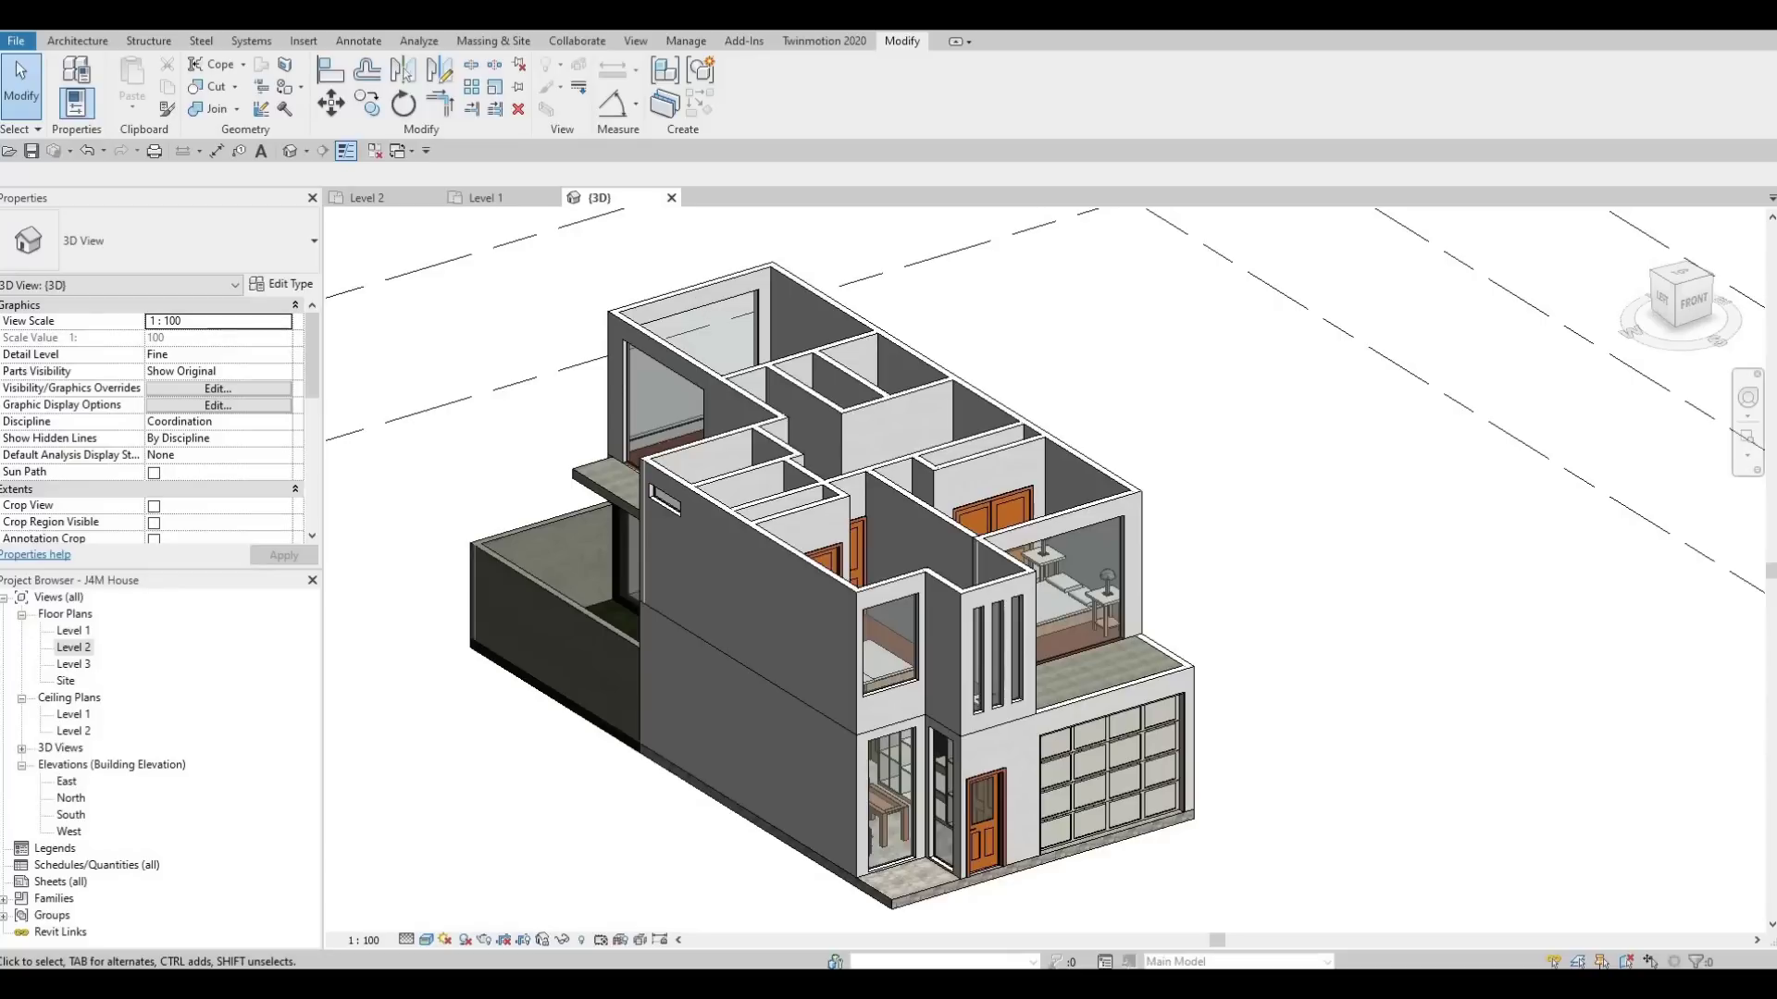
Open the Level 2 floor plan and bring the whole plan into view.
double_click(89, 652)
scroll(865, 574, "down", 2)
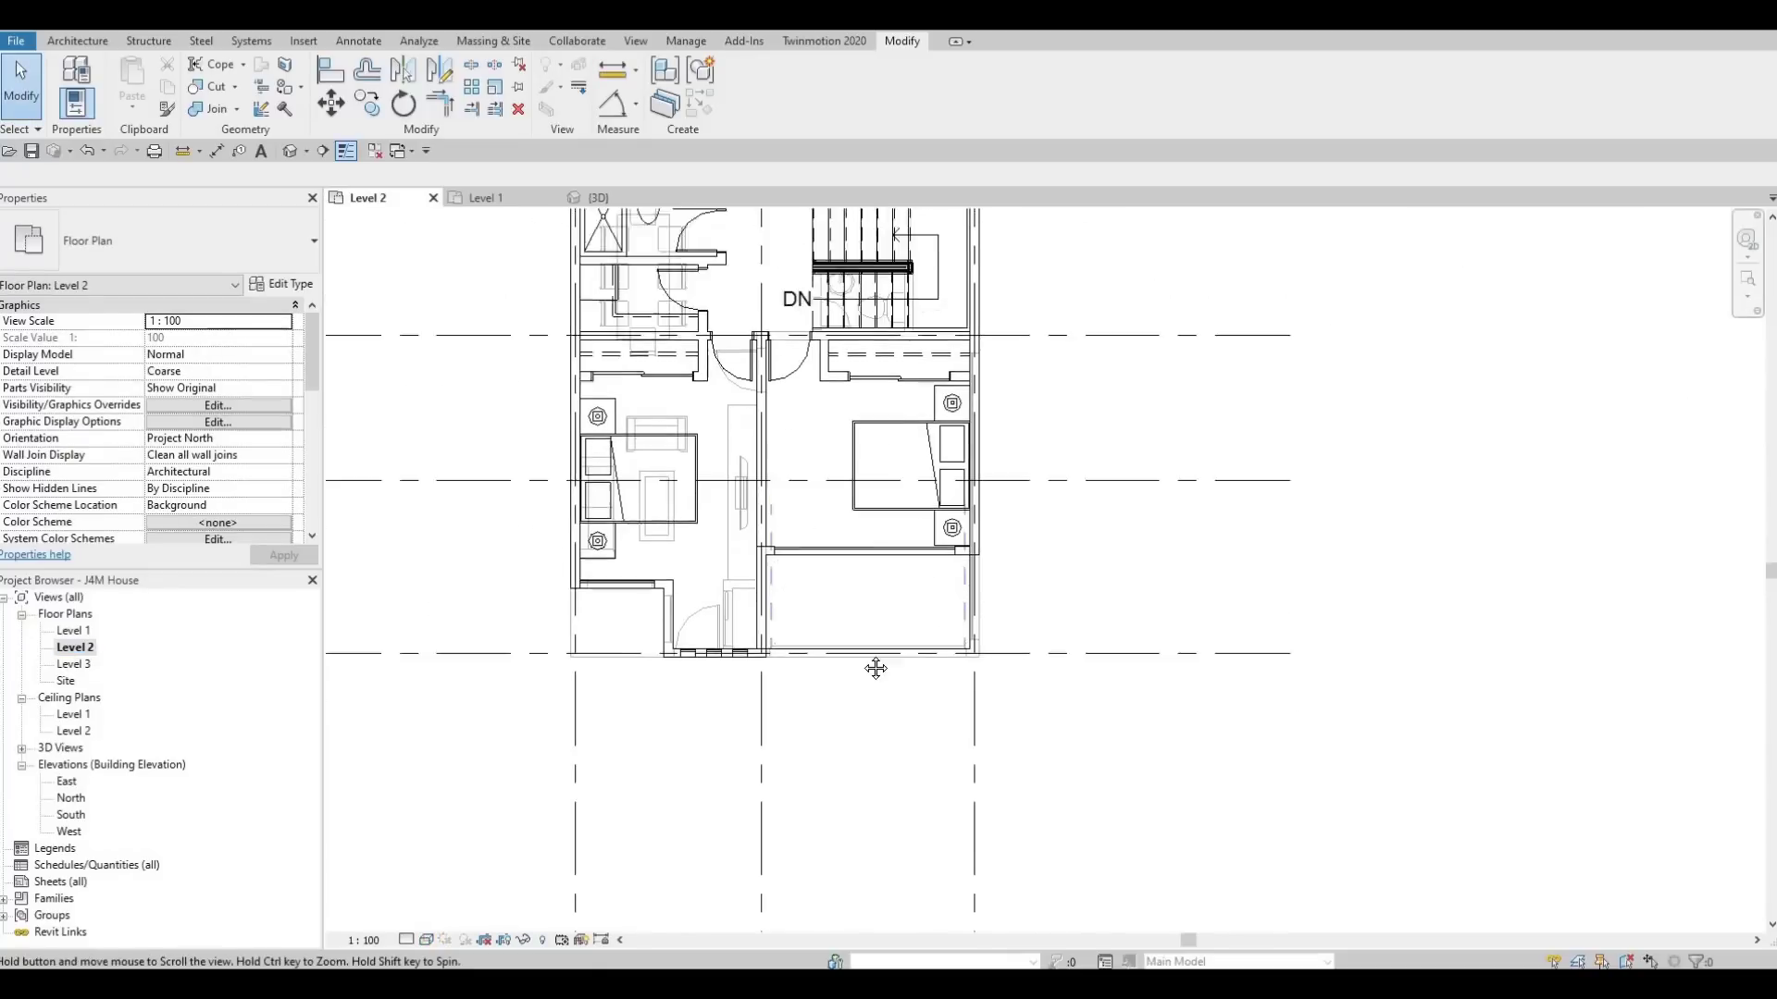
scroll(859, 568, "down", 1)
middle_click_drag(860, 568, 836, 684)
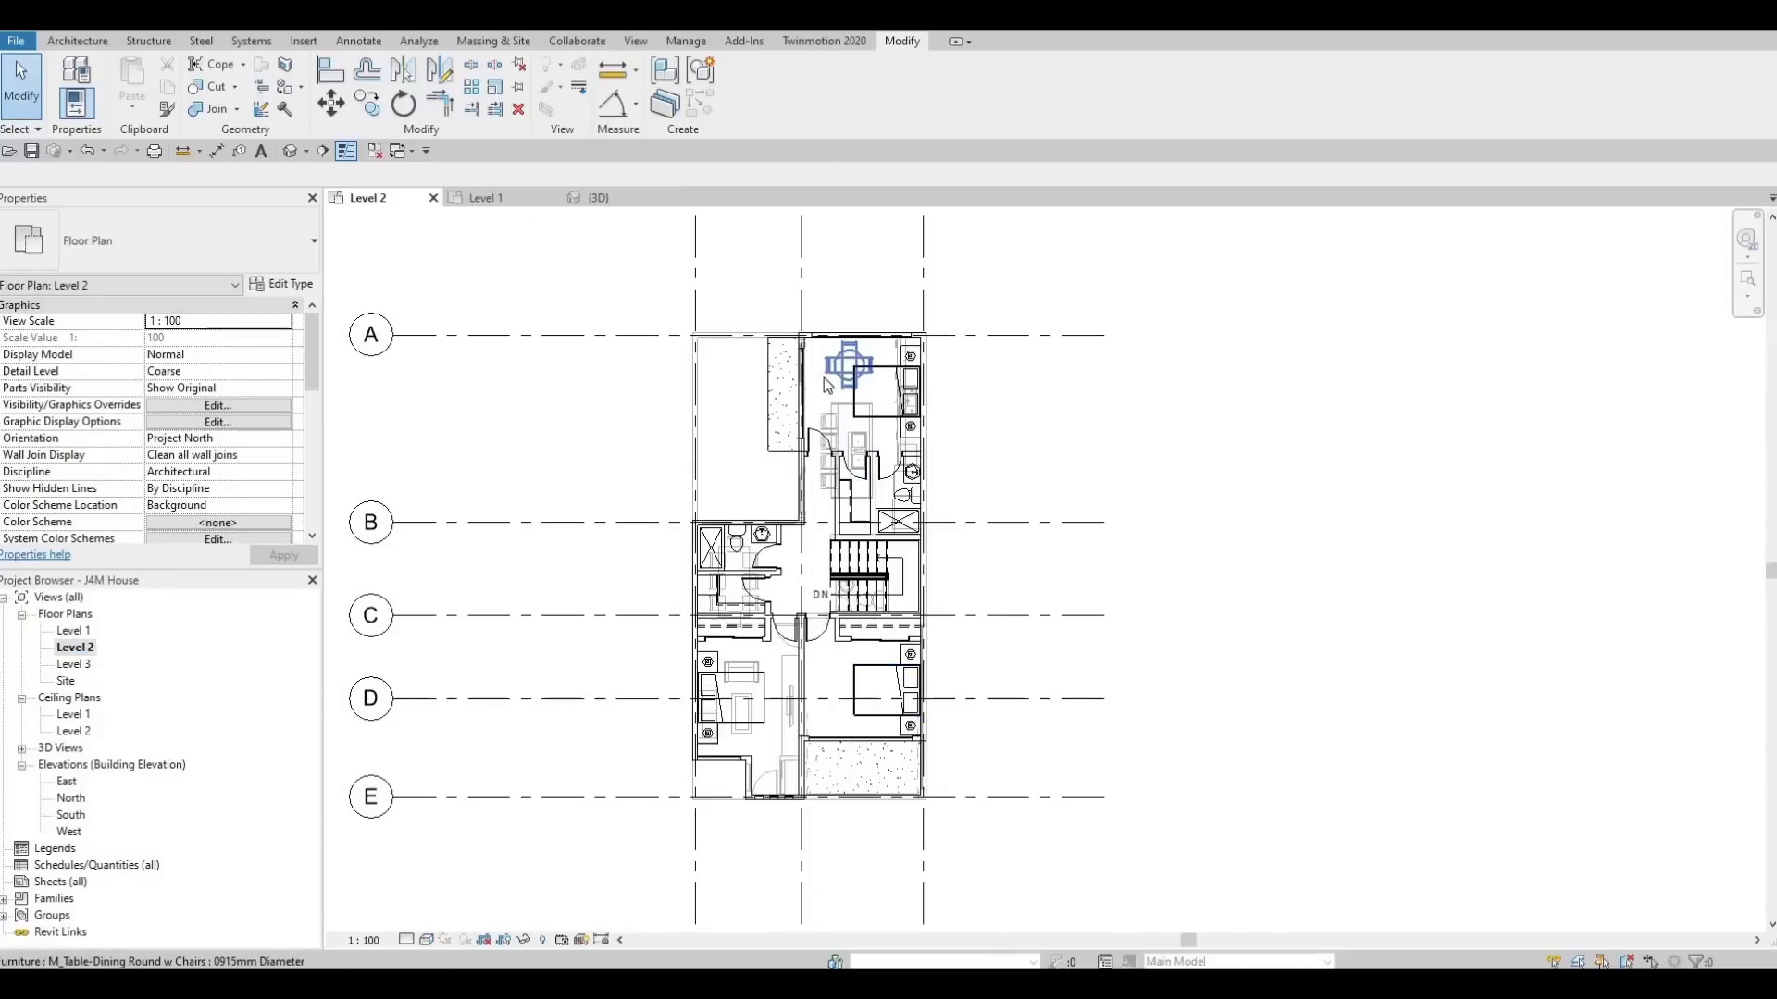
Set the Level 2 plan's underlay base level to None.
scroll(205, 448, "down", 3)
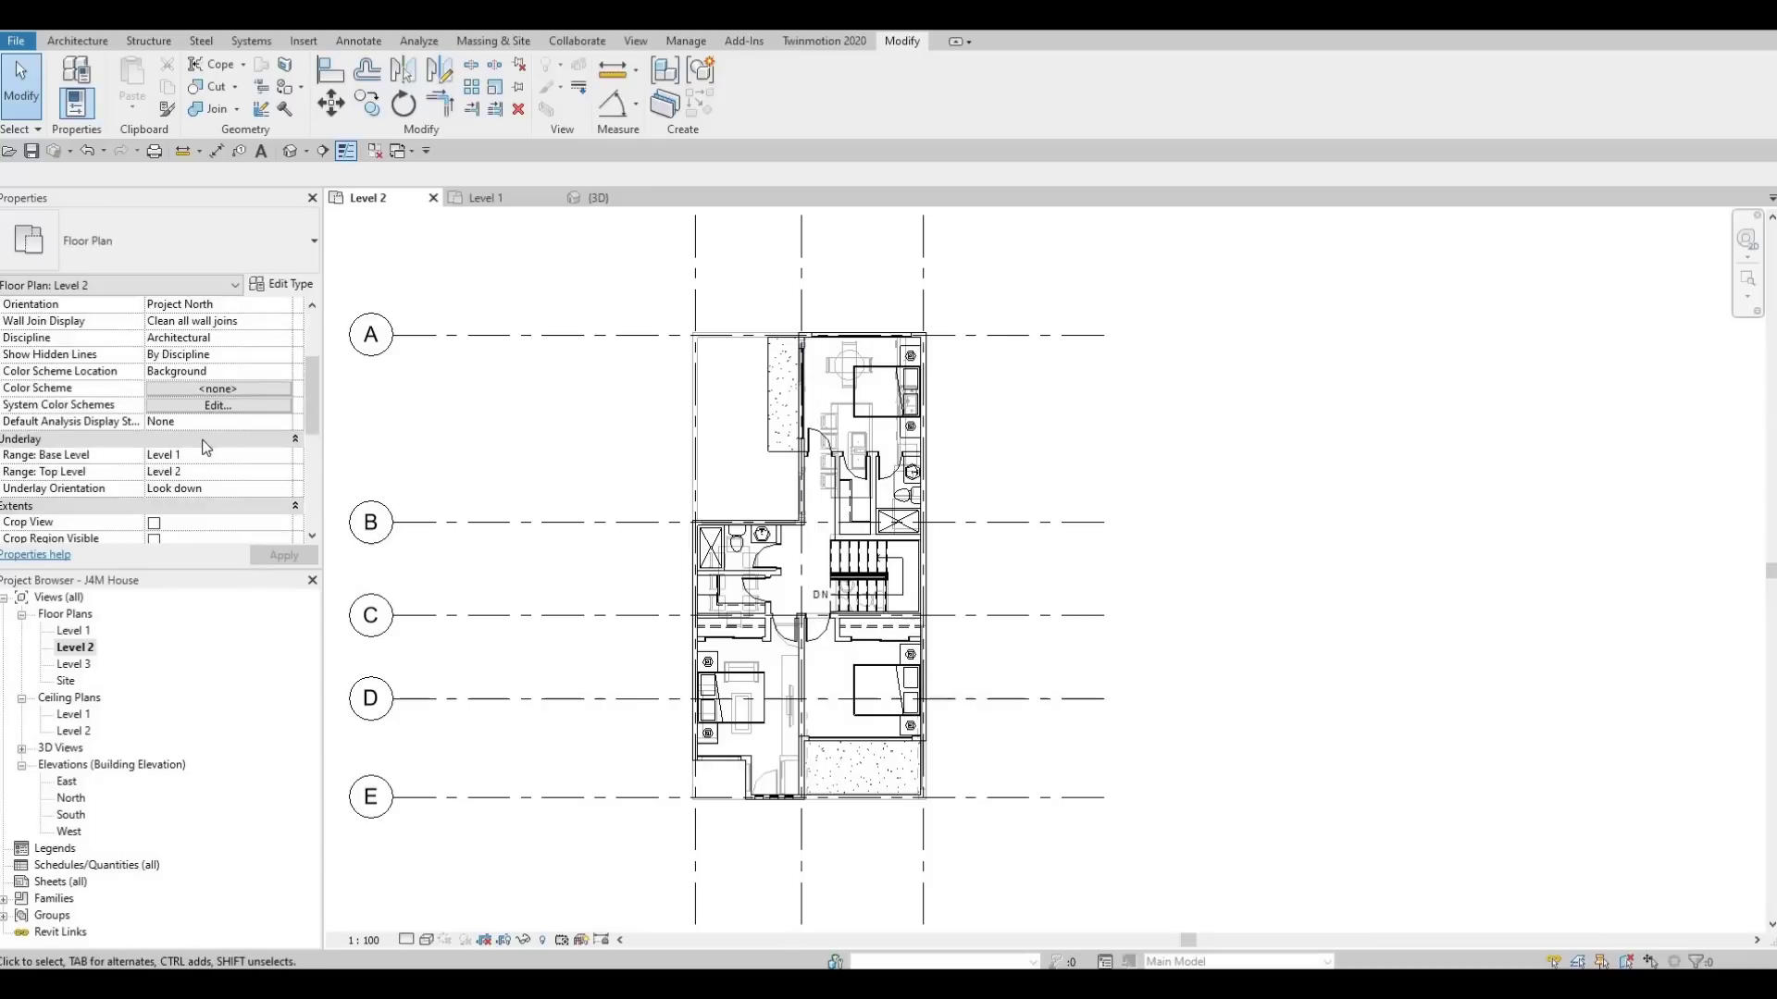
scroll(205, 448, "down", 1)
scroll(223, 366, "down", 1)
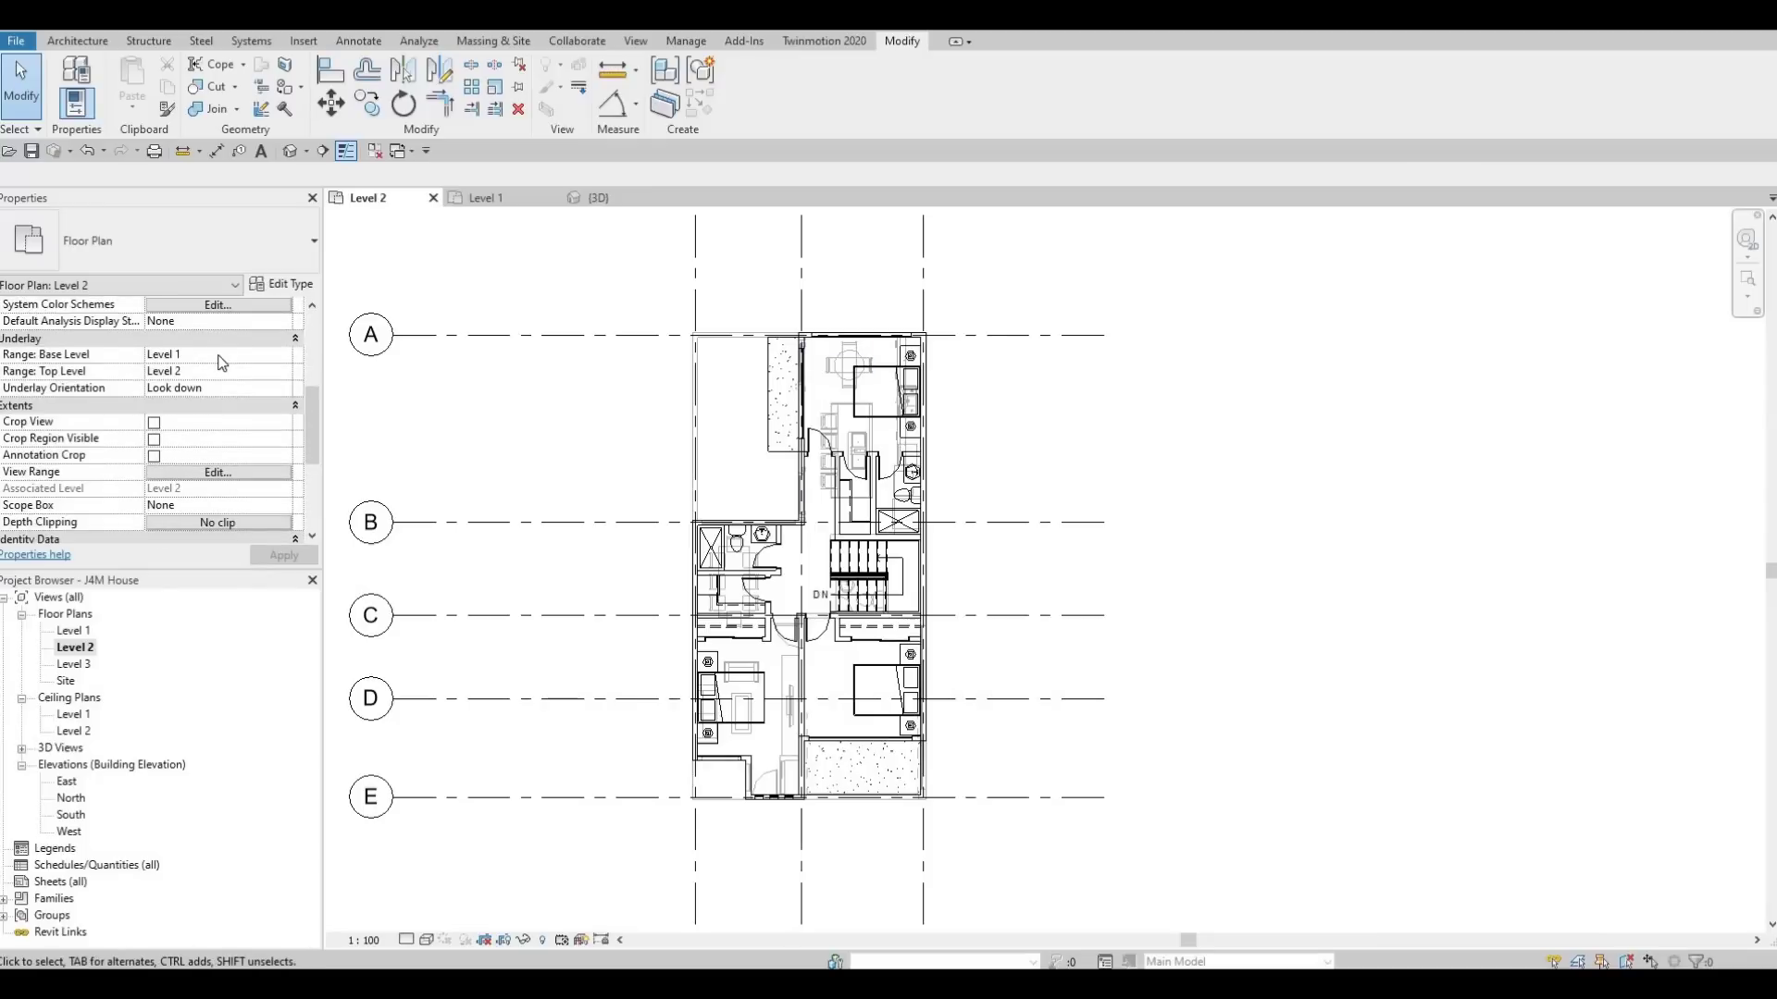
left_click(291, 354)
left_click(283, 354)
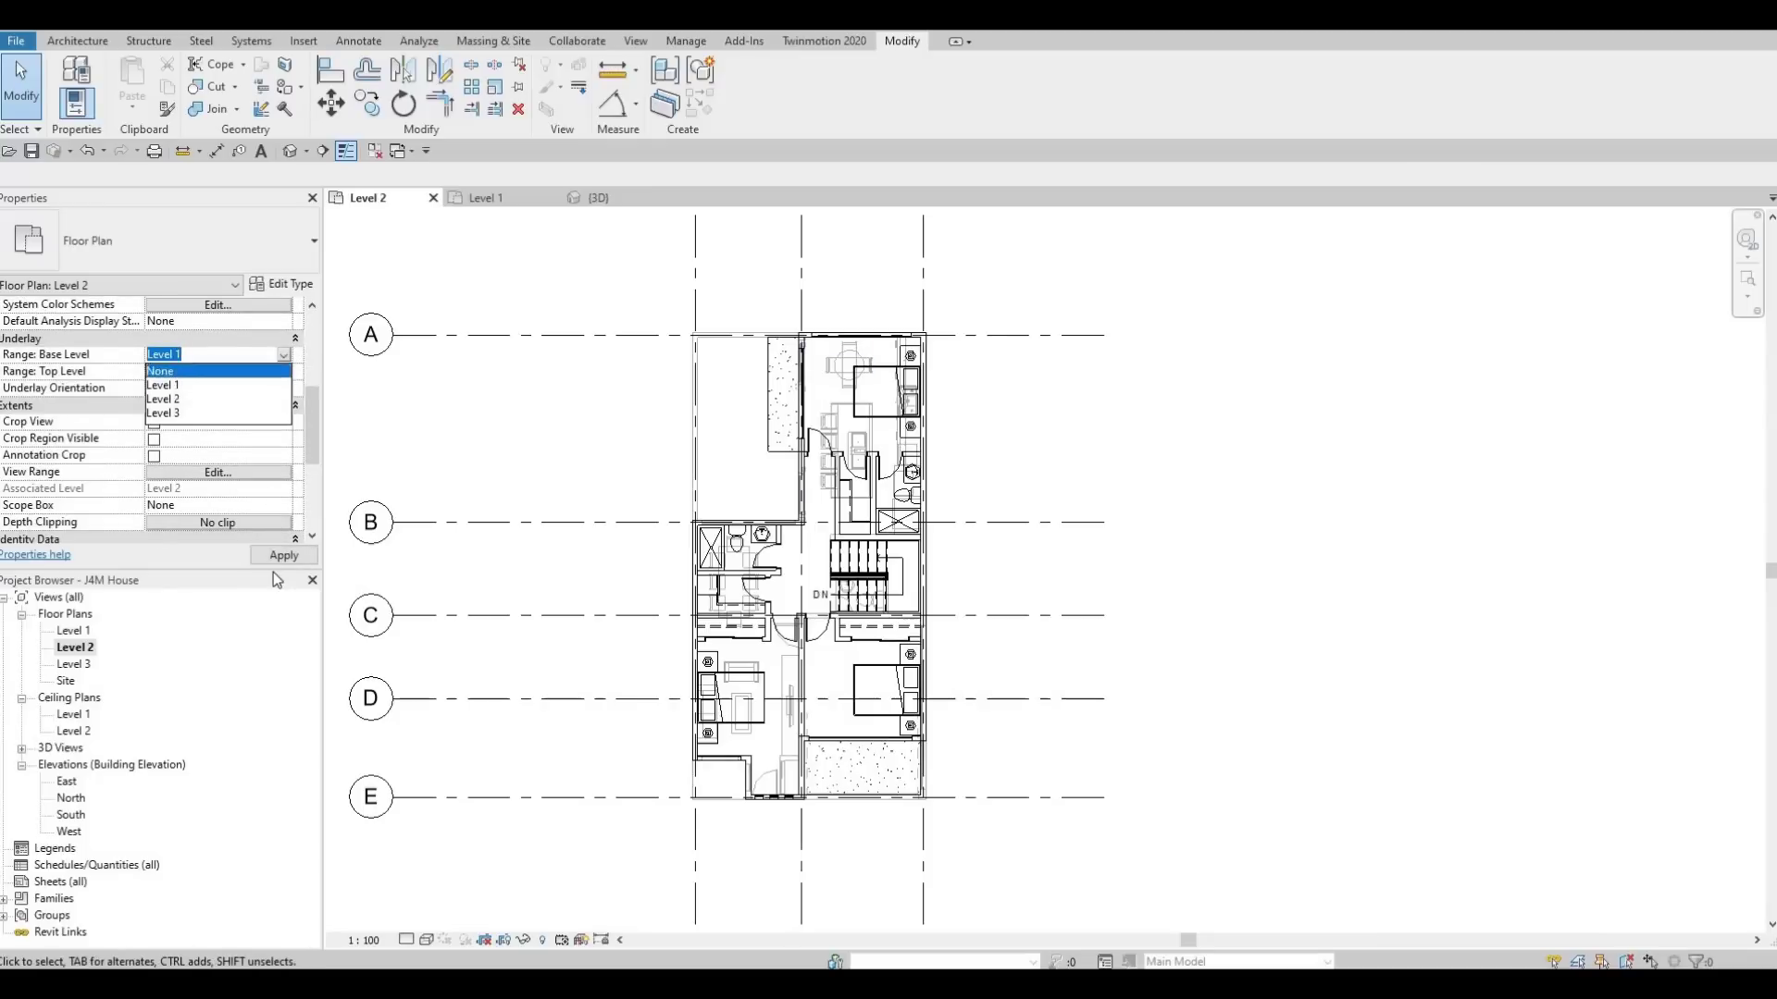
left_click(281, 563)
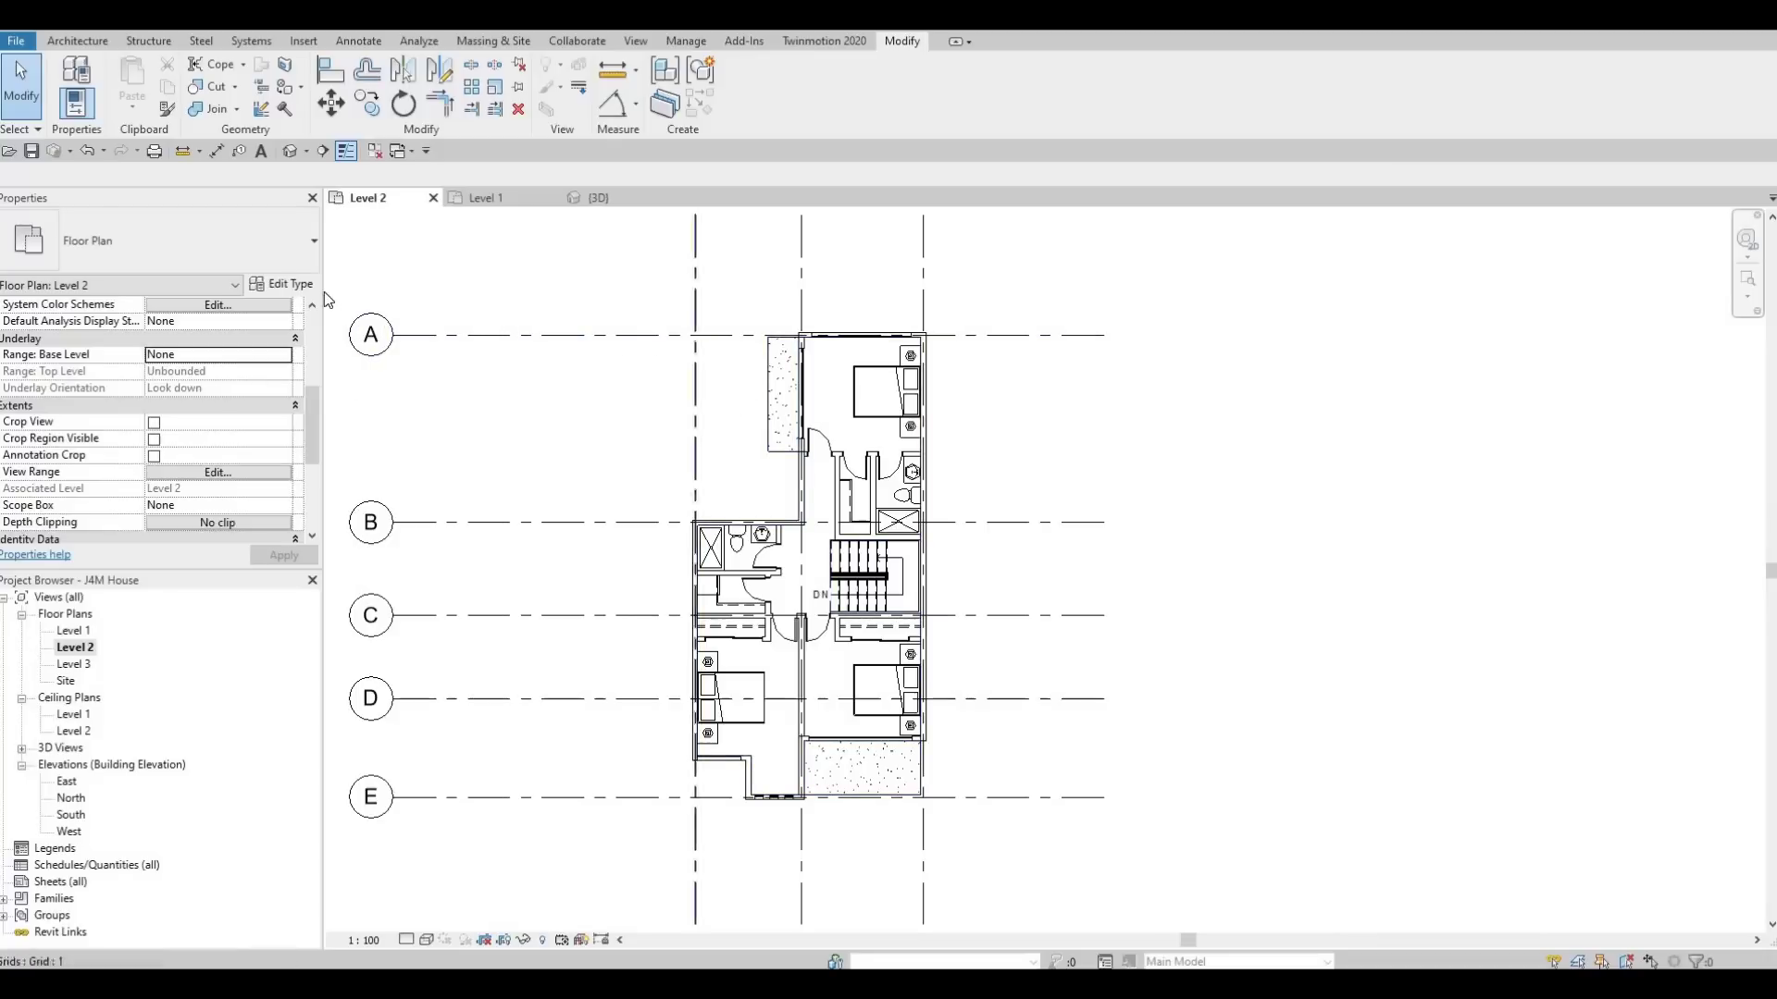
Start a roof by footprint and duplicate the Generic Roof - 300mm type as ROOF 1.
left_click(63, 41)
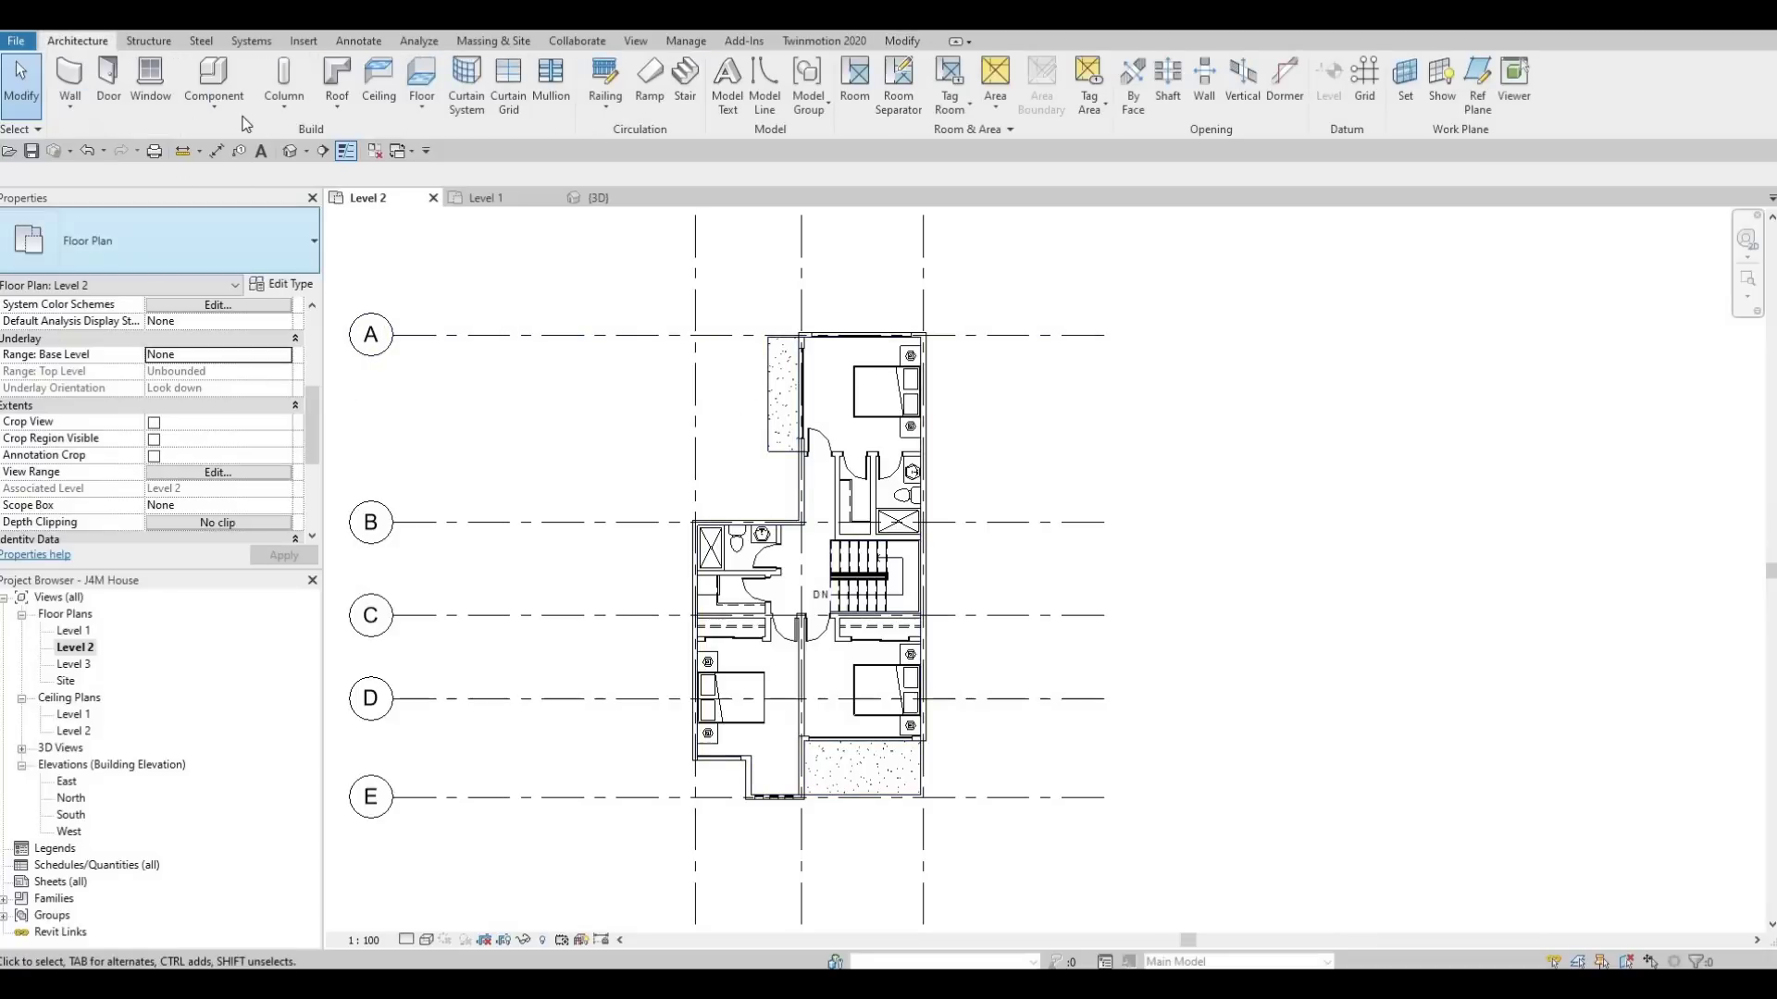
left_click(337, 74)
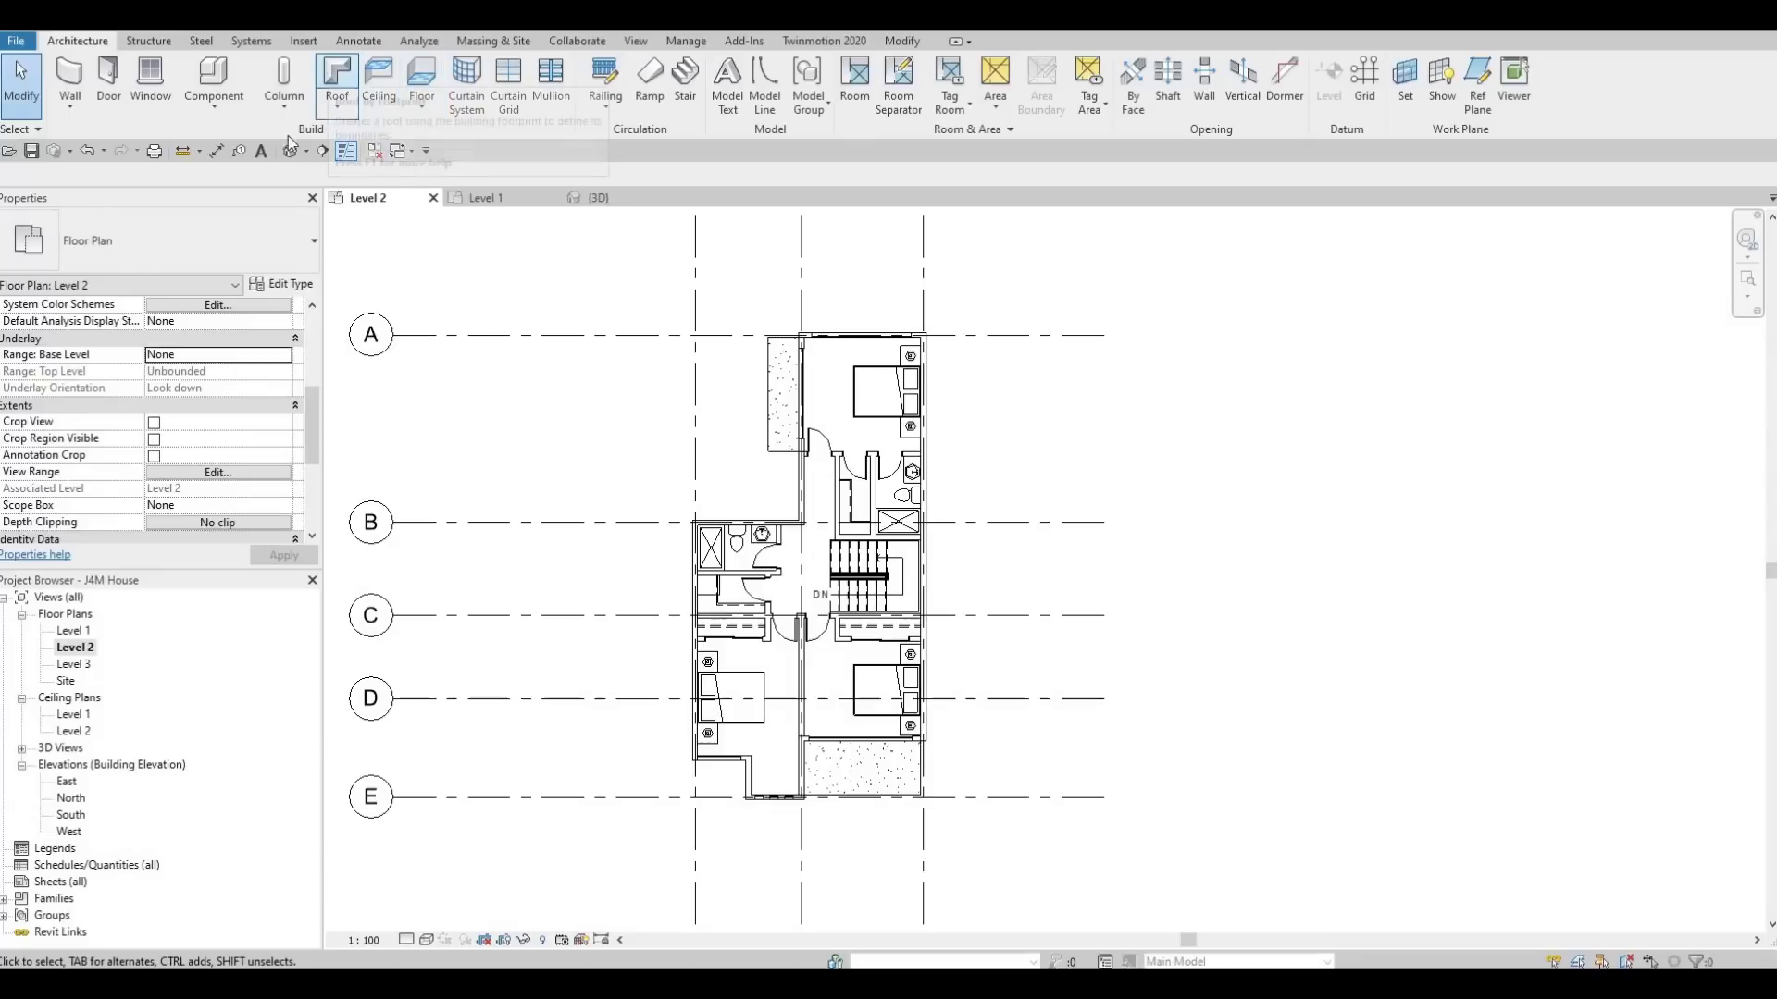
left_click(282, 283)
left_click(1355, 286)
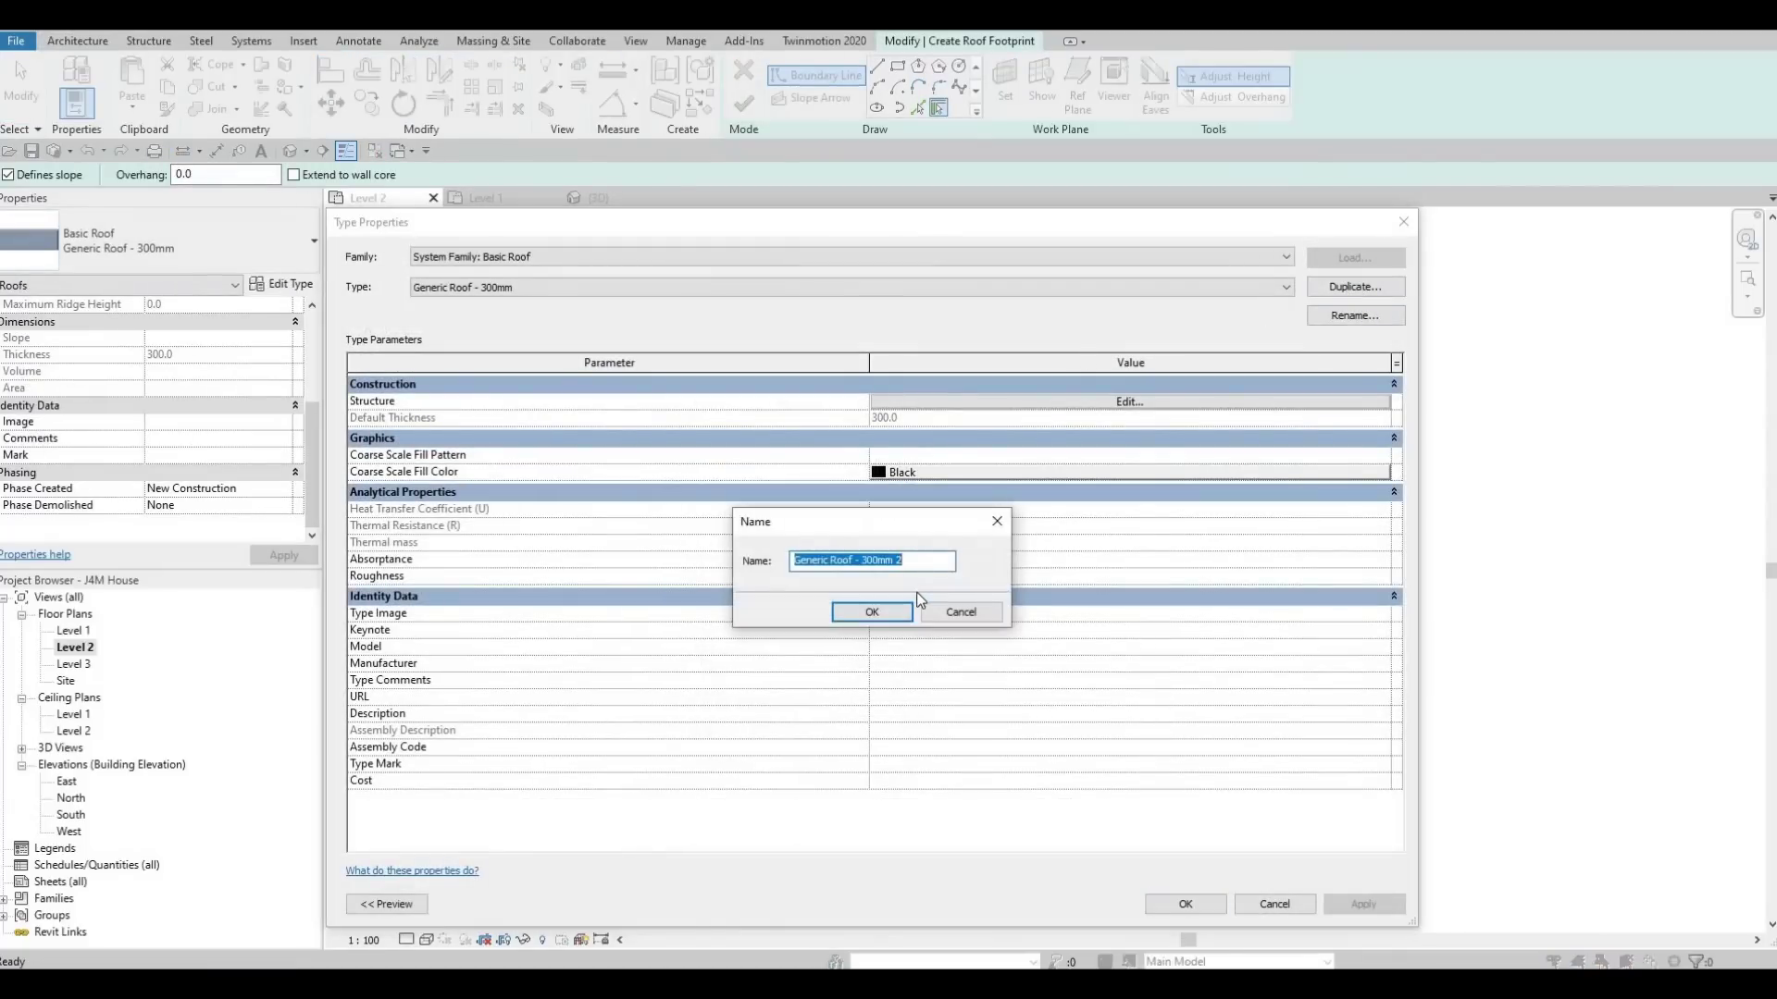
type("ROOF 1")
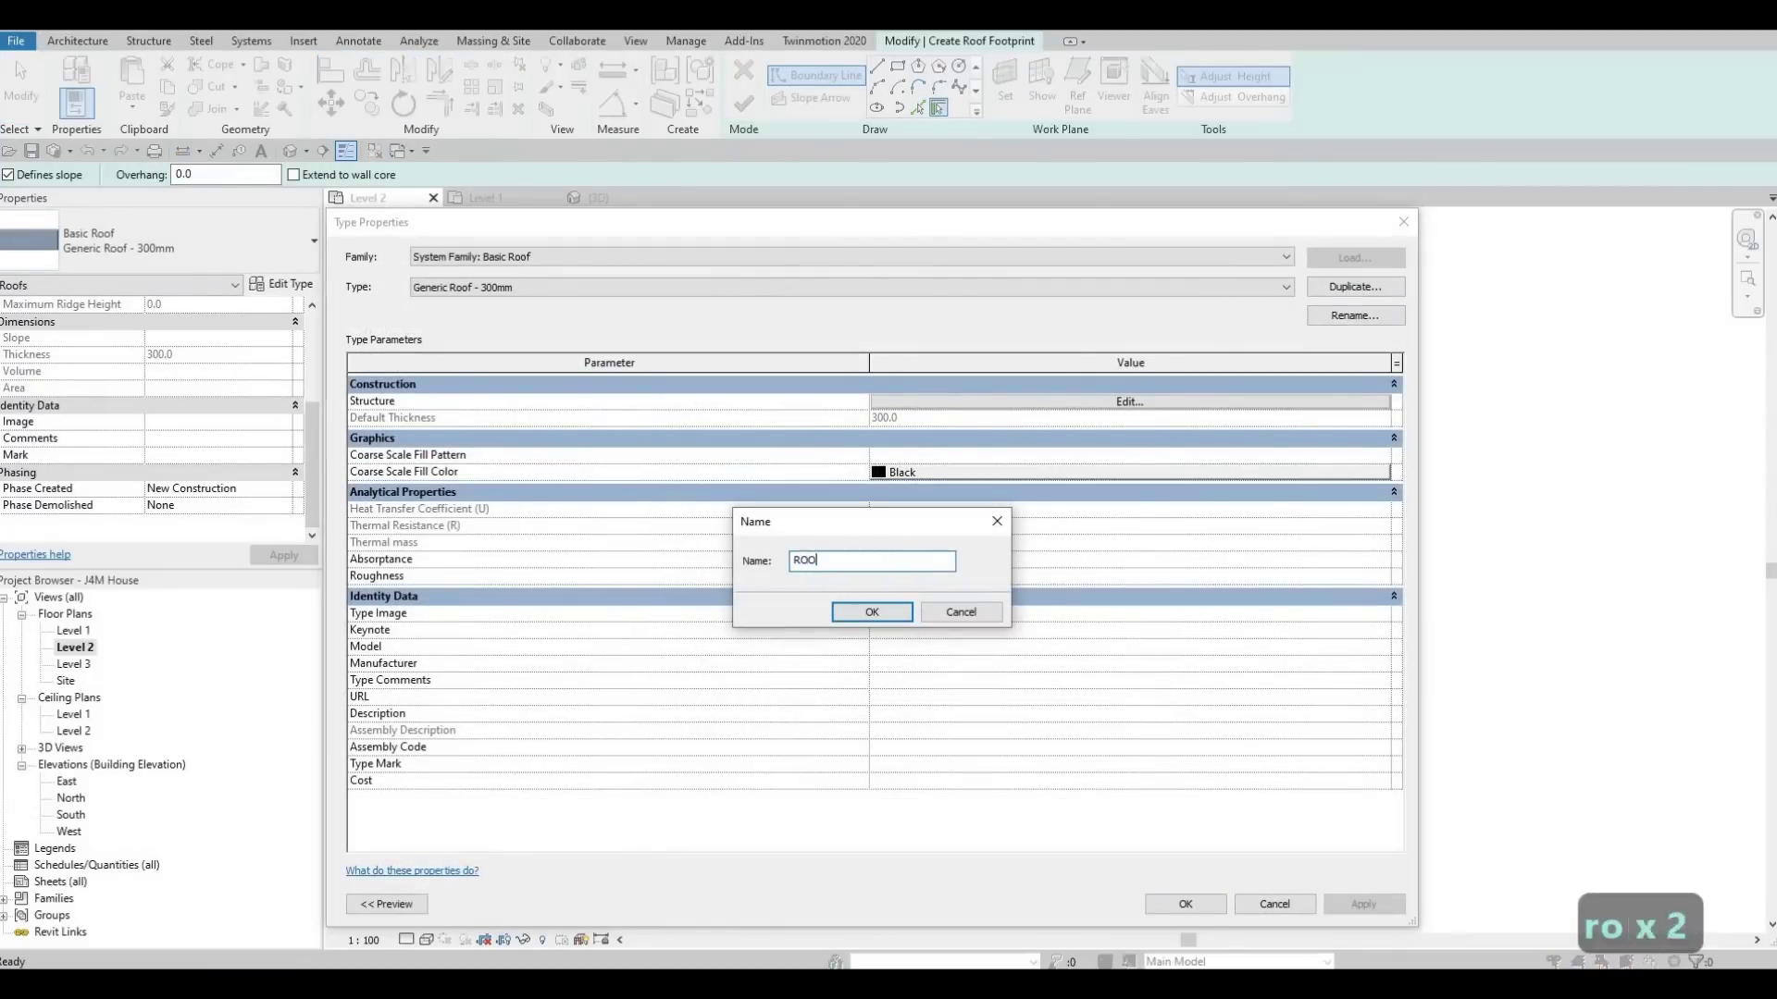
left_click(873, 616)
Set the structure layer thickness of ROOF 1 to 200 mm in its assembly.
left_click(1007, 404)
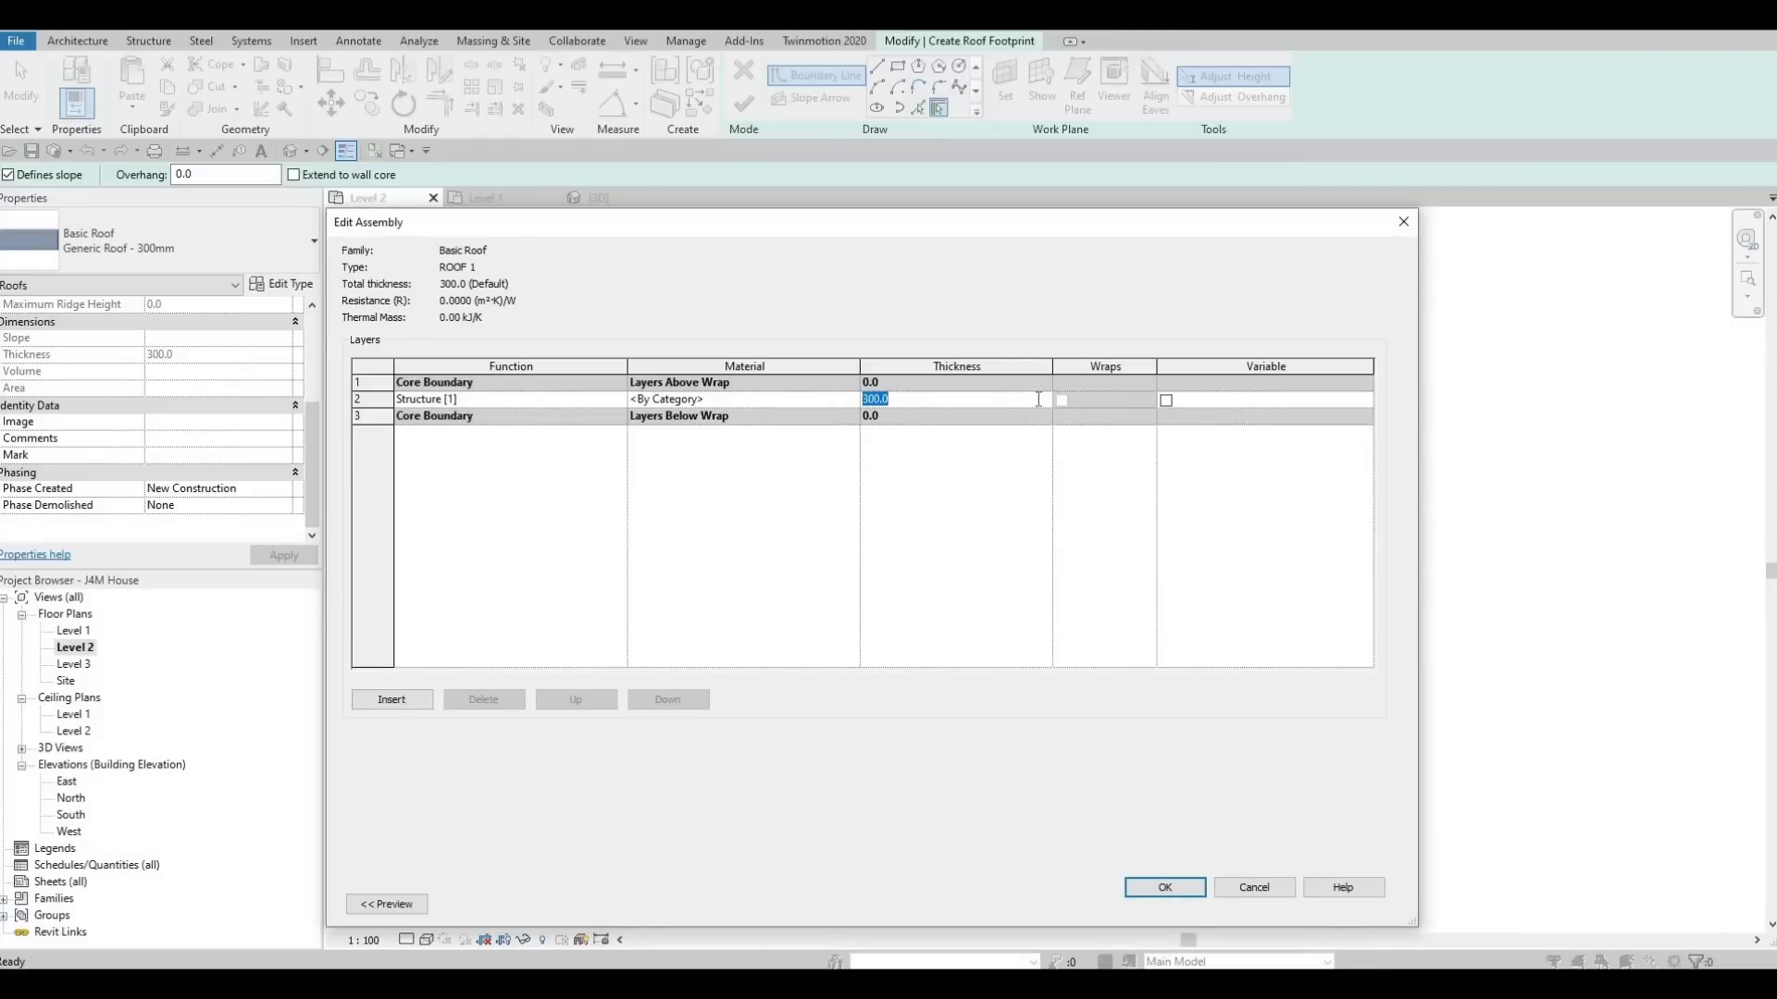
type("200")
key("Return")
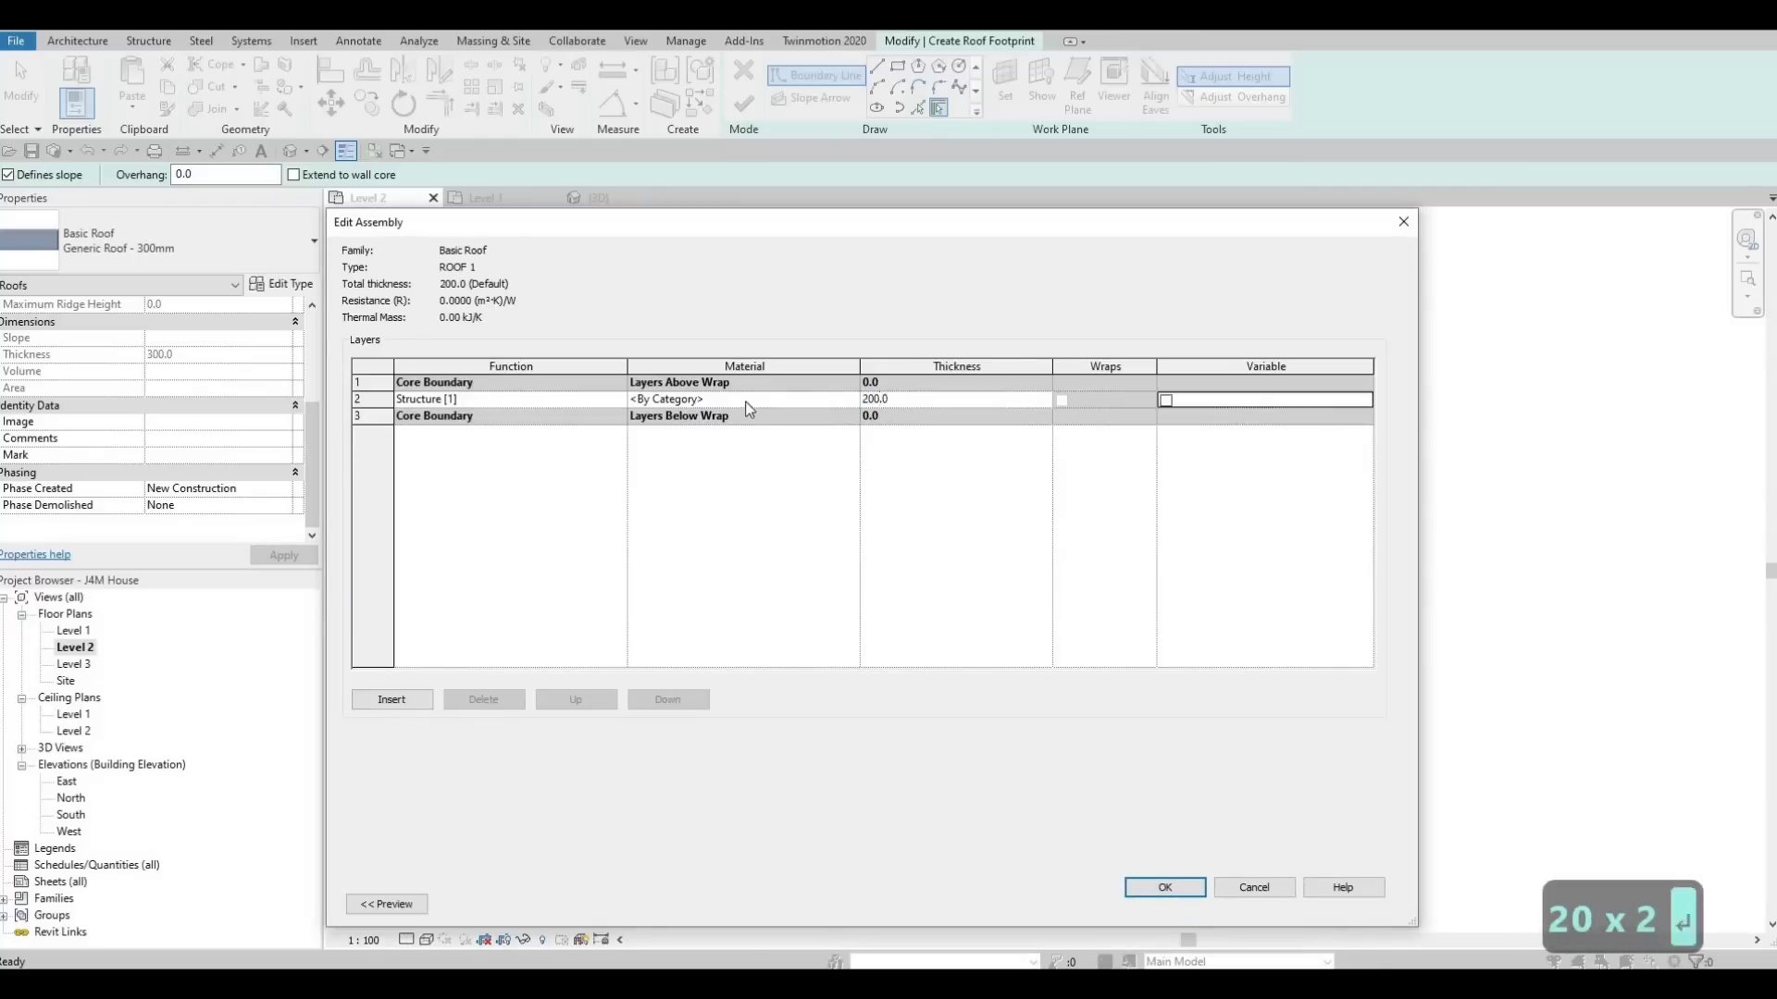
Assign the Asphalt Shingle material to the structure layer of ROOF 1 and accept the type settings.
left_click(849, 401)
left_click(850, 402)
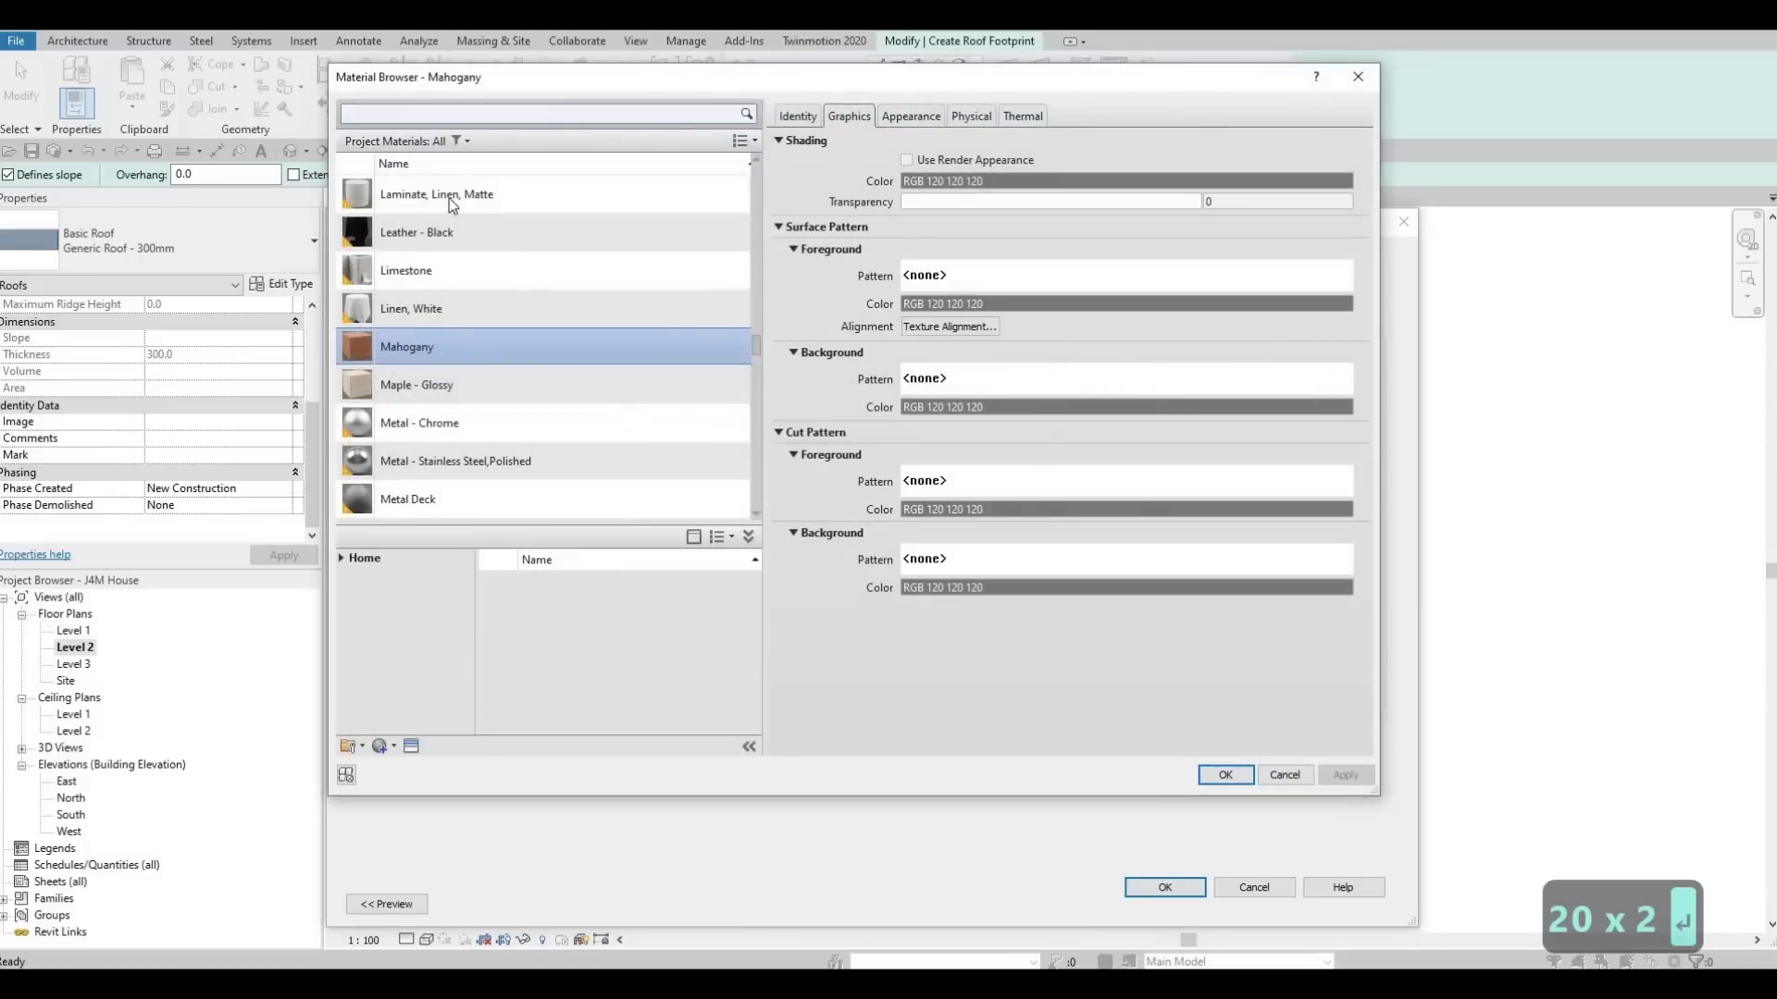
left_click(448, 113)
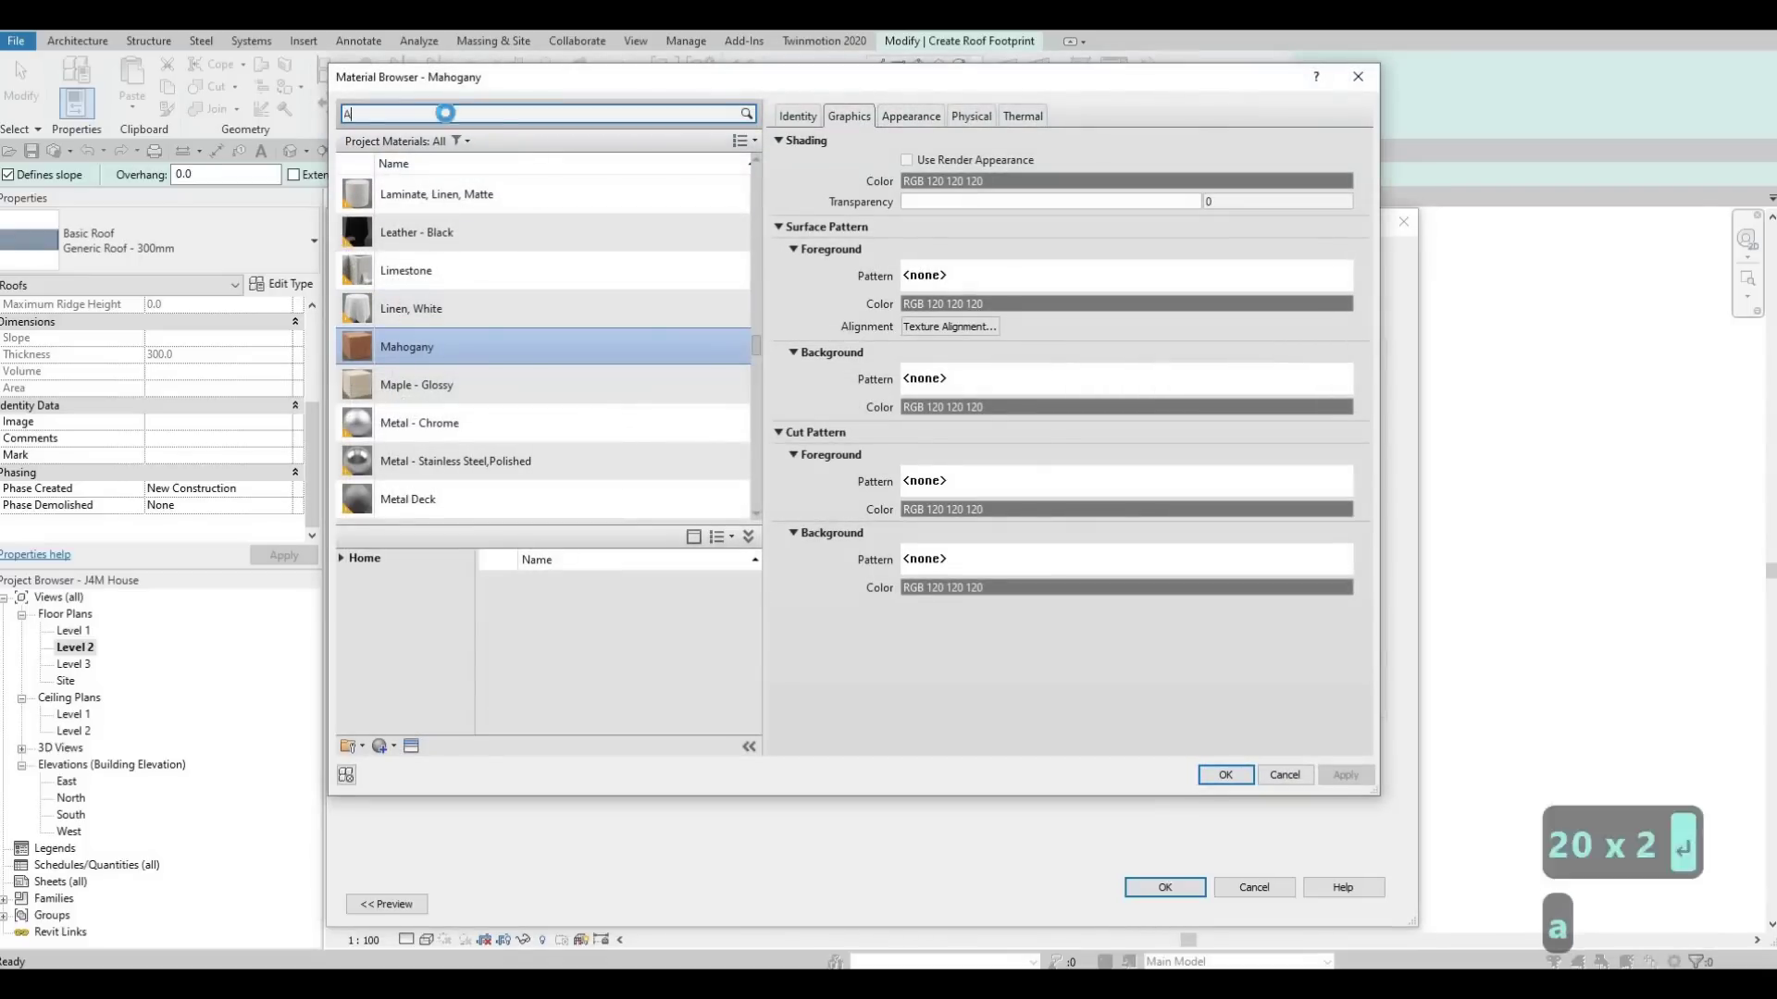
type("AH")
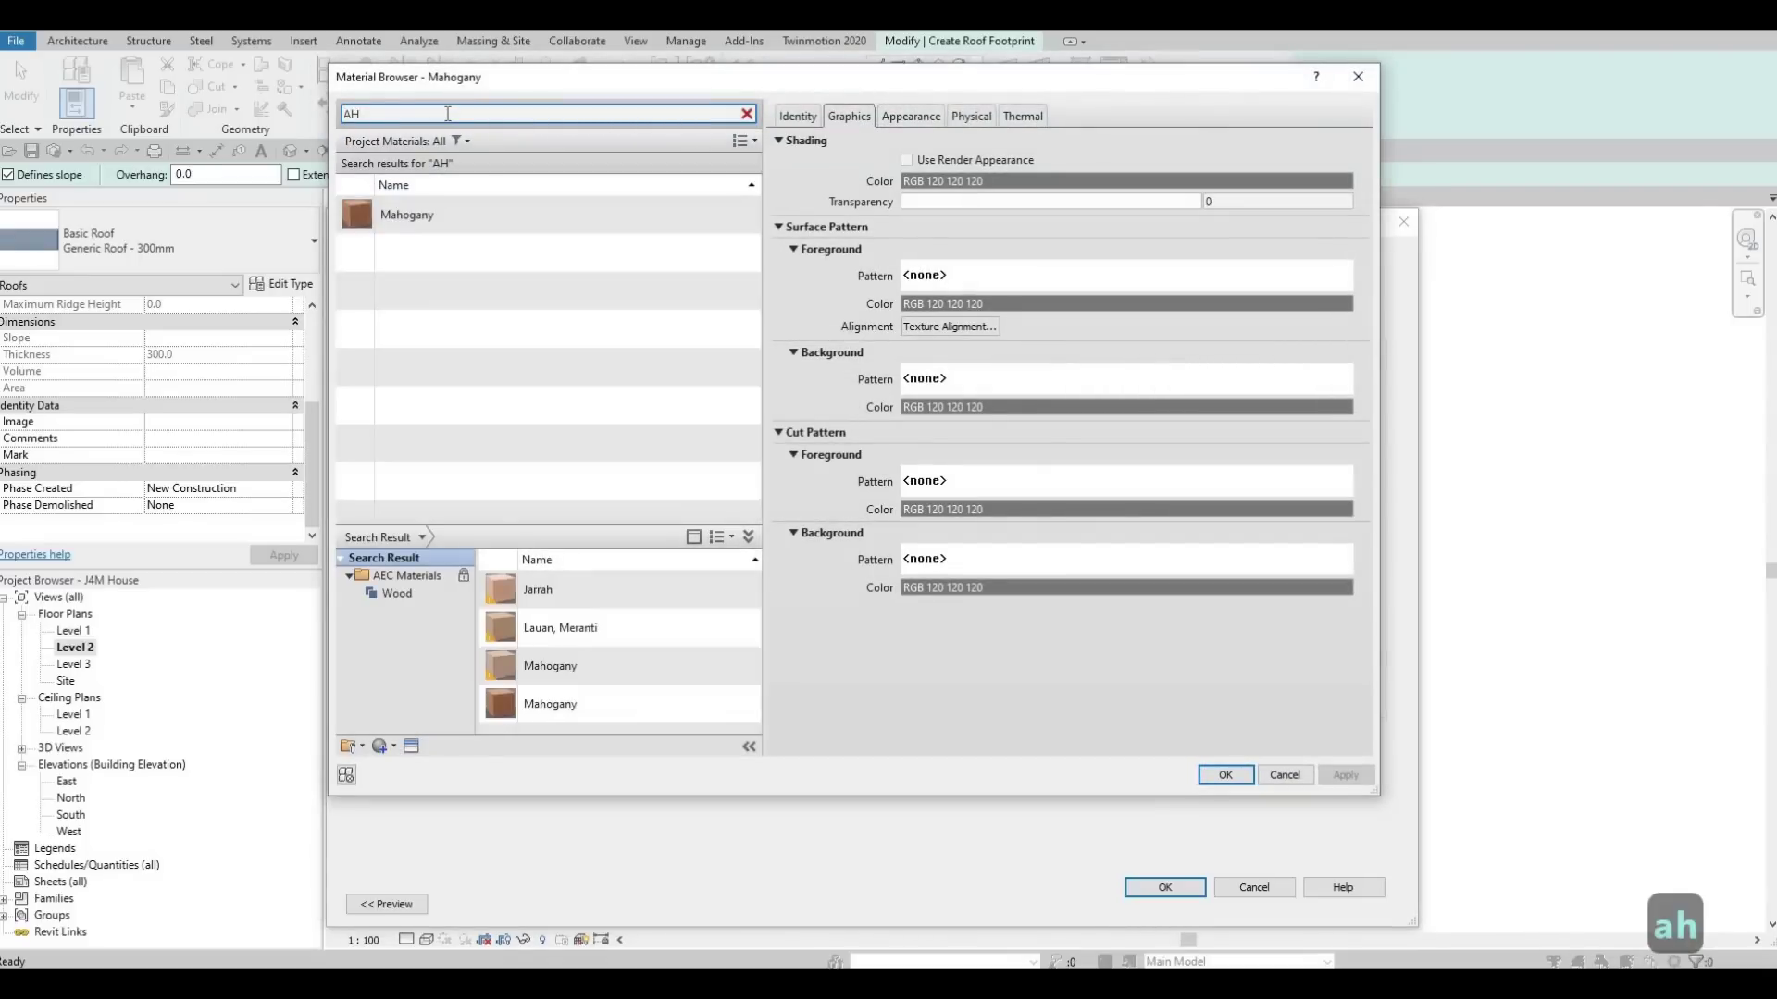
key("BackSpace")
type("SH")
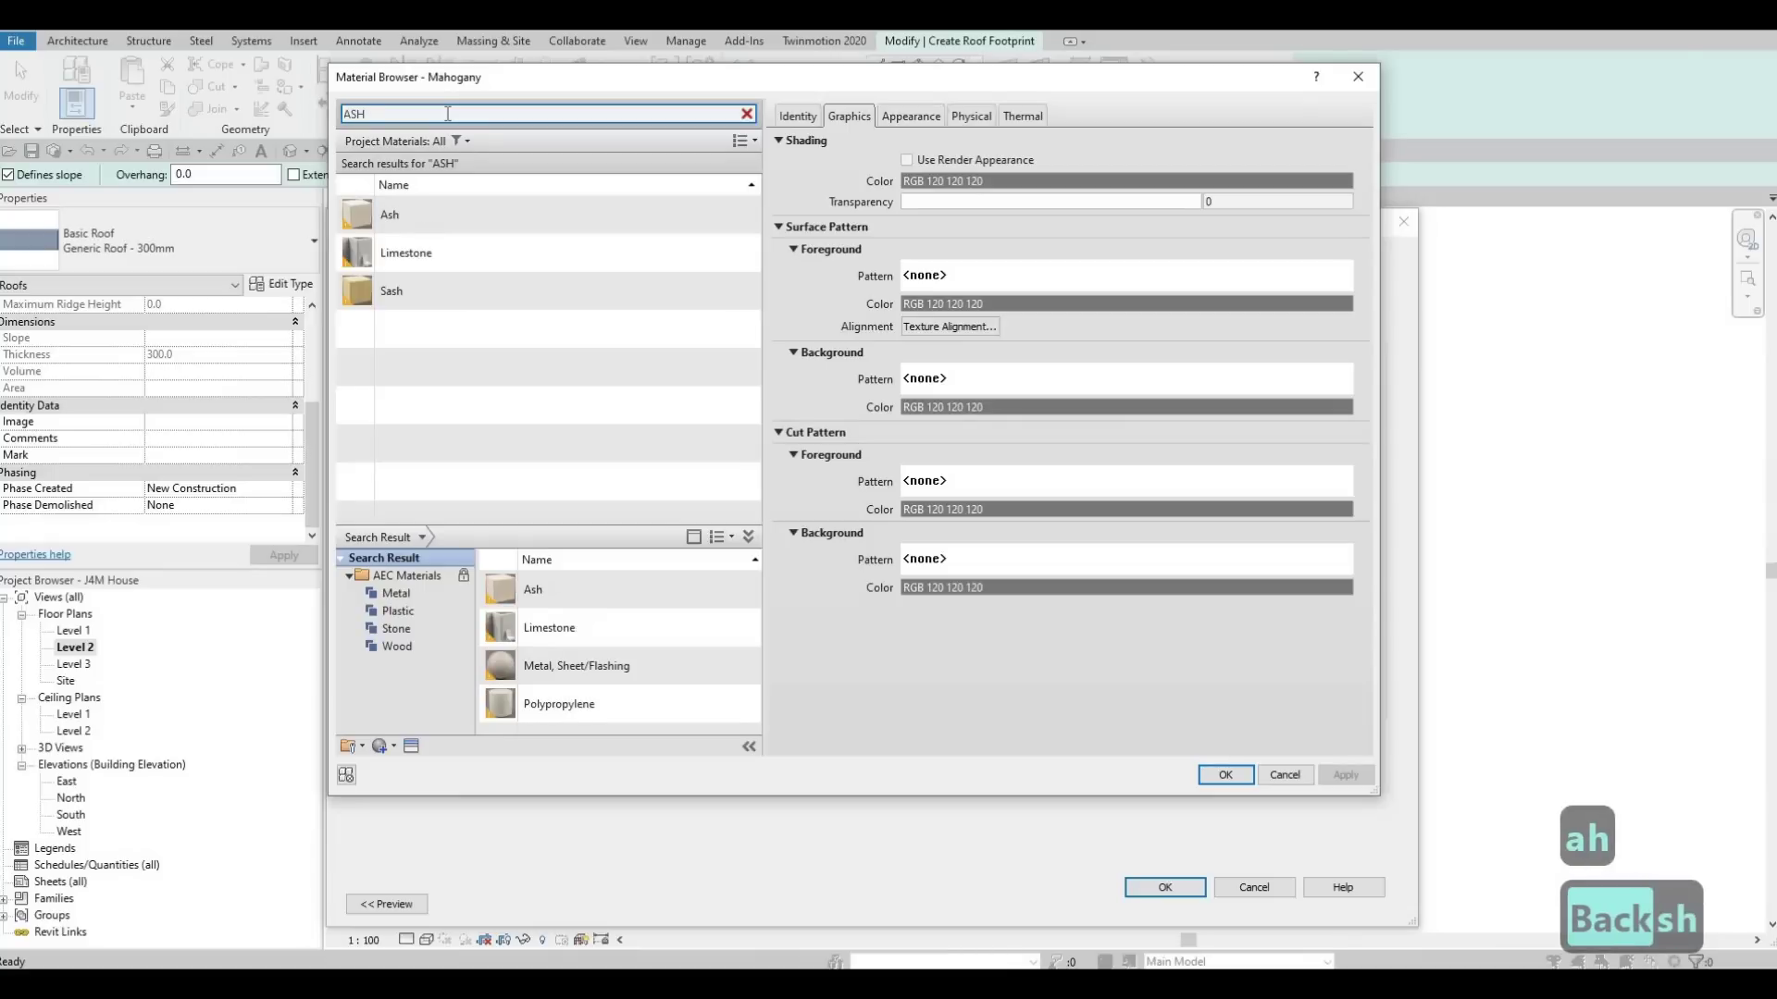
type("PH")
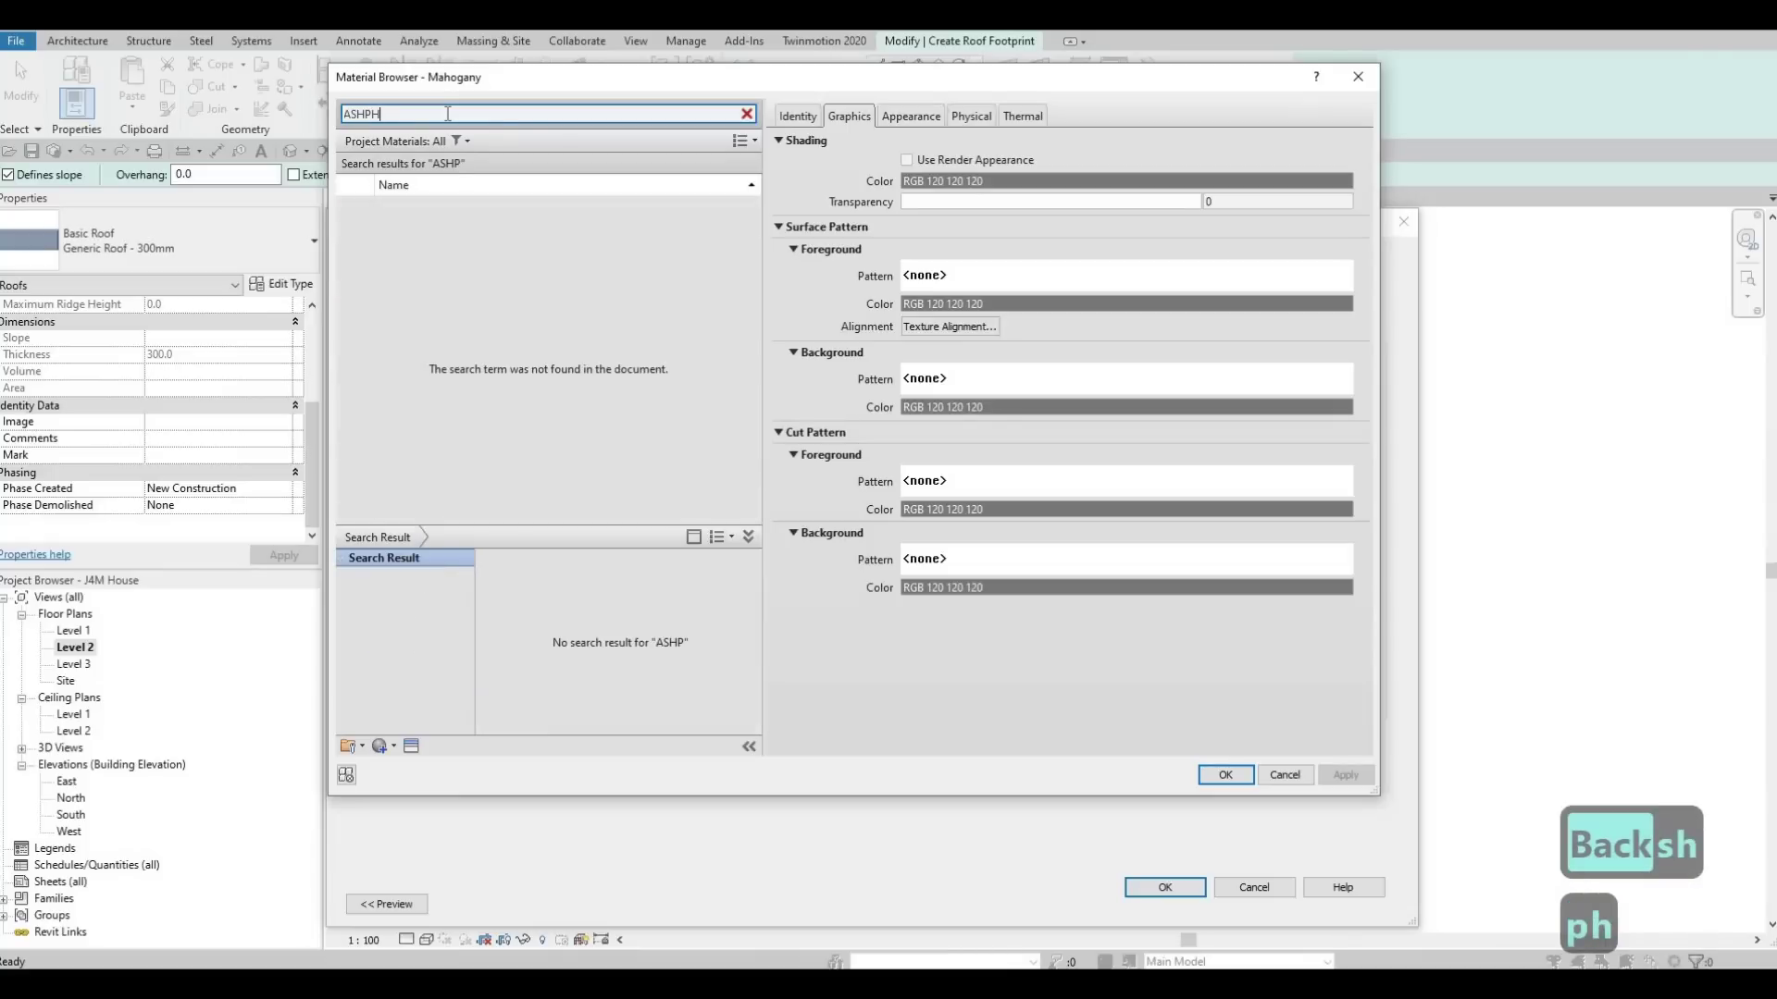
key("BackSpace")
key("BackSpace")
key("BackSpace")
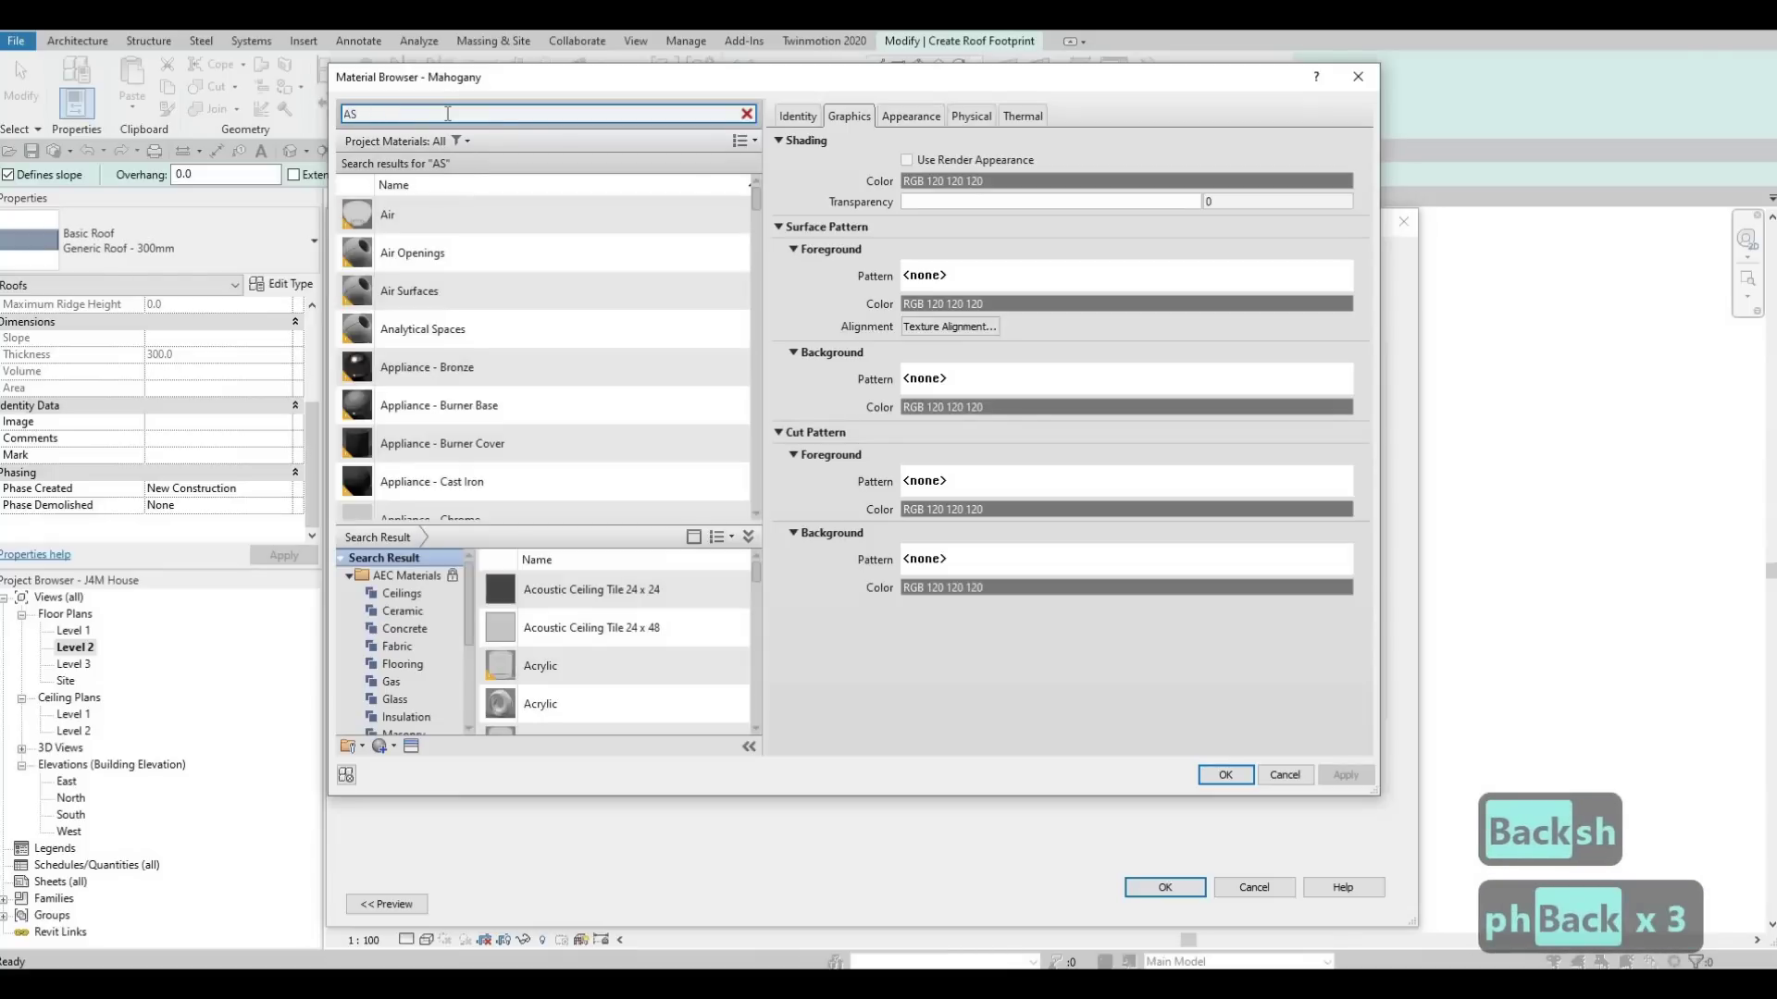
type("PHA")
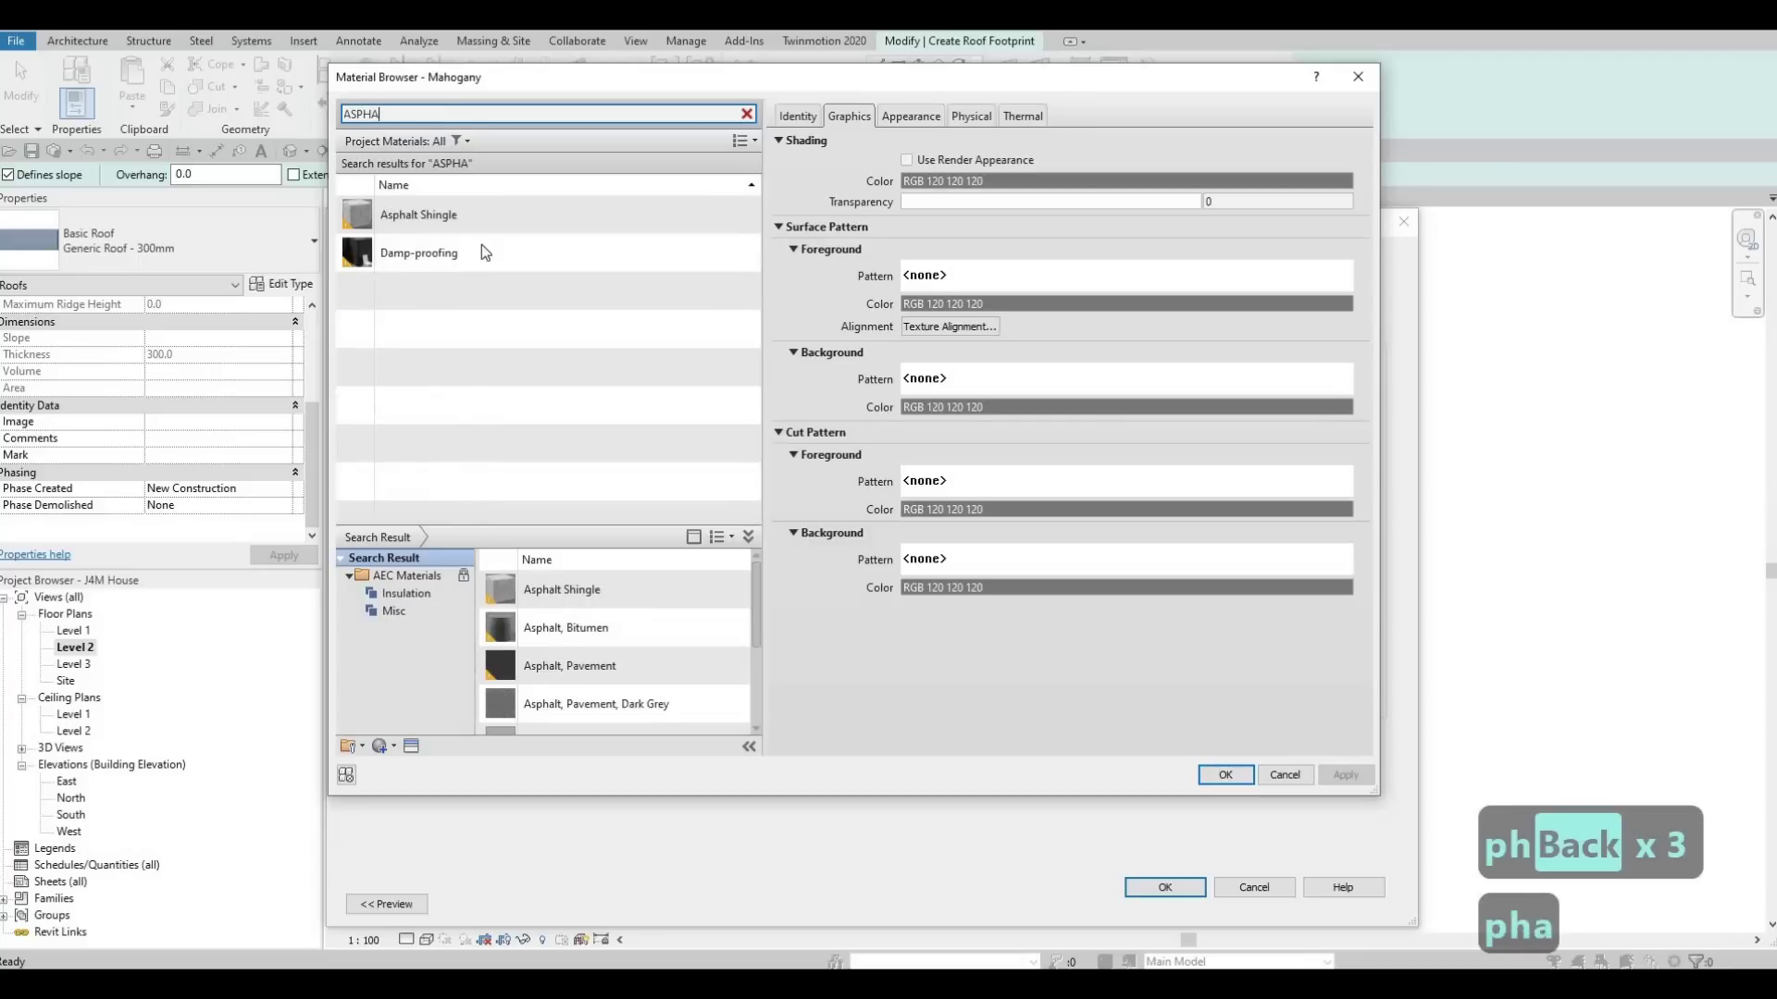
left_click(603, 222)
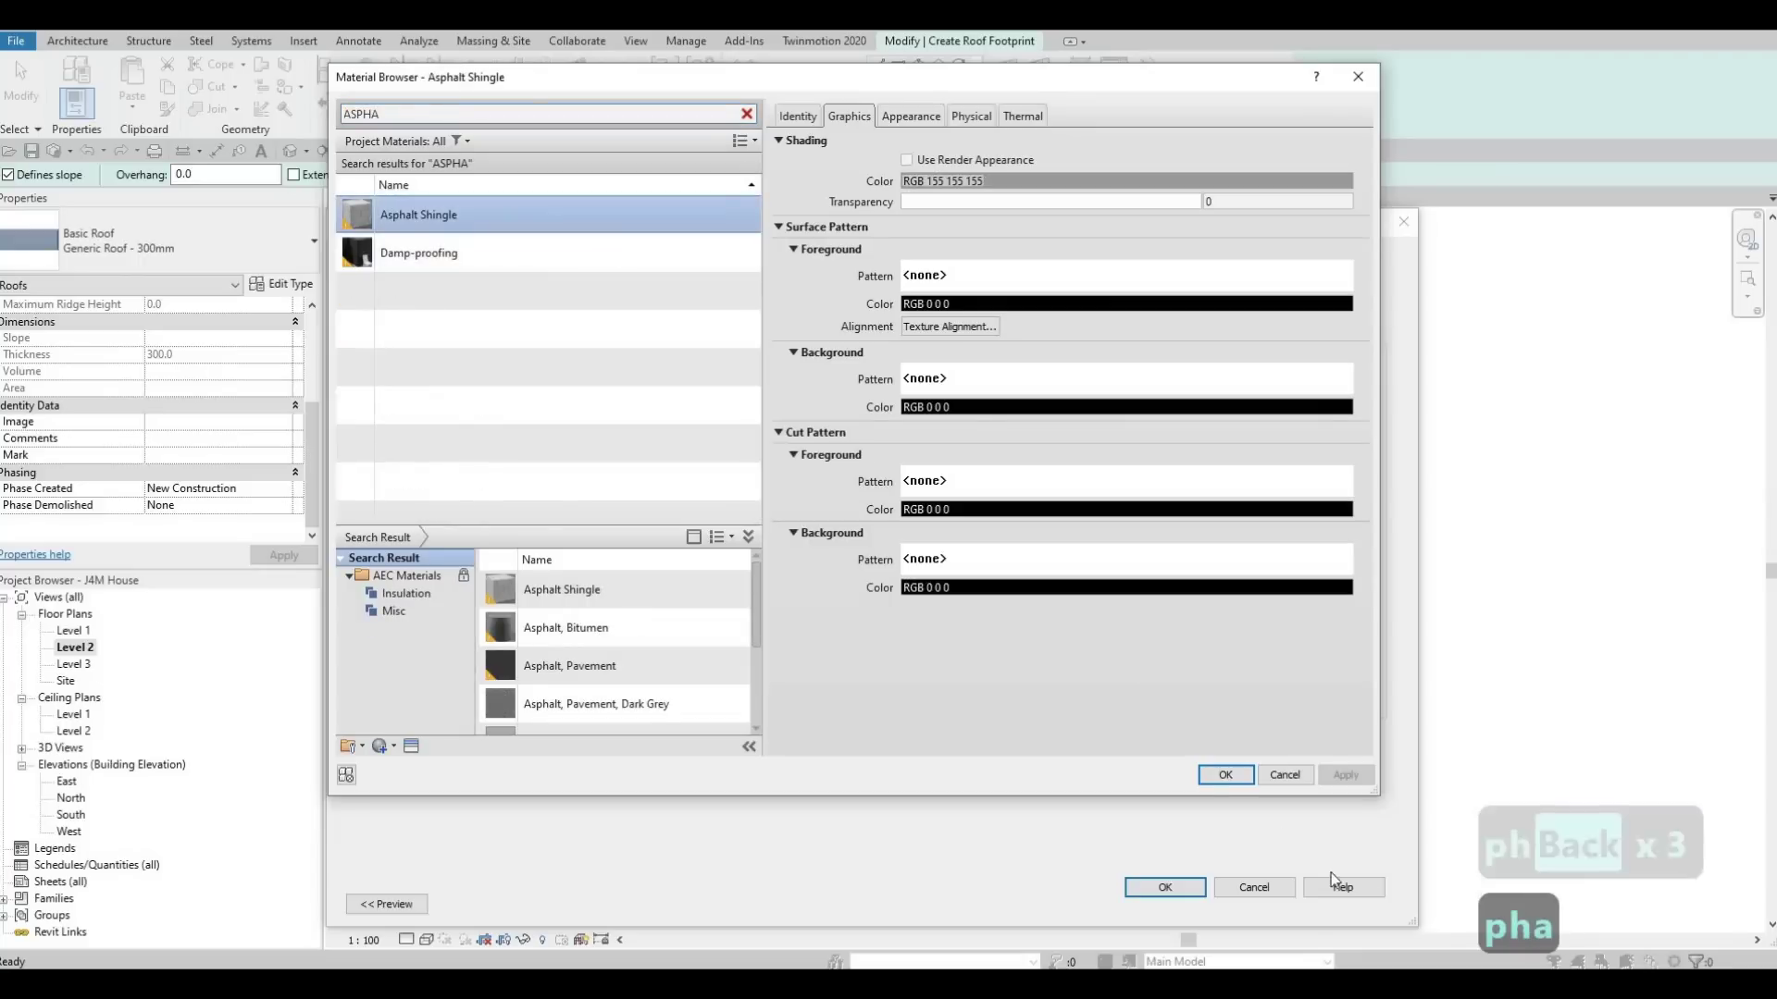
left_click(1238, 776)
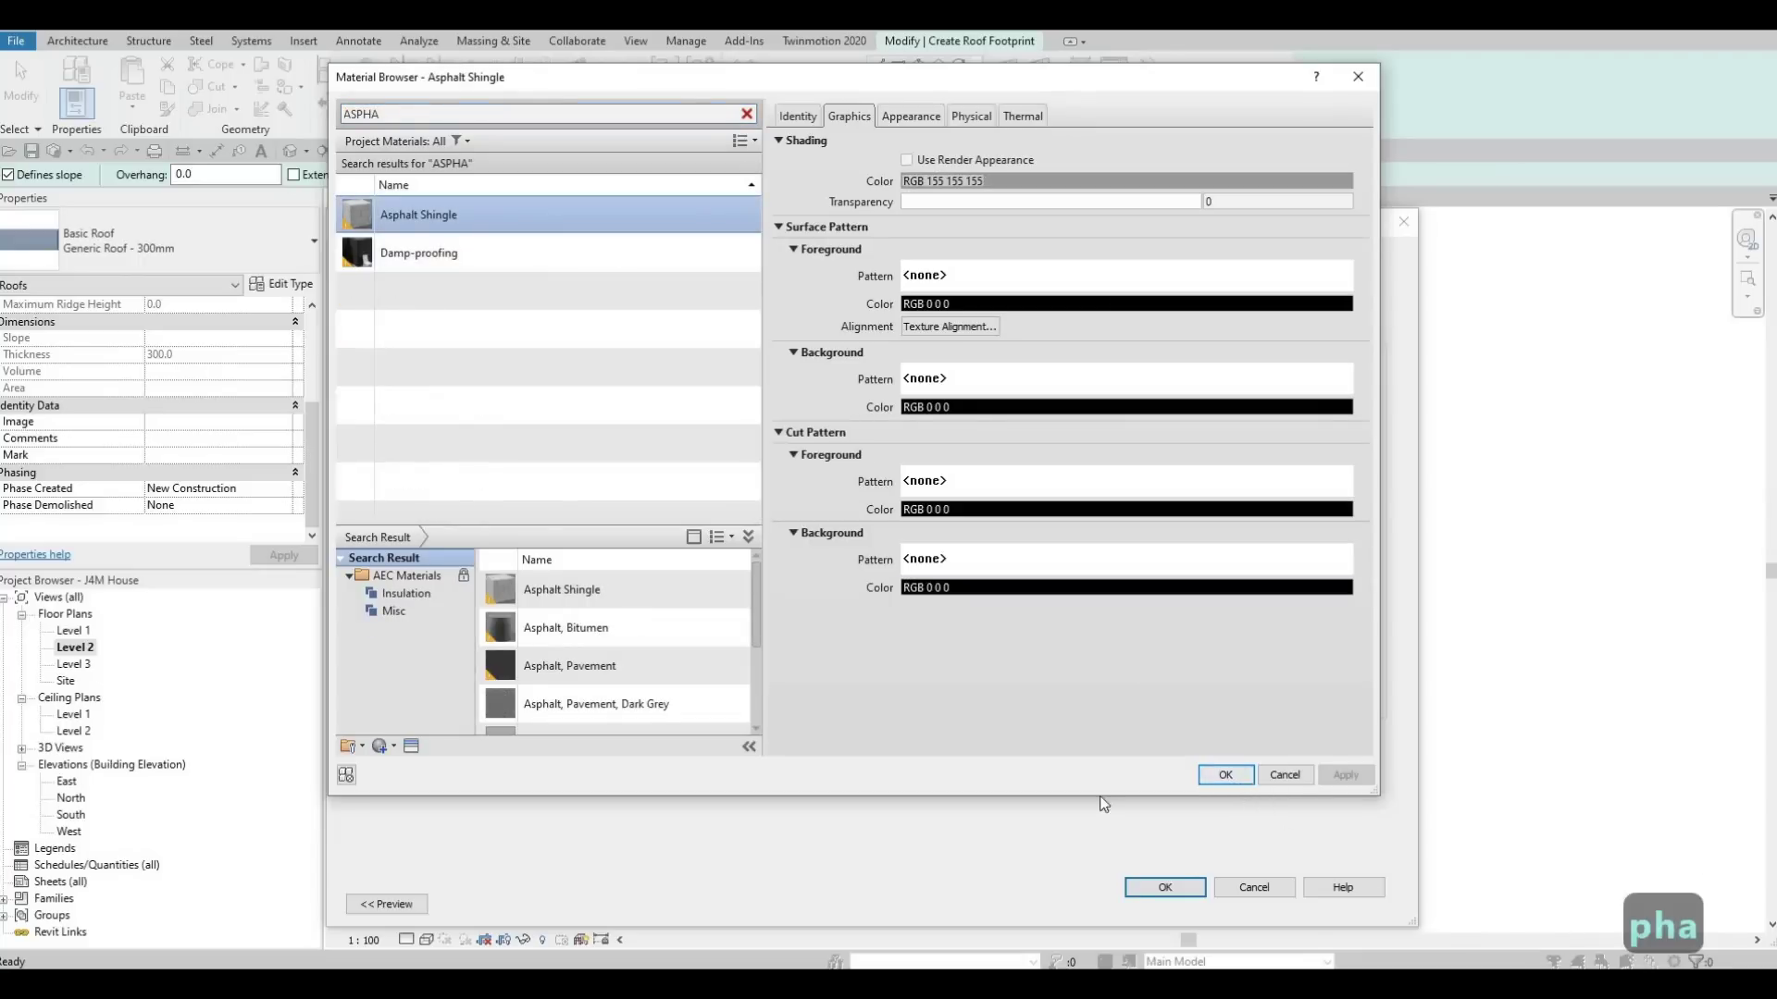
left_click(1165, 888)
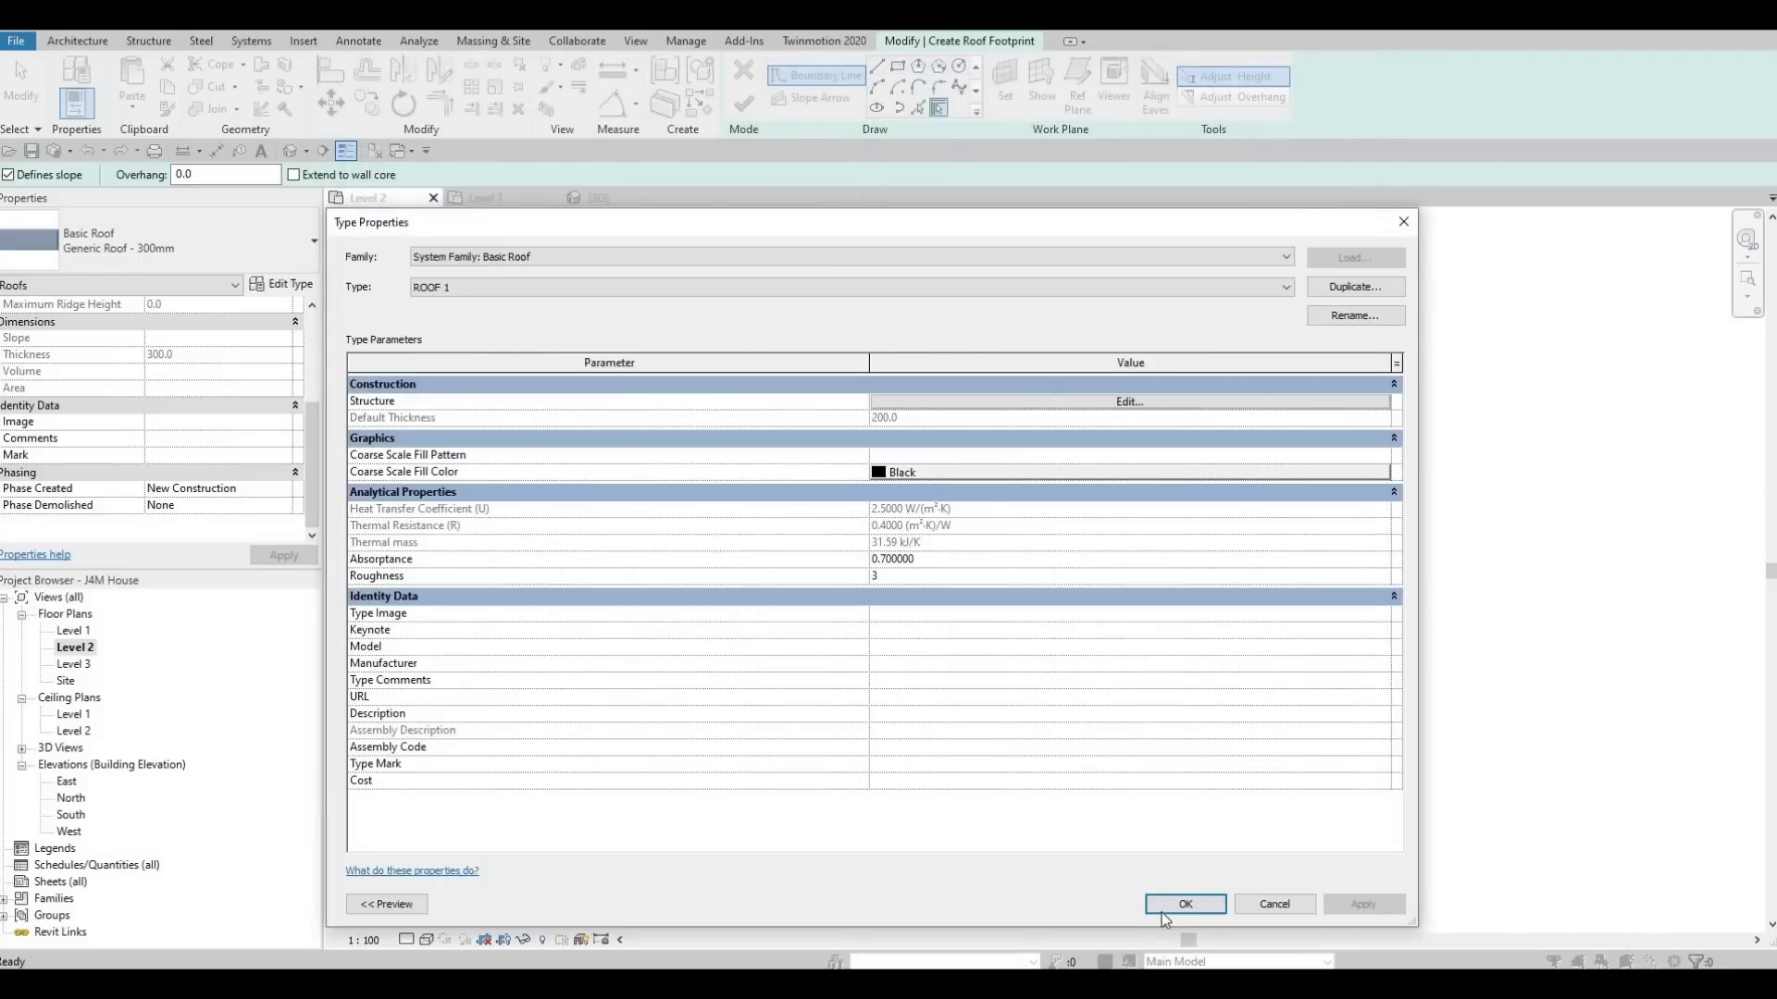
left_click(1164, 906)
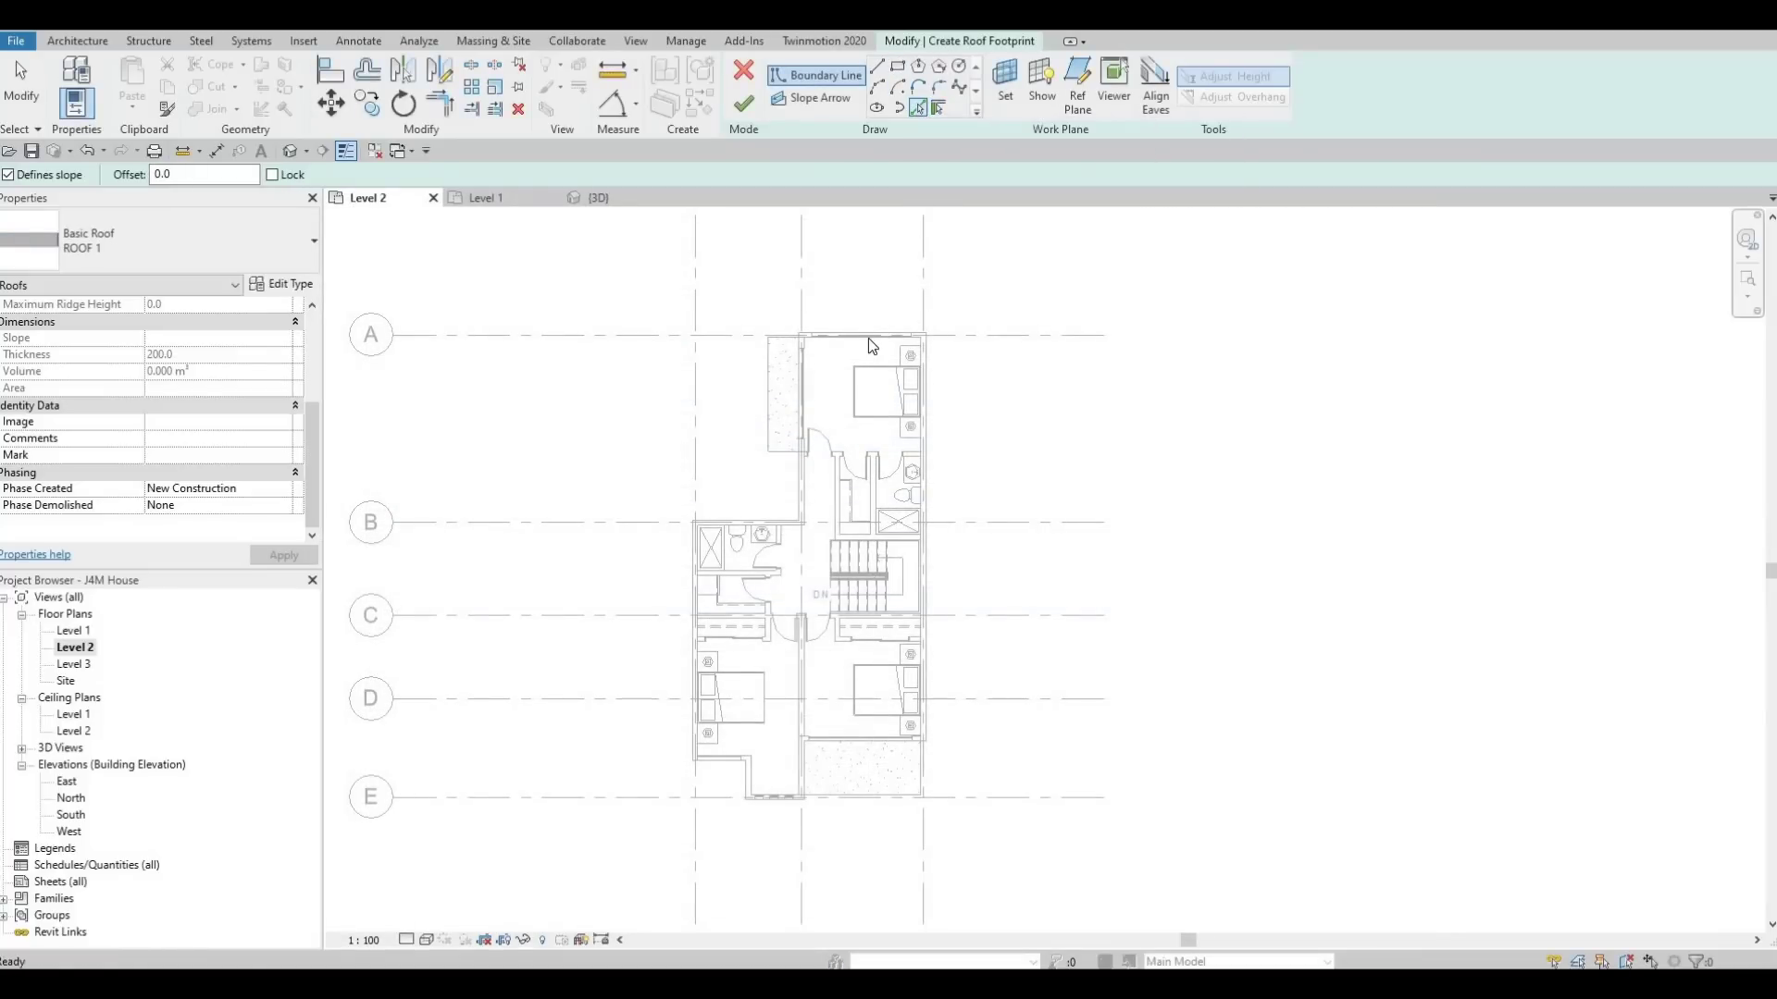
scroll(898, 327, "up", 5)
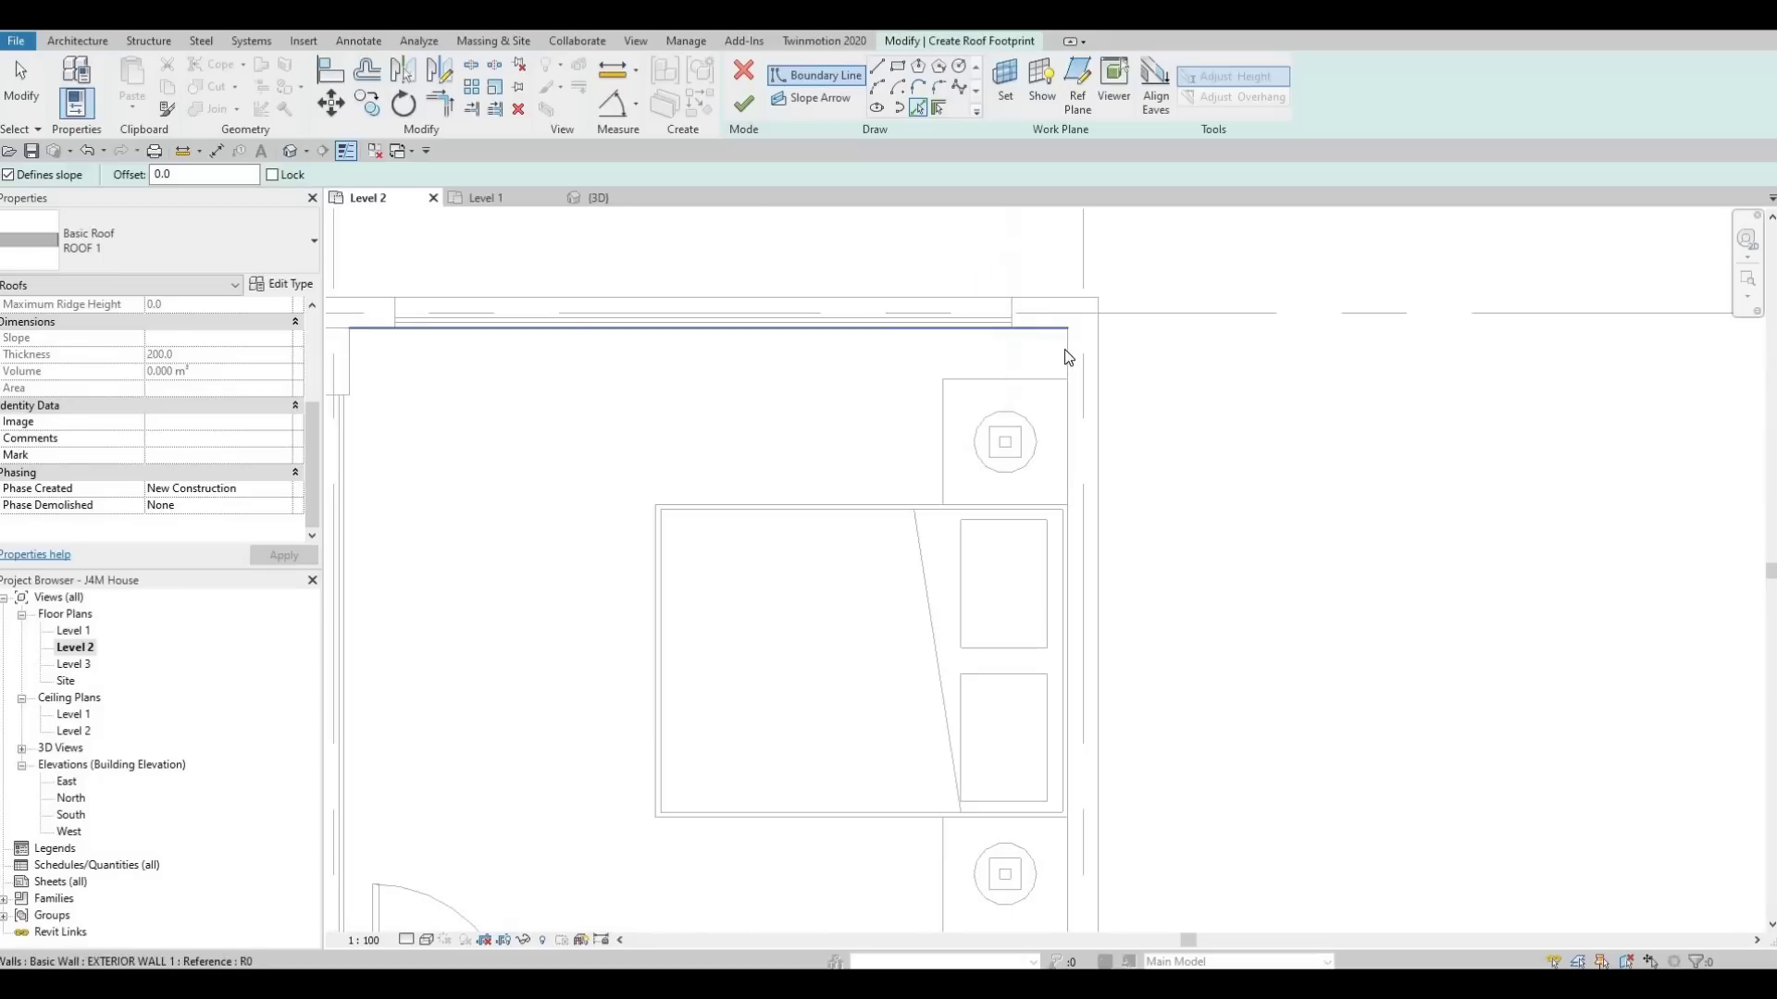
left_click(1069, 357)
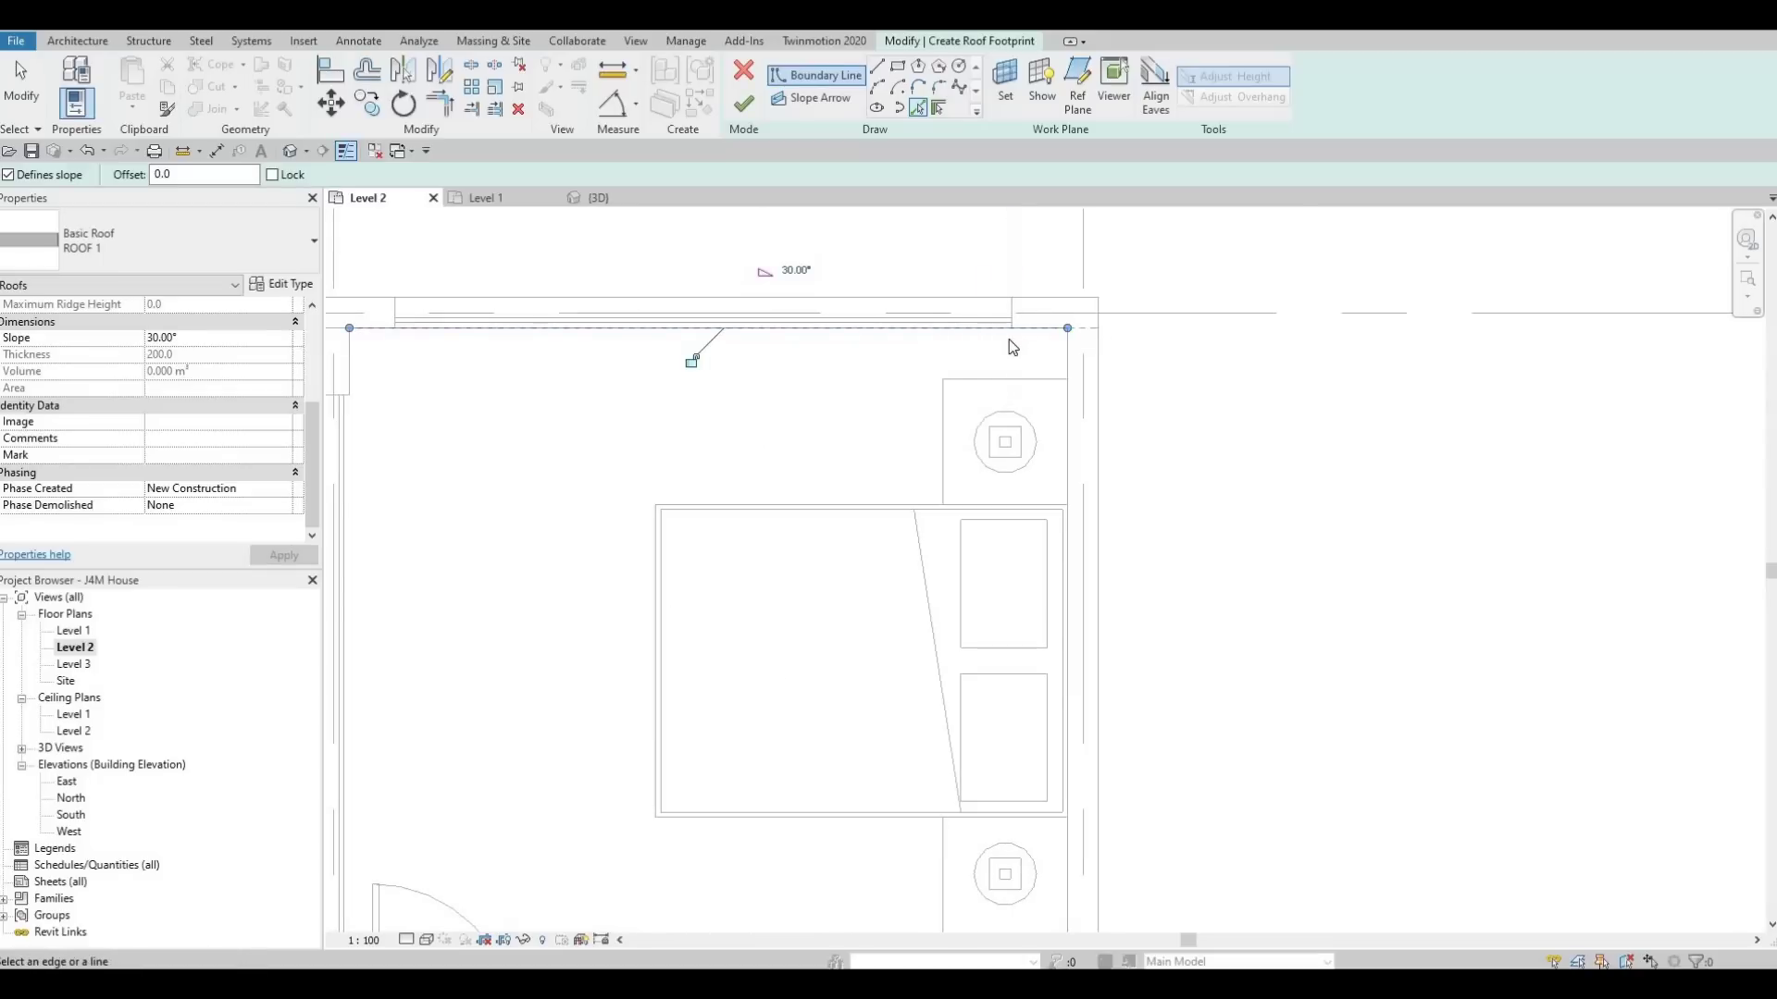
scroll(1013, 347, "down", 4)
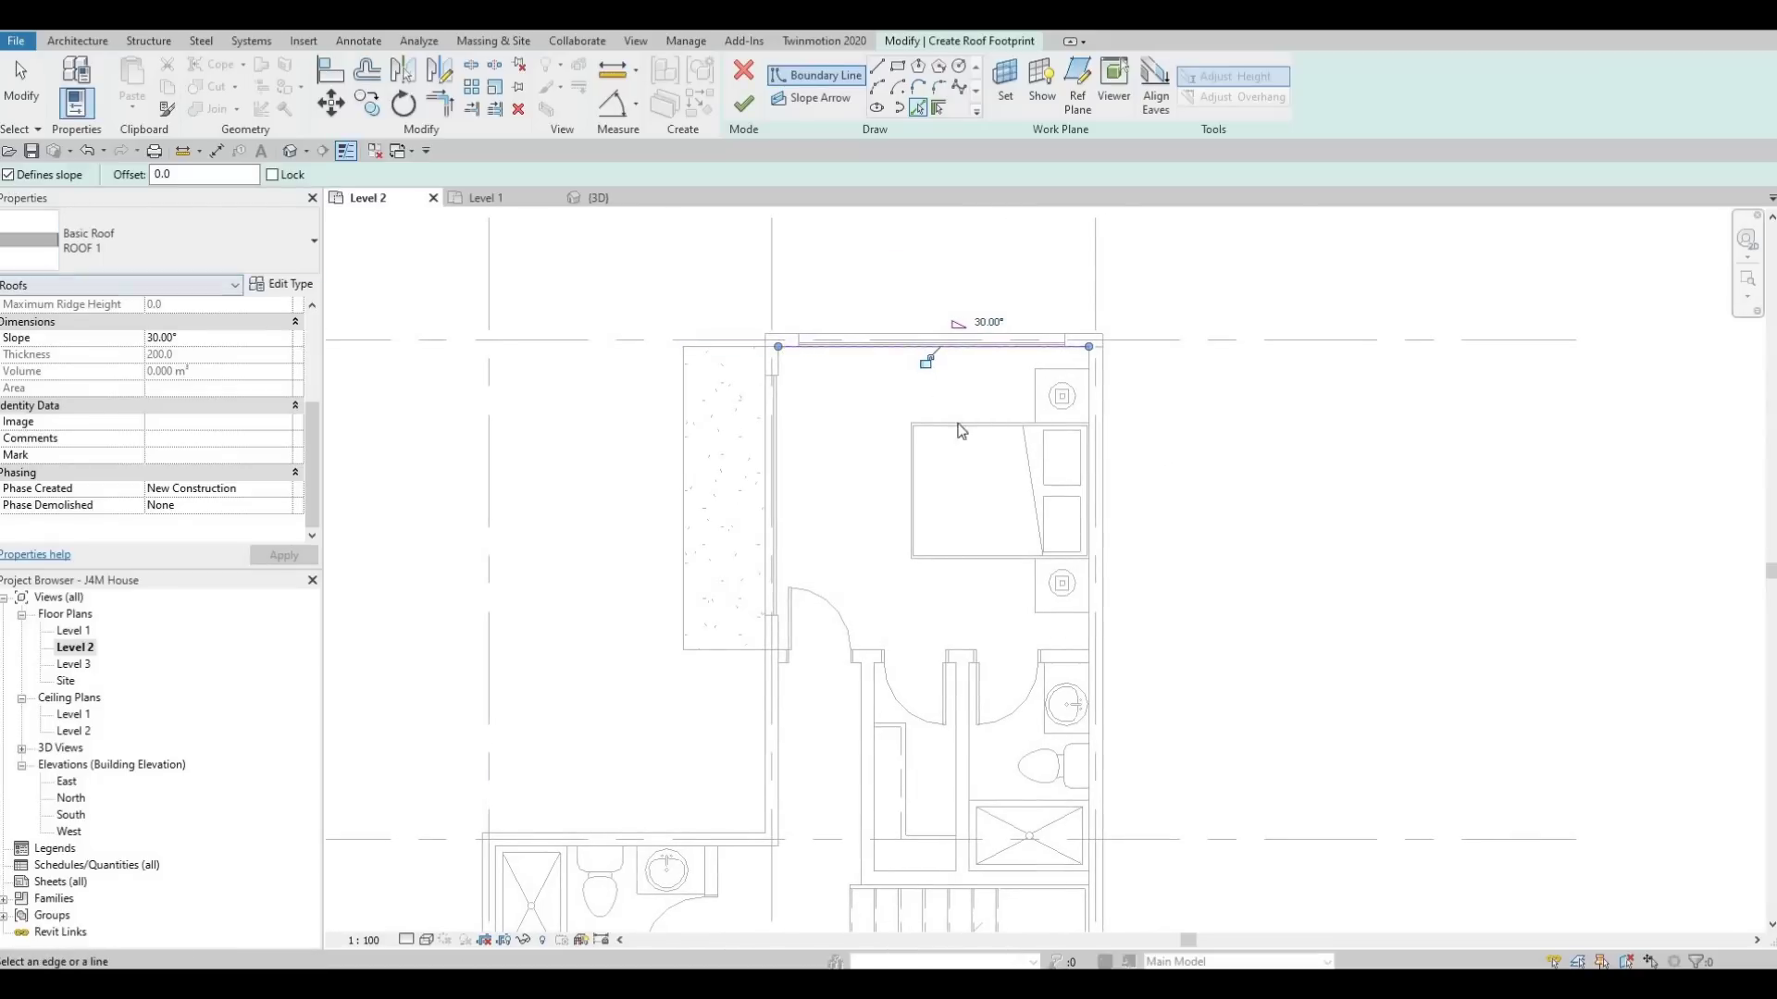
key("Escape")
key("Escape")
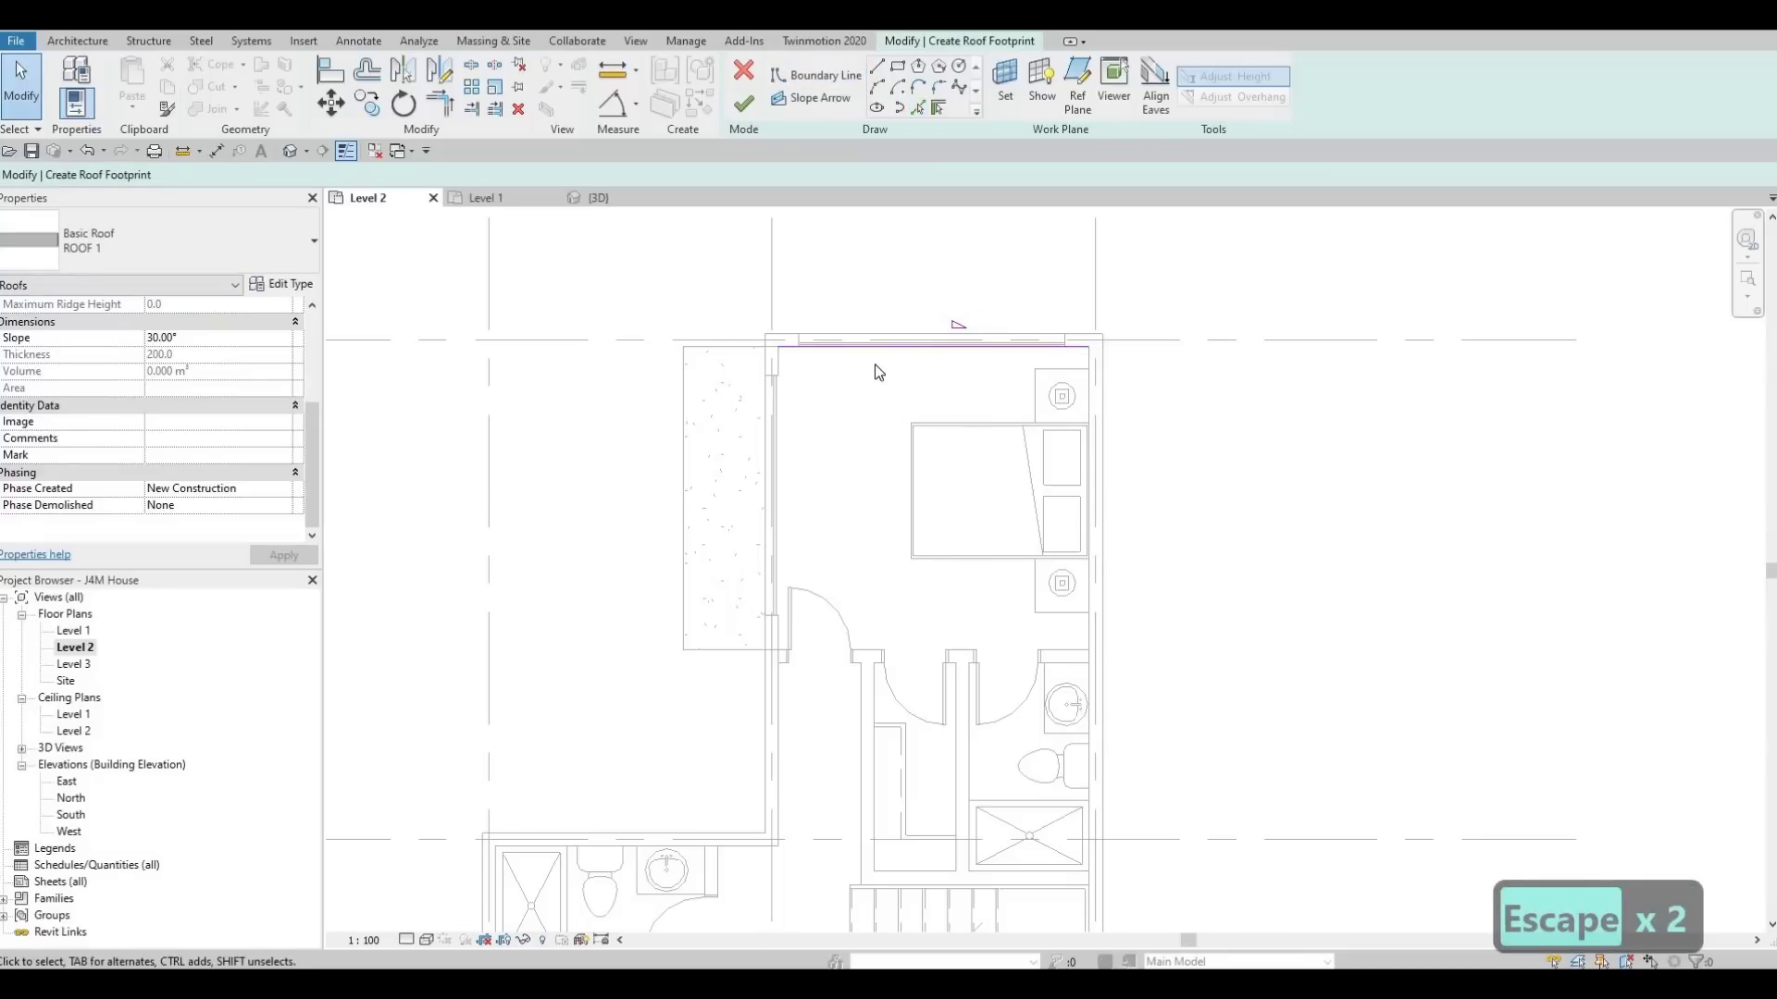
left_click(876, 348)
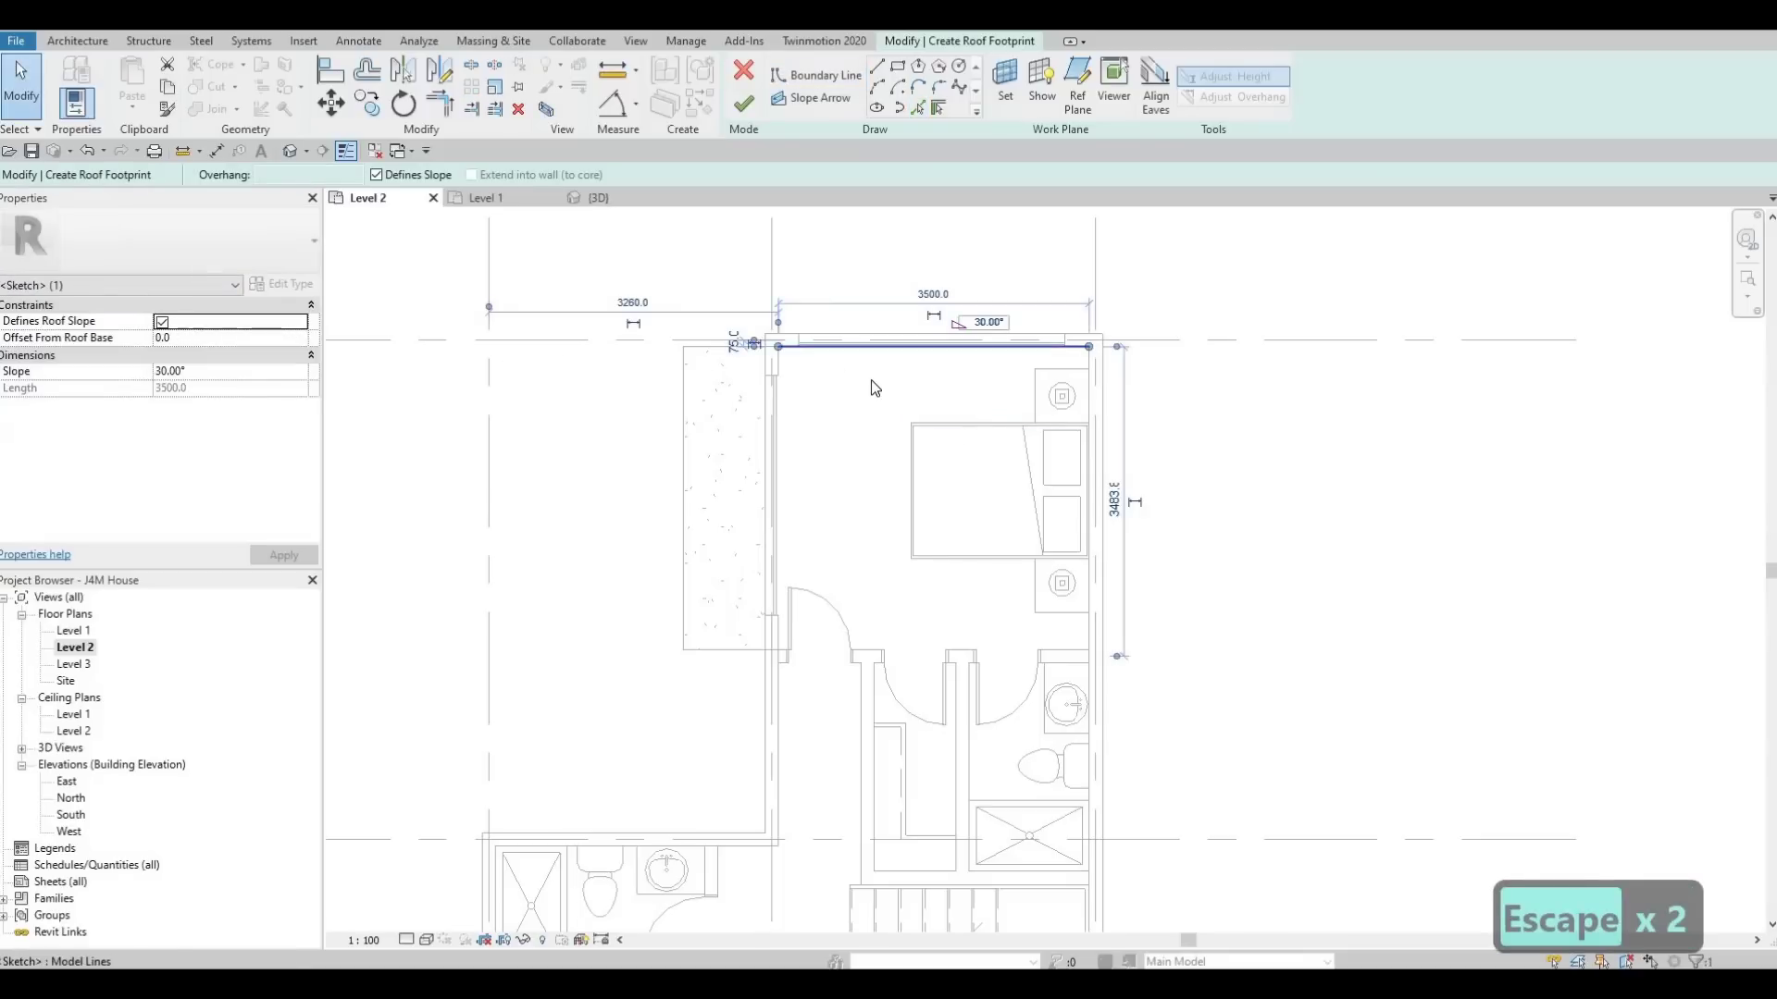
key("Delete")
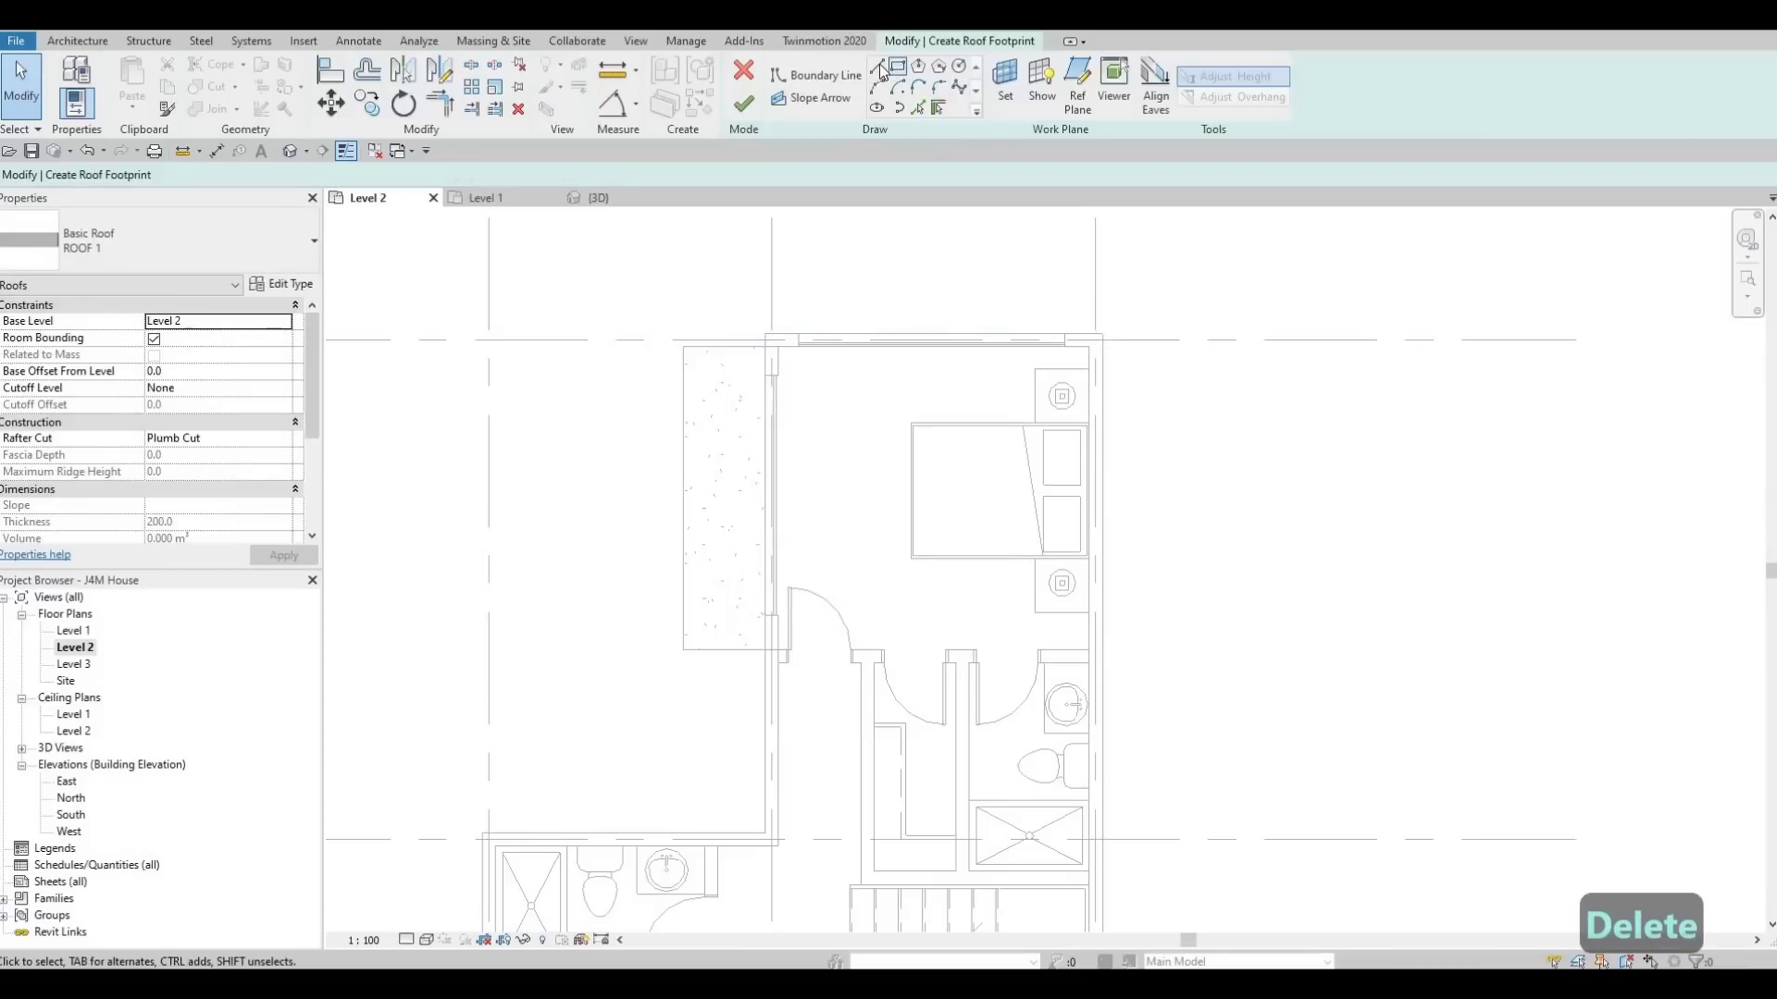
Pick non-sloping roof boundary lines along the inner faces of the exterior walls at grid A and the adjoining stair side.
left_click(877, 68)
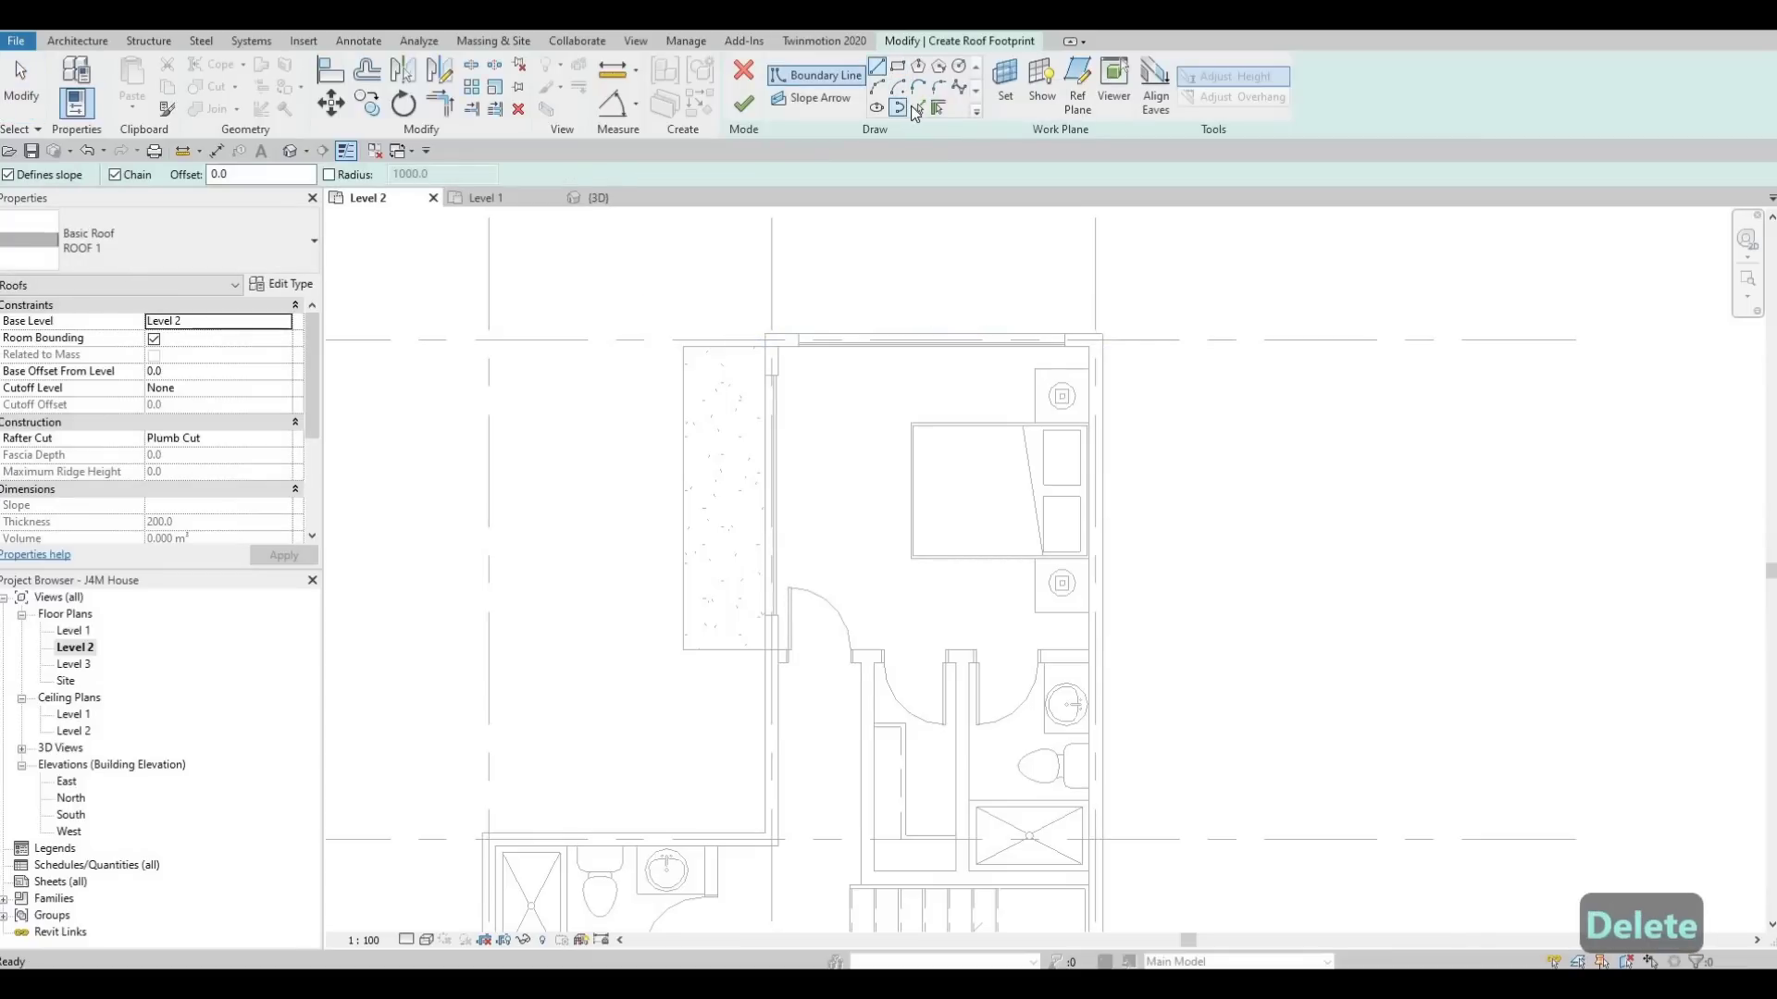
left_click(8, 174)
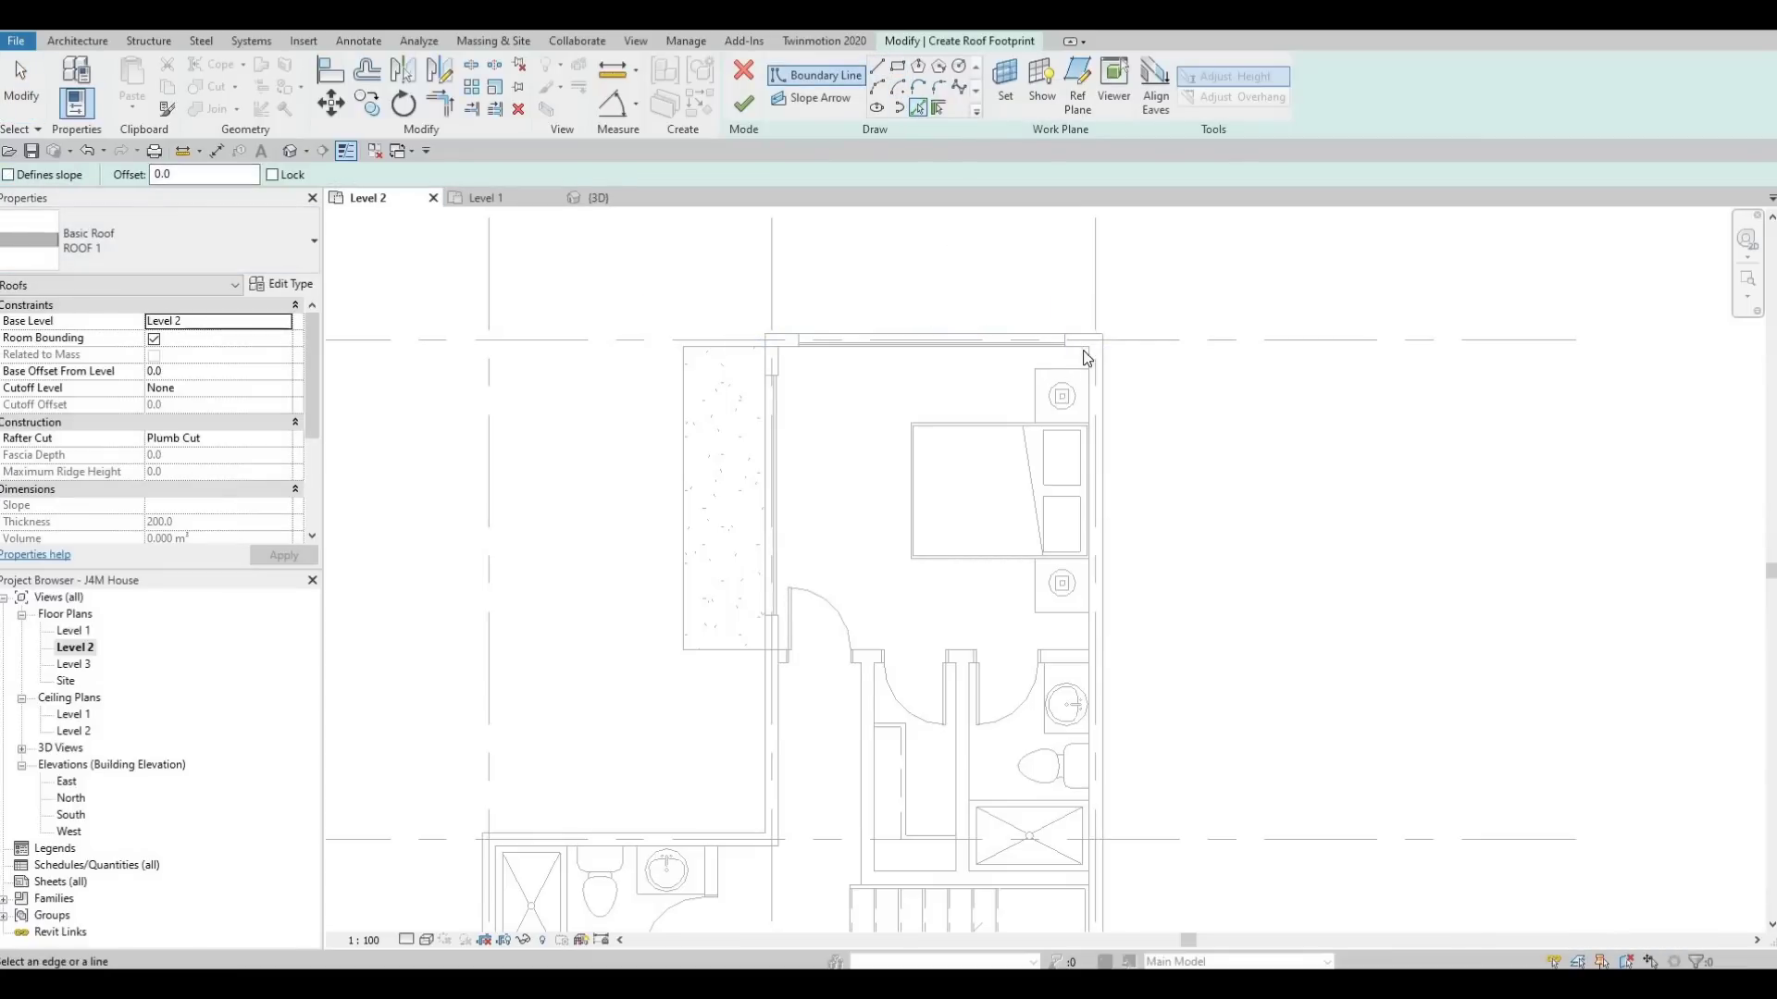
left_click(1088, 359)
left_click(1088, 365)
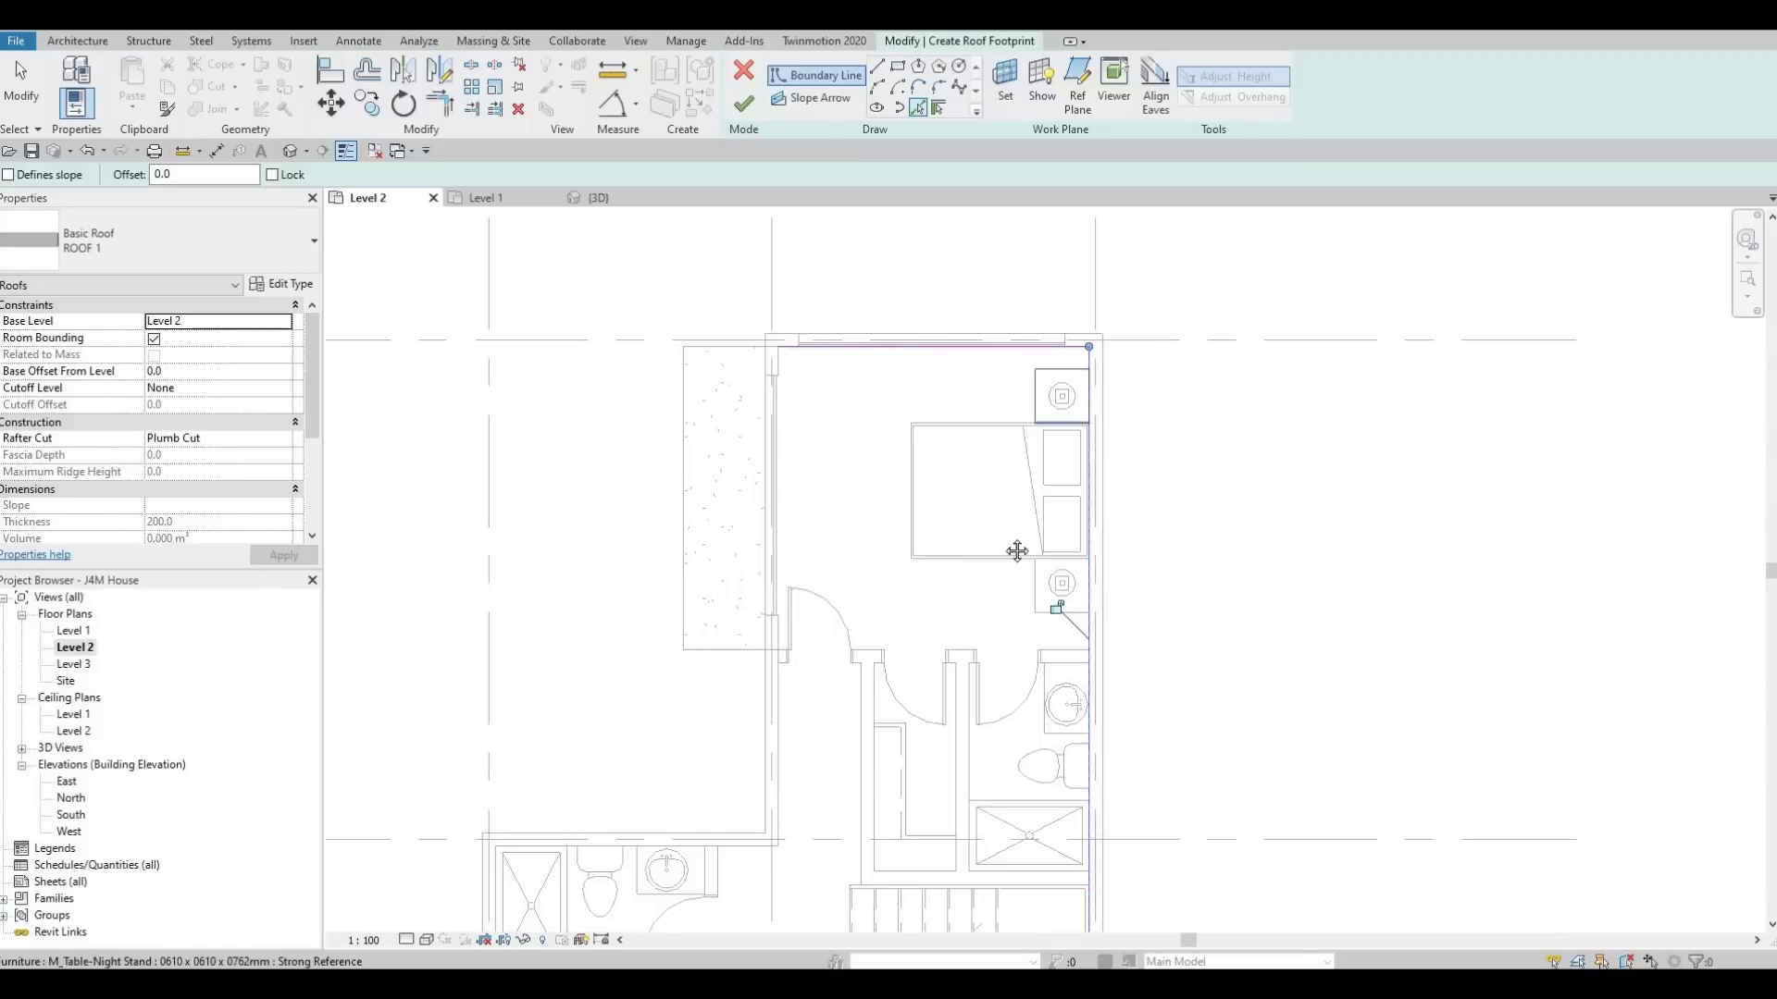
Pick a non-sloping roof boundary line along the inner face of the front bedroom's balcony wall.
scroll(1041, 588, "down", 1)
middle_click_drag(1015, 785, 1050, 379)
scroll(1041, 588, "down", 2)
middle_click_drag(1063, 601, 1076, 446)
scroll(1123, 588, "up", 5)
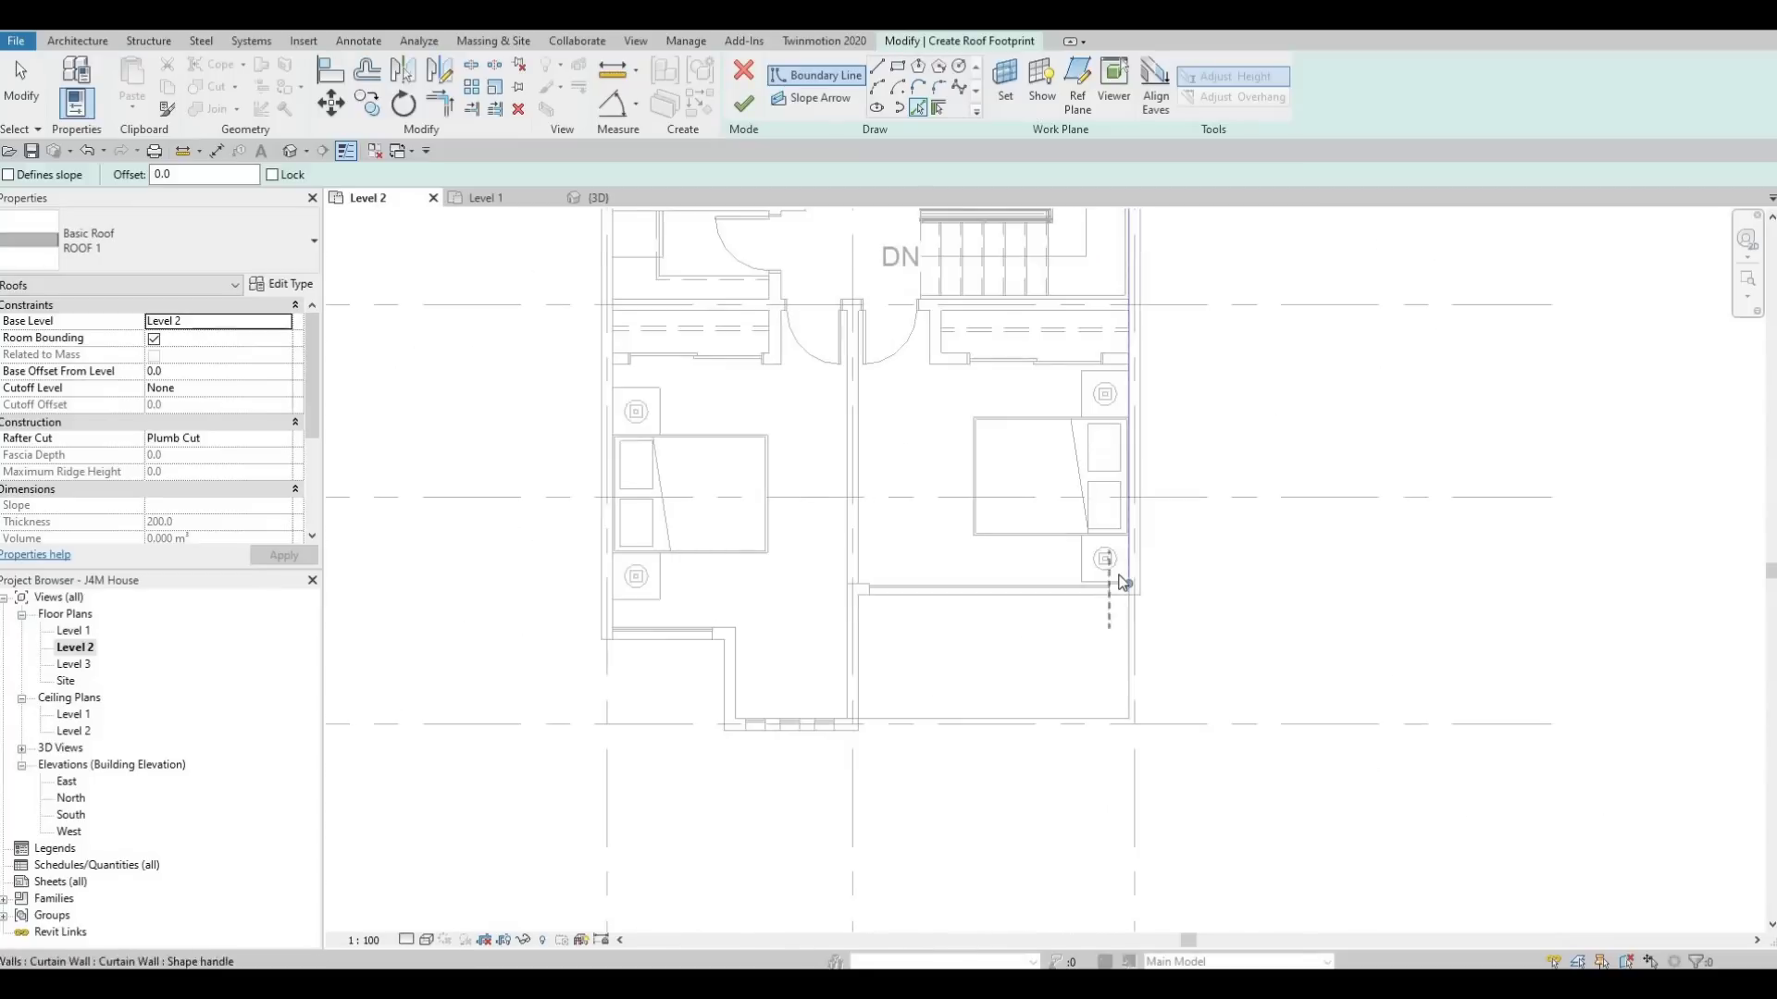
left_click(1116, 578)
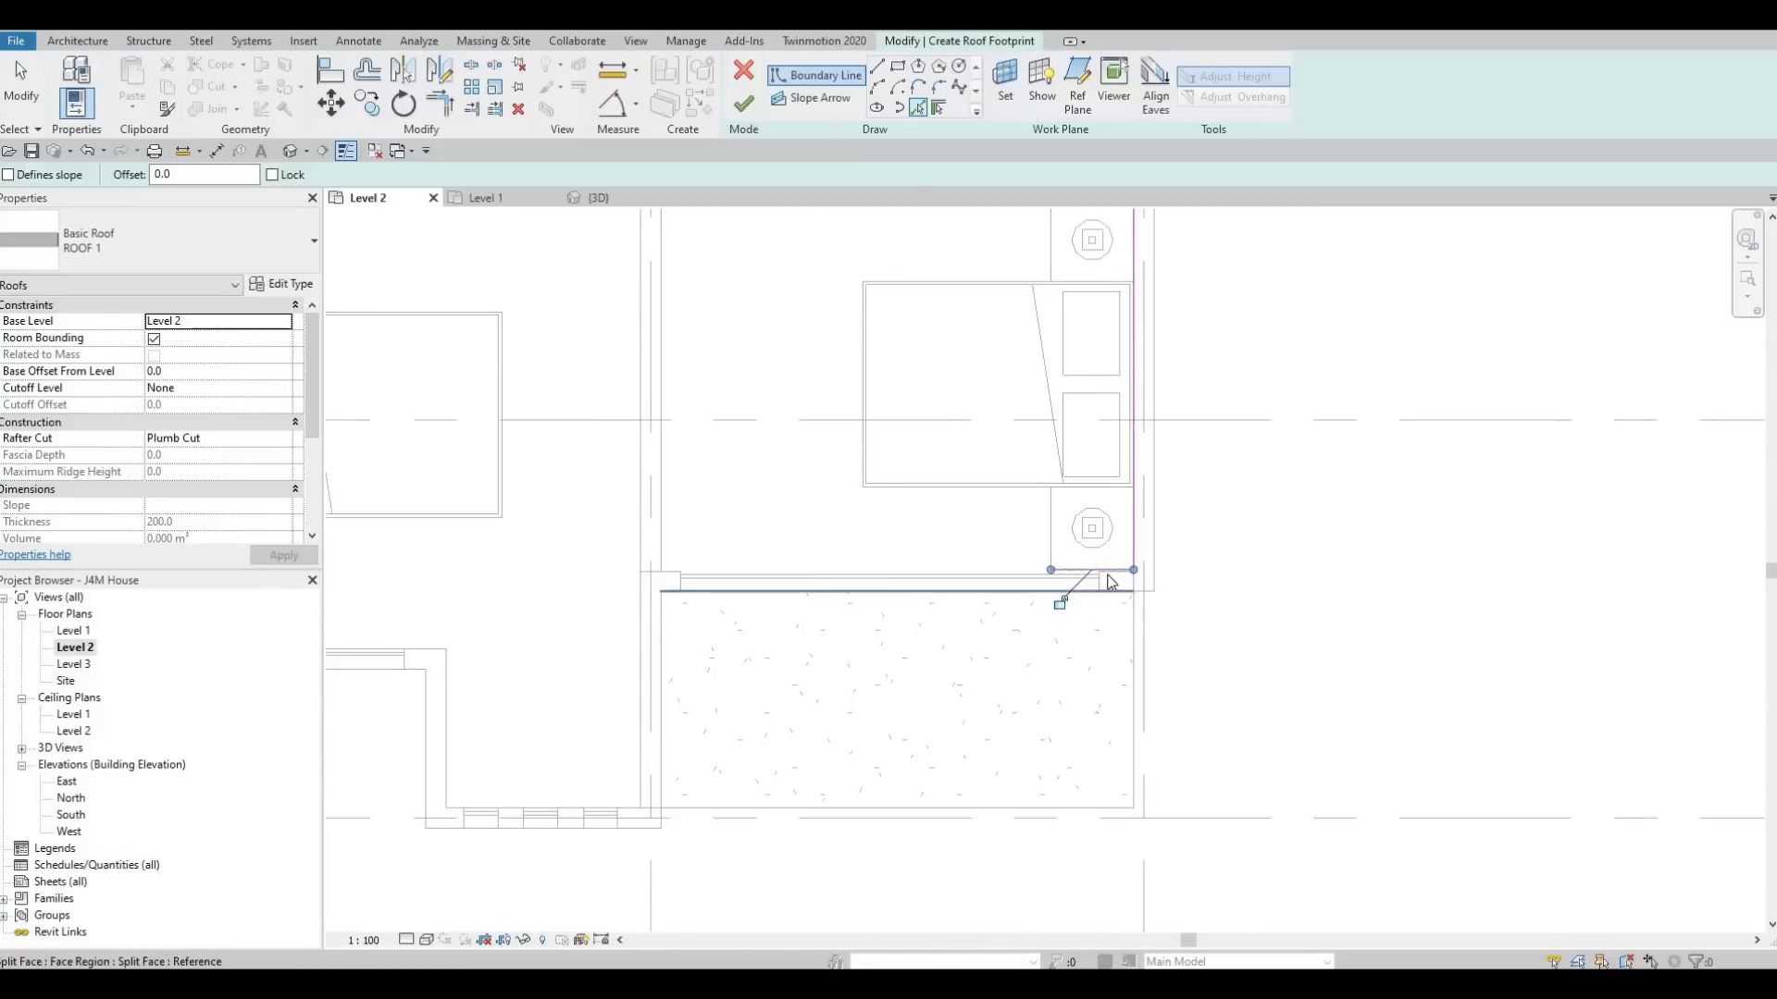
scroll(1111, 578, "up", 2)
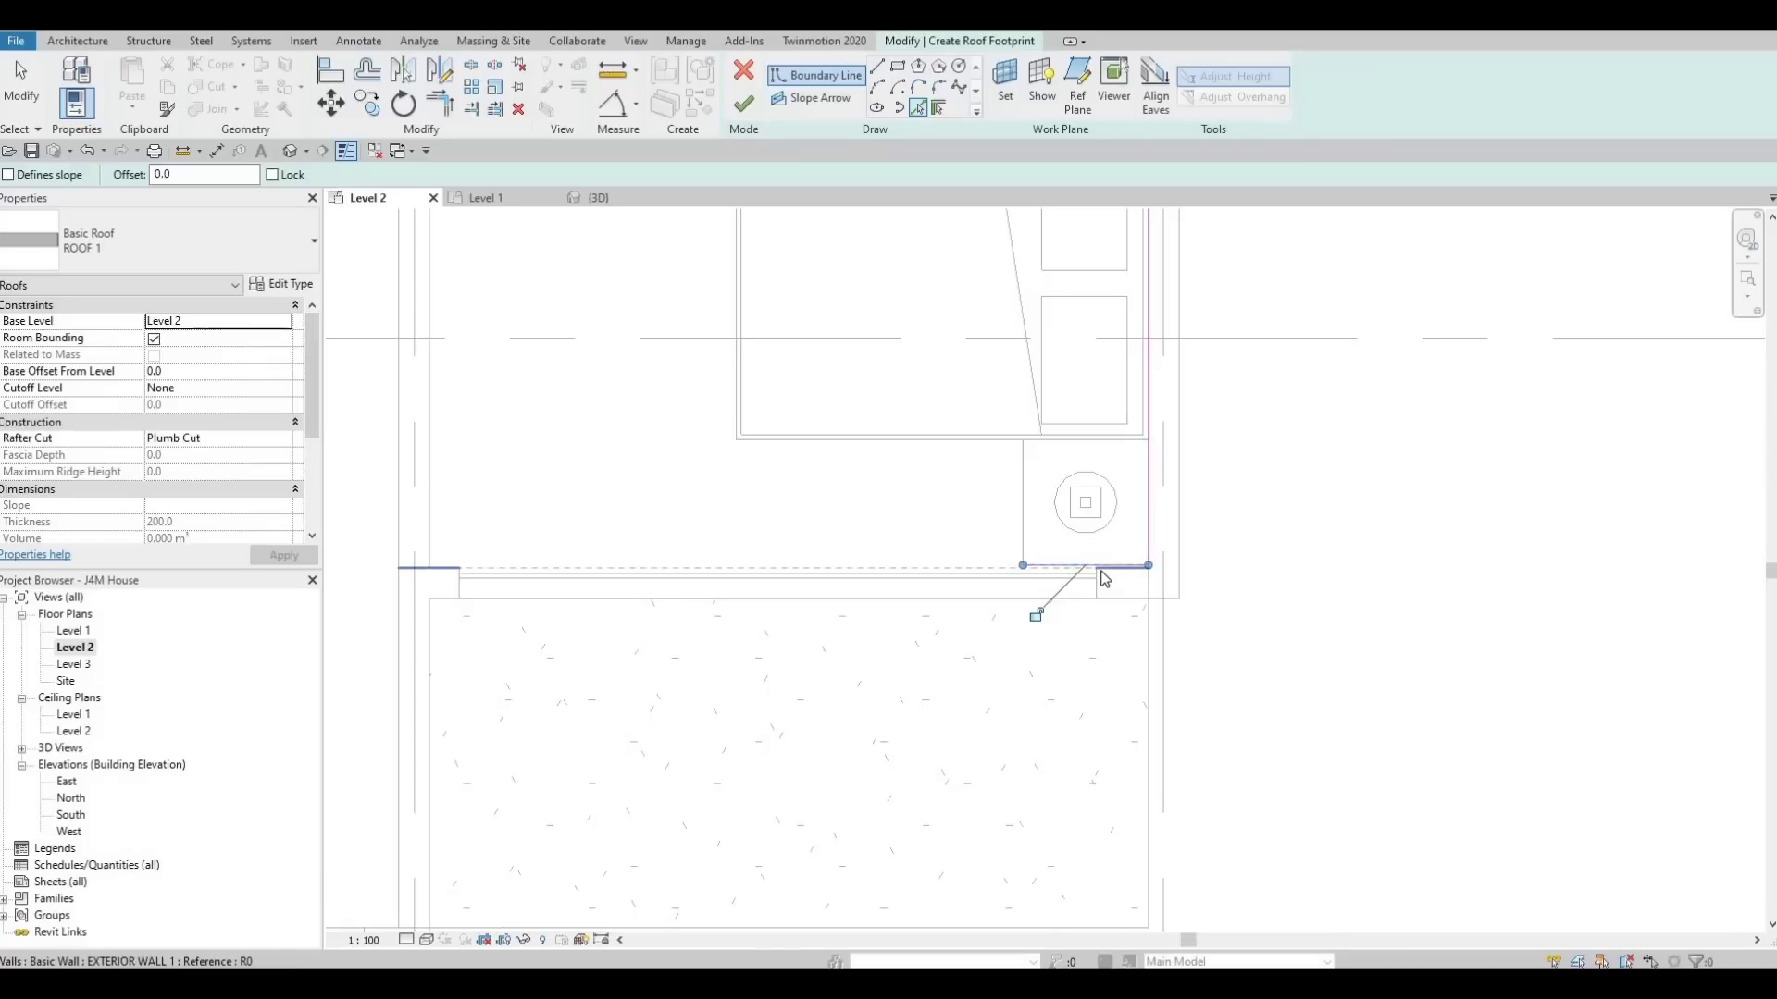
Delete the stray boundary line picked along the nightstand edge beside the balcony wall.
key("Escape")
key("Escape")
scroll(1090, 559, "up", 2)
left_click(1094, 564)
key("Escape")
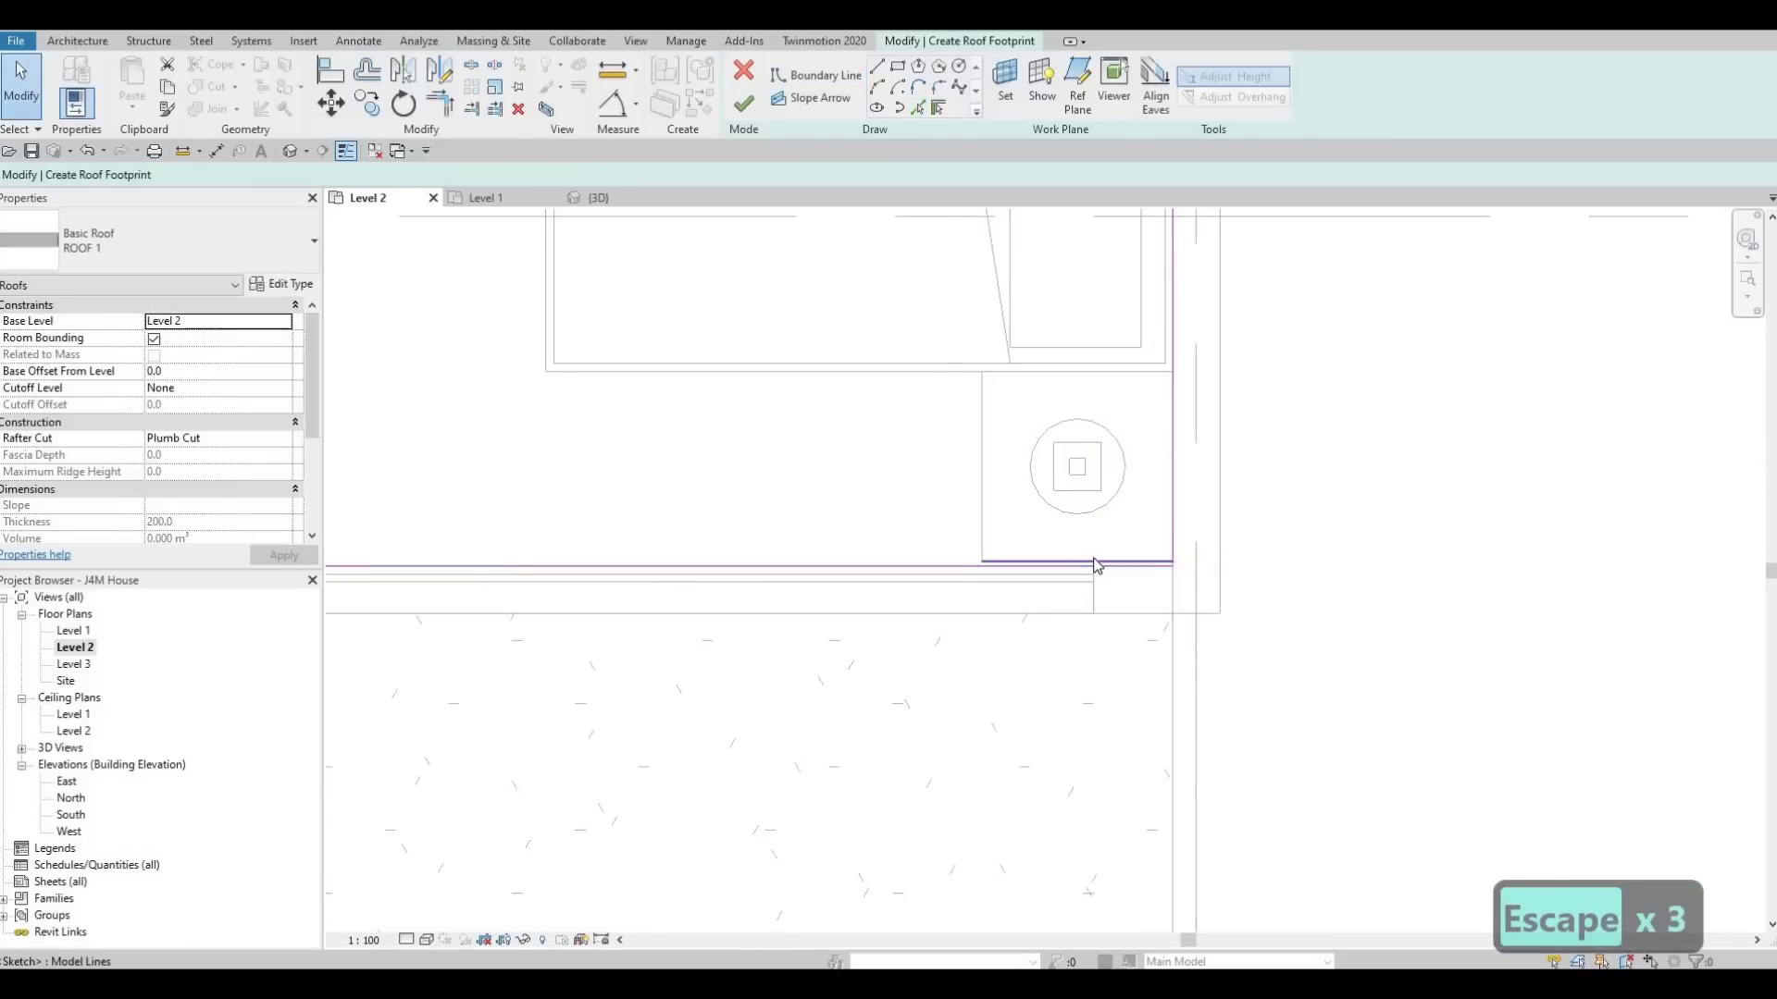
left_click(1095, 564)
key("Delete")
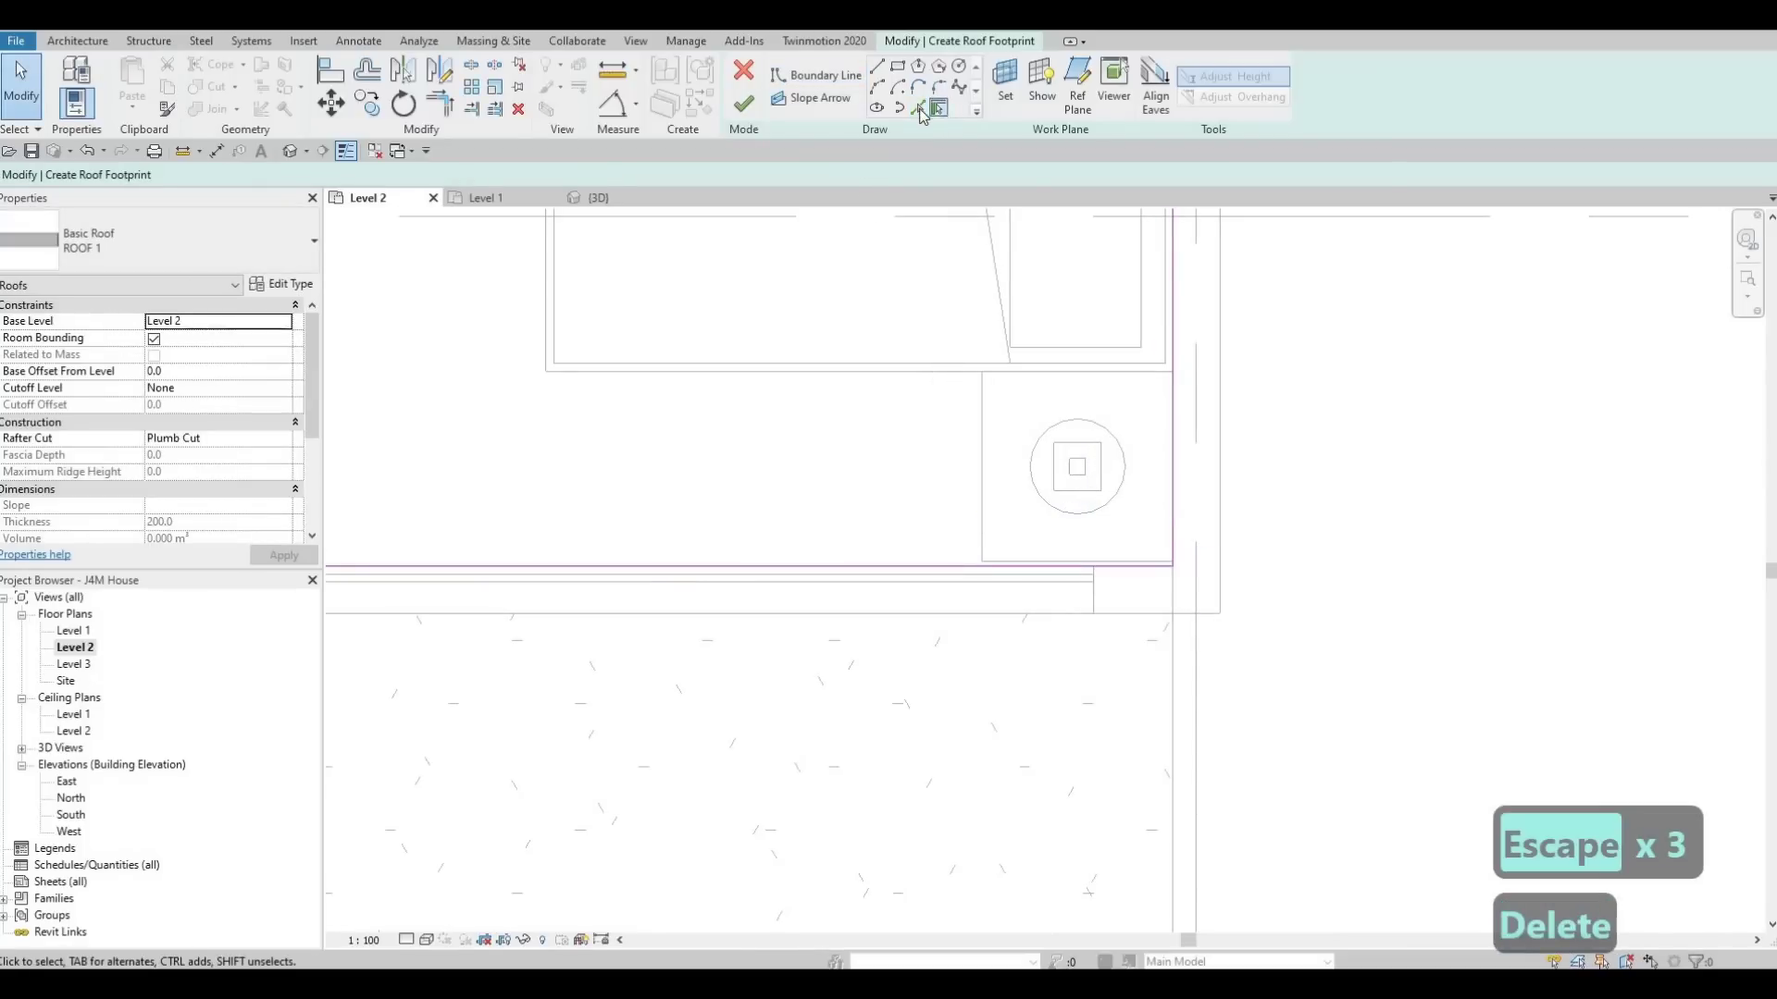
Pick boundary lines along the inner wall faces of the projecting bay at grid E and the adjoining front window wall.
left_click(918, 107)
scroll(788, 519, "down", 2)
middle_click_drag(495, 496, 814, 496)
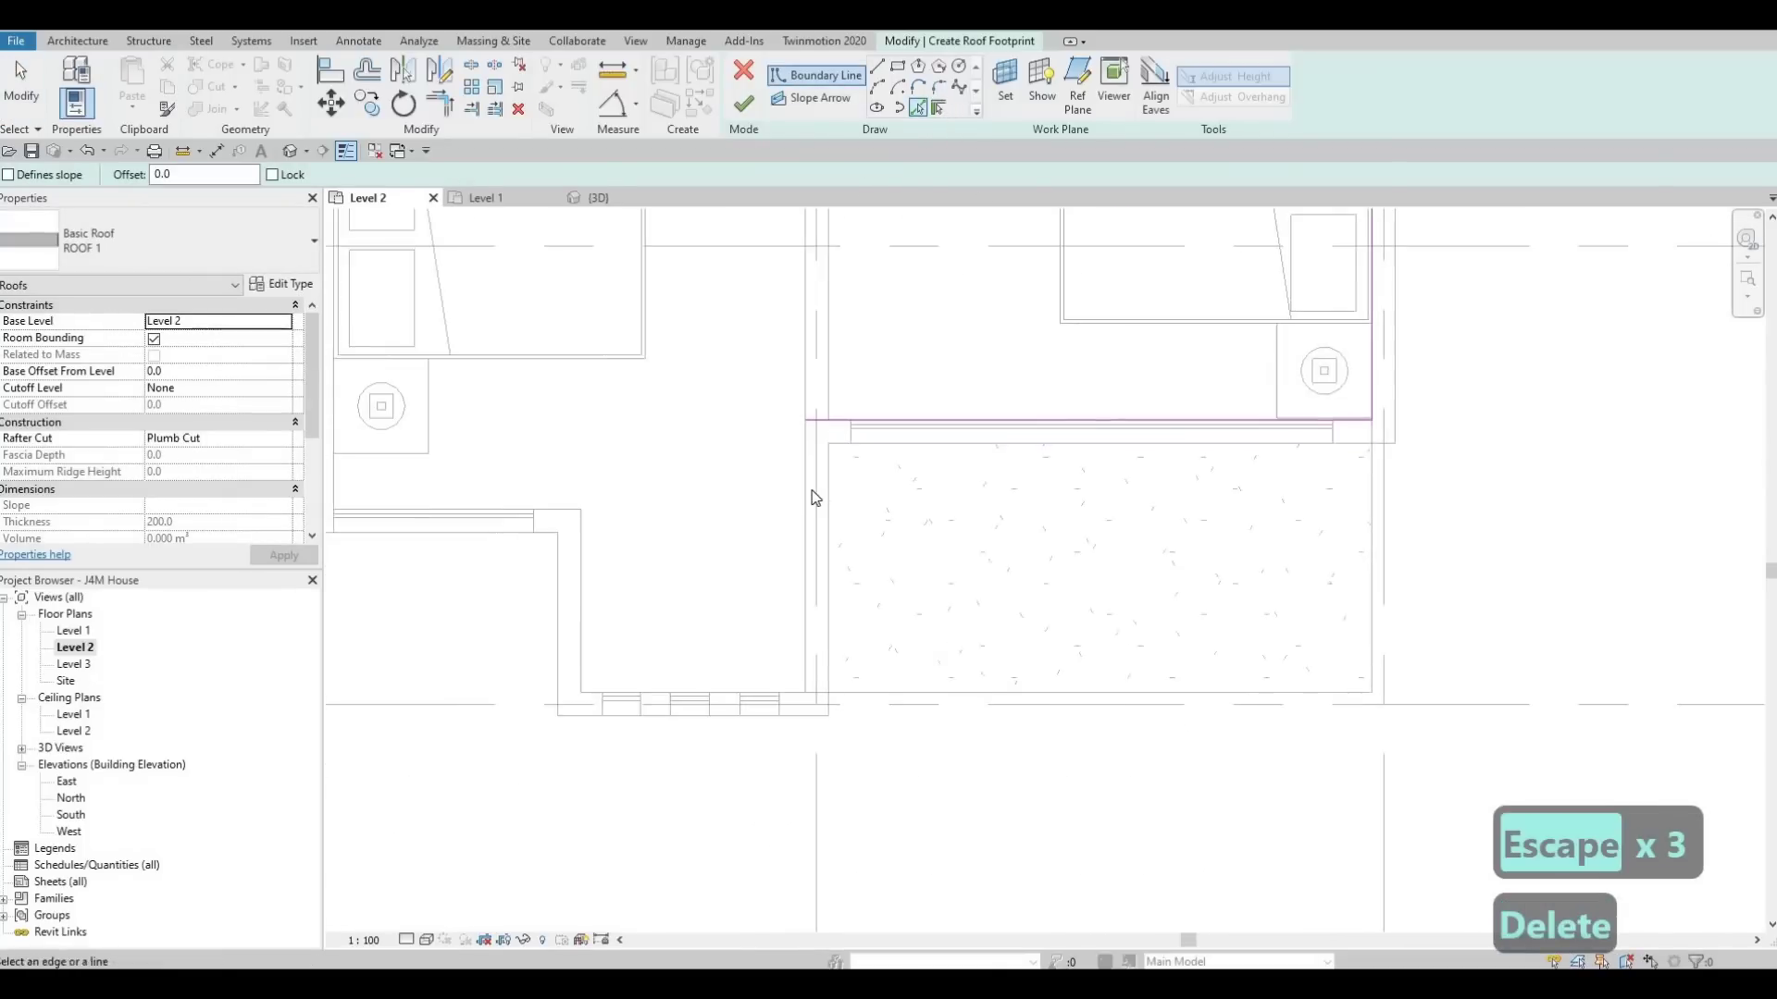
left_click(810, 504)
left_click(571, 521)
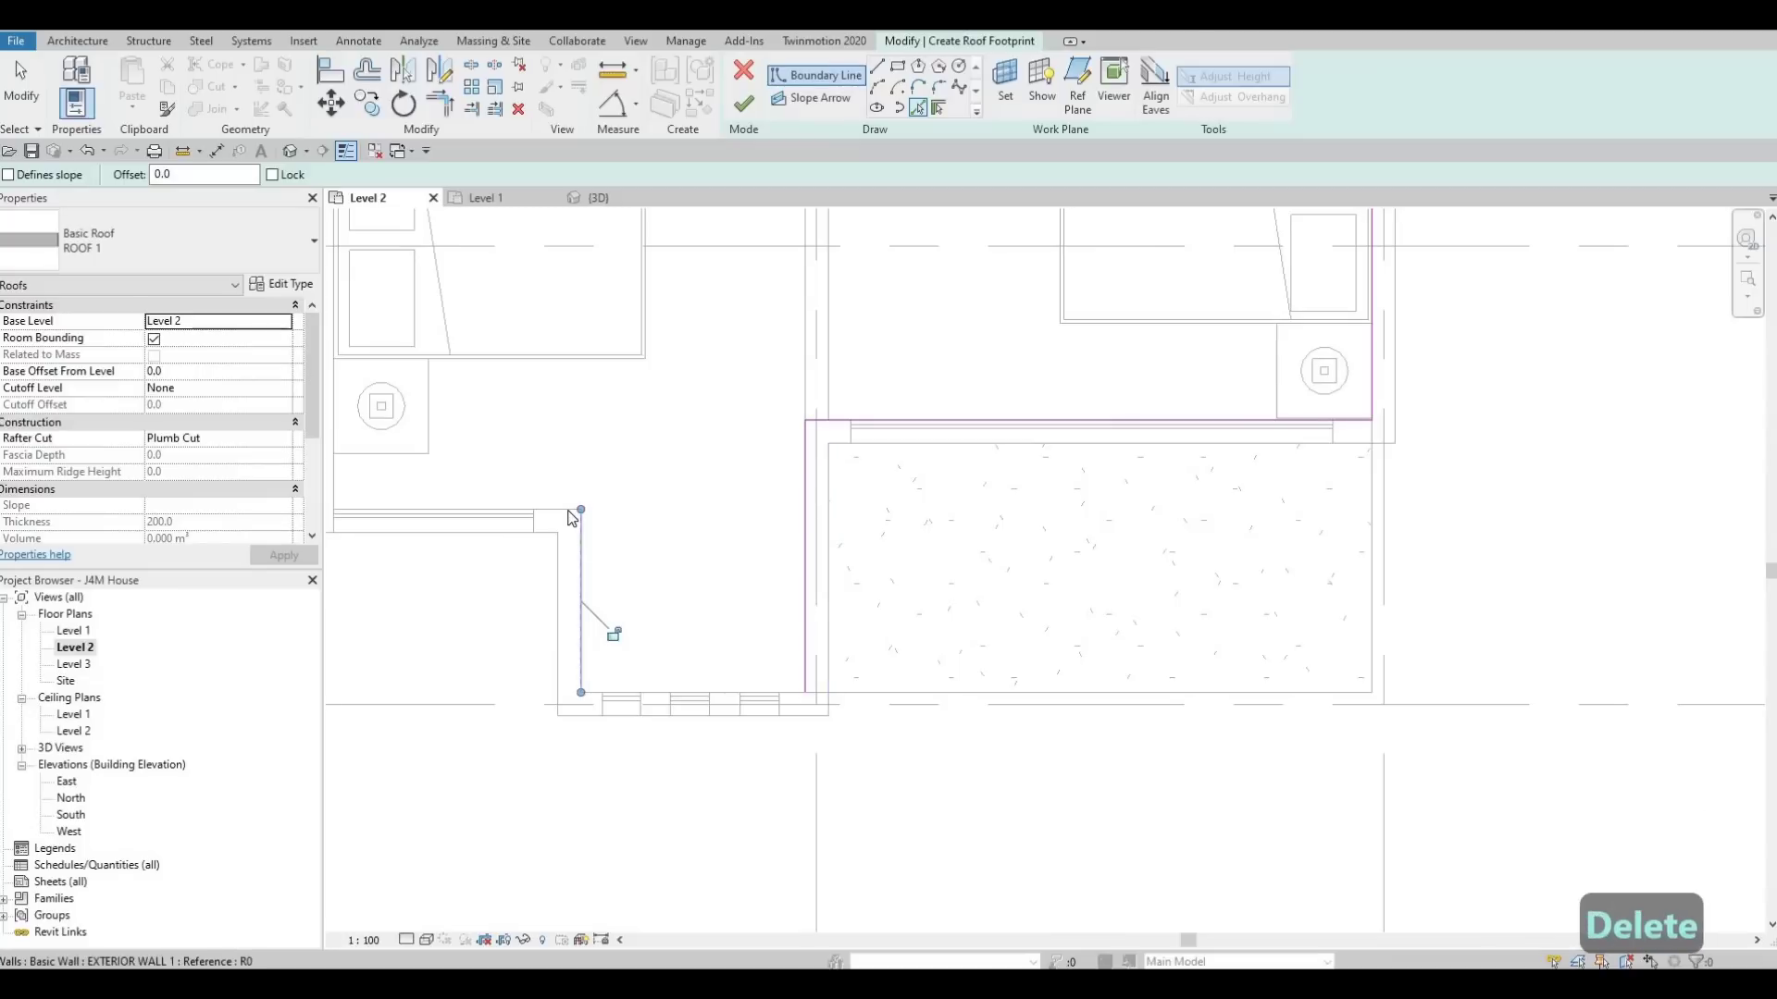
left_click(670, 701)
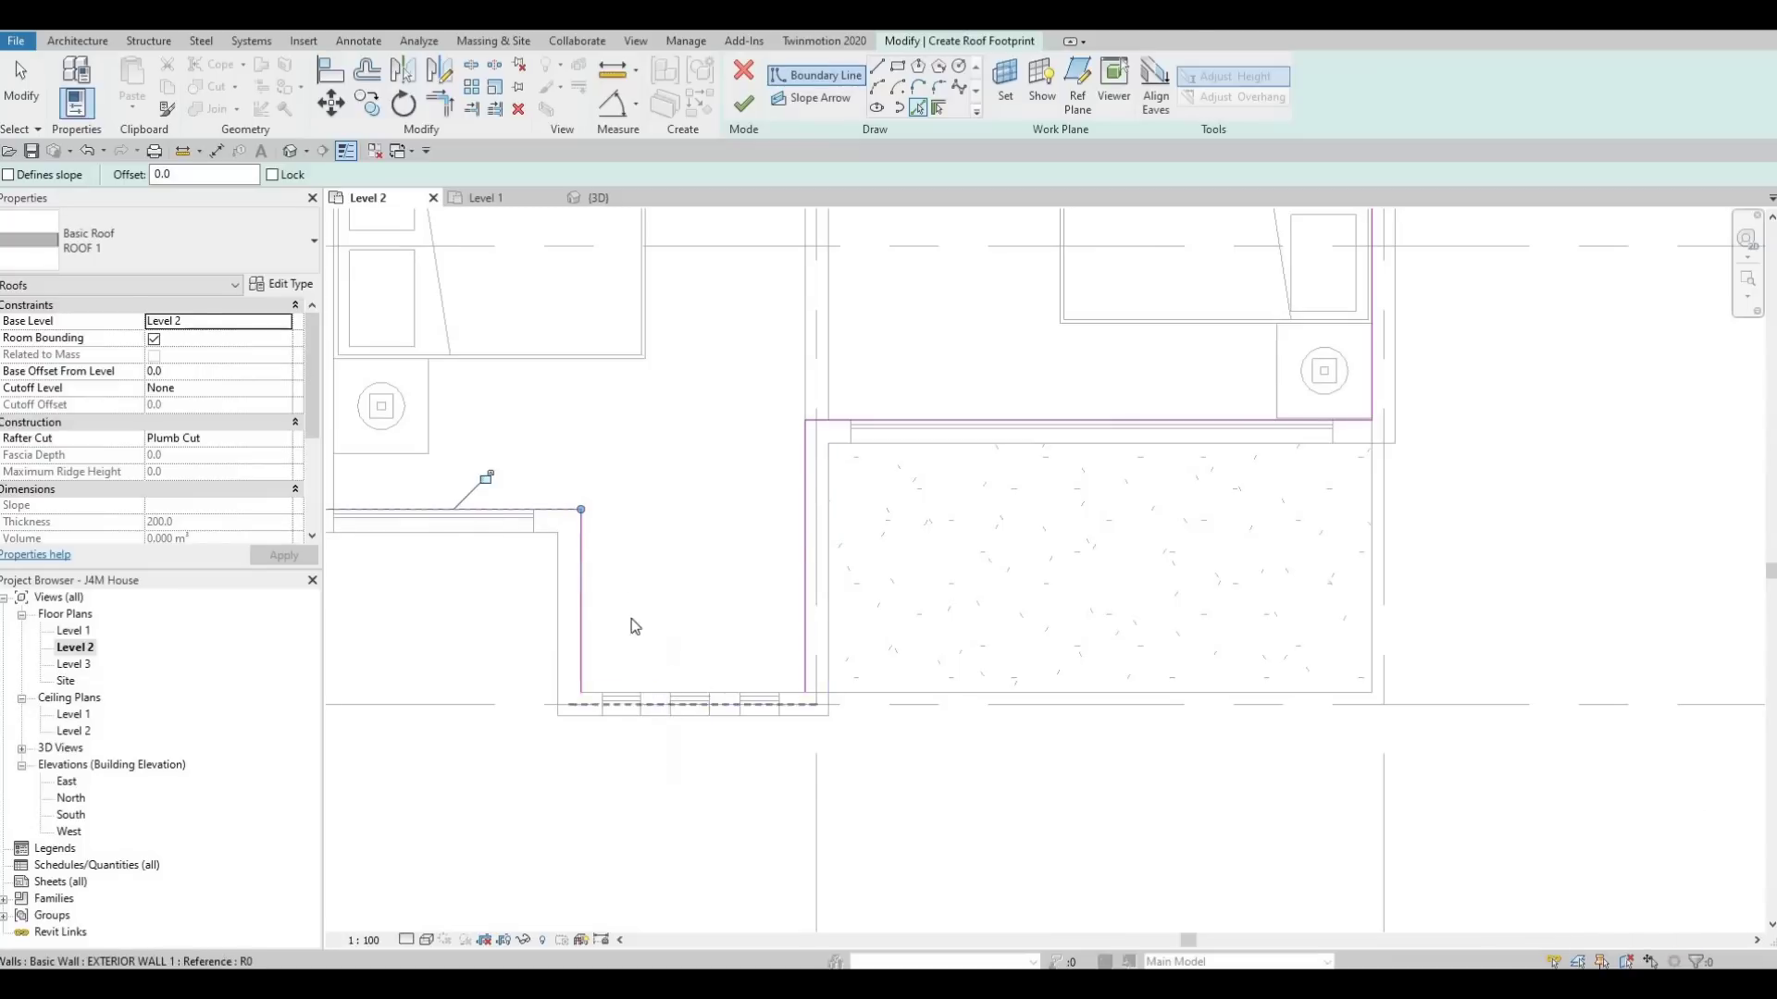
Pick boundary lines along the inner faces of the remaining side wall, the grid B wall and the rear balcony wall.
scroll(635, 568, "down", 1)
middle_click_drag(432, 502, 507, 573)
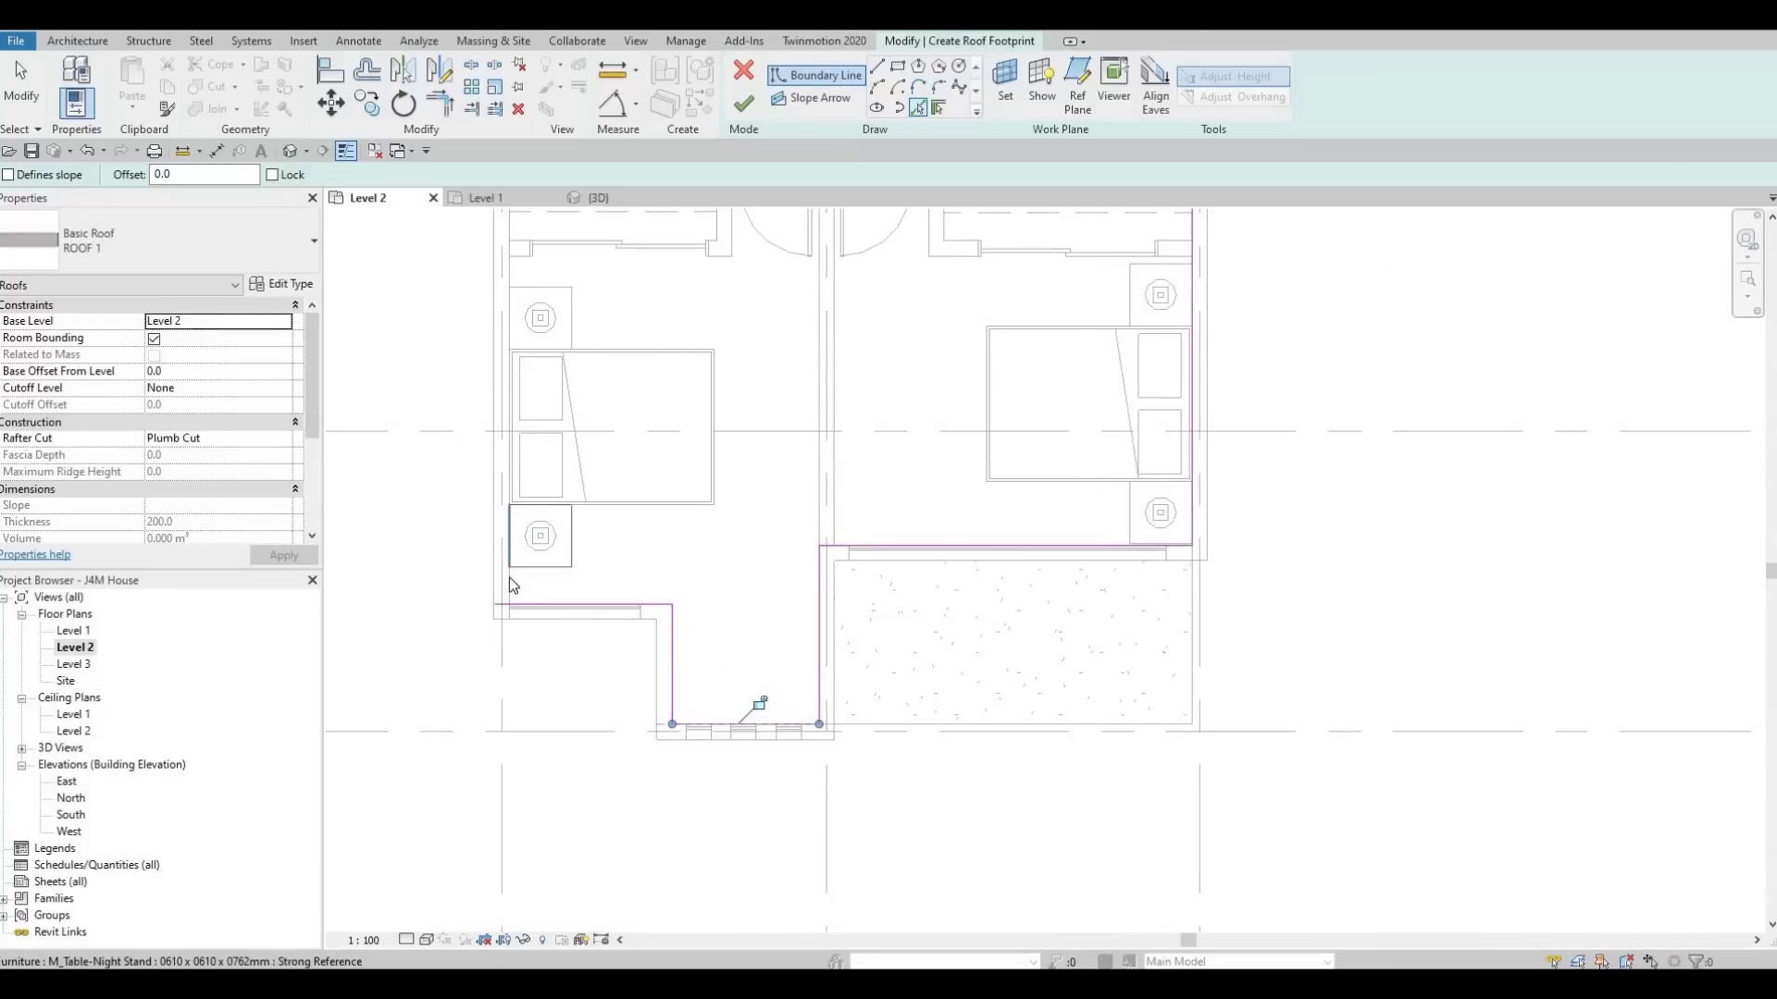
scroll(506, 439, "up", 3)
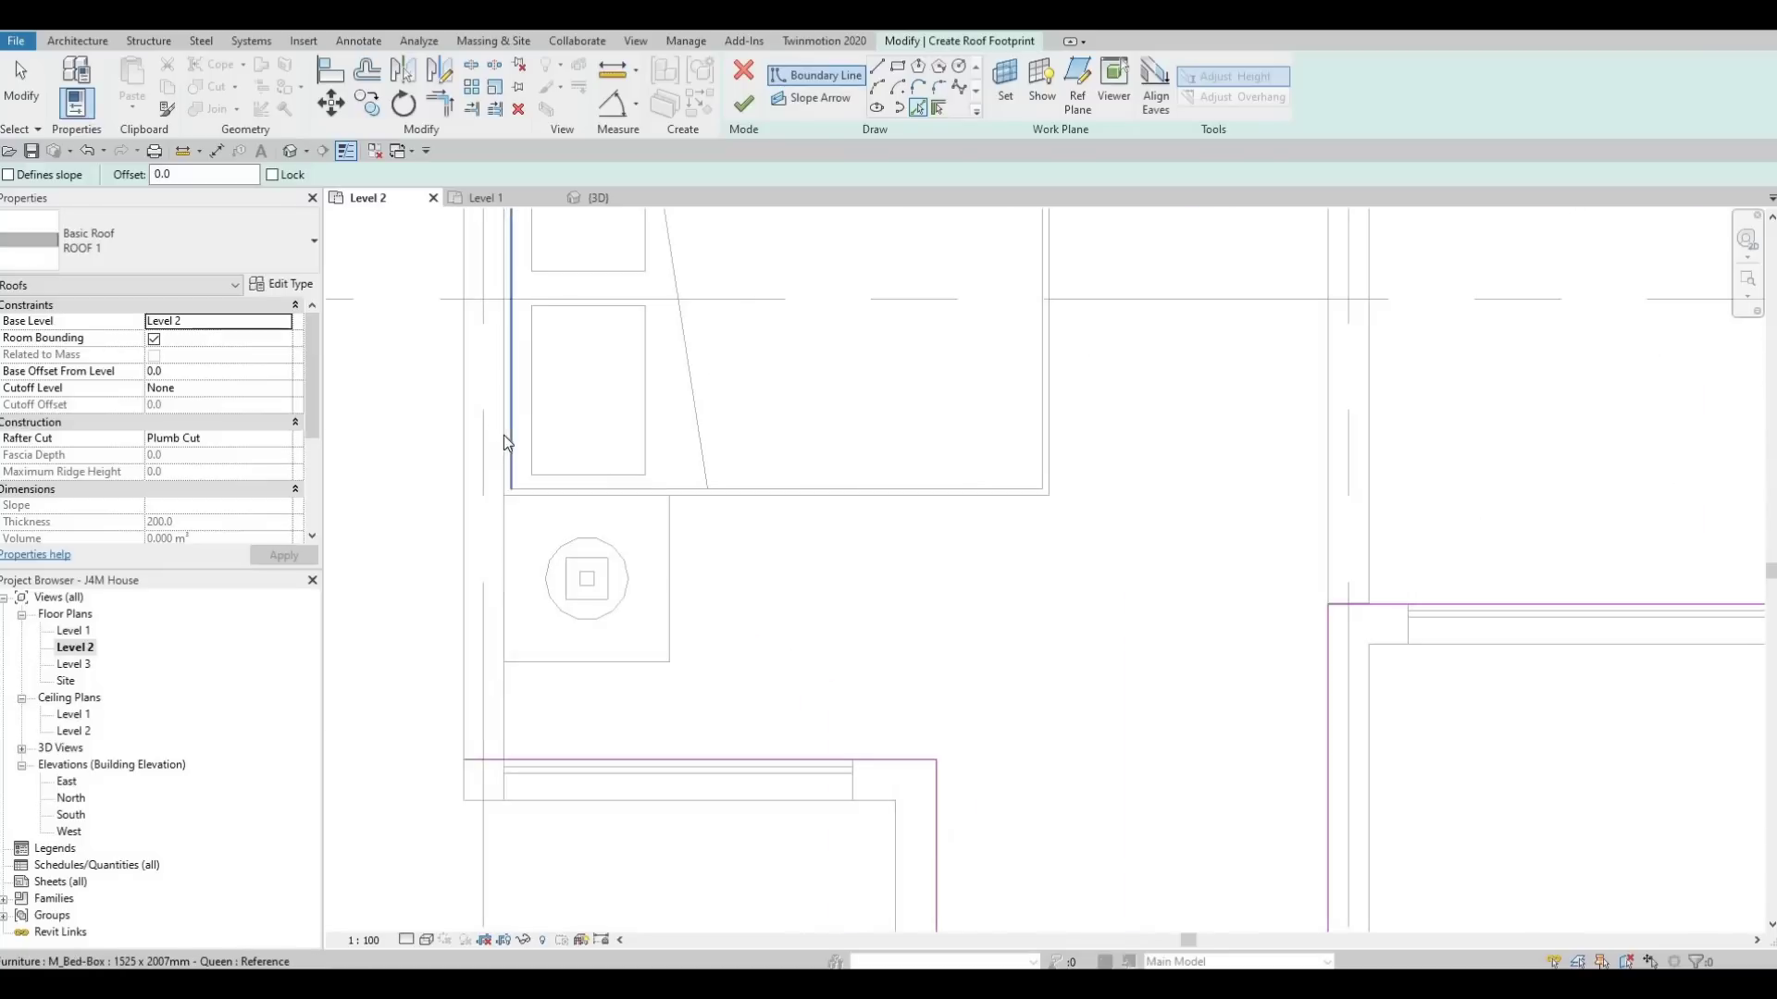
left_click(507, 437)
scroll(651, 635, "down", 2)
scroll(652, 637, "down", 2)
middle_click_drag(663, 131, 718, 452)
scroll(720, 453, "up", 2)
left_click(721, 454)
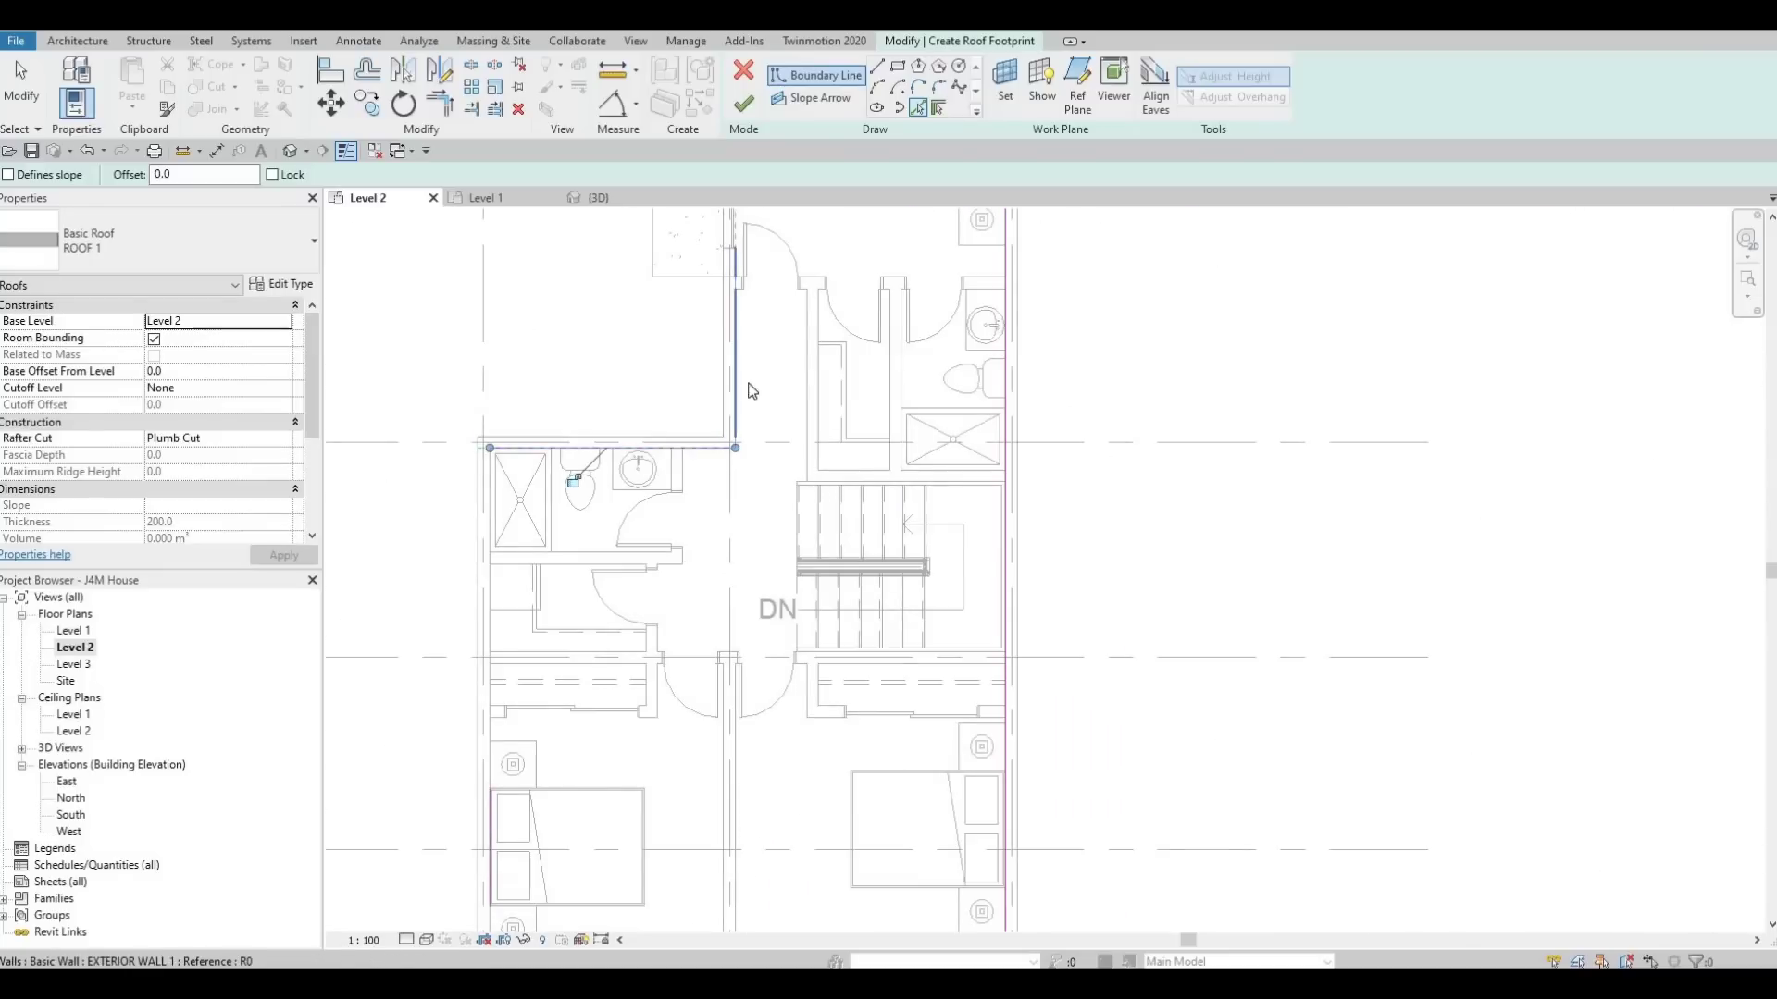
left_click(728, 517)
scroll(733, 500, "down", 4)
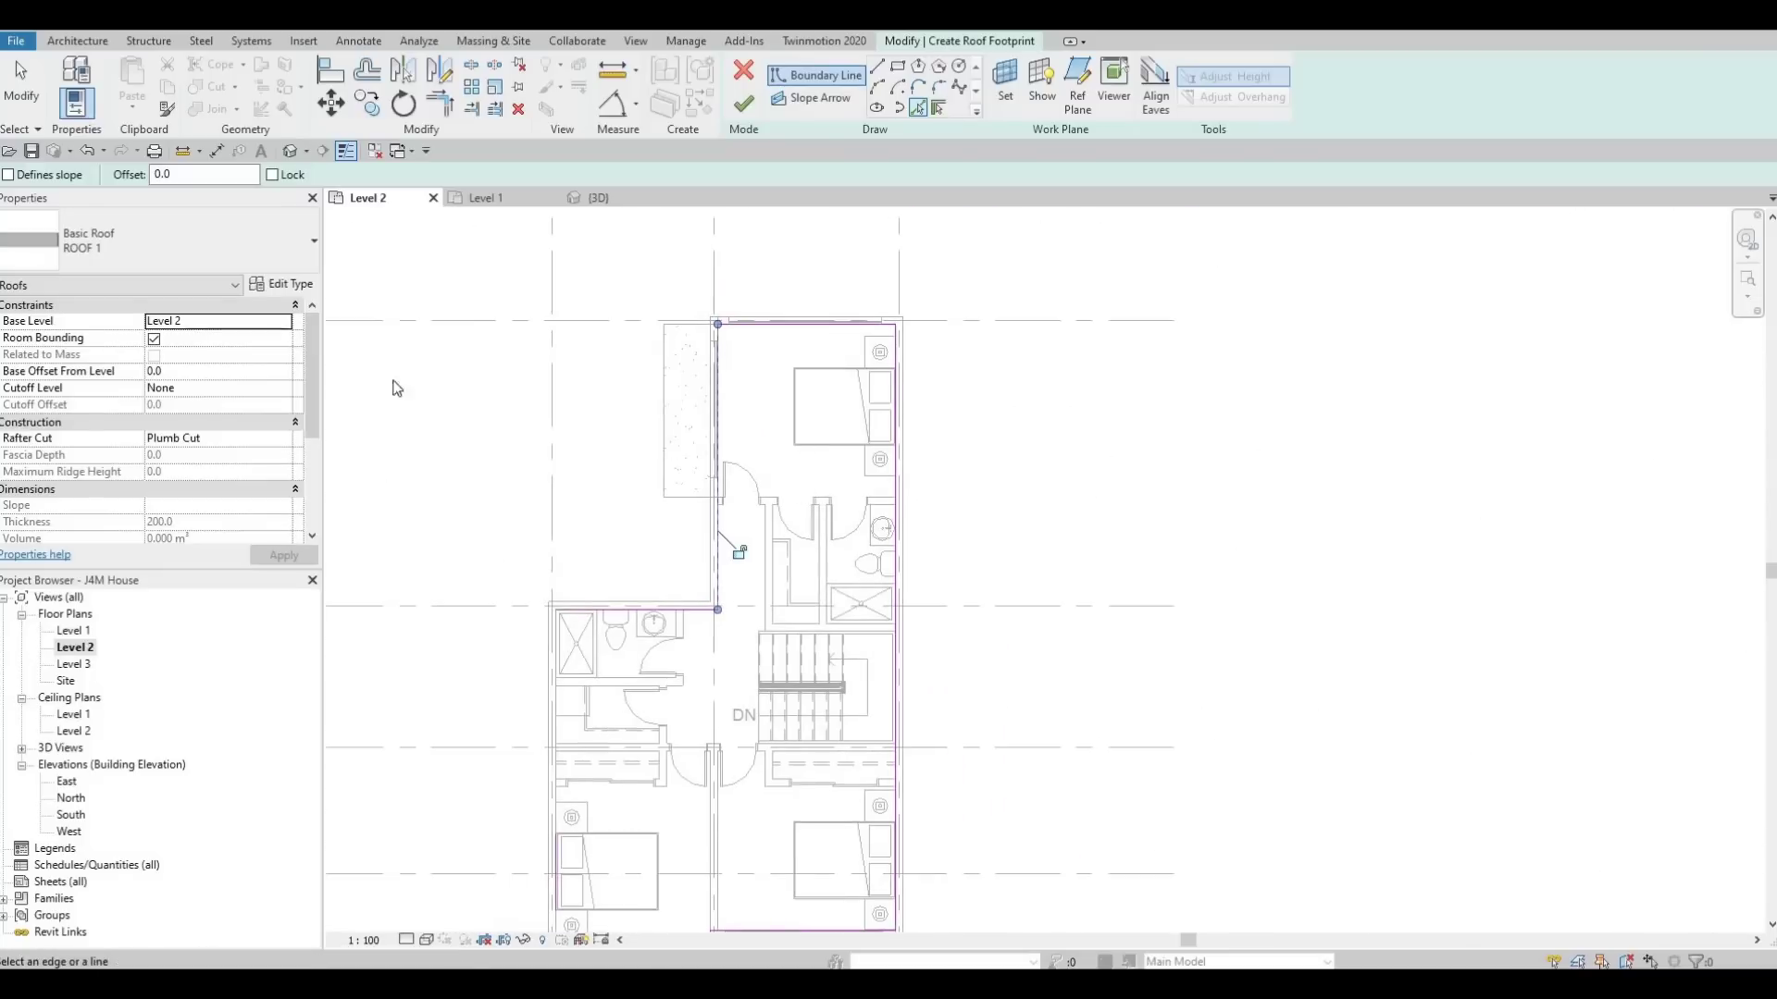
End line picking and set the roof's base level to Level 3.
key("Escape")
key("Escape")
key("Escape")
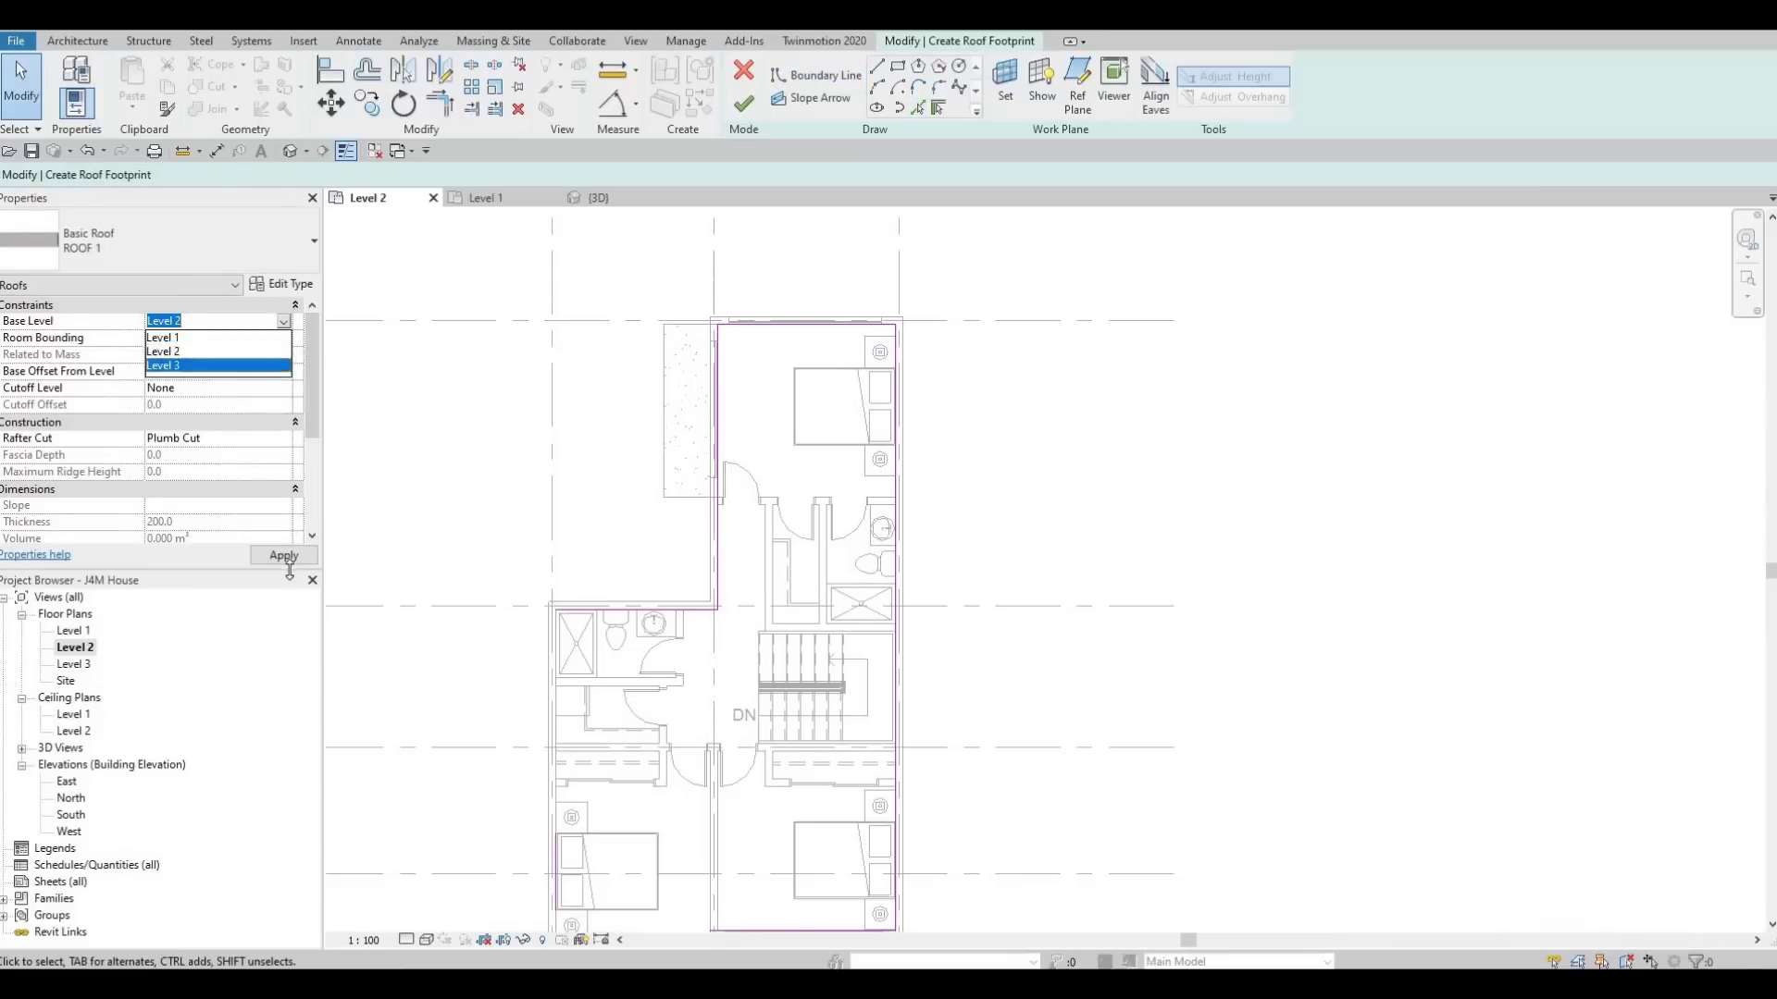
left_click(167, 366)
Trim the roof boundary lines to a corner where the rear balcony wall meets the grid B wall.
scroll(959, 356, "up", 5)
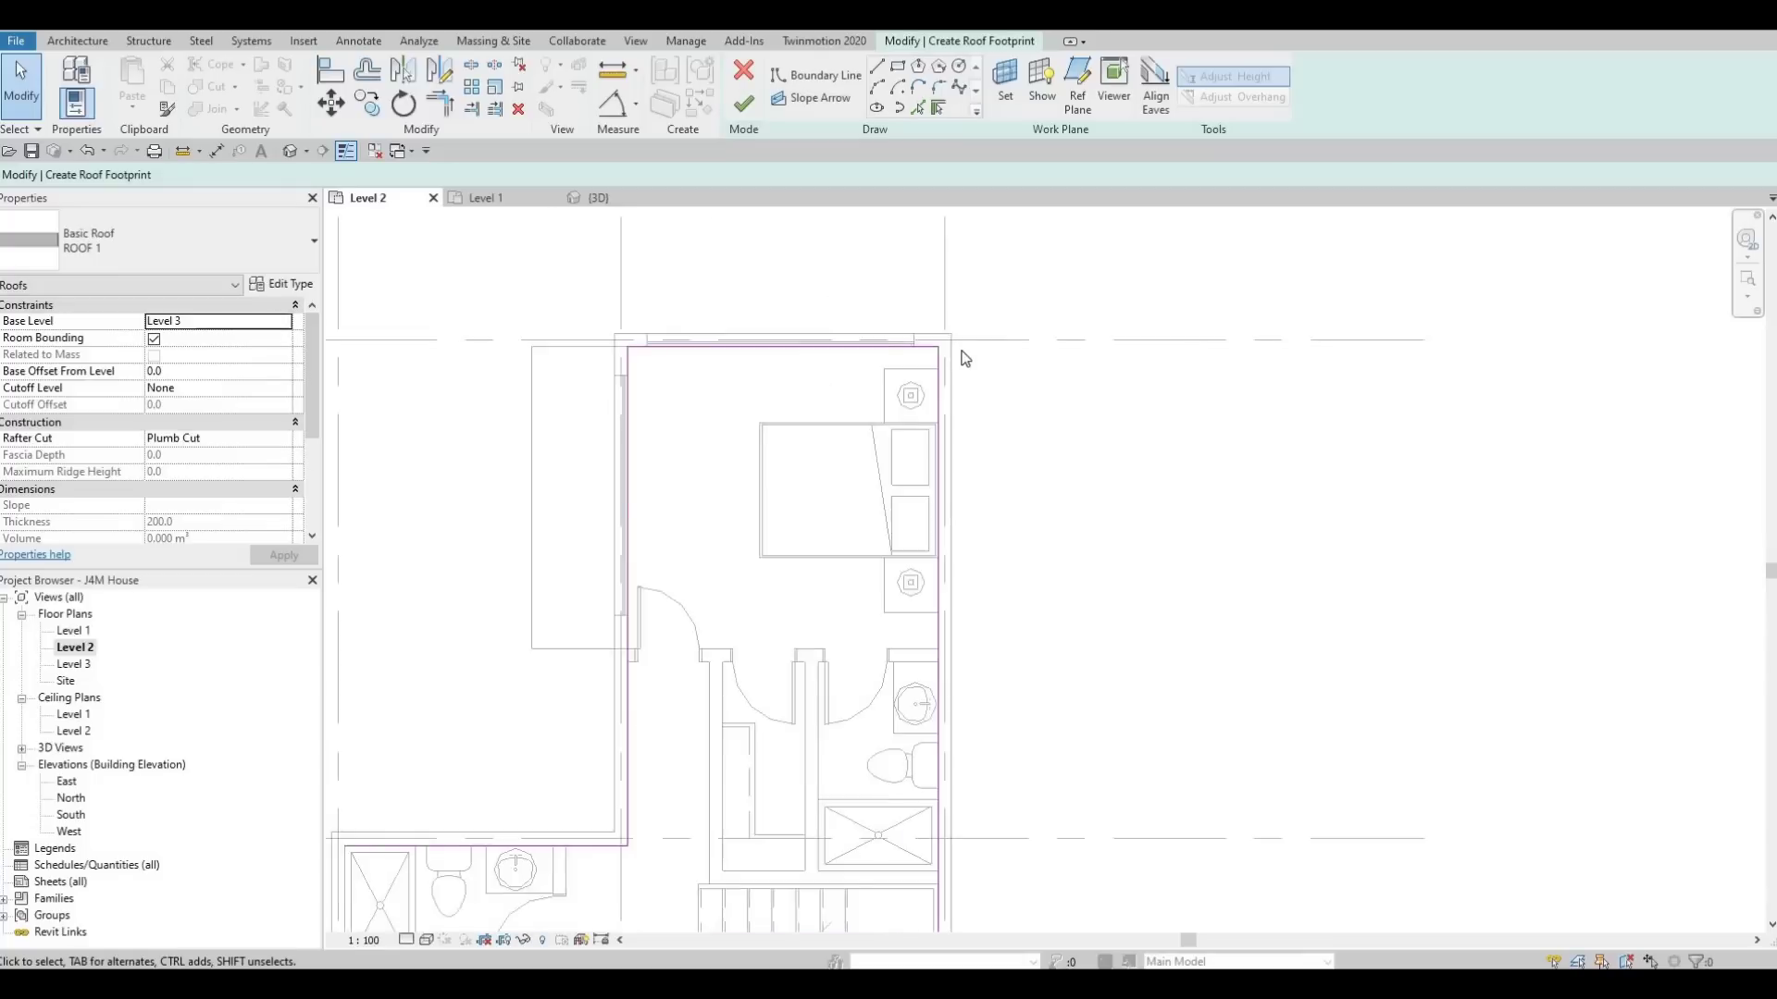
key("Escape")
key("Escape")
key("t")
key("r")
scroll(967, 333, "down", 5)
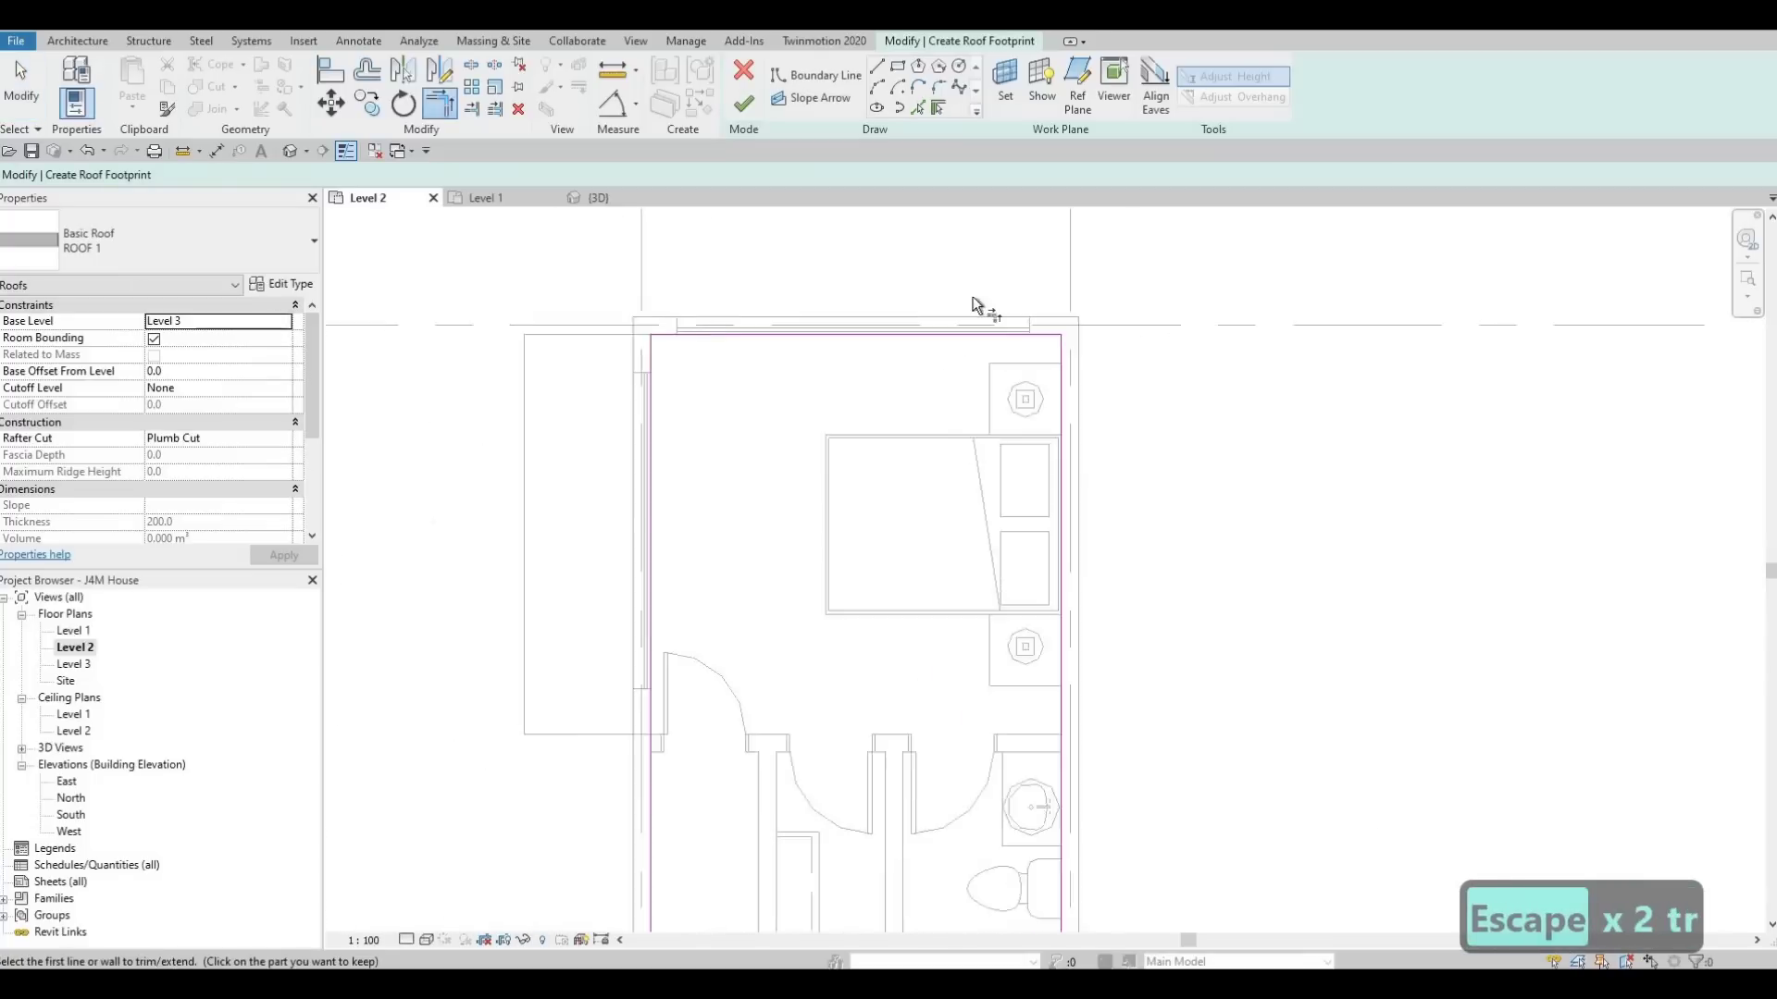
middle_click_drag(785, 463, 838, 391)
left_click(839, 391)
left_click(825, 414)
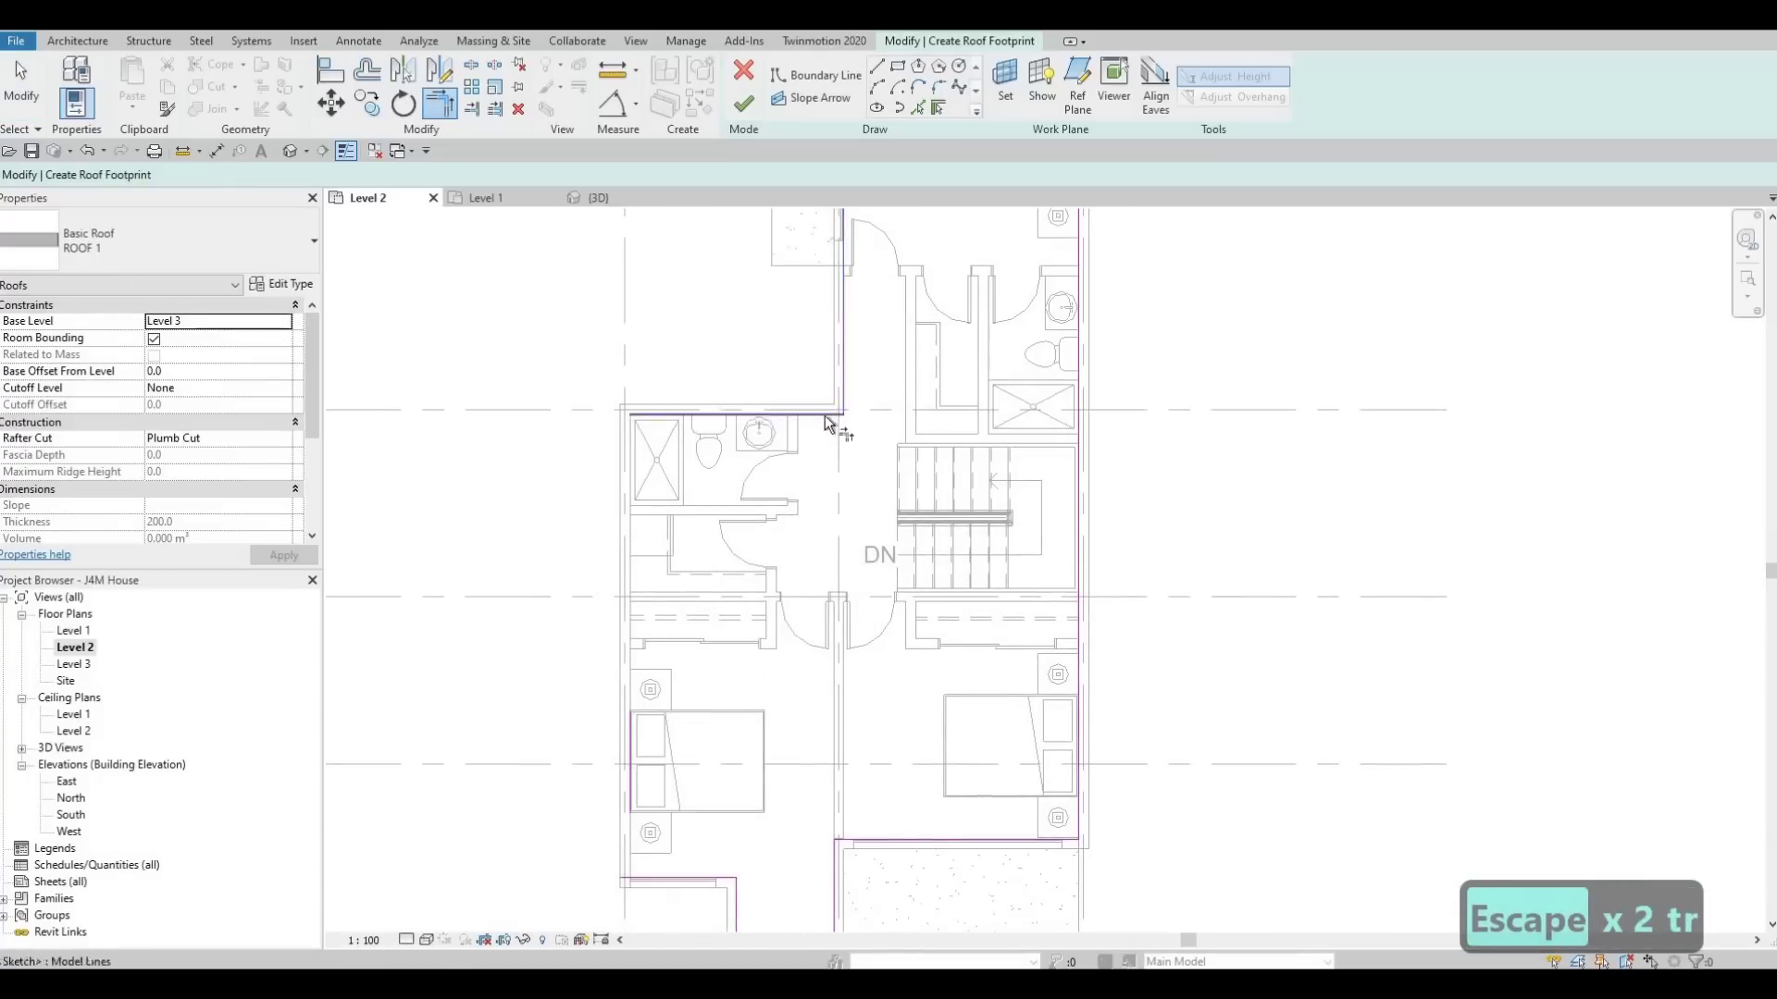
Trim the side wall boundary line to corners with the grid B line and the front window wall line.
left_click(751, 414)
scroll(701, 524, "down", 2)
middle_click_drag(646, 686, 699, 524)
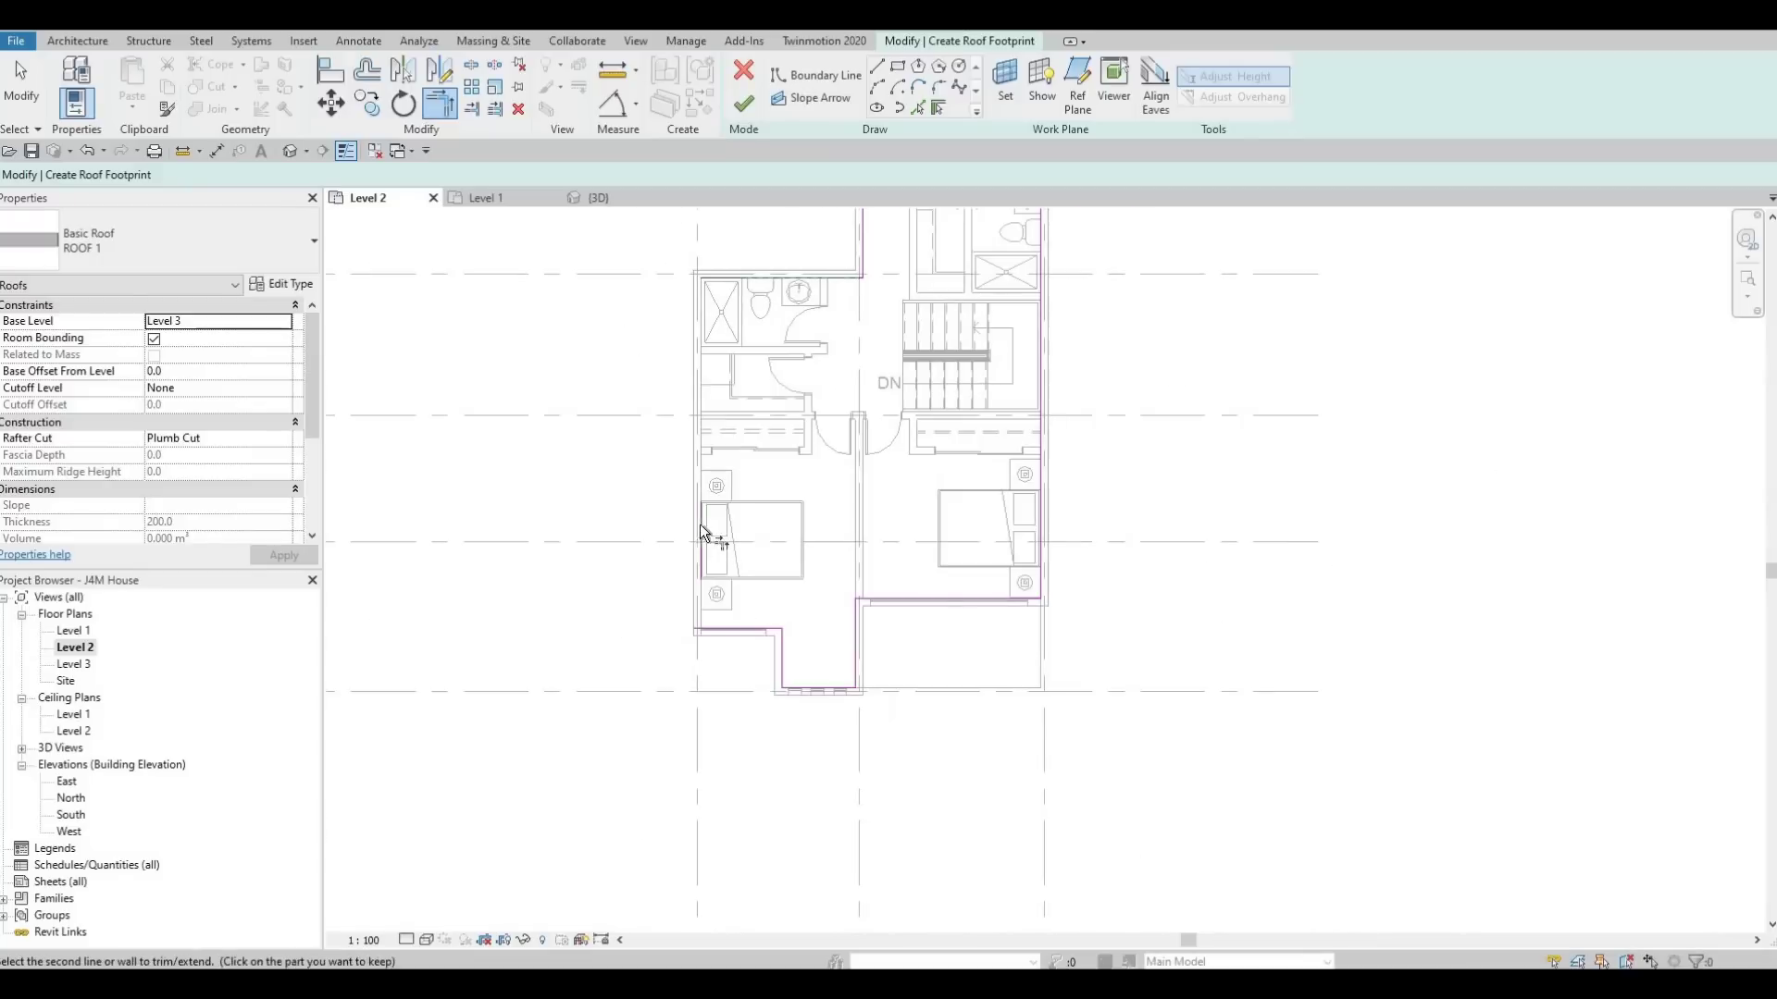
left_click(698, 539)
left_click(699, 539)
left_click(720, 628)
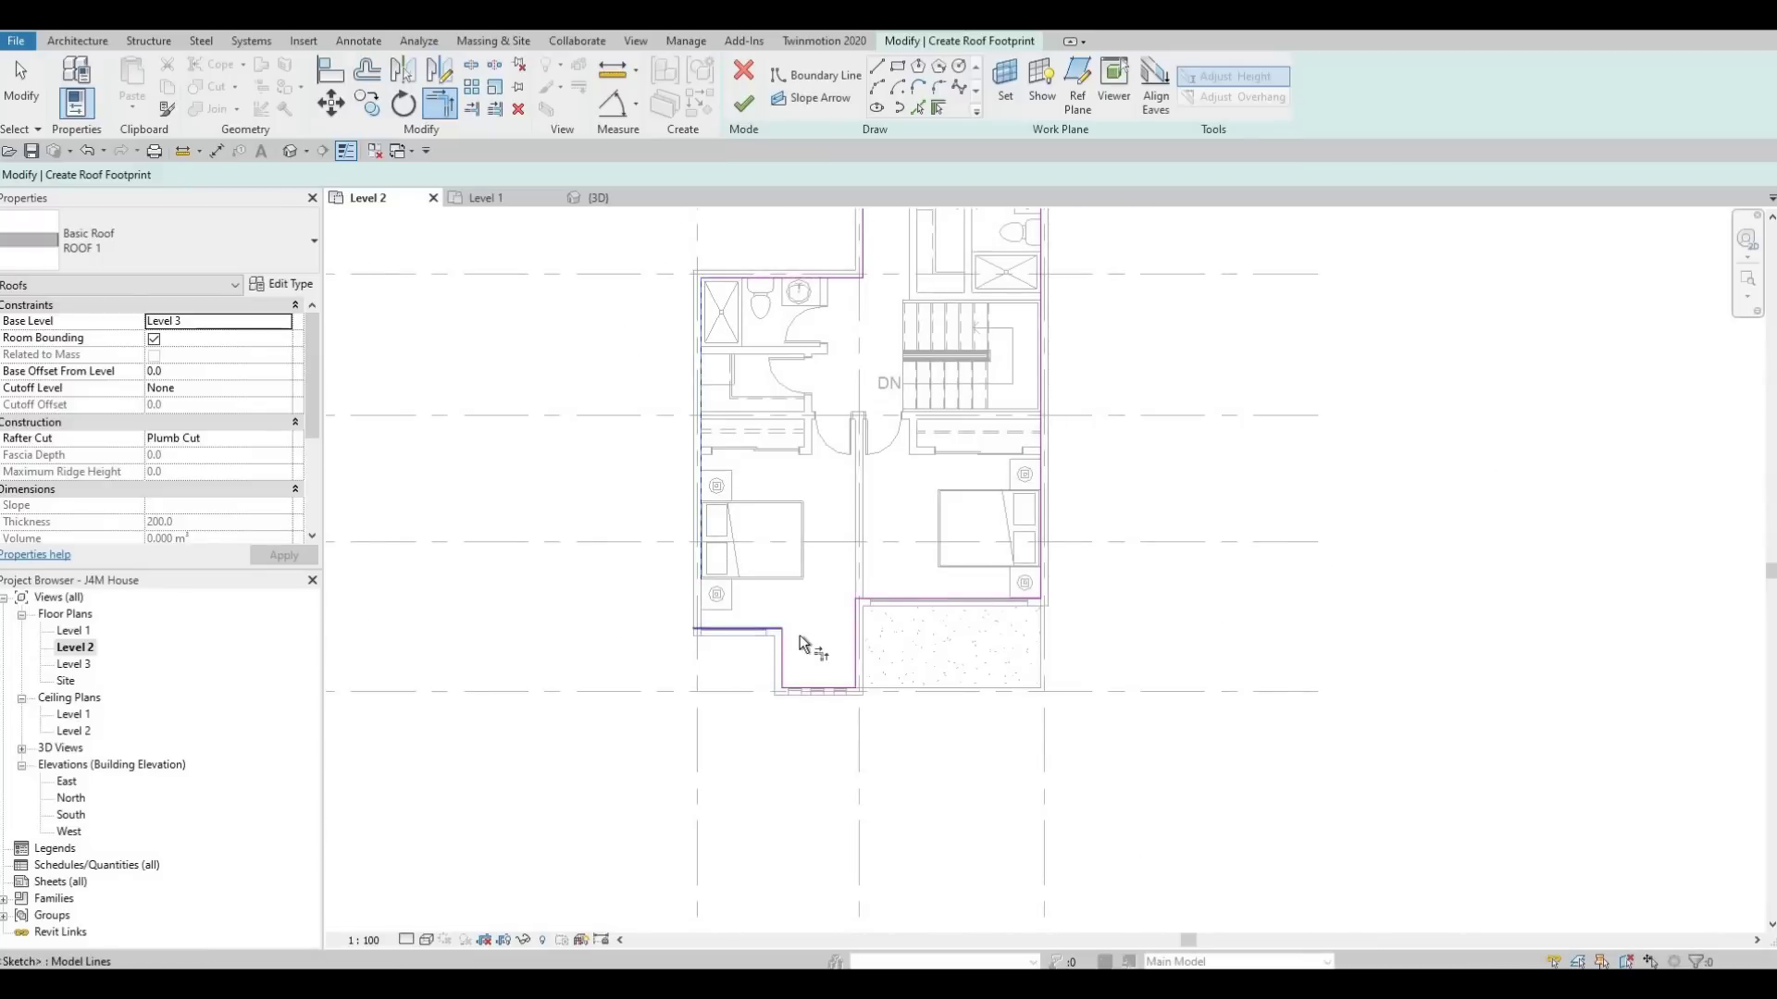
Trim the remaining boundary corners around the projecting bay and between the front balcony wall and its side wall.
scroll(760, 631, "up", 2)
left_click(774, 674)
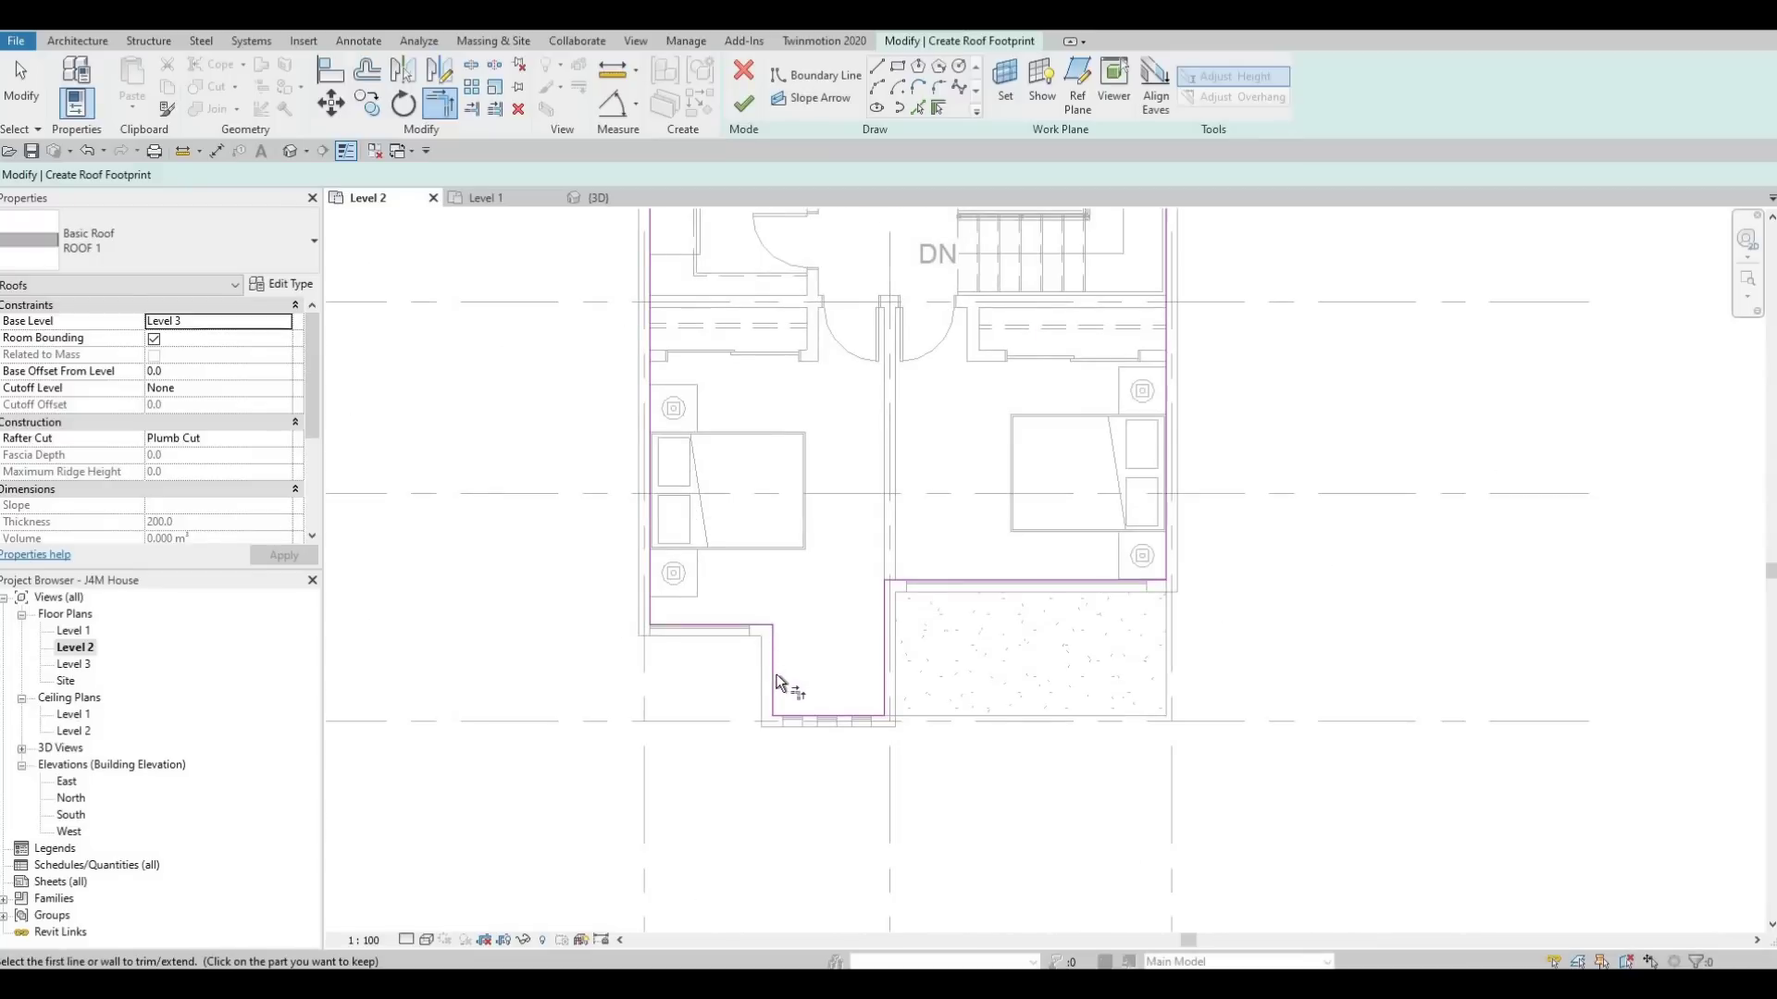
left_click(774, 675)
left_click(838, 713)
left_click(838, 713)
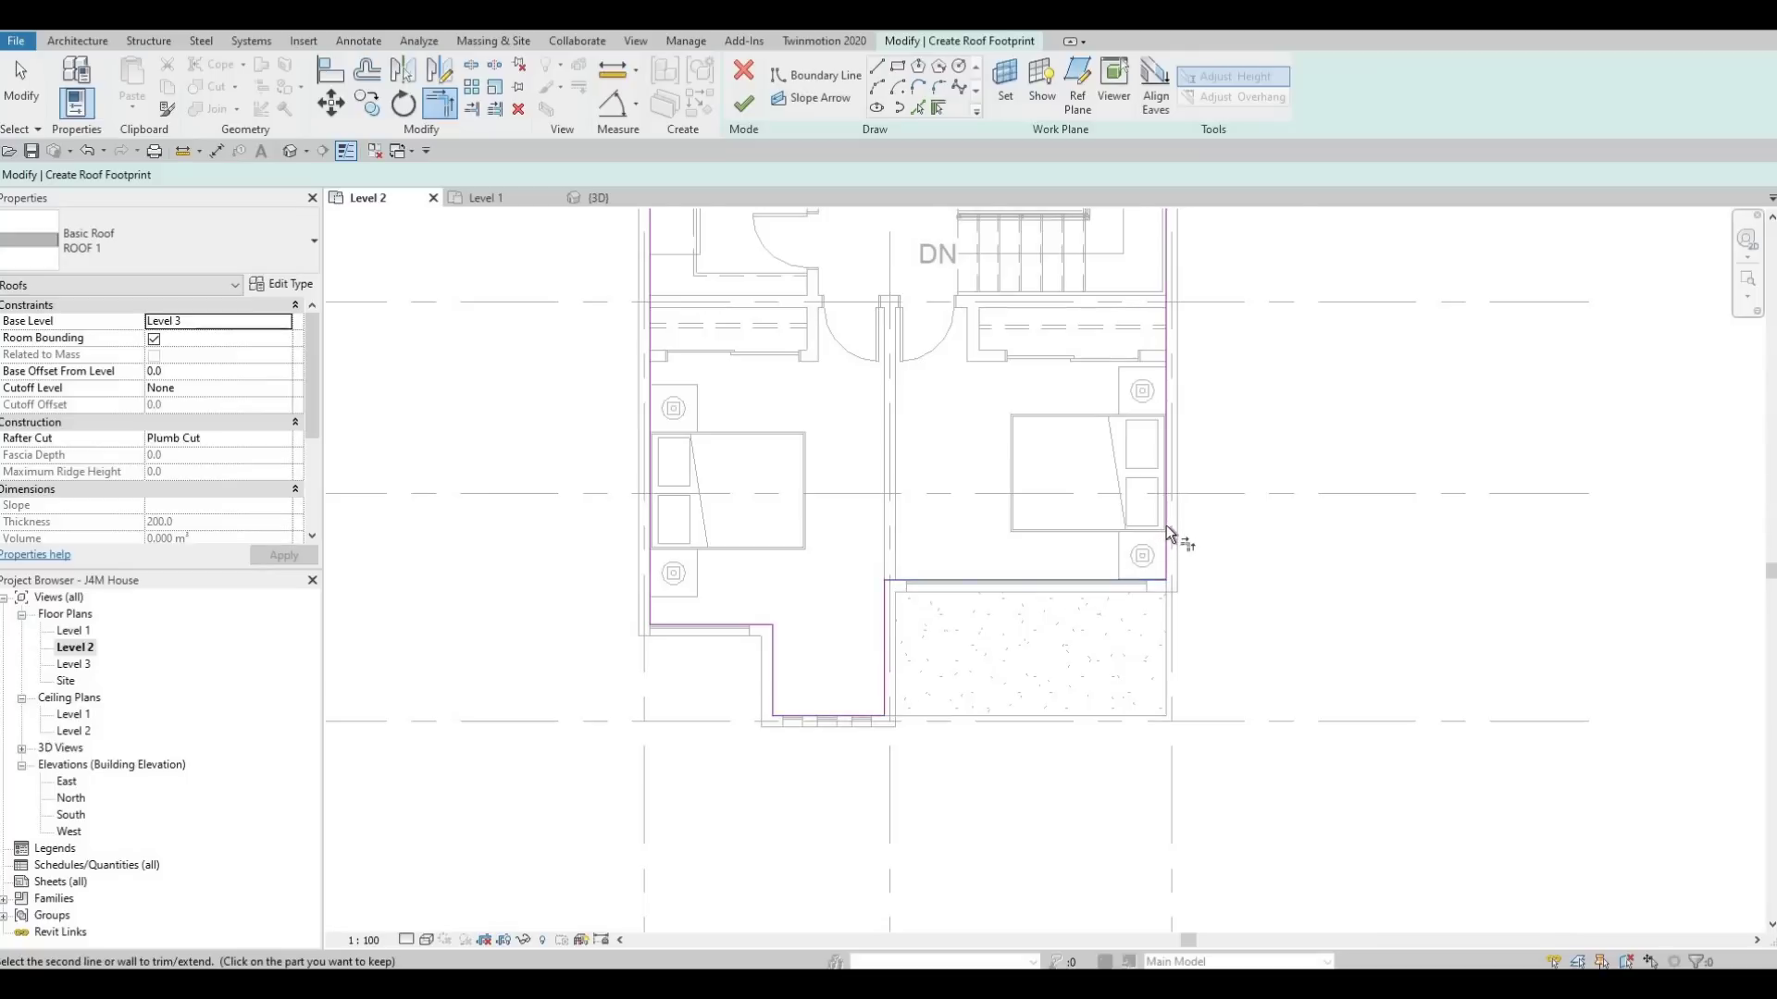
left_click(1165, 453)
mouse_move(1148, 458)
middle_mouse_down()
mouse_move(1083, 480)
mouse_move(1110, 472)
middle_mouse_up()
scroll(1101, 471, "down", 3)
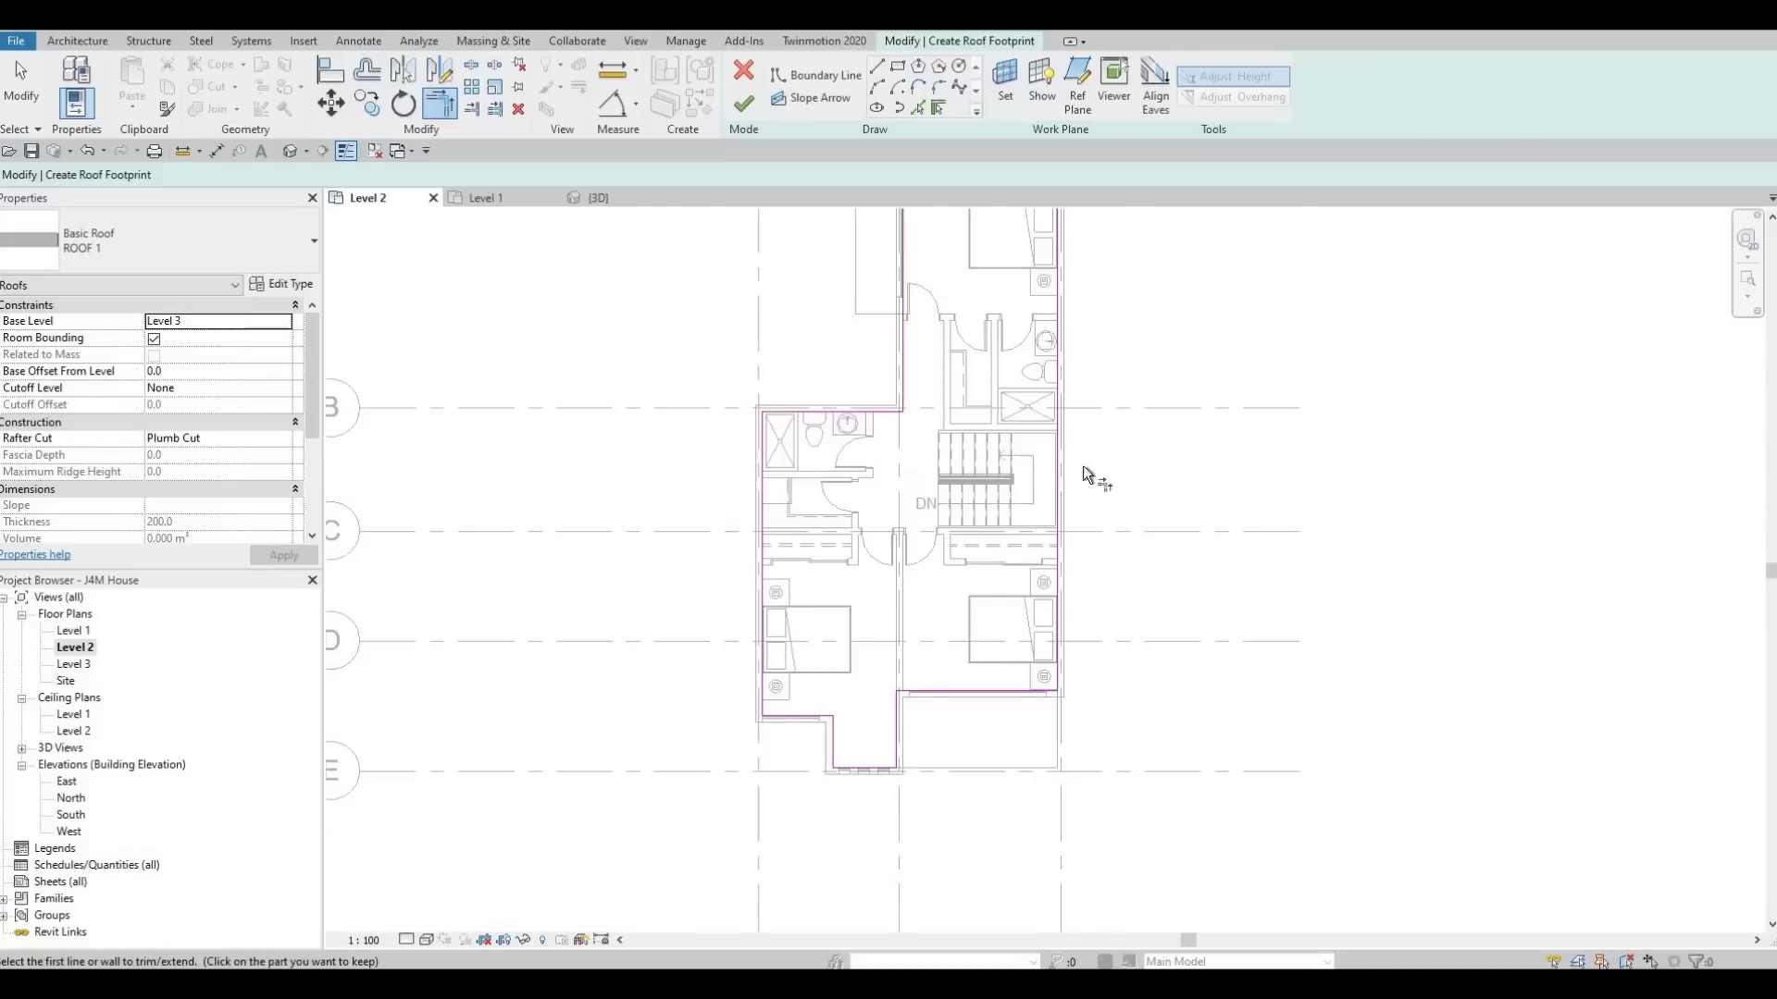
Finish the roof footprint sketch and inspect the roof on the house in the 3D view.
left_click(747, 103)
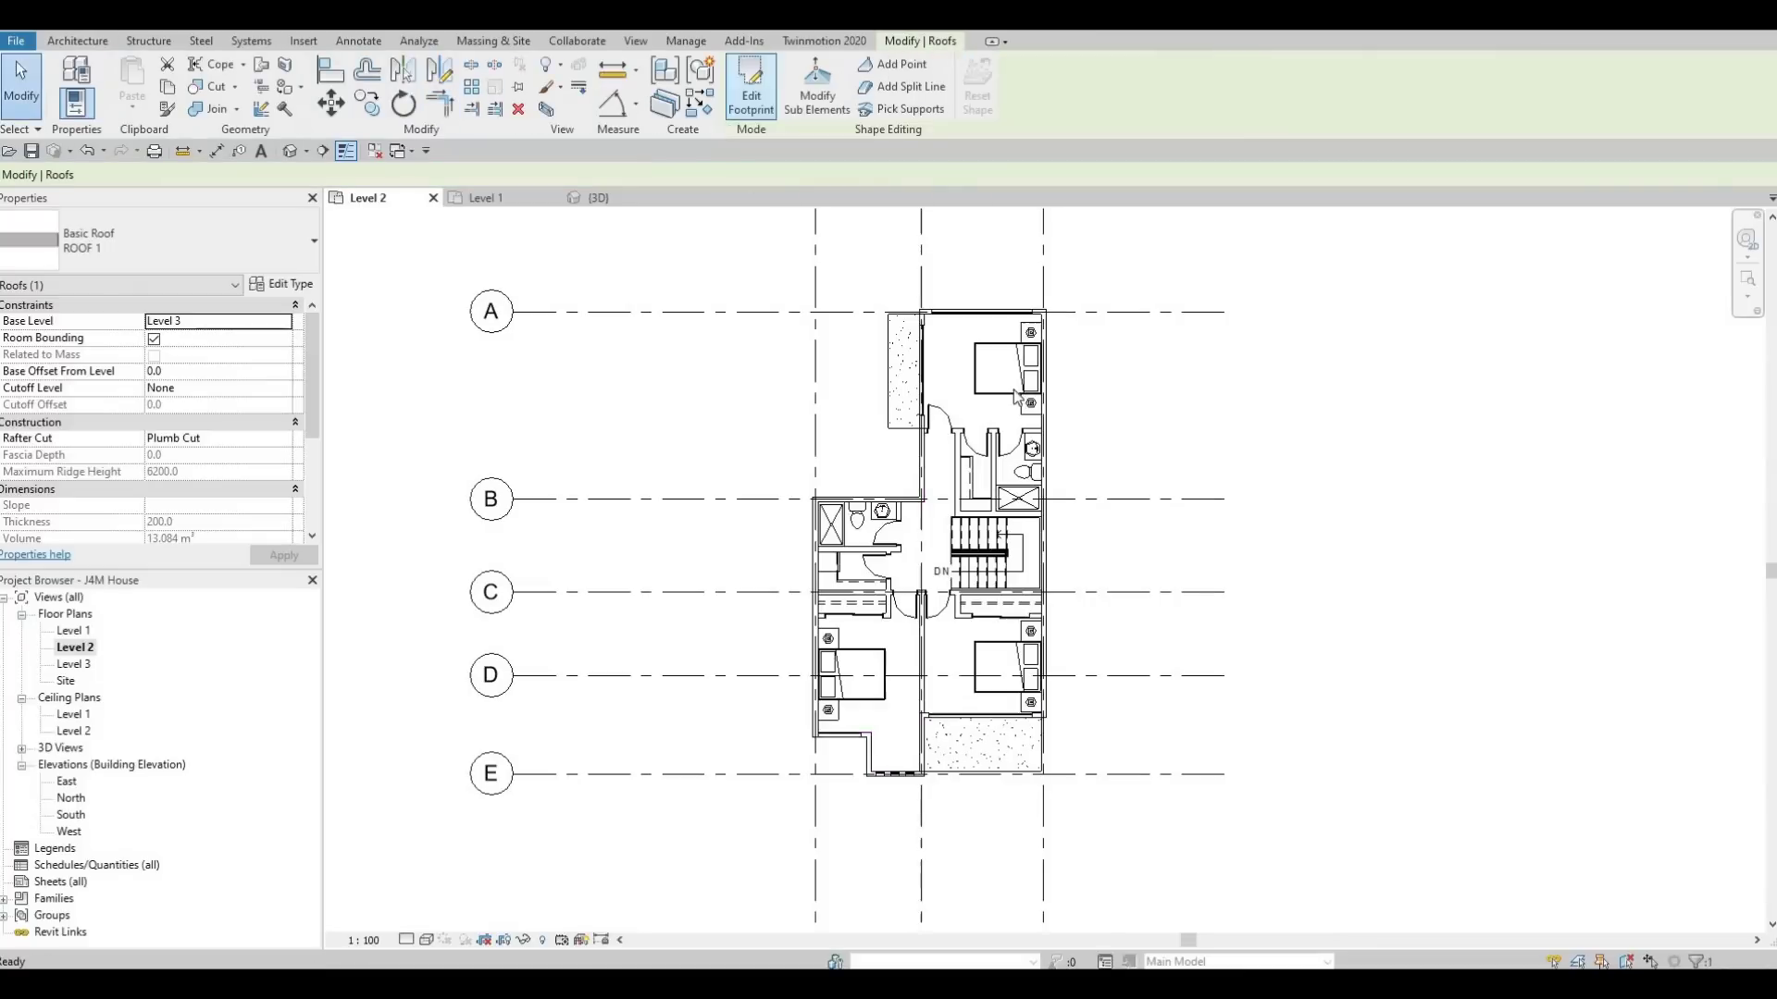
left_click(290, 151)
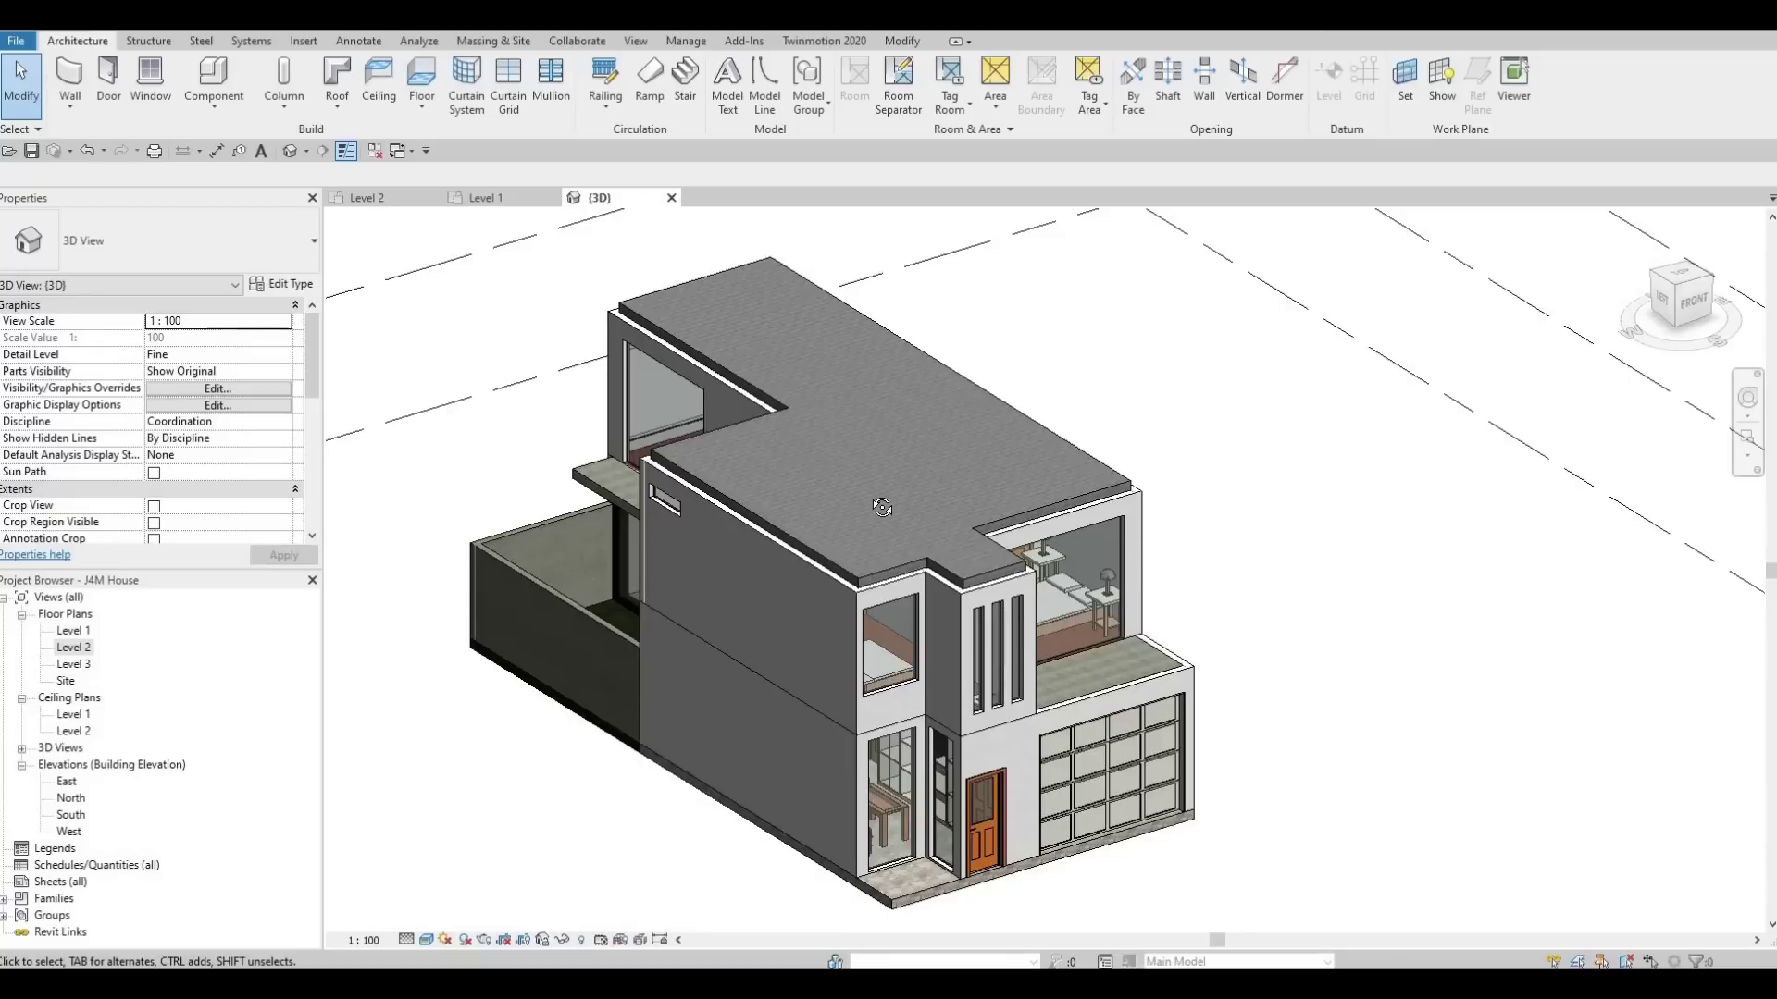
middle_click_drag(881, 507, 811, 603, "shift")
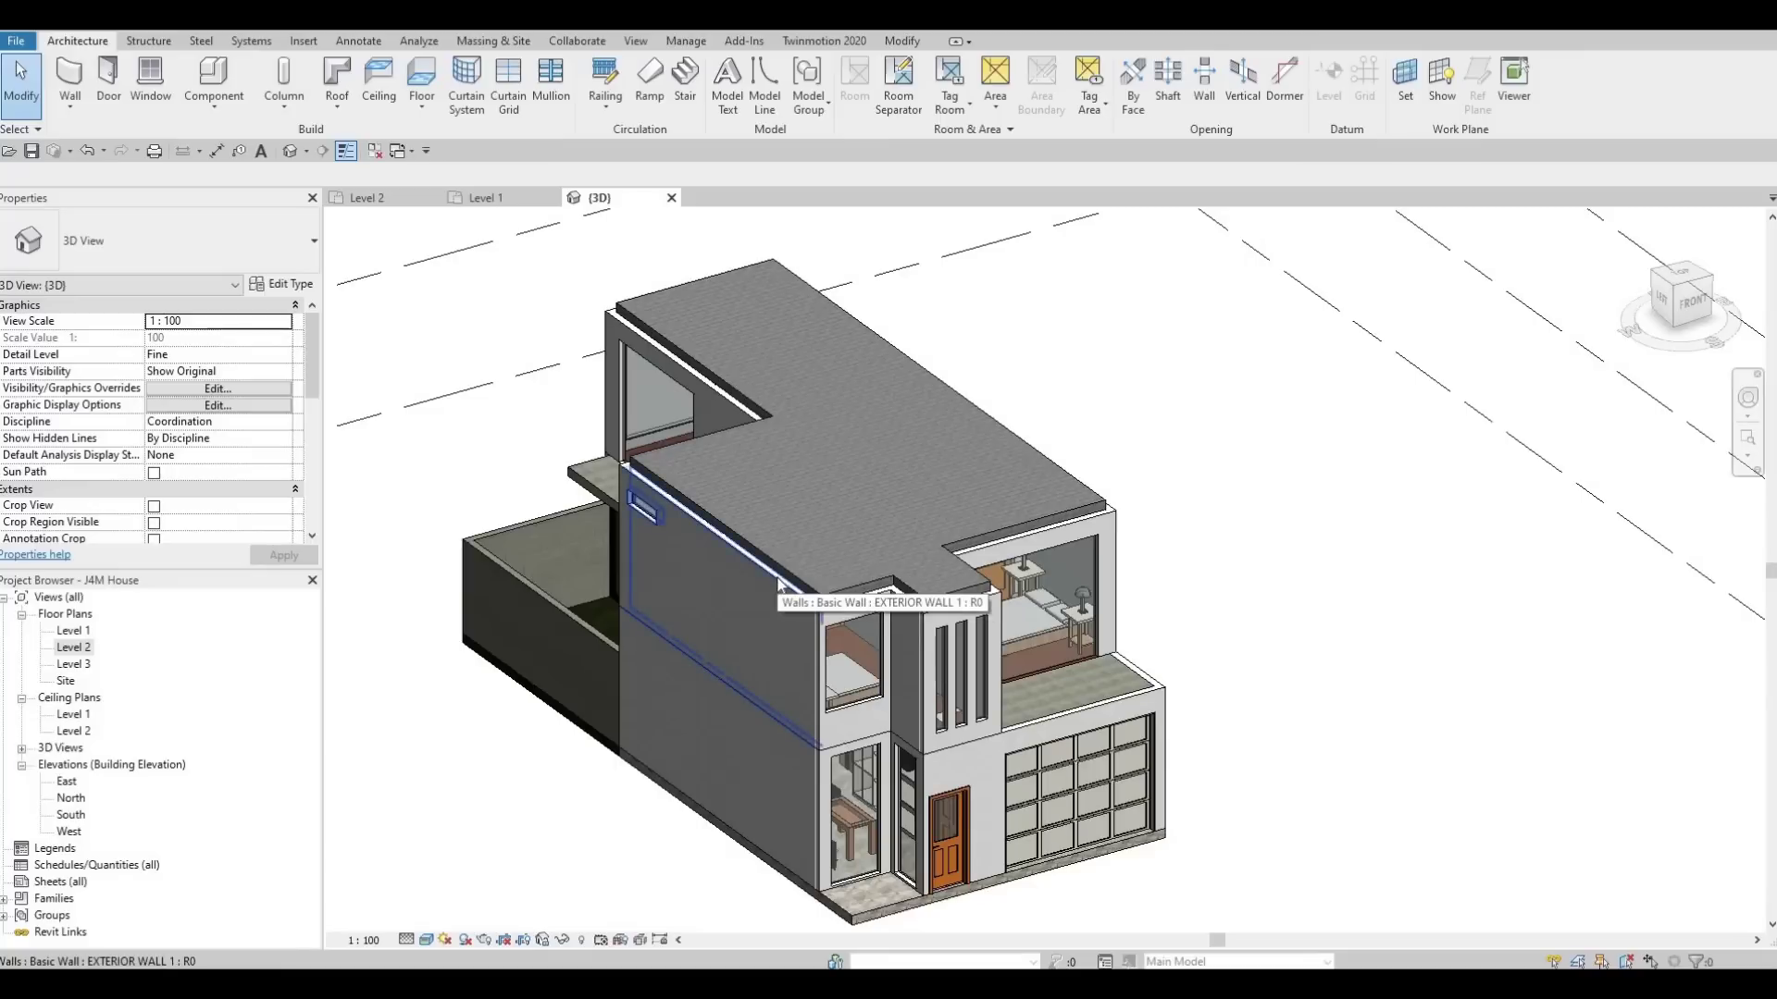
Select the whole connected chain of upper-floor exterior walls.
key("Tab")
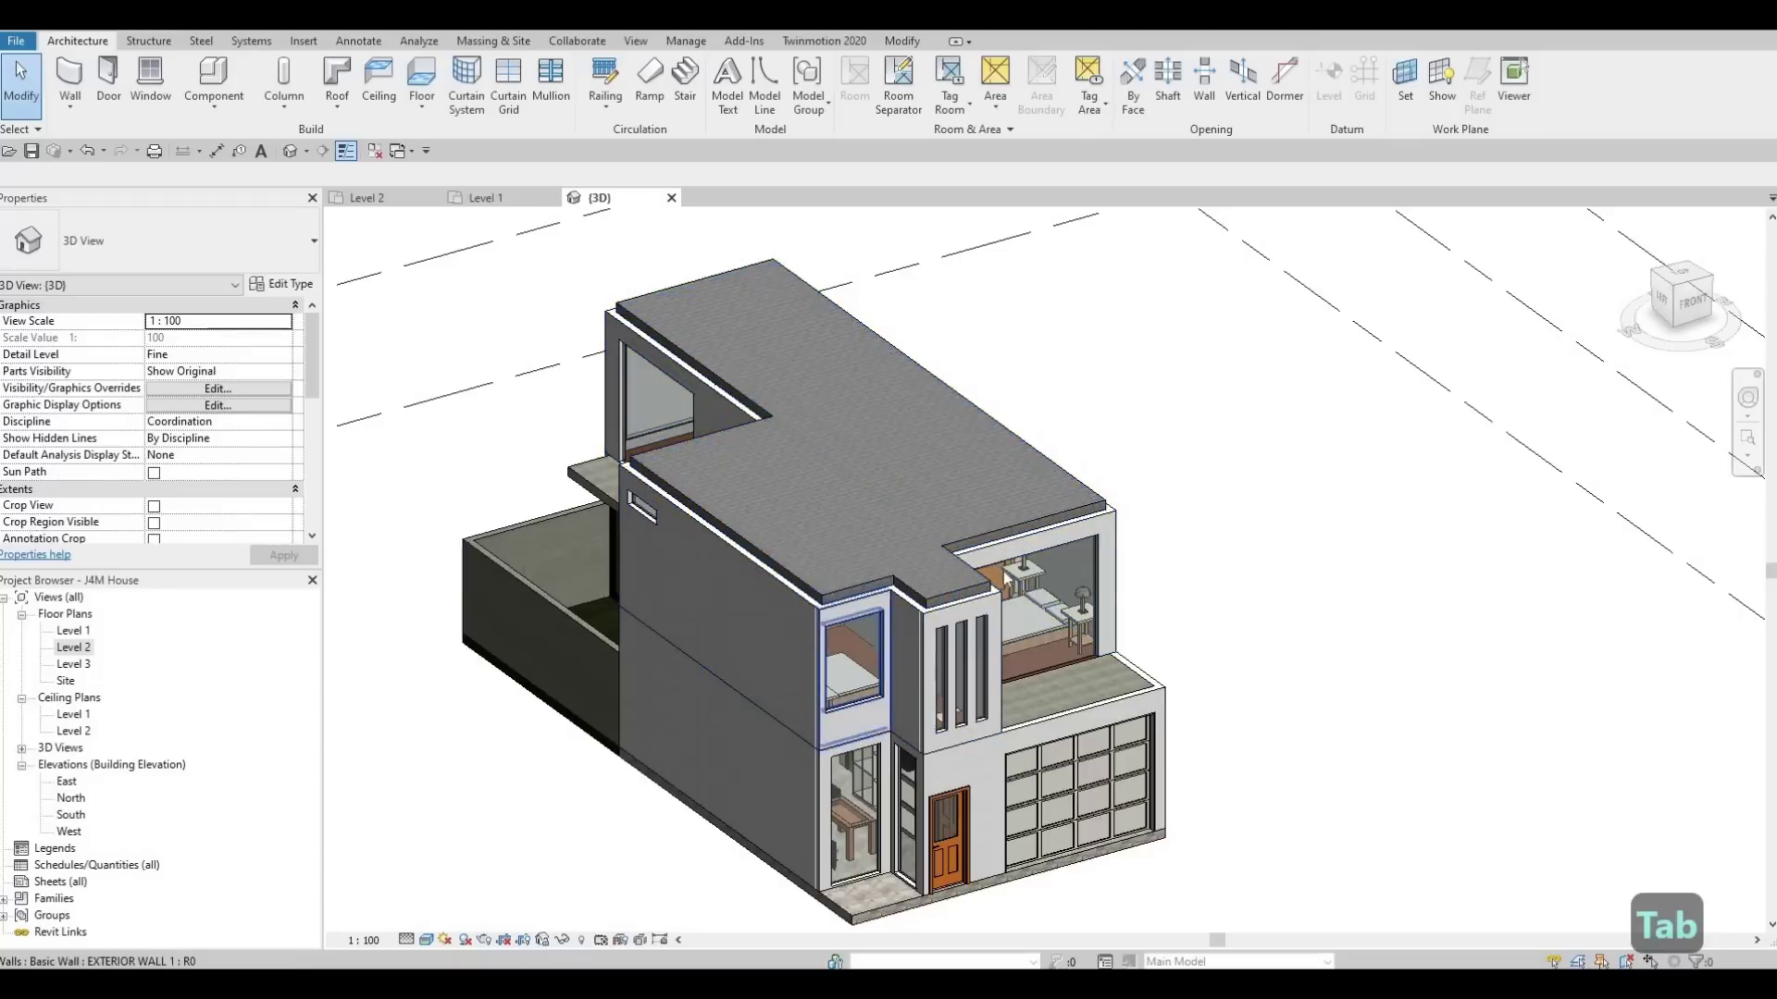
key("Tab")
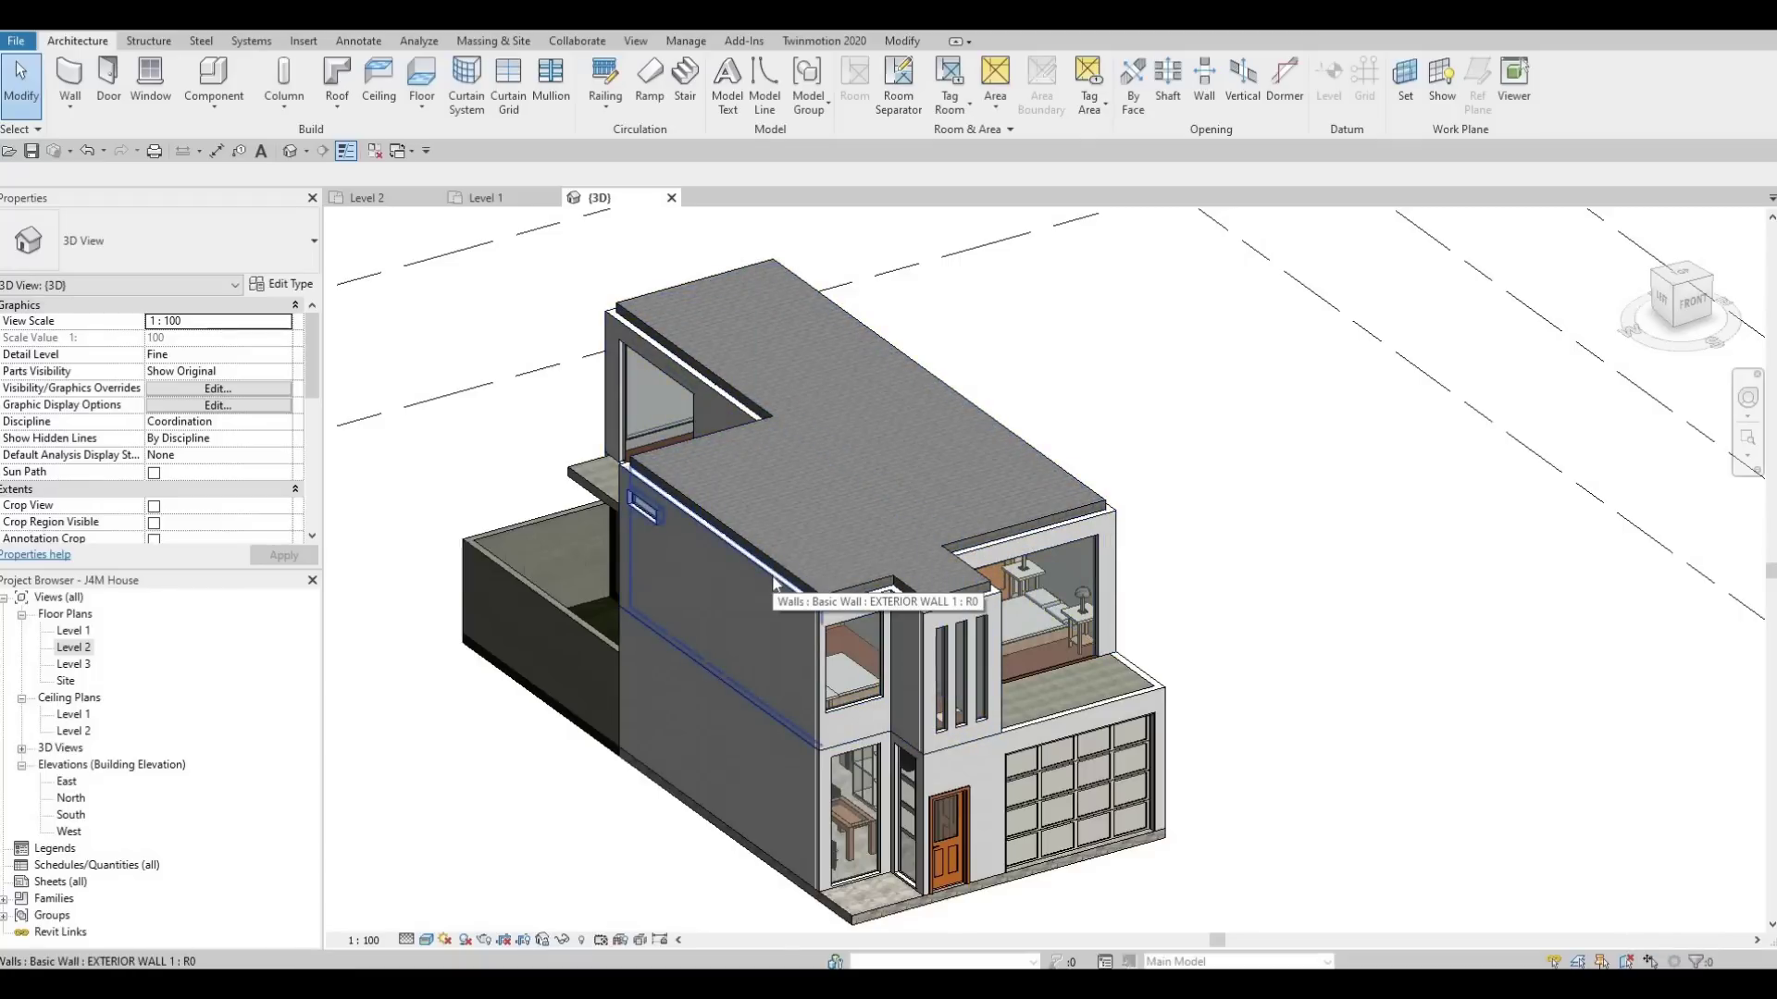
key("Tab")
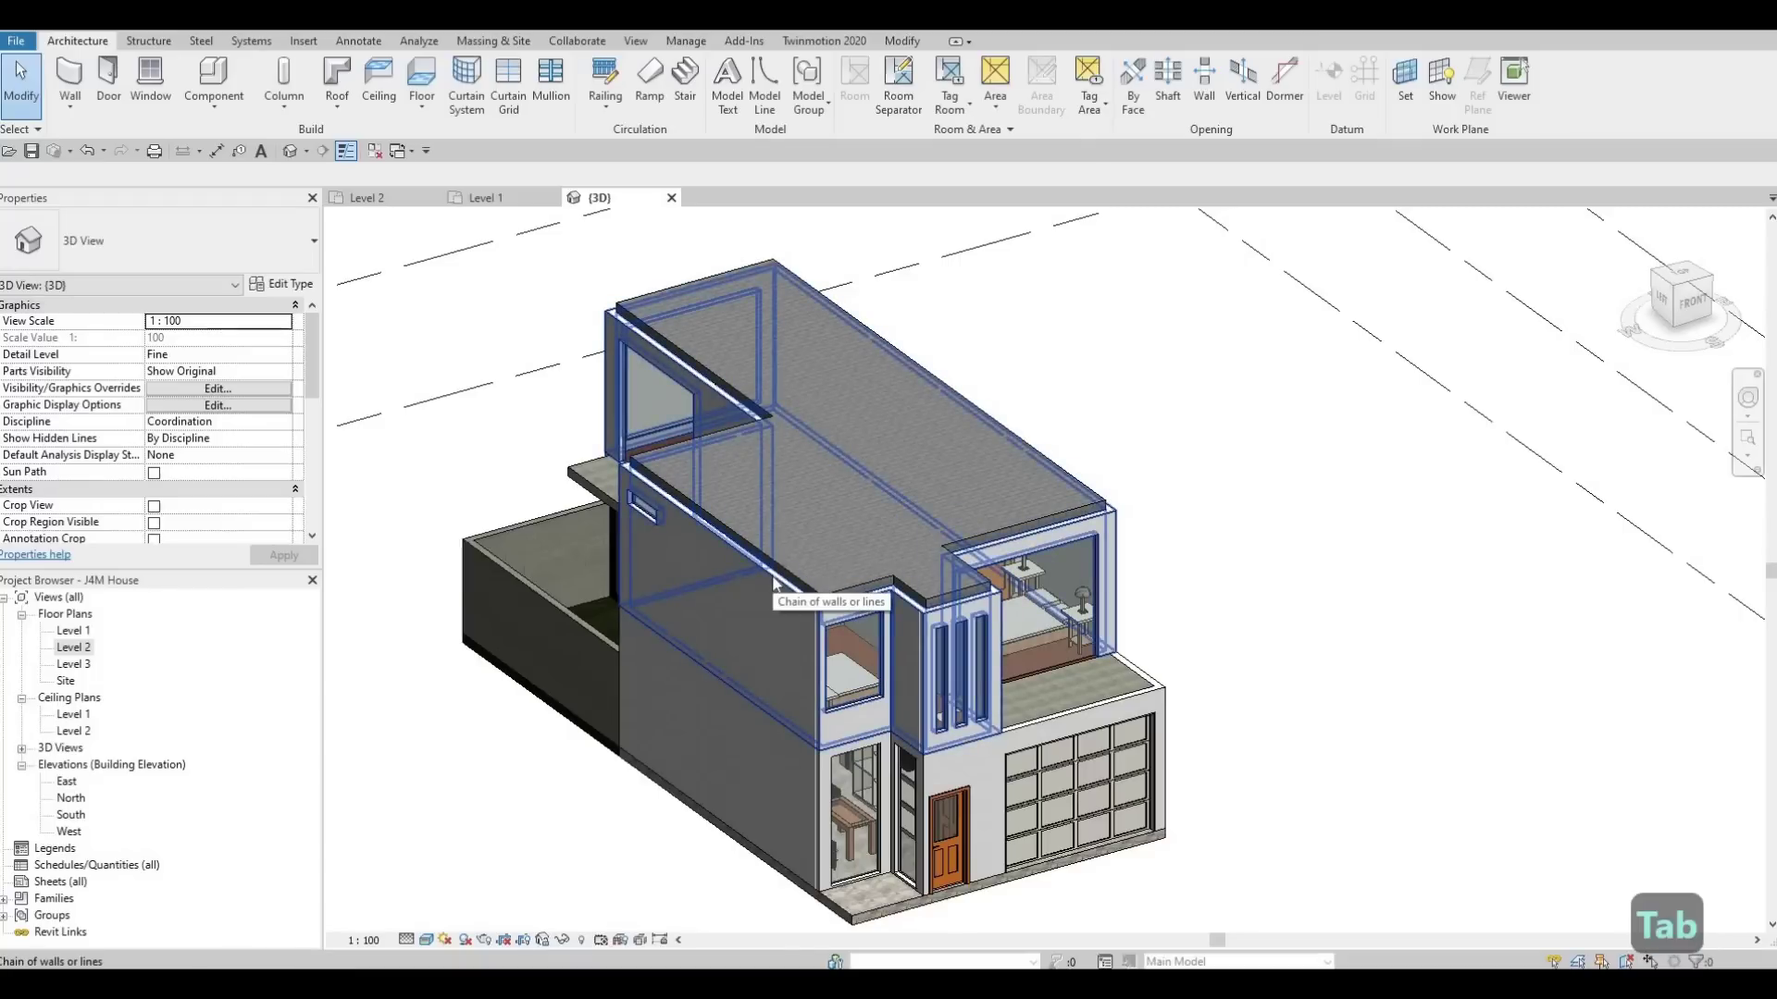
left_click(774, 579)
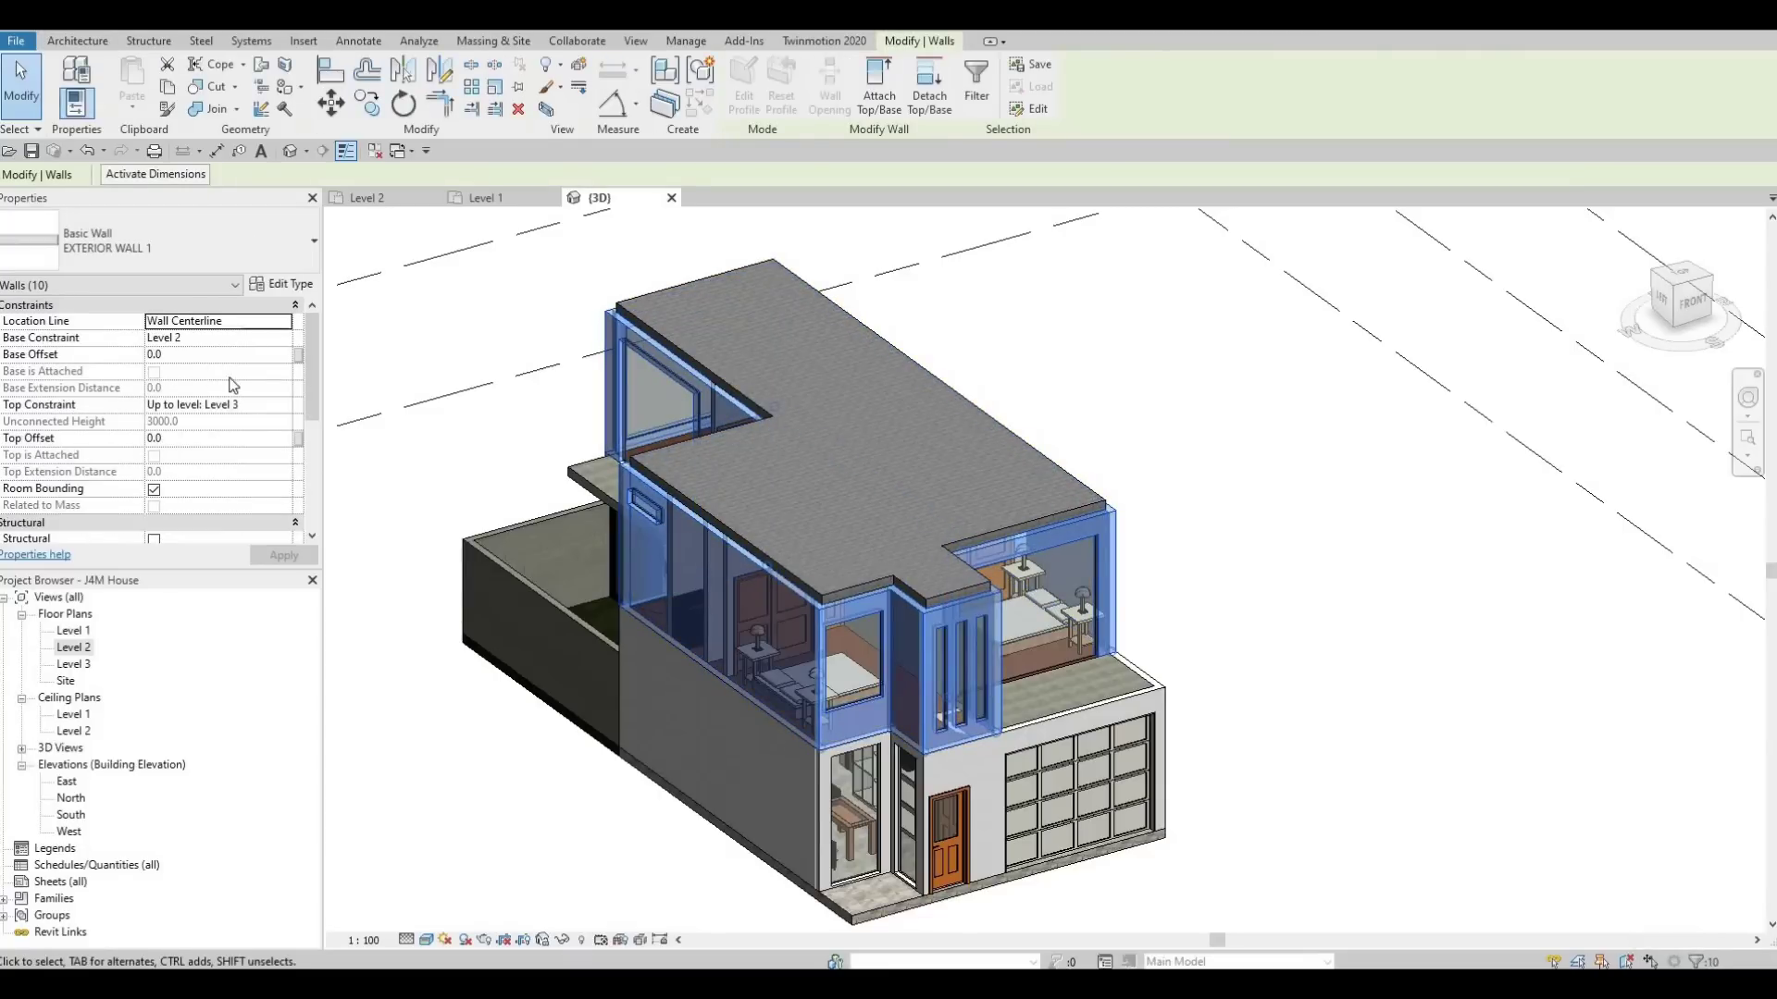
Set the top offset of the selected upper-floor exterior walls to 600 mm.
left_click(206, 438)
type("600")
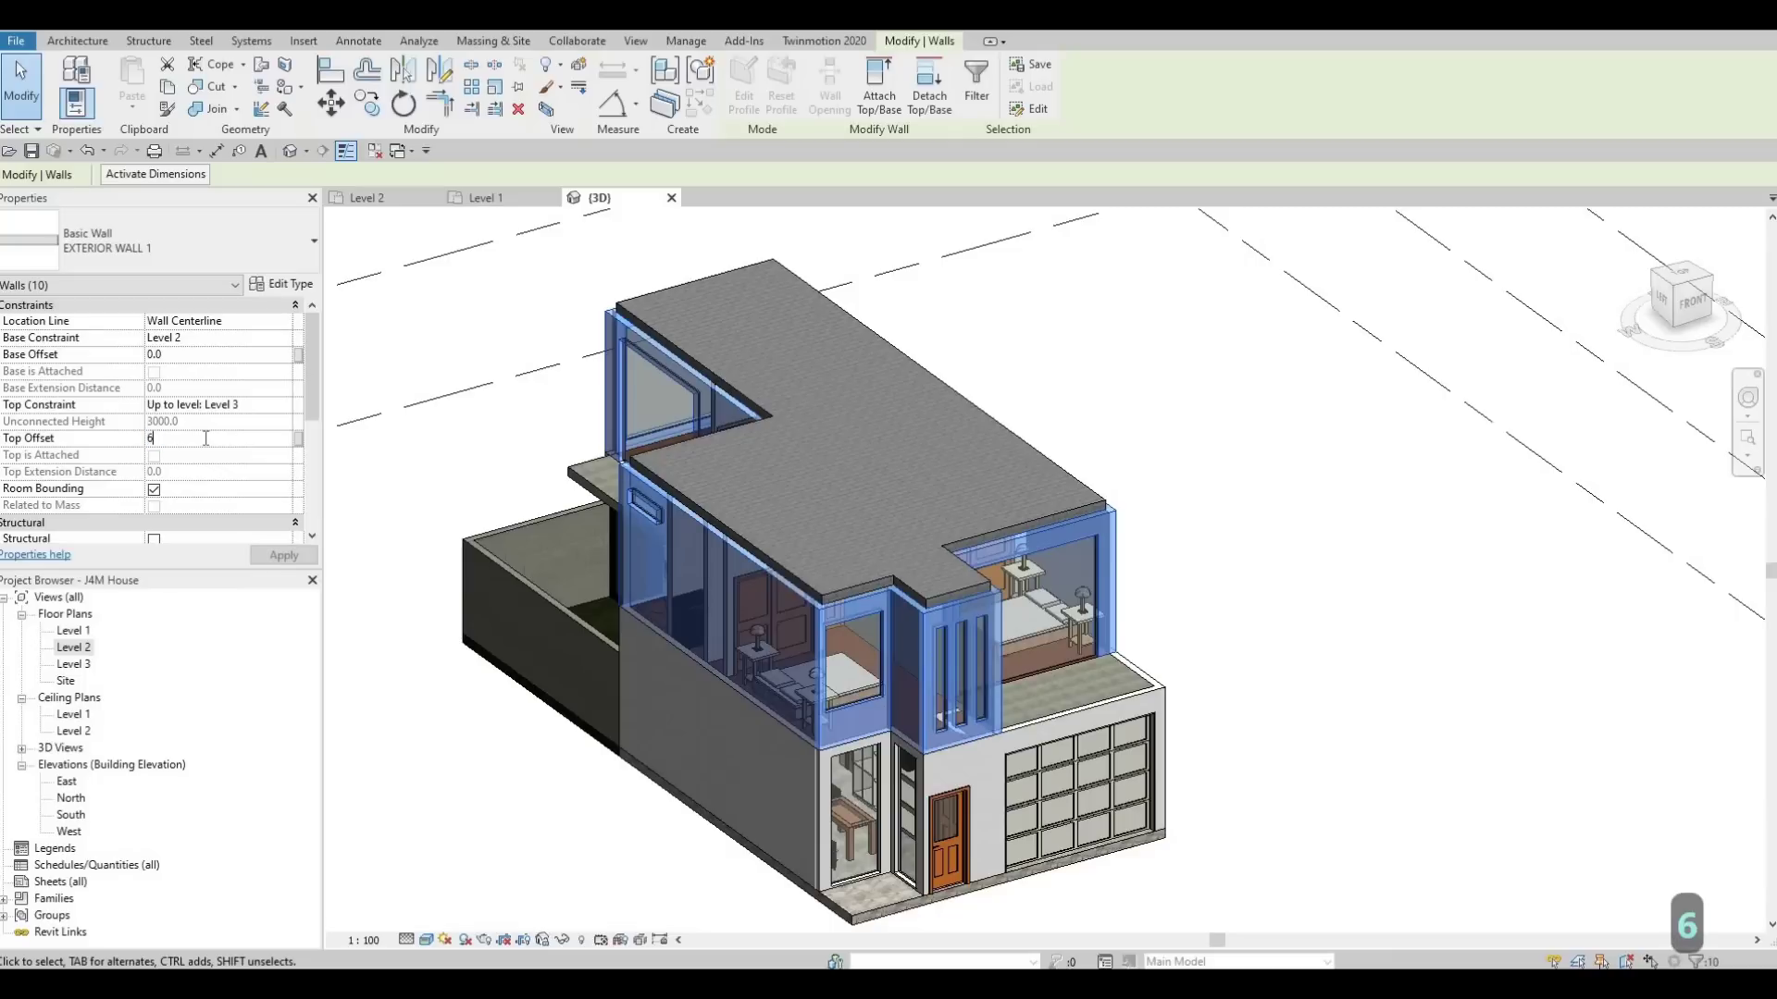
left_click(284, 556)
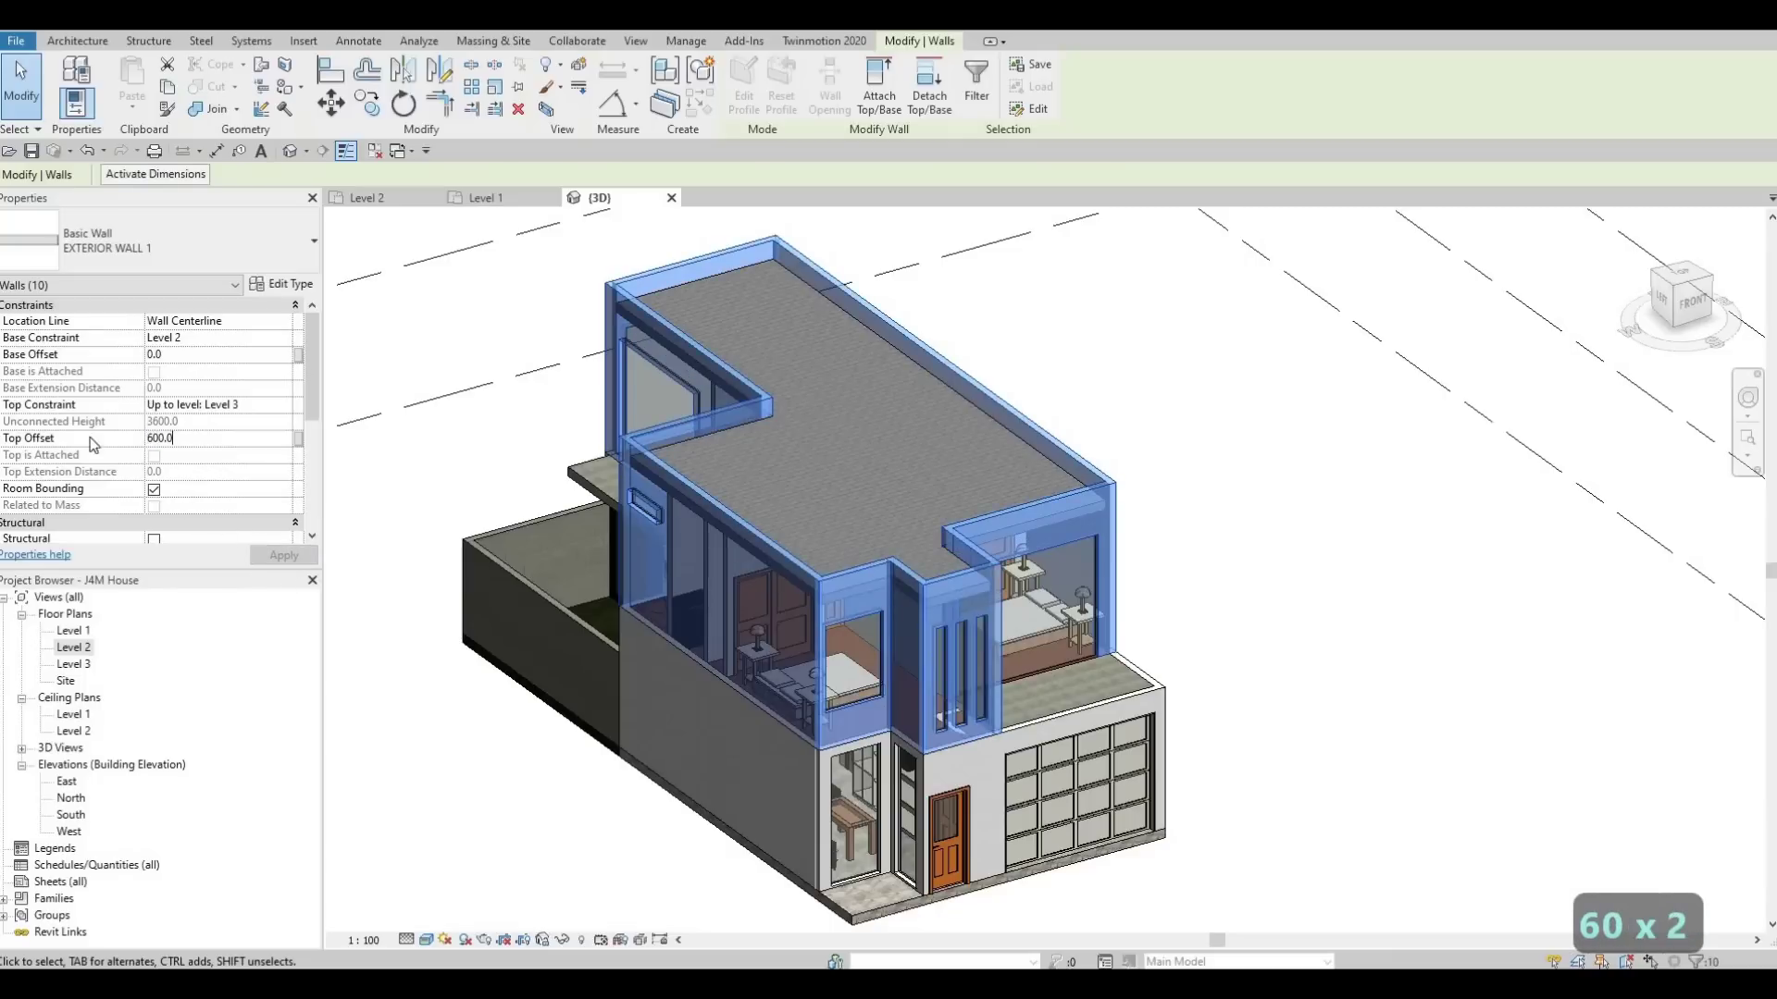
Set the top offset of the upper-floor exterior walls to 400 mm and inspect the parapet around the house.
type("400")
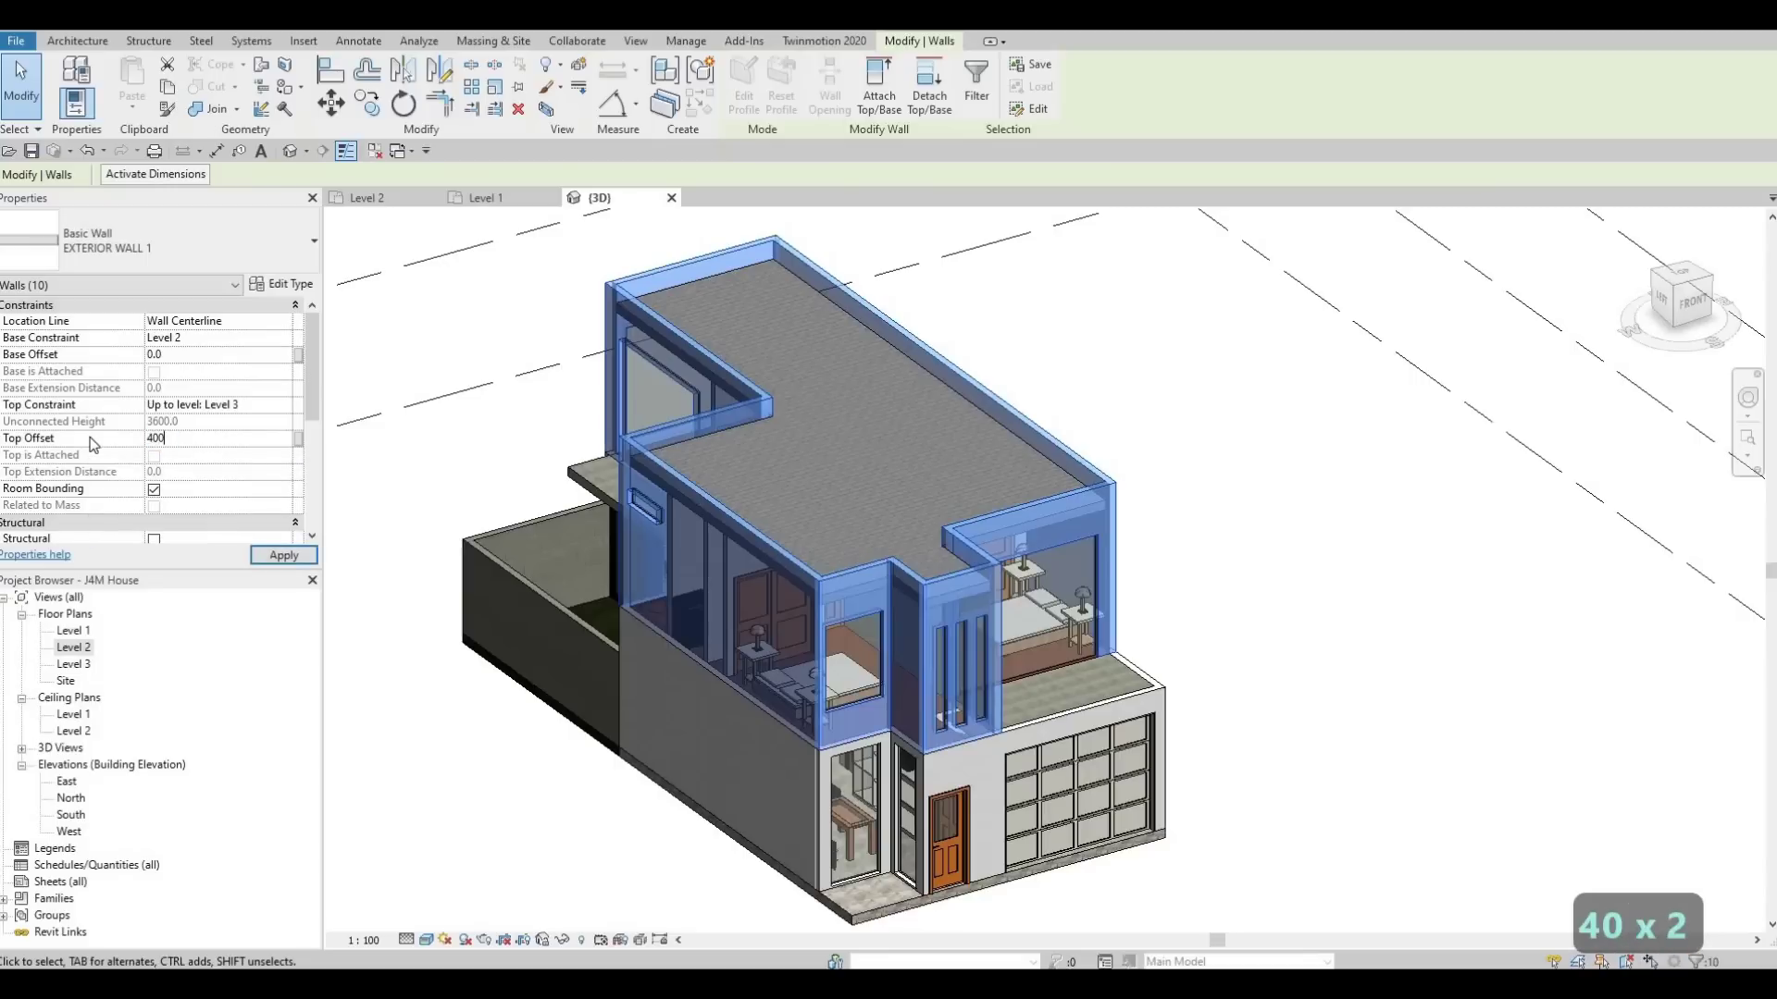
key("Return")
left_click(295, 558)
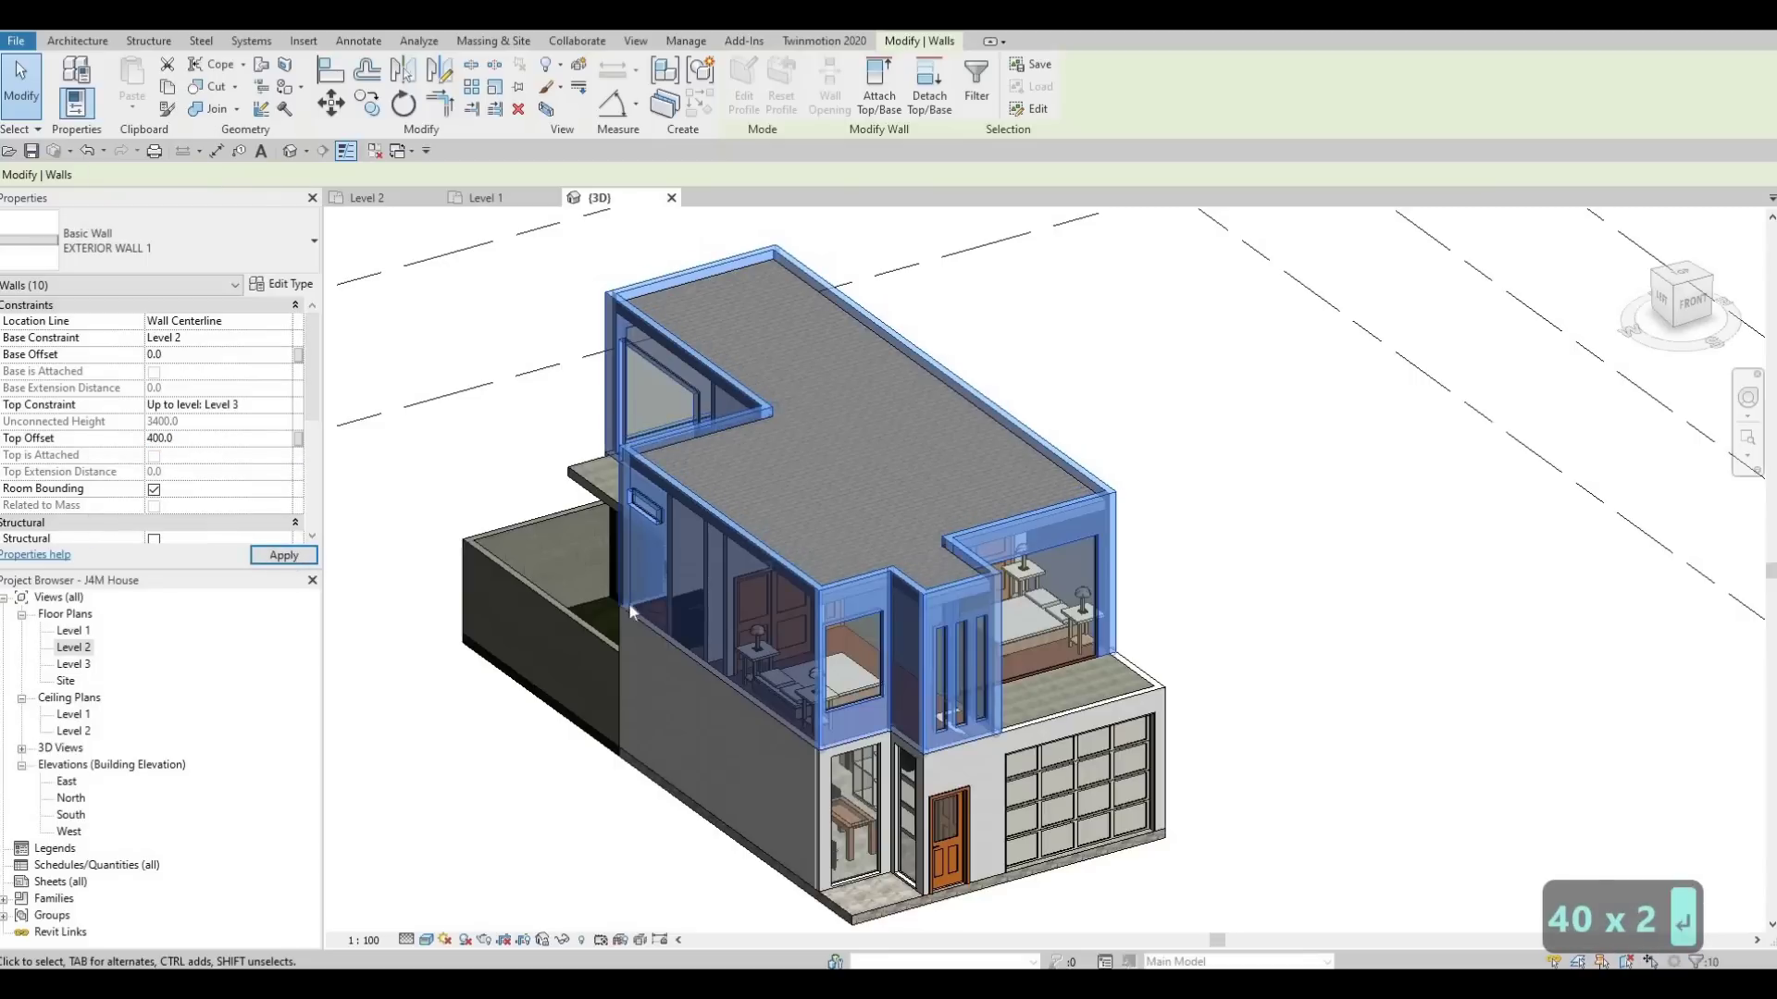
key("Escape")
key("Escape")
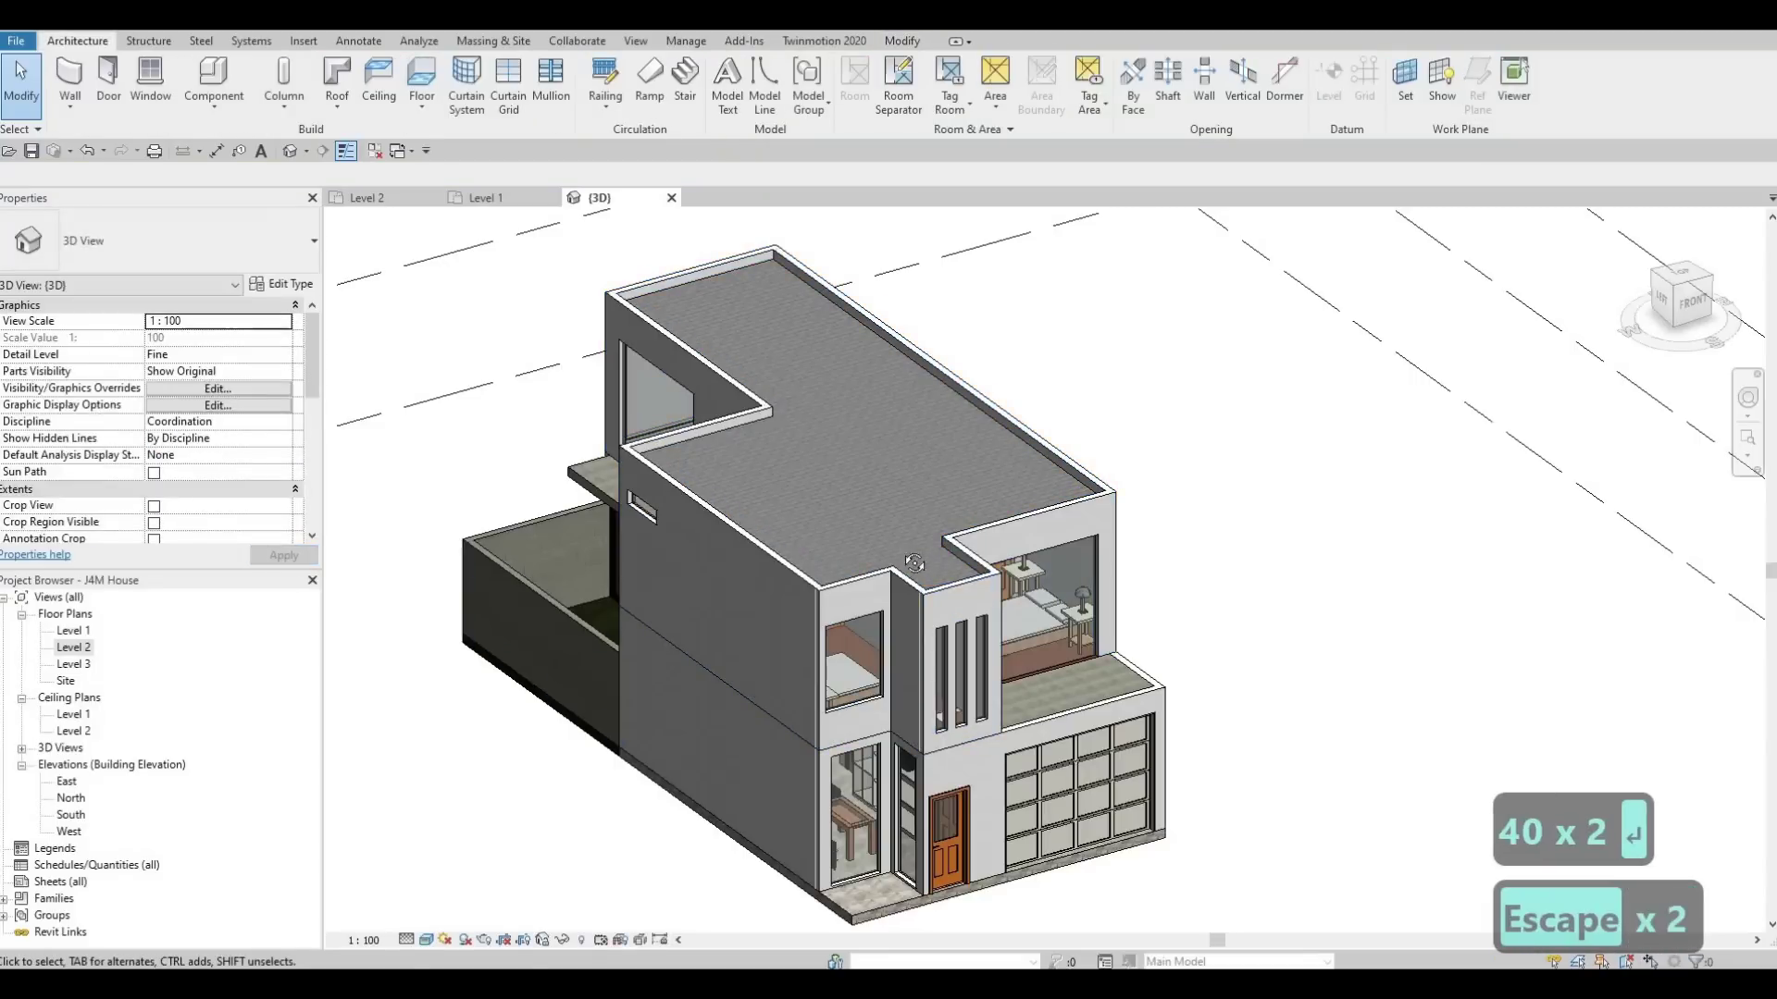
middle_click_drag(805, 561, 743, 562, "shift")
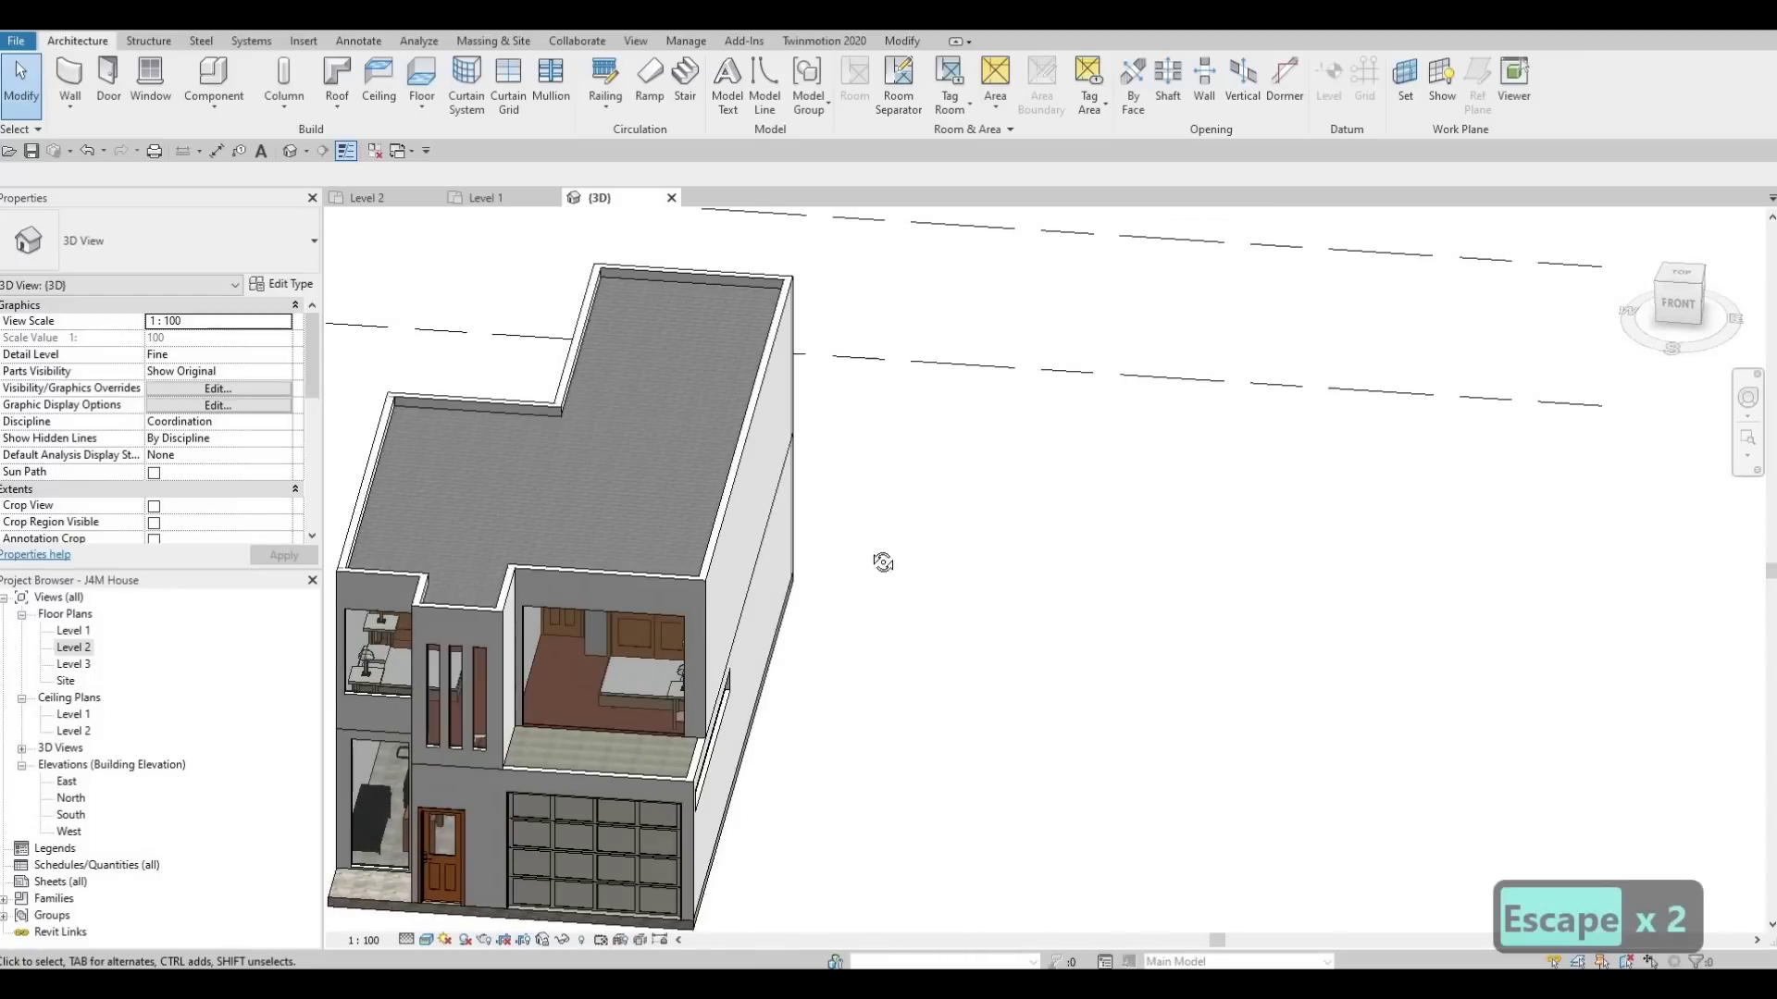
middle_click_drag(1261, 527, 966, 504, "shift")
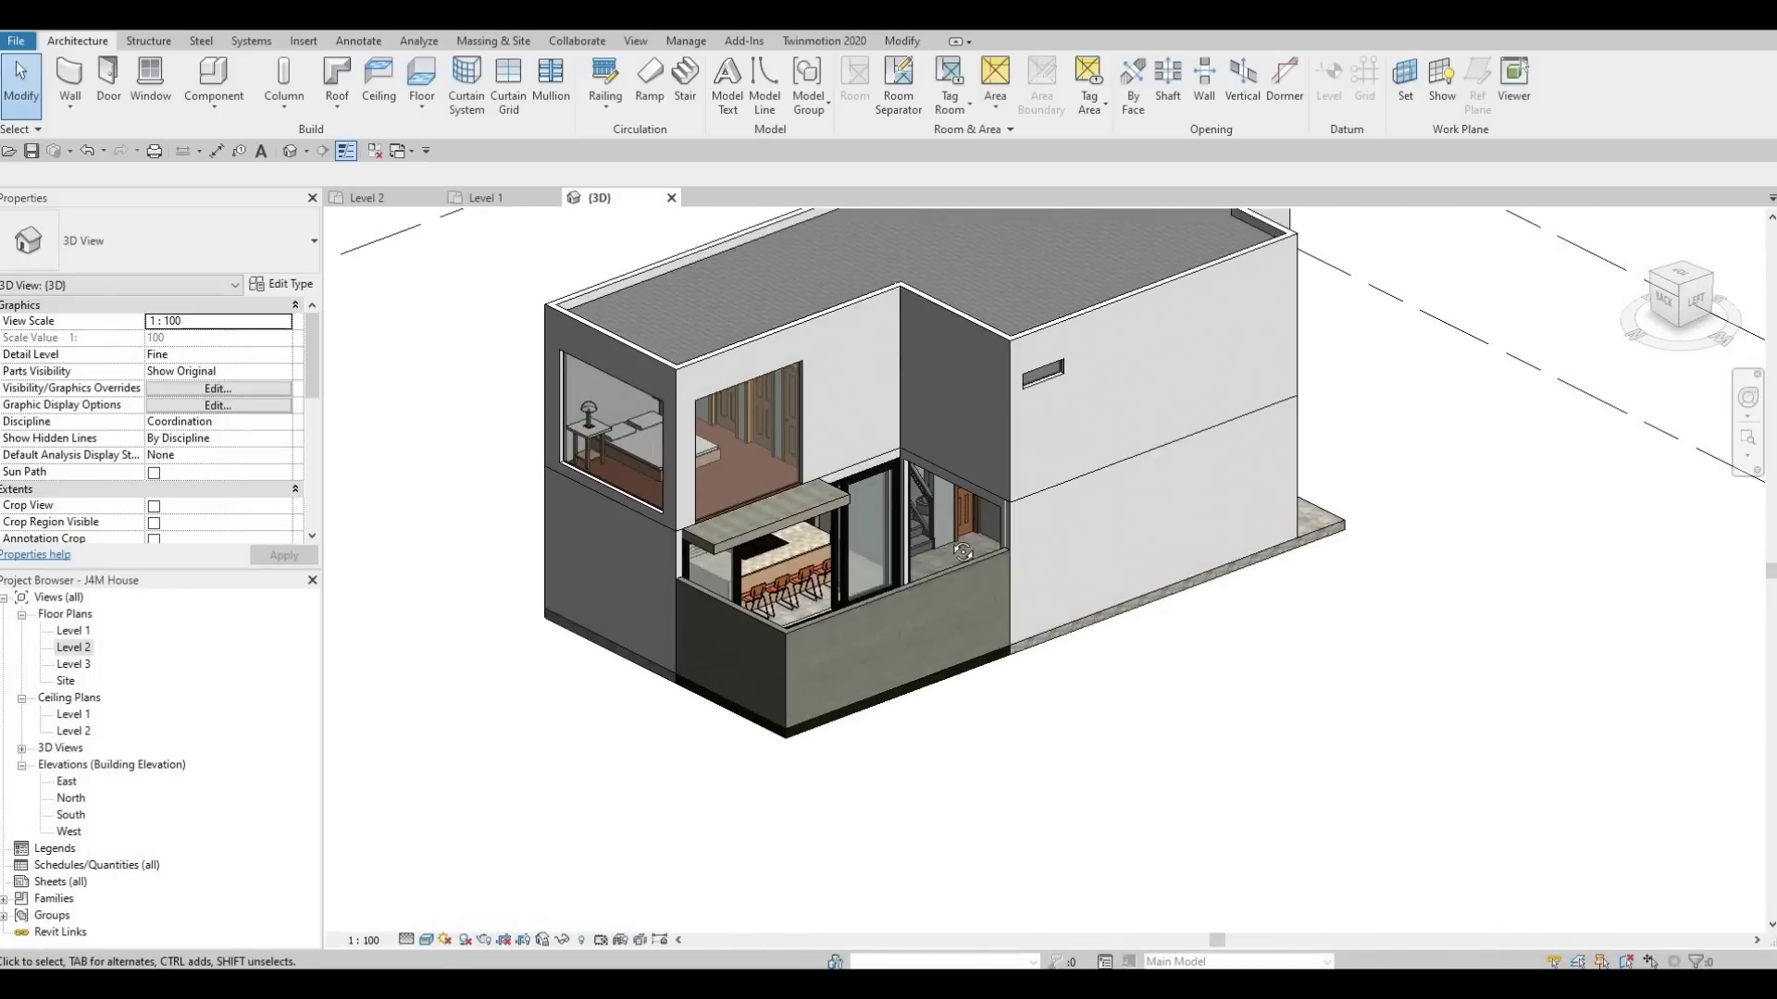
Start a railing path sketch on the Level 2 plan using the 900mm Rectangular railing type.
double_click(73, 648)
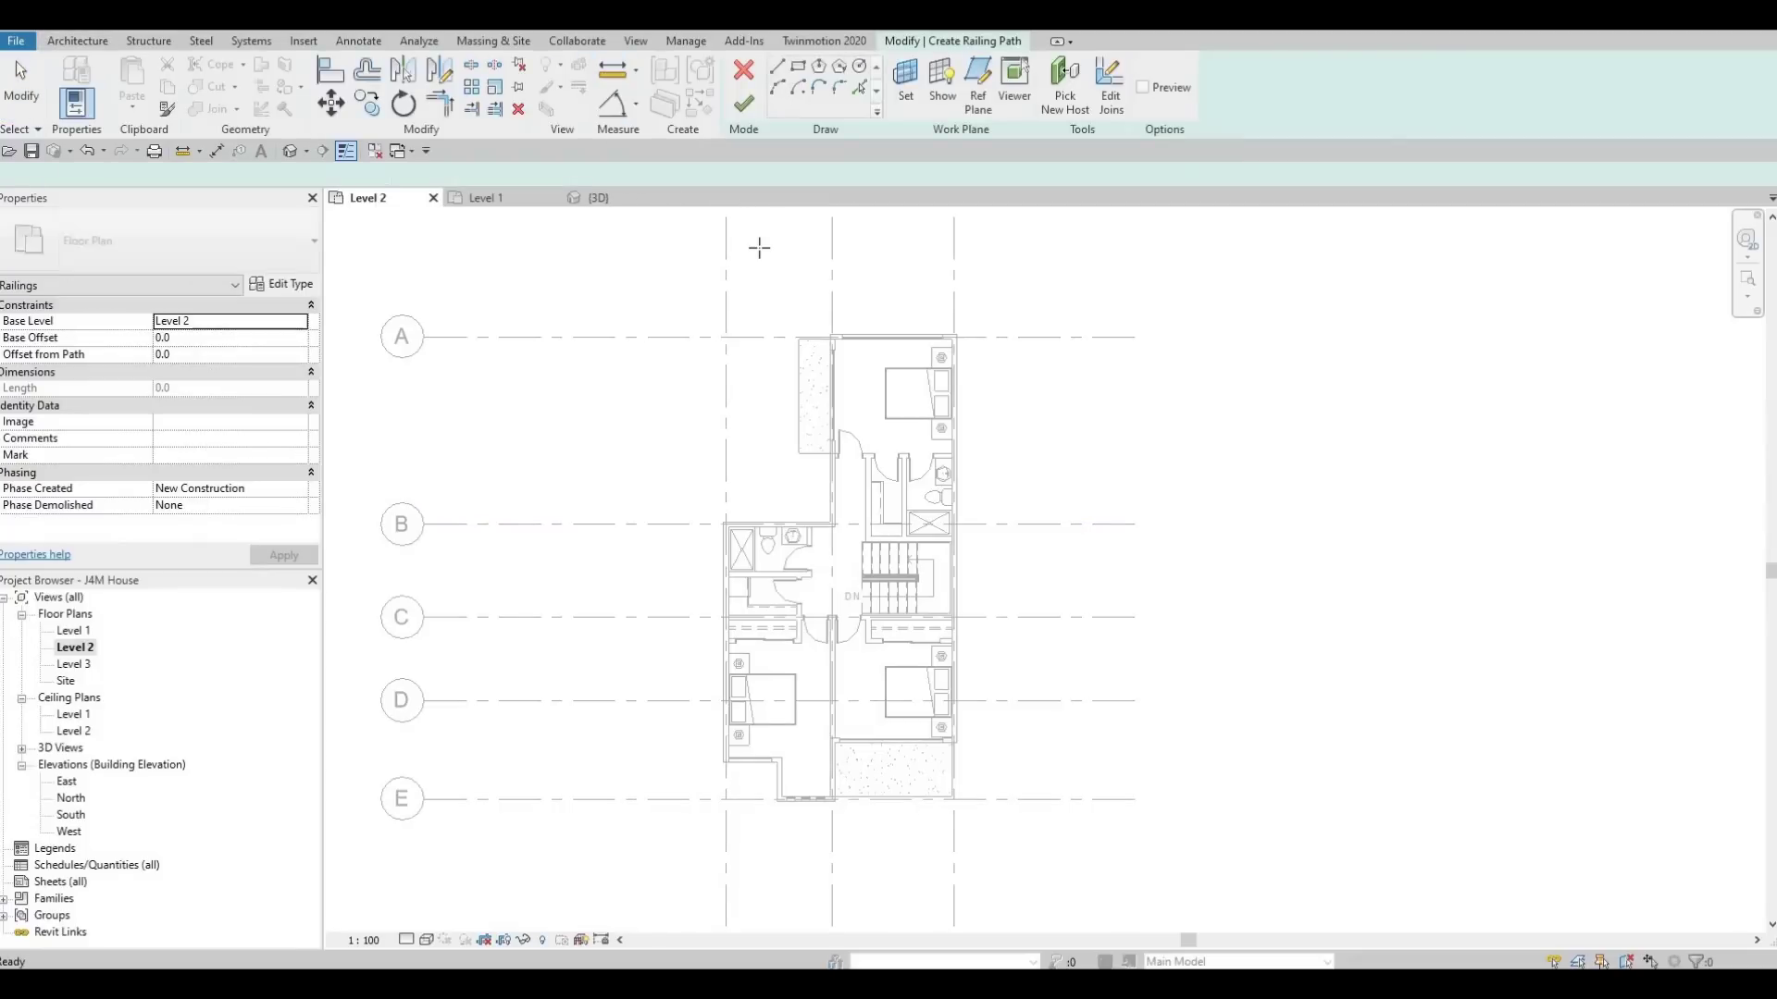
scroll(759, 249, "up", 1)
left_click(239, 264)
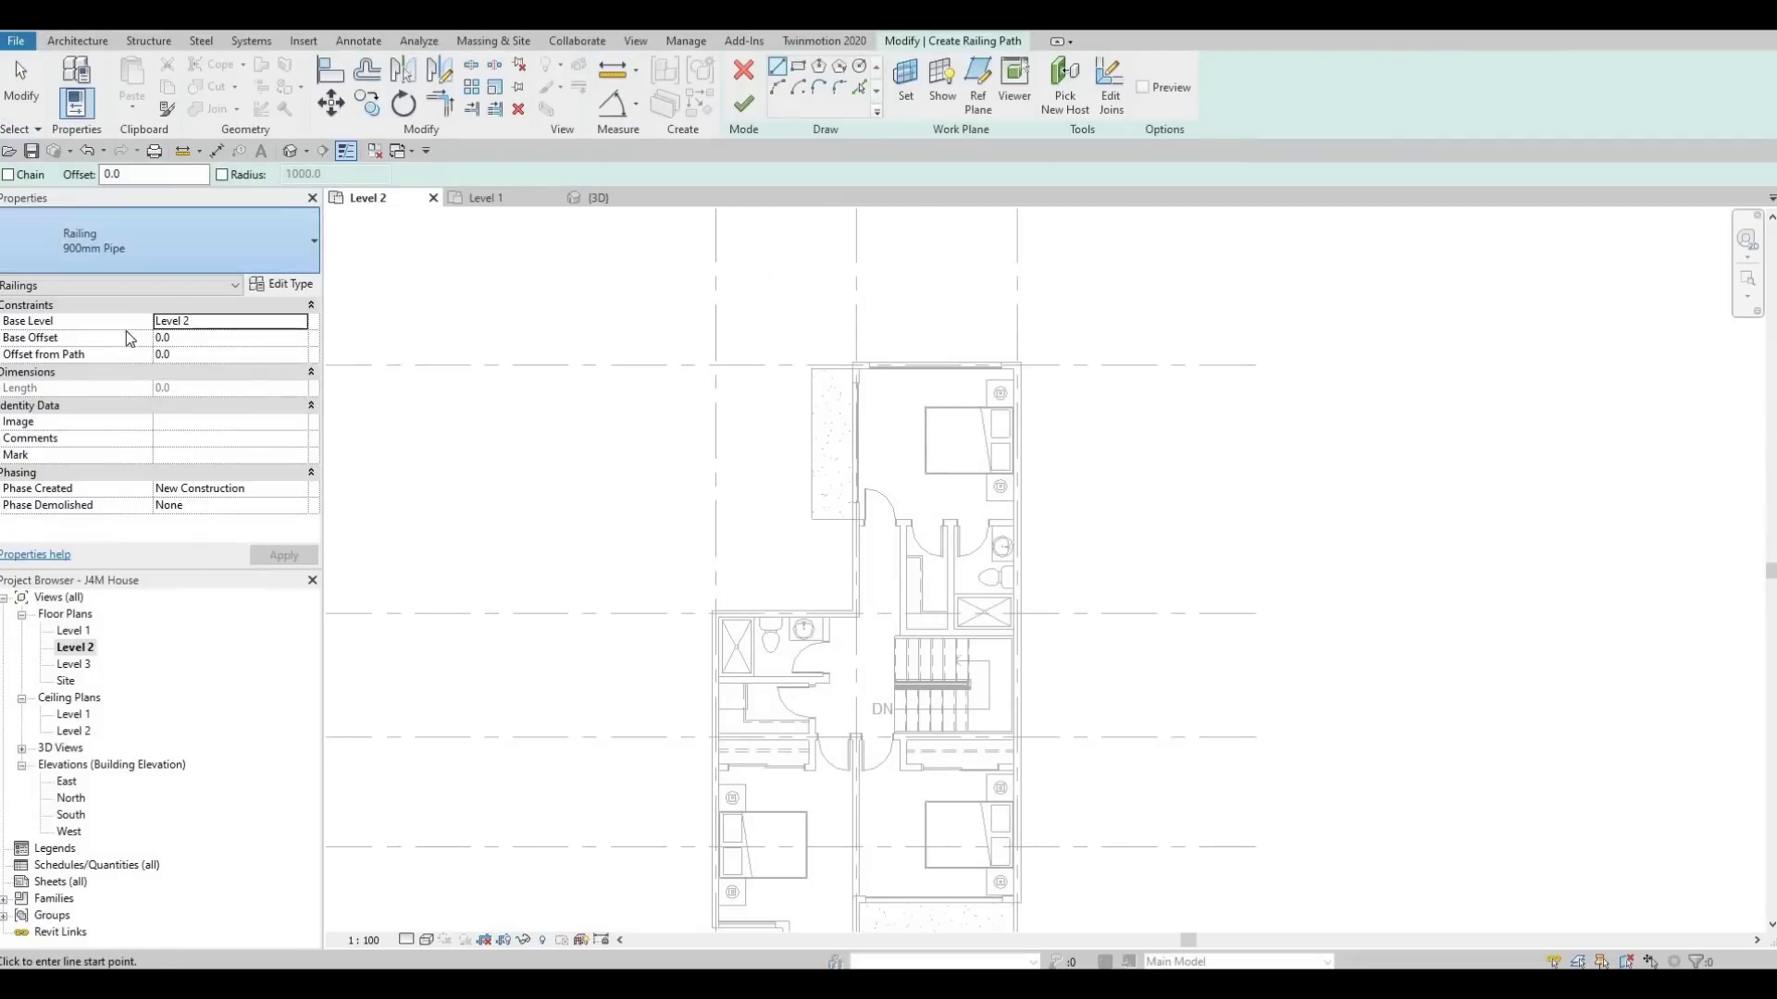
left_click(112, 357)
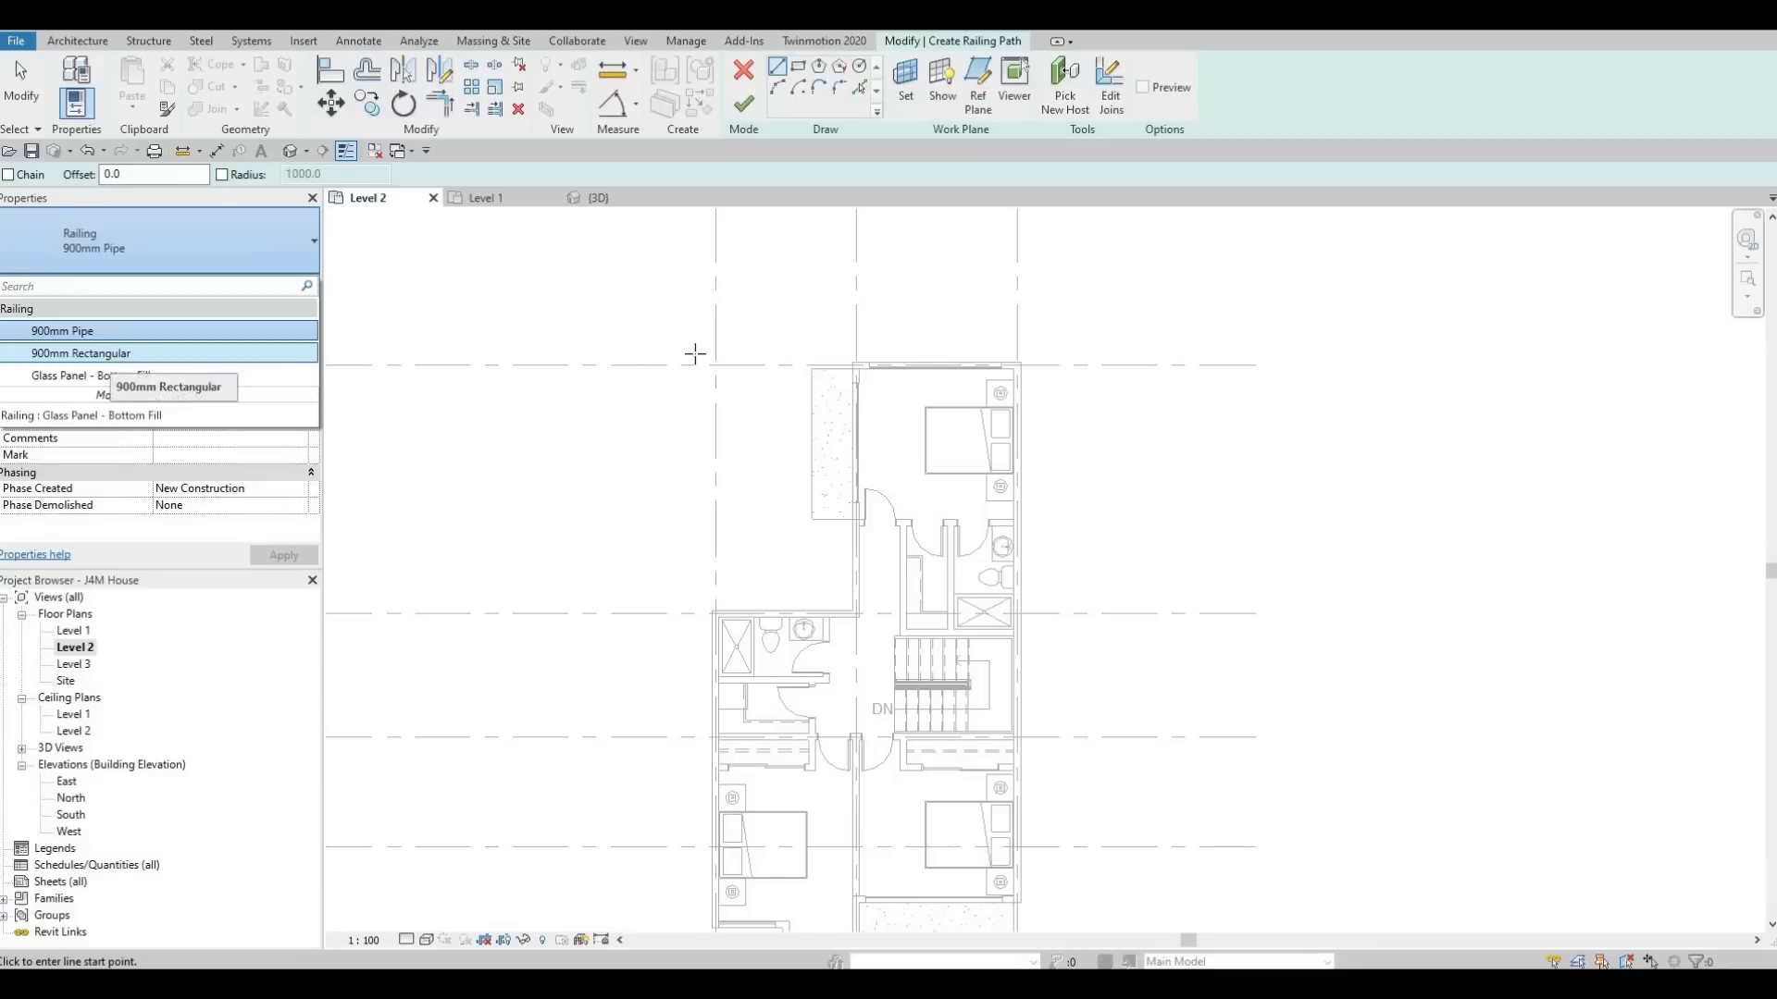
Sketch a three-sided railing path, about 860 by 3300 mm, just inside the open edges of the balcony near grid A and finish it.
scroll(796, 393, "up", 2)
scroll(809, 386, "up", 3)
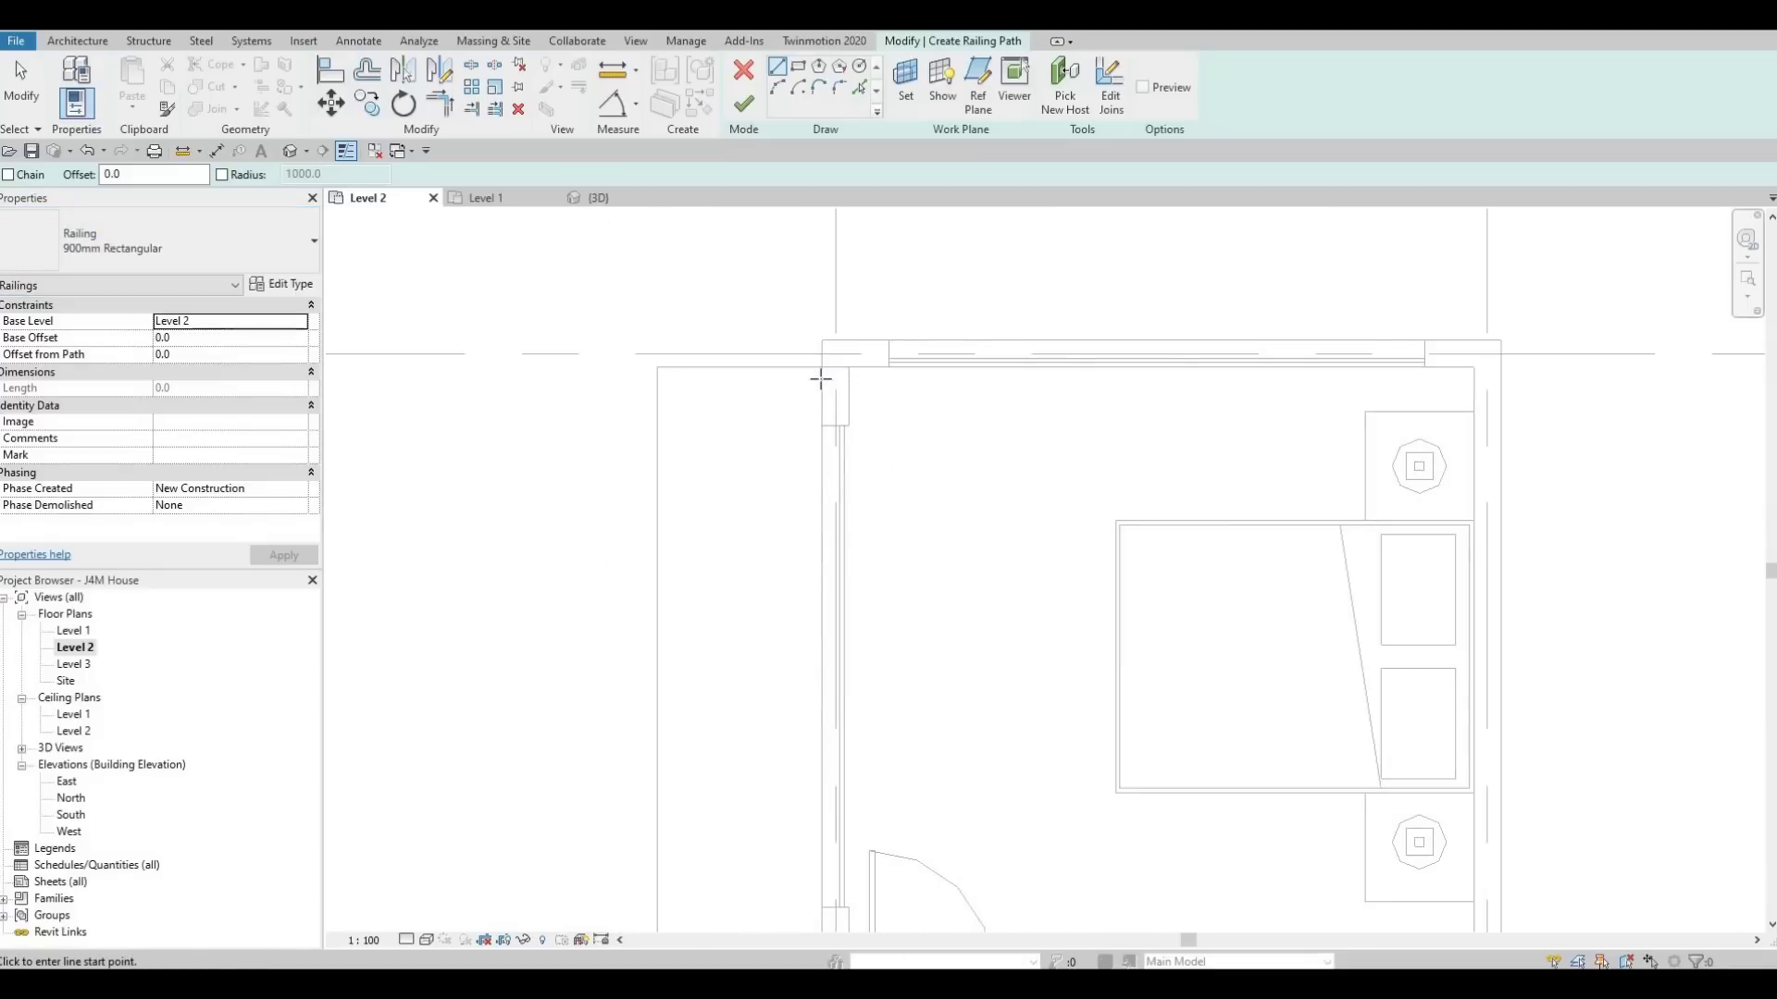
left_click(682, 383)
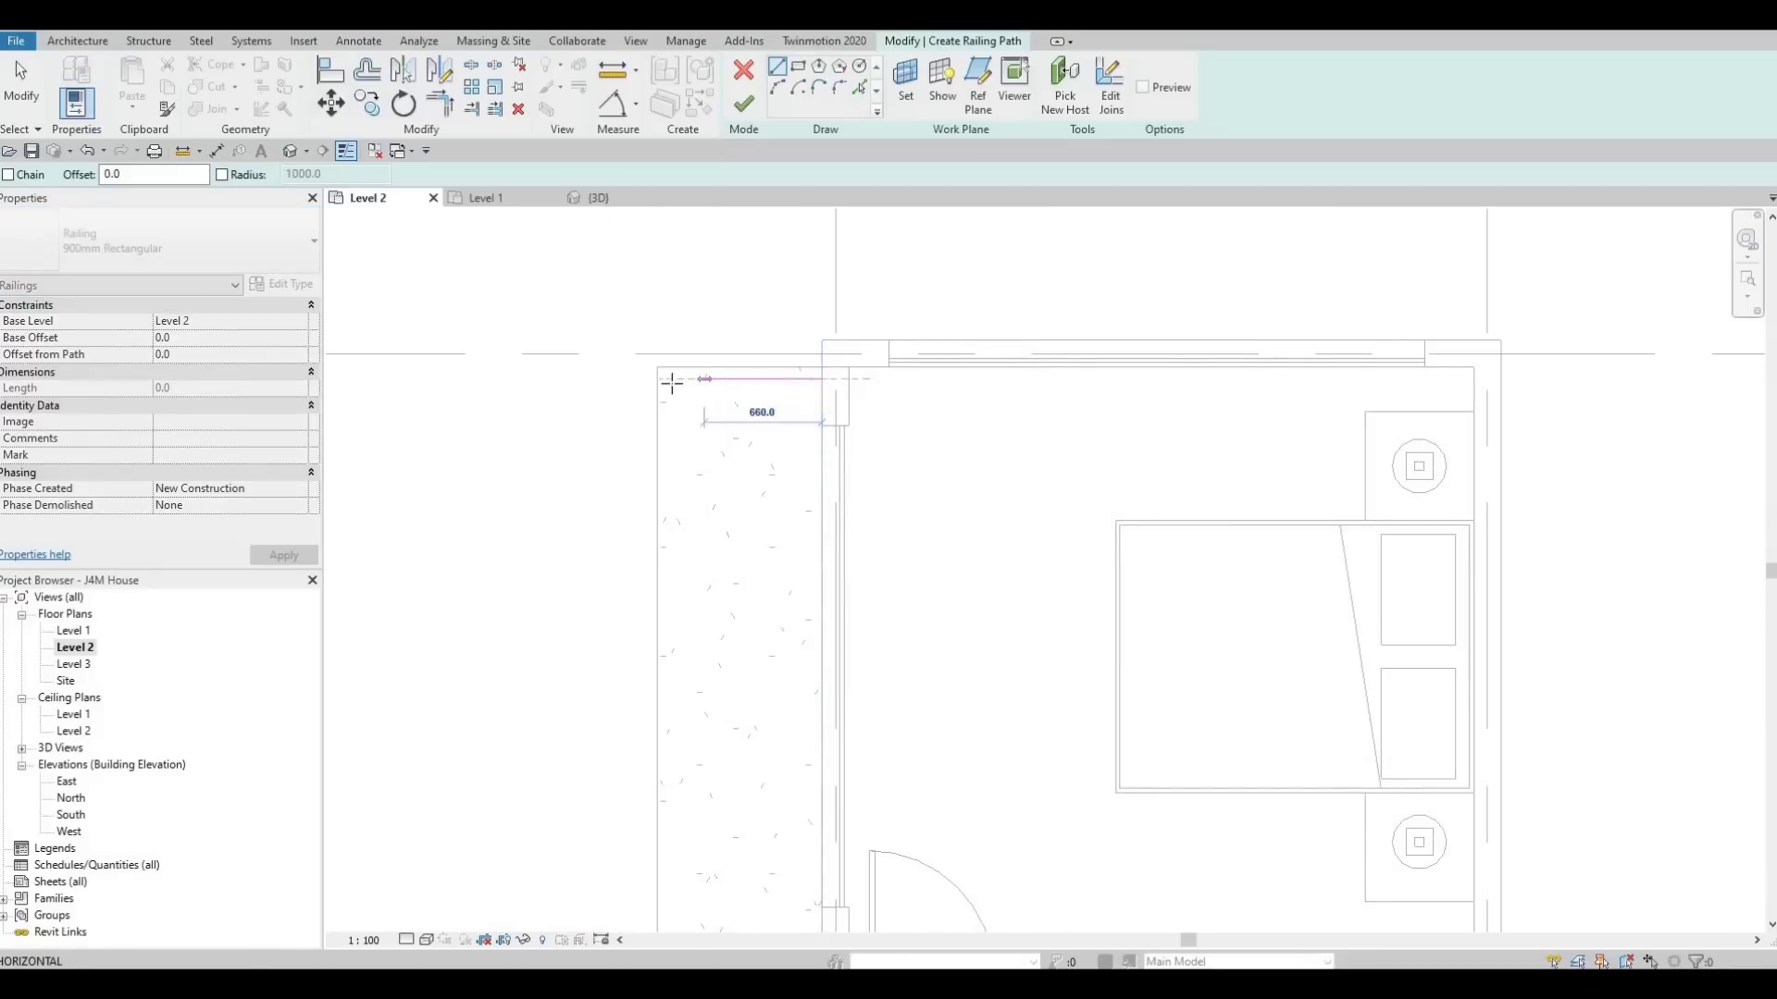
scroll(661, 424, "down", 3)
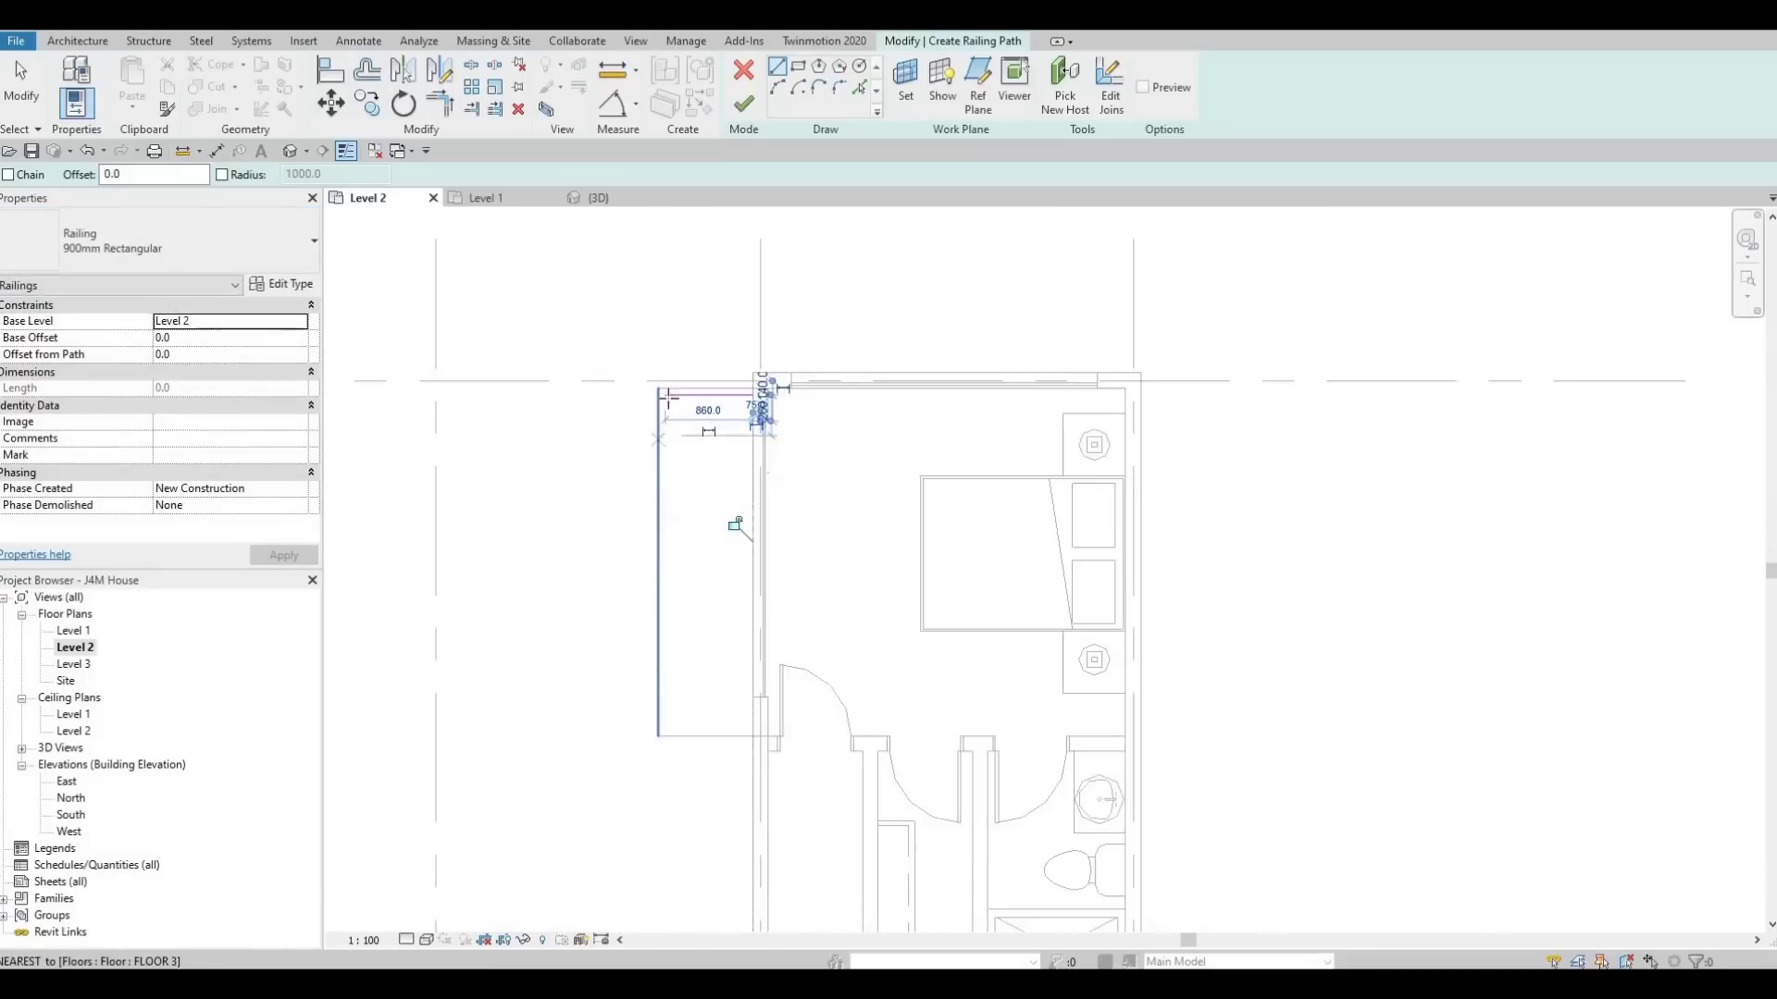
left_click(665, 731)
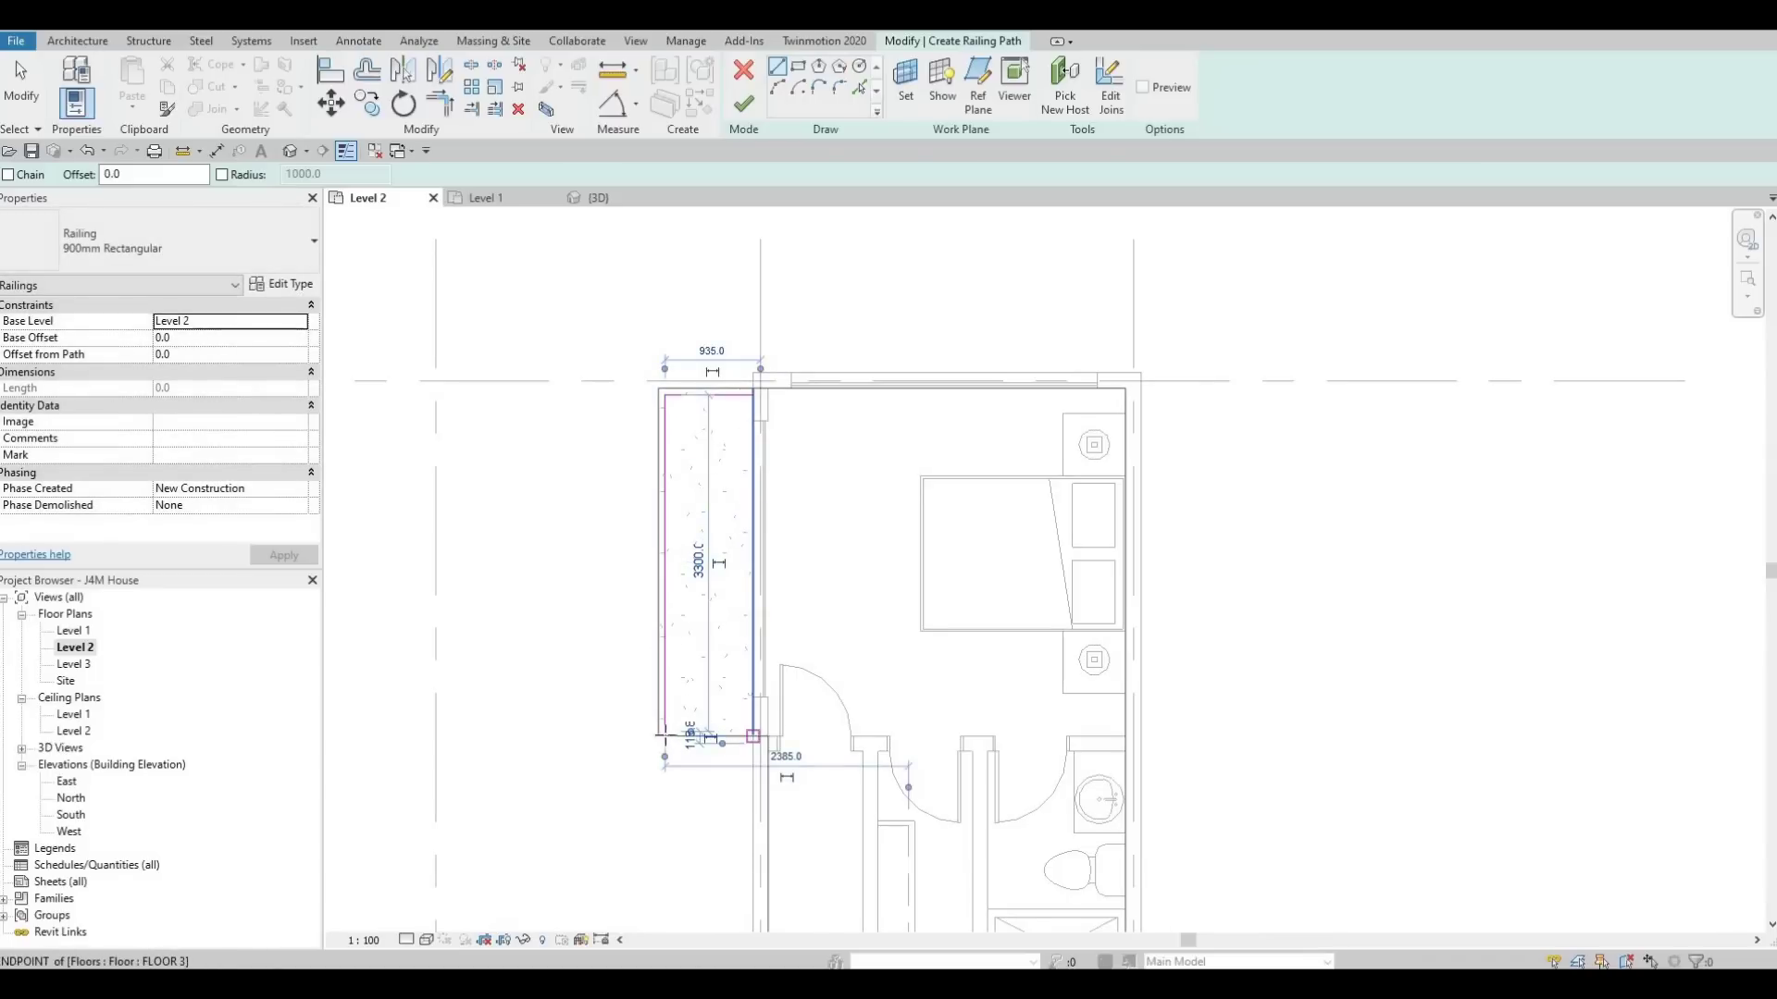
scroll(731, 726, "up", 1)
left_click(664, 730)
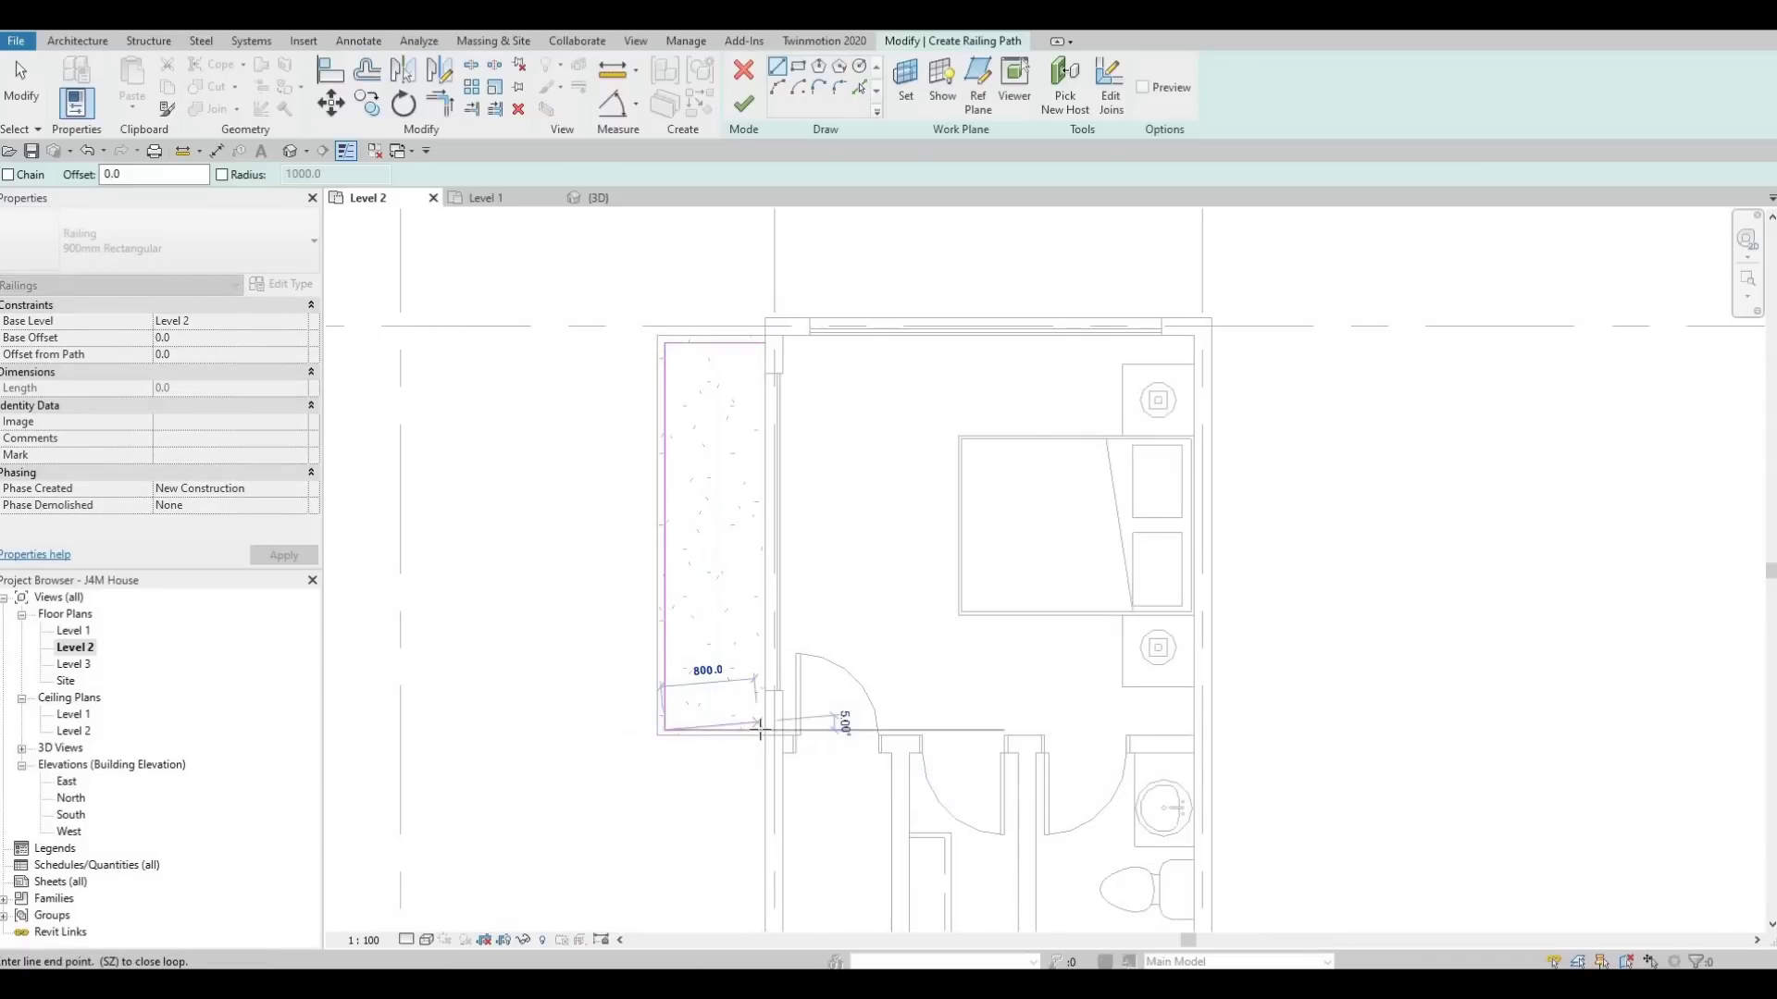
left_click(765, 730)
key("Escape")
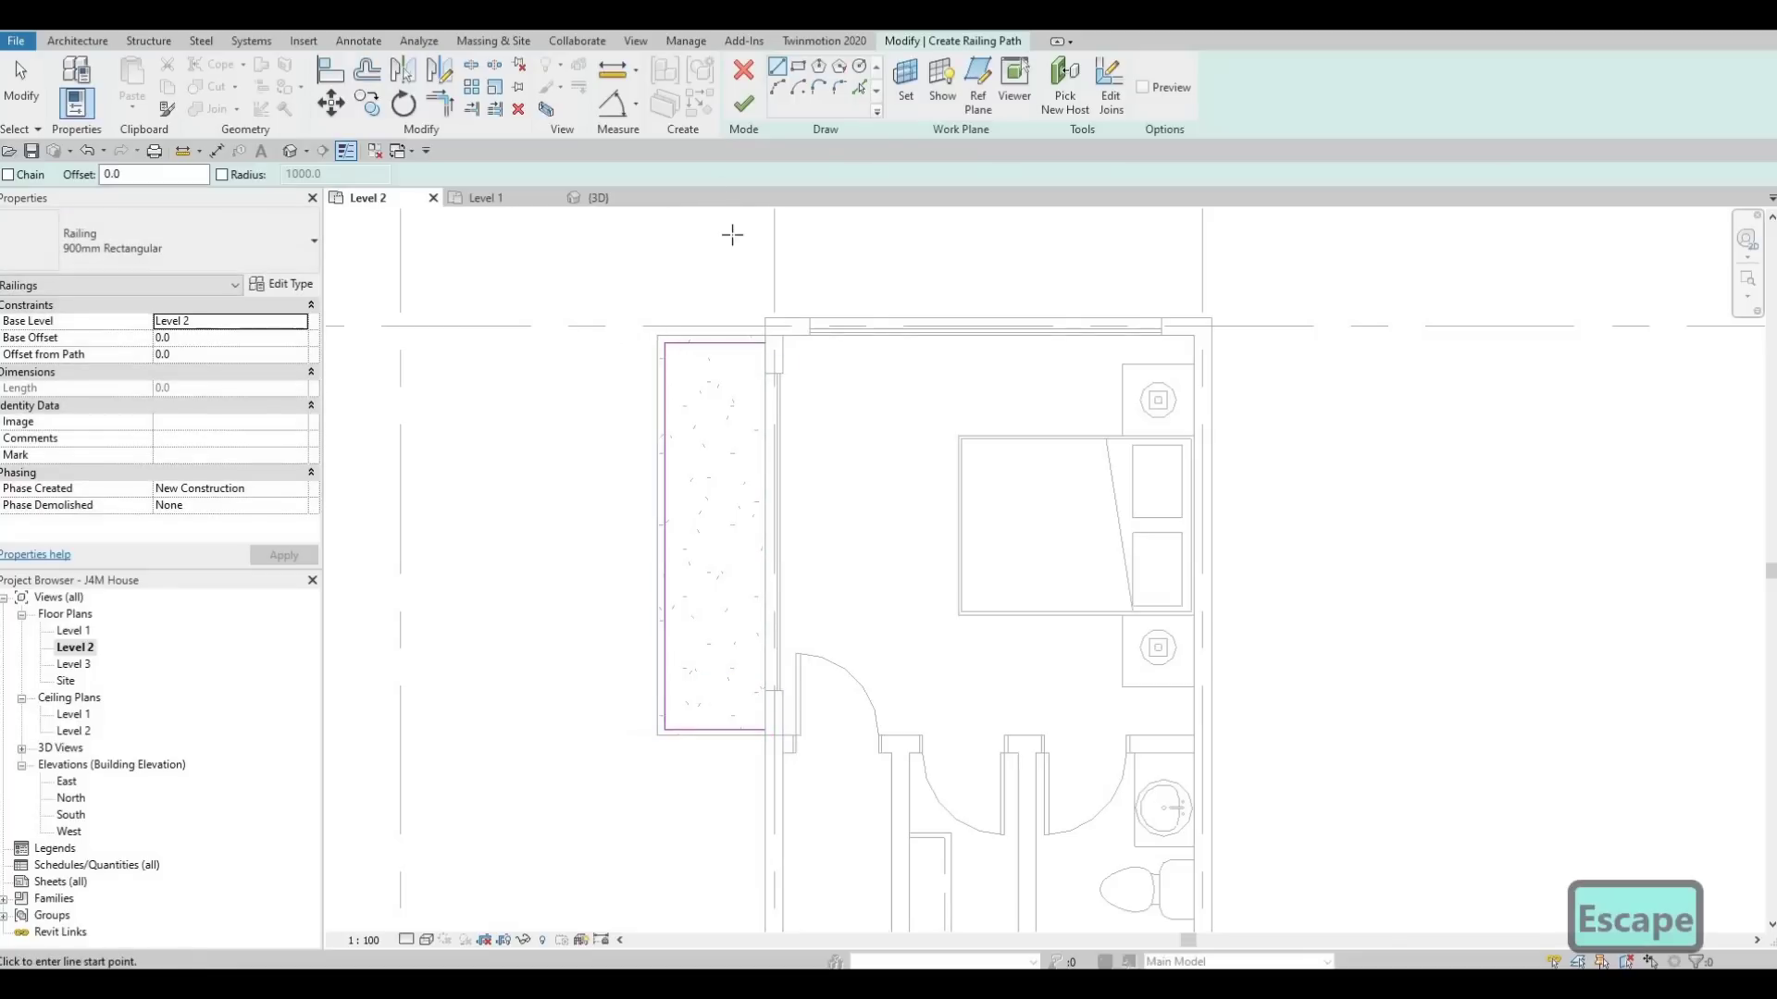
scroll(731, 227, "down", 1)
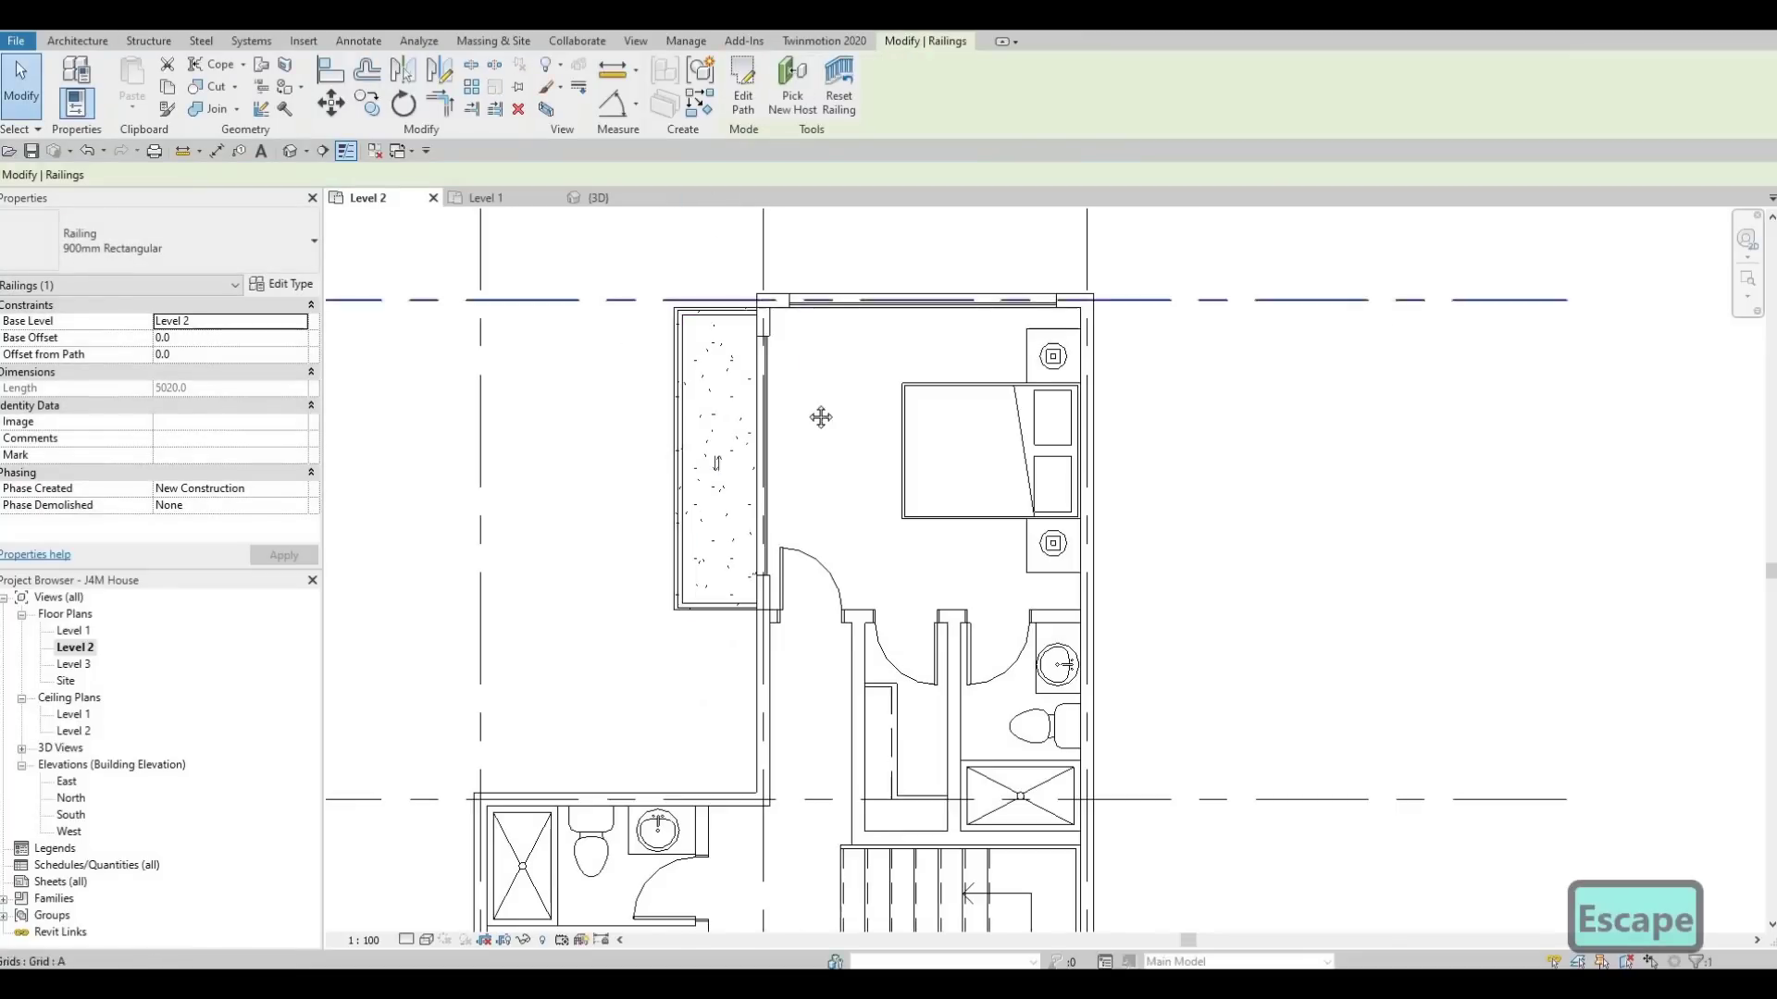
scroll(819, 408, "down", 3)
middle_click_drag(717, 353, 624, 214)
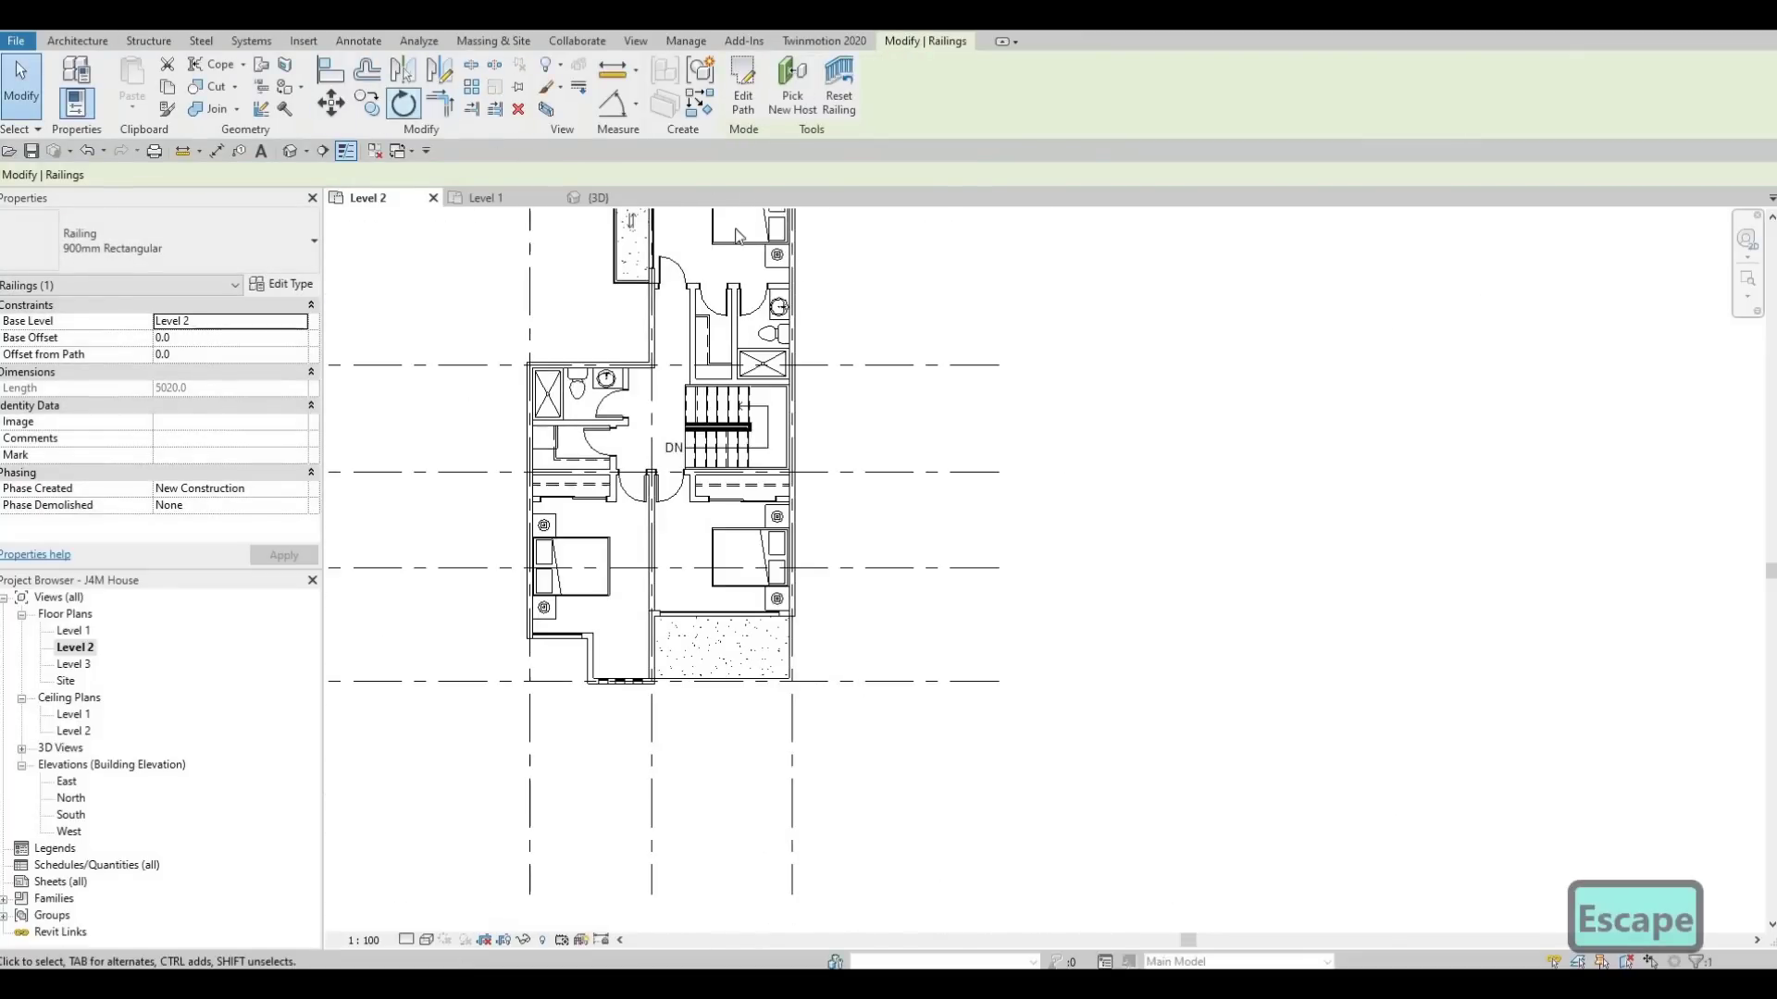
key("Escape")
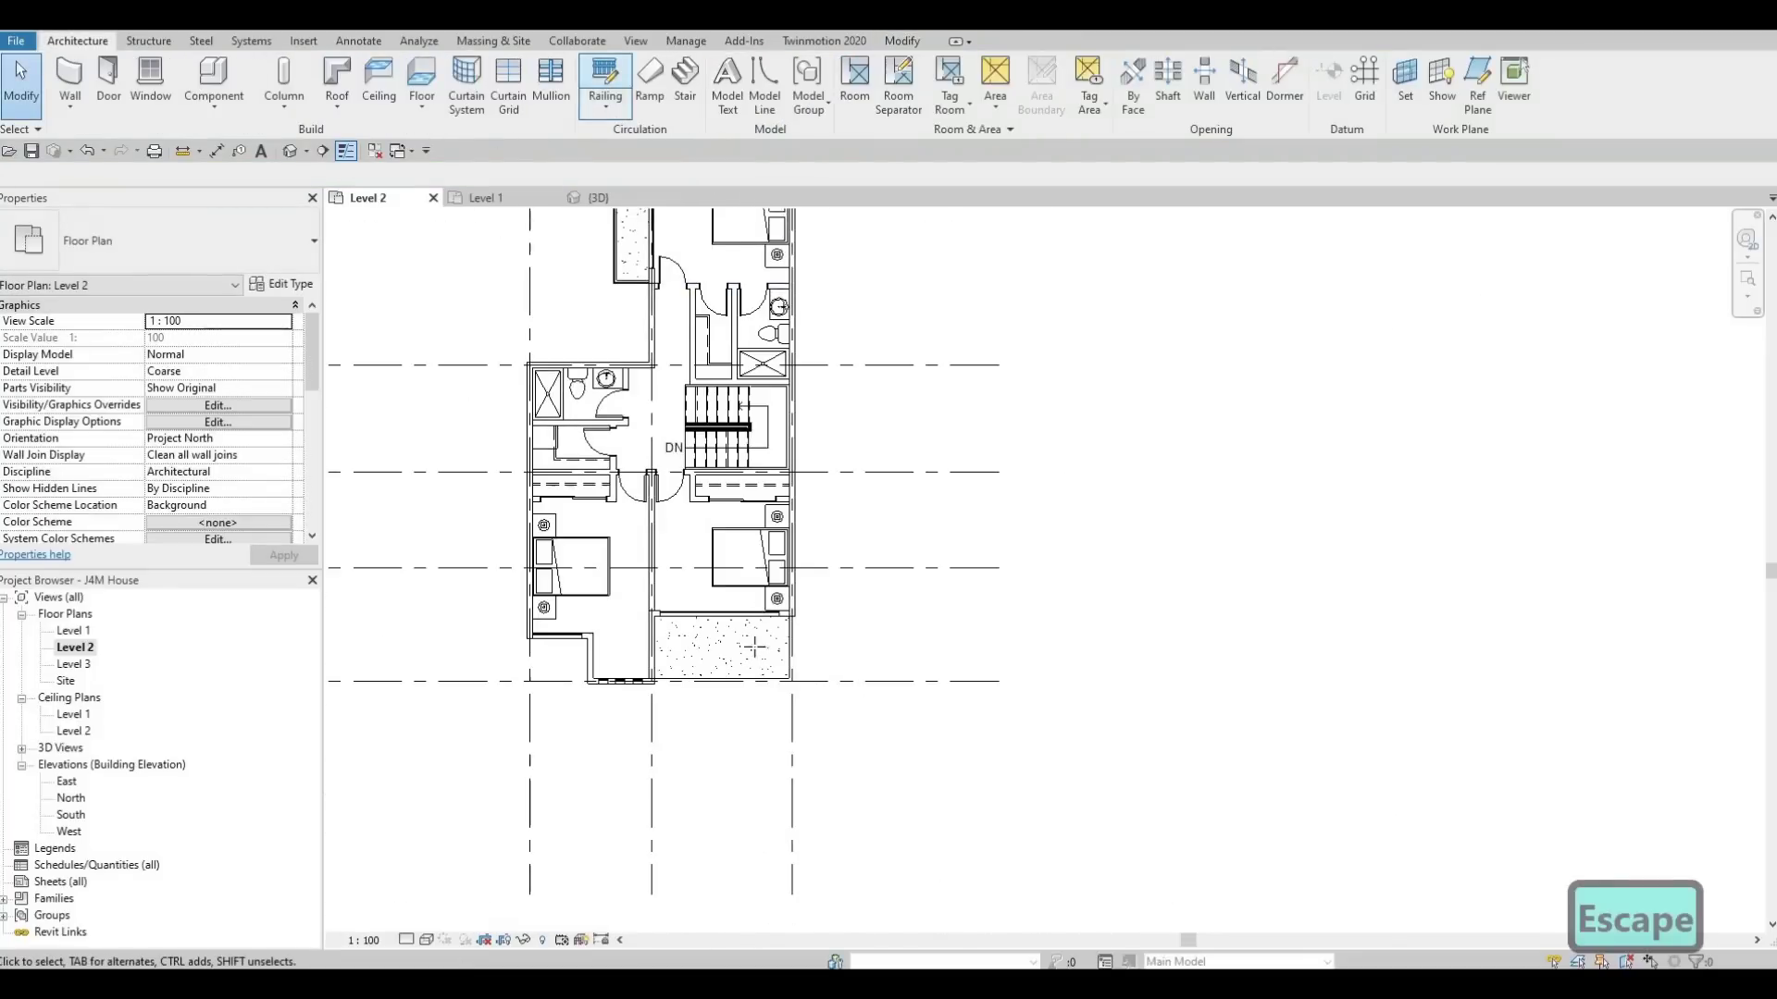
Create a 900mm Rectangular railing just inside the side and outer edges of the balcony near grid E, with the side run about 1560 mm.
scroll(718, 674, "up", 6)
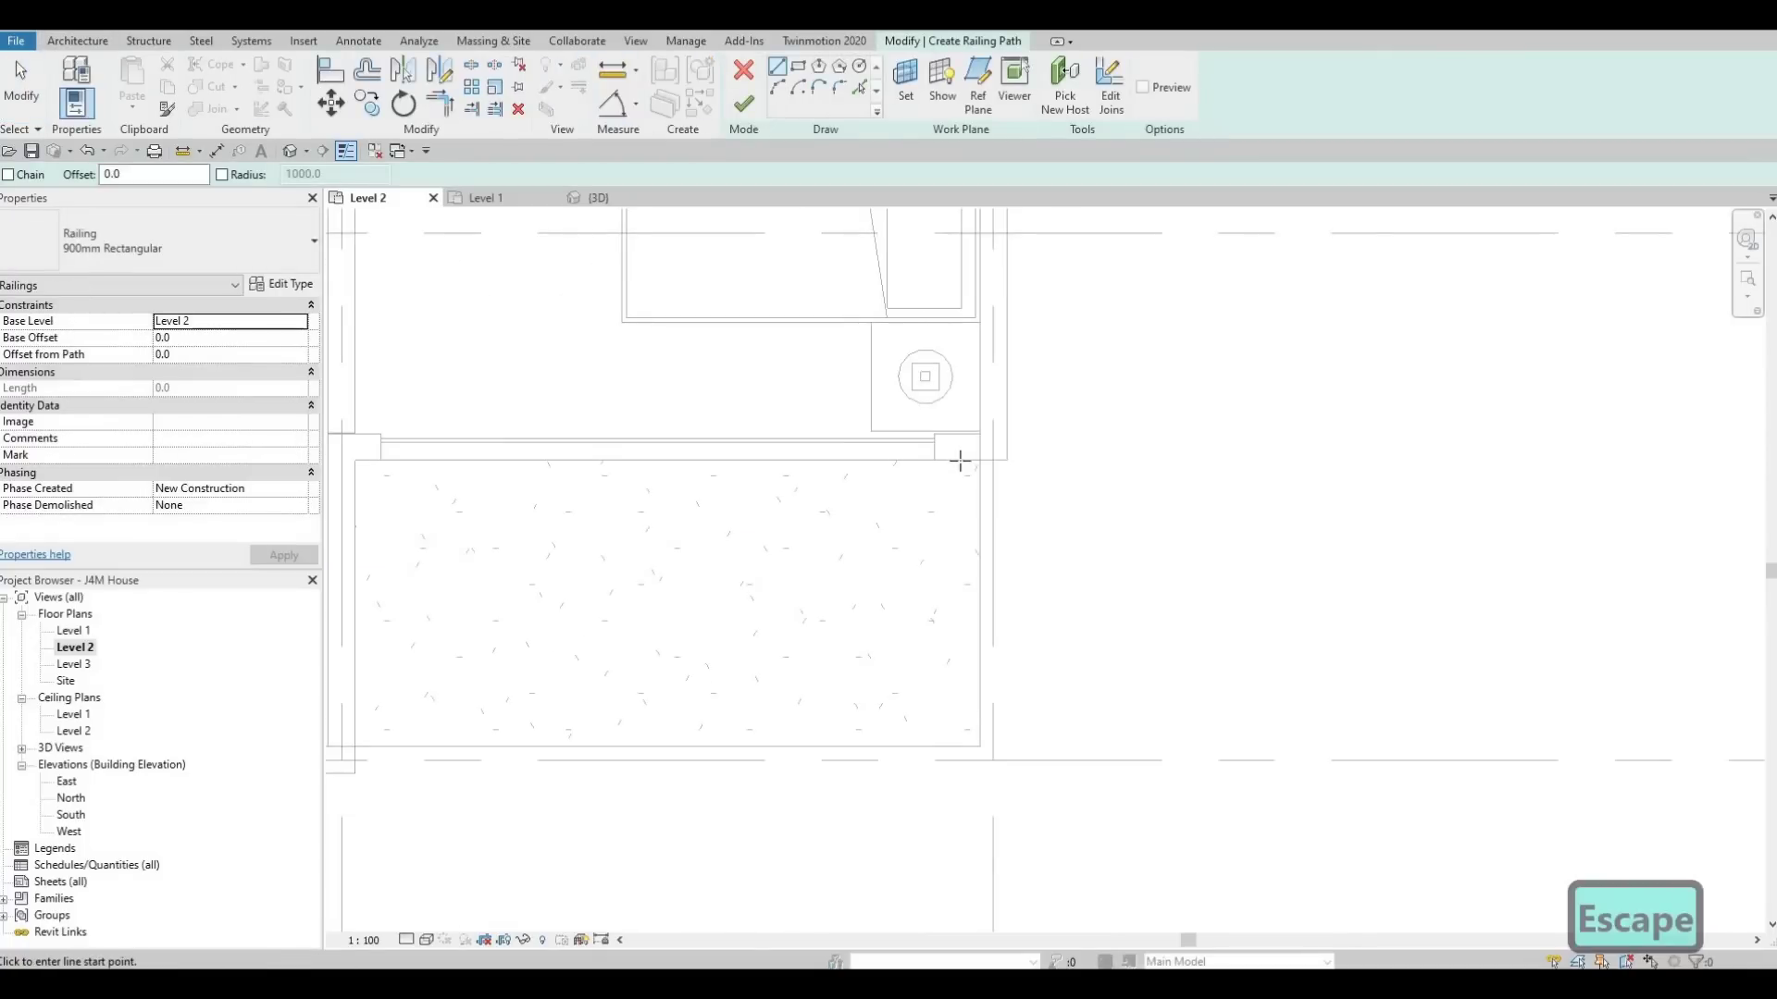
left_click(968, 461)
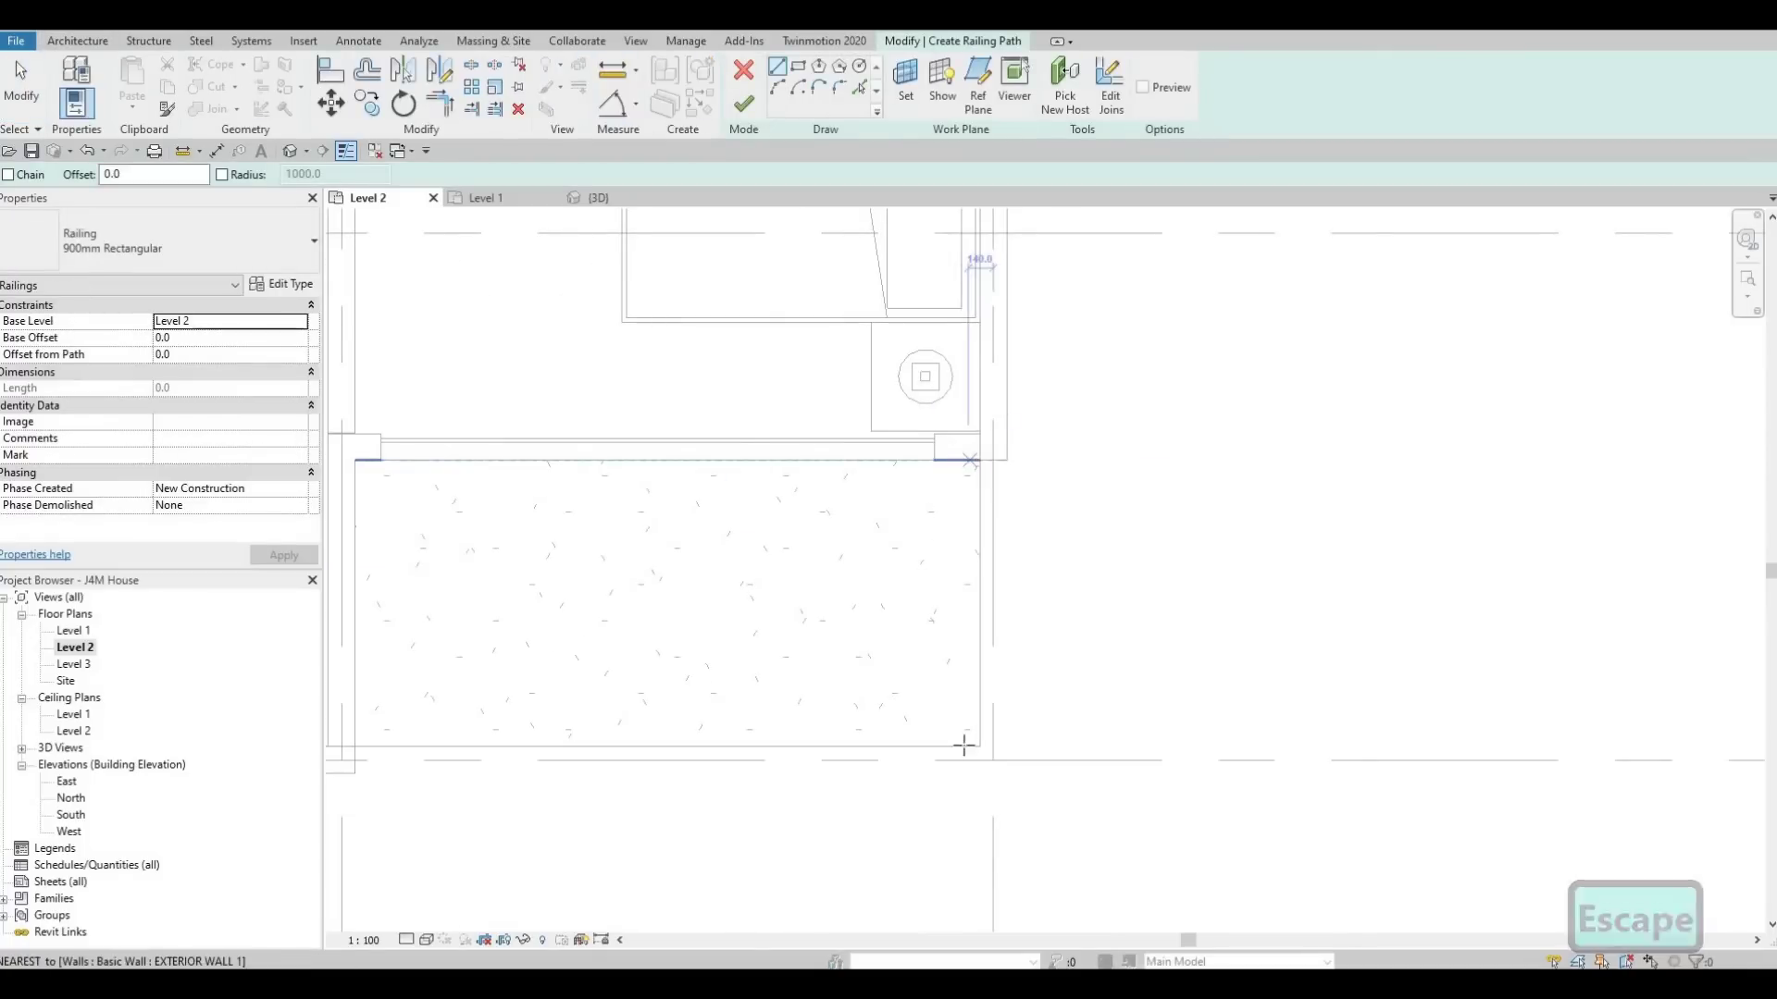
left_click(558, 752)
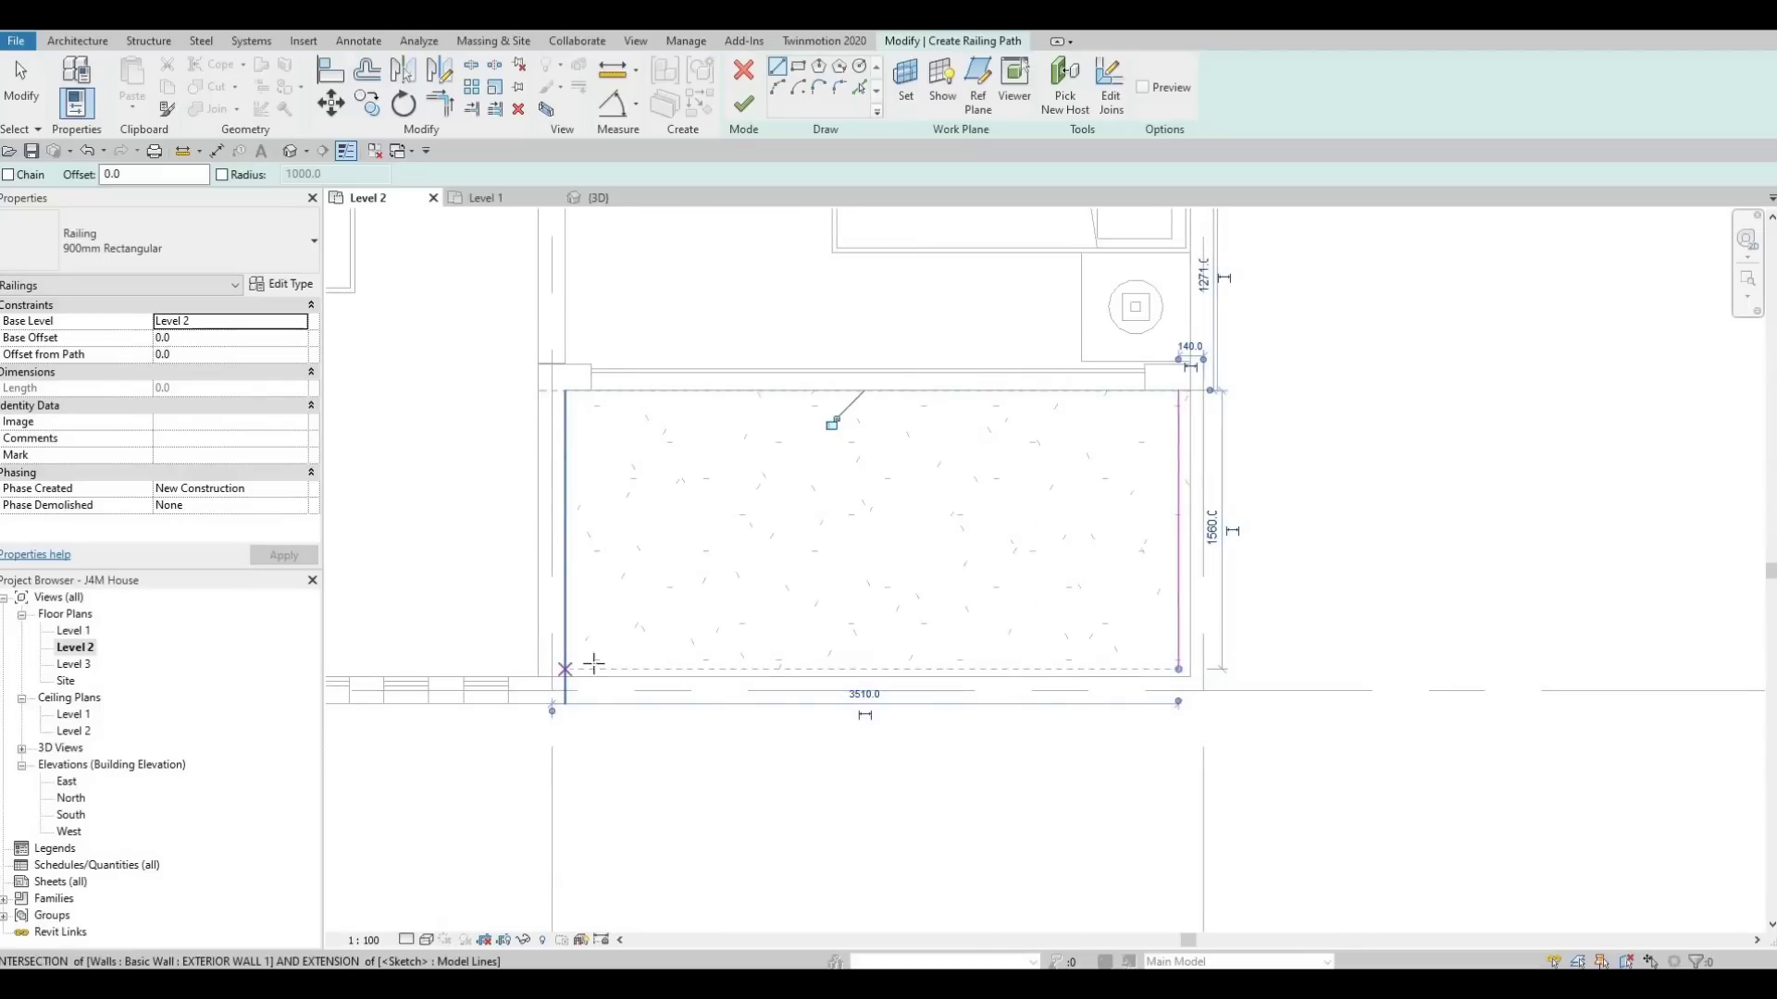
left_click(564, 669)
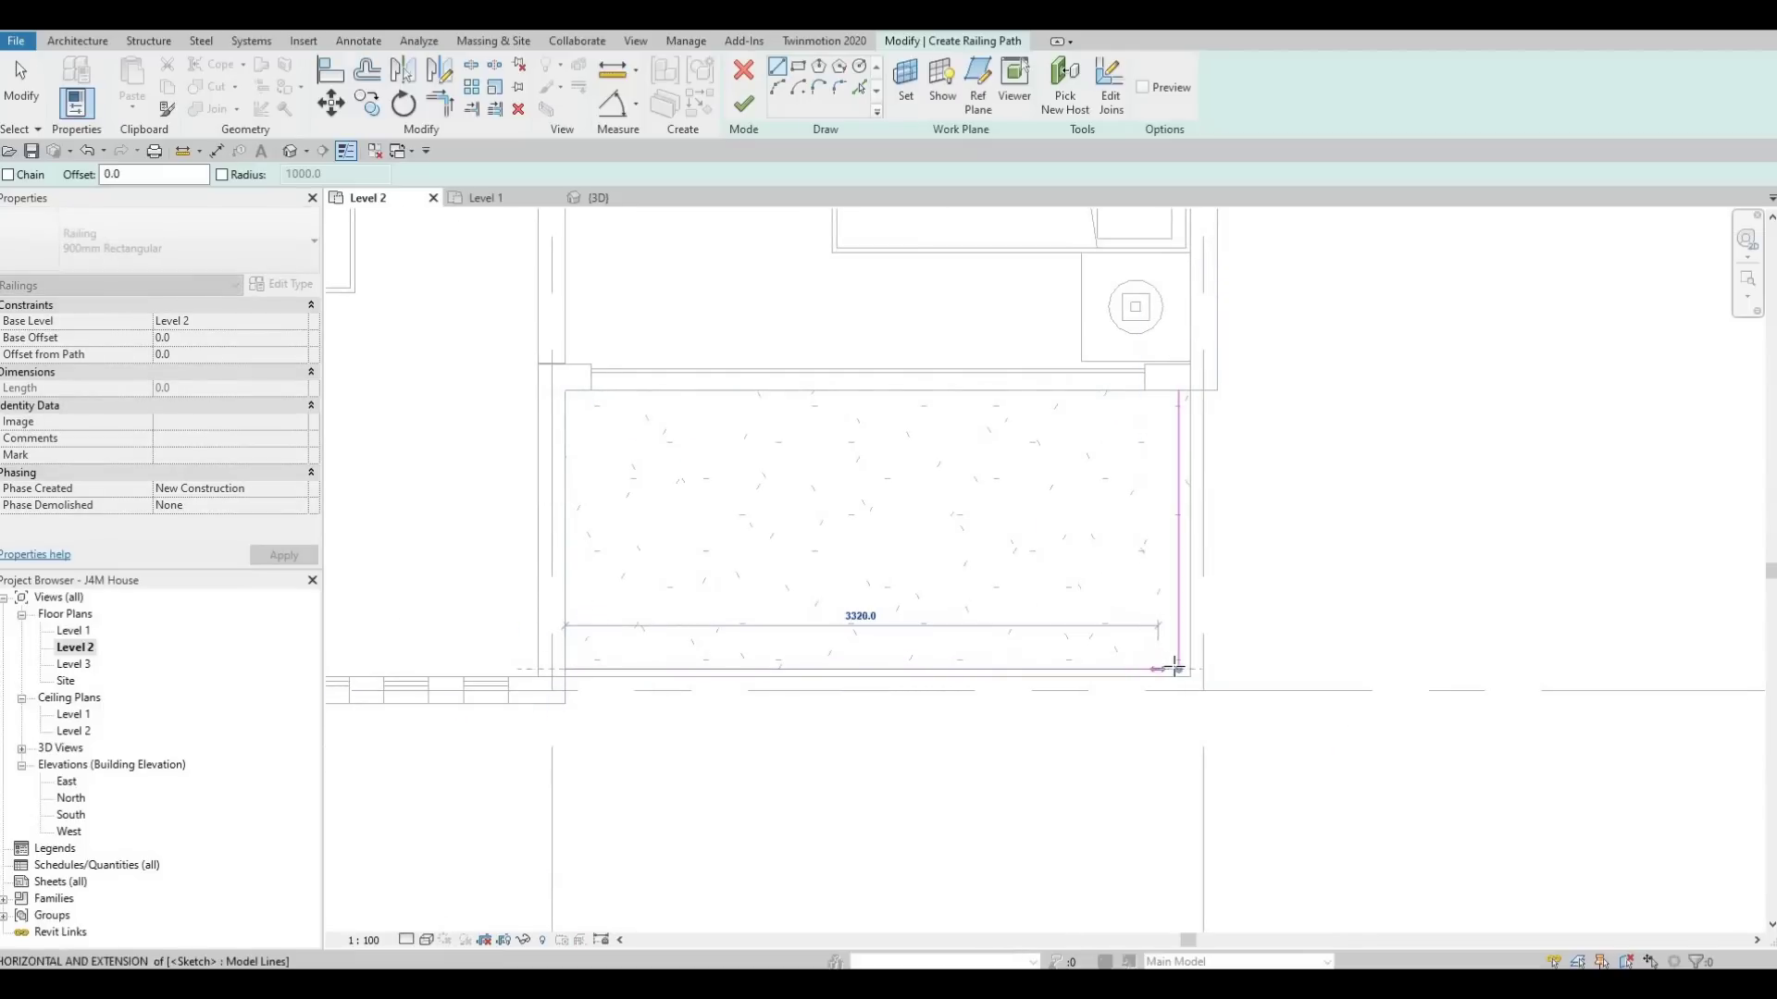
left_click(1178, 669)
key("Escape")
key("Escape")
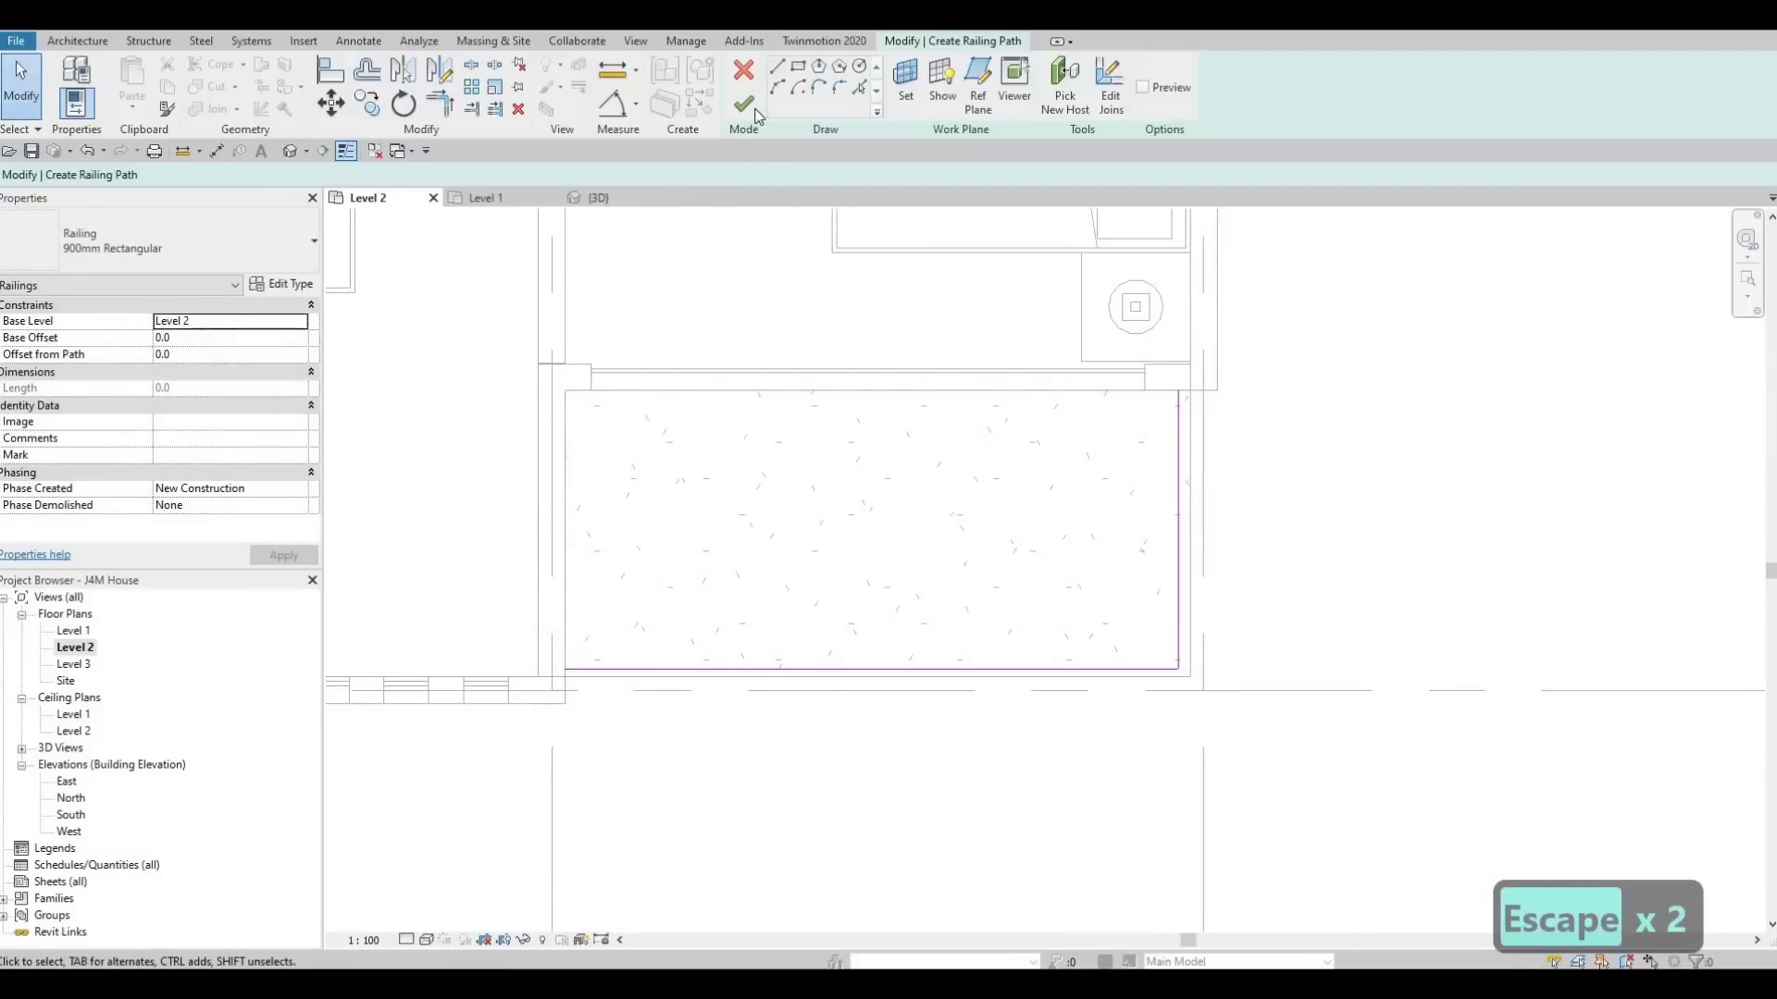
left_click(743, 102)
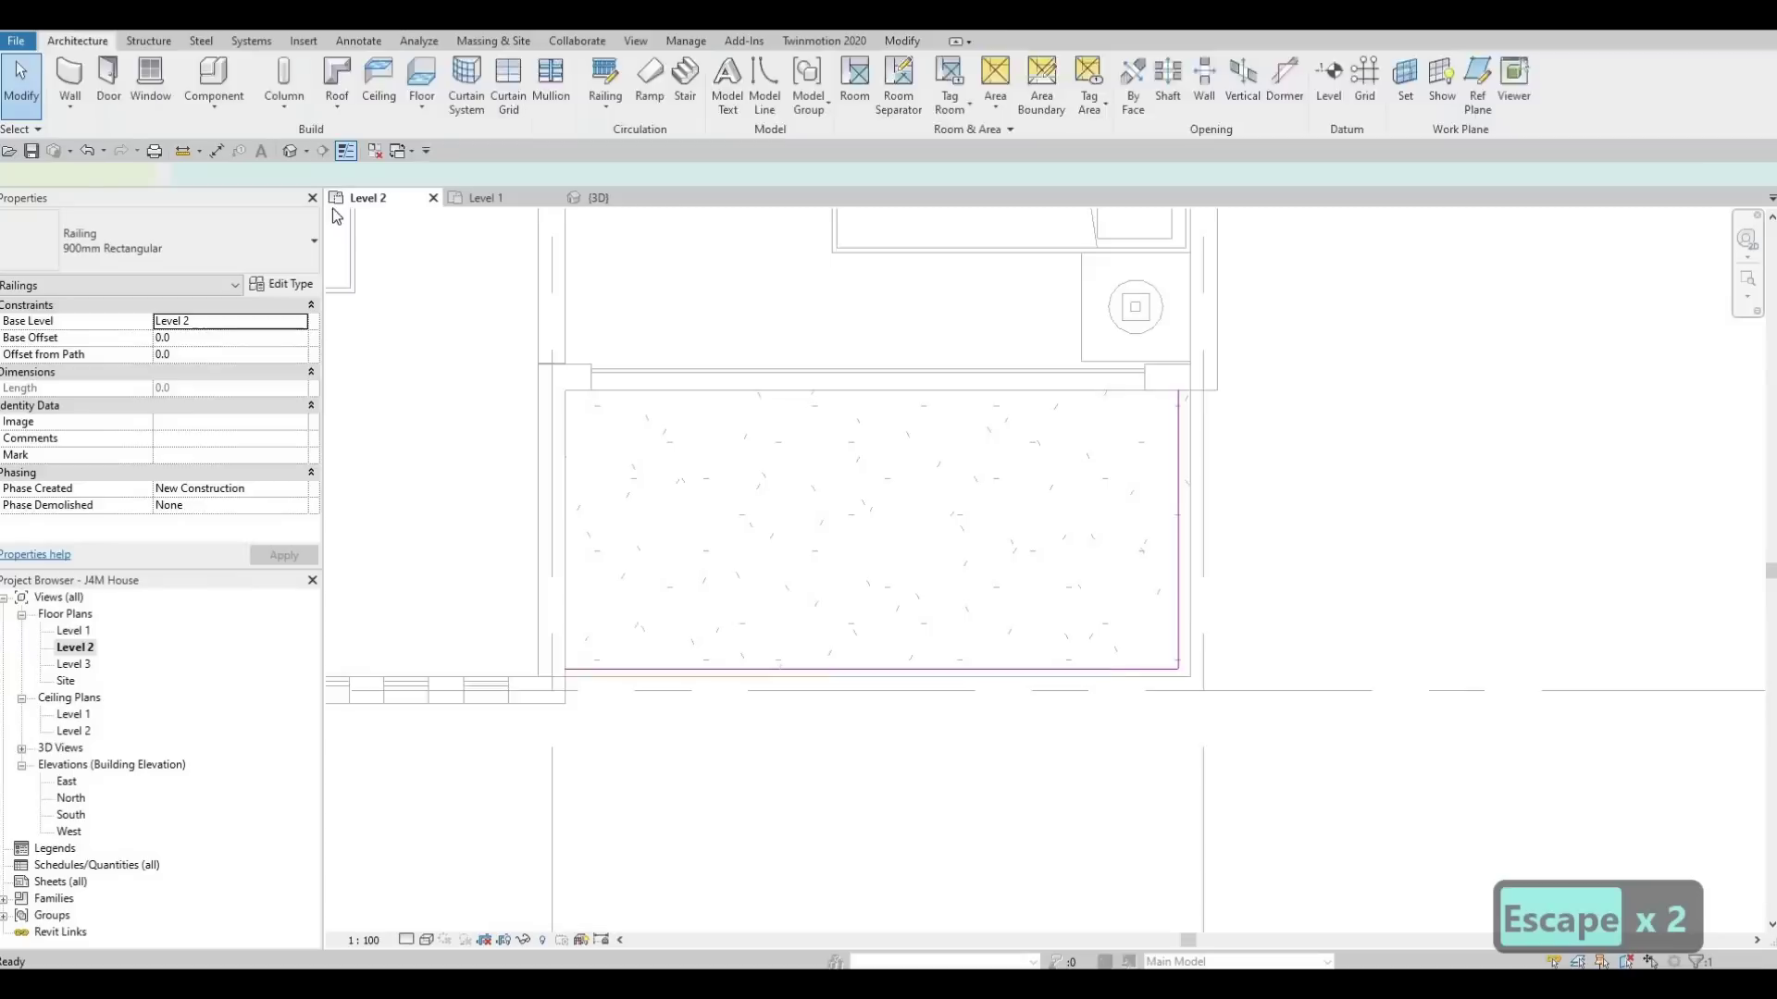
Examine the new railings on the front and rear balconies in the 3D view.
left_click(289, 151)
middle_click_drag(867, 460, 639, 442, "shift")
scroll(1168, 472, "up", 5)
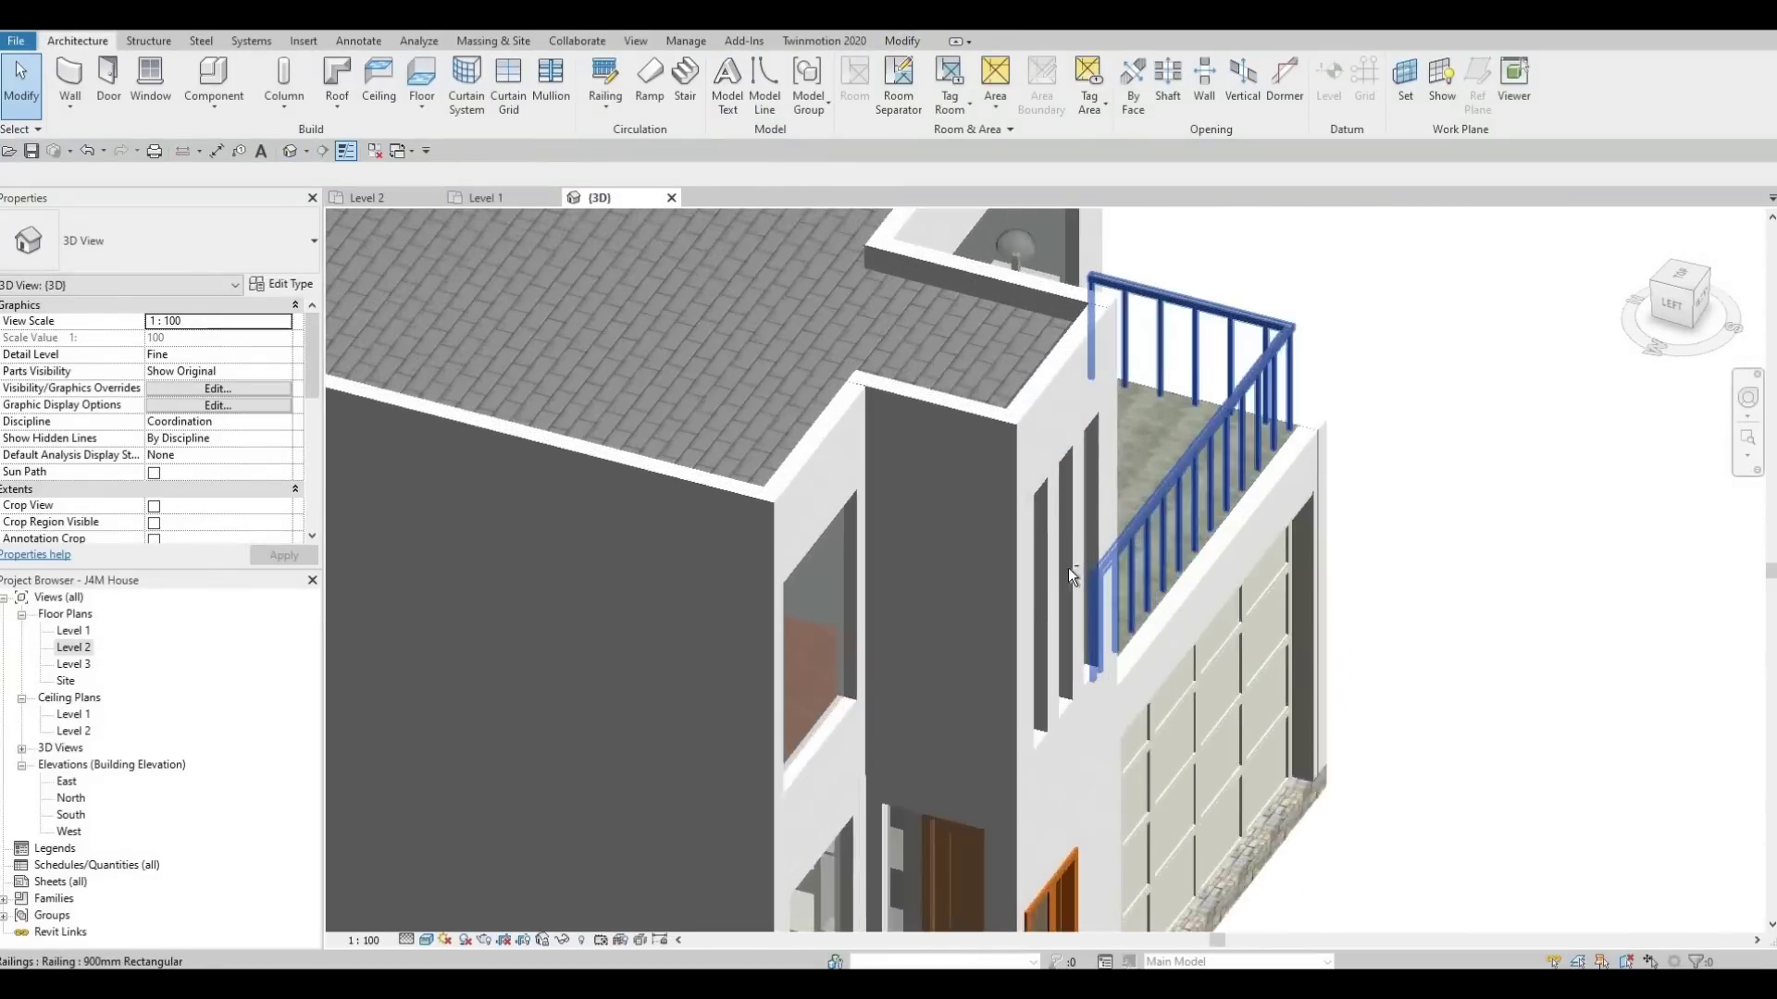
middle_click_drag(1109, 477, 1046, 504, "shift")
middle_click_drag(1045, 504, 1185, 430)
scroll(1184, 430, "down", 5)
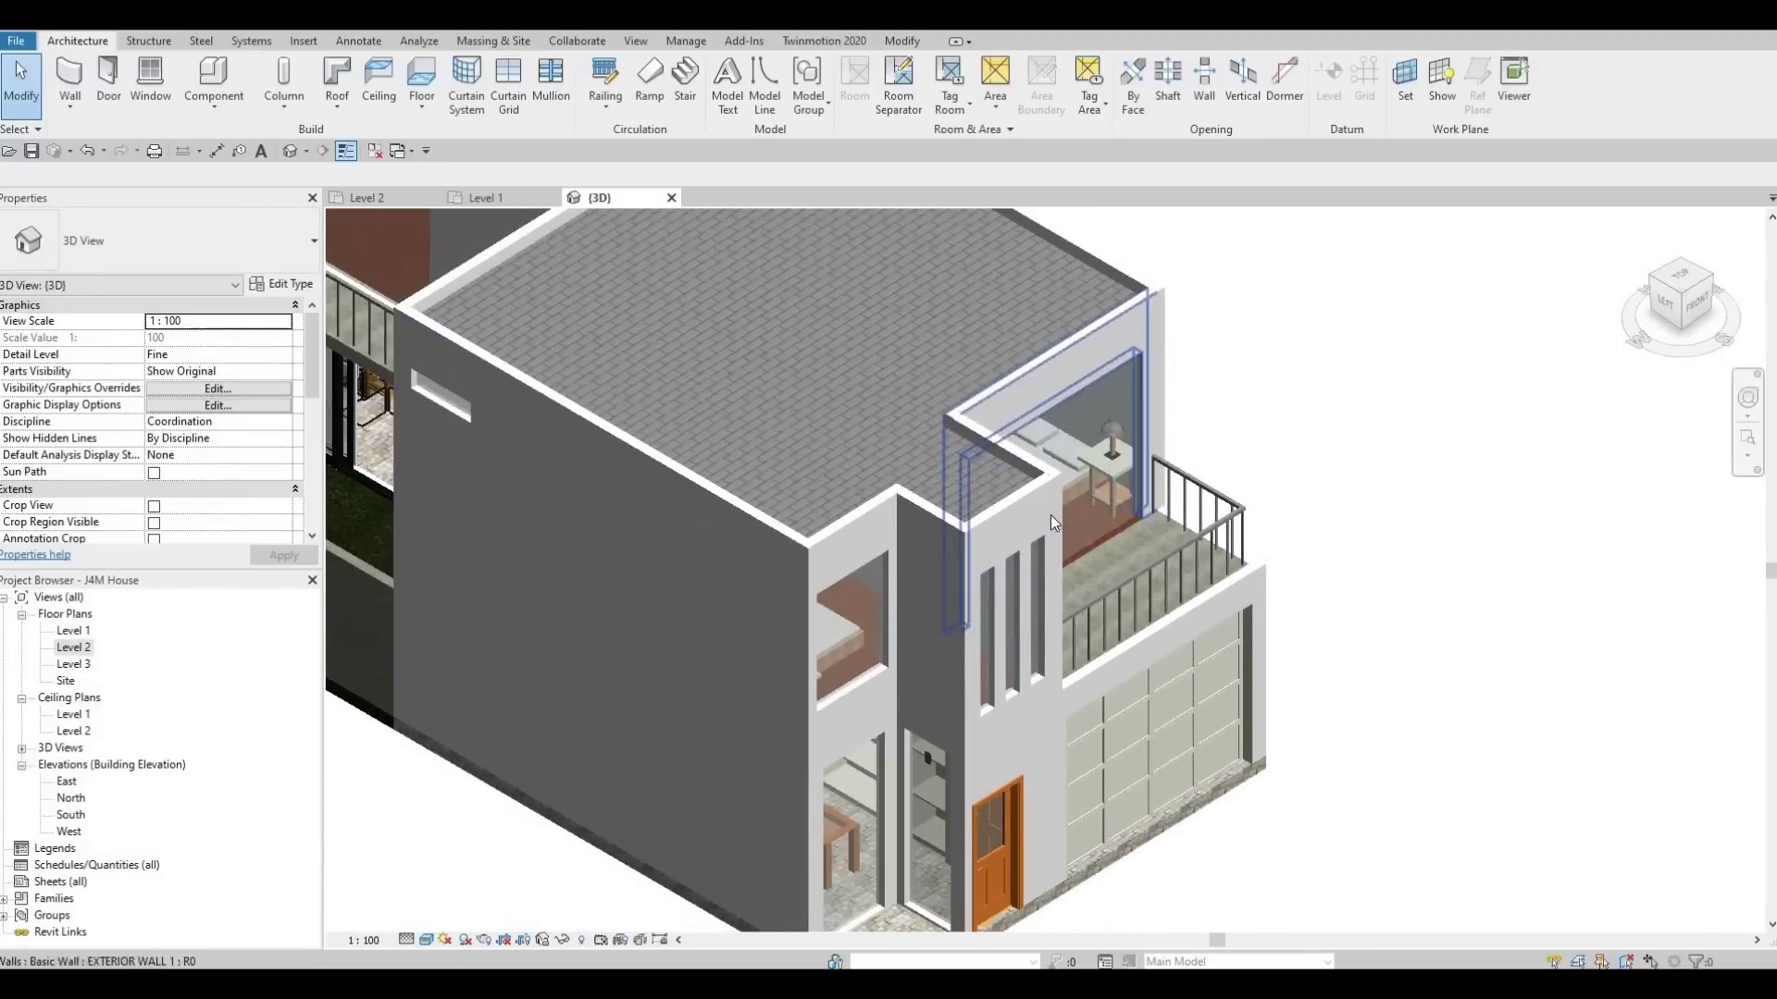
middle_click_drag(1051, 555, 1101, 523)
middle_click_drag(1101, 523, 942, 476, "shift")
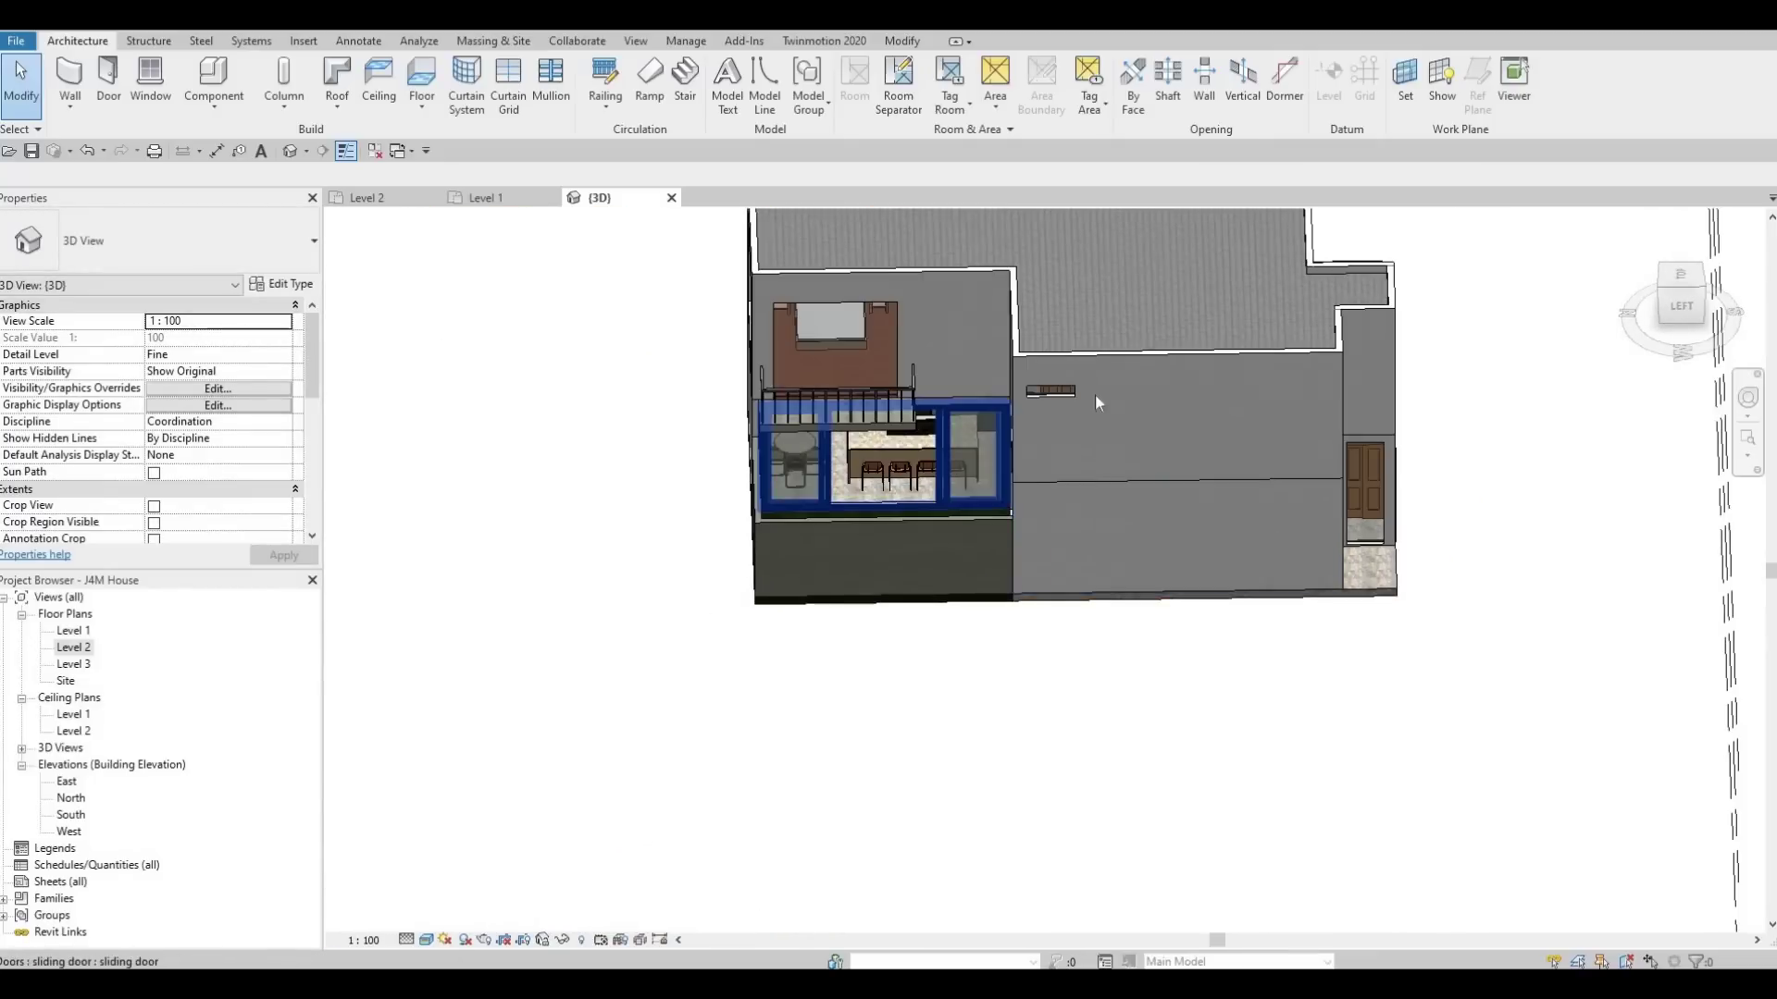
middle_click_drag(1073, 391, 818, 381, "shift")
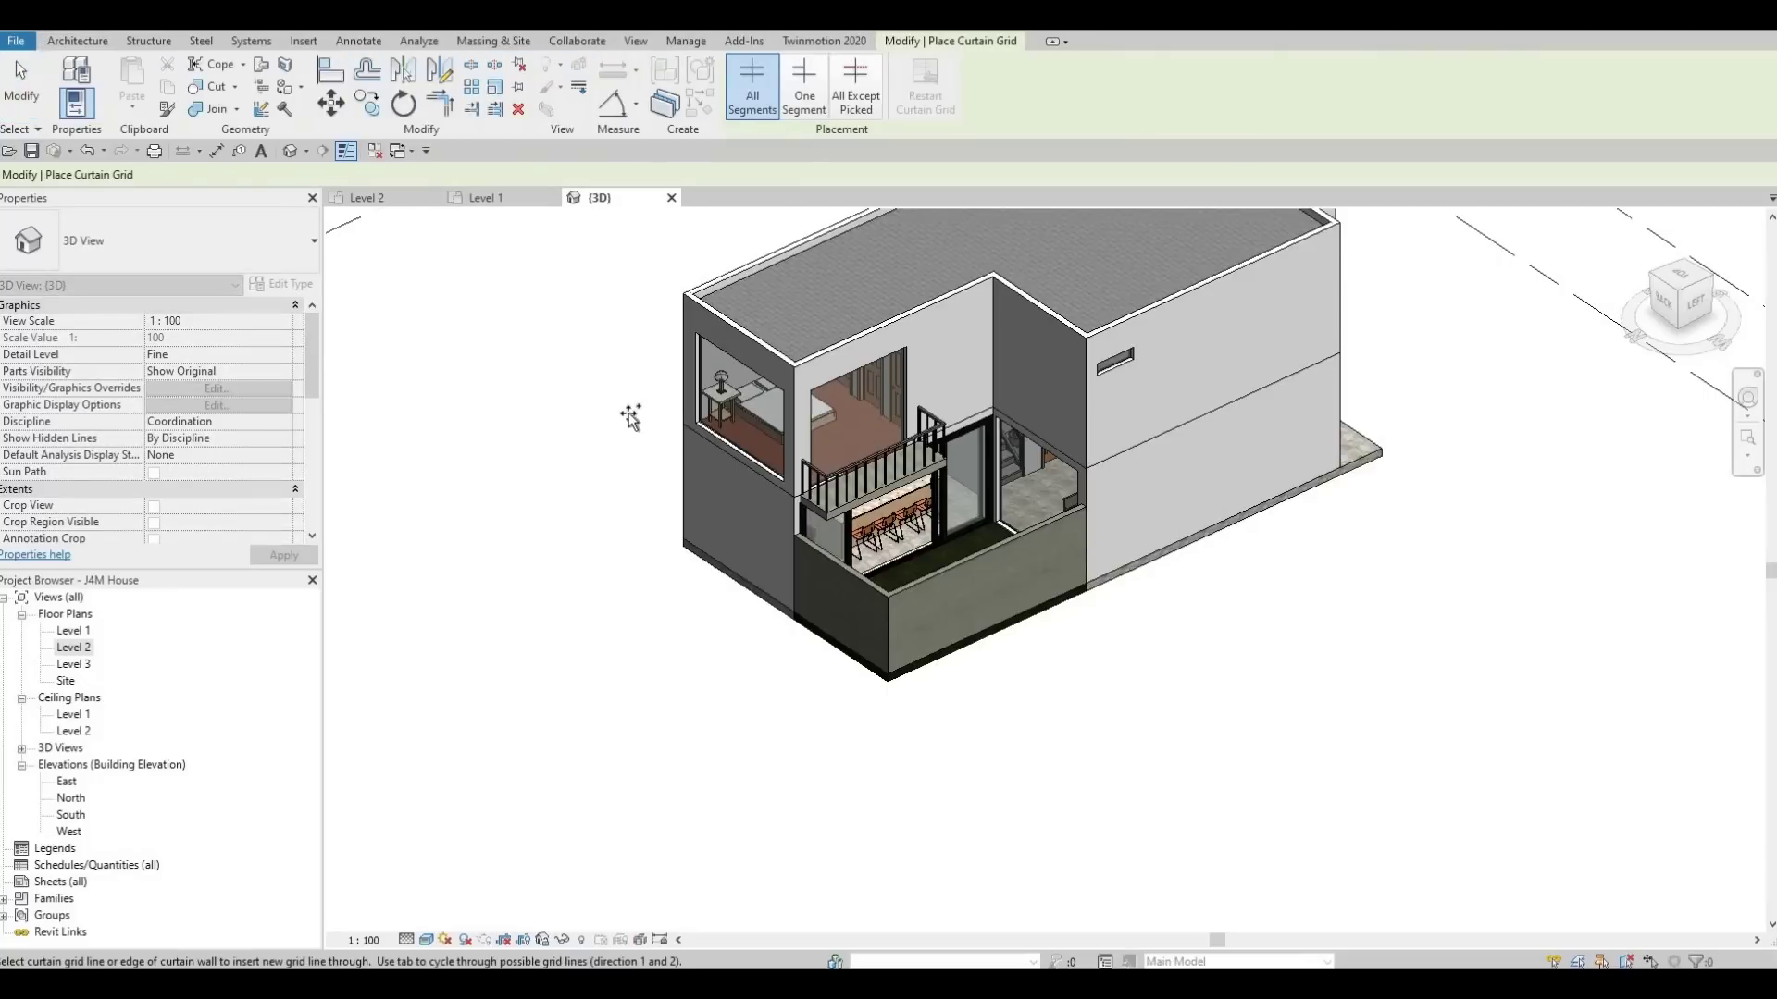
Place a horizontal curtain grid line 600 mm below the top of the upper-floor rear bedroom window.
middle_click_drag(712, 385, 654, 363, "shift")
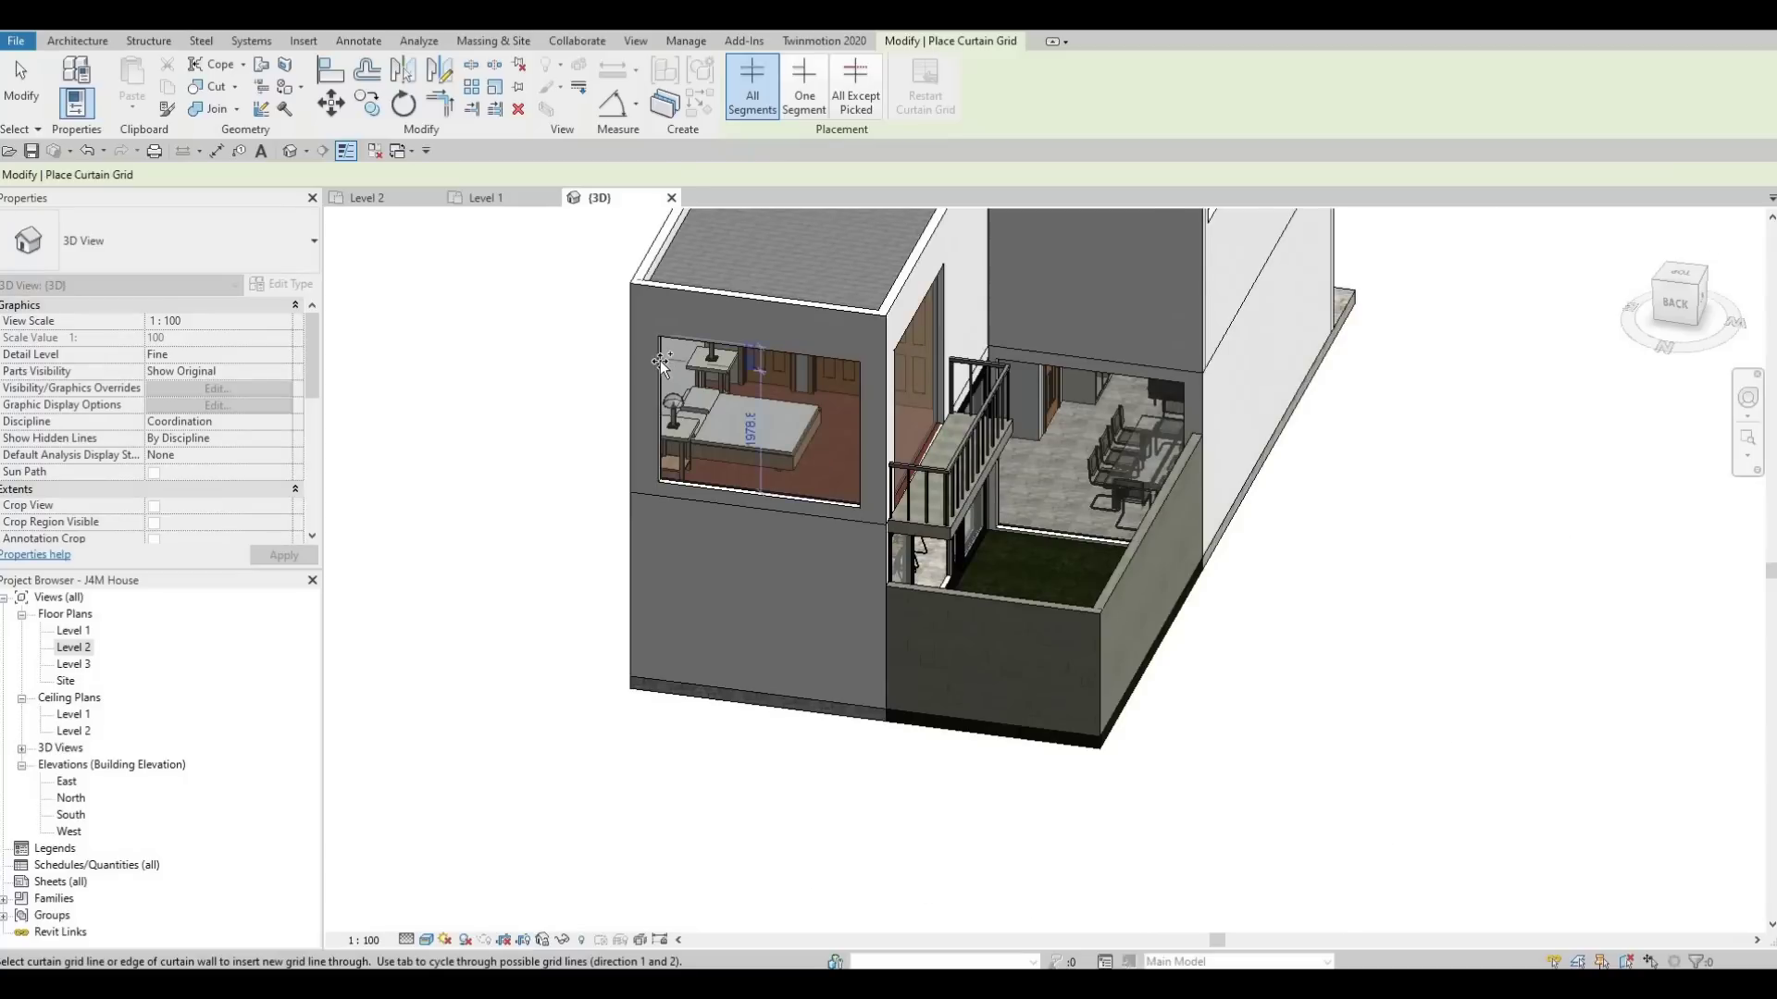
scroll(659, 359, "up", 3)
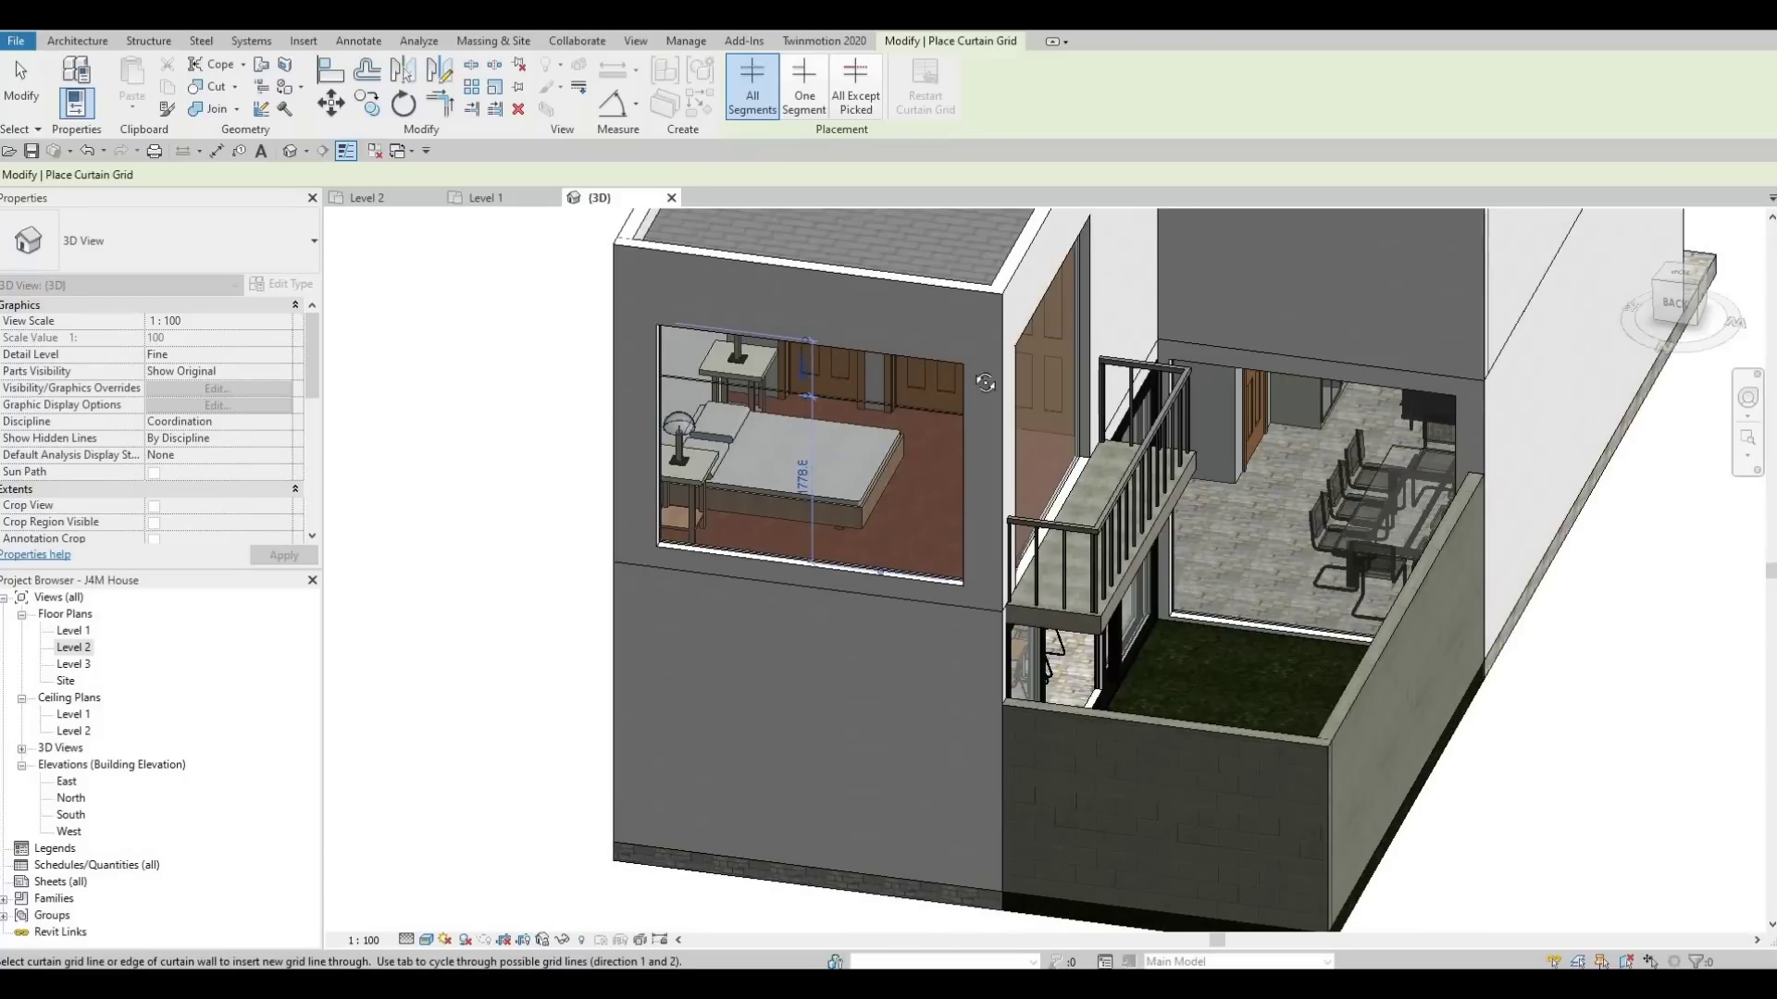
middle_click_drag(818, 370, 826, 339, "shift")
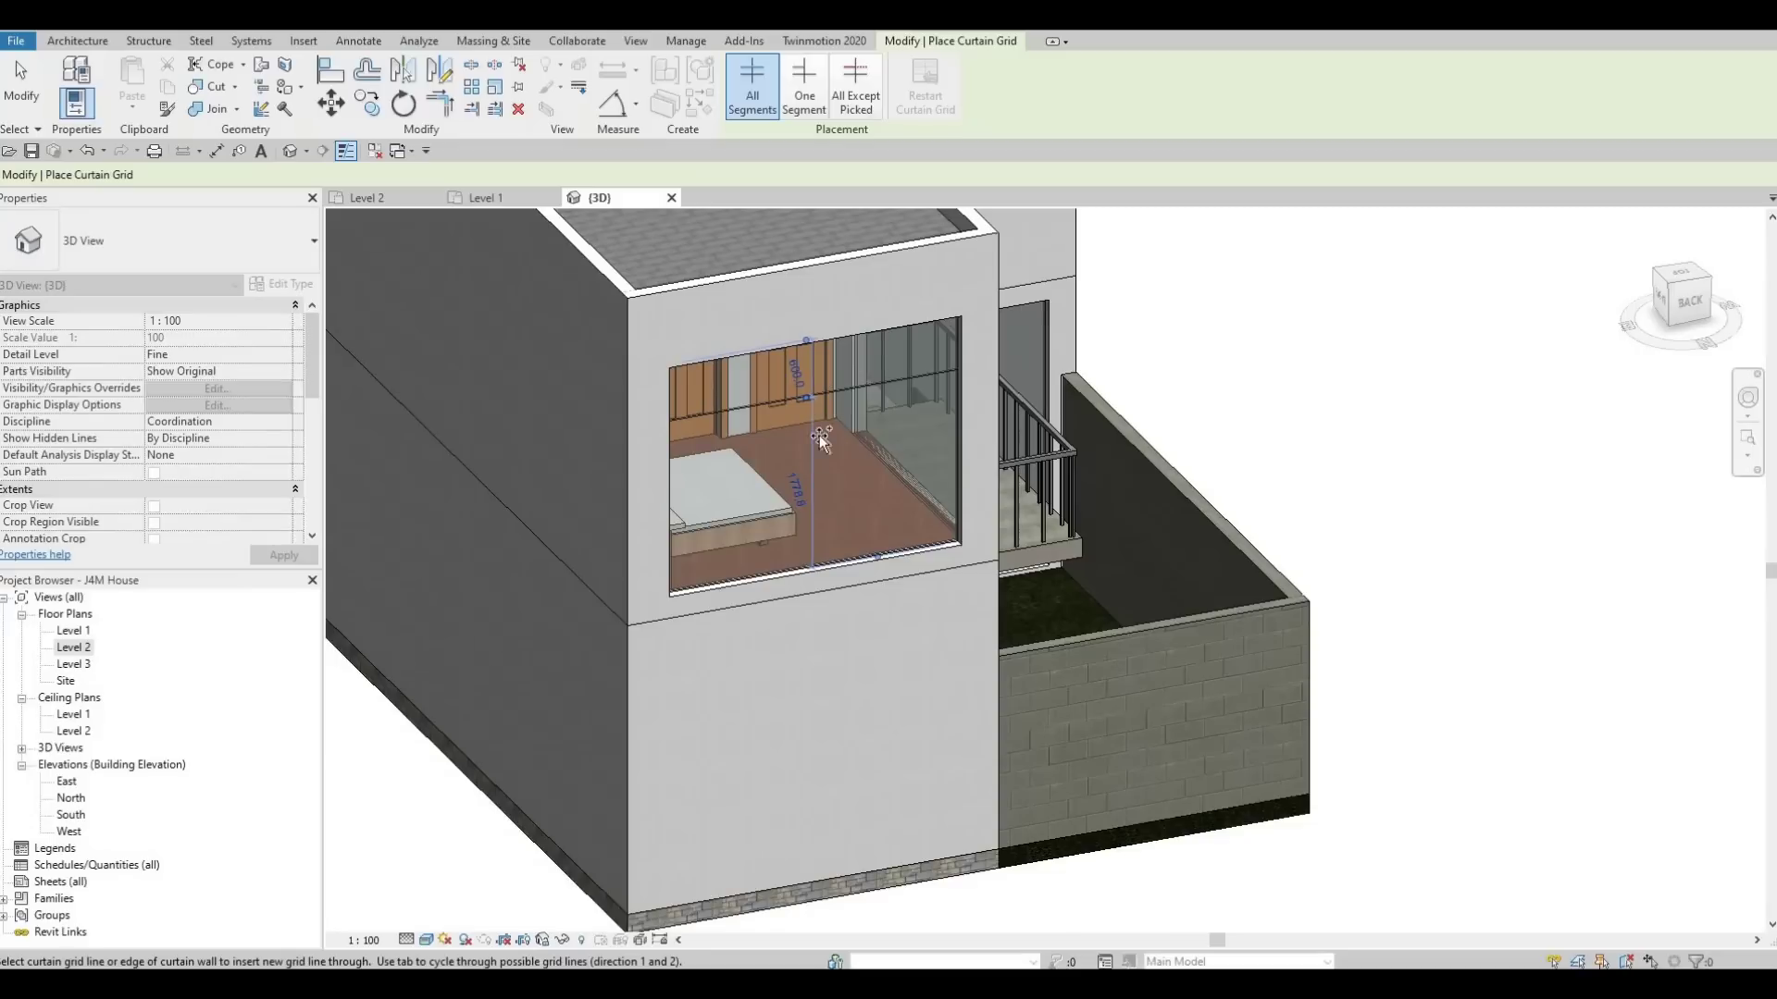
Divide the rear bedroom window into four equal bays with vertical curtain grid lines at its midpoint and the midpoints of both halves.
left_click(822, 570)
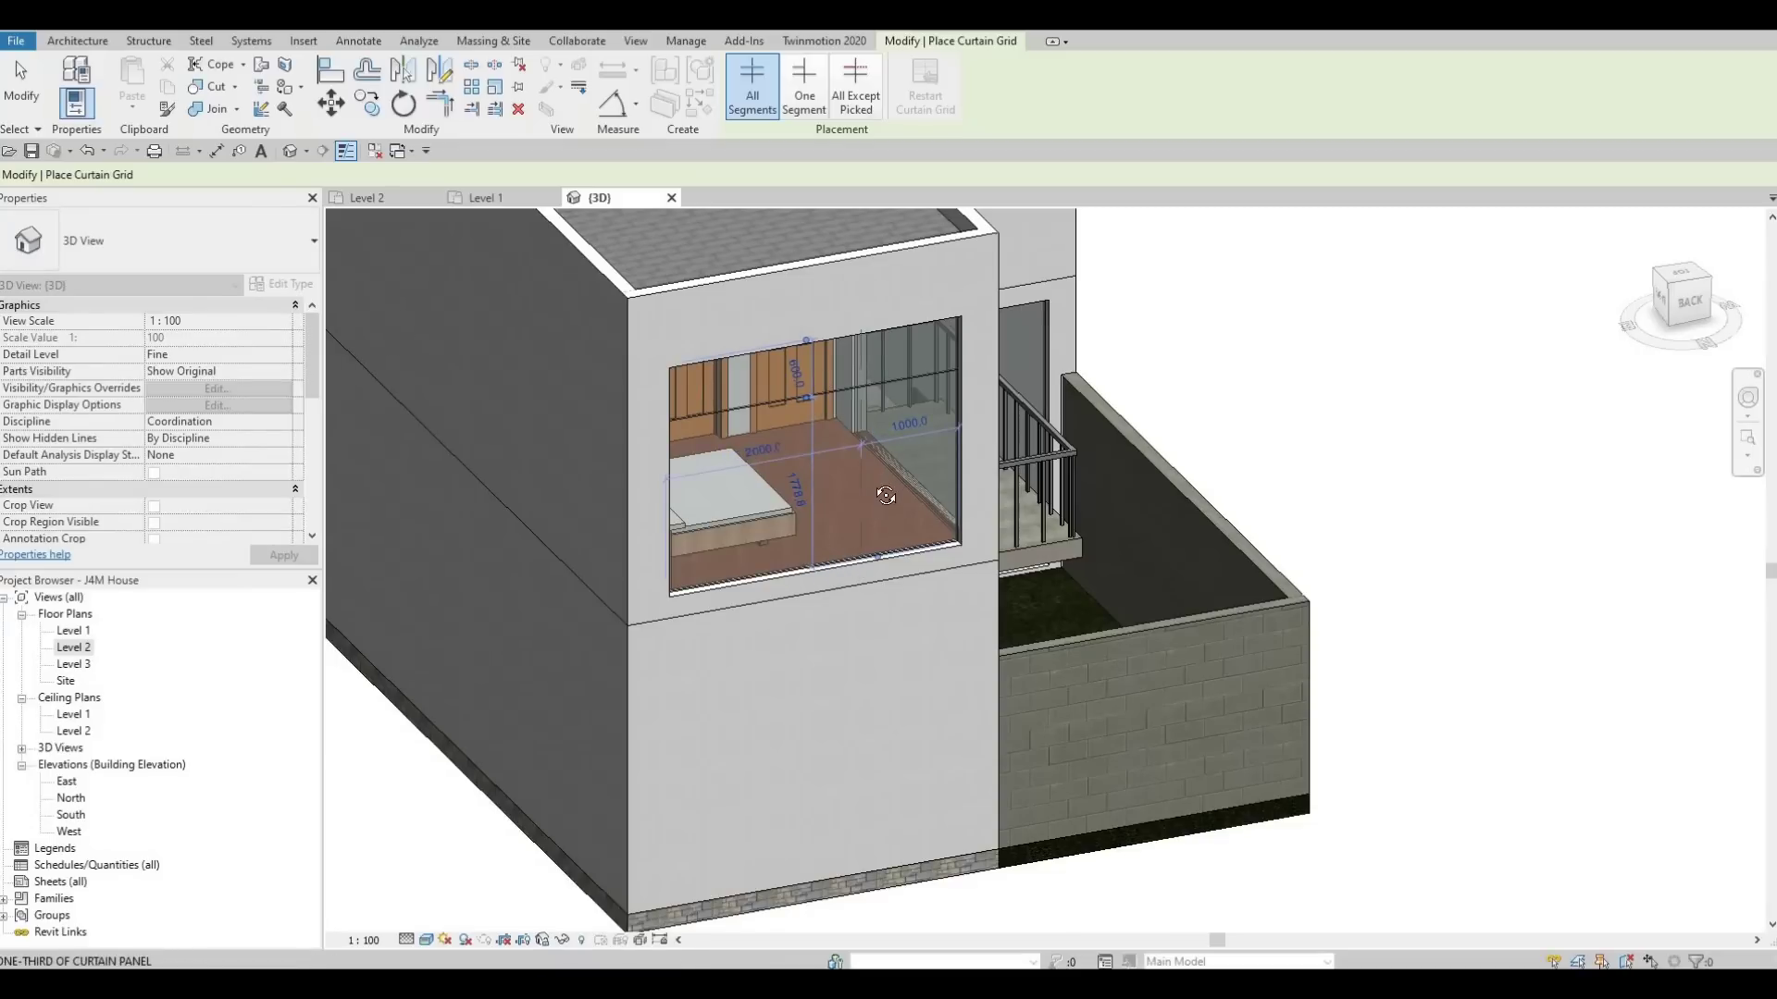
middle_click_drag(839, 564, 828, 585, "shift")
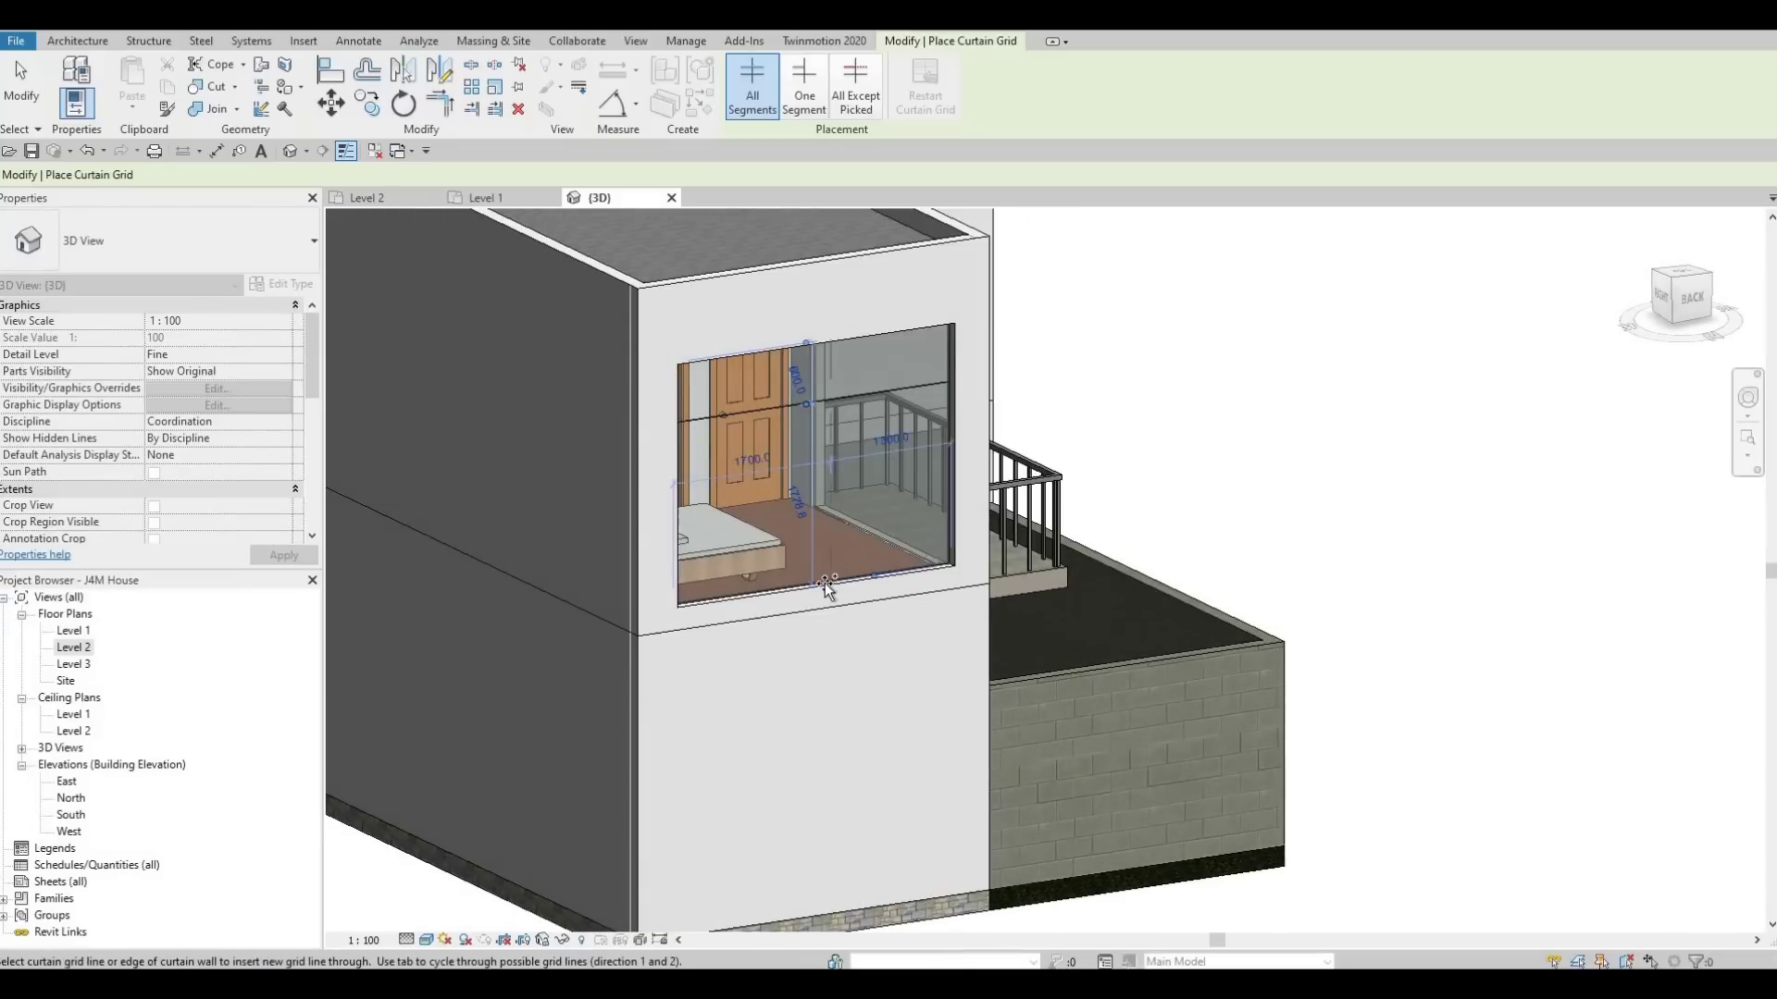
left_click(849, 585)
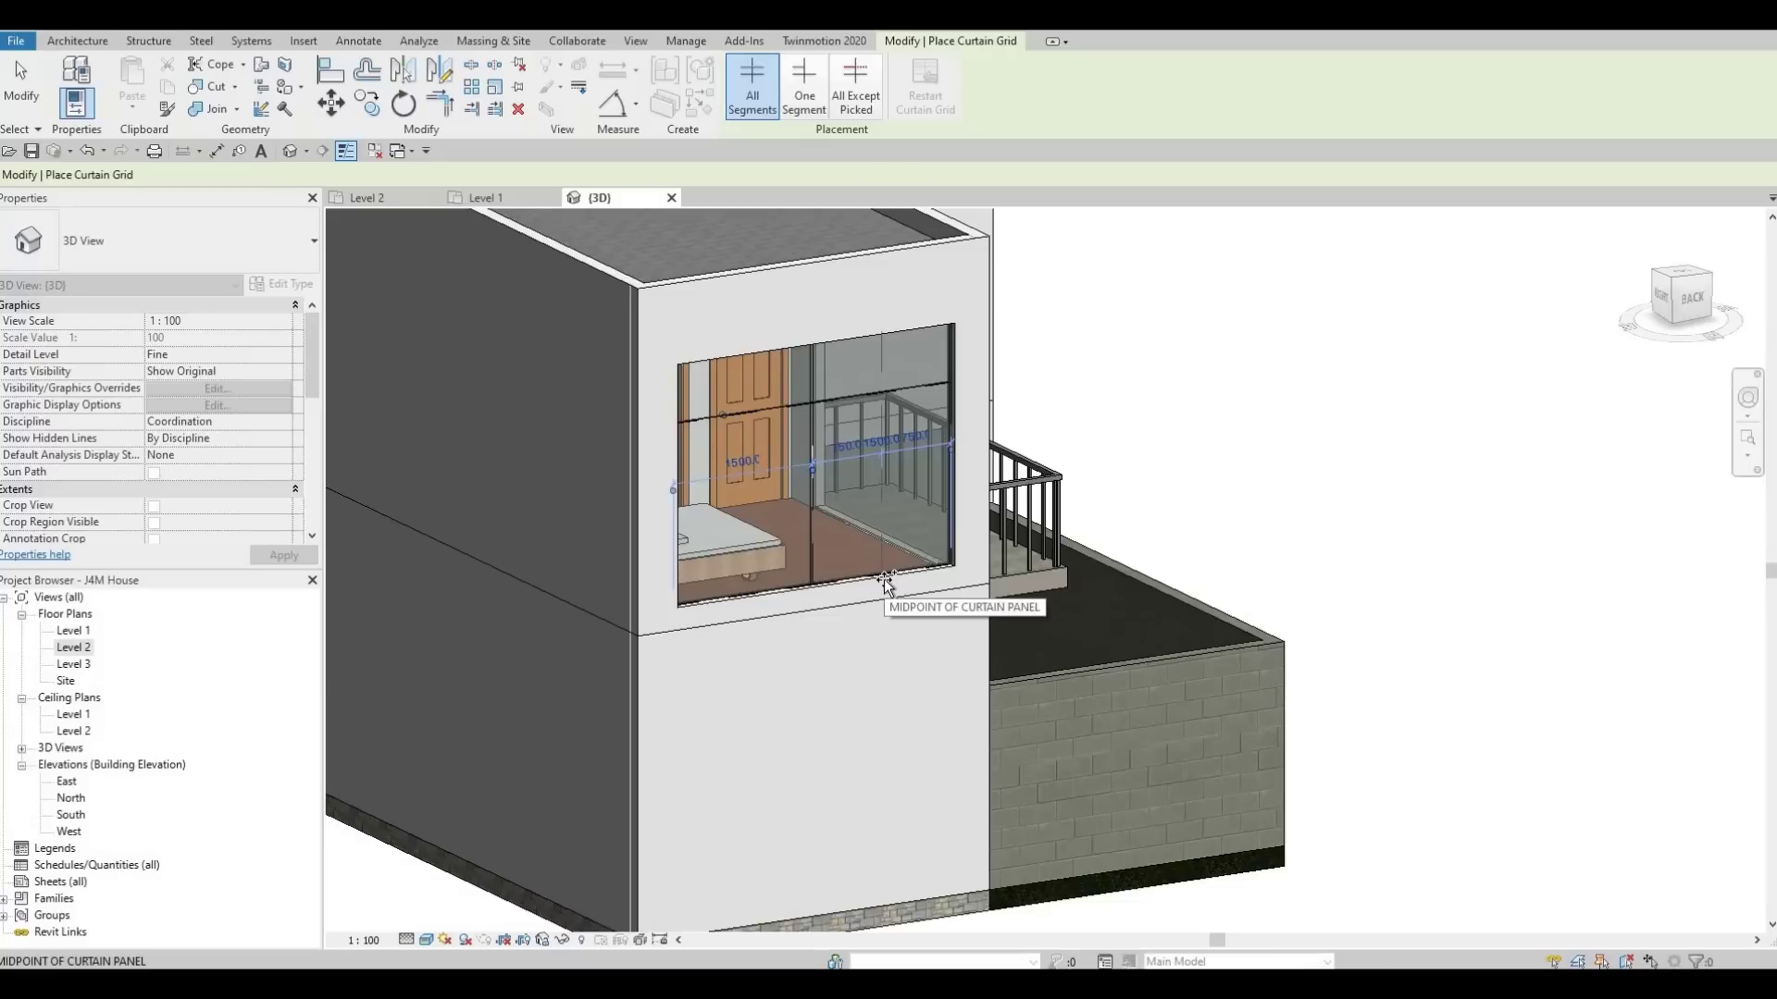
left_click(884, 579)
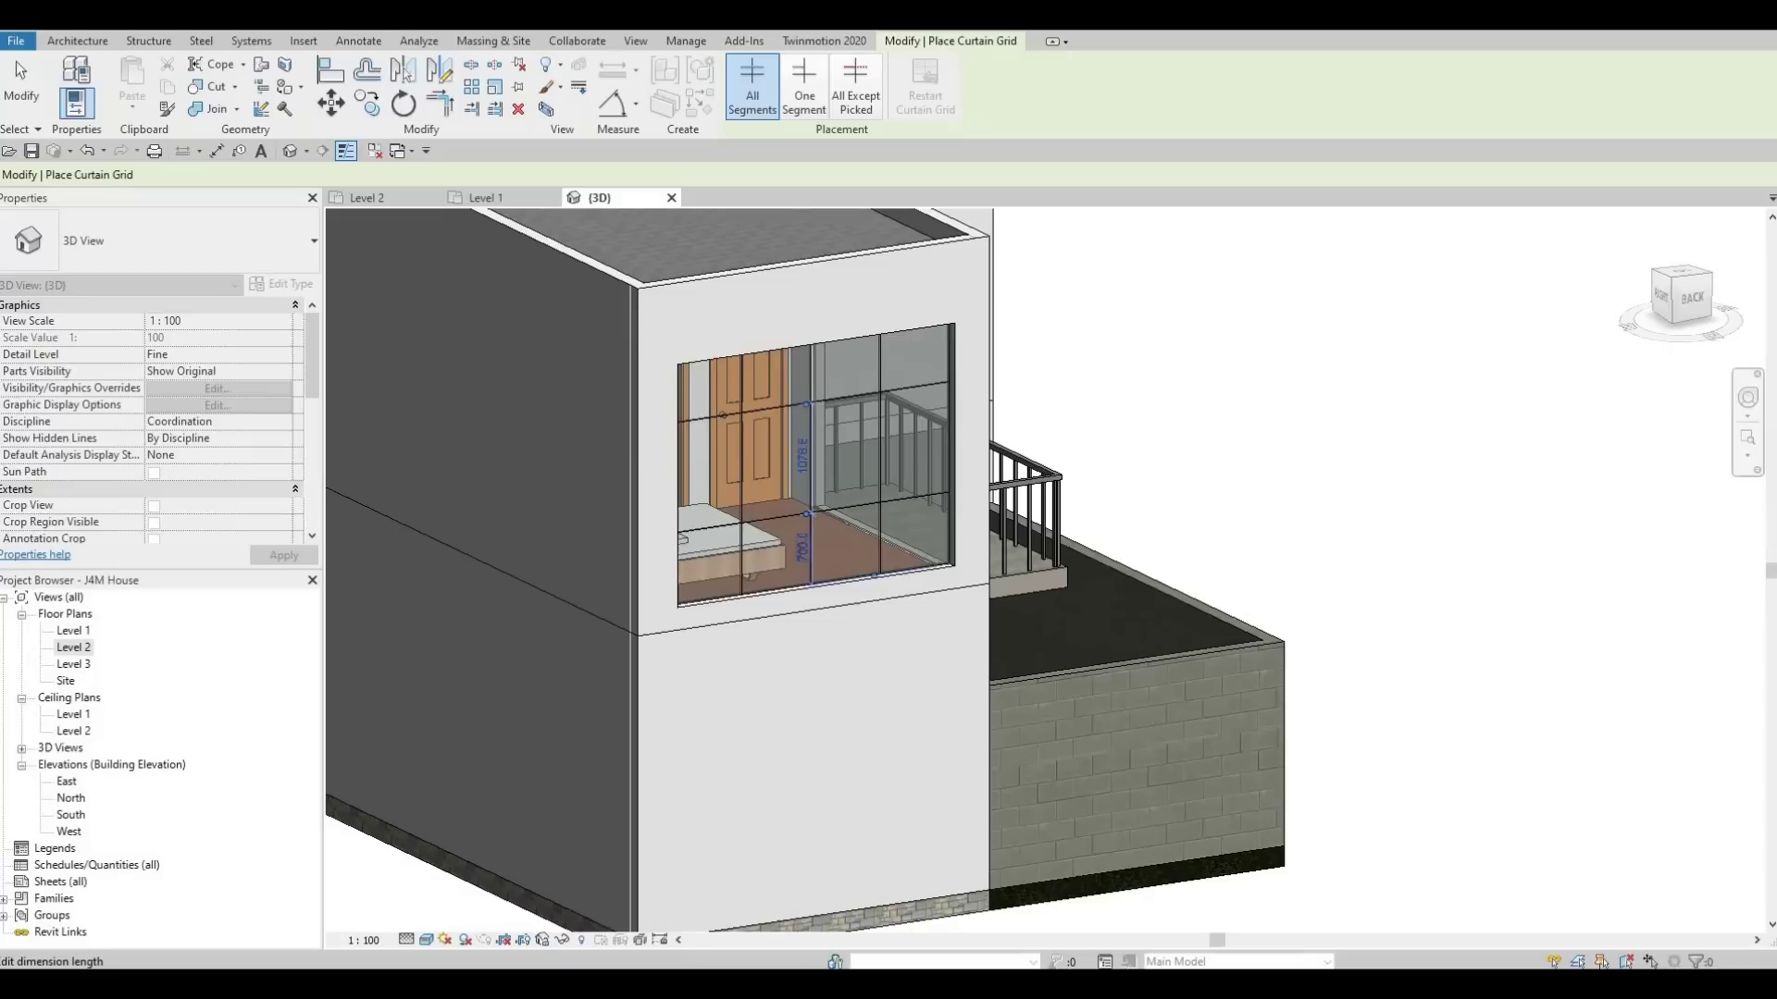
Set the lower horizontal grid line of the rear bedroom window to 600 mm above the bottom edge.
left_click(802, 548)
type("600")
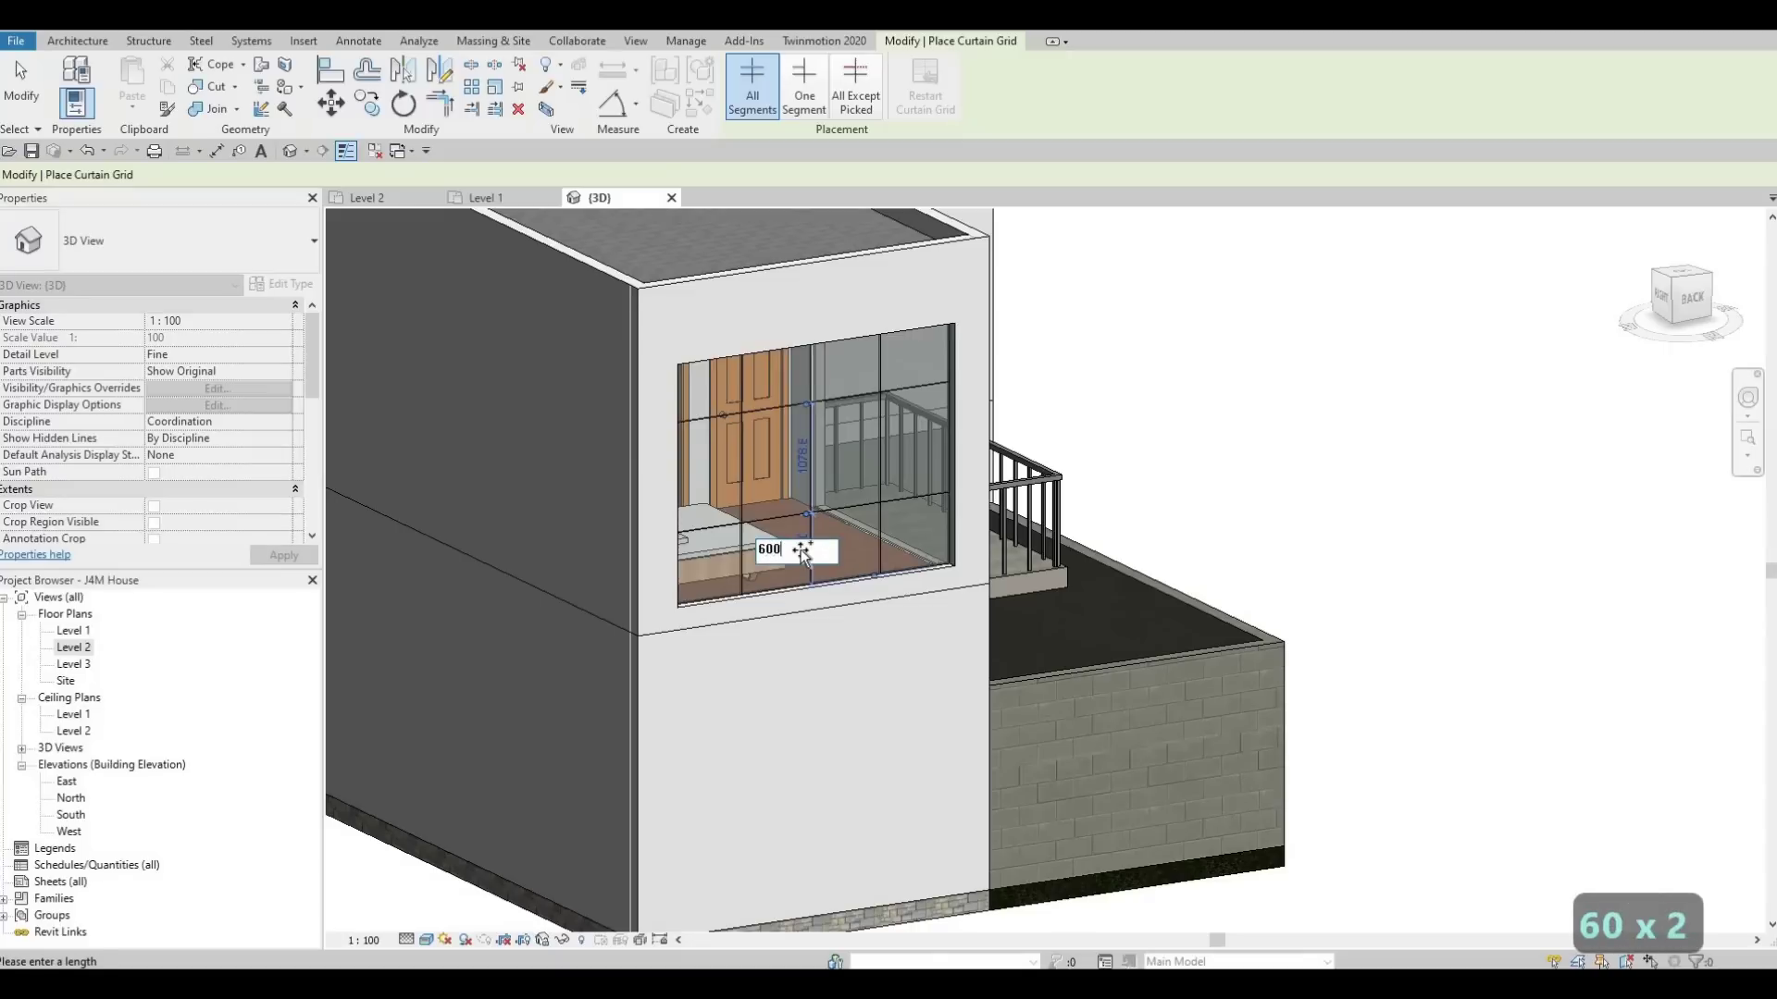
key("Return")
key("Escape")
key("Escape")
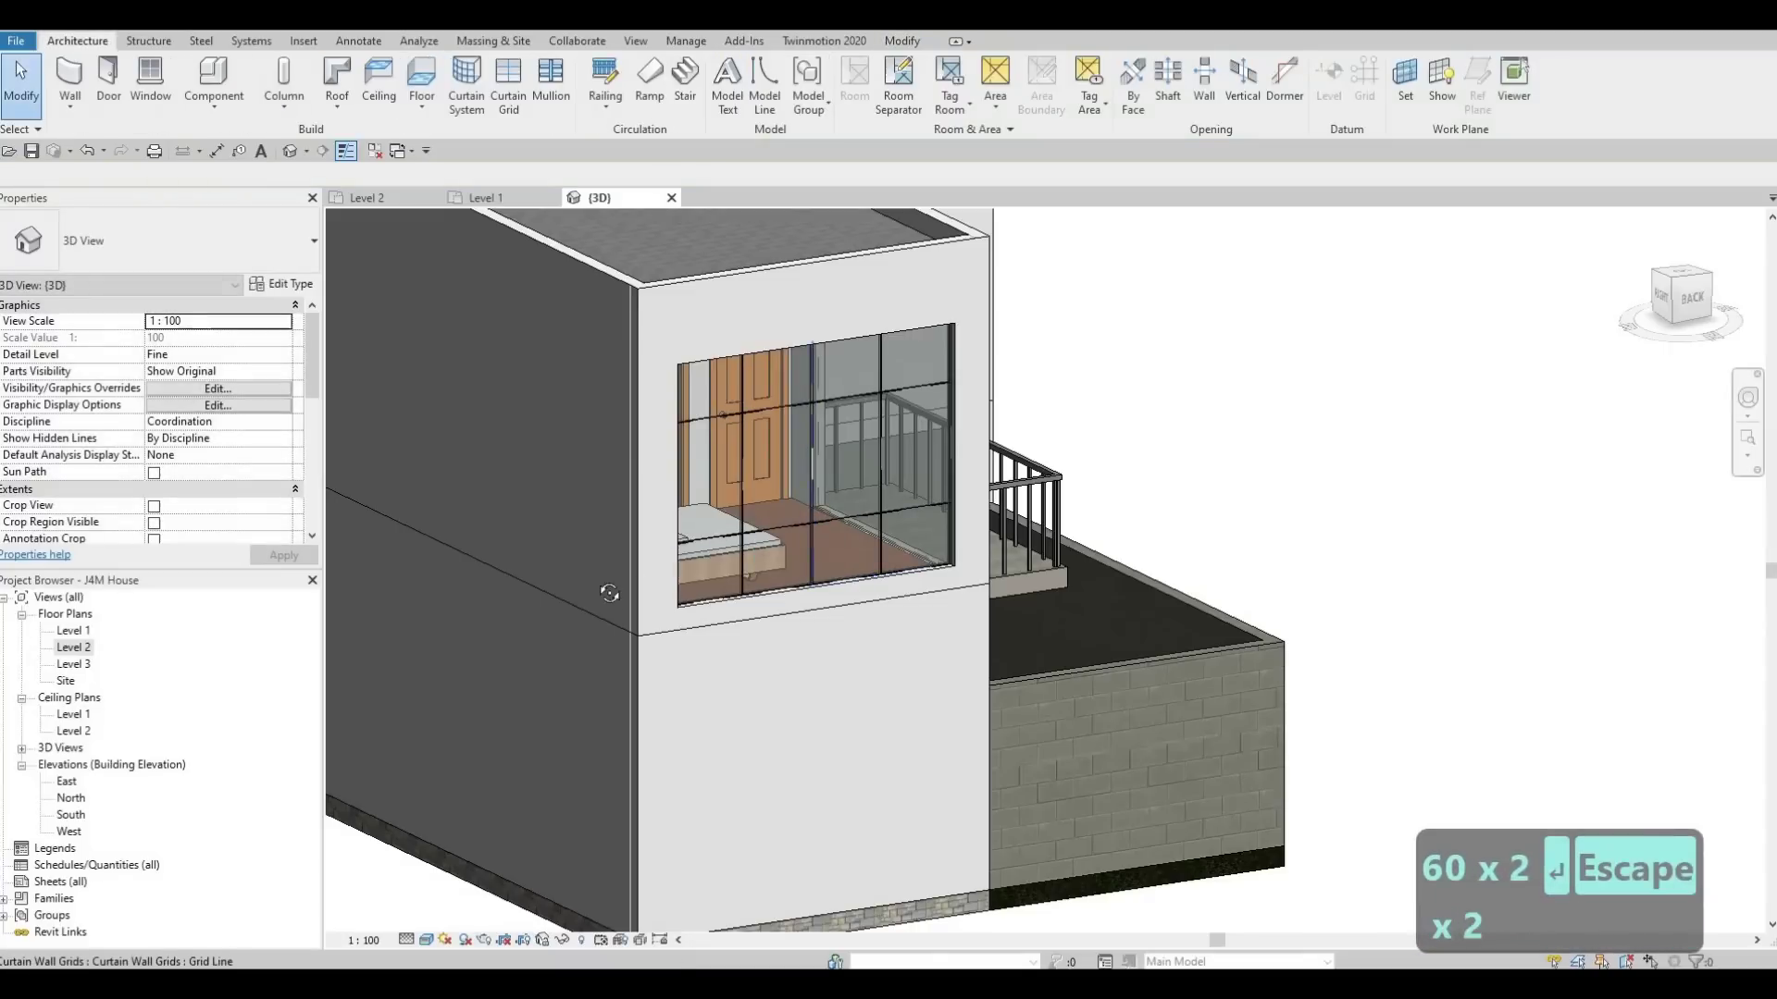
Place two horizontal curtain grid lines across the small upper-floor front window, one in its upper half and one near the bottom.
middle_click_drag(813, 565, 753, 658, "shift")
scroll(727, 632, "down", 5)
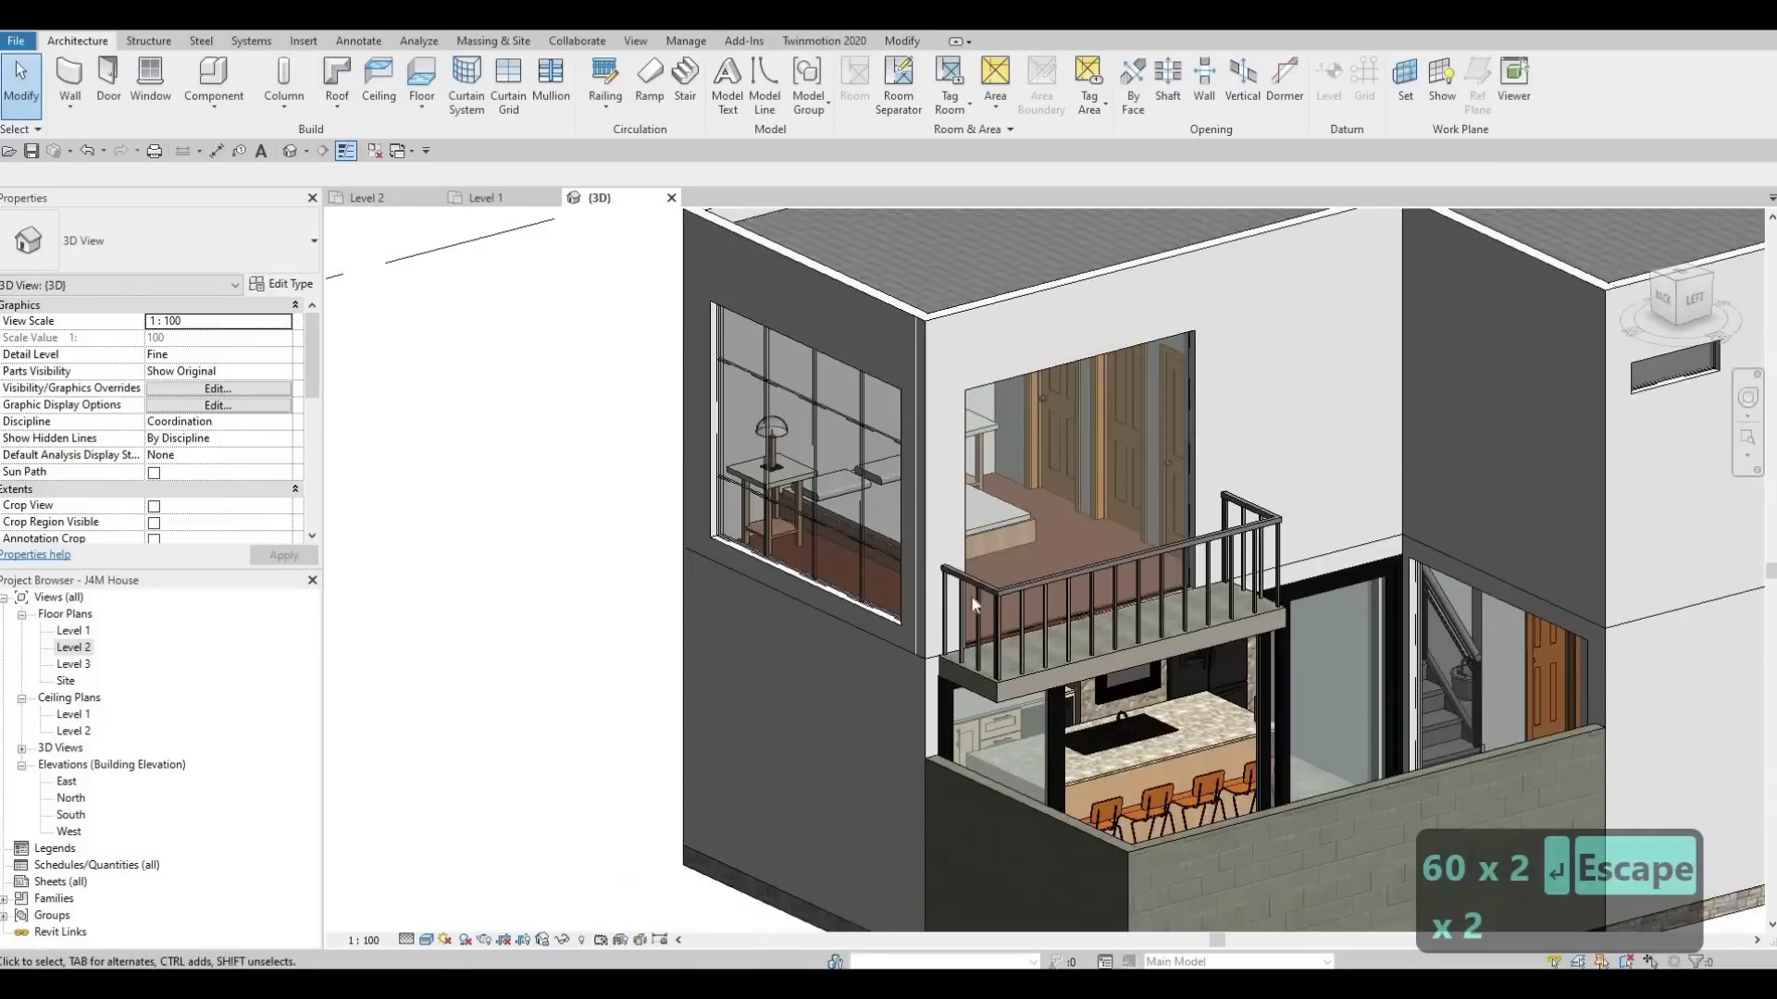
middle_click_drag(969, 596, 703, 470, "shift")
scroll(704, 470, "up", 3)
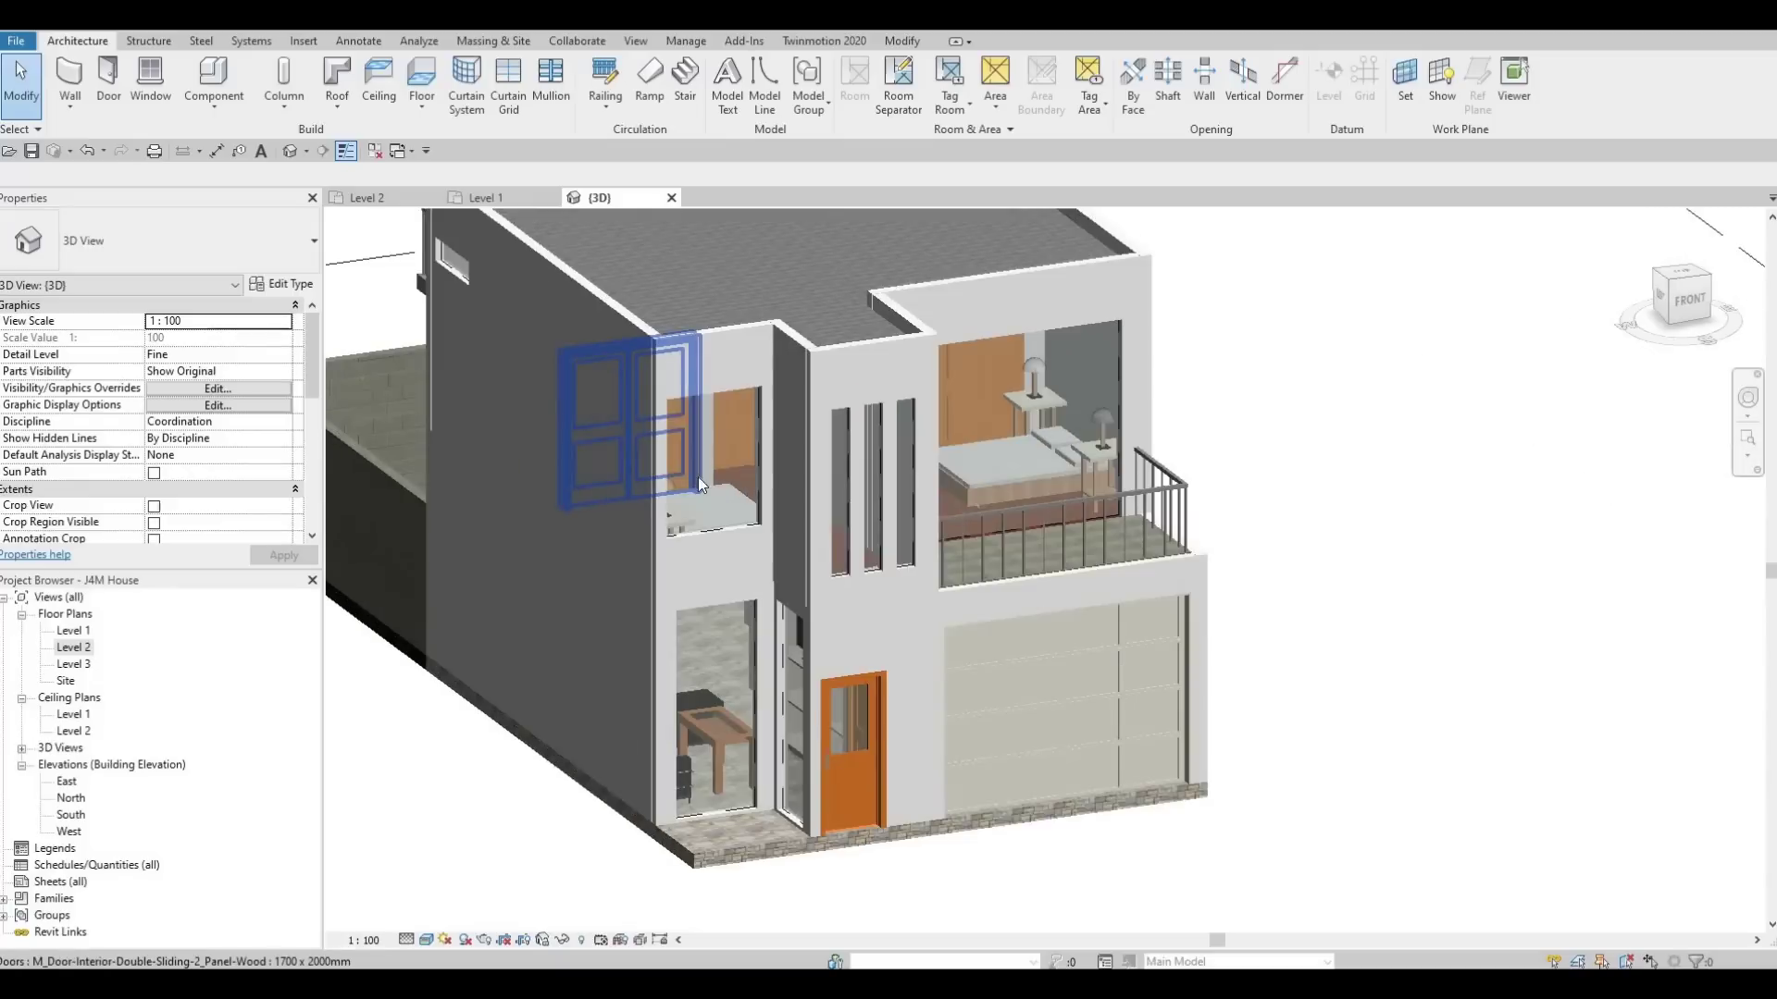
scroll(592, 369, "up", 3)
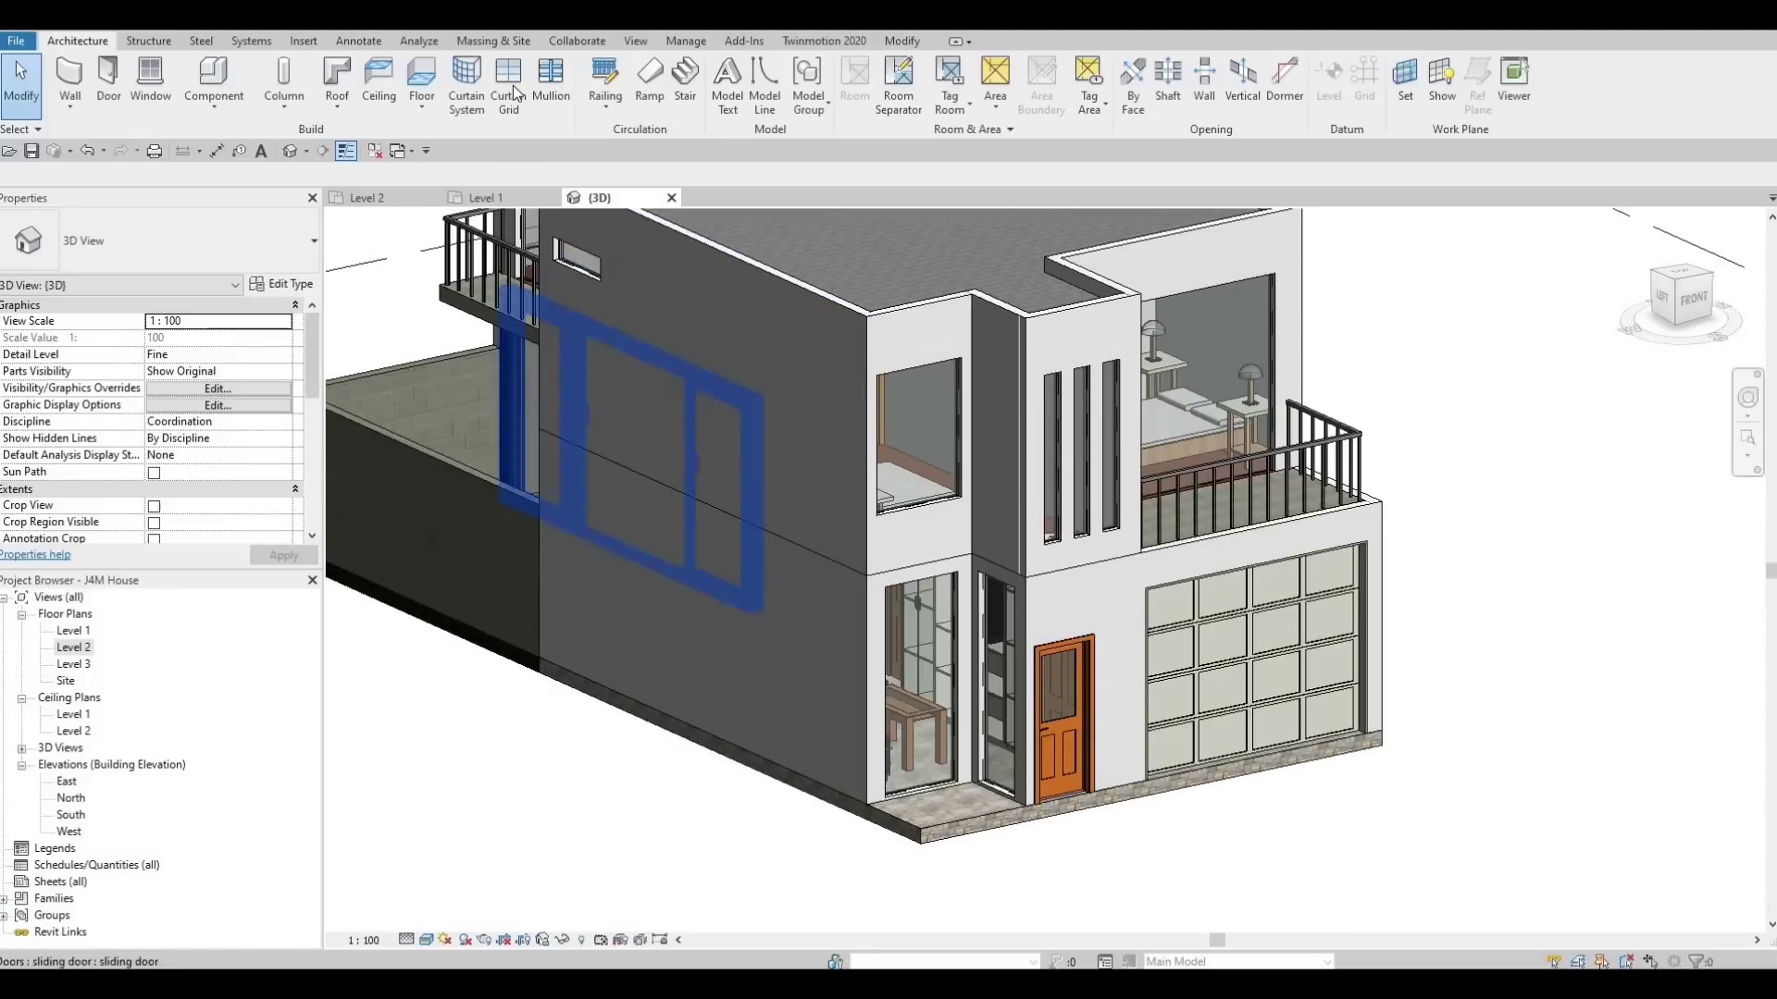
left_click(508, 83)
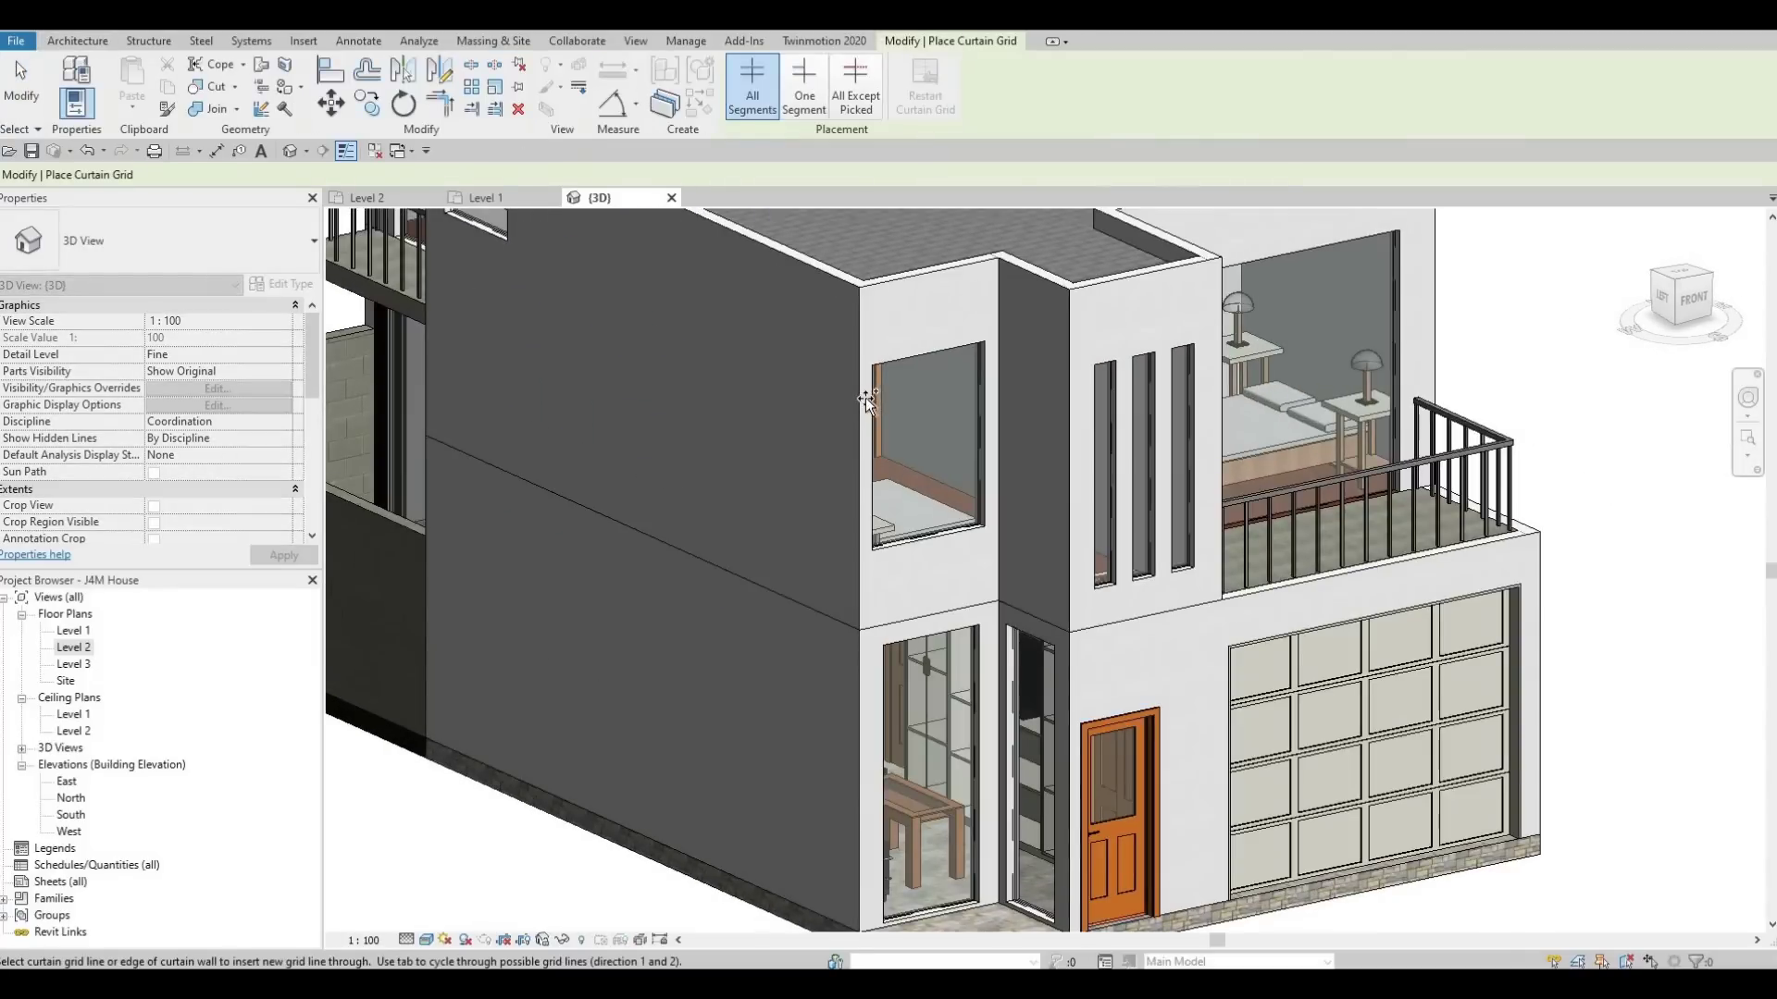
left_click(980, 407)
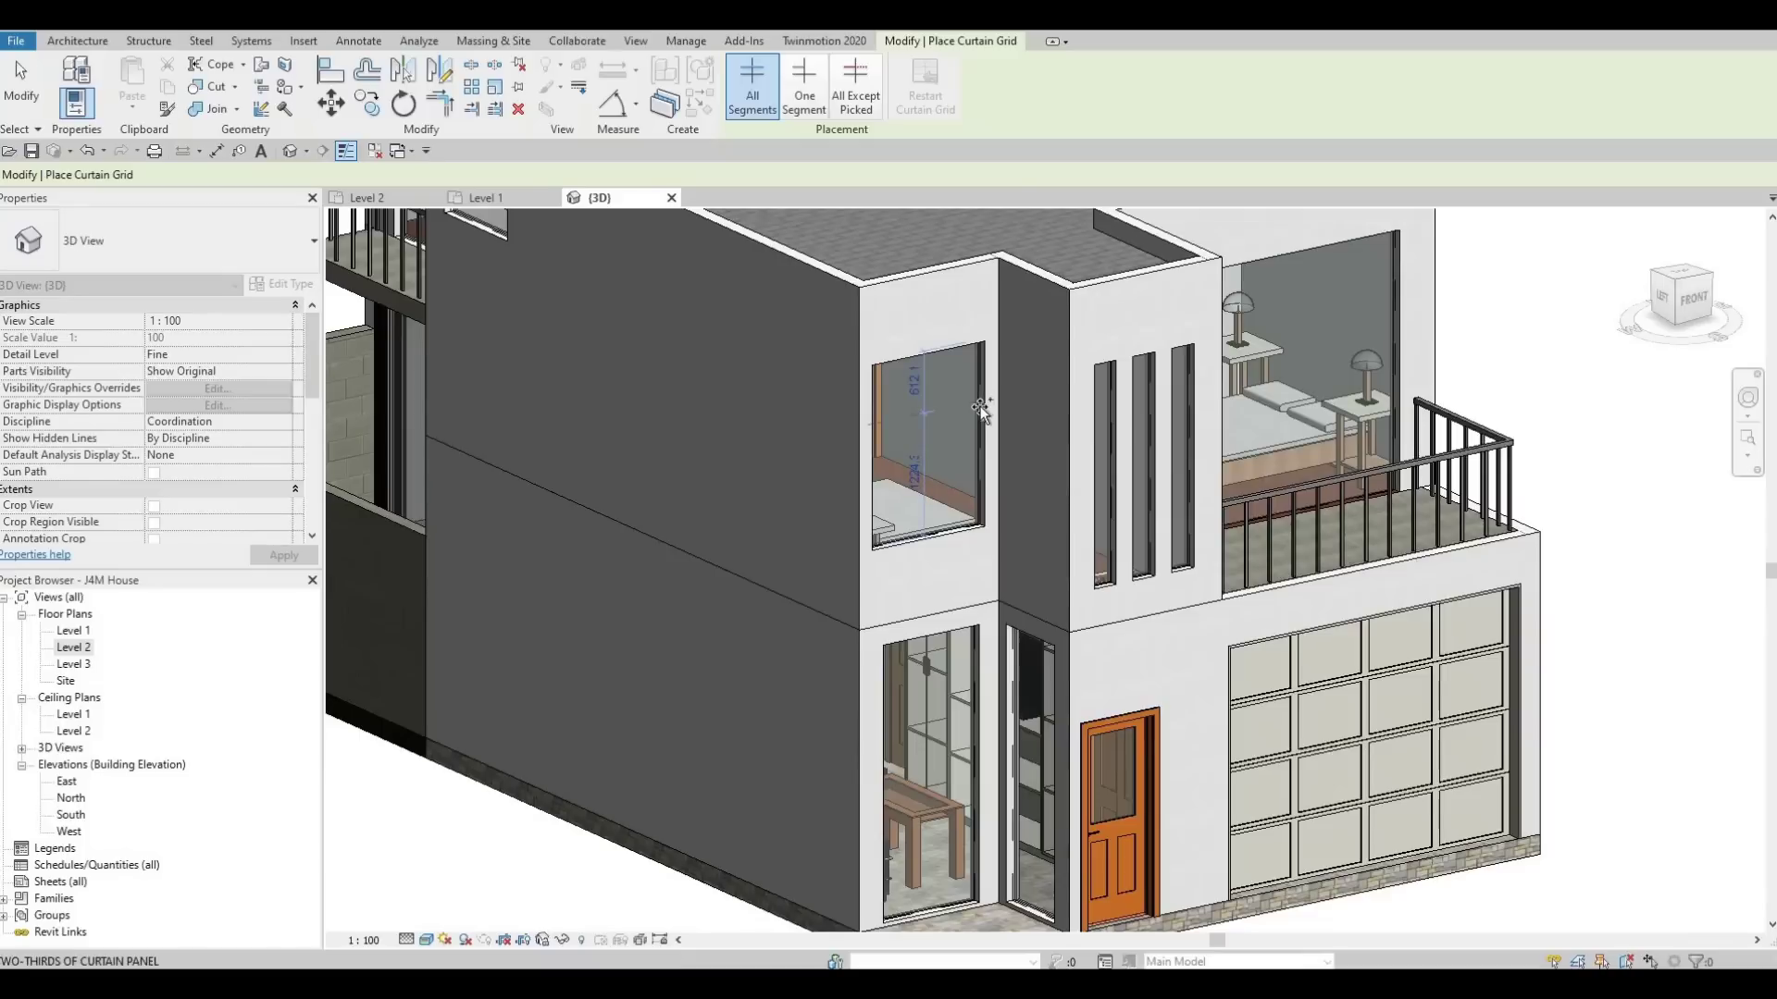
left_click(975, 481)
key("Escape")
key("Escape")
key("Escape")
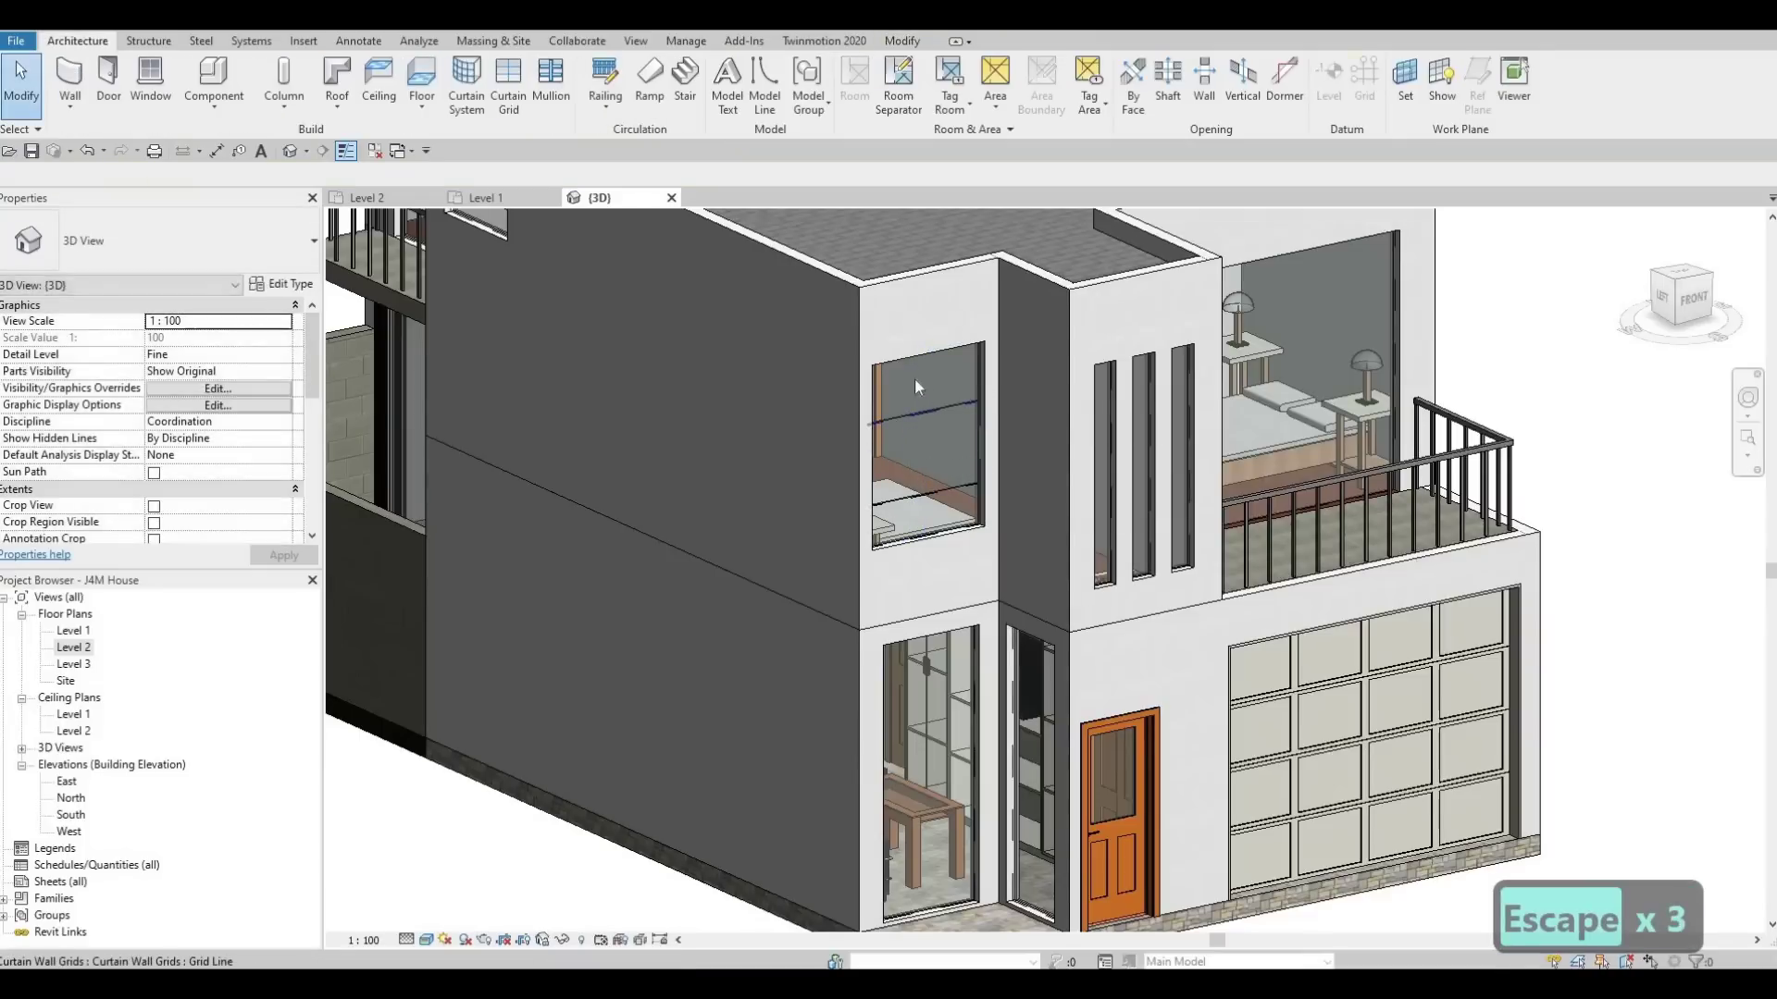
Set the upper horizontal grid line of the small front window to 600 mm below the top edge.
left_click(921, 413)
left_click(914, 380)
type("600")
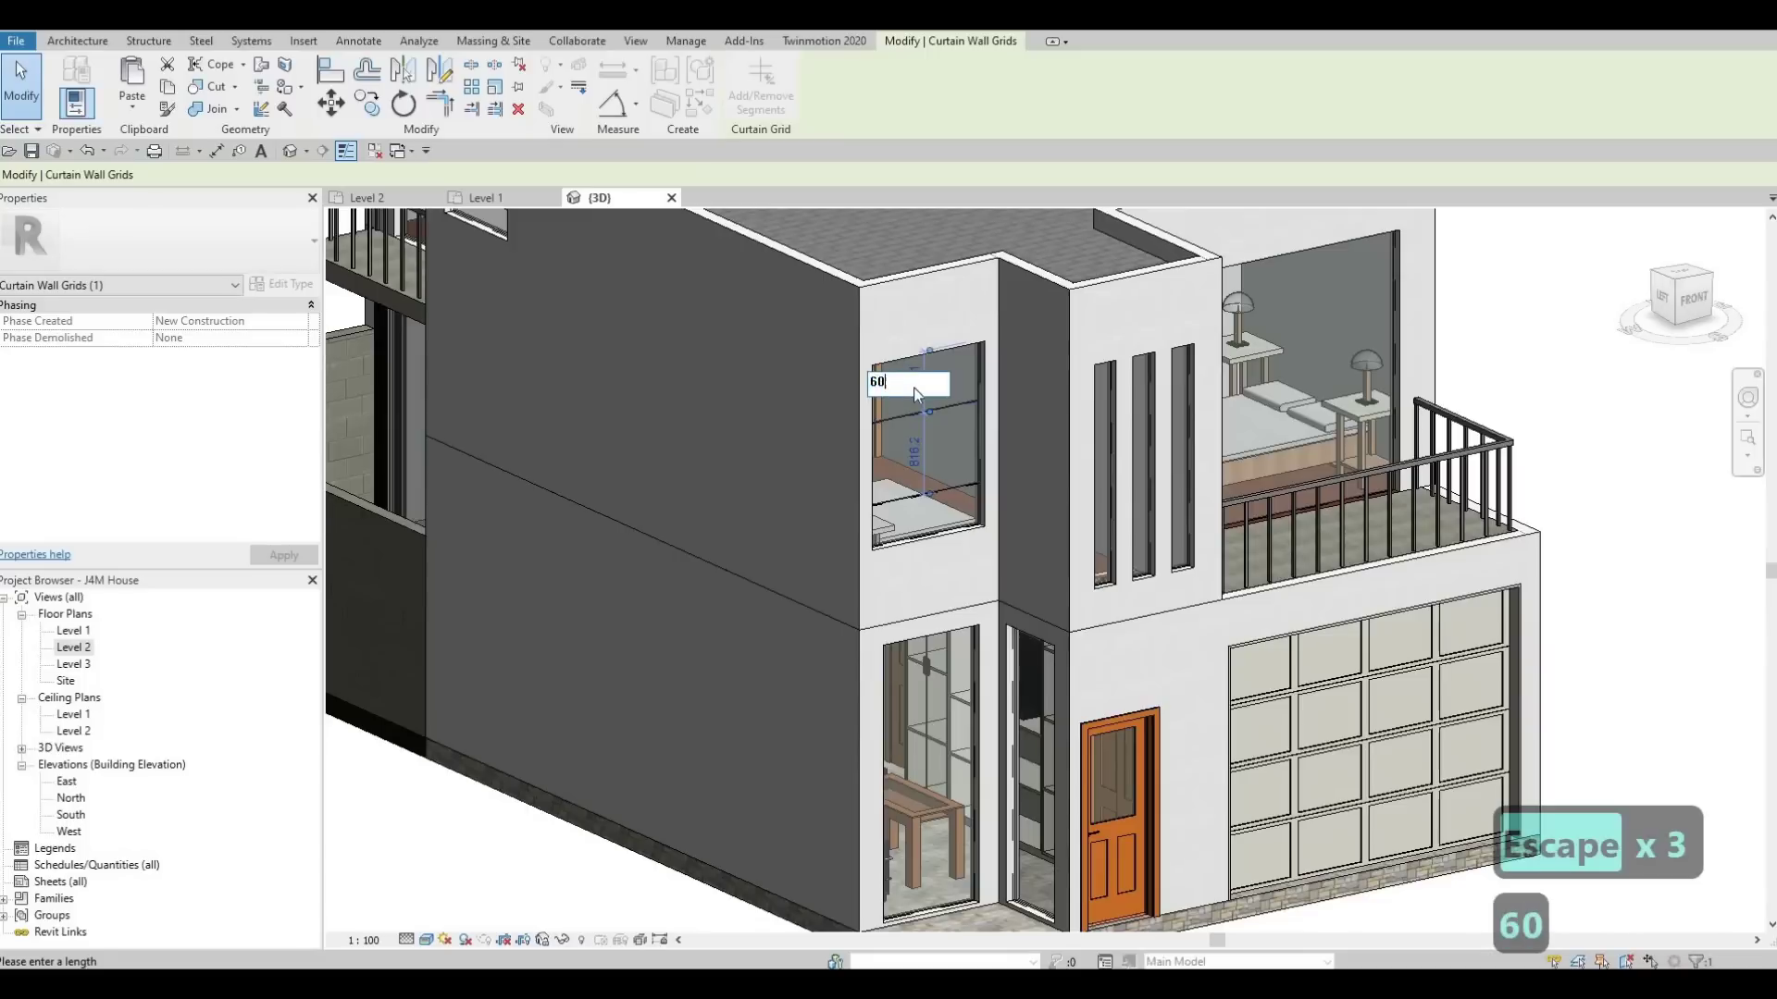
key("Return")
key("Escape")
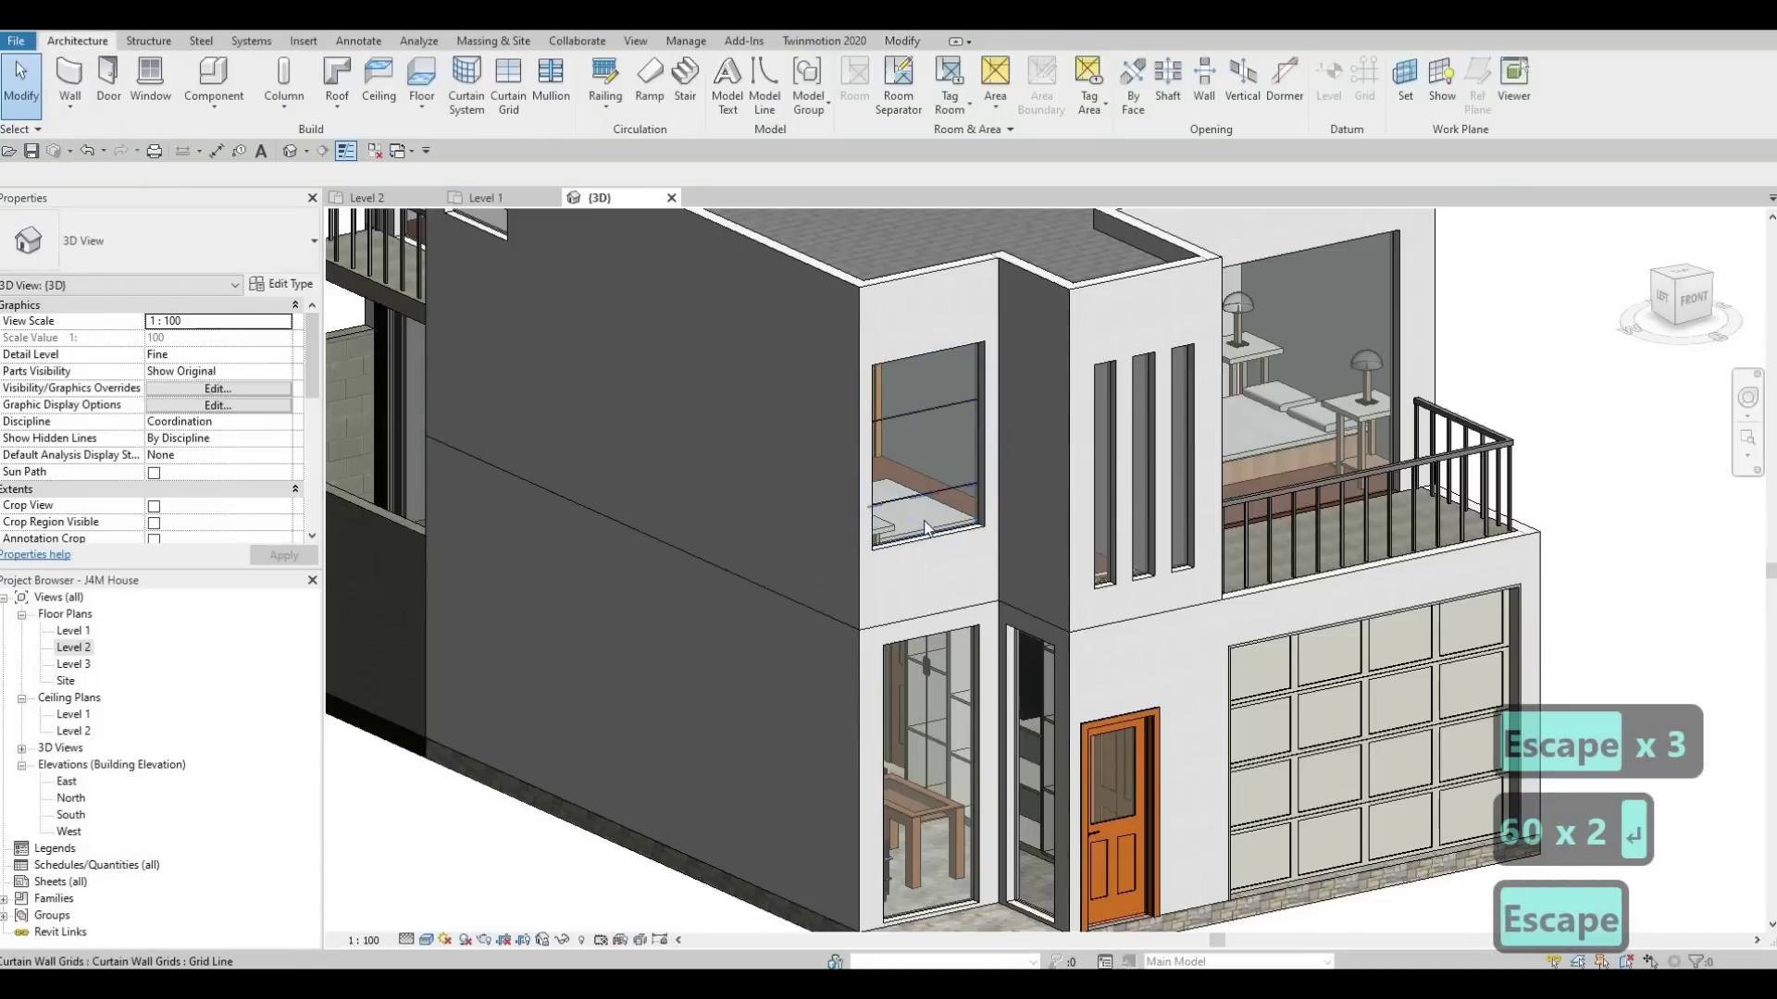
Set the lower horizontal grid line of the small front window to 600 mm above the bottom edge.
left_click(928, 489)
left_click(887, 515)
type("600")
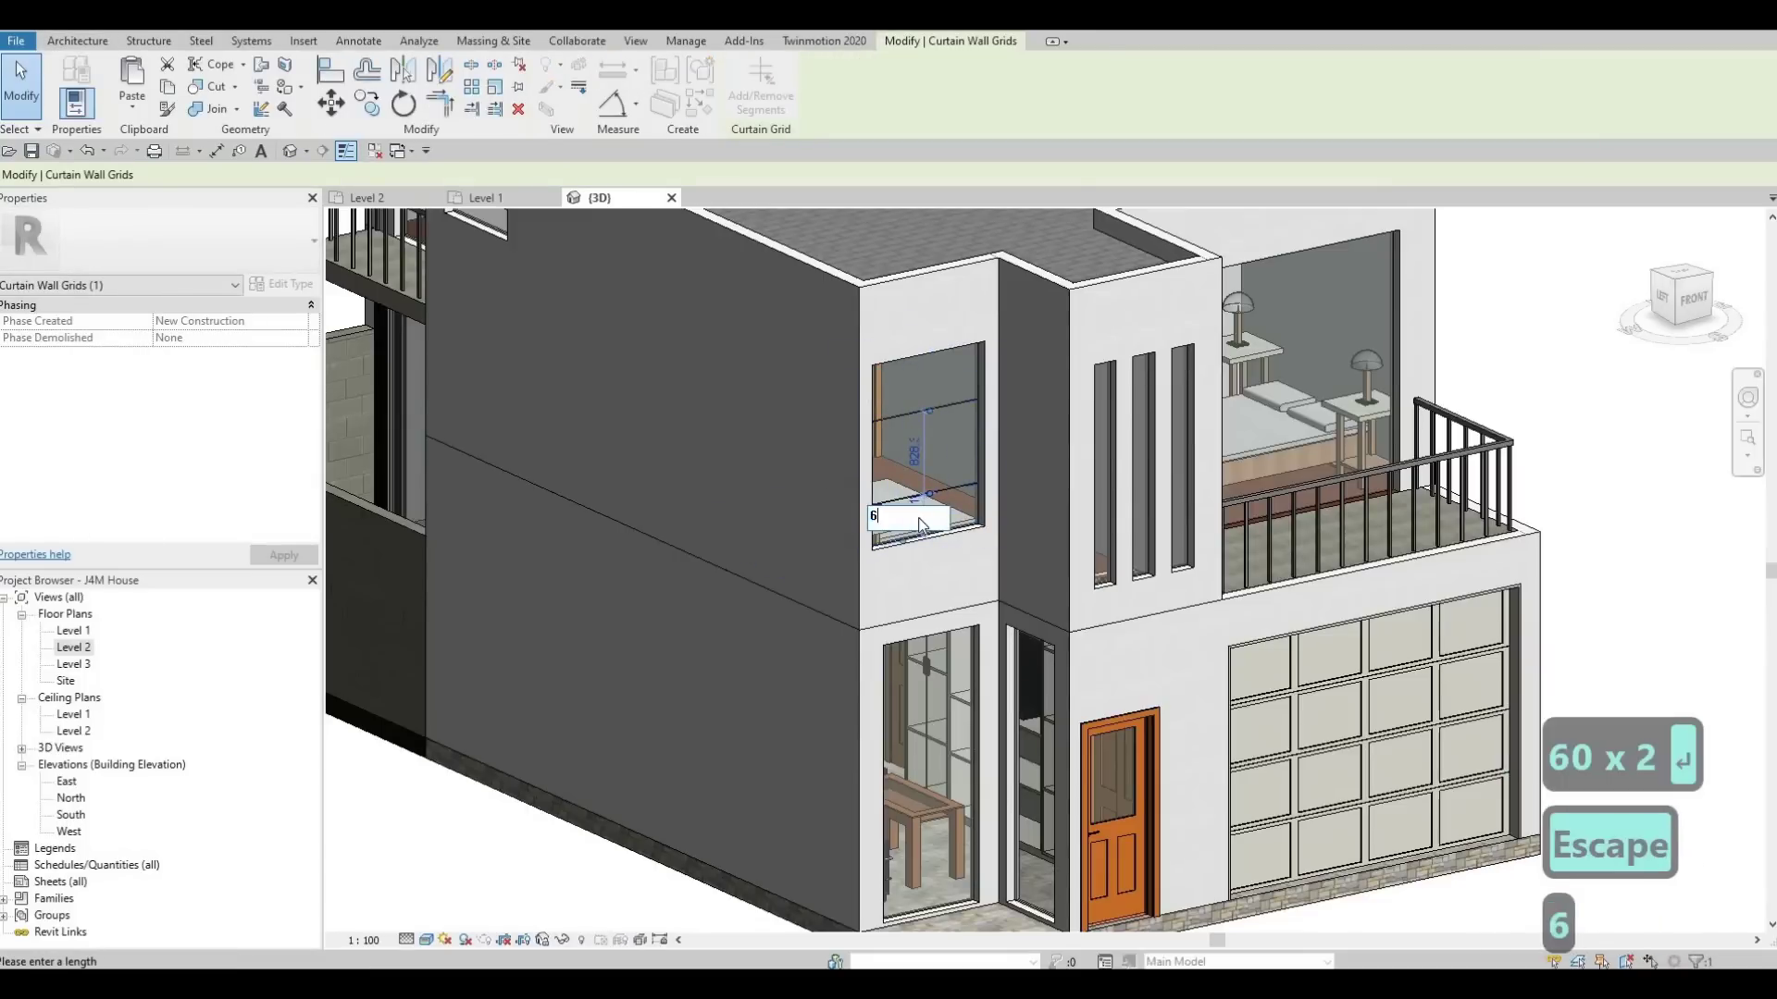
key("Return")
key("Escape")
key("Escape")
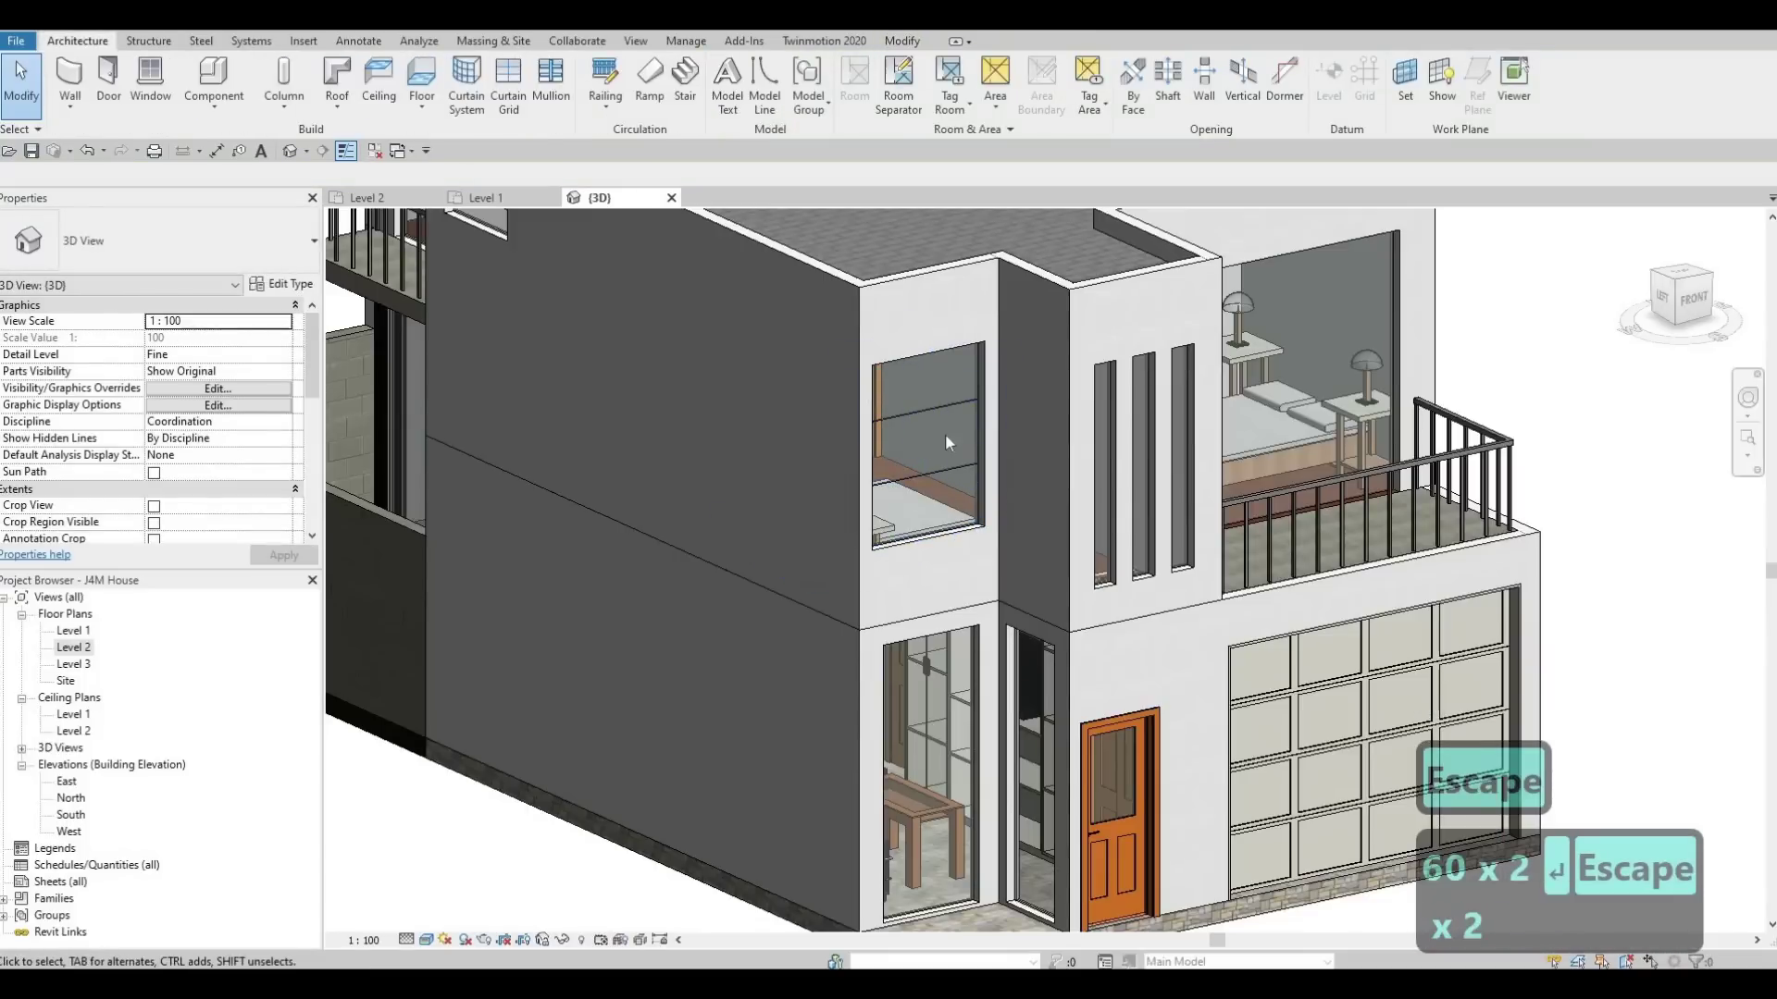
Place vertical curtain grid lines 200 mm from each side edge of the small upper-floor front window.
middle_click_drag(930, 507, 501, 239, "shift")
left_click(511, 85)
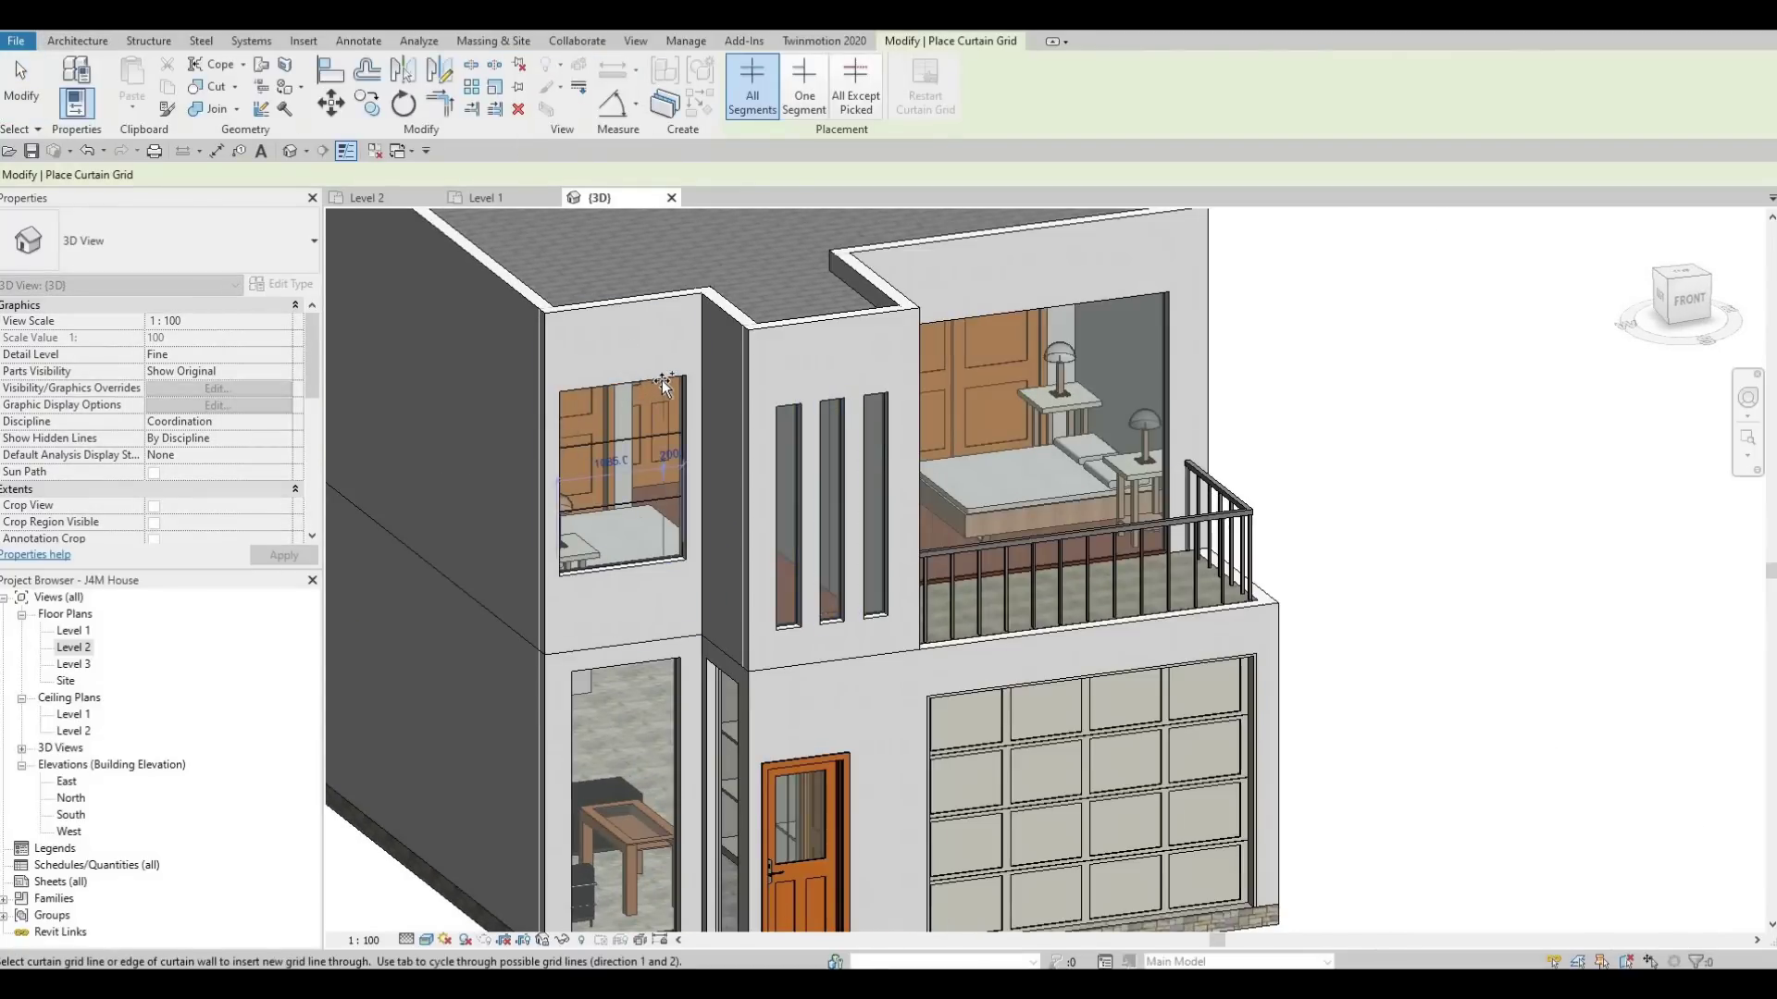
left_click(663, 379)
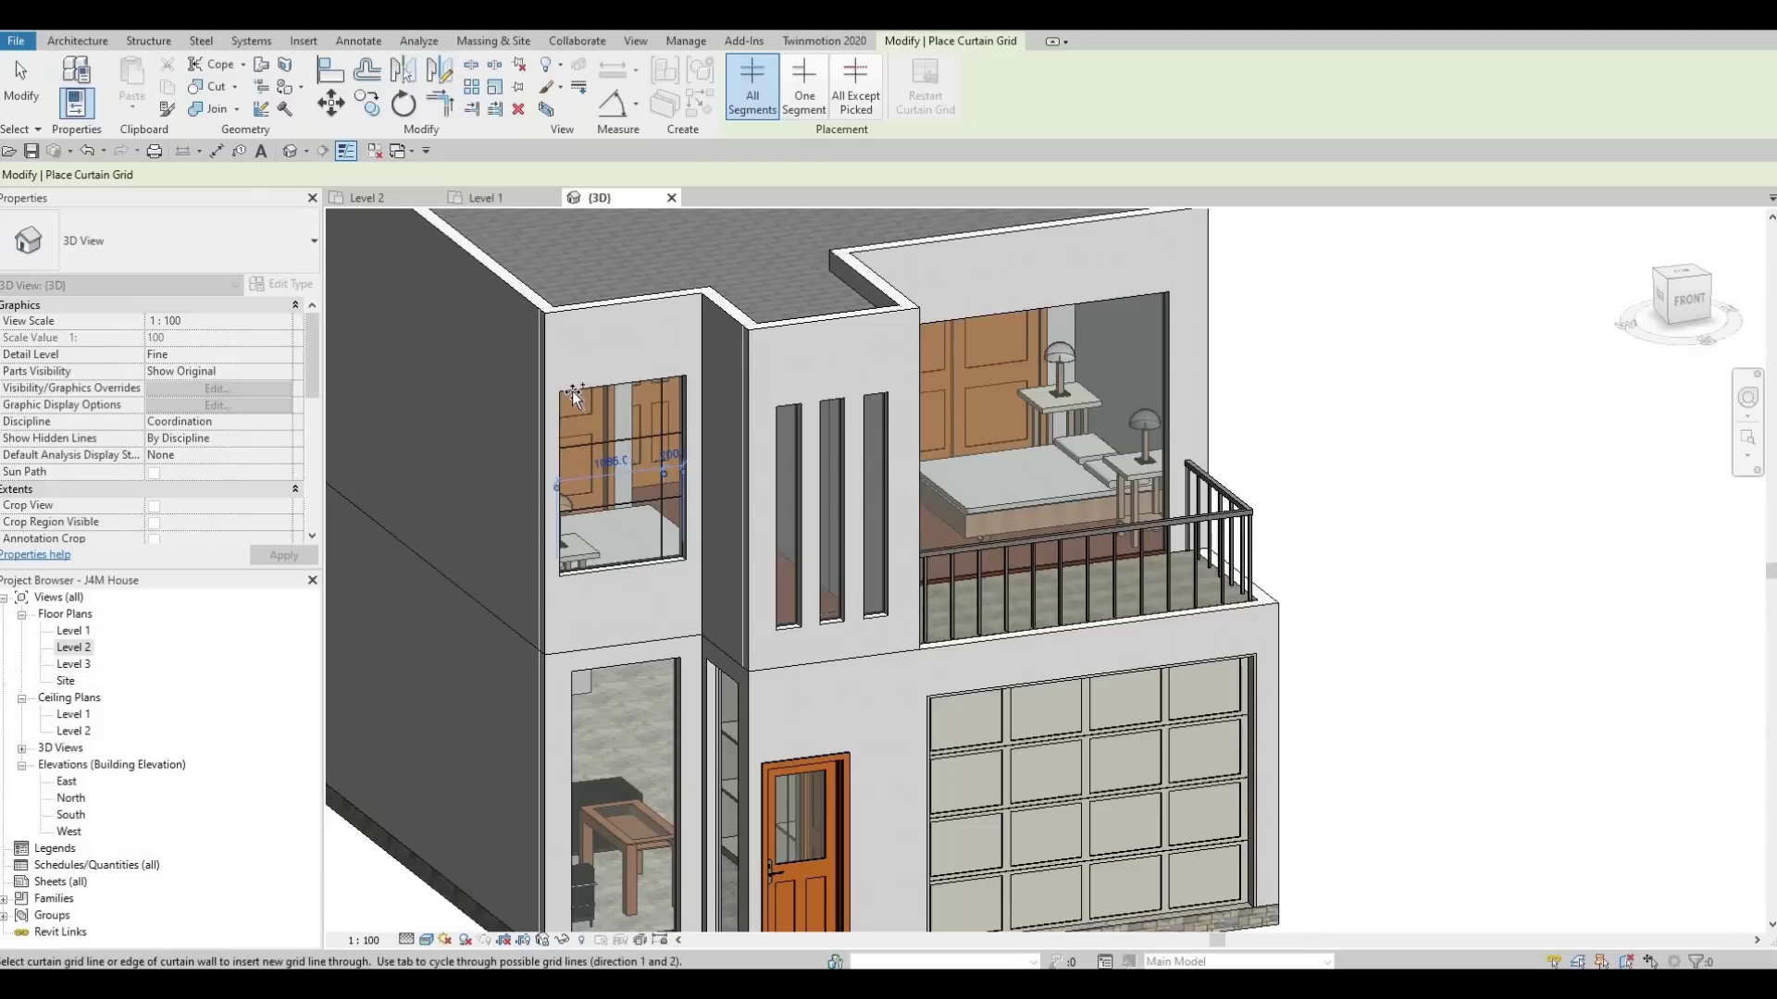
middle_click_drag(550, 532, 956, 444, "shift")
middle_click_drag(570, 471, 1065, 373)
middle_click_drag(1499, 335, 667, 439)
middle_click_drag(1038, 413, 785, 415)
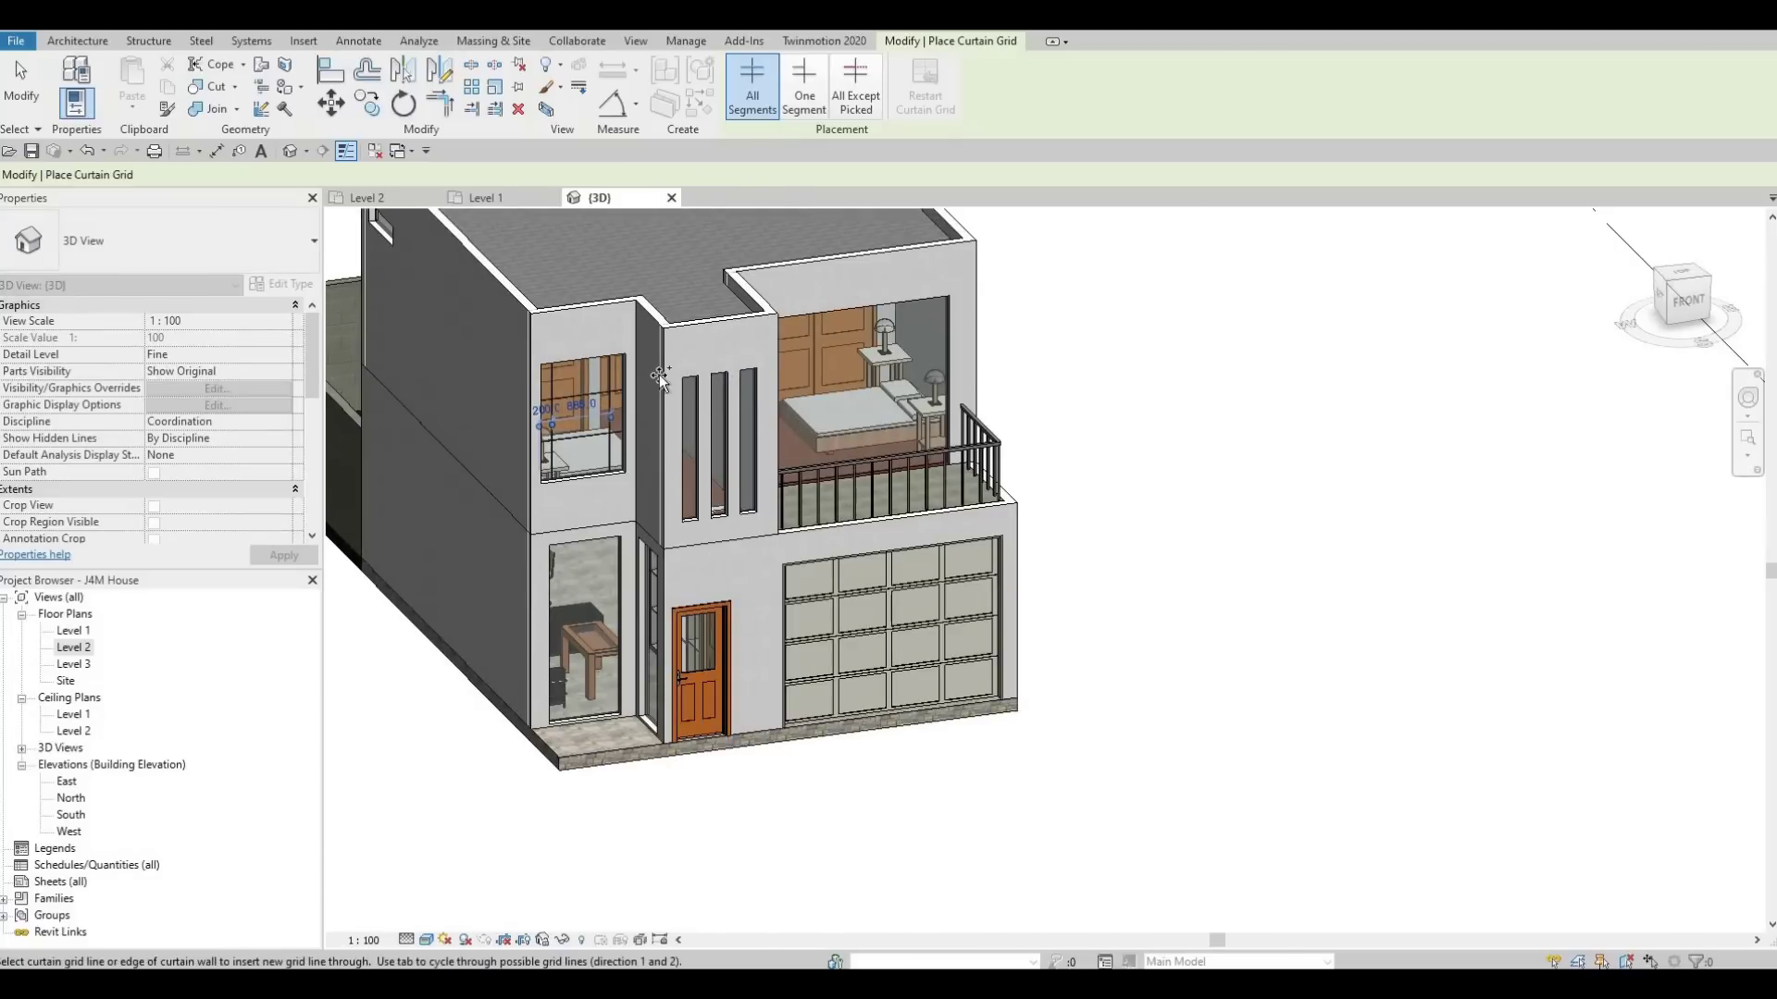
Divide the front balcony window with a horizontal grid line near the top, a vertical line near the left edge and one midway across the remainder.
middle_click_drag(913, 347, 923, 338, "shift")
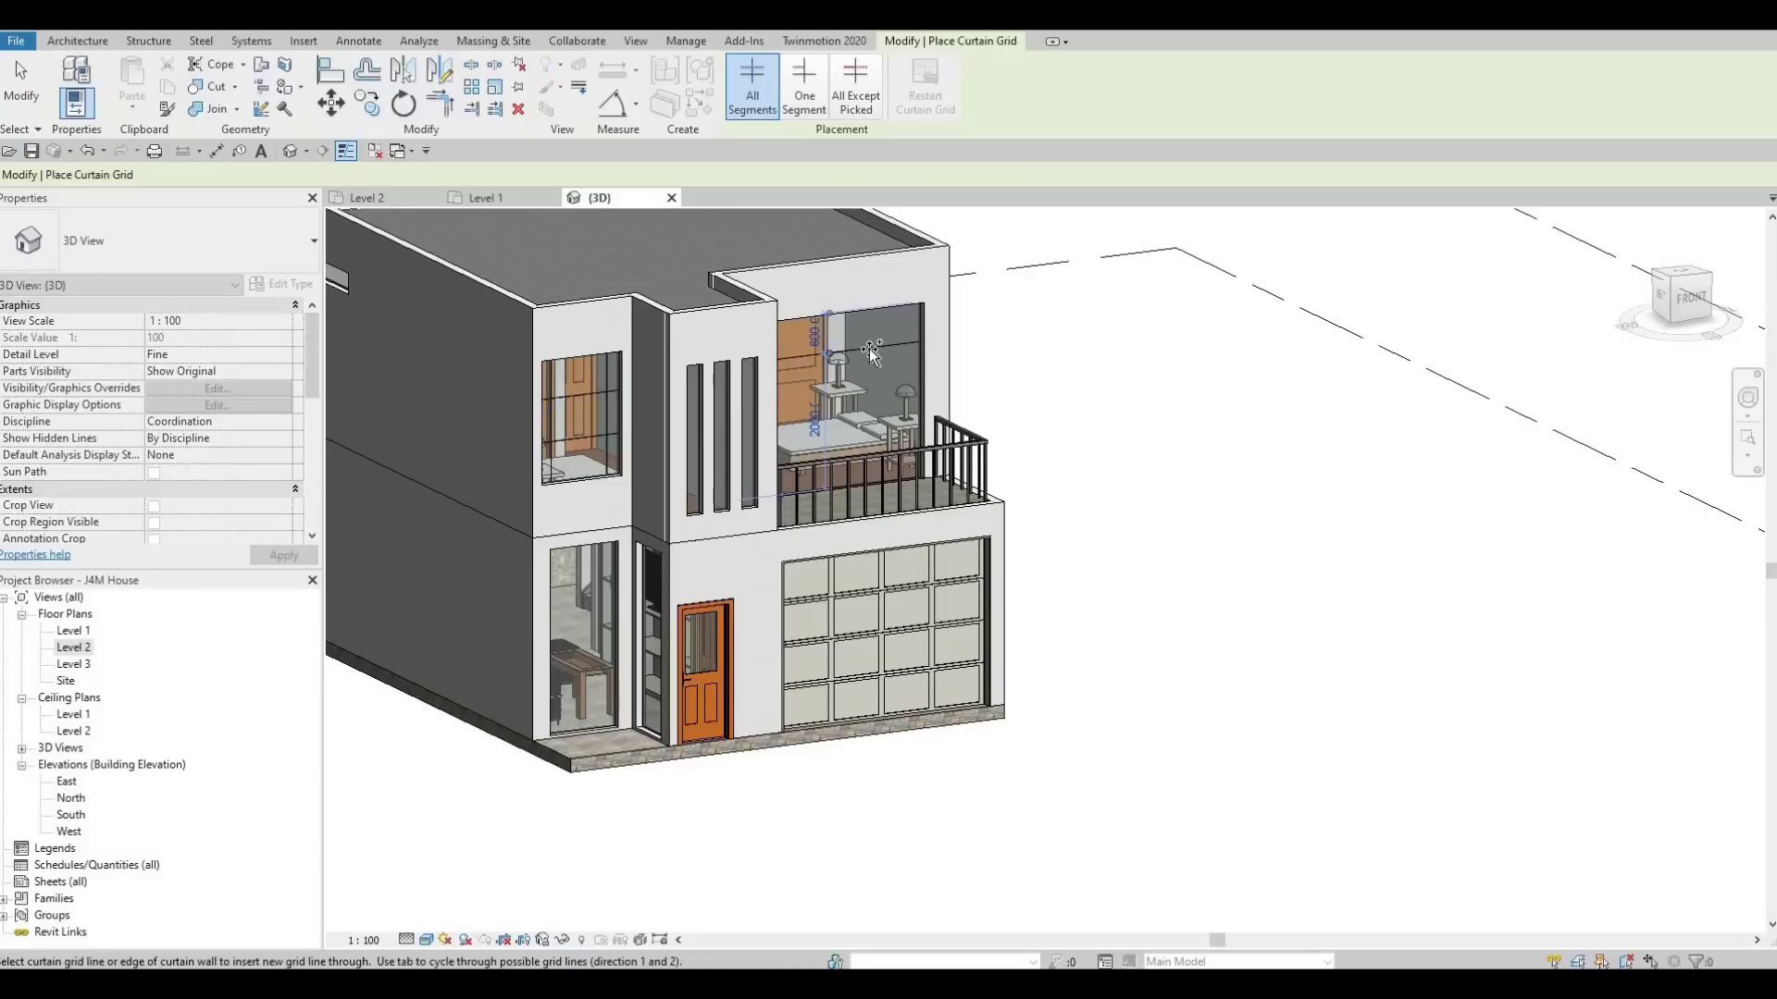
middle_click_drag(829, 369, 773, 319, "shift")
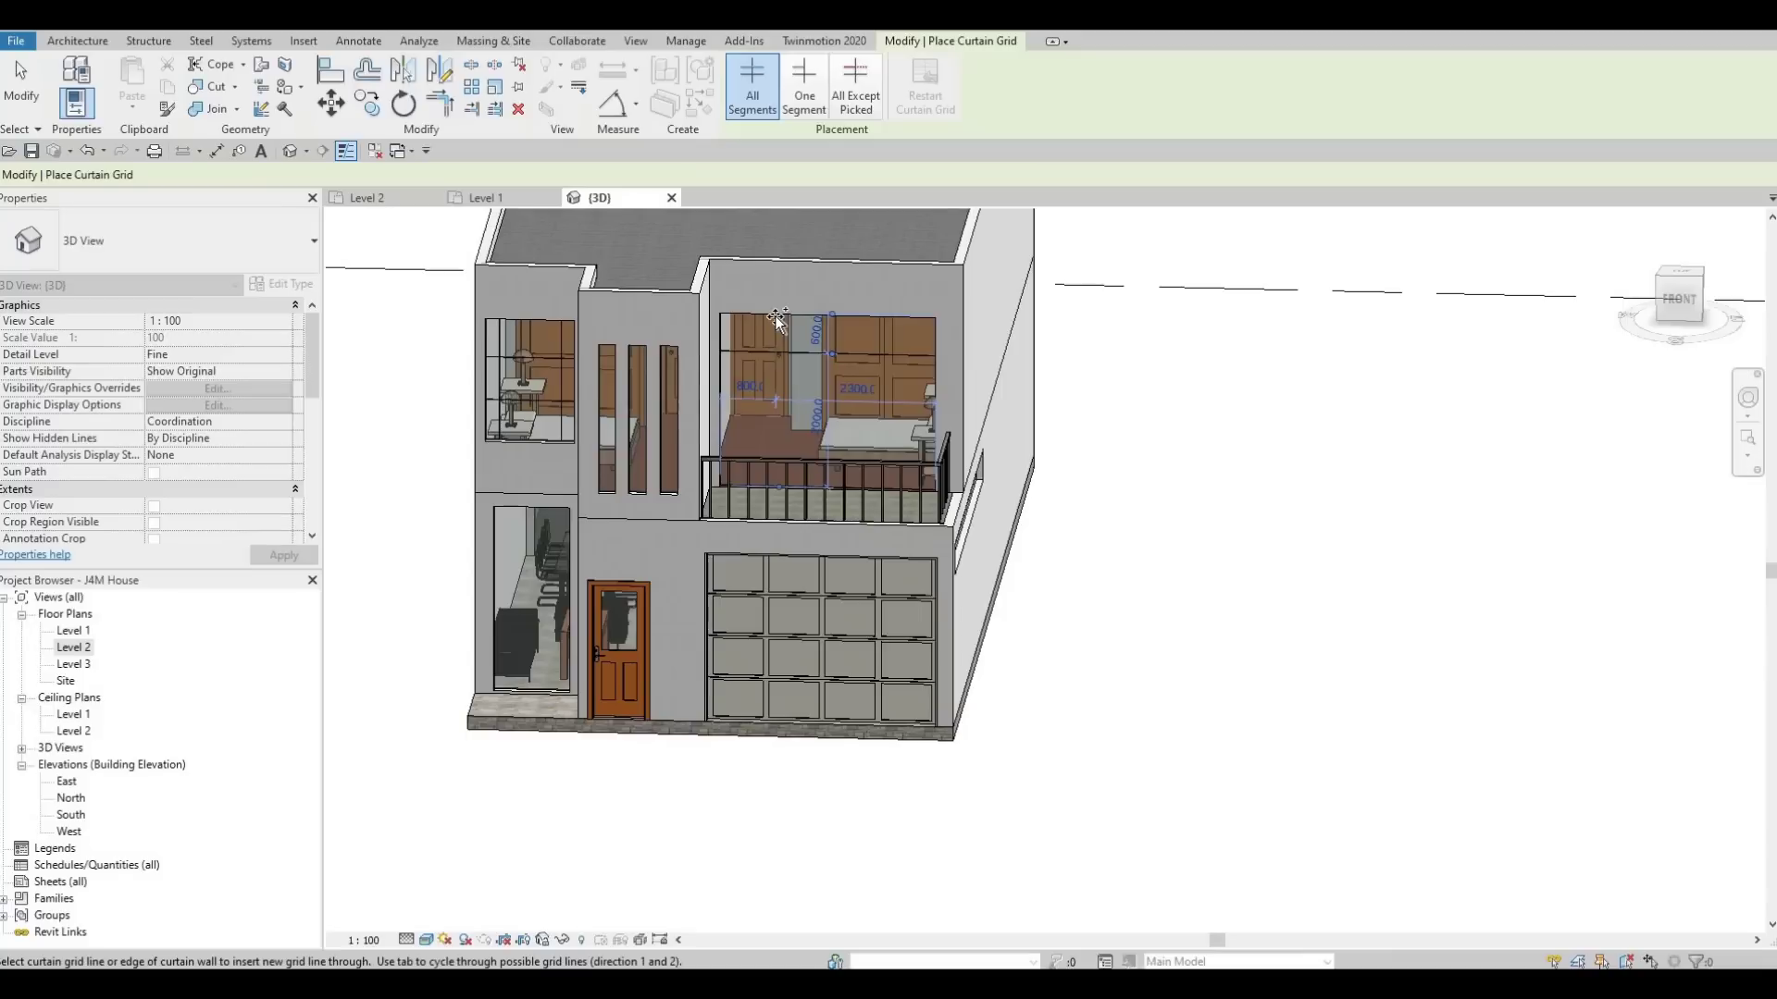
left_click(774, 315)
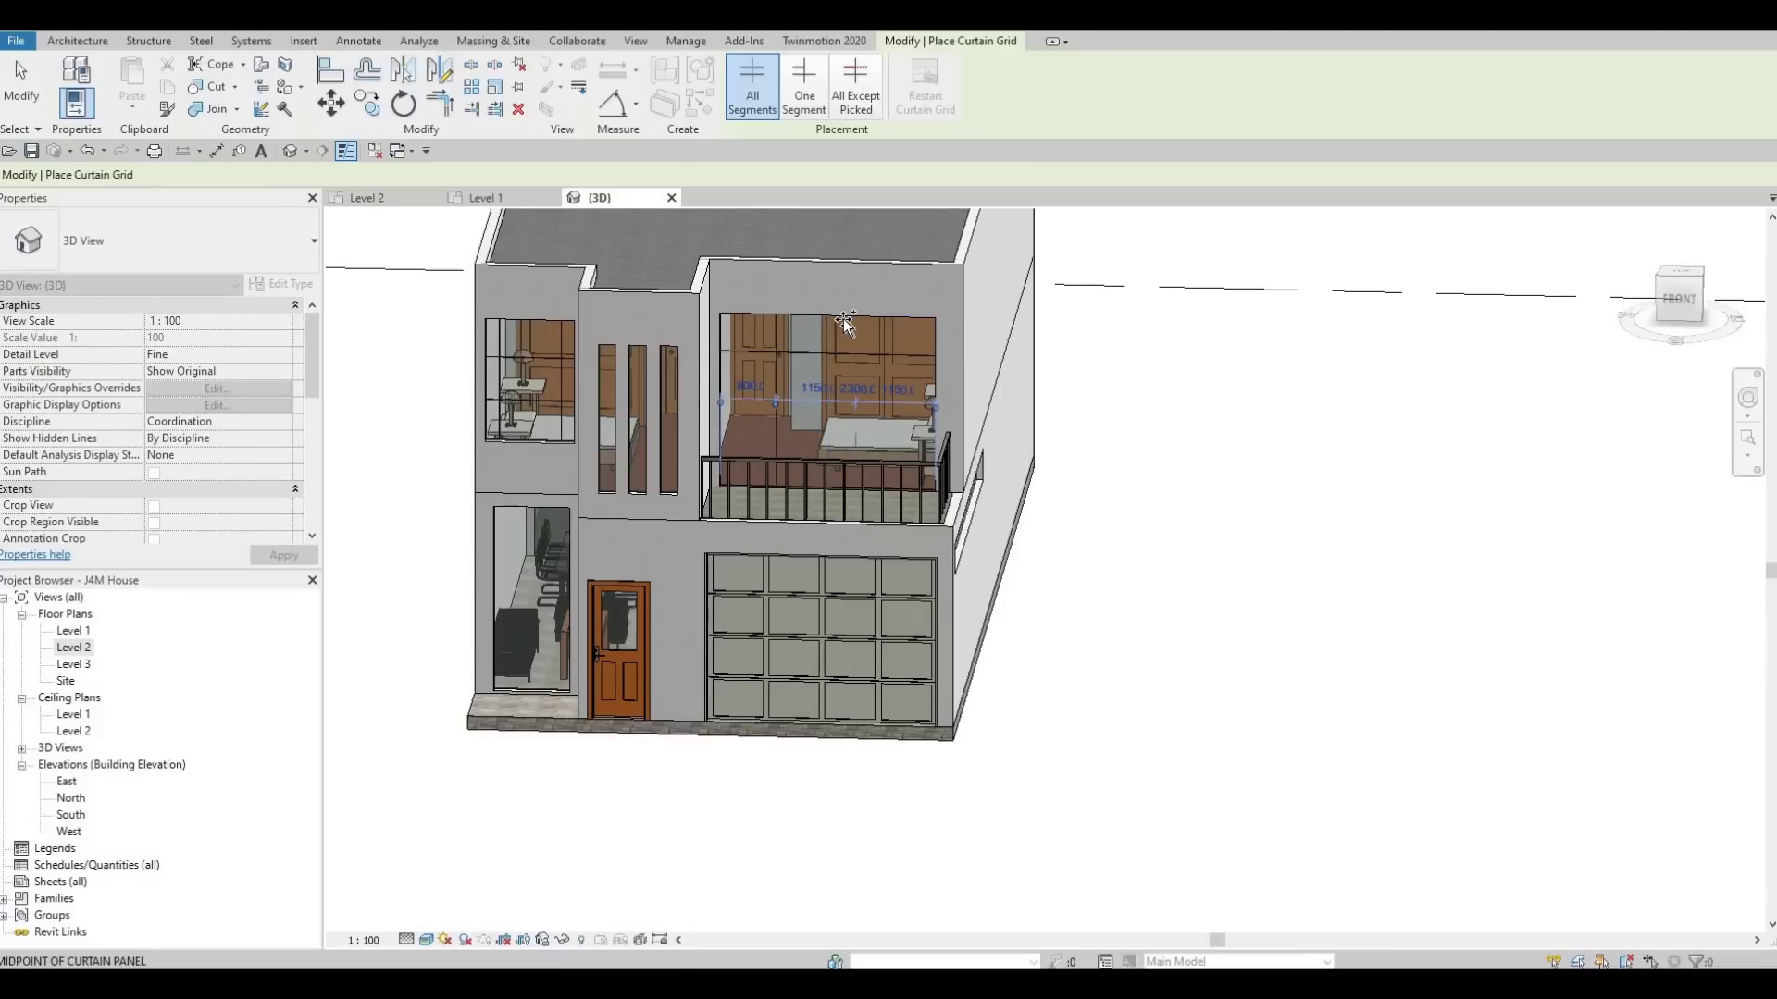
middle_click_drag(753, 457, 782, 421, "shift")
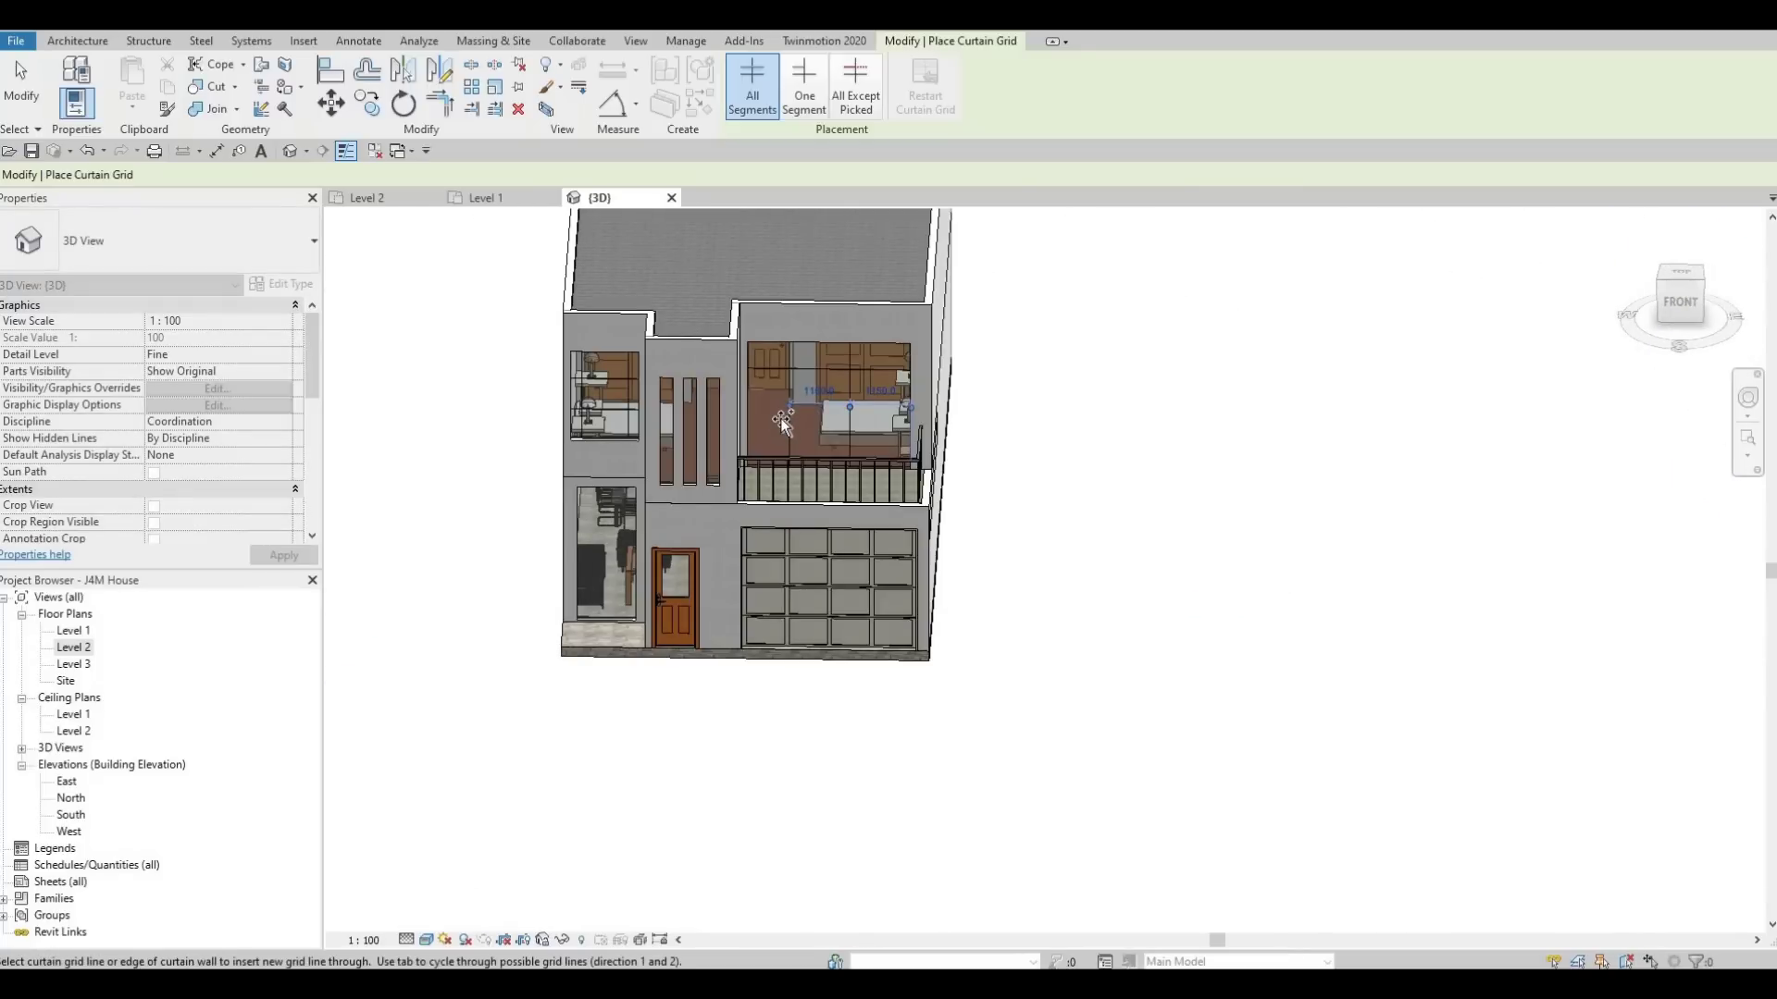
Place a horizontal grid line near the top of the rear balcony window and a vertical one about 760 mm from its left edge.
middle_click_drag(658, 456, 772, 316, "shift")
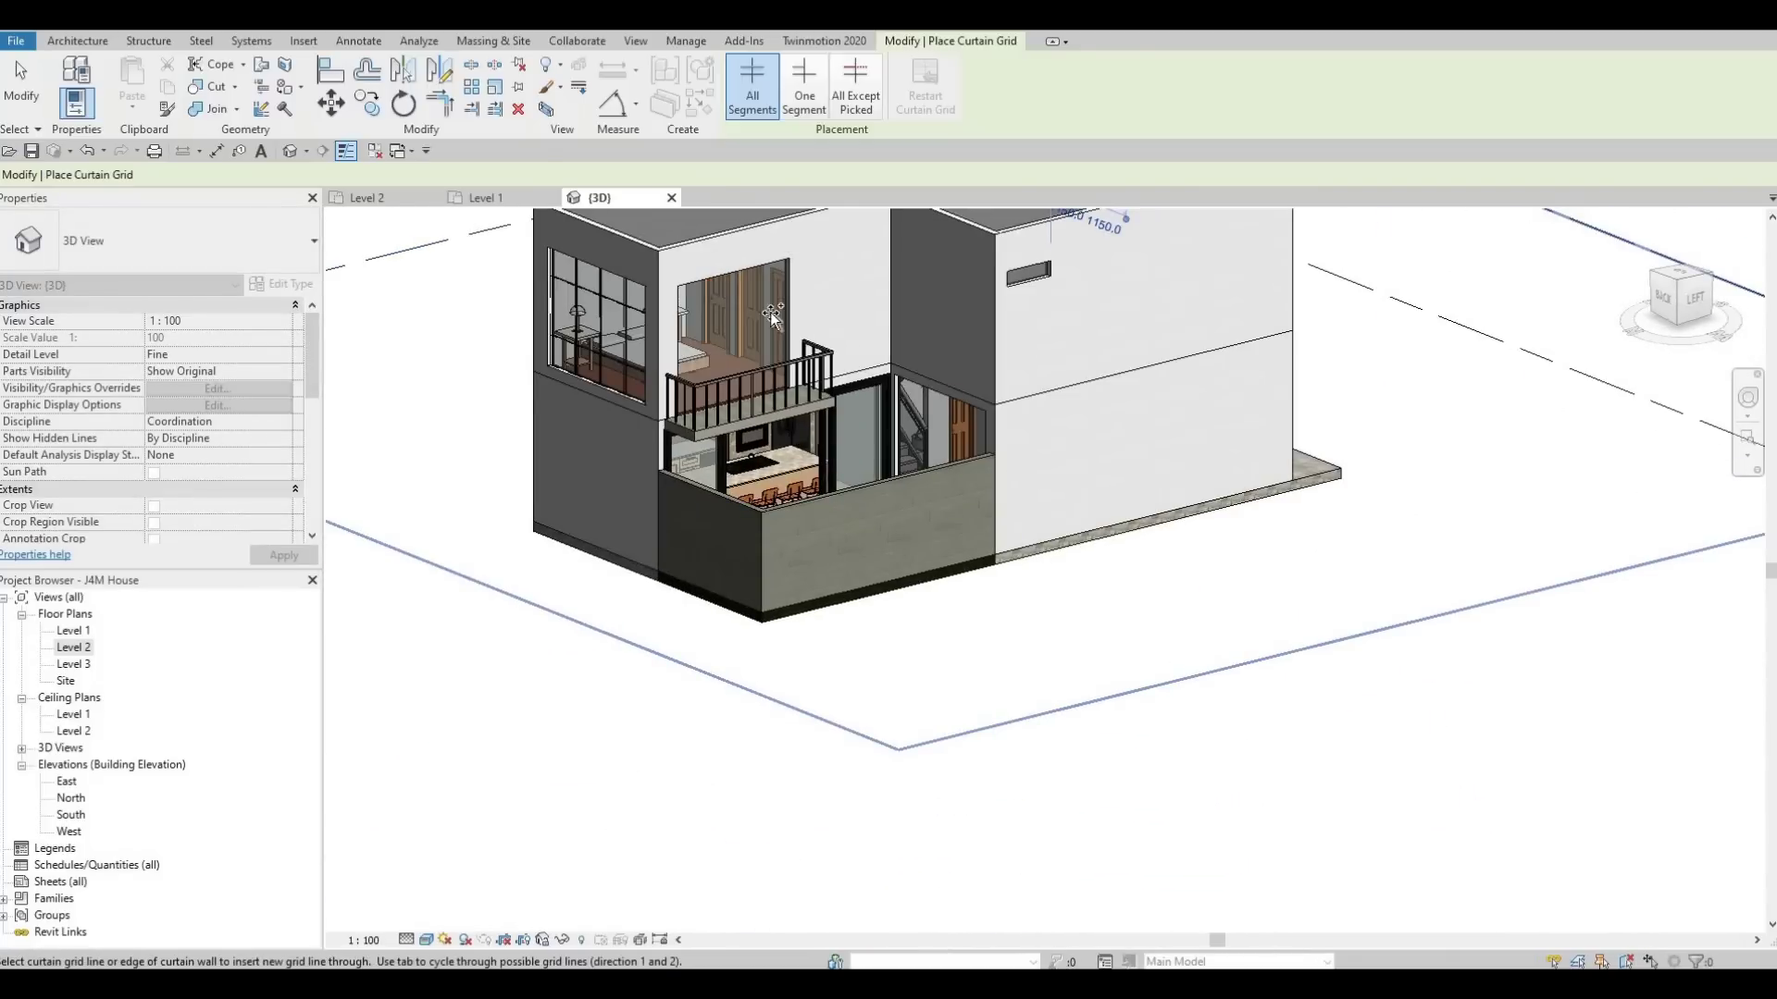
scroll(766, 298, "up", 3)
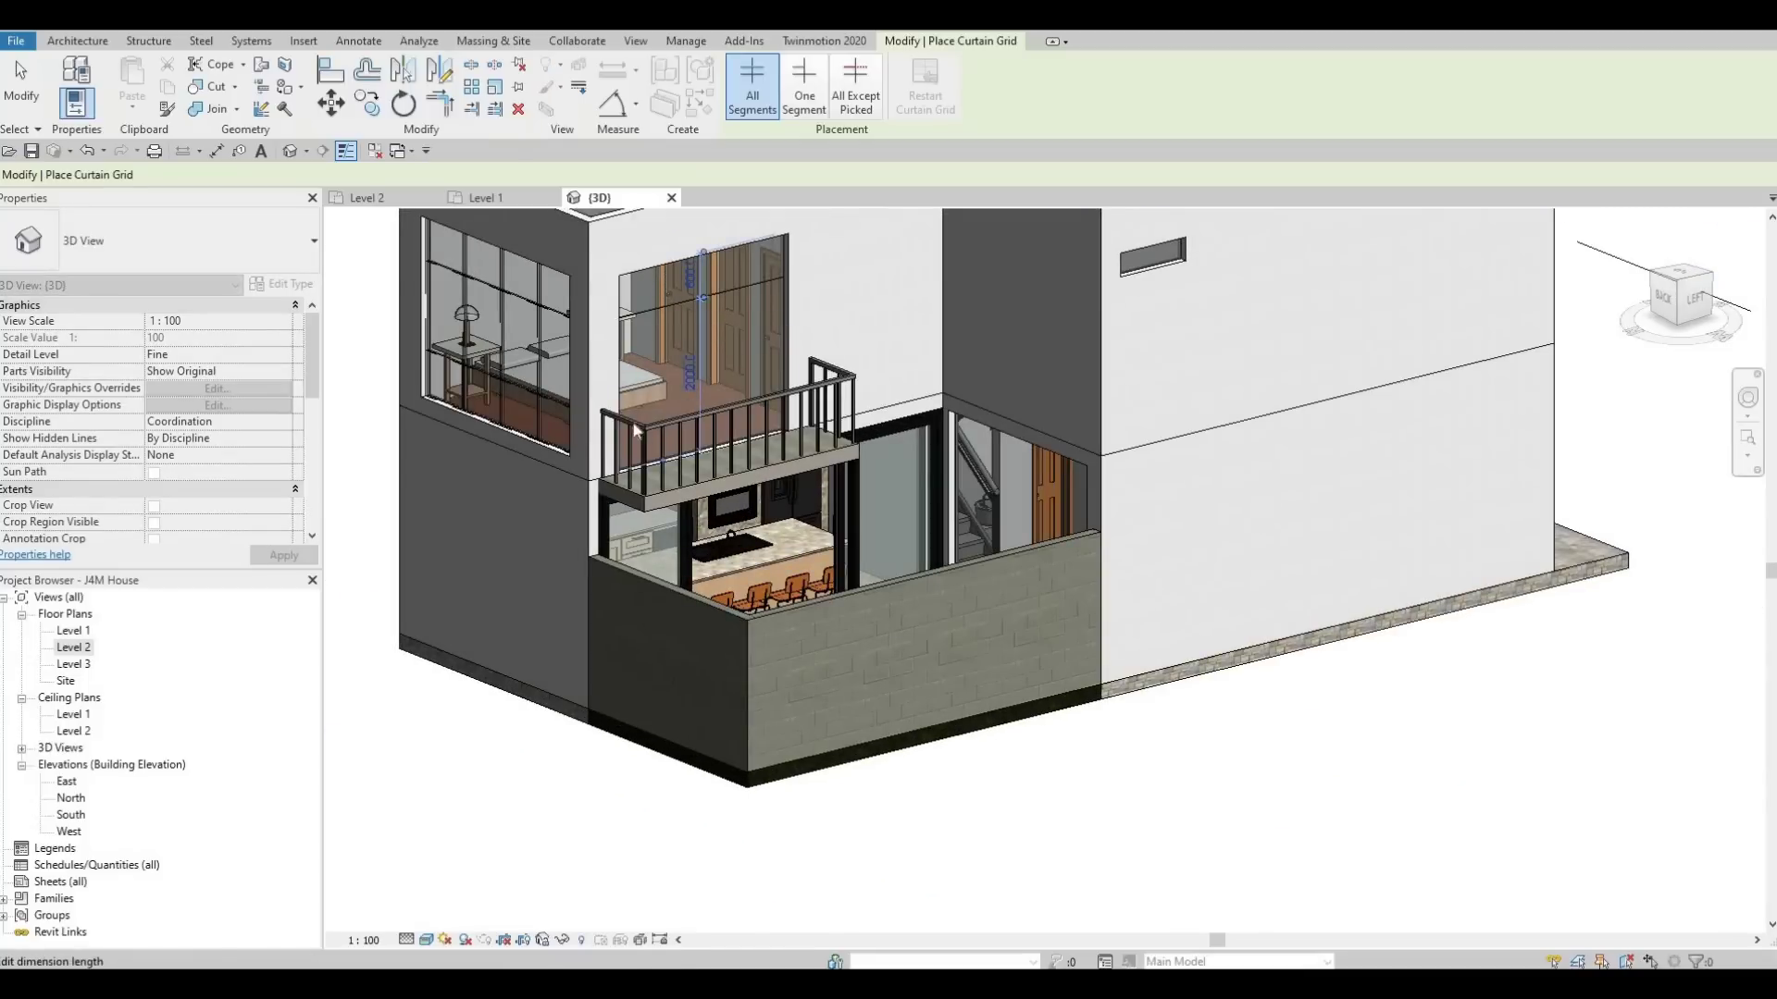
middle_click_drag(715, 376, 669, 407, "shift")
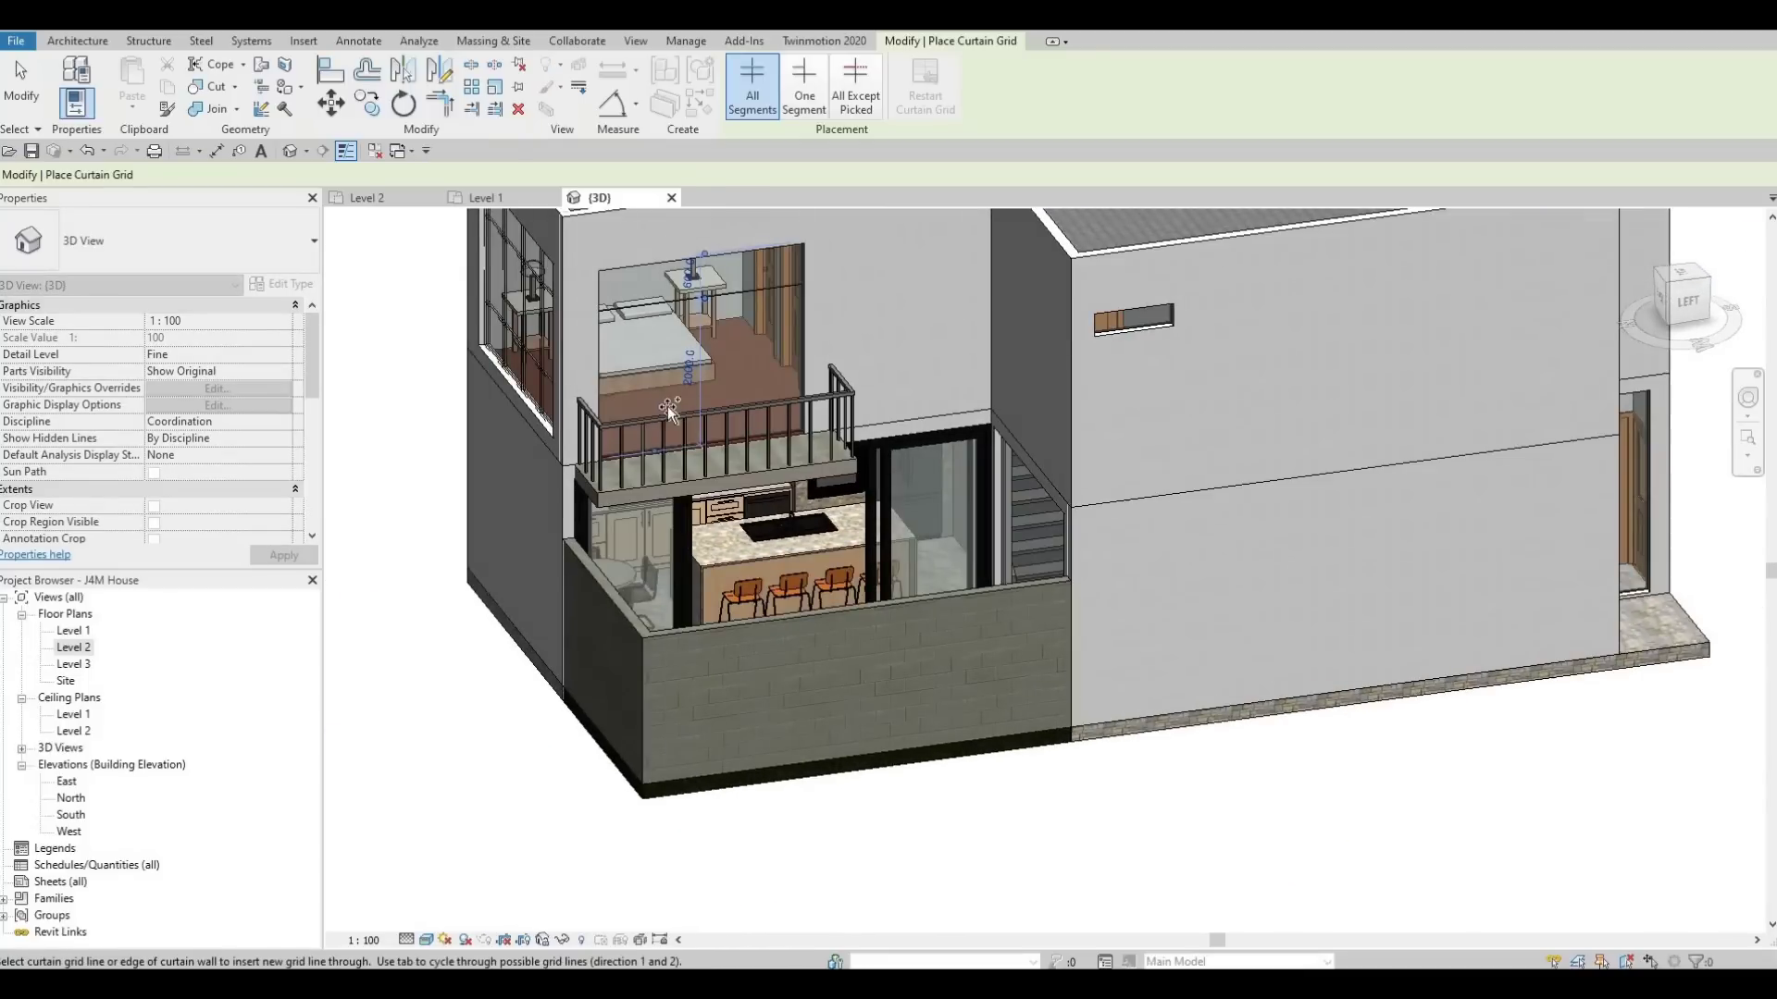
left_click(650, 268)
scroll(657, 264, "up", 2)
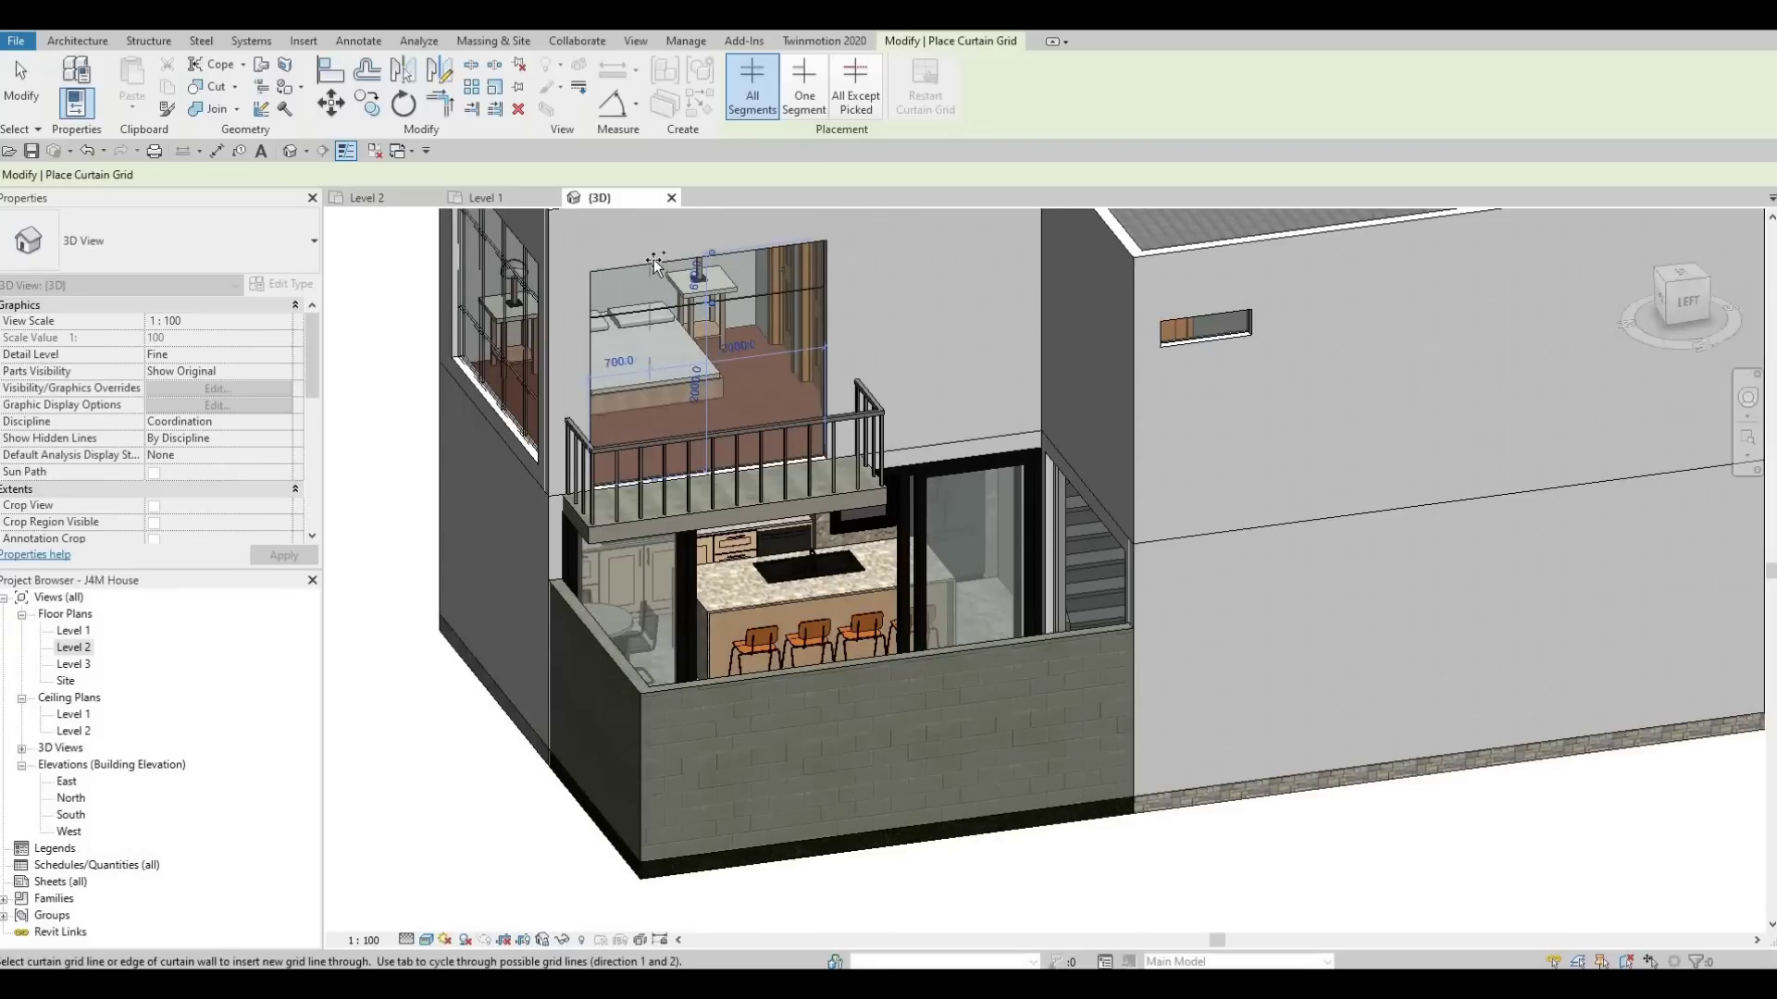
scroll(657, 267, "up", 2)
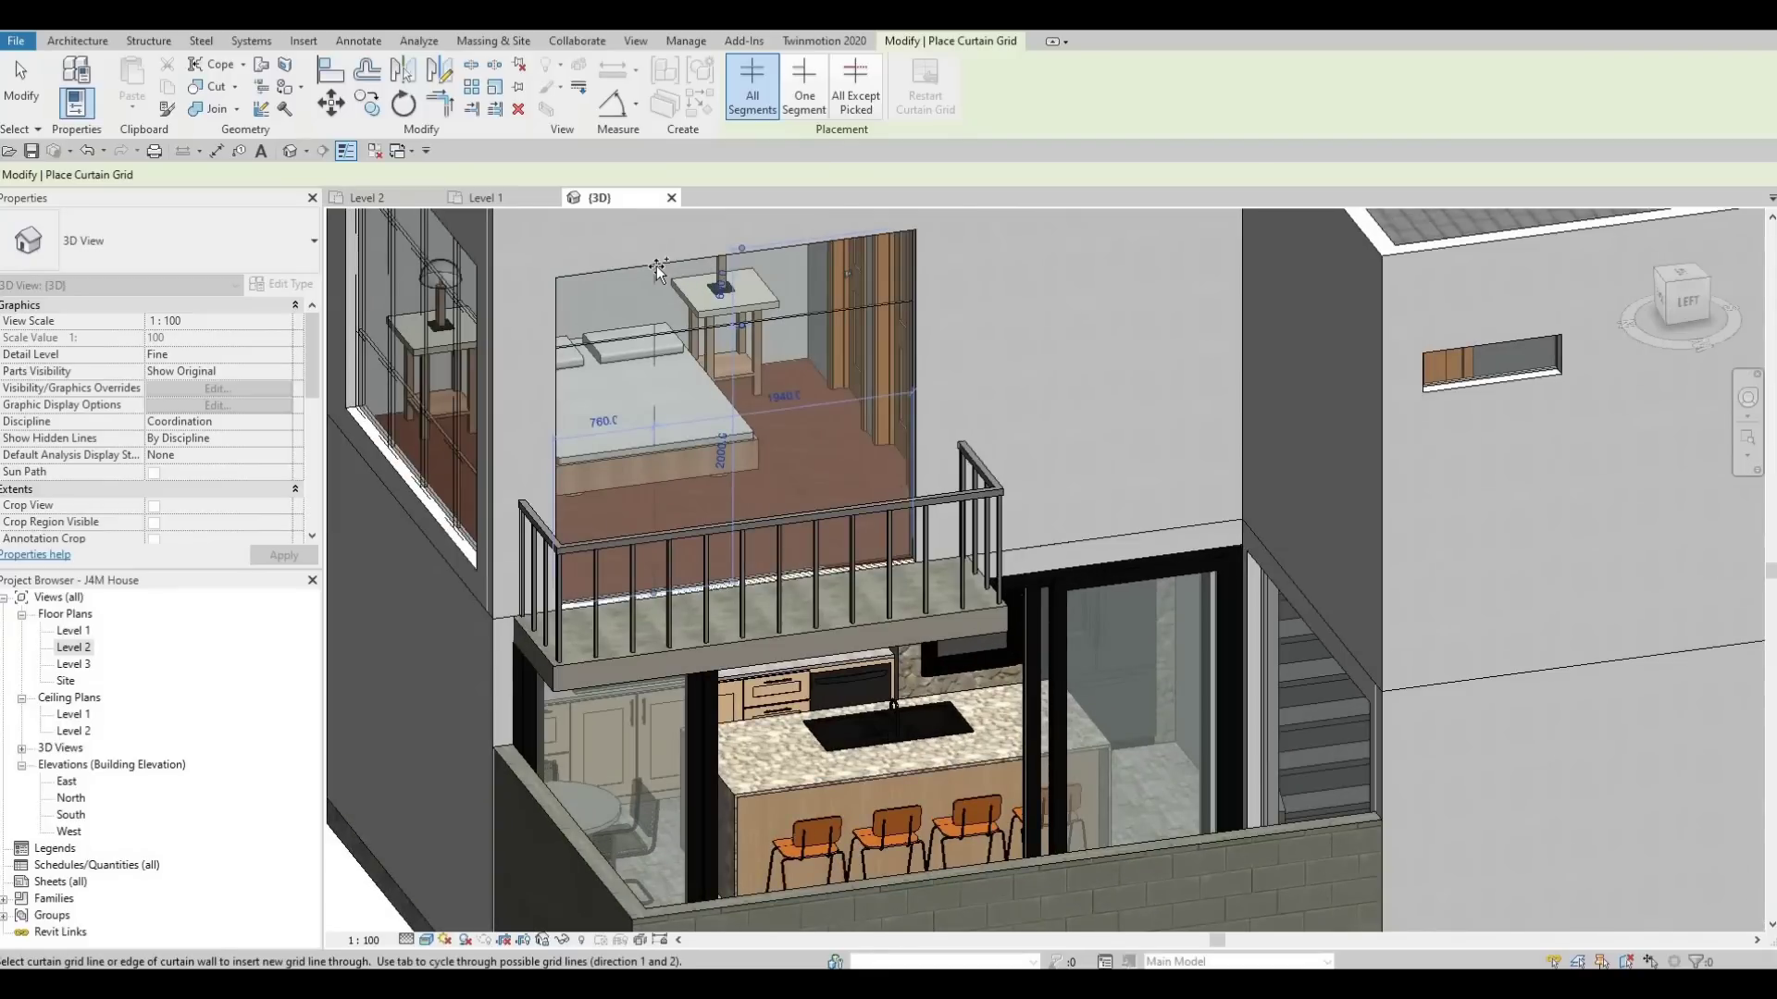
key("Escape")
key("Escape")
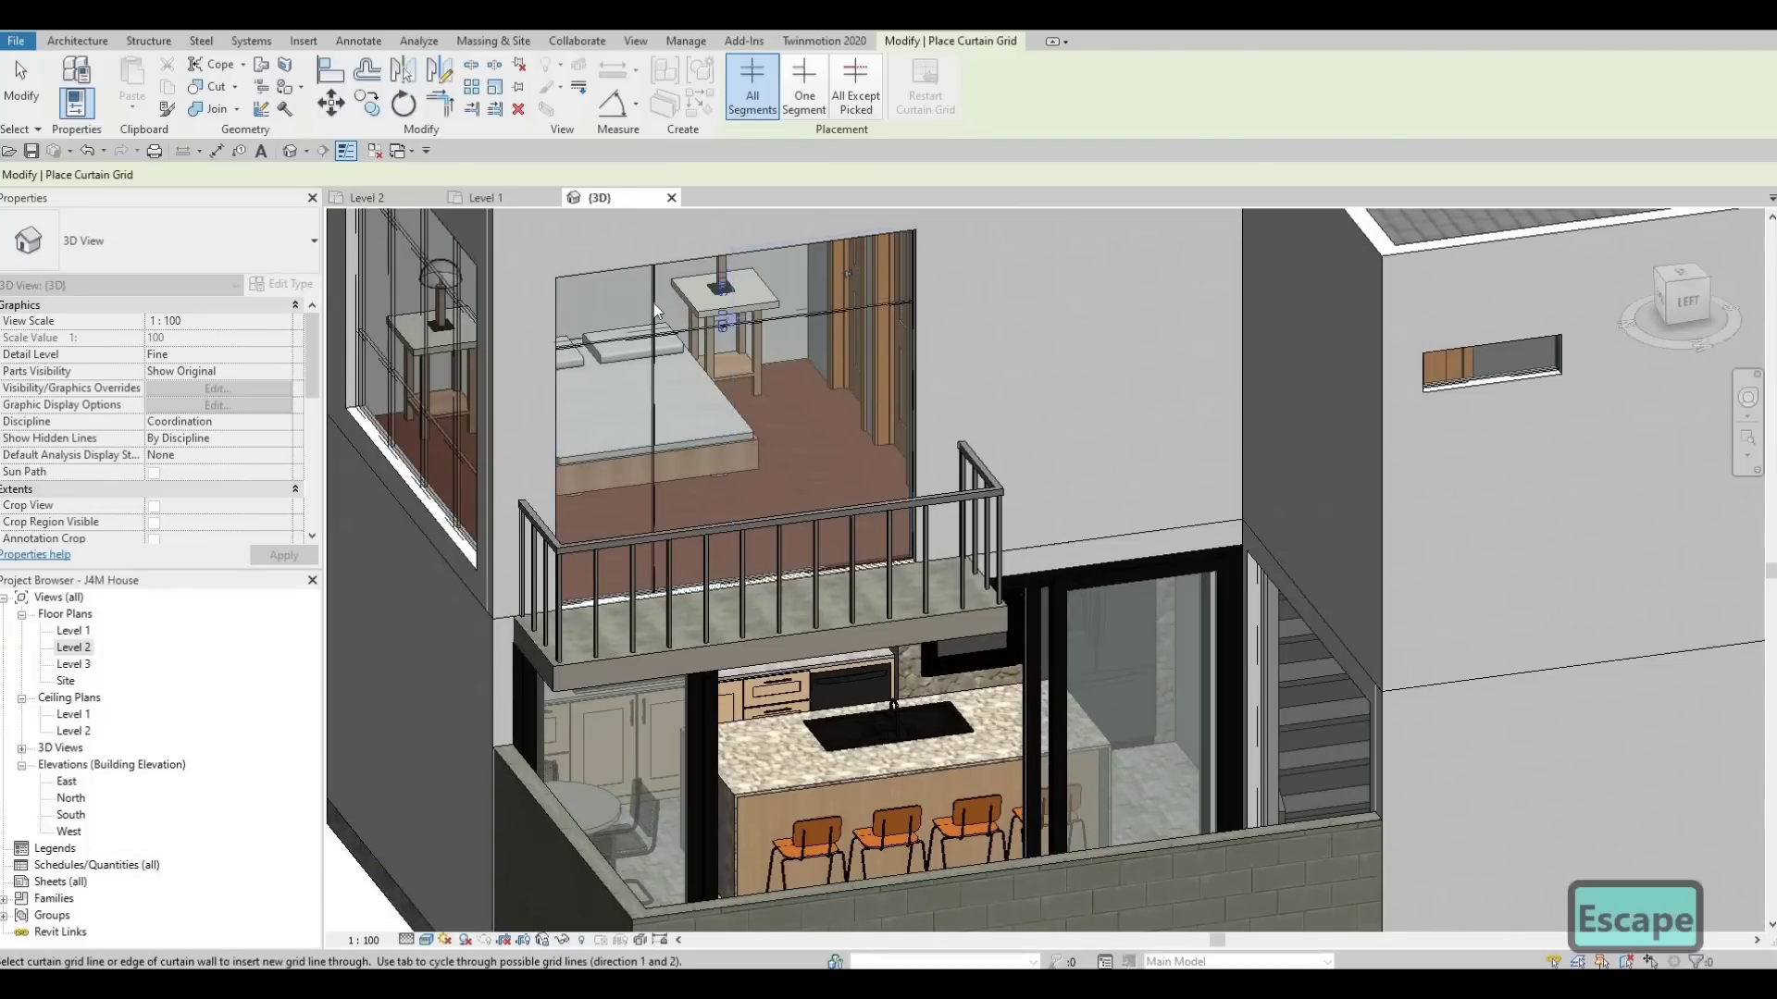
Set the vertical grid line of the rear balcony window to 800 mm from the left edge.
left_click(607, 425)
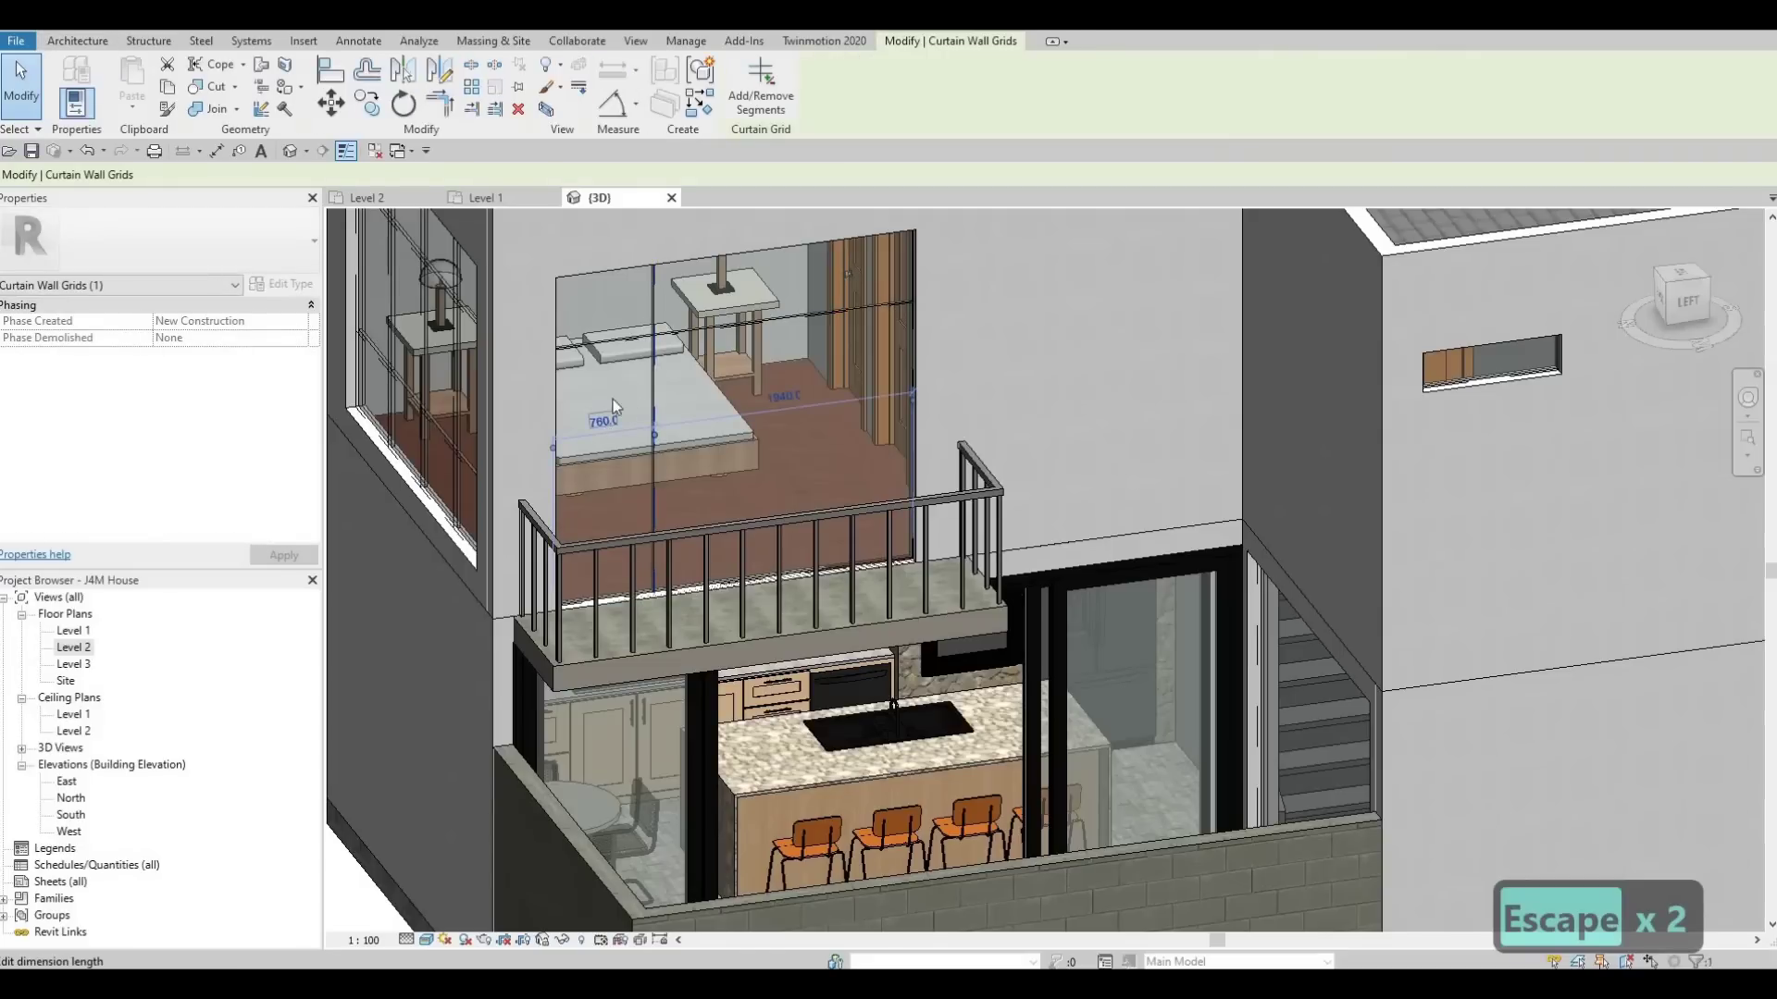
left_click(602, 422)
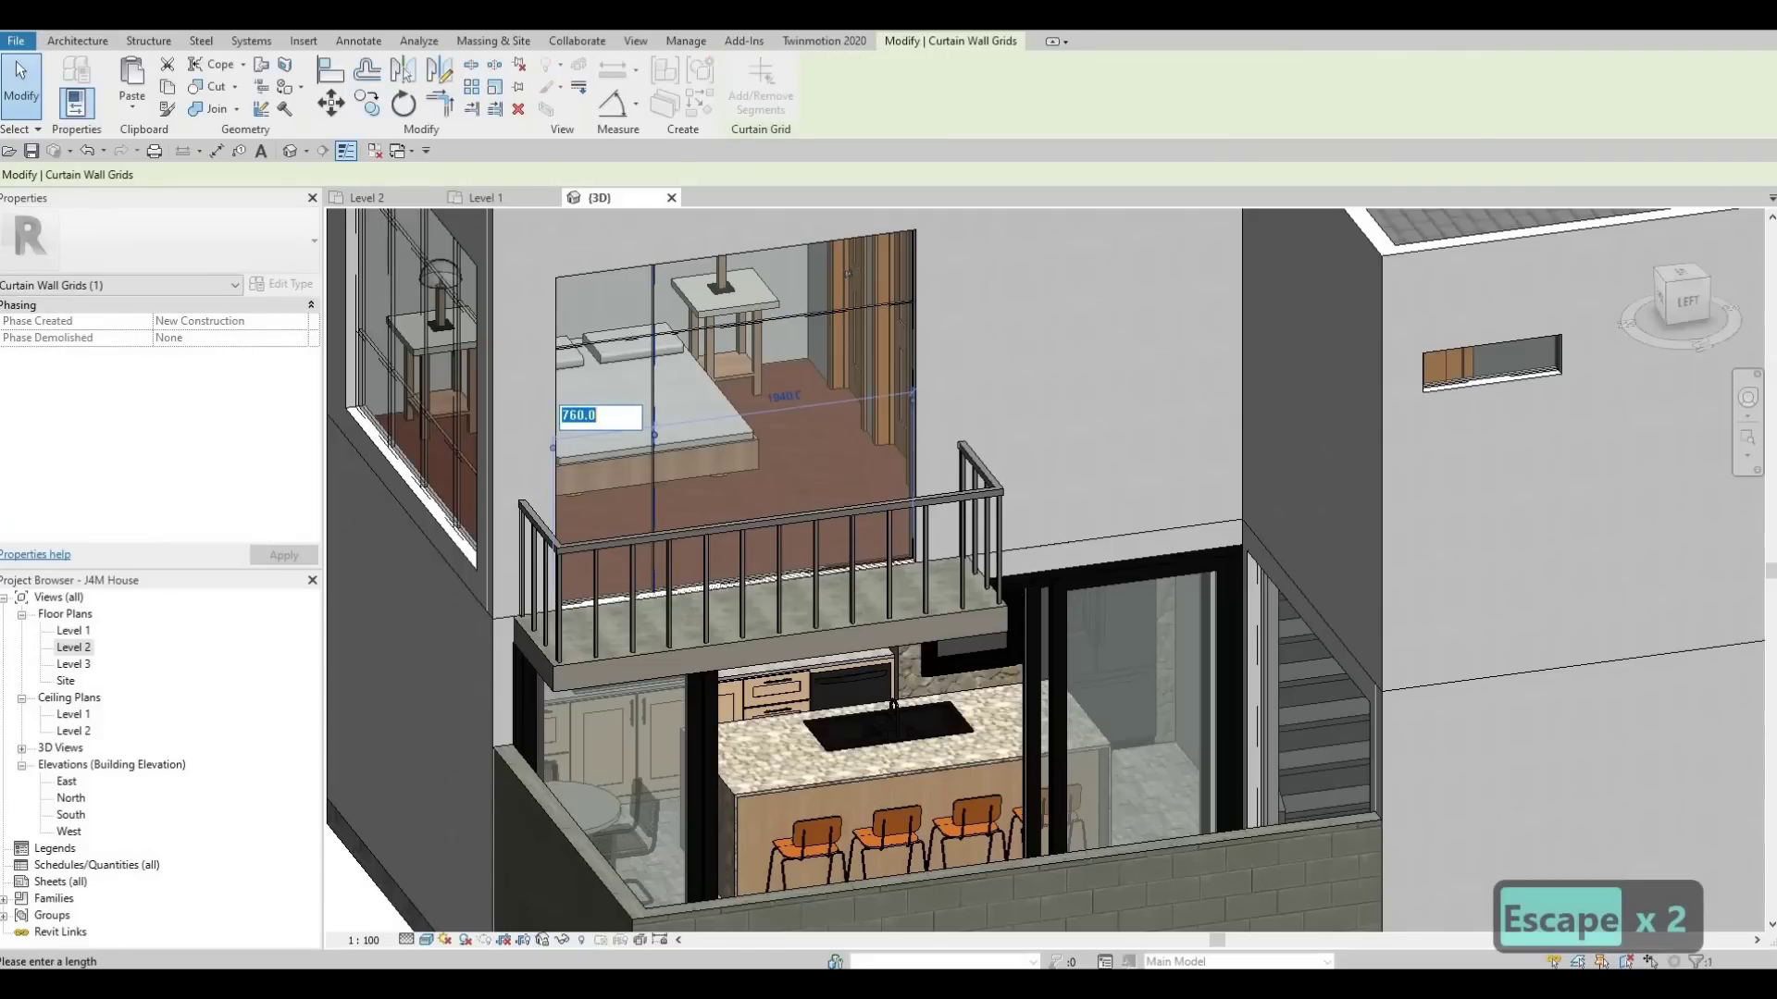
type("800")
key("Return")
key("Escape")
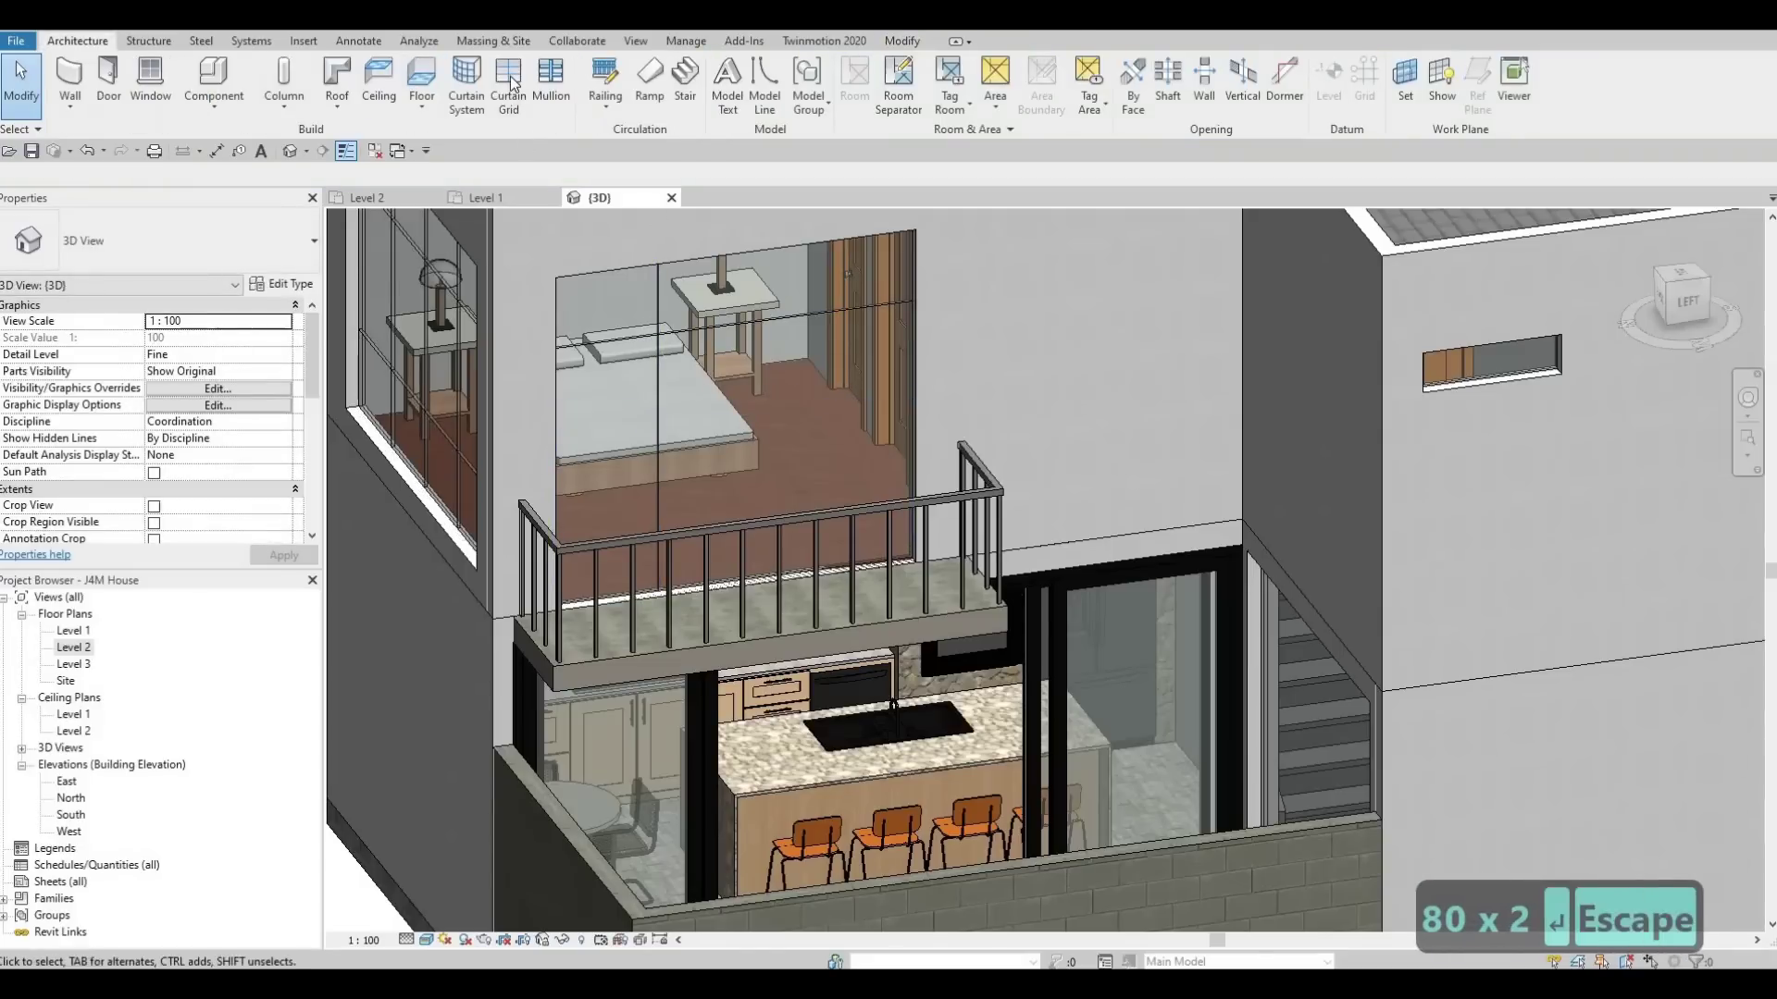
key("Escape")
Place a second vertical grid line on the rear balcony window, midway between the first vertical line and the right edge.
left_click(509, 88)
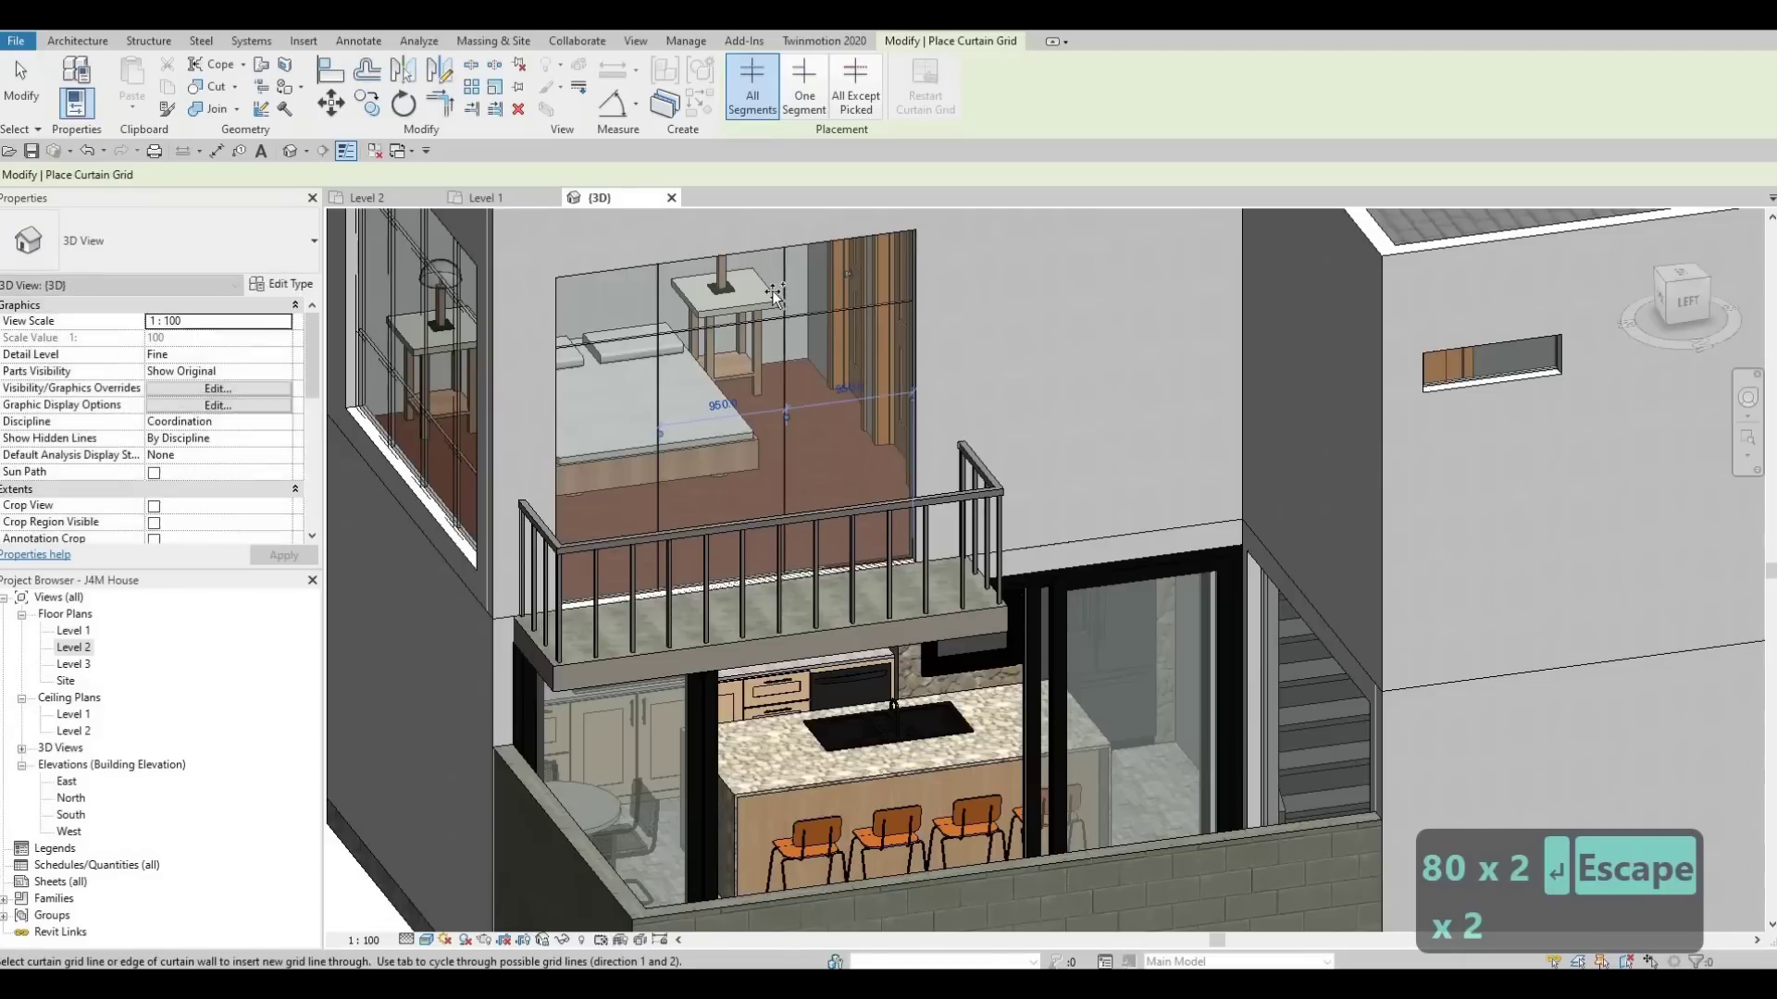
scroll(842, 396, "down", 3)
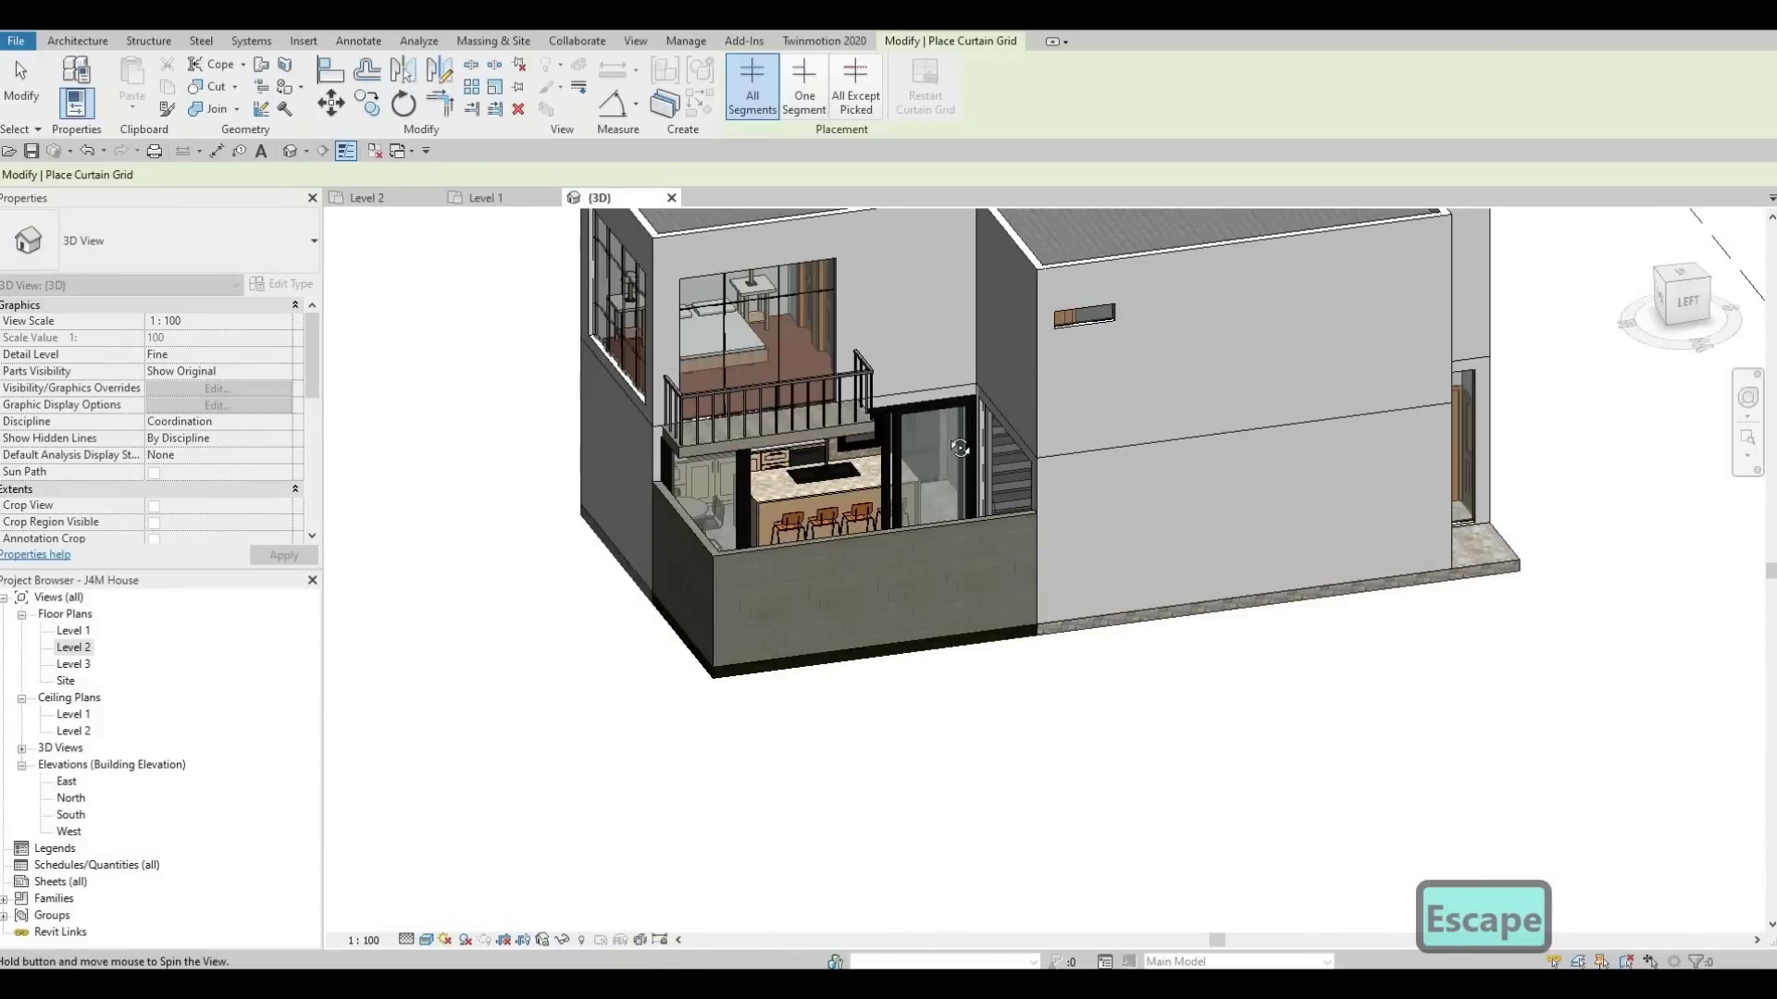
middle_click_drag(896, 443, 842, 392, "shift")
scroll(866, 448, "up", 1)
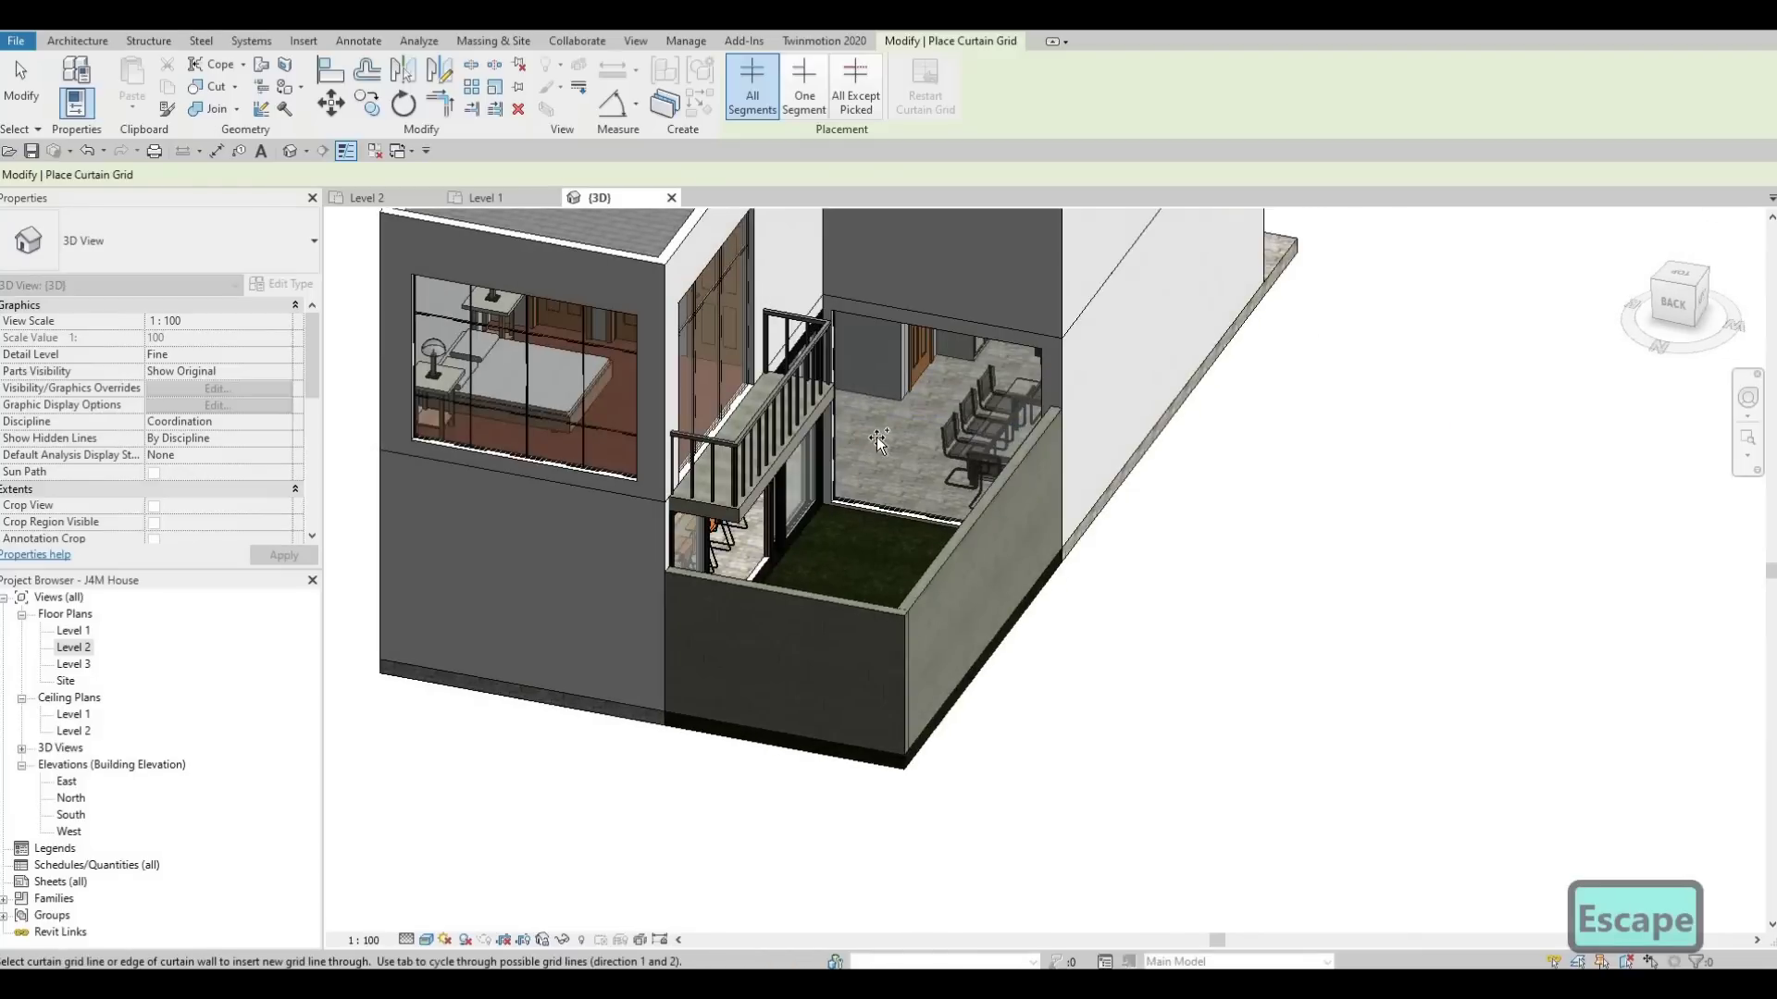
scroll(887, 403, "up", 1)
scroll(877, 422, "down", 1)
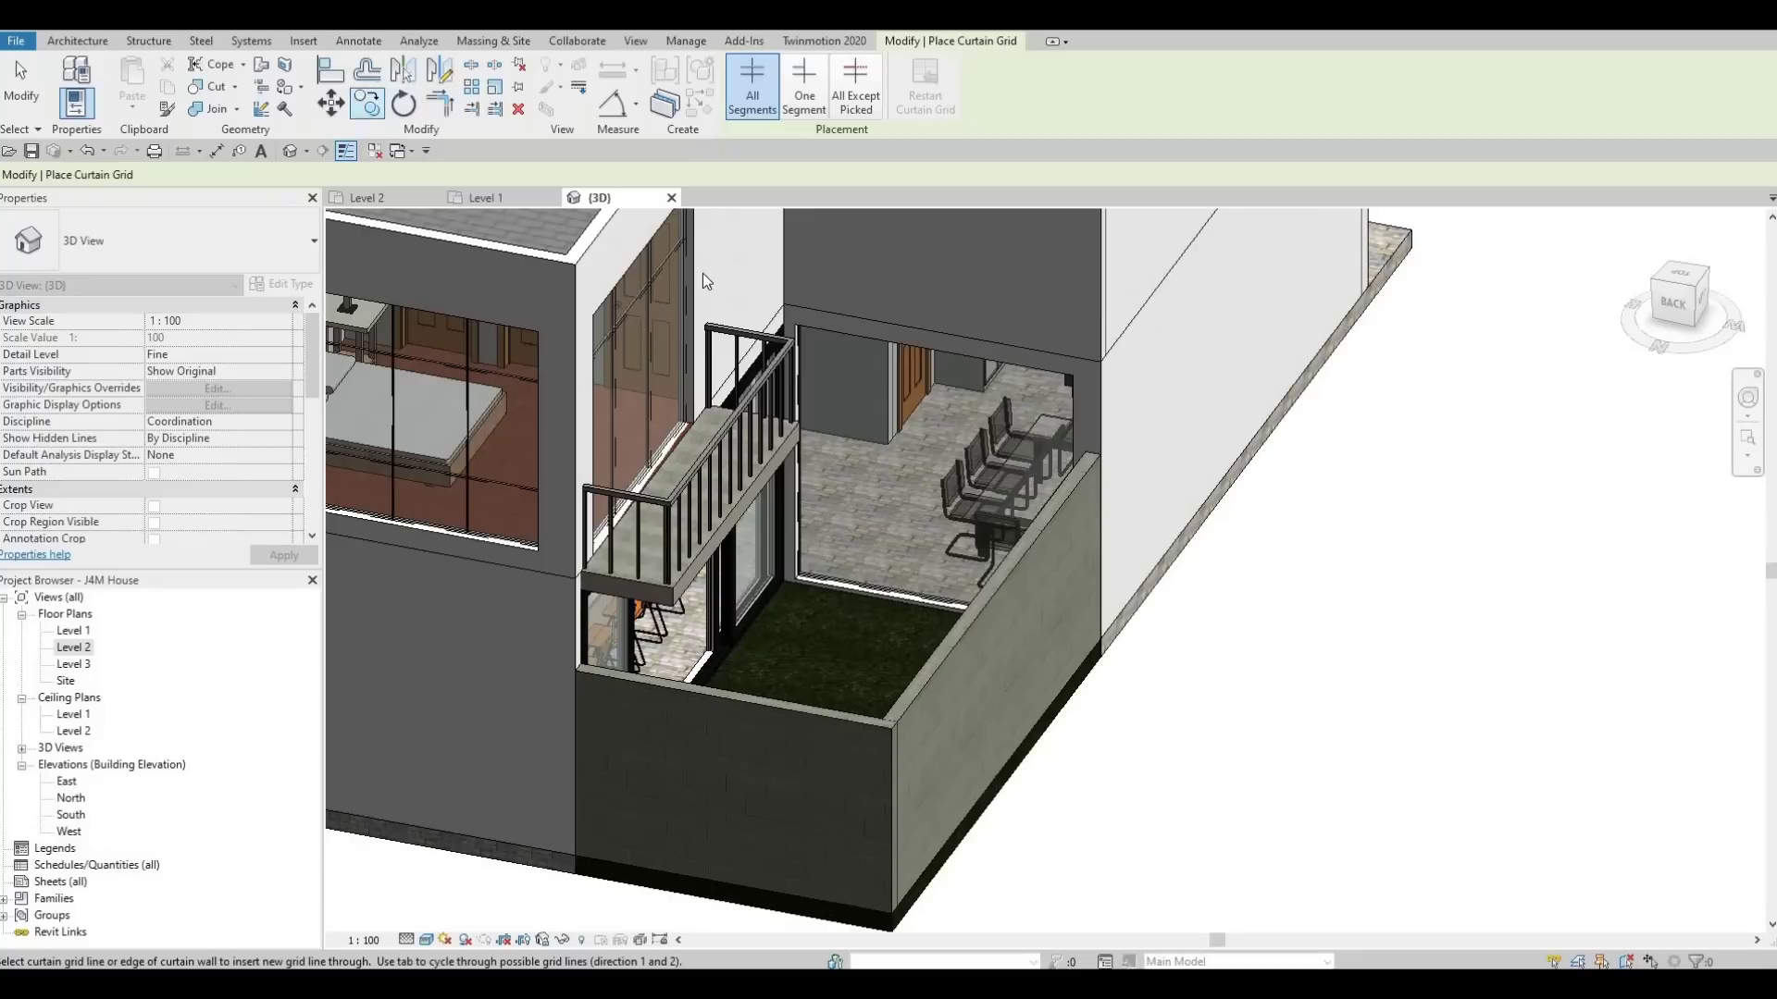
key("Escape")
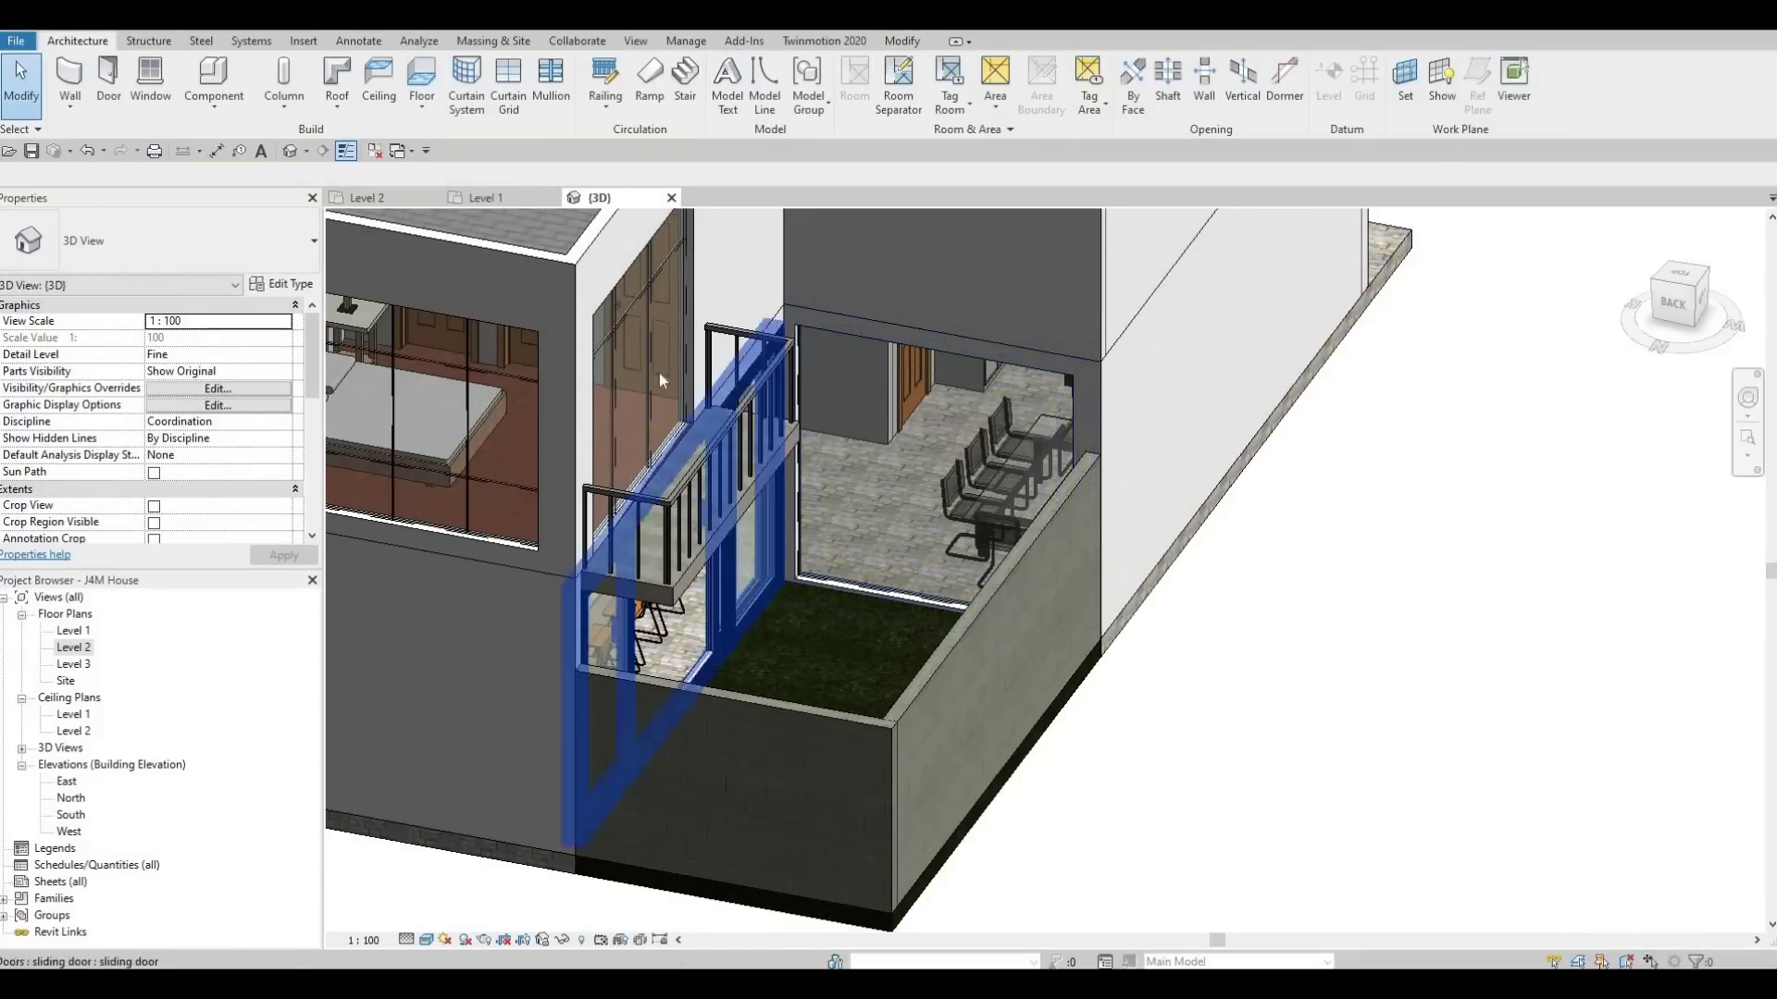
Place horizontal curtain grid lines about 500 mm from the top and bottom edges of the ground-floor window facing the rear courtyard.
middle_click_drag(658, 374, 595, 341, "shift")
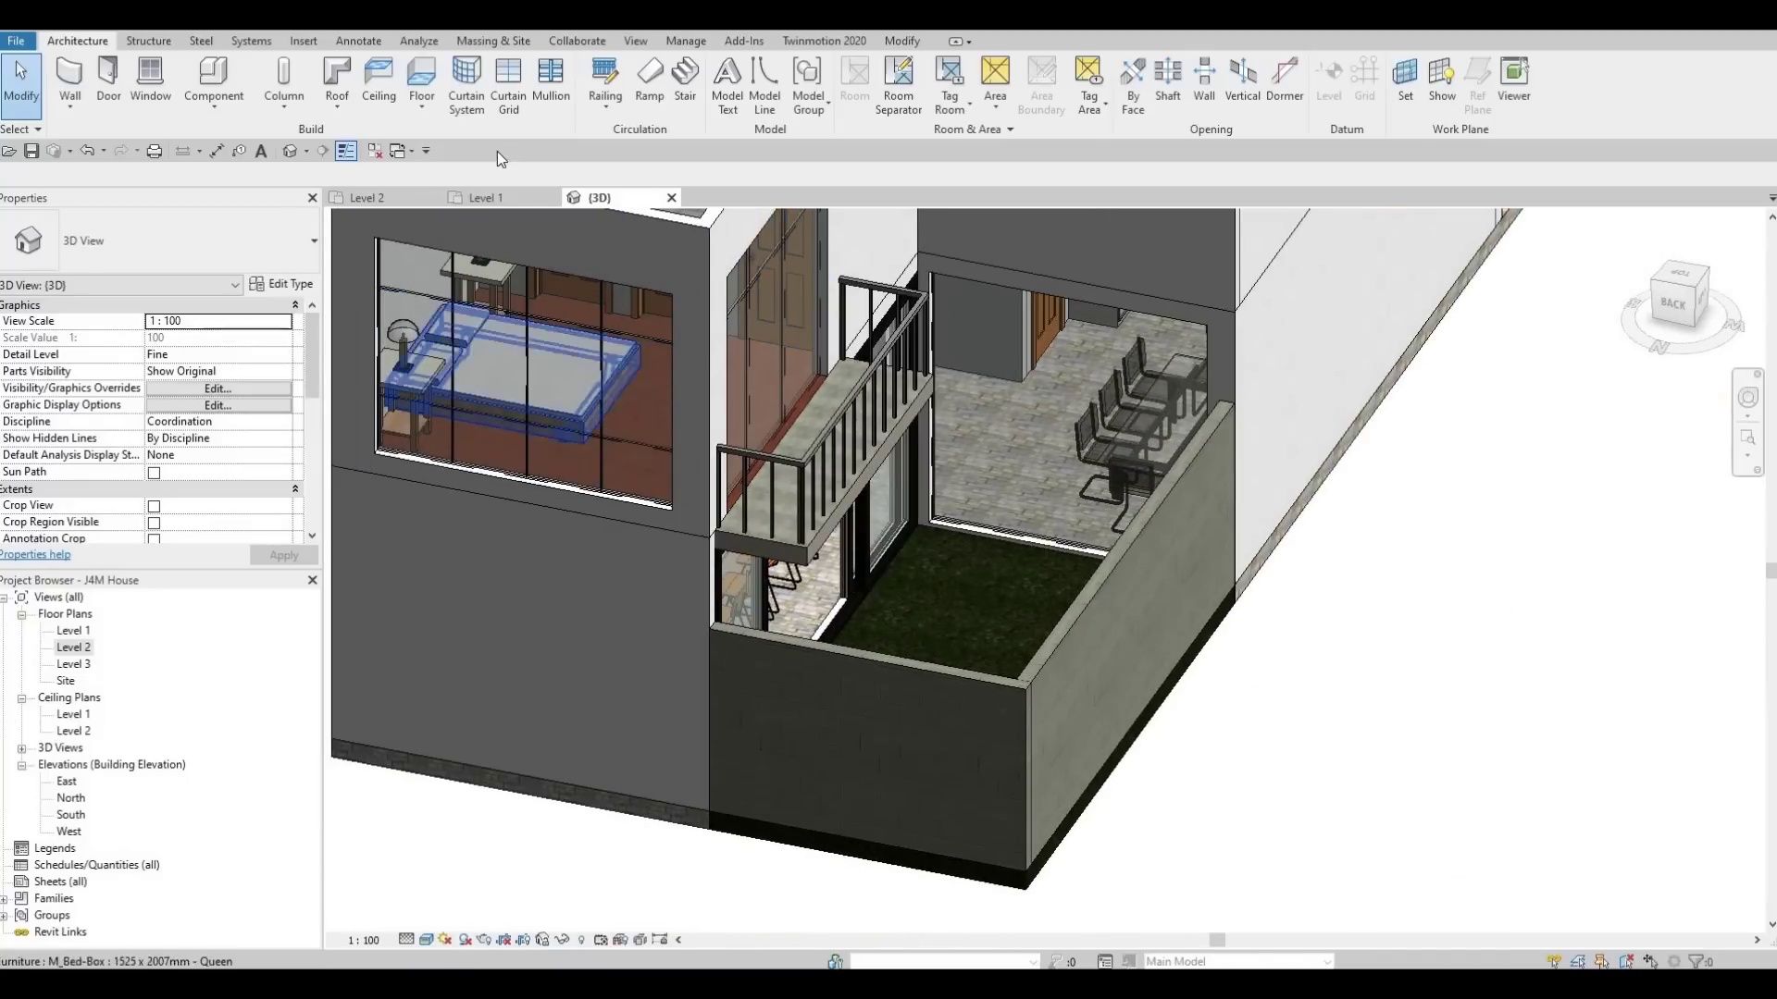
left_click(507, 84)
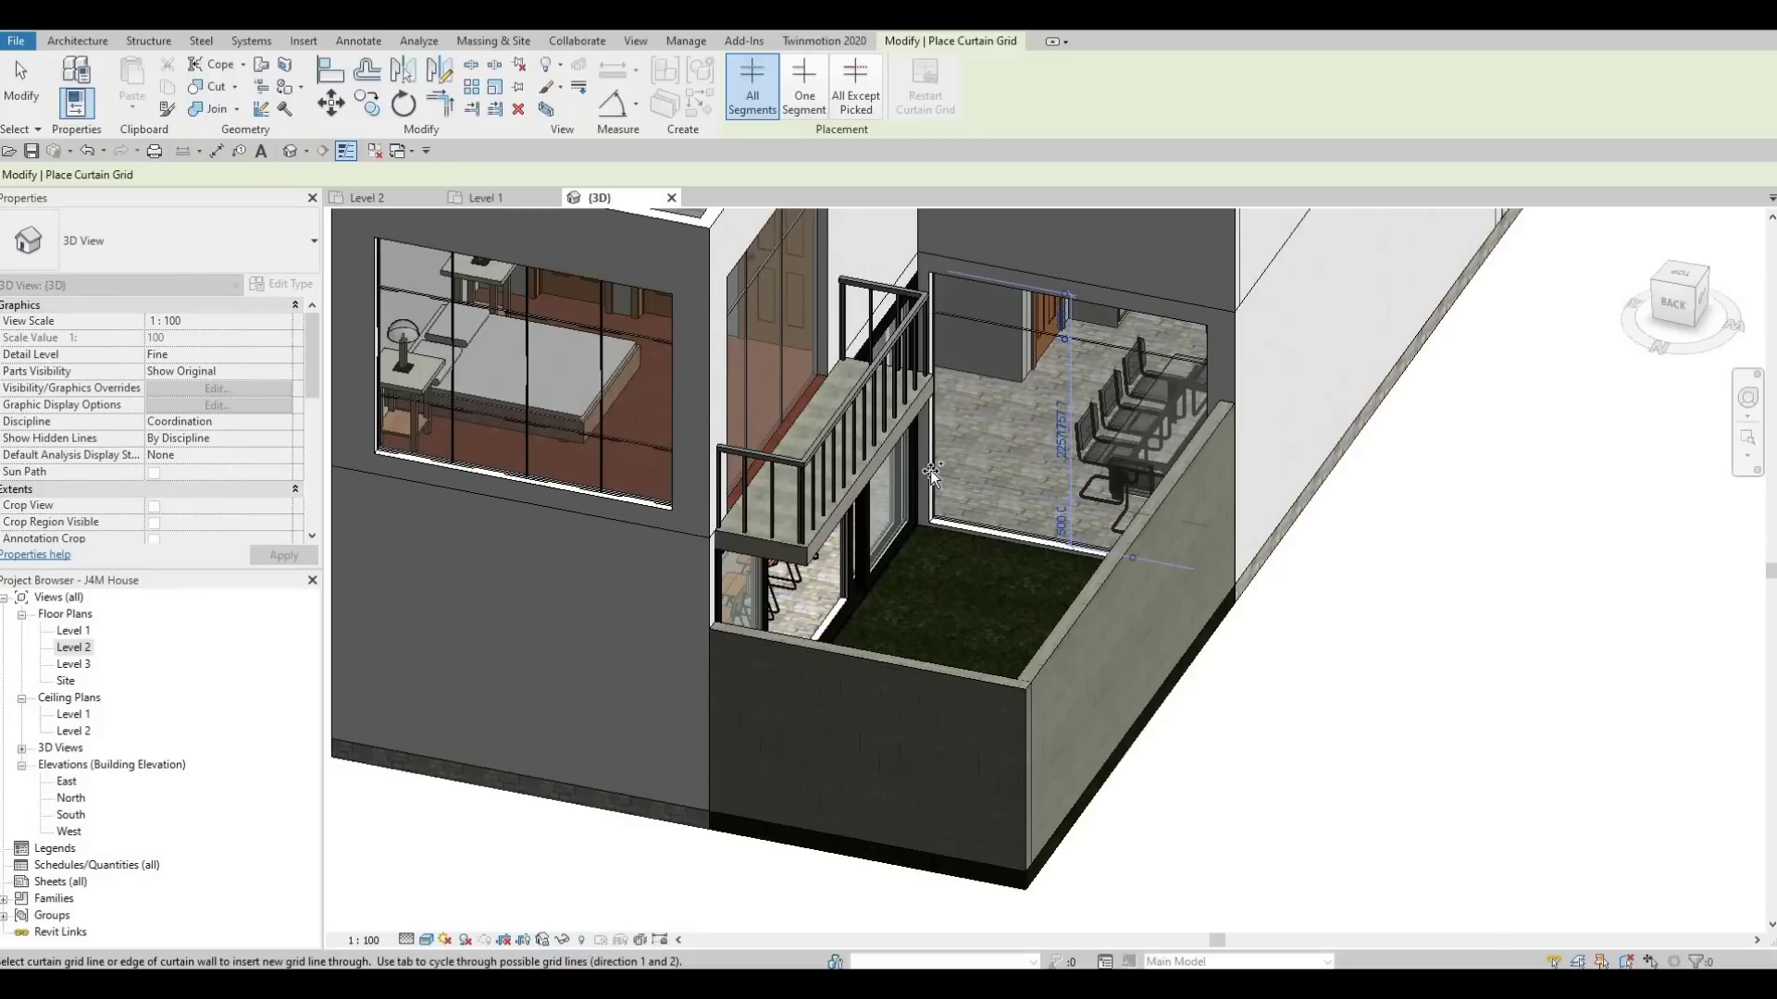
left_click(975, 468)
key("Escape")
key("Escape")
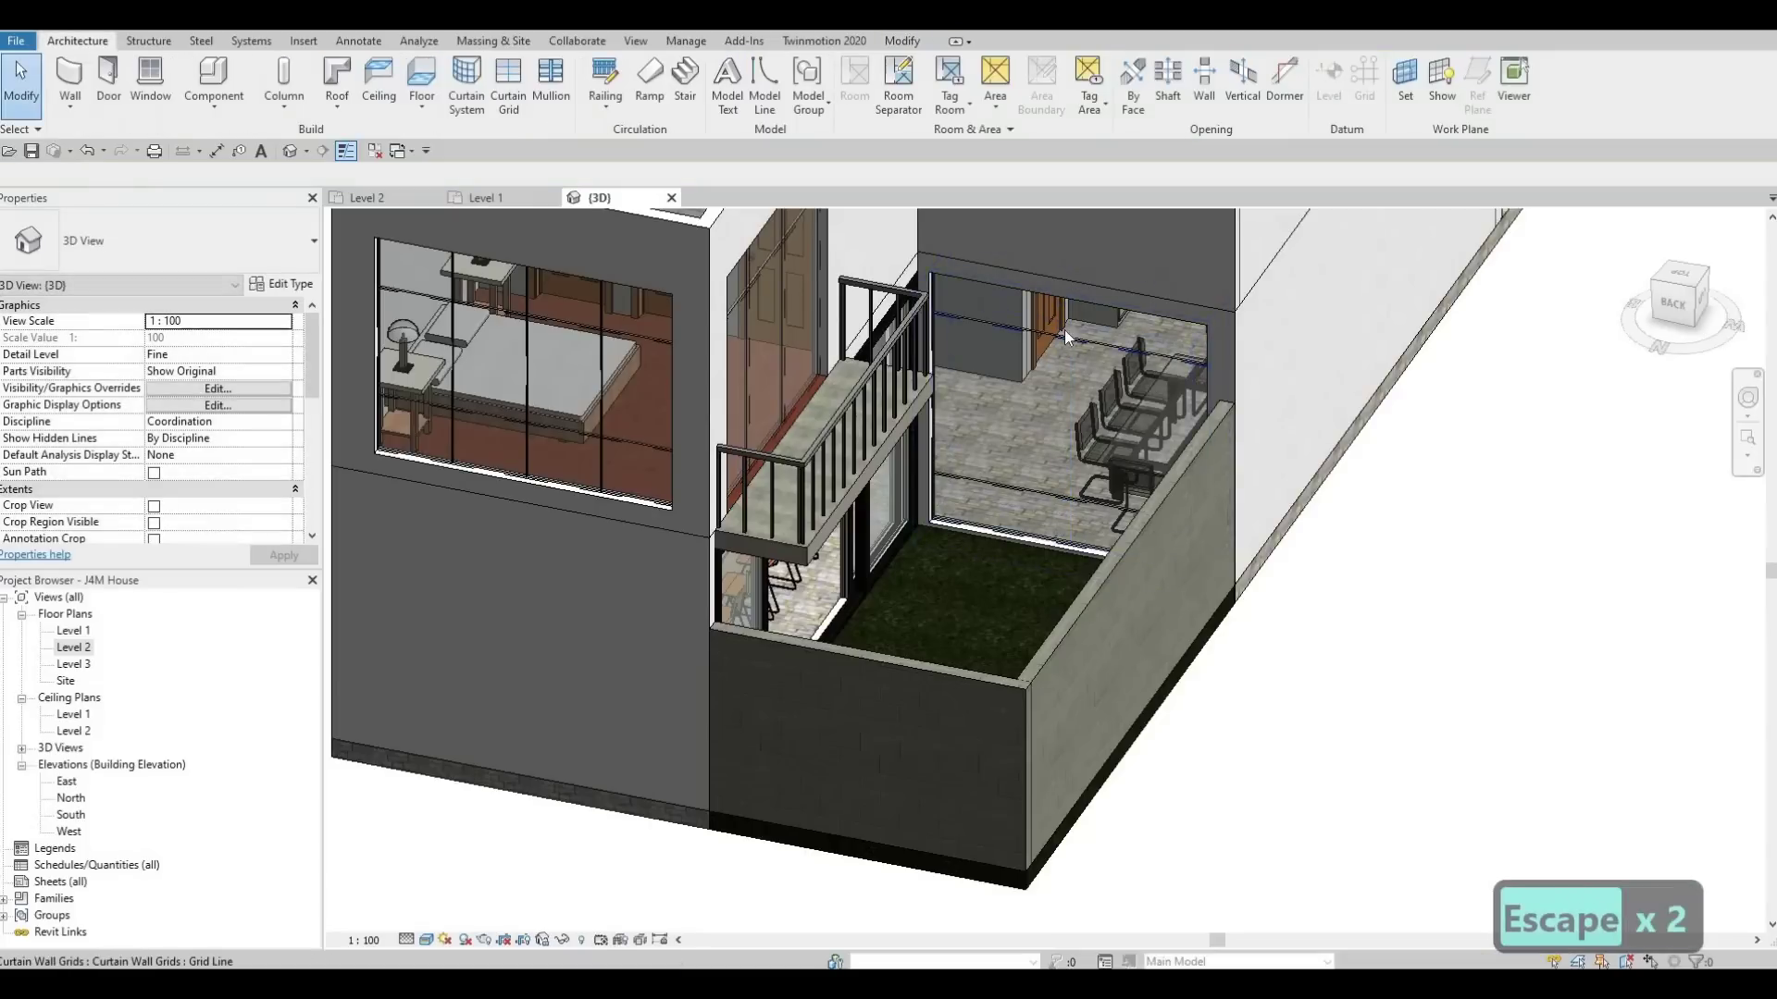
Set the upper horizontal grid line of the ground-floor courtyard window to 600 mm from the top edge.
left_click(1058, 337)
left_click(1079, 323)
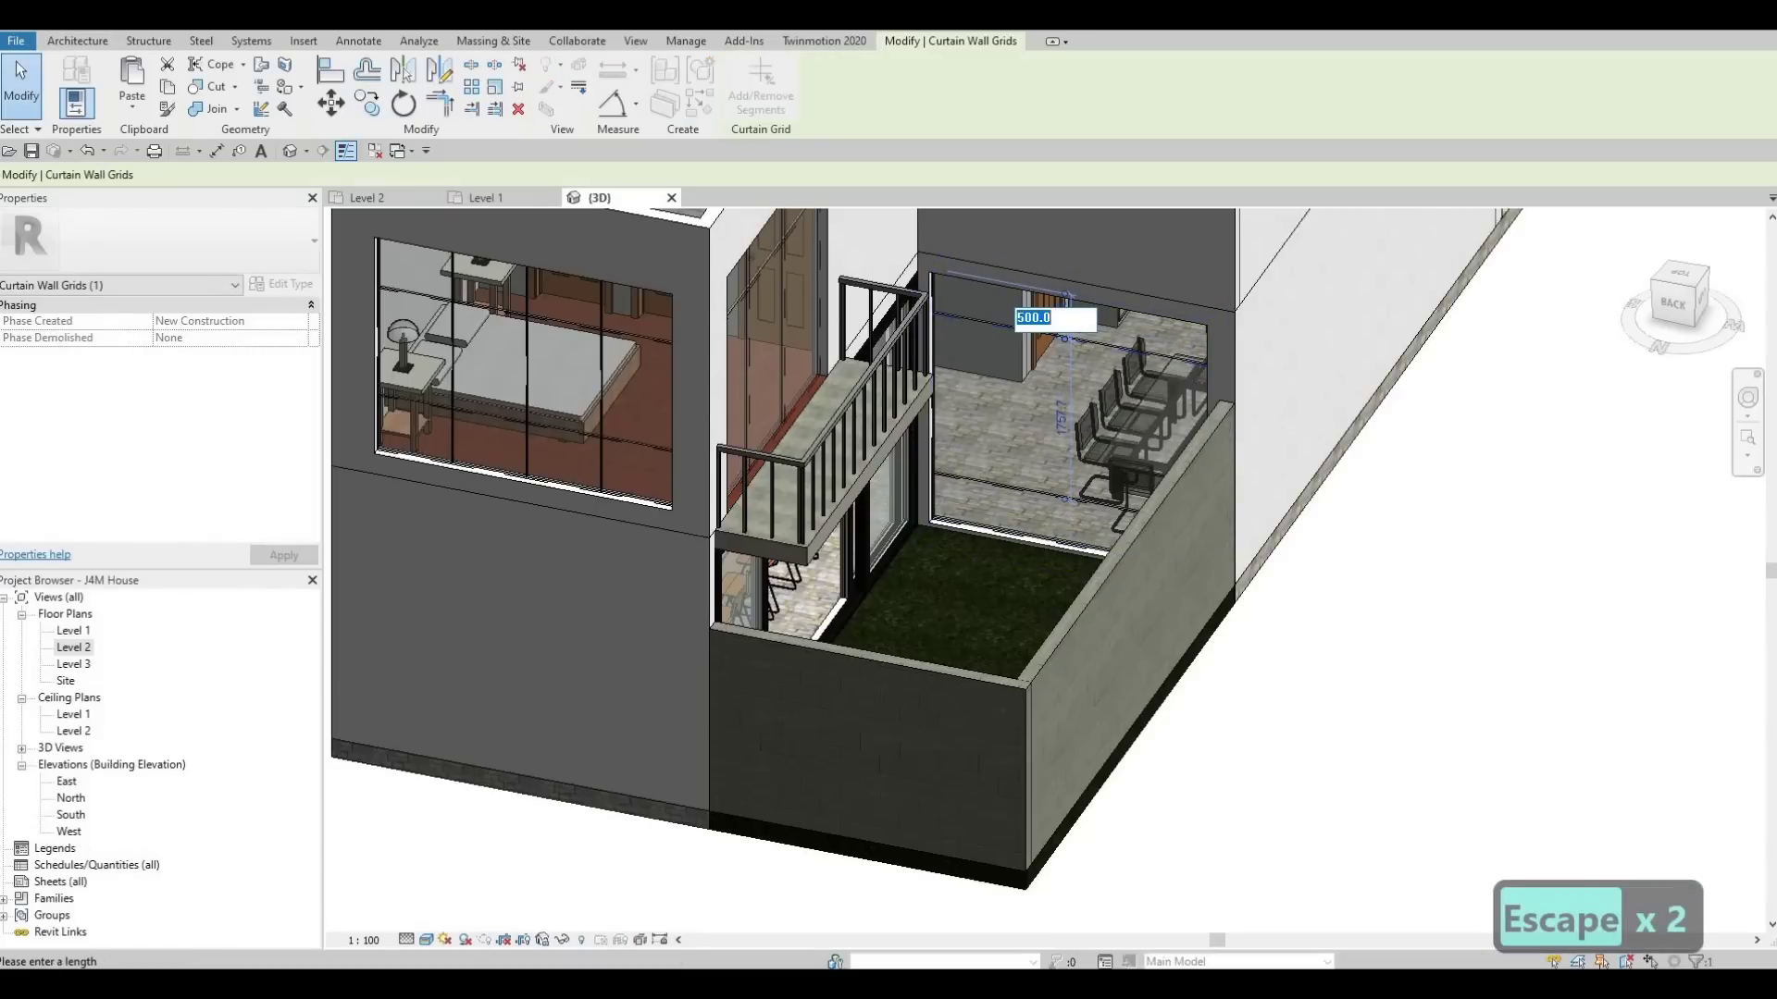
type("600")
key("Return")
key("Escape")
key("Escape")
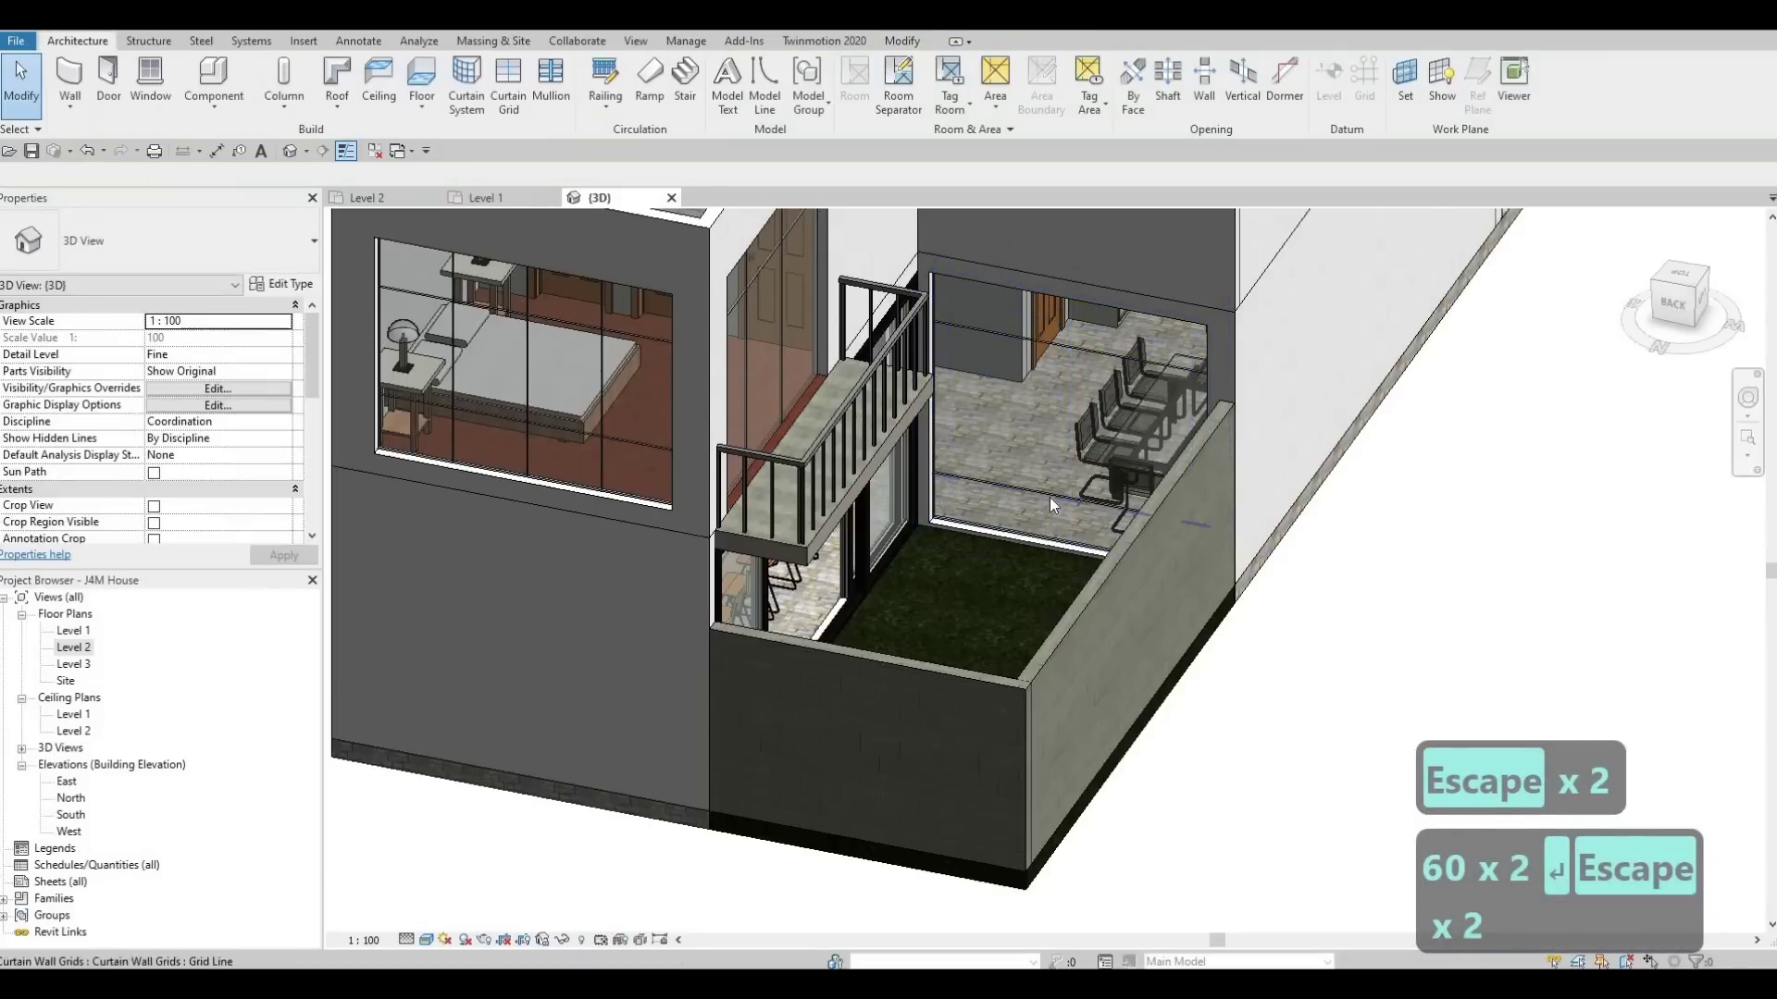
Set the lower horizontal grid line of the ground-floor courtyard window to 600 mm from the bottom edge.
left_click(1059, 511)
left_click(1055, 523)
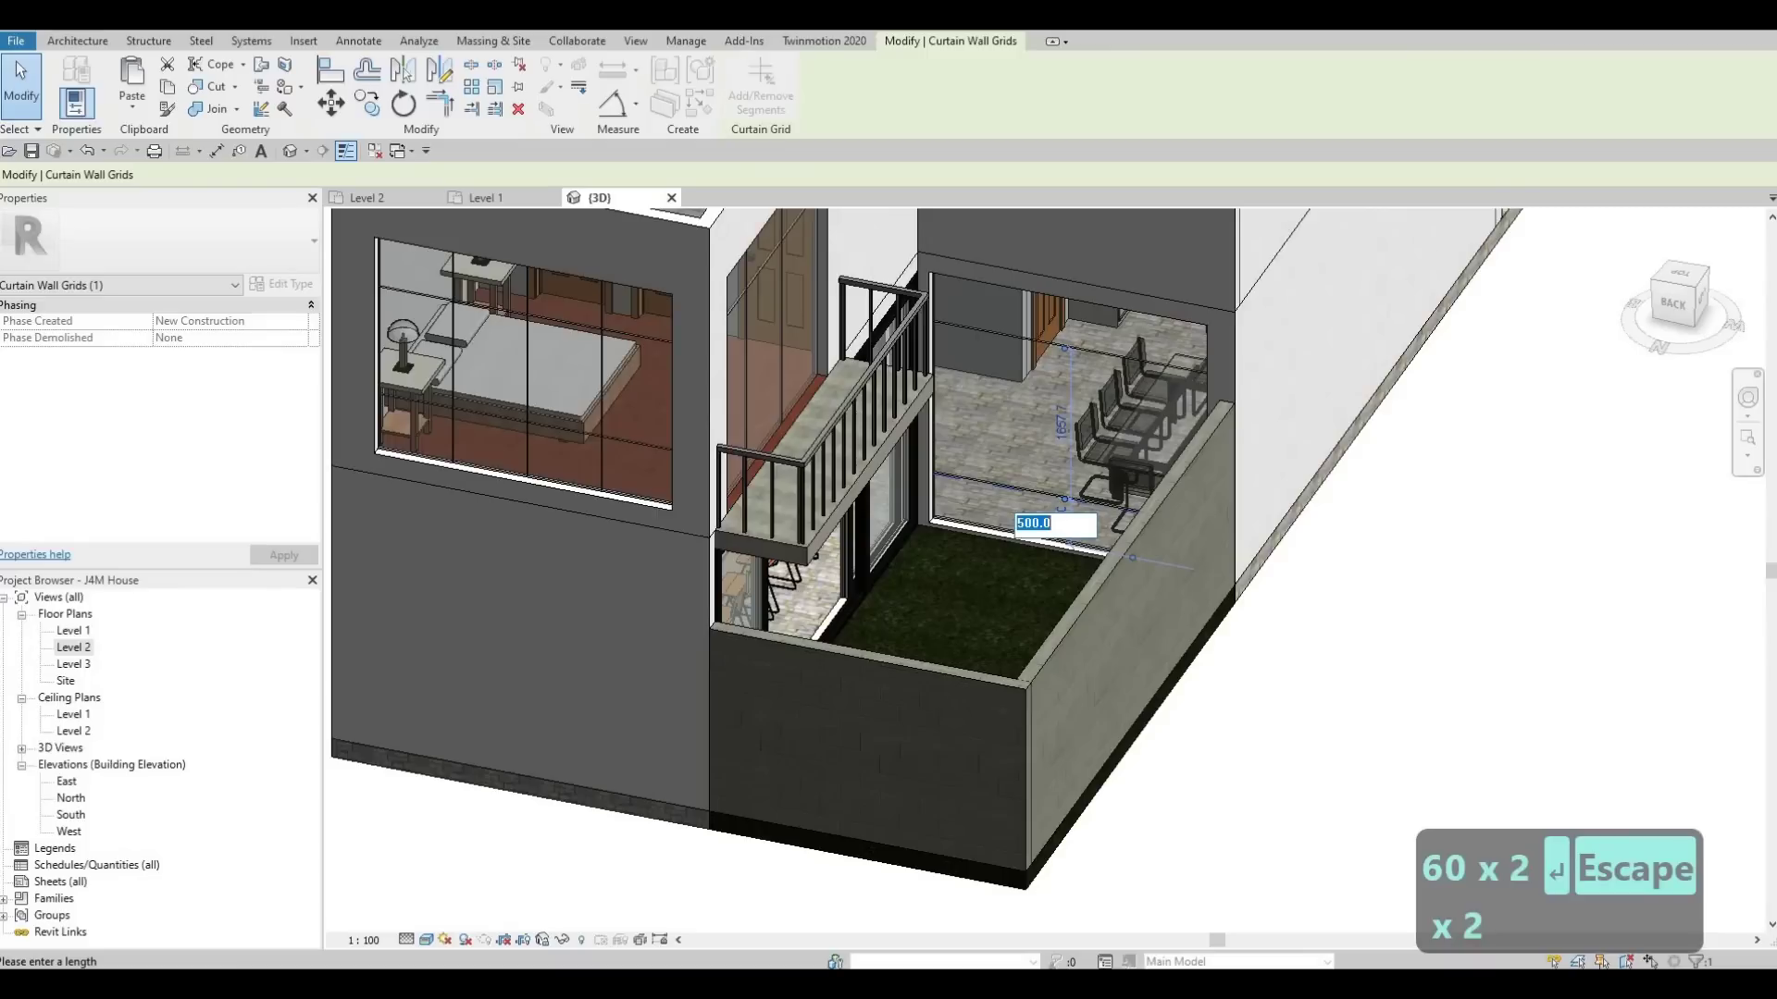
type("600")
key("Return")
key("Escape")
key("Escape")
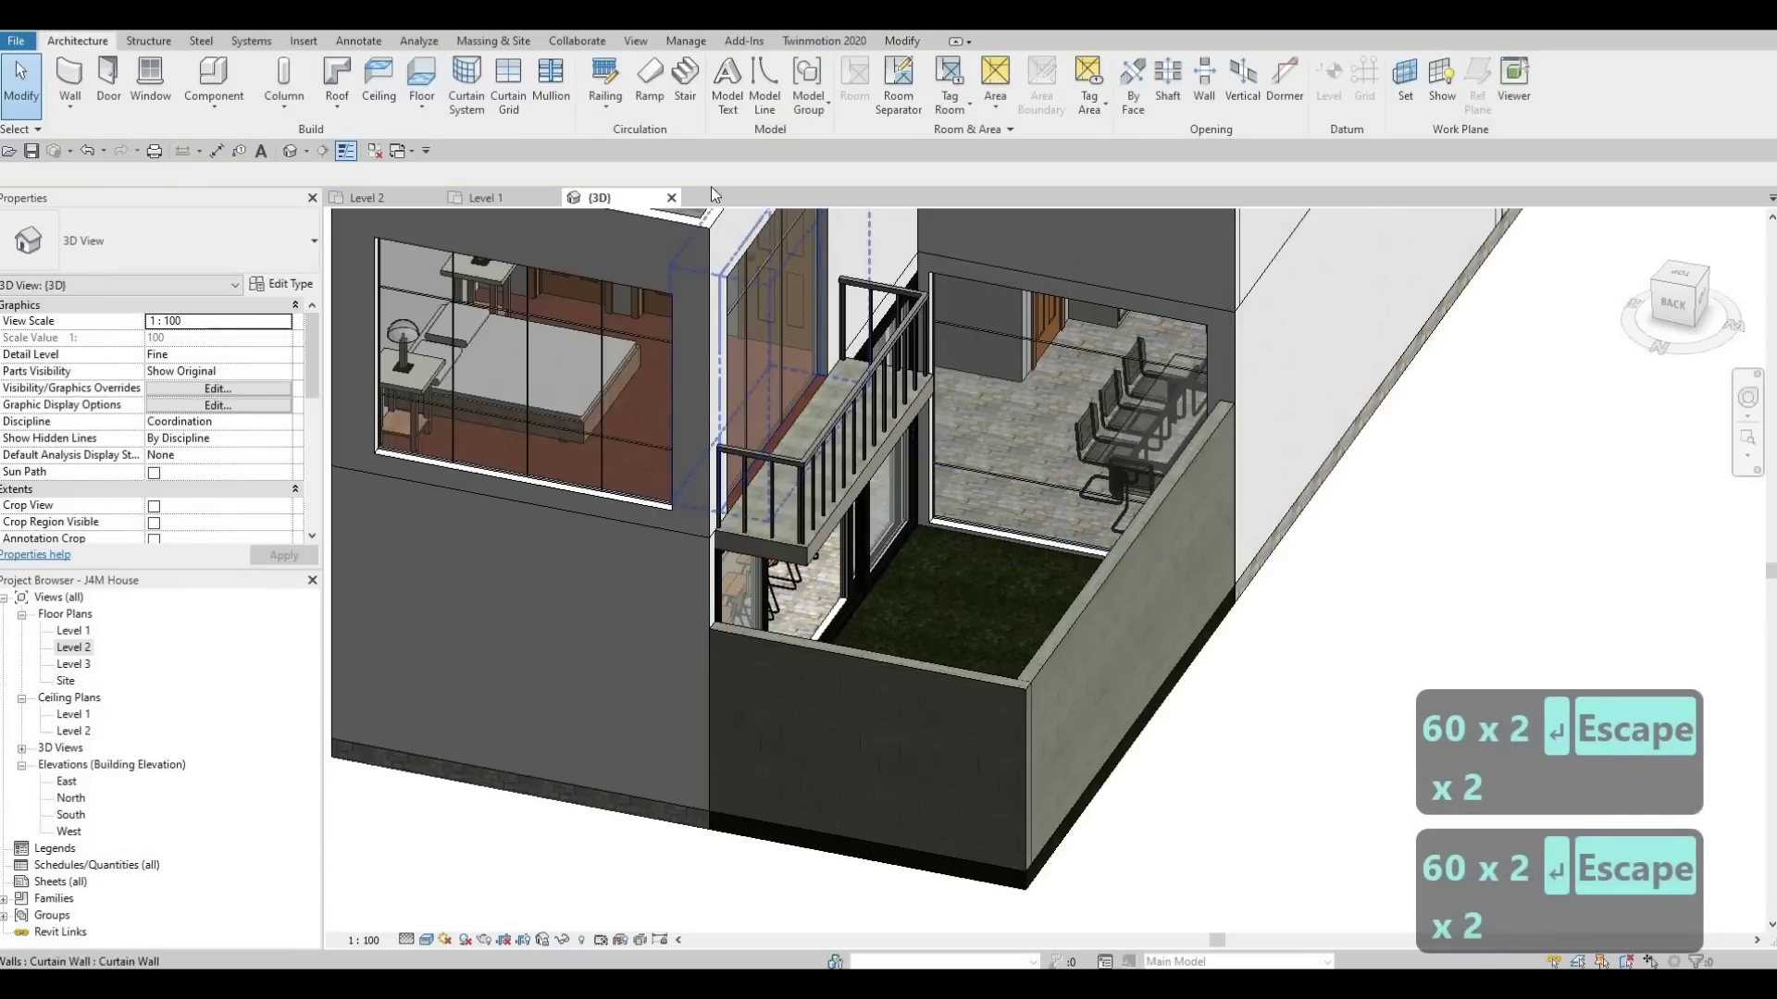
Place vertical curtain grid lines on the courtyard window about 300 mm from its left edge, near its middle and near its right edge.
left_click(1066, 302)
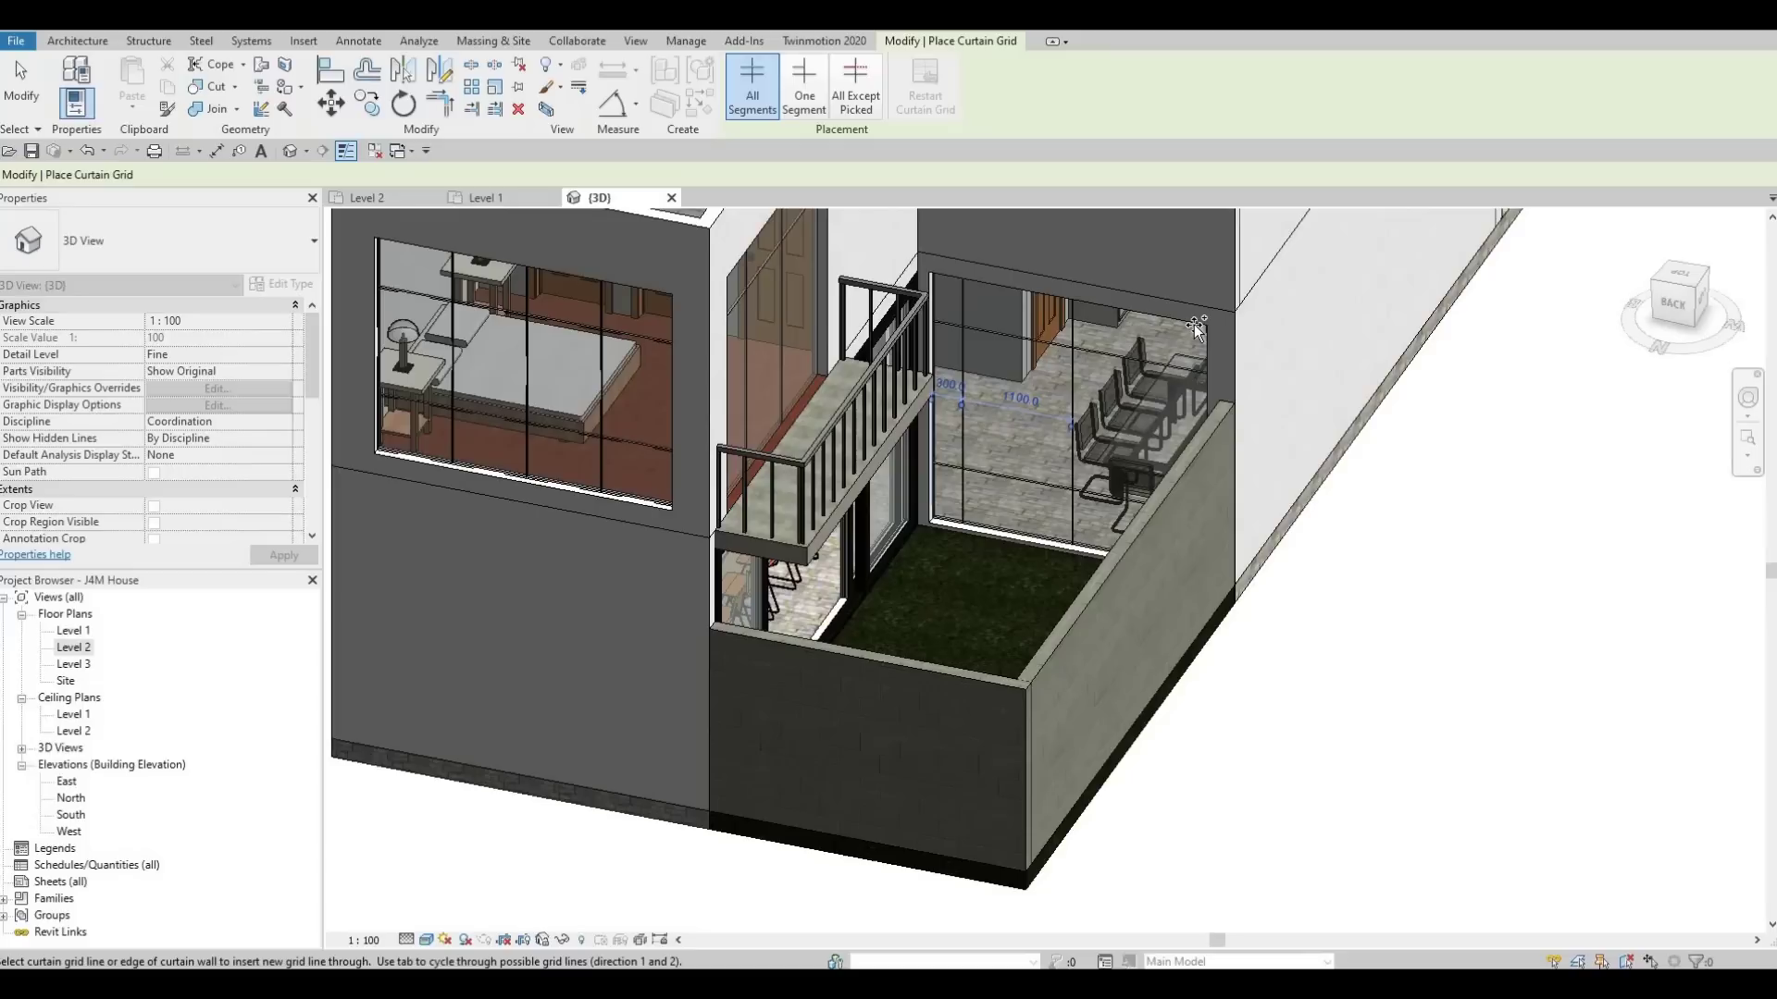
key("Escape")
key("Escape")
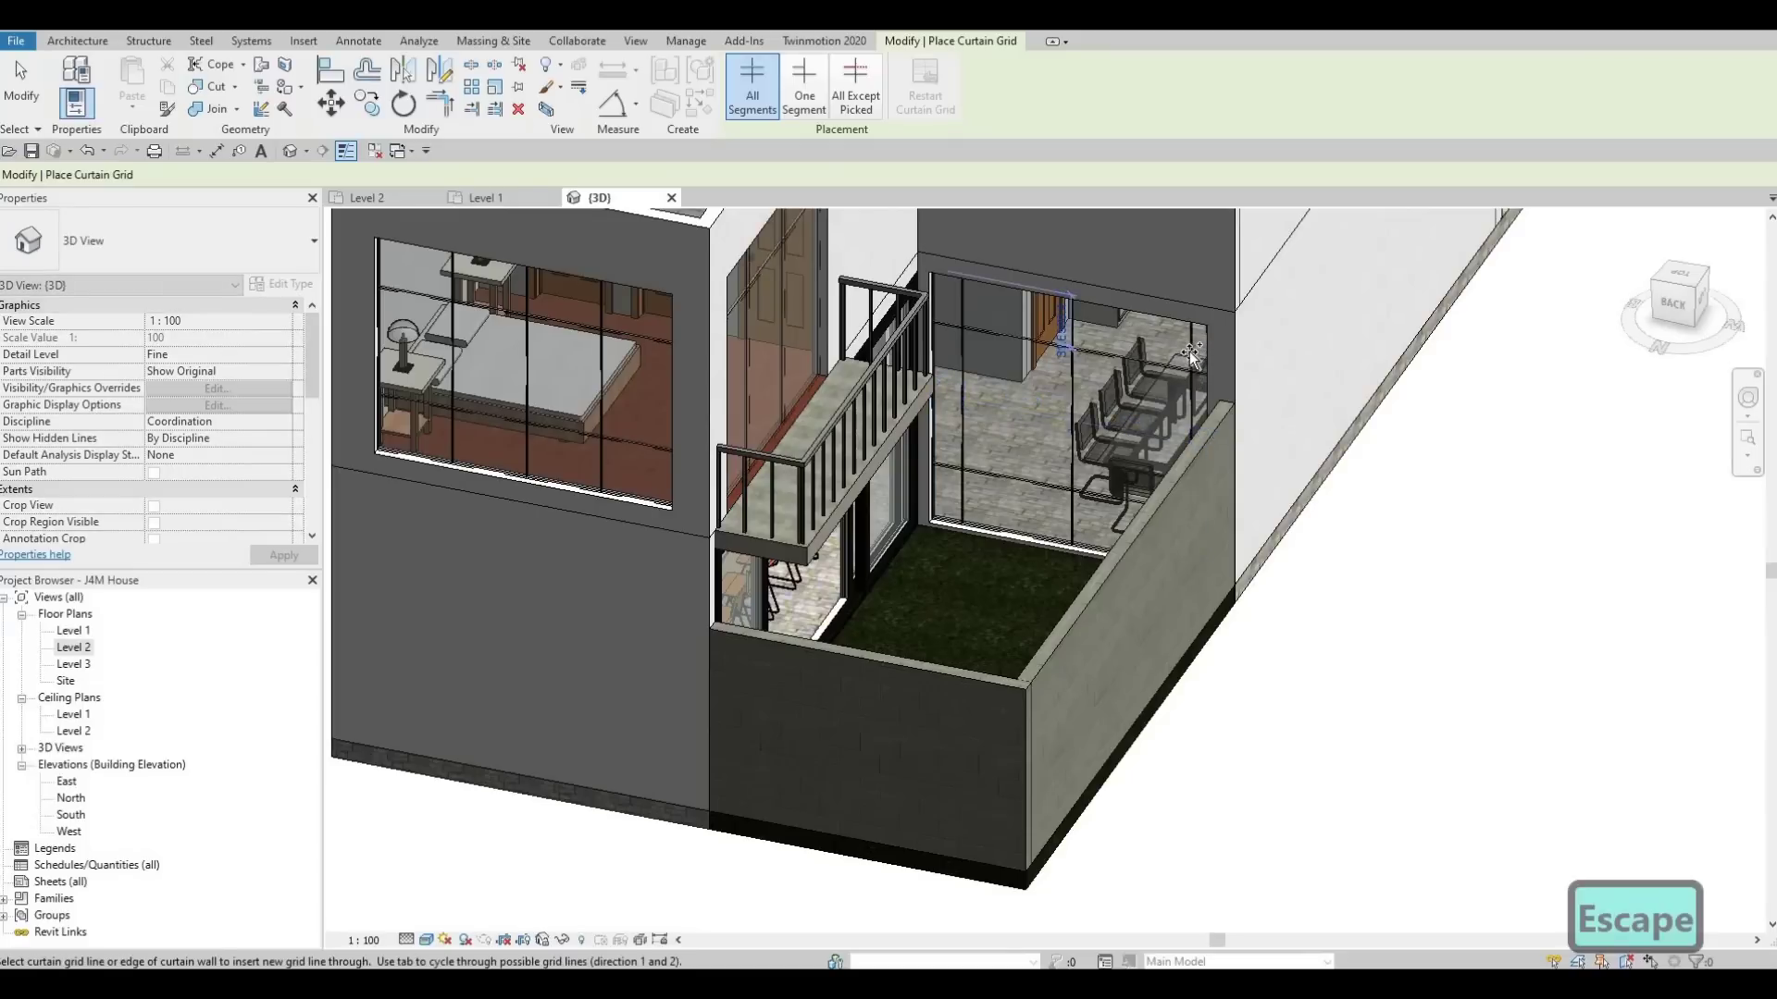
Set the rightmost vertical grid line of the courtyard window to 300 mm from the right edge.
left_click(1191, 434)
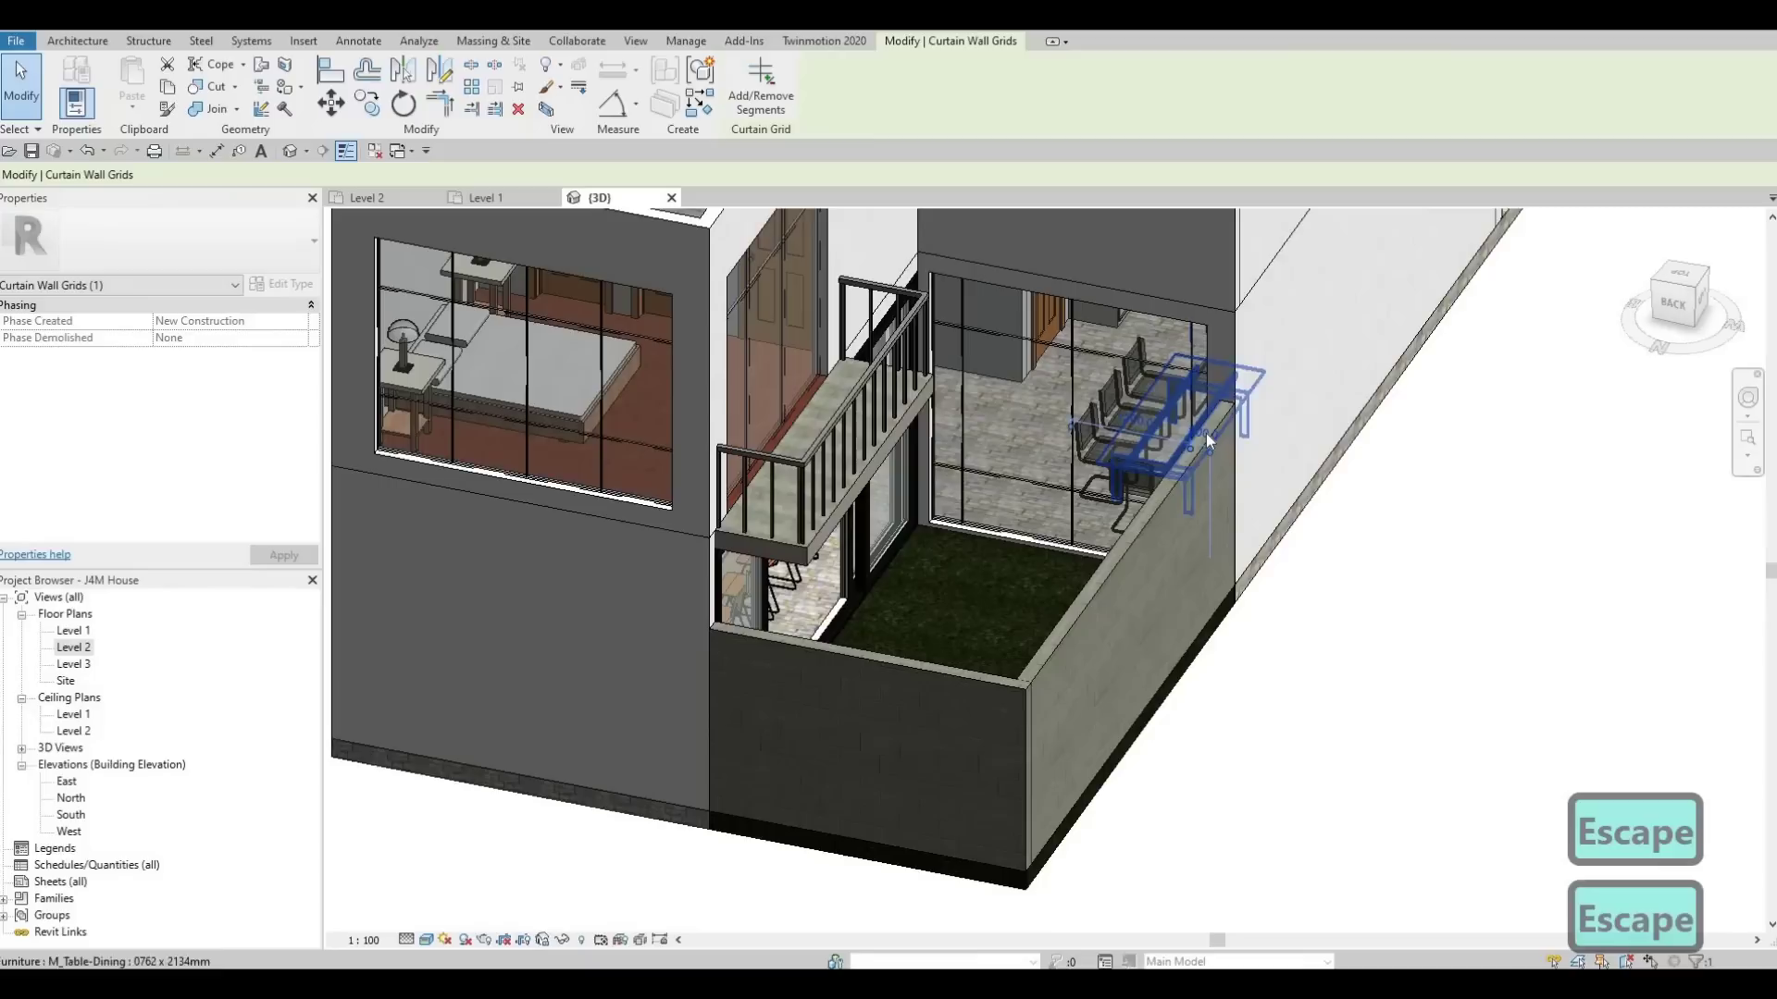
left_click(1203, 433)
type("300")
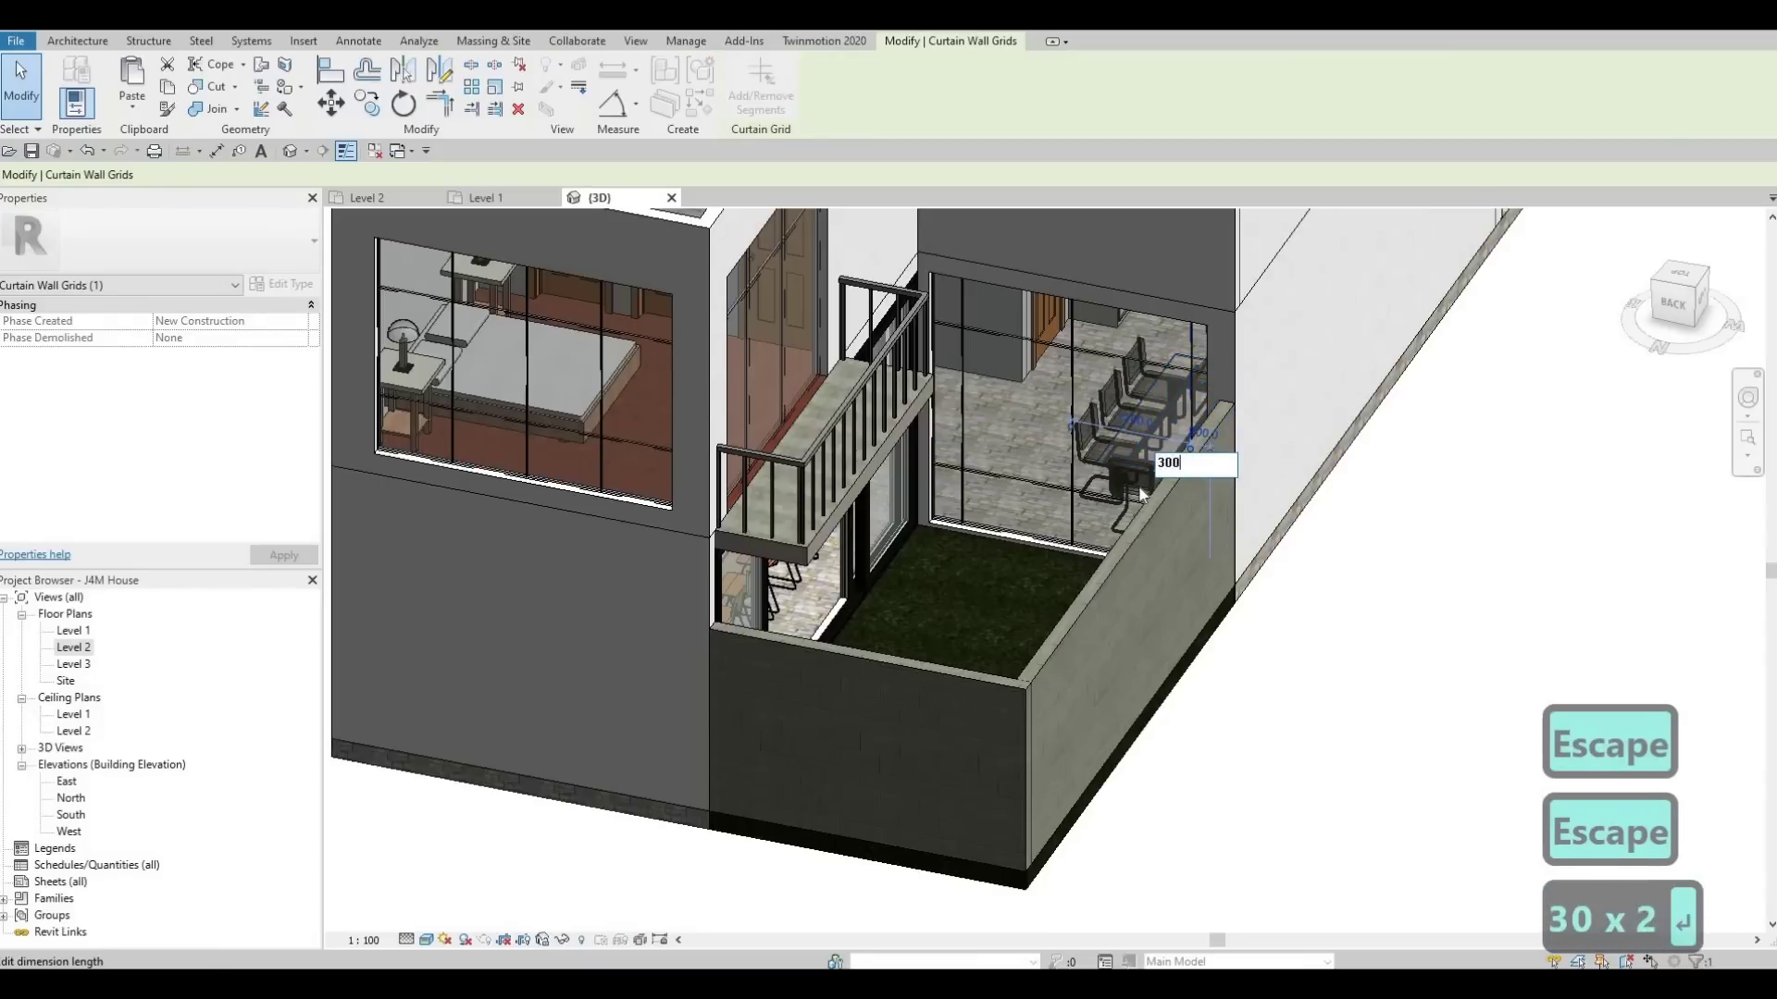
key("Return")
key("Escape")
Place horizontal curtain grid lines near the top and bottom of both tall ground-floor windows beside the front door, about 400 mm from the front-facing window's edges.
middle_click_drag(1138, 466, 701, 435, "shift")
scroll(949, 471, "down", 3)
scroll(697, 431, "up", 2)
middle_click_drag(1043, 374, 1245, 447, "shift")
scroll(1263, 451, "up", 1)
middle_click_drag(1142, 384, 1064, 393, "shift")
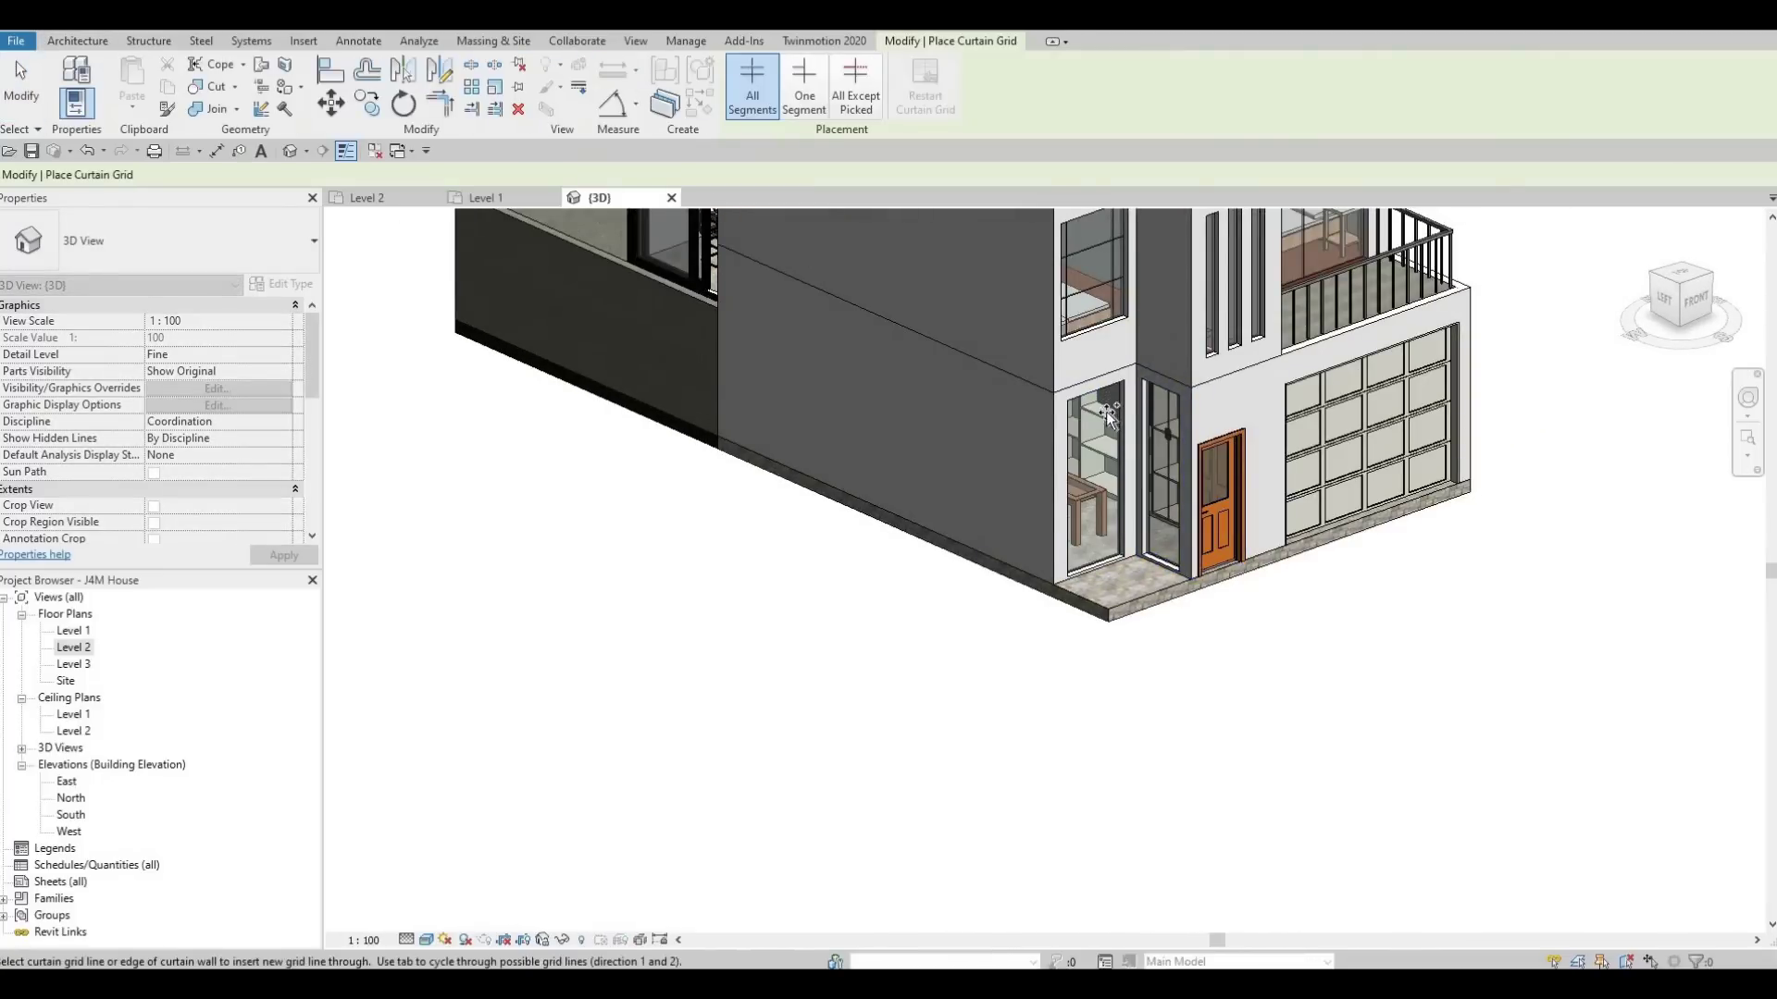
scroll(1107, 410, "up", 1)
middle_click_drag(1107, 411, 983, 451, "shift")
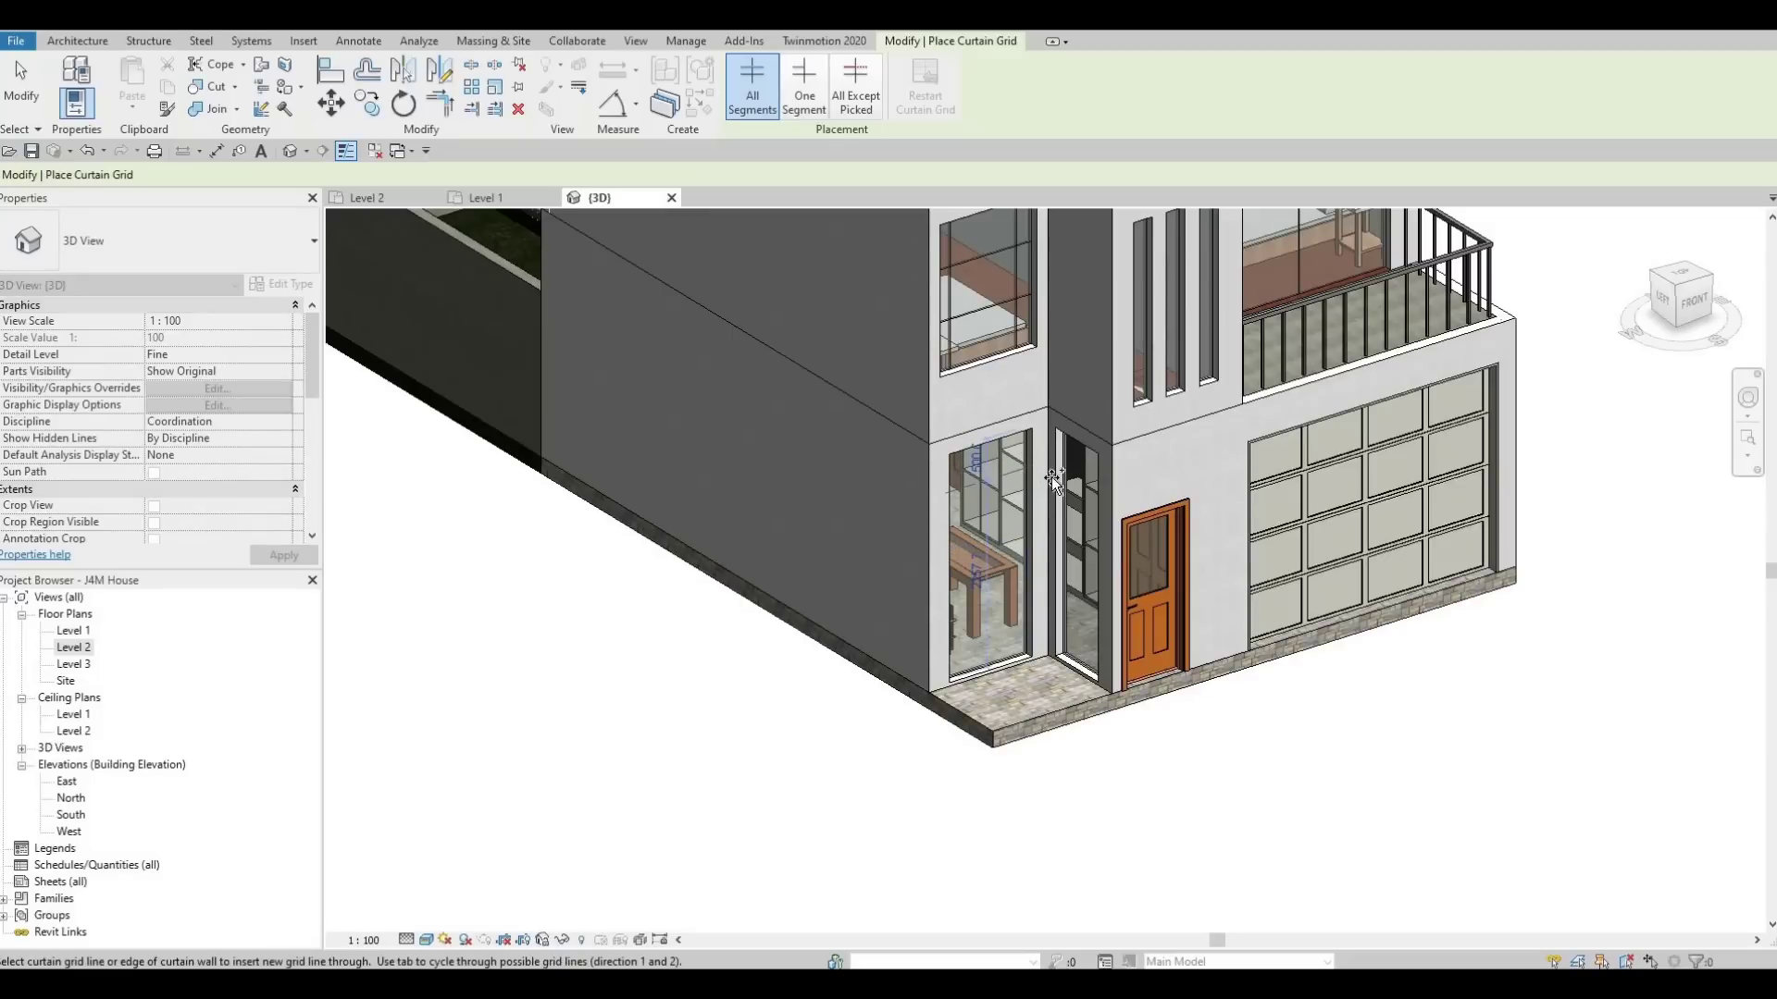
left_click(1023, 619)
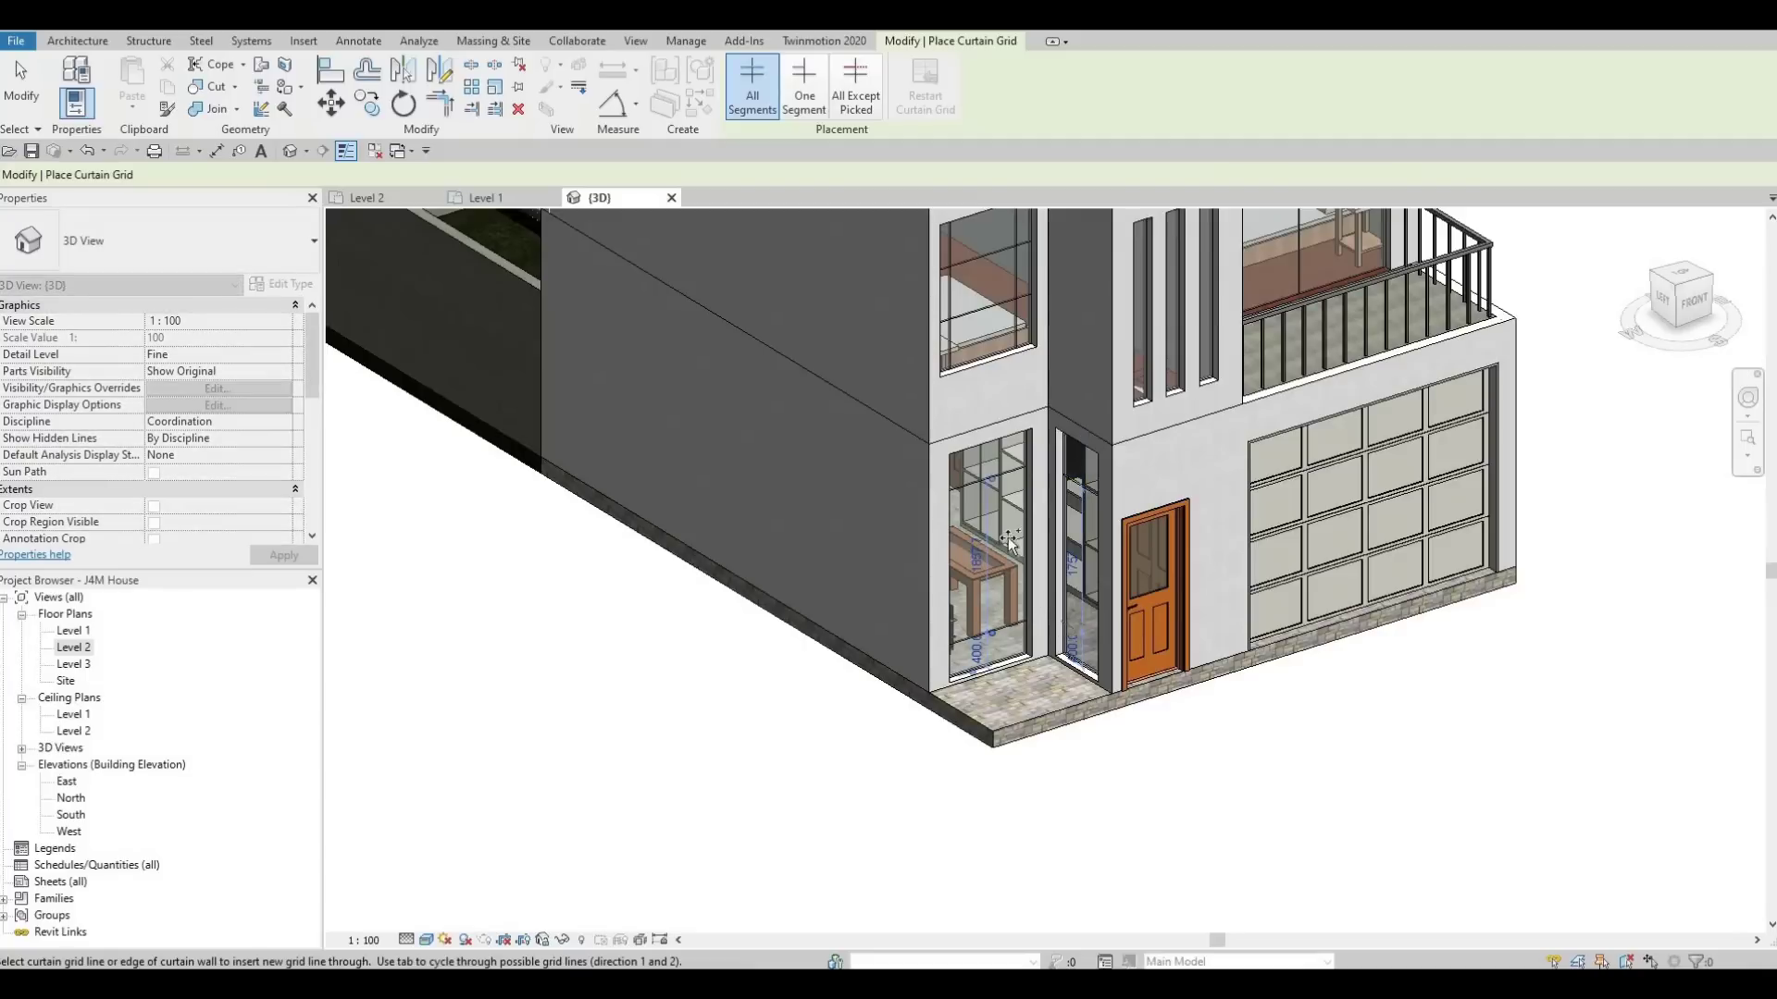
key("Escape")
key("Escape")
key("Escape")
Set the upper horizontal grid line of the tall front-facing ground-floor window to 600 mm from the top edge.
left_click(977, 474)
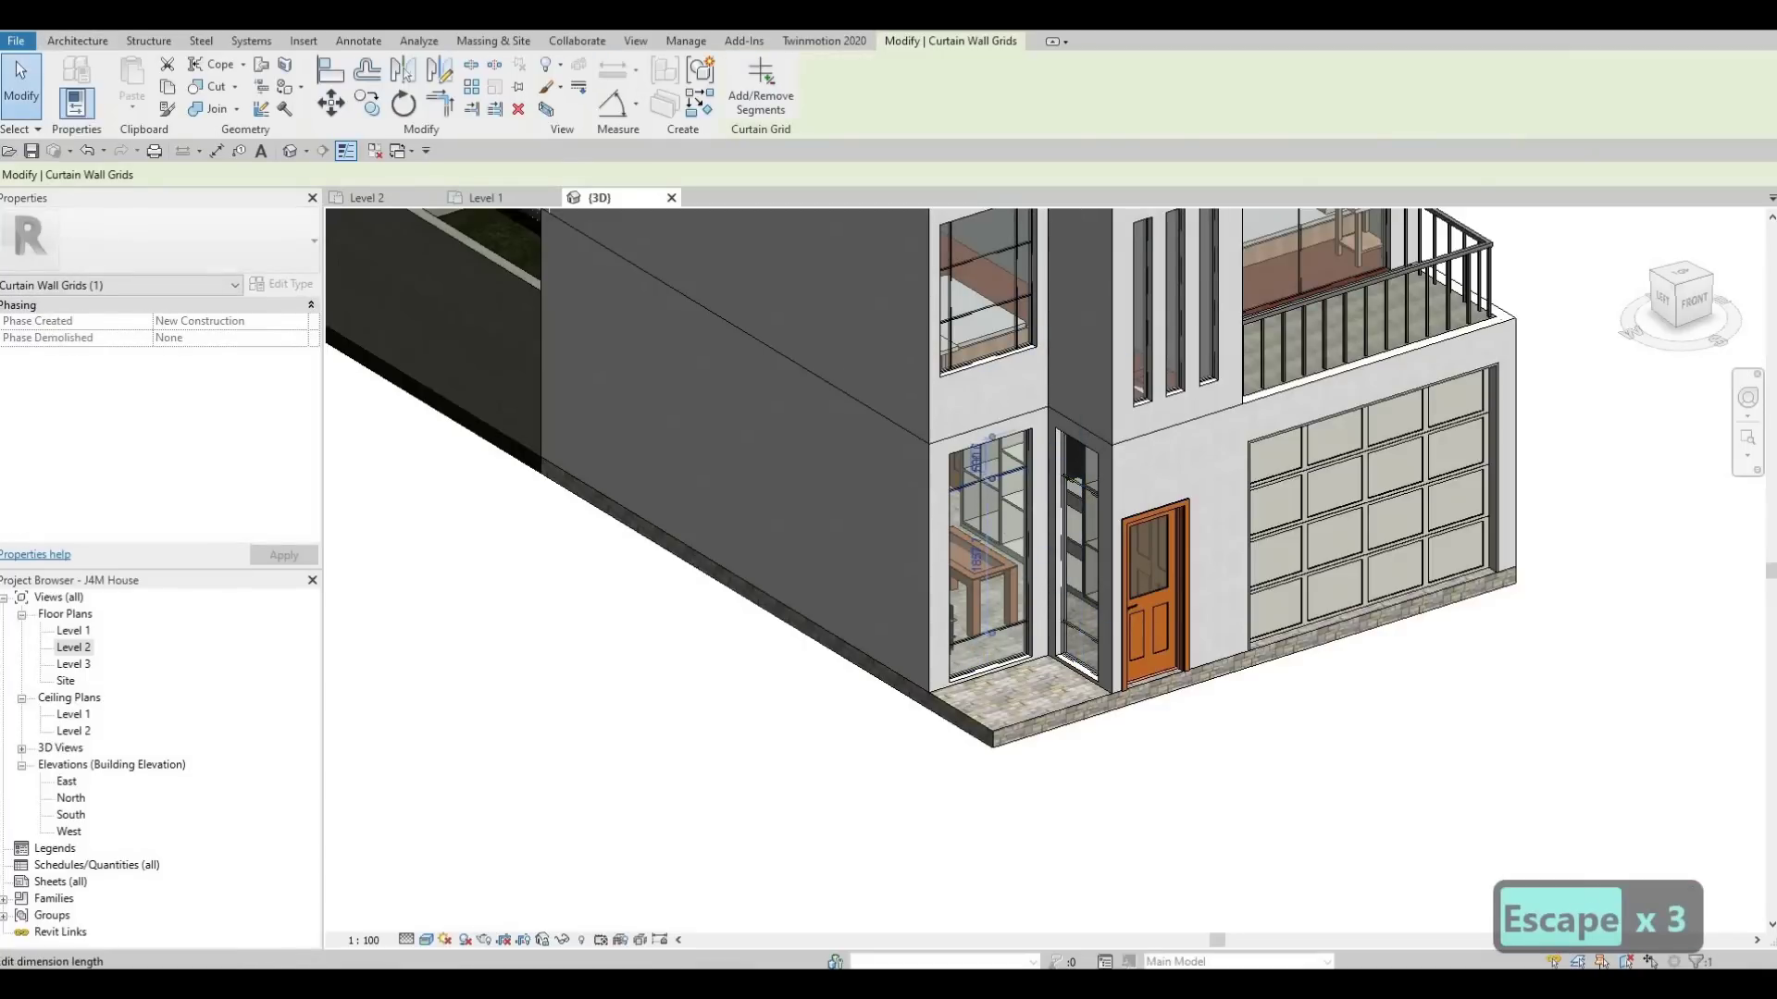
left_click(976, 462)
type("600")
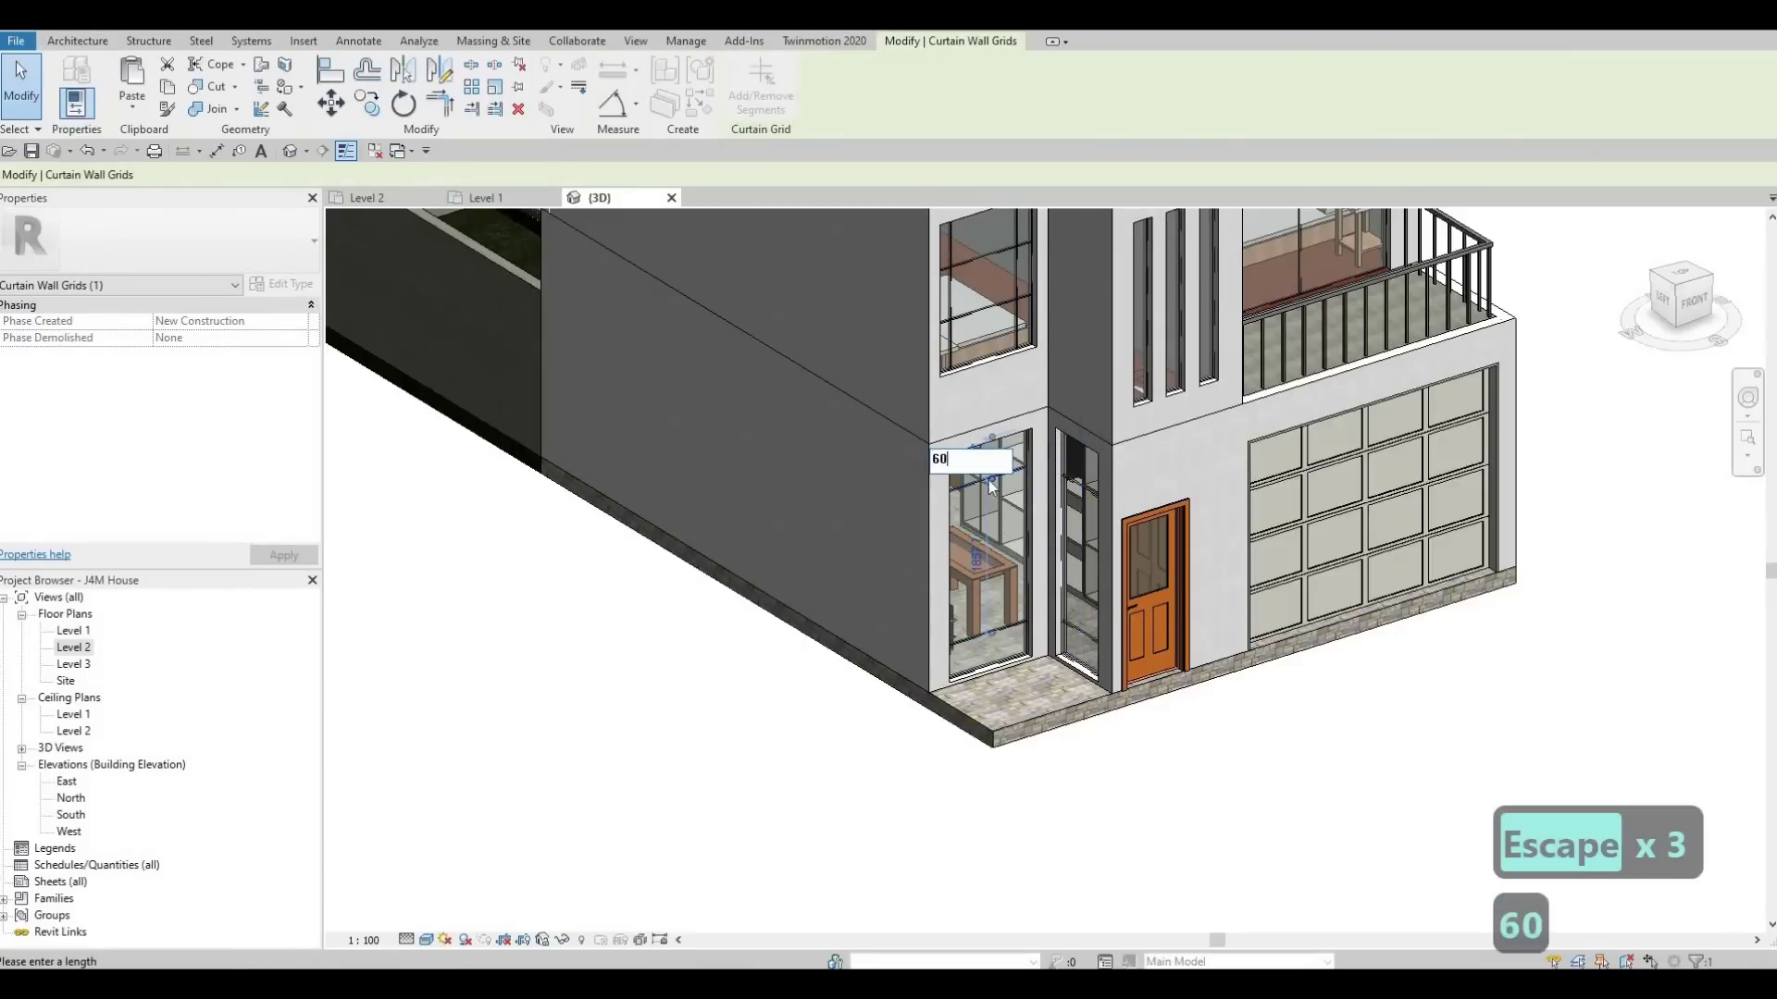
key("Return")
key("Escape")
left_click(1075, 472)
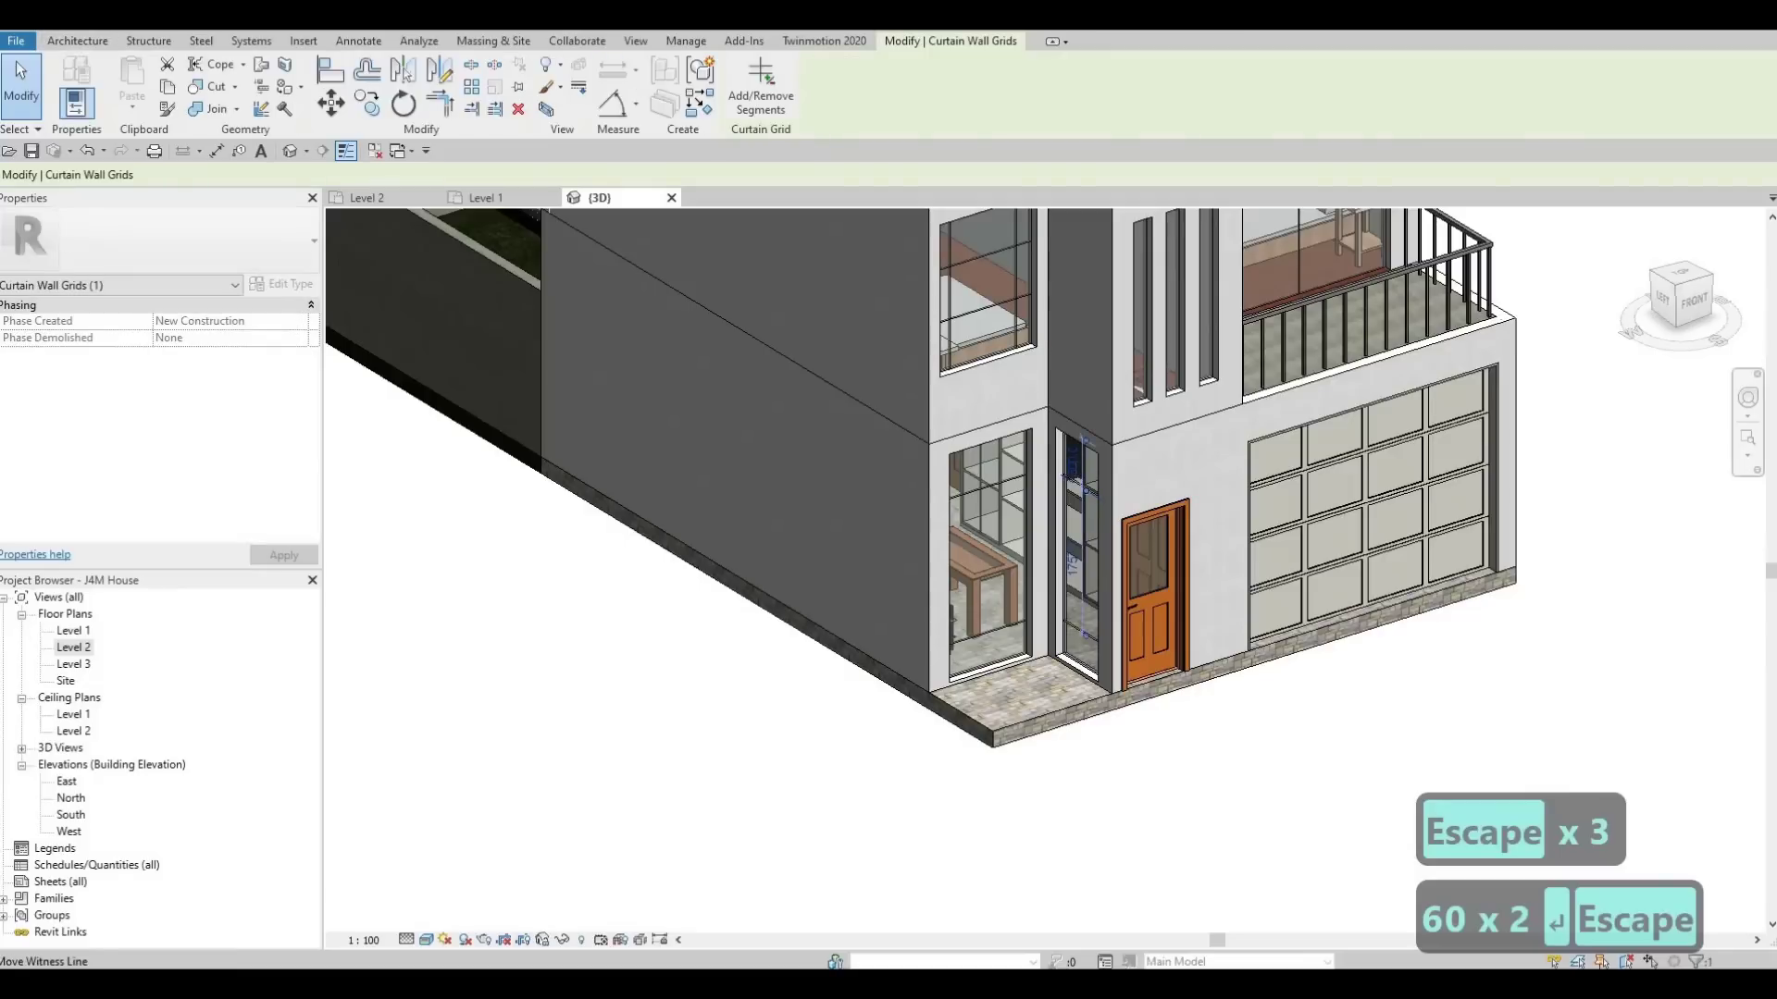
left_click(1072, 465)
key("Escape")
key("Escape")
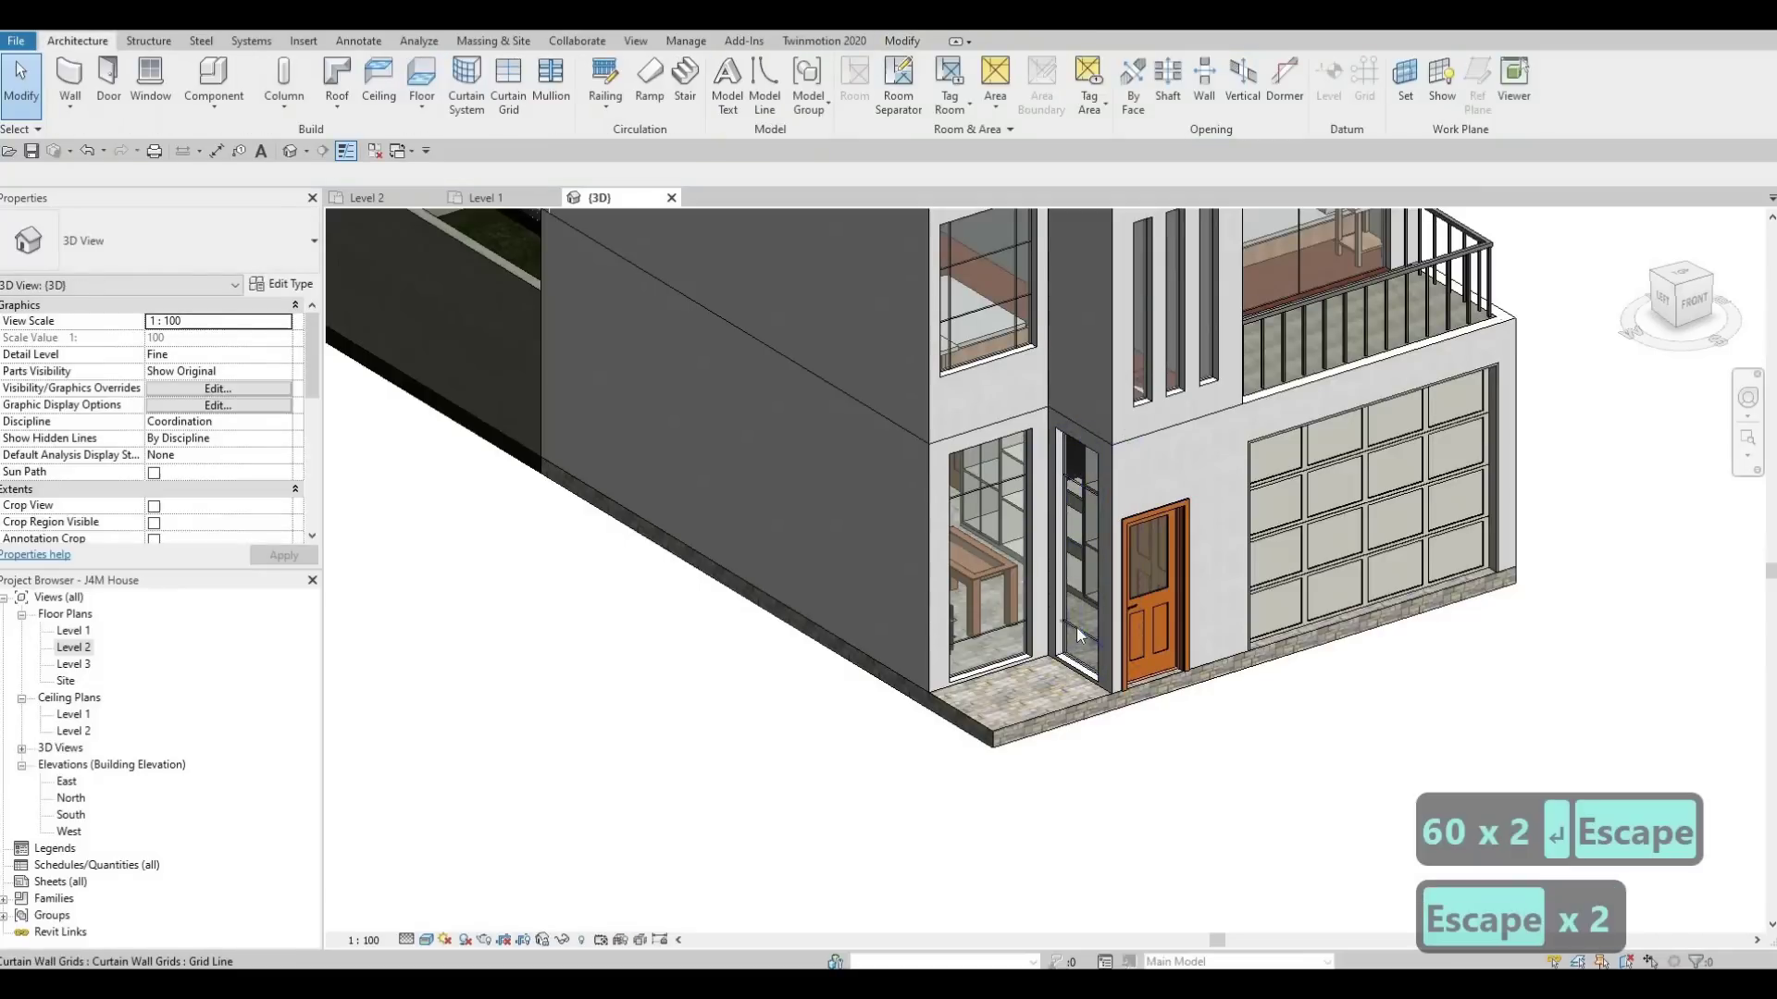
Set the lower horizontal grid line of the narrow side-facing window by the front door to 600 mm from the bottom edge.
left_click(1075, 628)
left_click(1046, 650)
type("600")
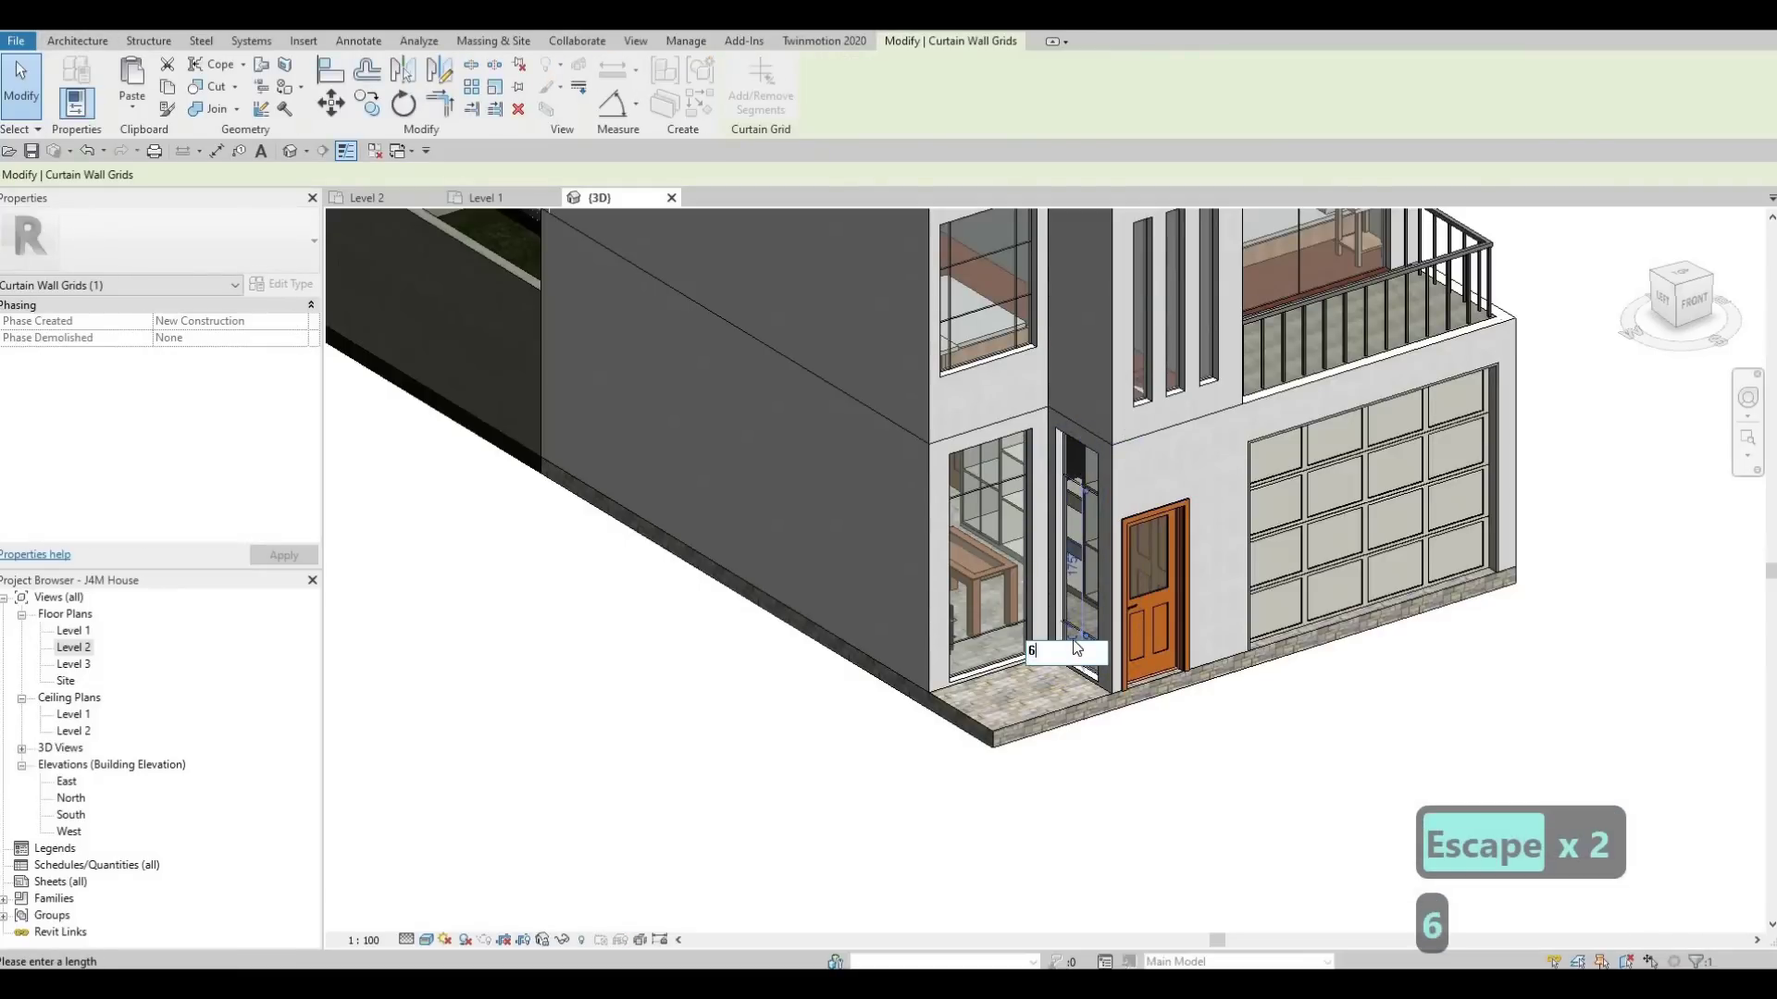
key("Return")
key("Escape")
key("Escape")
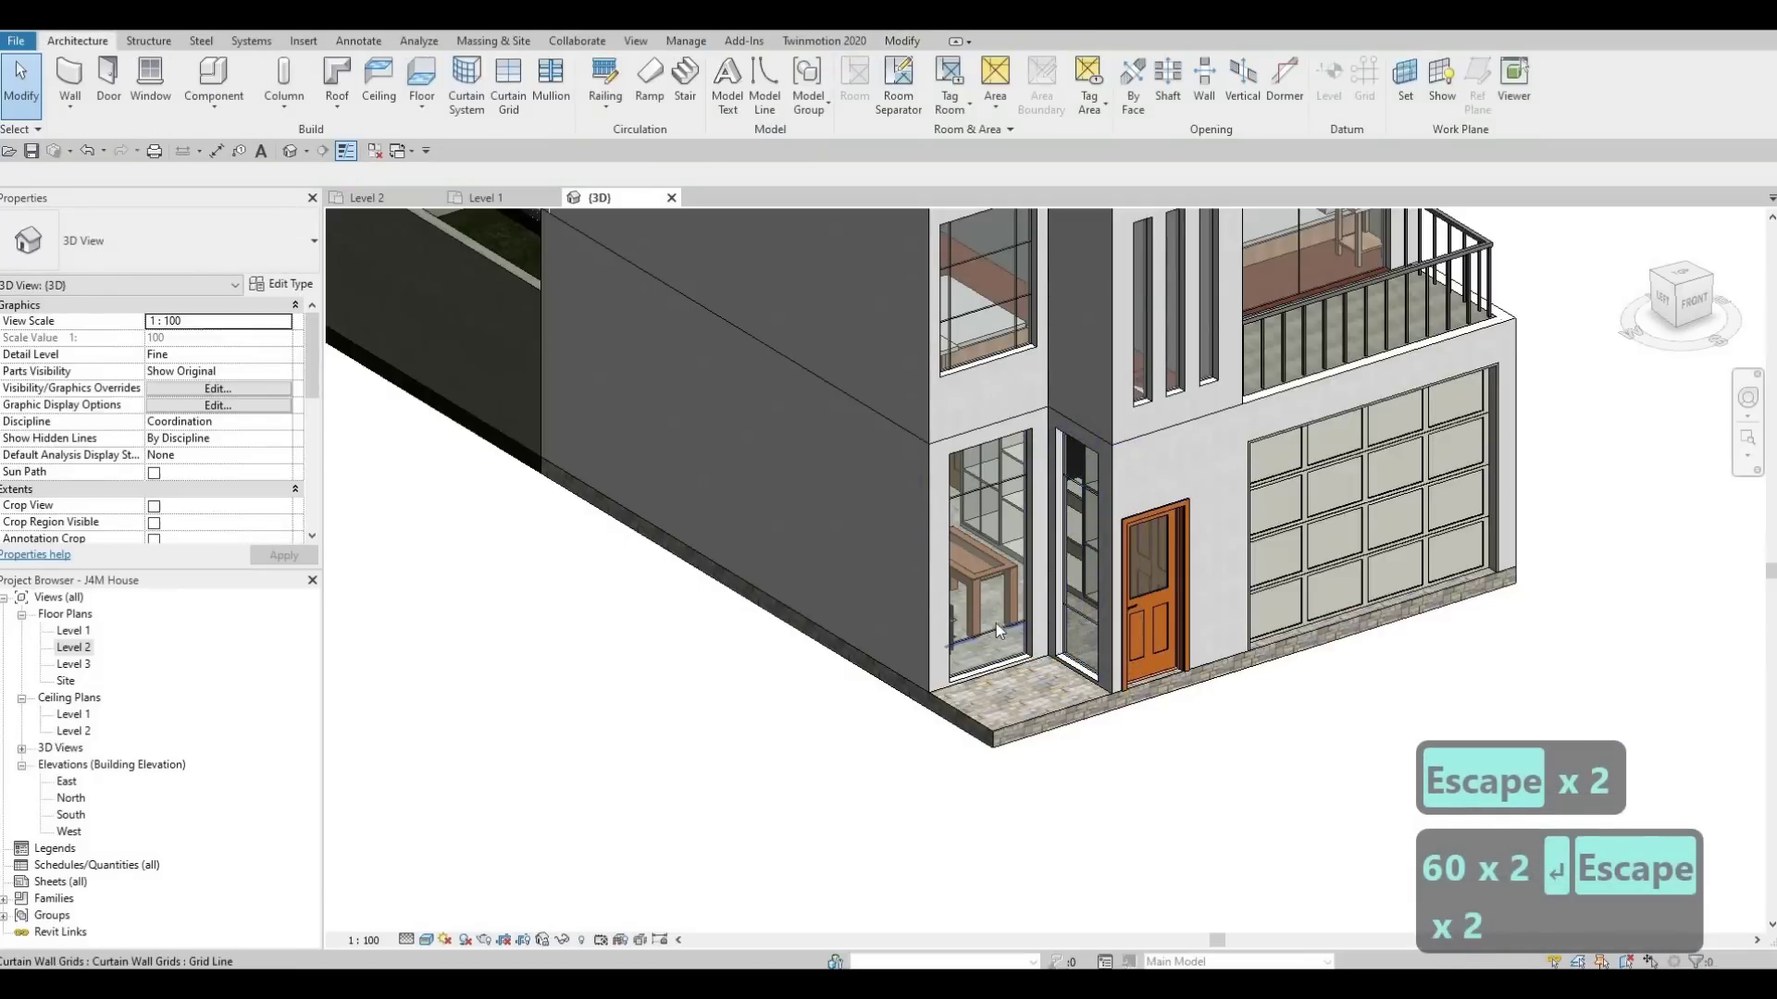
Set the lower horizontal grid line of the tall front-facing ground-floor window to 600 mm from the bottom edge.
left_click(995, 625)
left_click(976, 653)
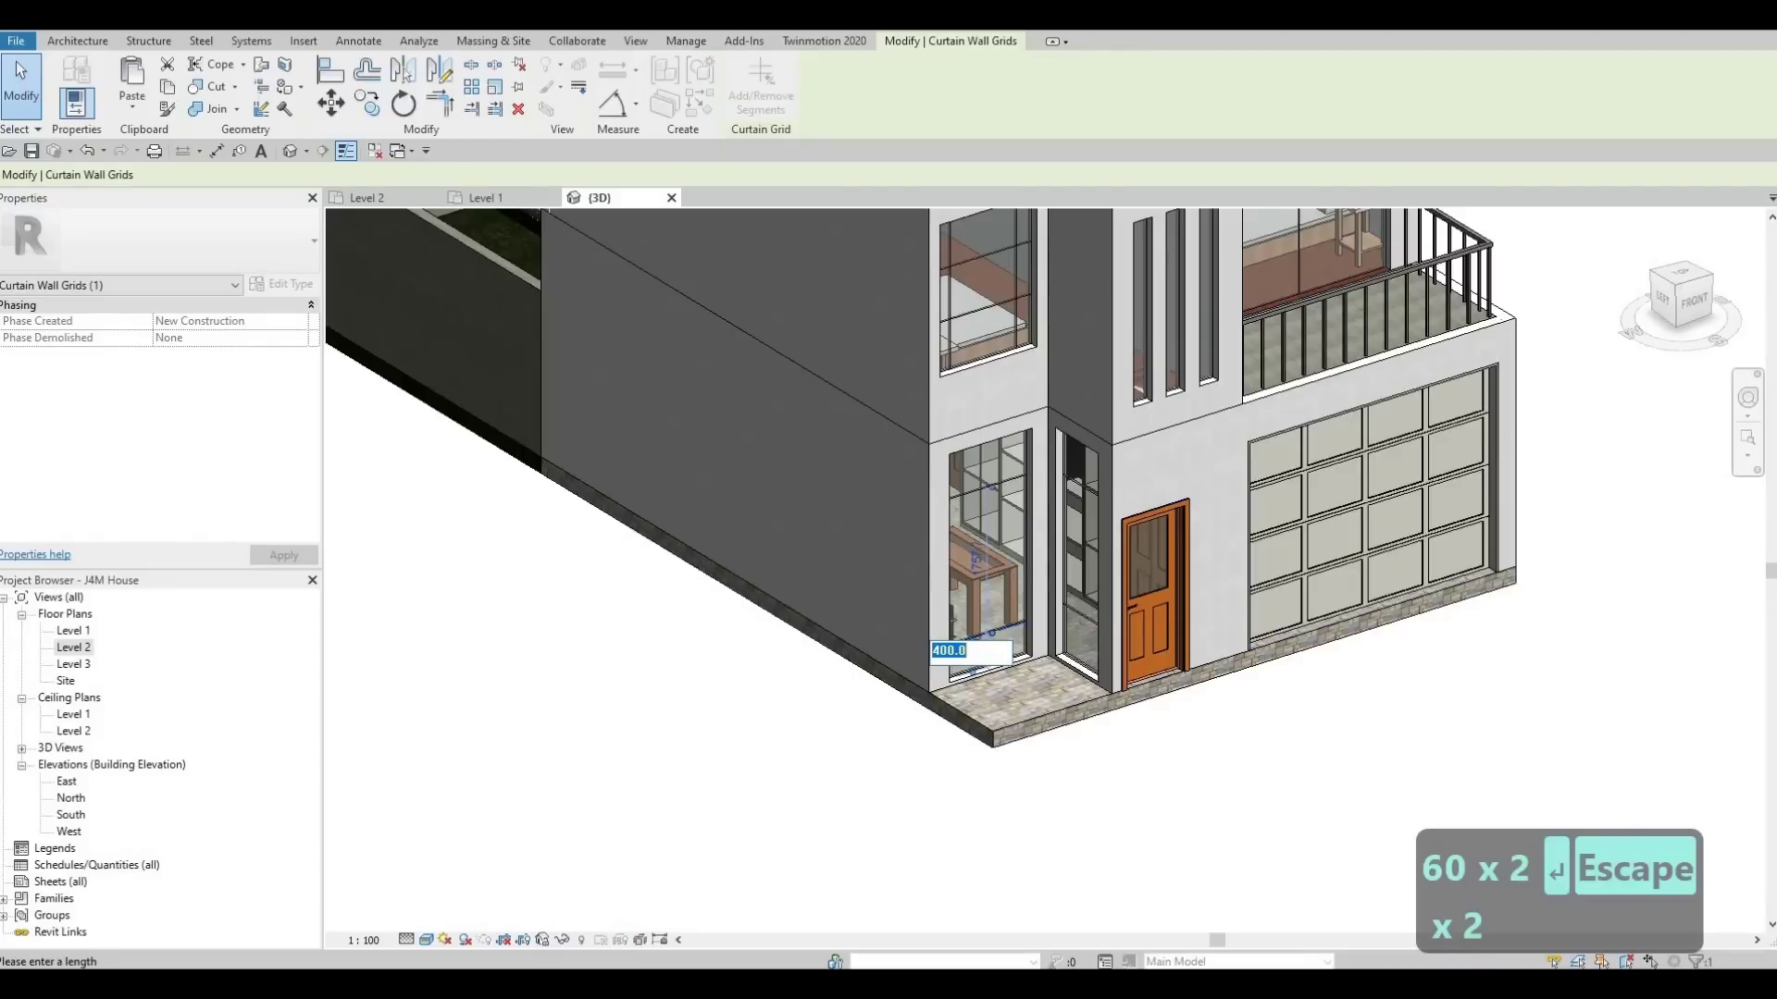
type("600")
key("Return")
key("Escape")
key("Escape")
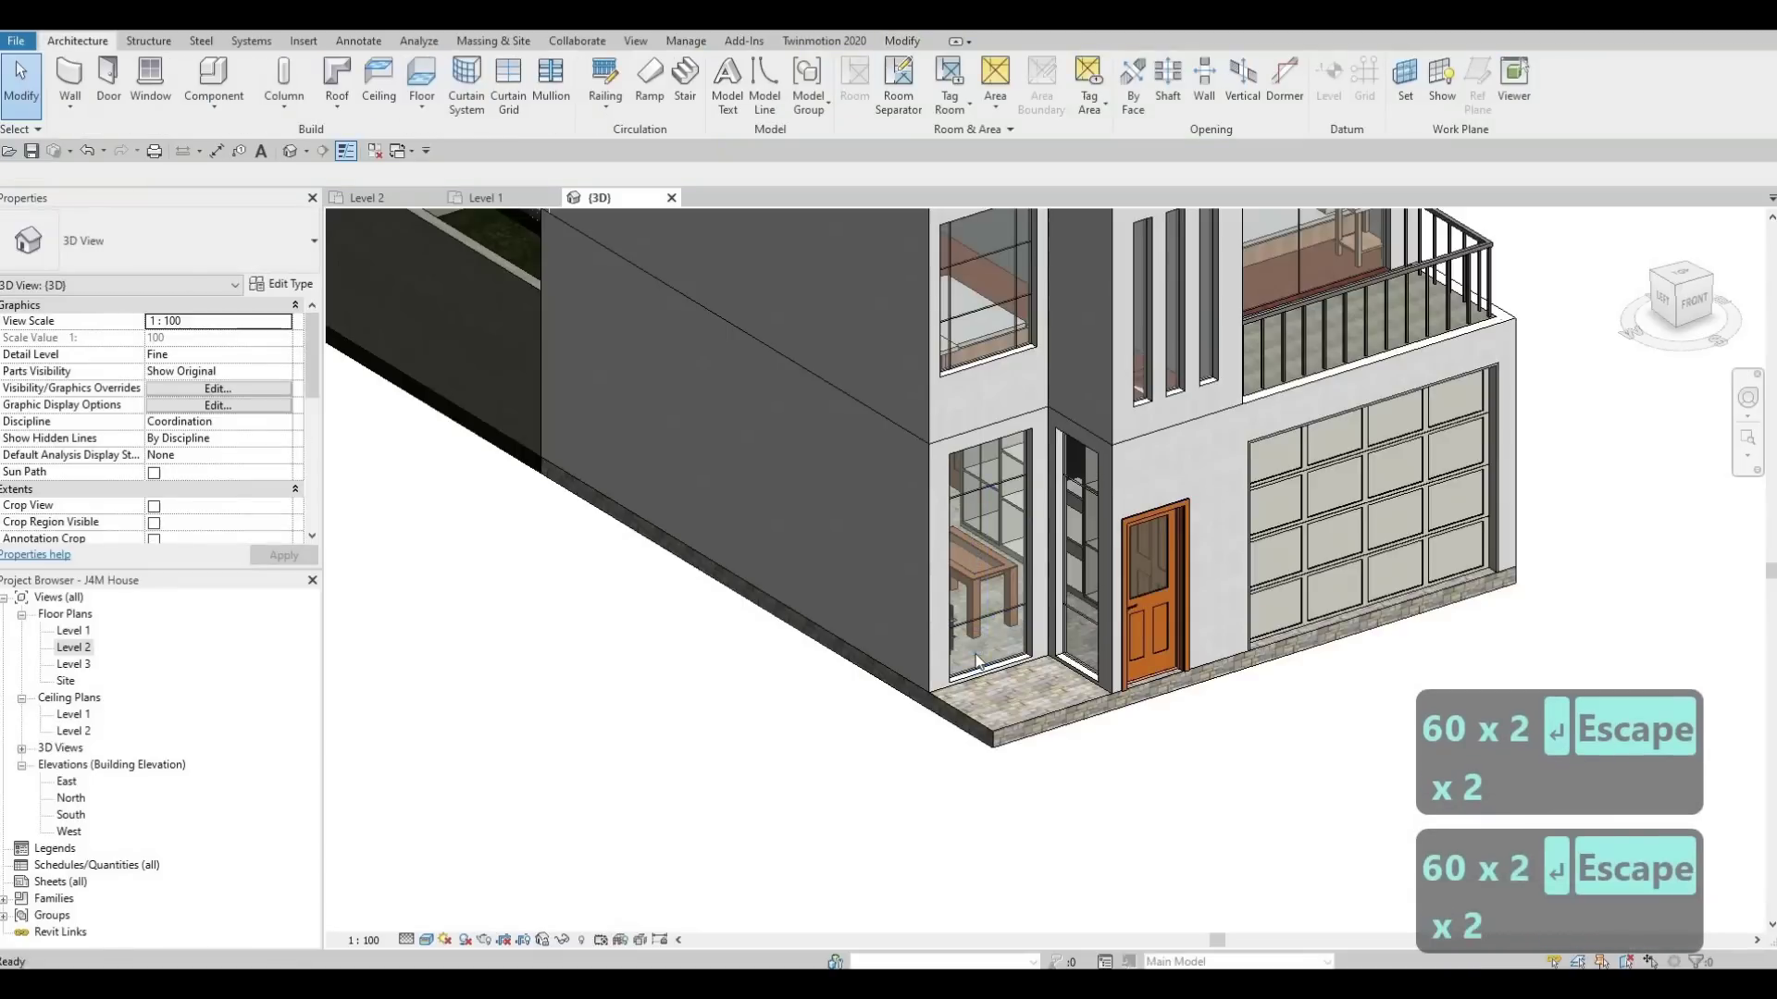
Place vertical curtain grid lines near both side edges of the two tall entrance windows, about 200 mm in on the front-facing one.
left_click(524, 82)
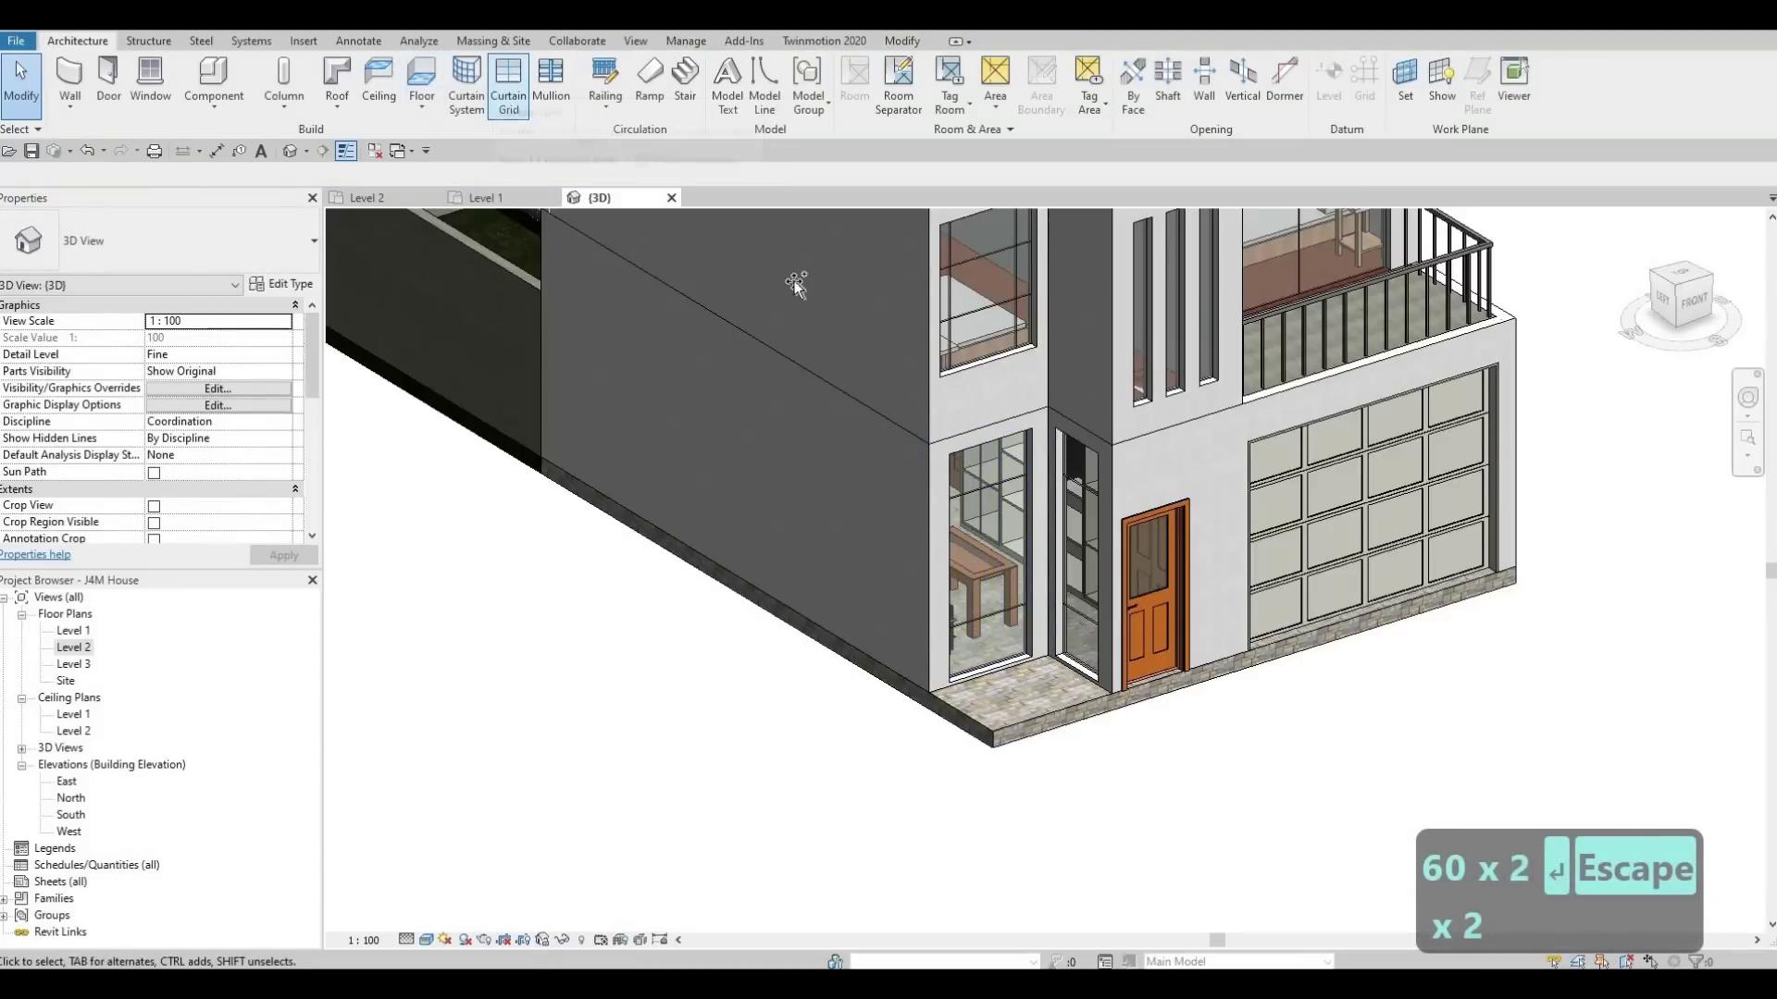
scroll(1016, 433, "up", 5)
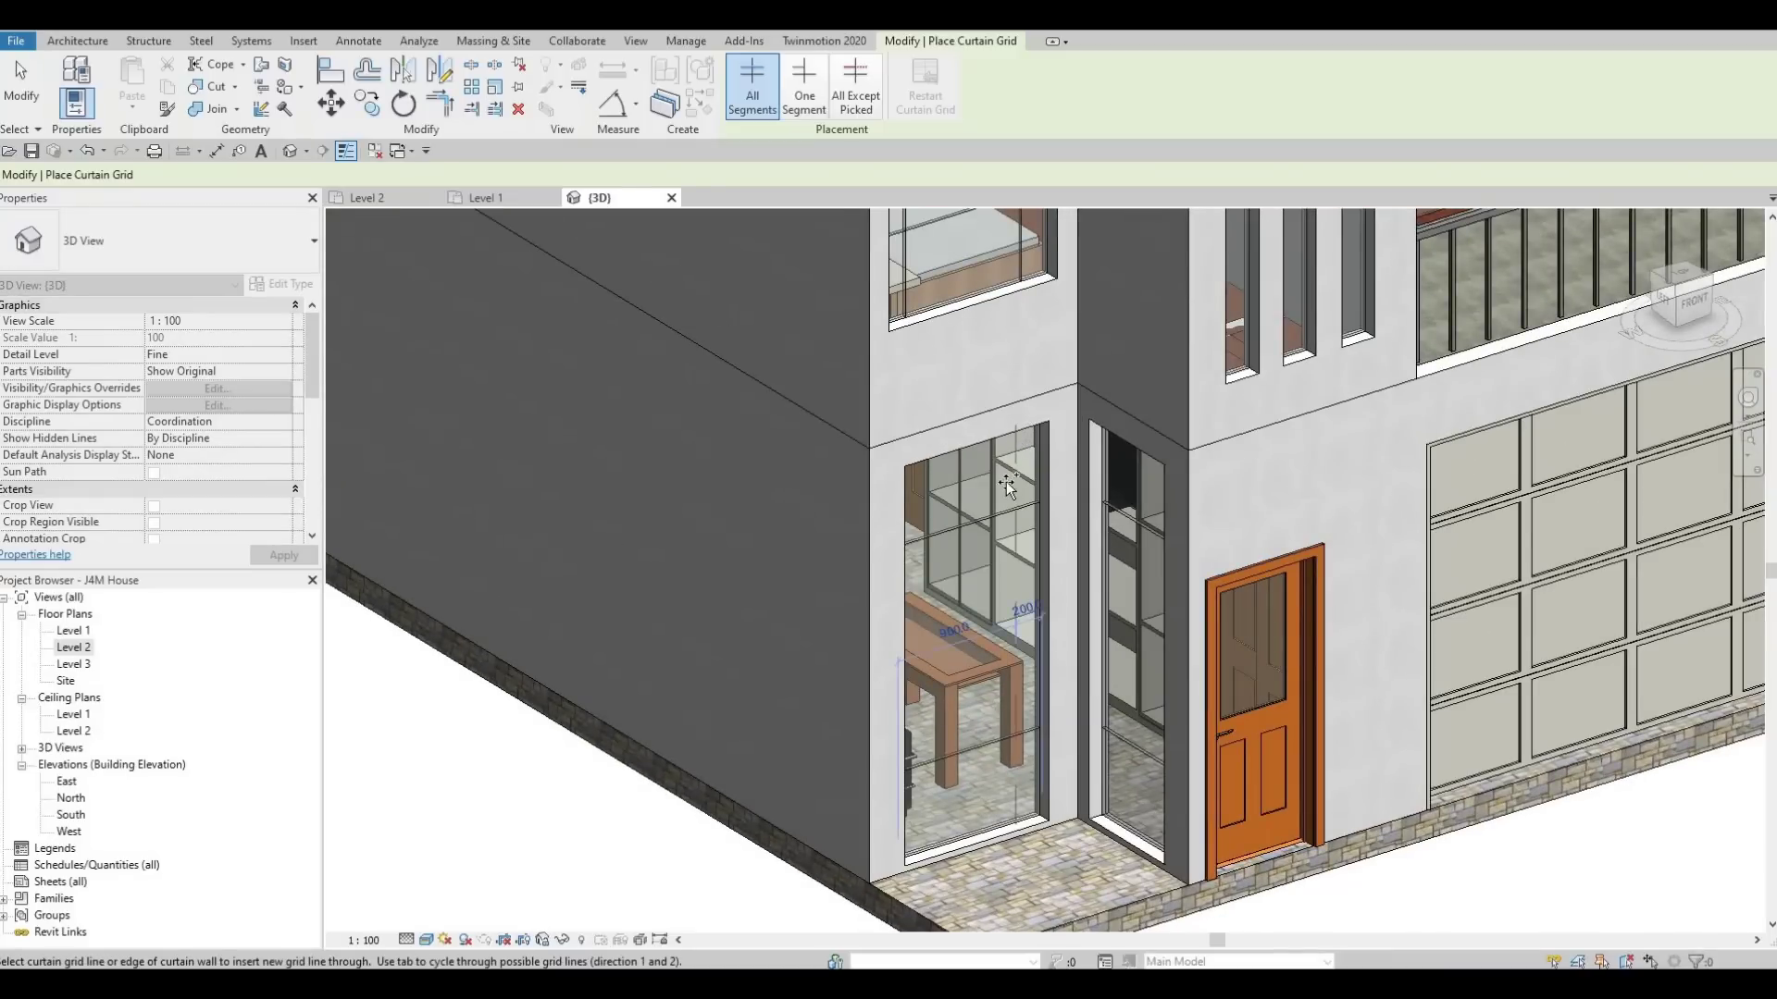
middle_click_drag(986, 504, 897, 444, "shift")
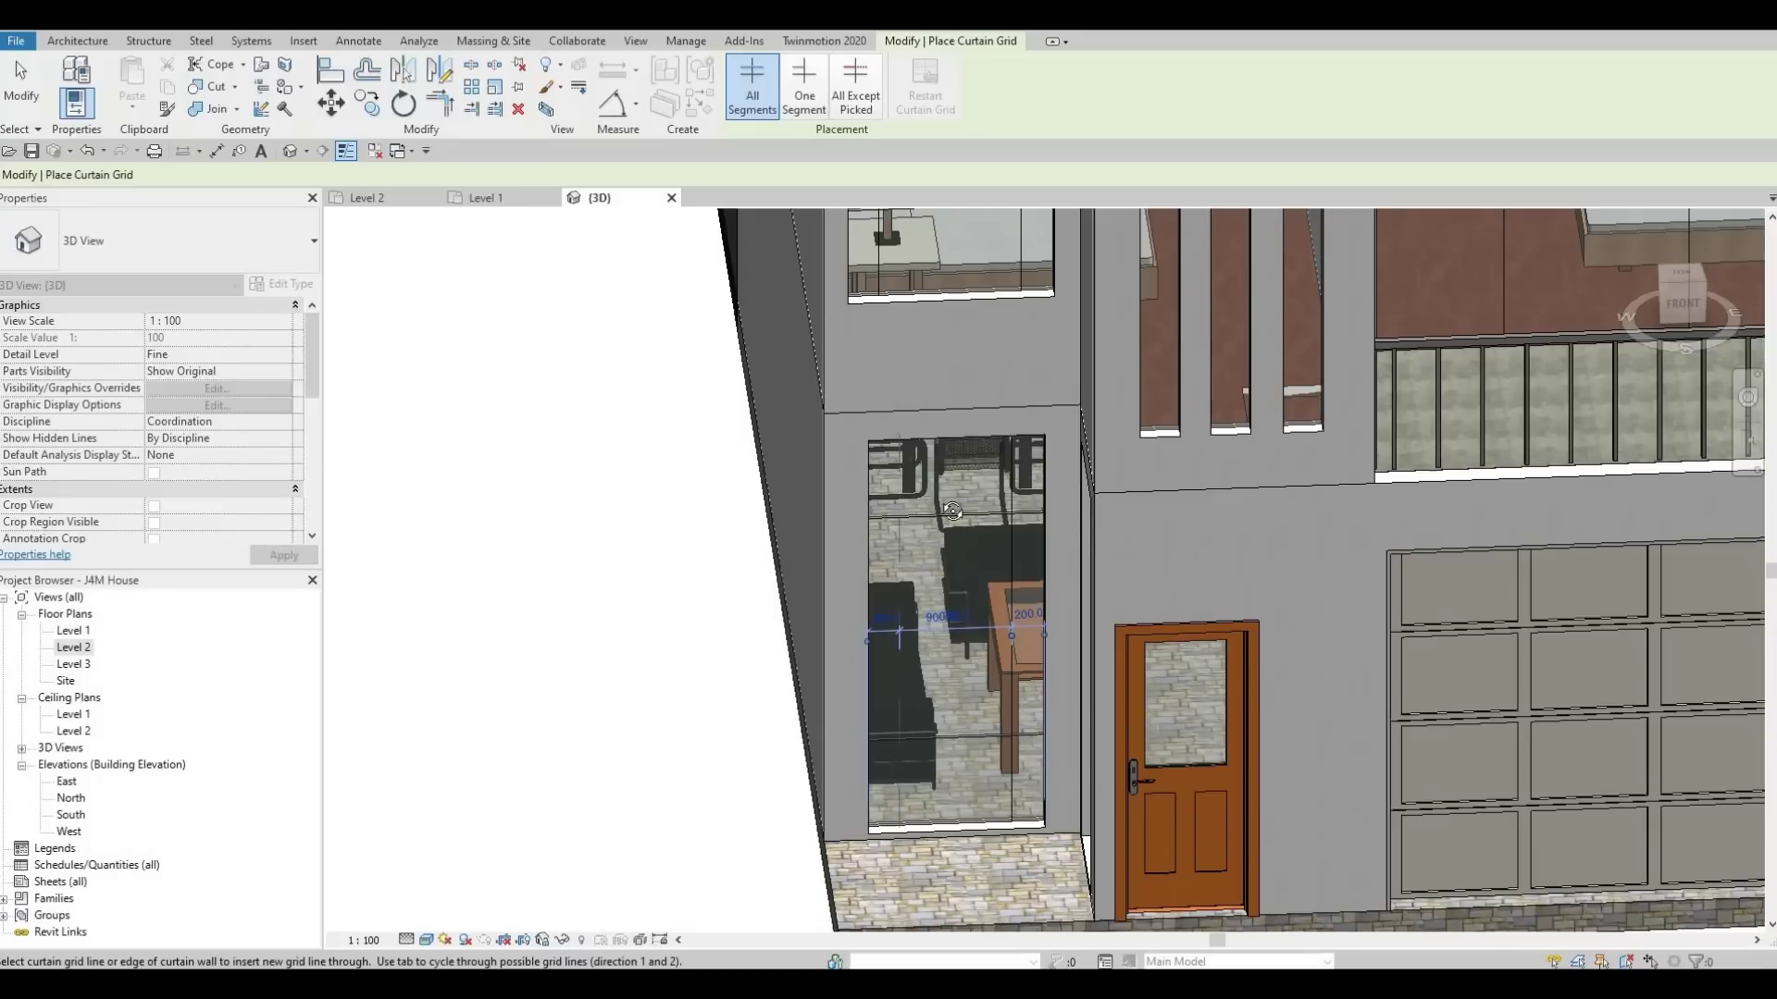
middle_click_drag(897, 441, 1109, 392, "shift")
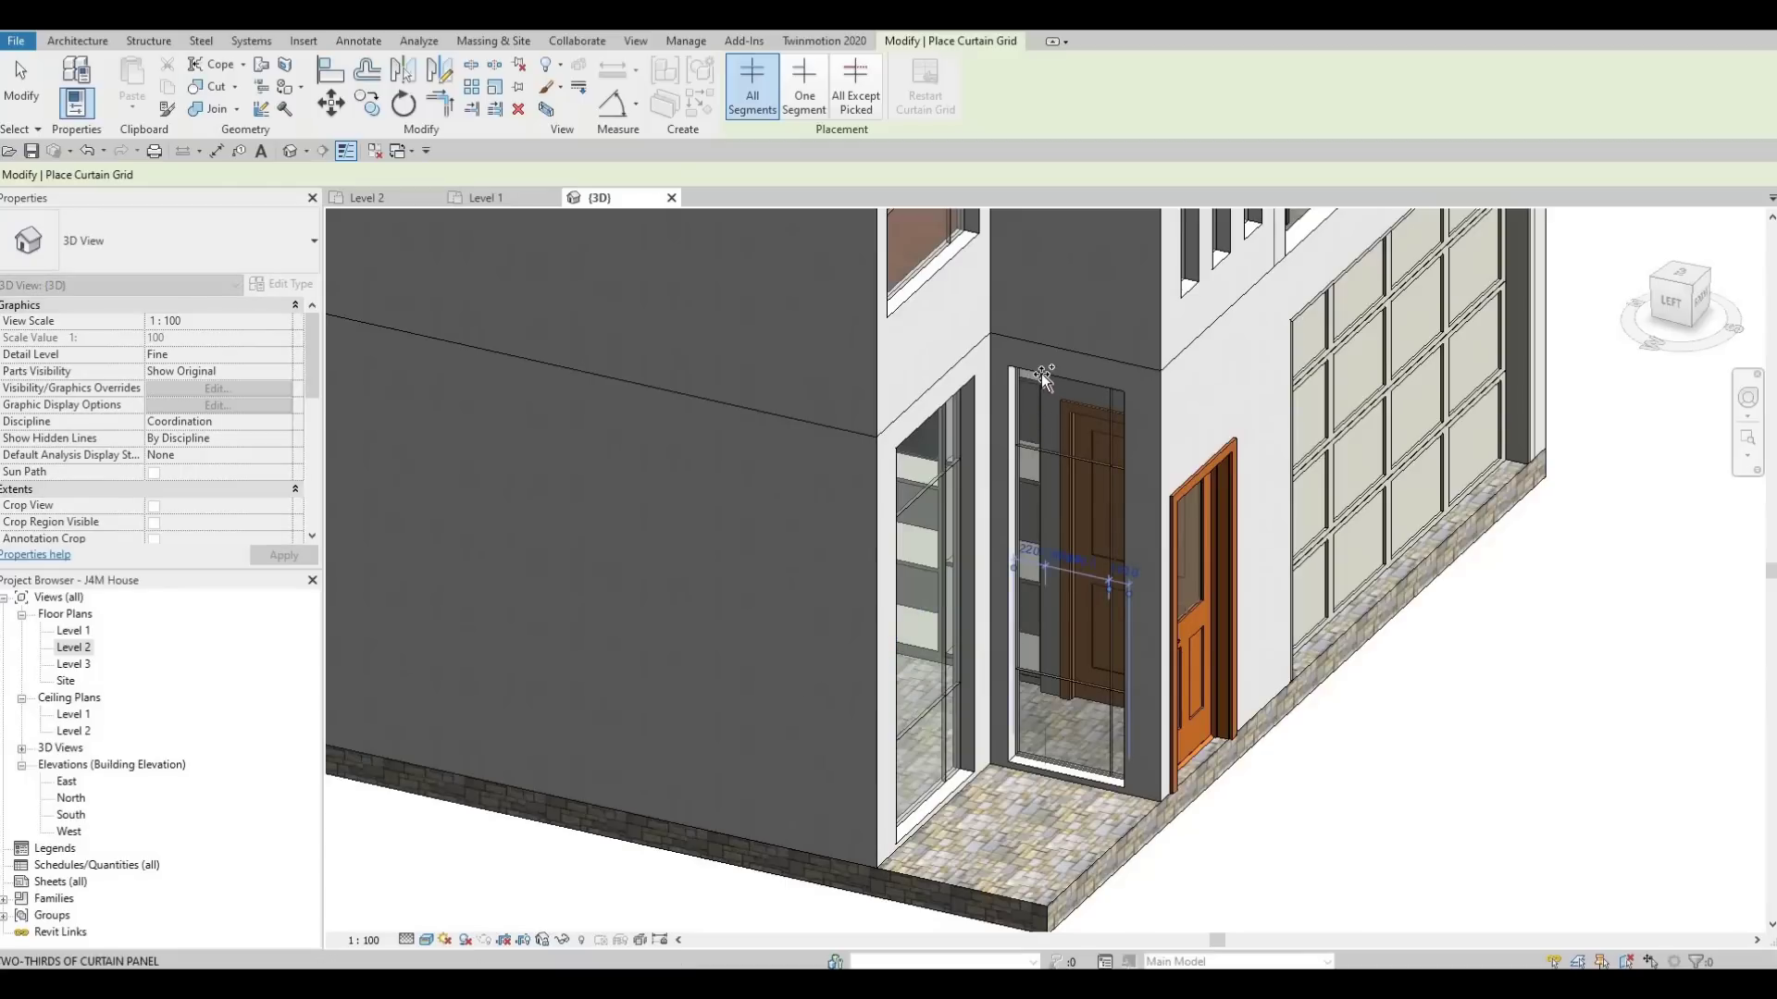
left_click(1045, 463)
key("Escape")
key("Escape")
key("Escape")
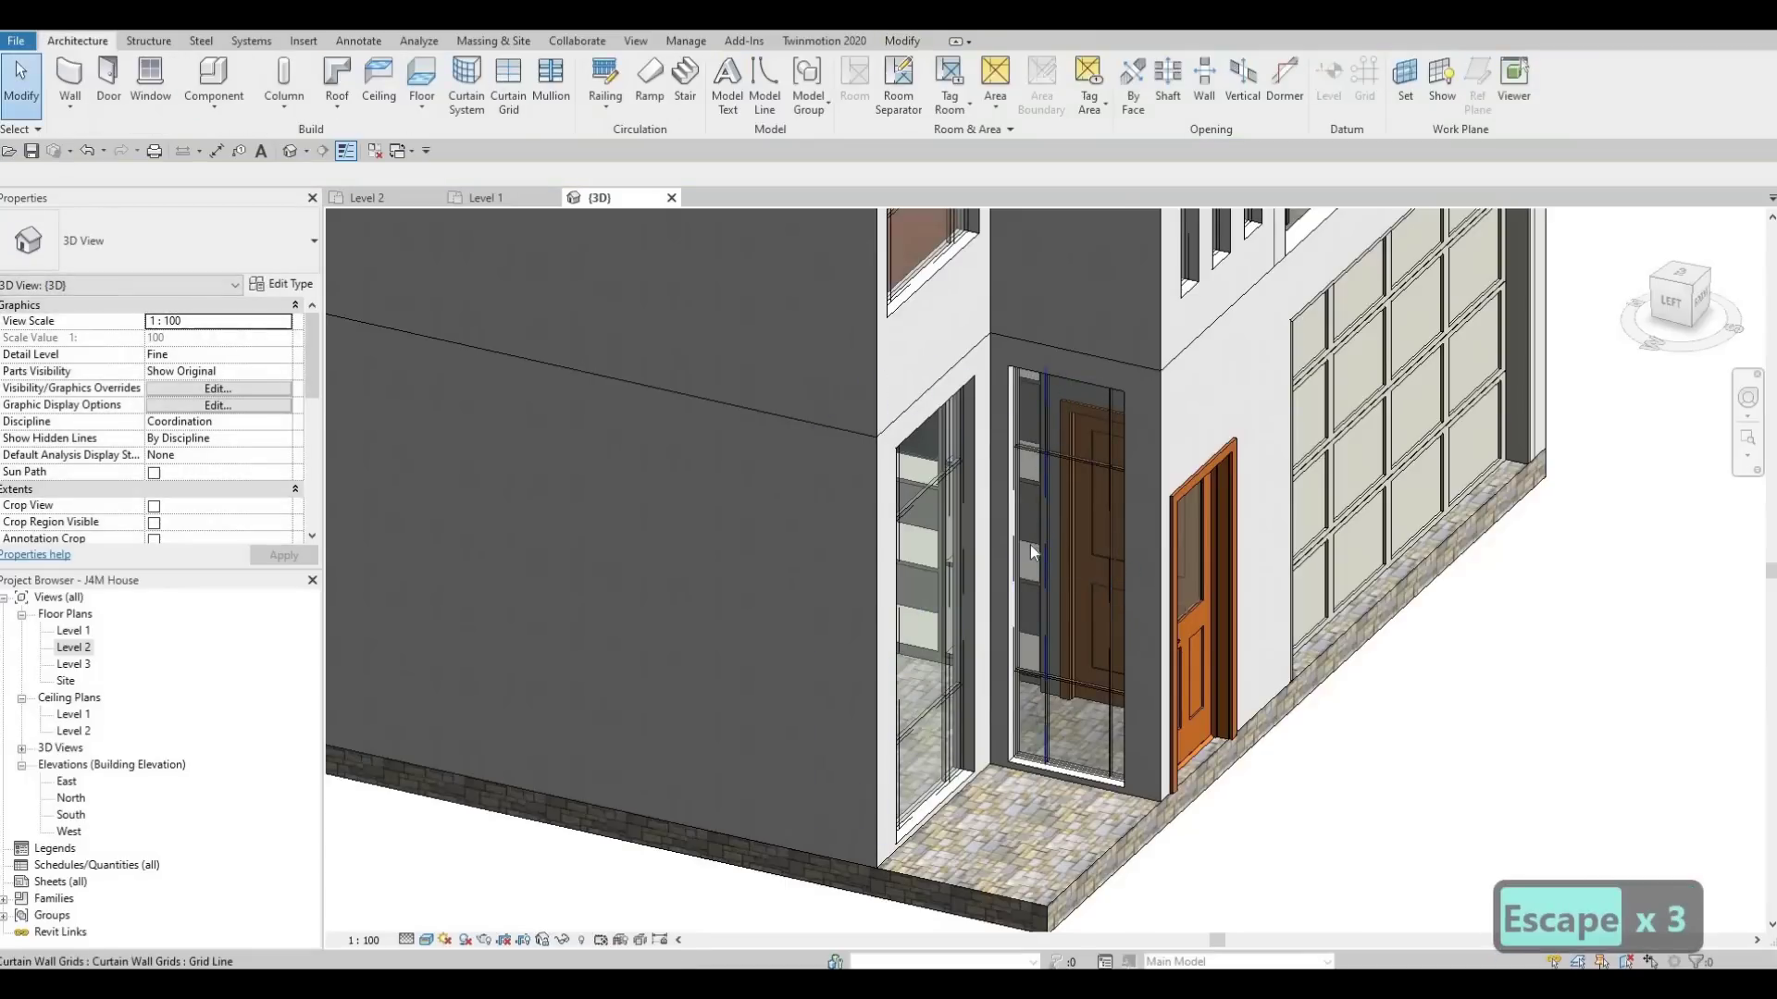
Set the left vertical grid line of the side-facing entrance window to 200 mm from the left edge.
left_click(1045, 544)
left_click(1029, 549)
type("200")
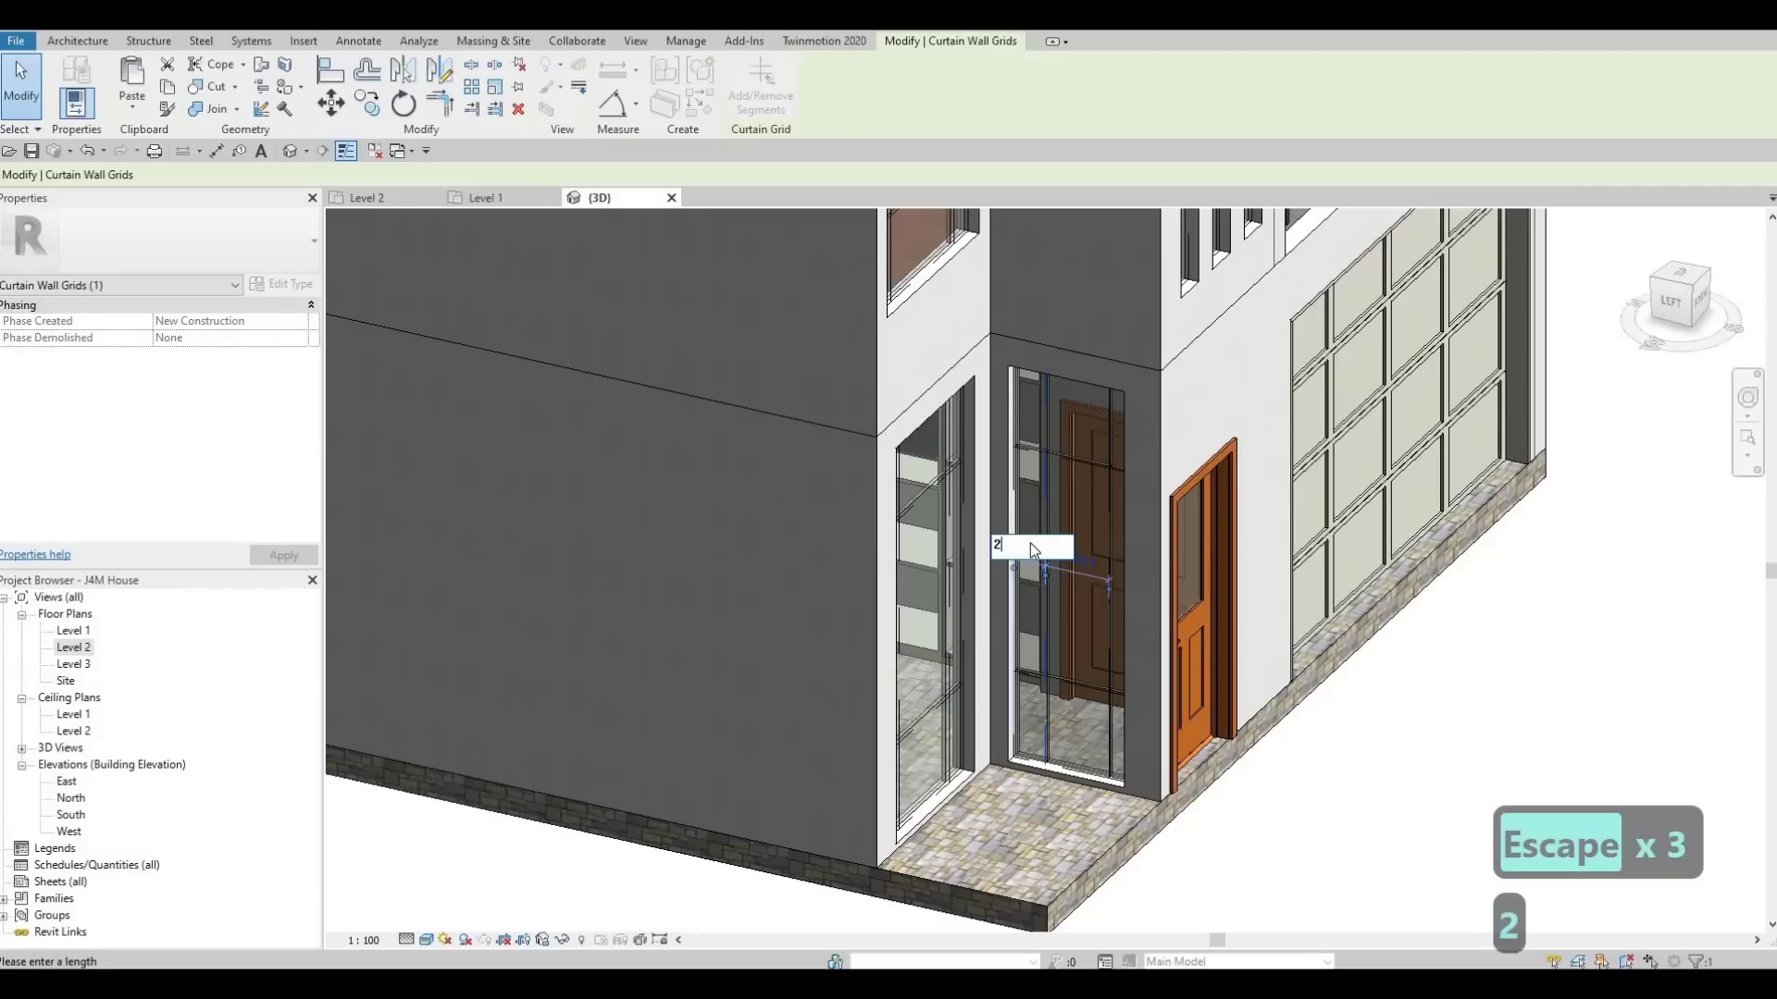
key("Return")
key("Escape")
key("Escape")
Set the right vertical grid line of the side-facing entrance window to 200 mm from the right edge.
left_click(1111, 576)
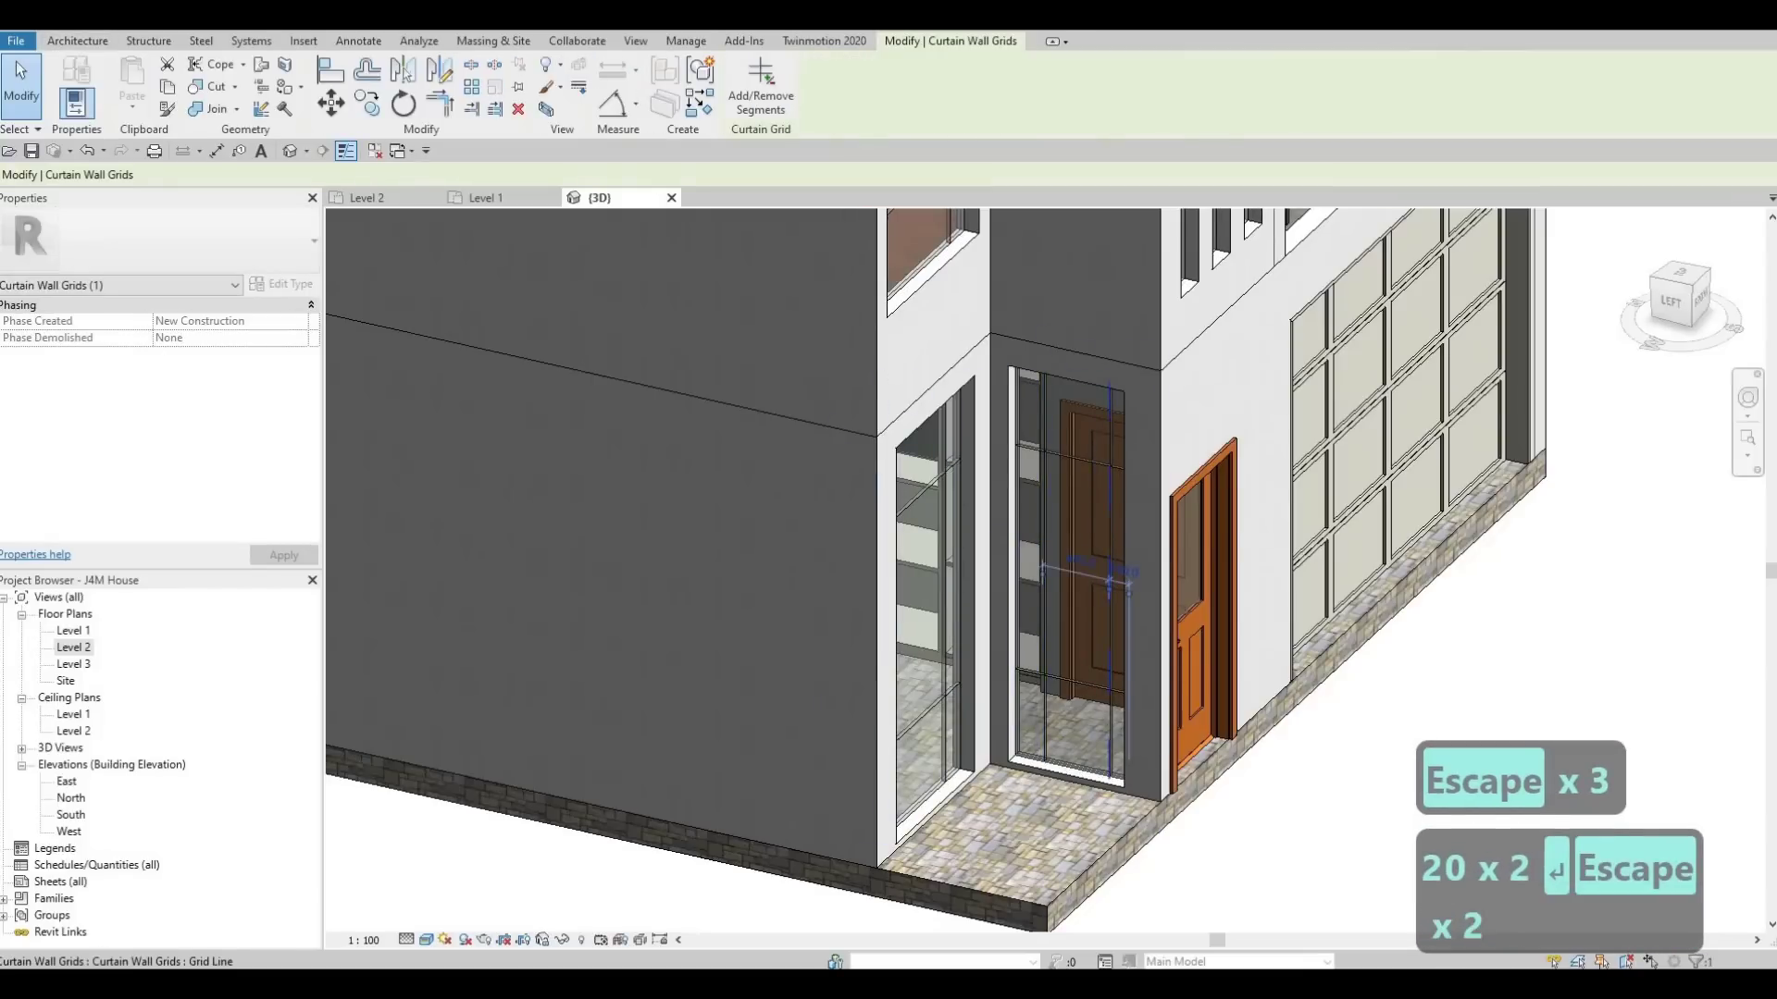
left_click(1127, 572)
type("200")
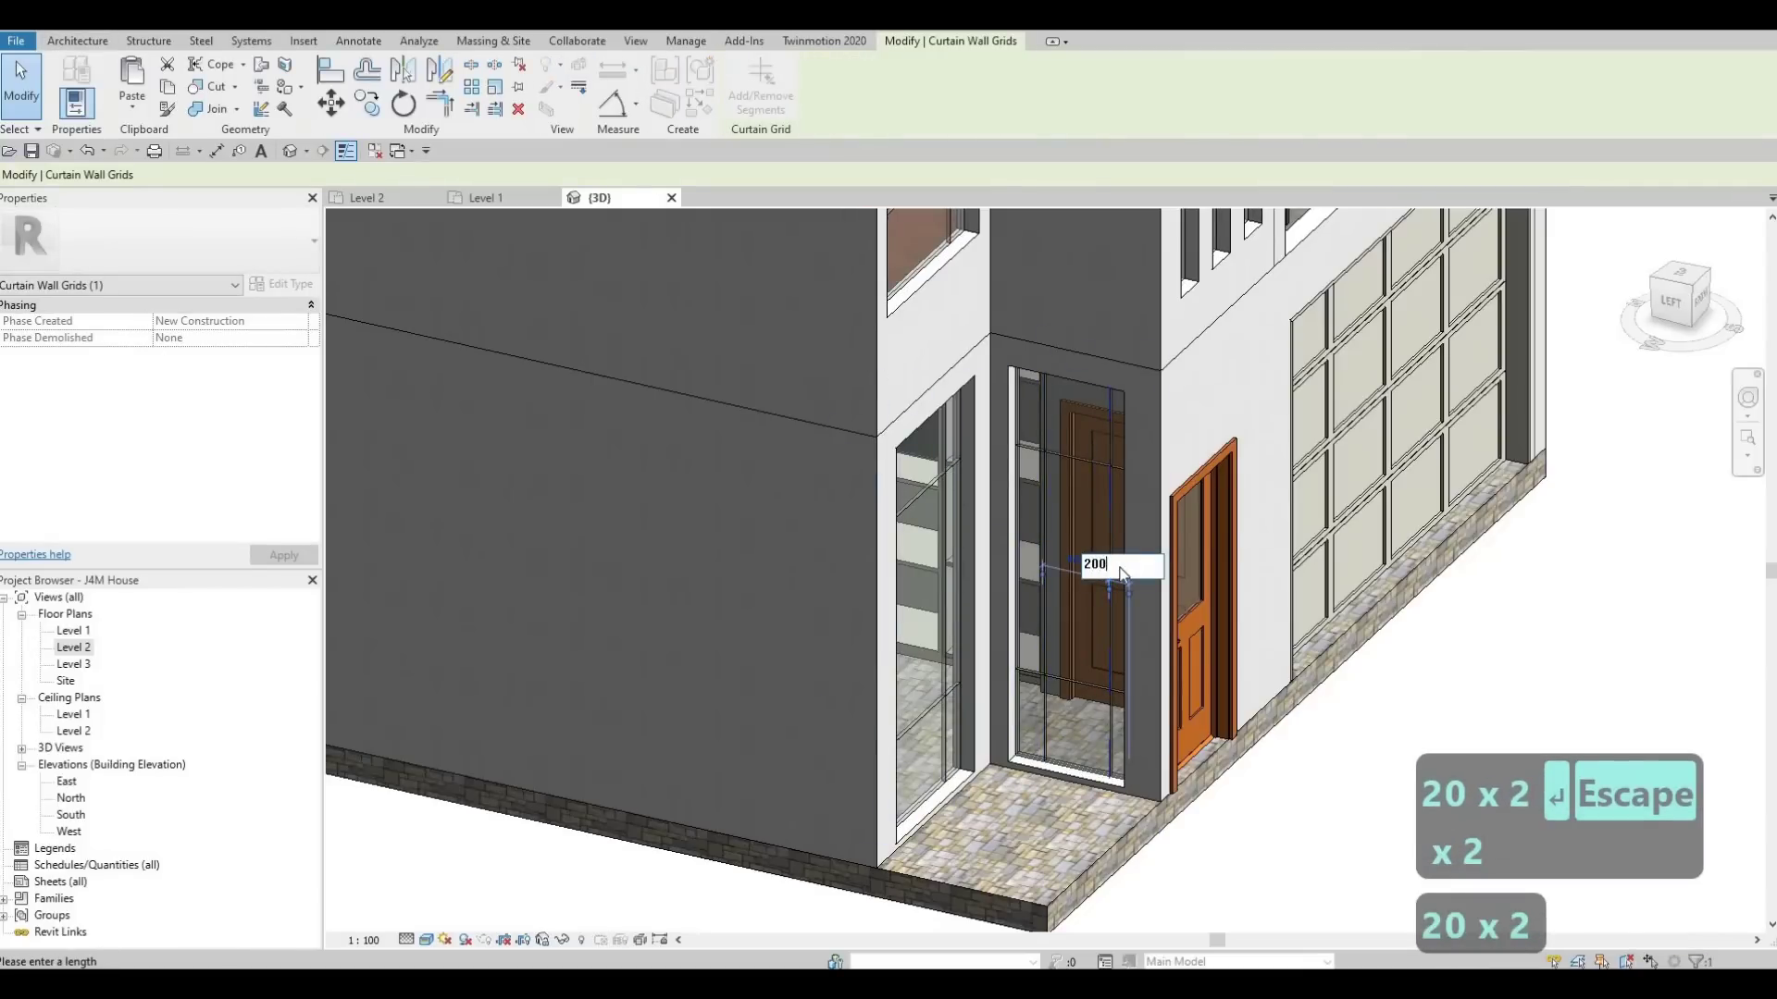
key("Return")
key("Escape")
key("Escape")
Divide the long horizontal window on the ground-floor right side wall into four equal 1225 mm panels with vertical curtain grid lines.
middle_click_drag(1194, 555, 1054, 520, "shift")
middle_click_drag(1055, 520, 1023, 478)
scroll(1027, 480, "down", 1)
mouse_move(1201, 526)
middle_mouse_down("shift")
mouse_move(1177, 481)
mouse_move(1185, 495)
middle_mouse_up("shift")
middle_click_drag(1184, 495, 648, 287)
left_click(508, 83)
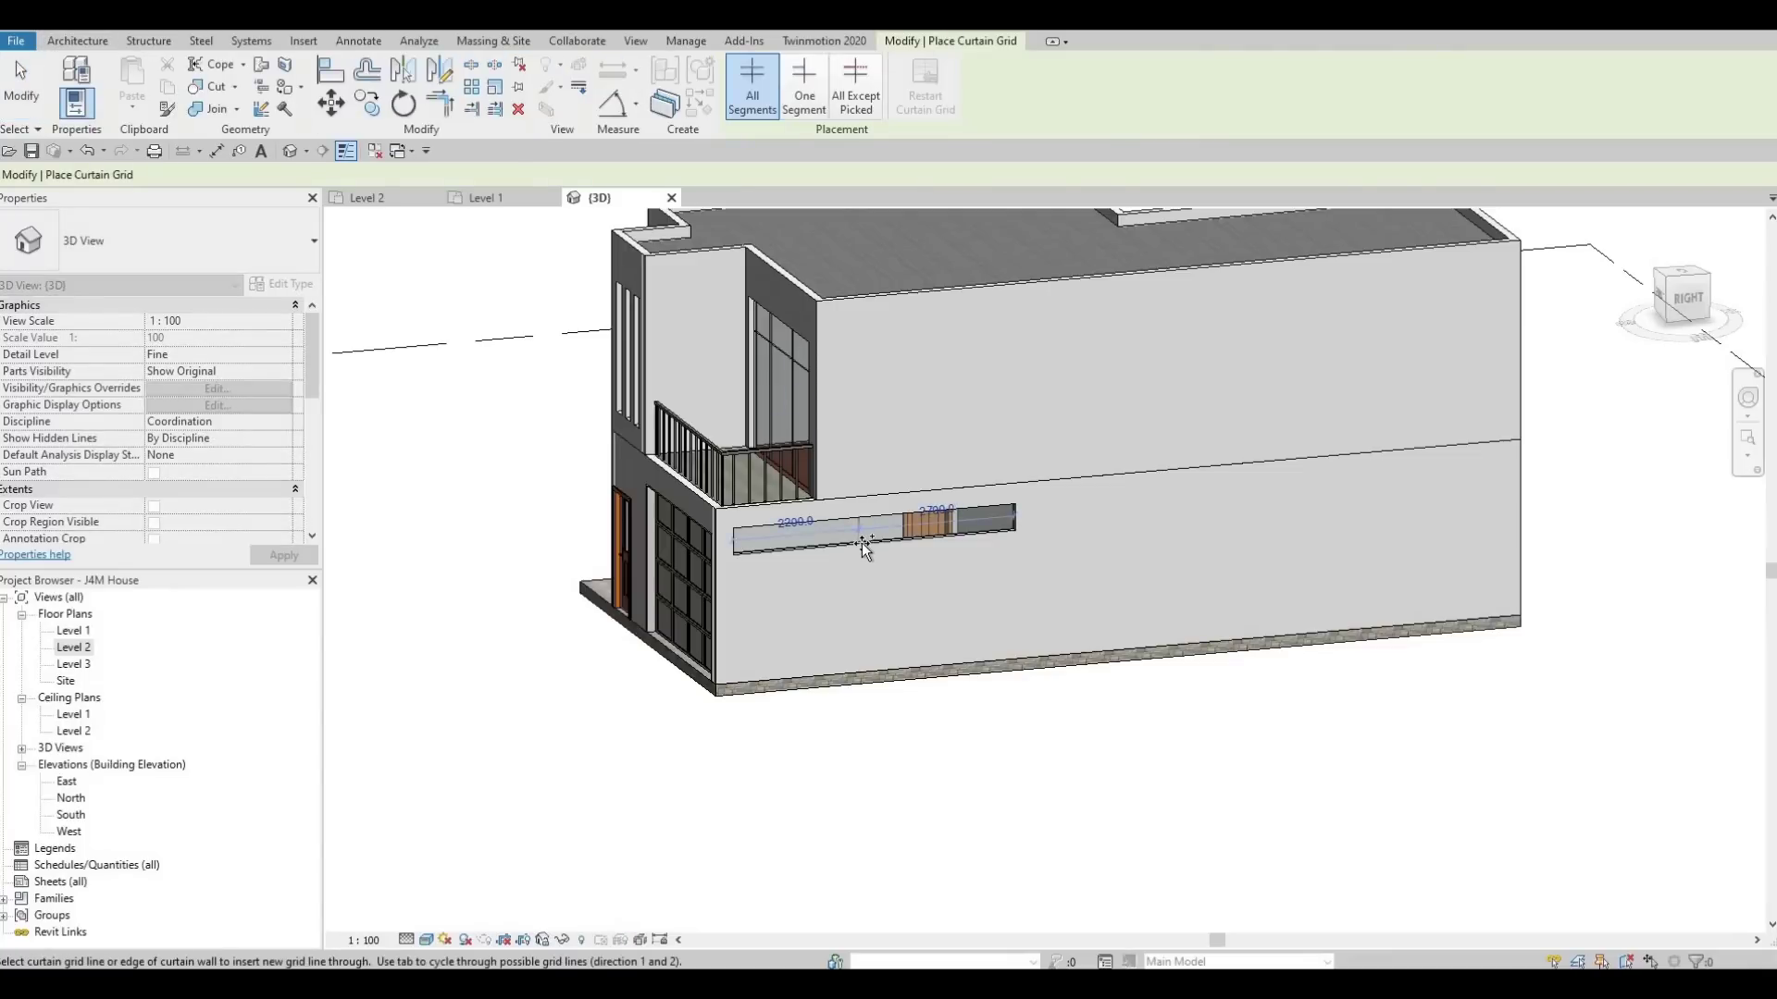
left_click(814, 546)
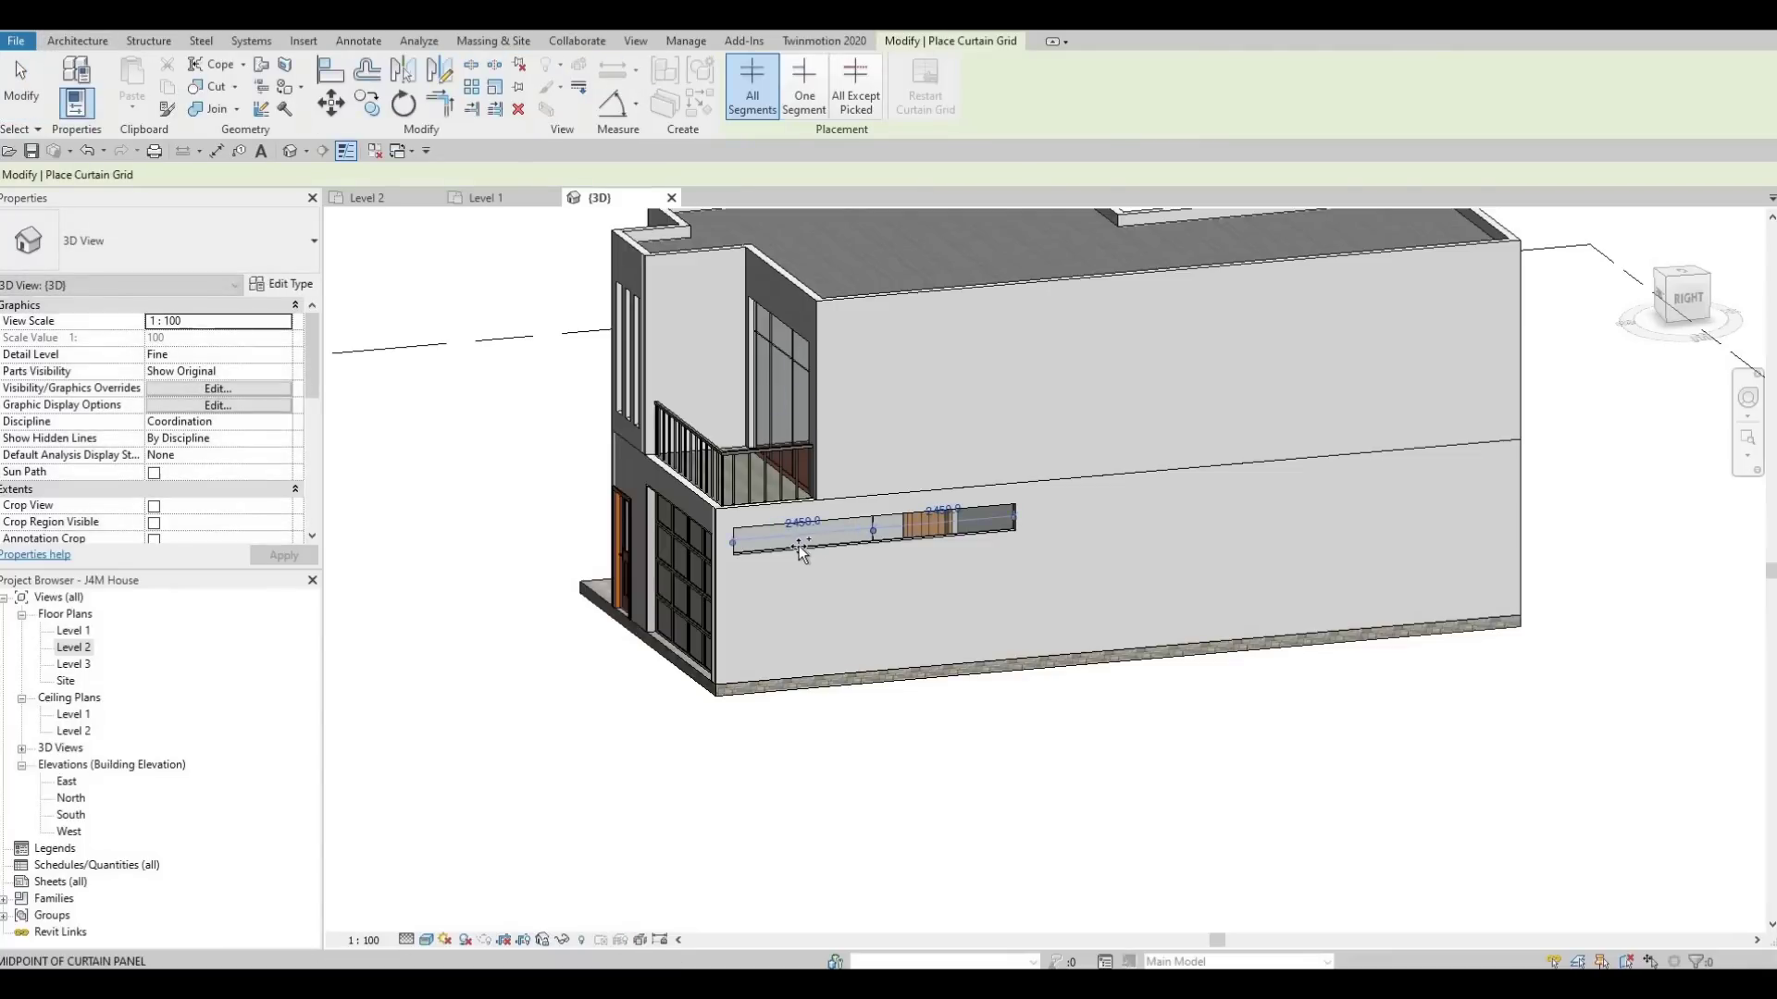
left_click(798, 546)
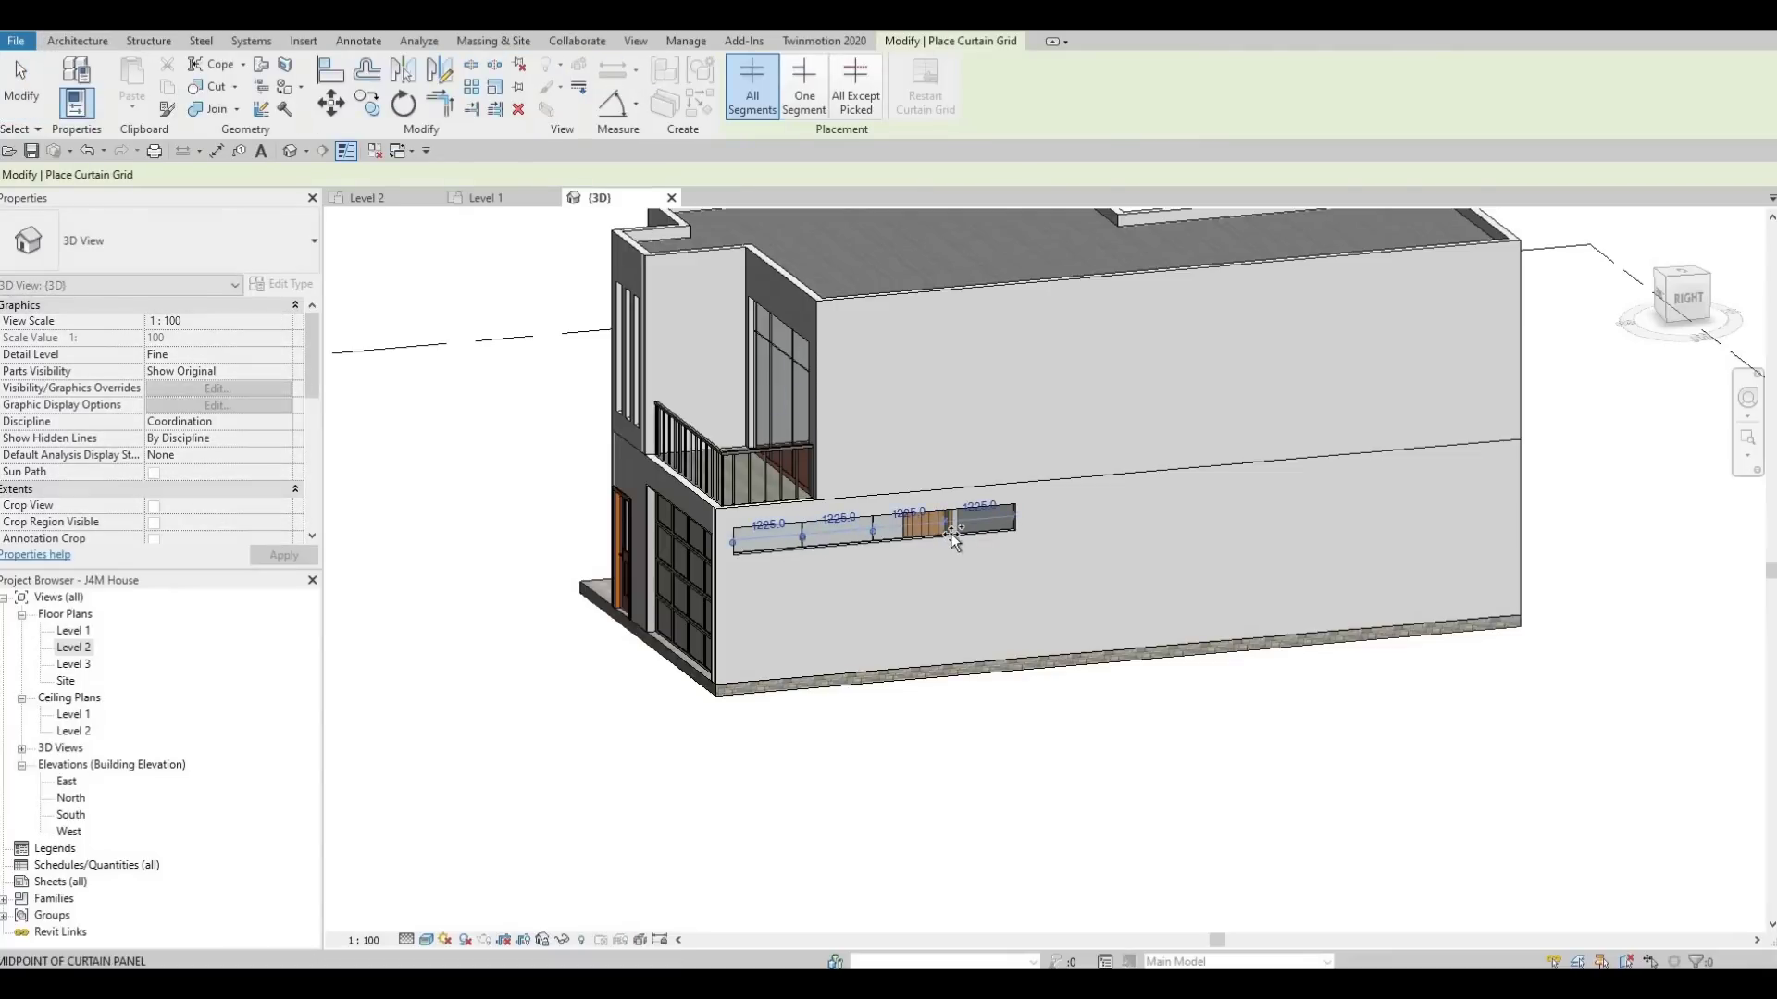
key("Escape")
key("Escape")
Add 50mm x 65mm rectangular mullions on all grid lines of the upper-floor front window and the three narrow vertical windows beside it.
middle_click_drag(1057, 552, 1134, 514, "shift")
middle_click_drag(953, 370, 1027, 470)
scroll(1027, 470, "down", 1)
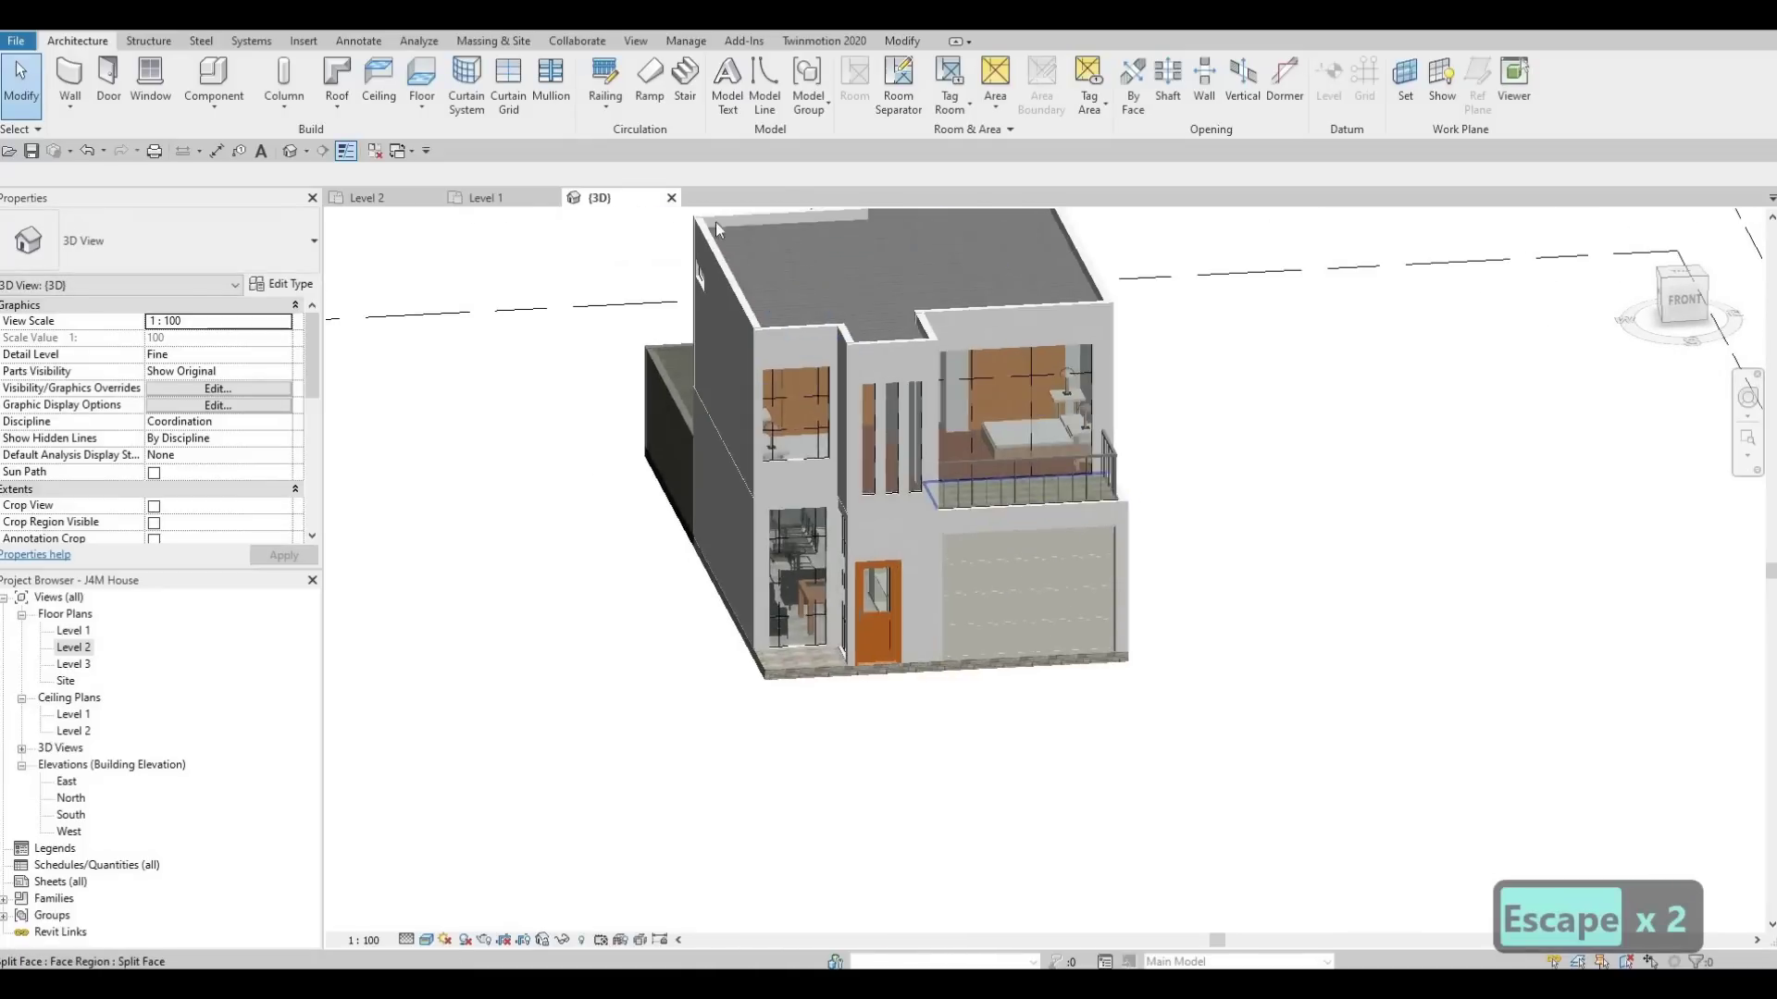
left_click(549, 85)
left_click(157, 243)
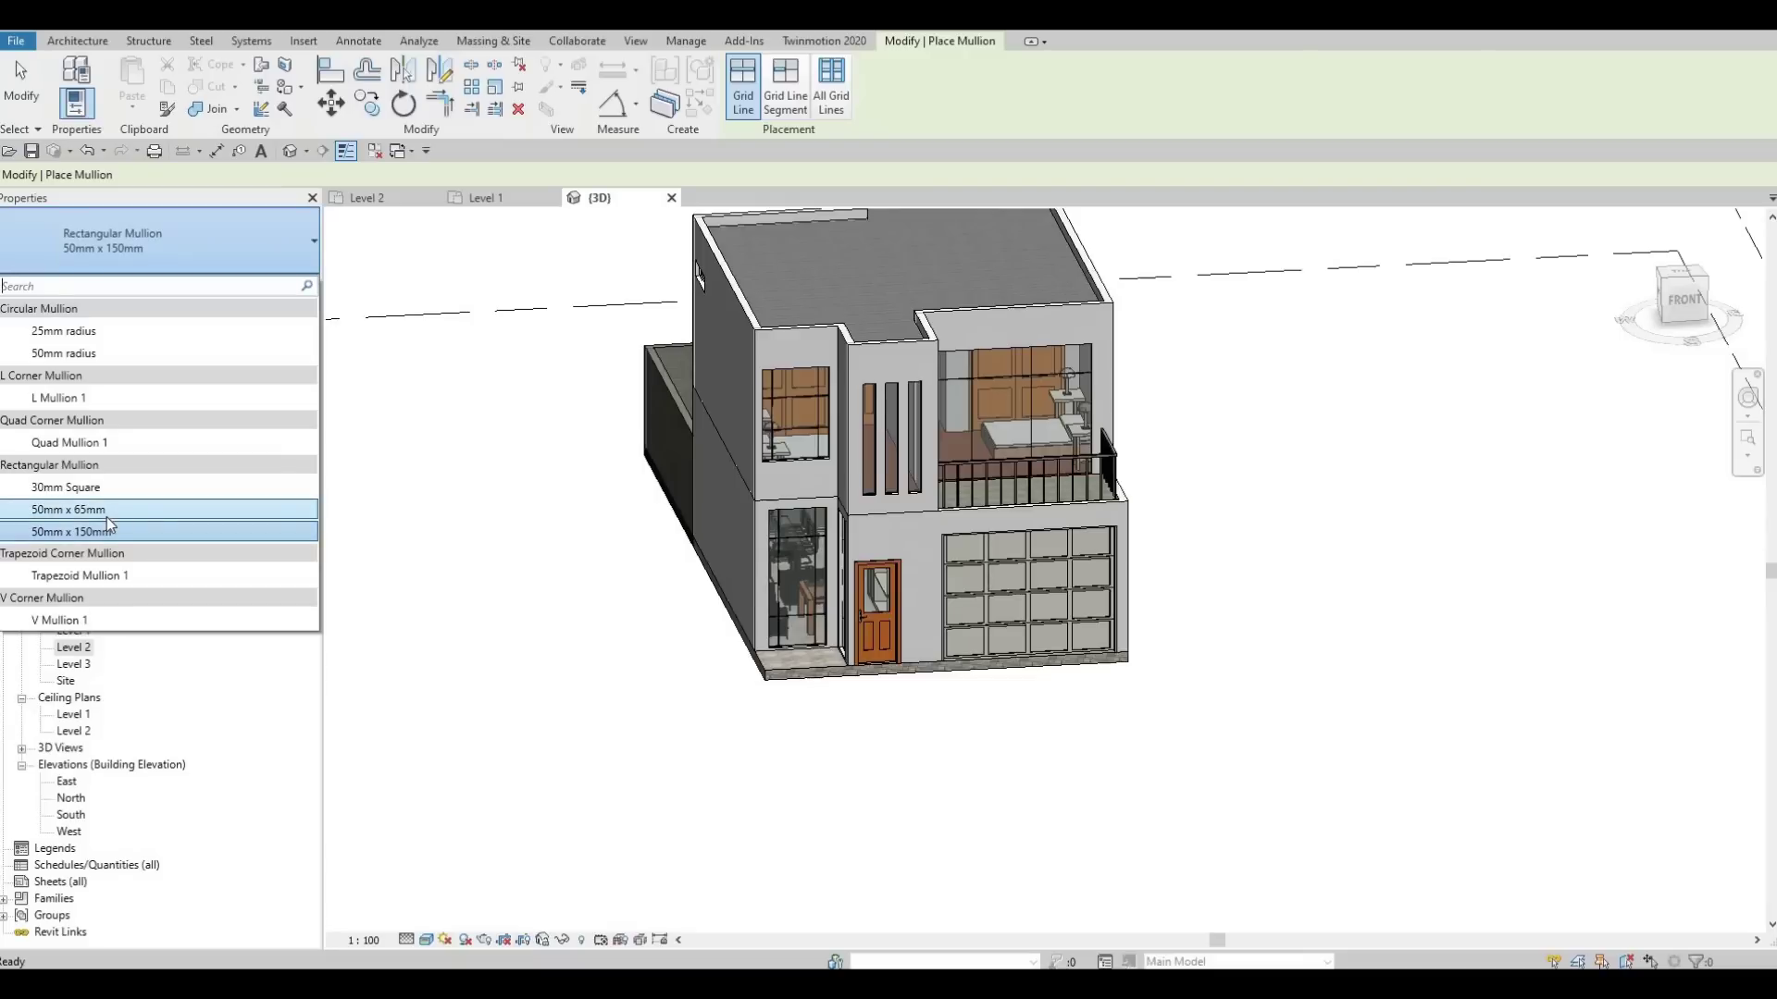
left_click(107, 511)
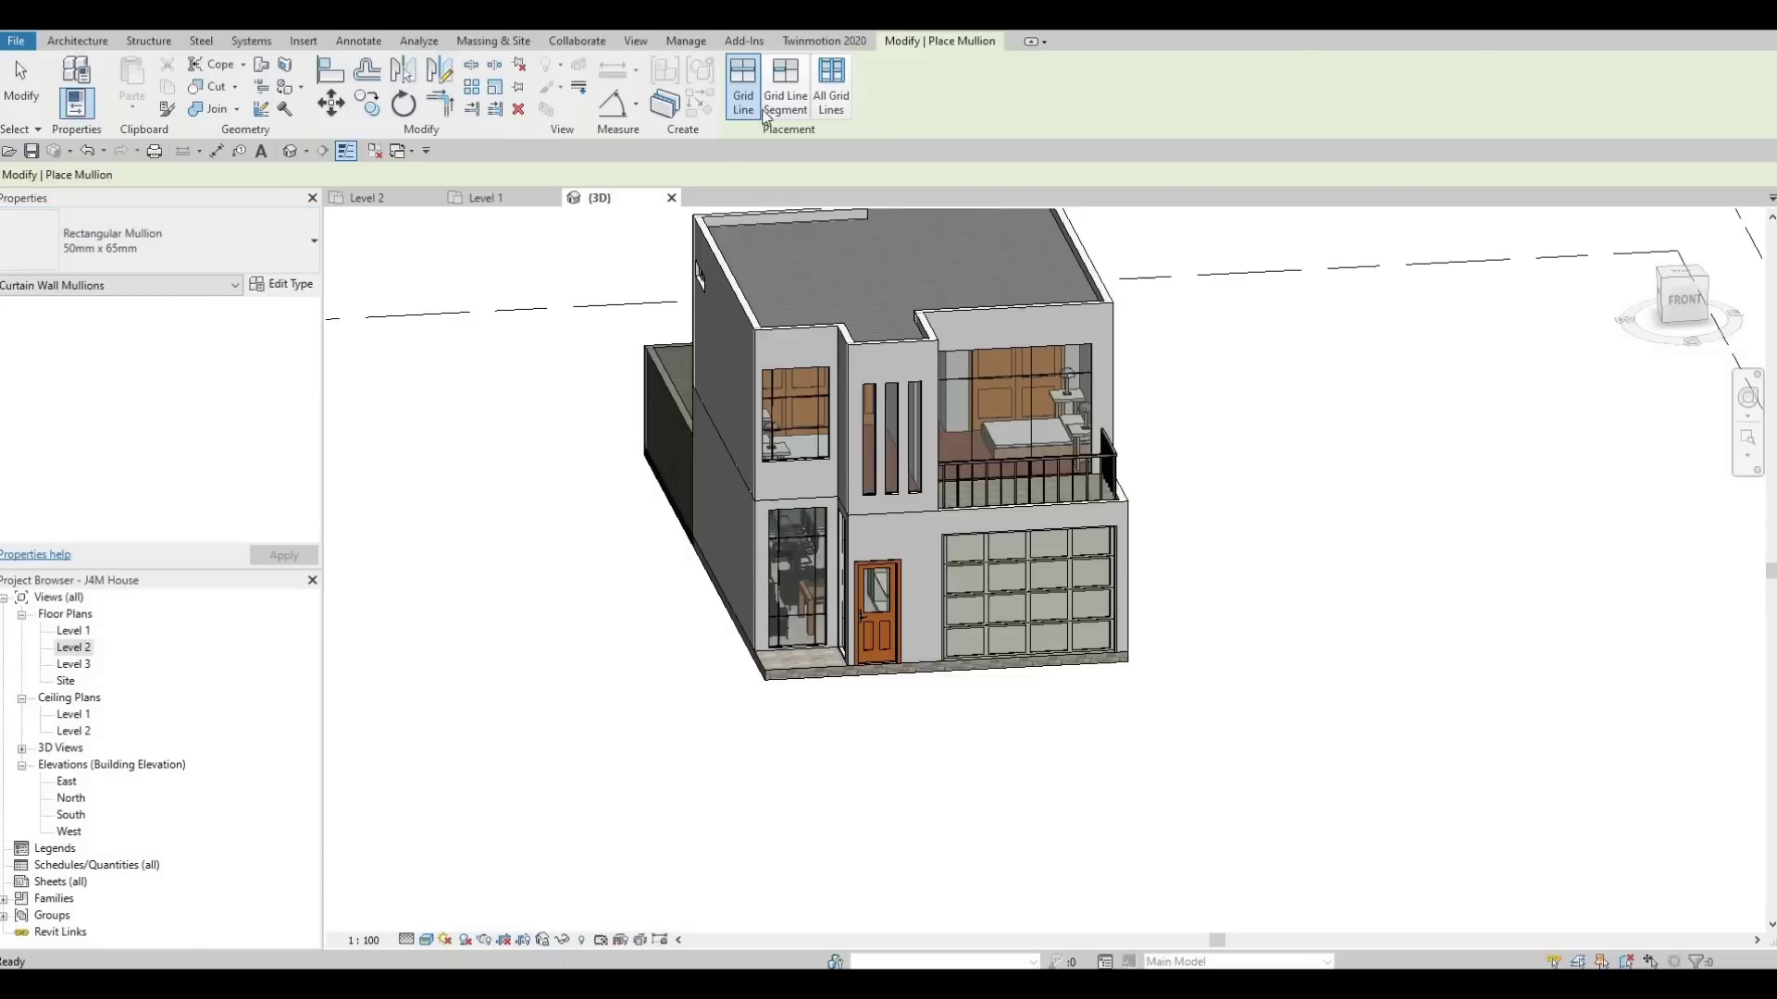
left_click(841, 86)
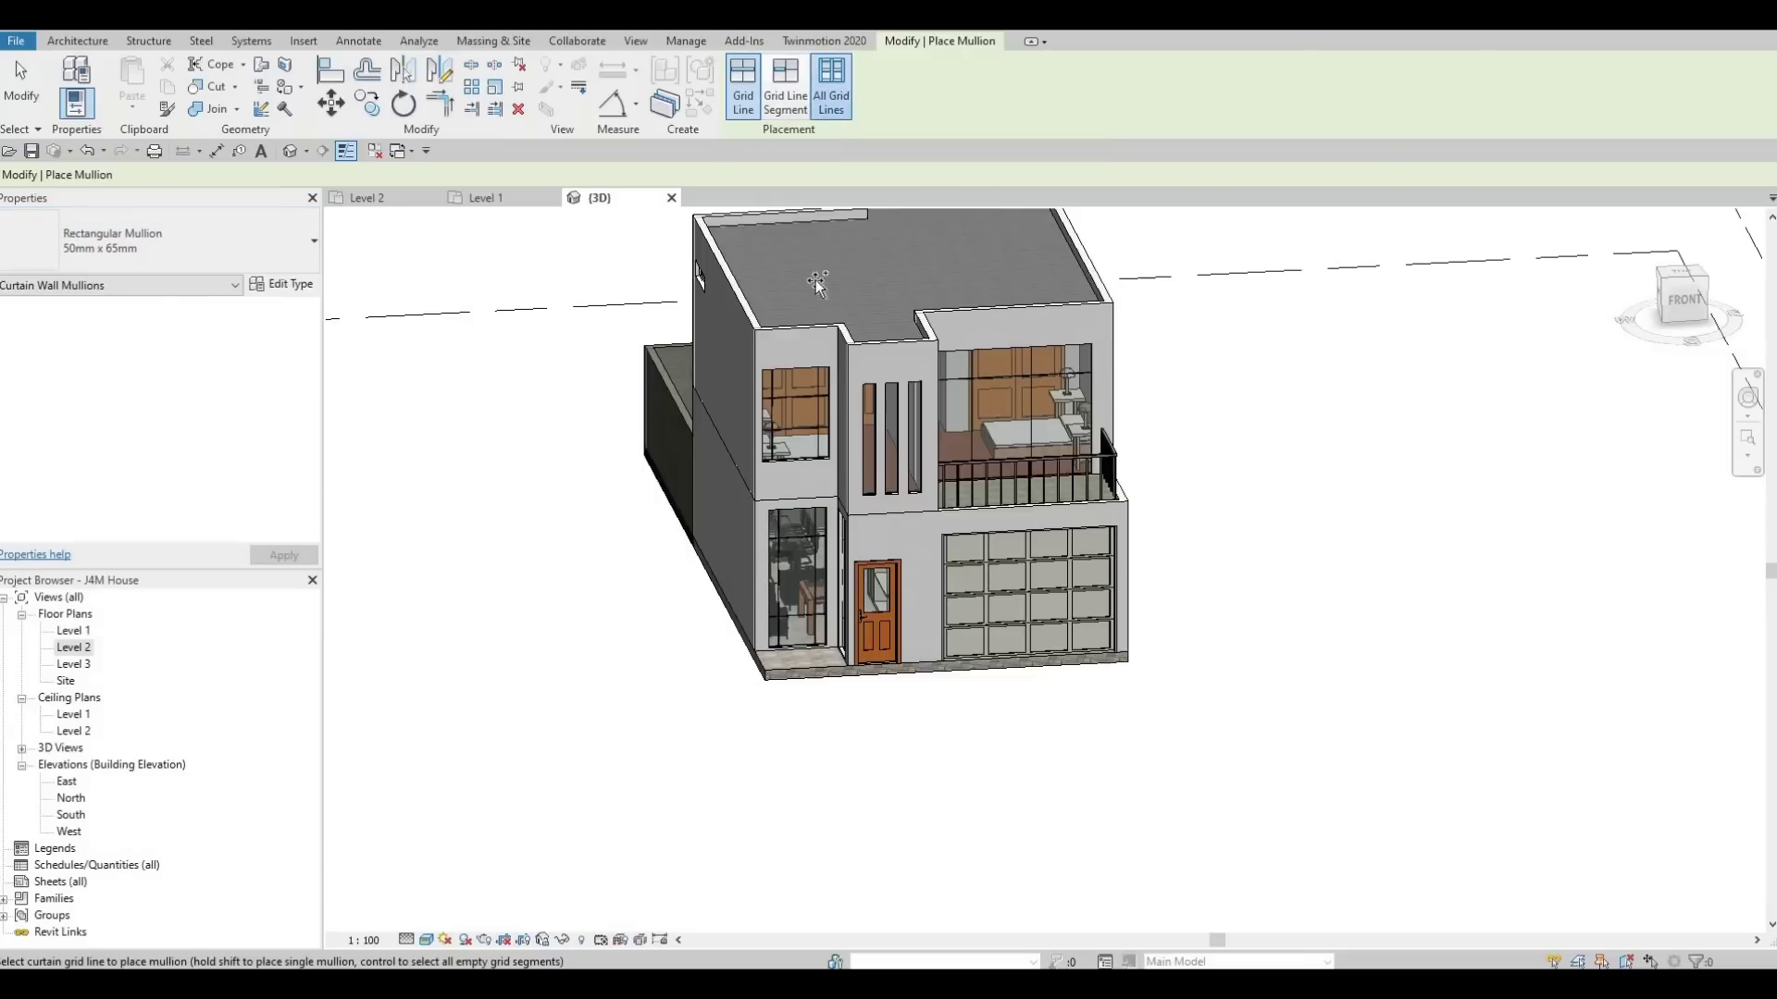
middle_click_drag(797, 402, 807, 389, "shift")
scroll(808, 389, "up", 3)
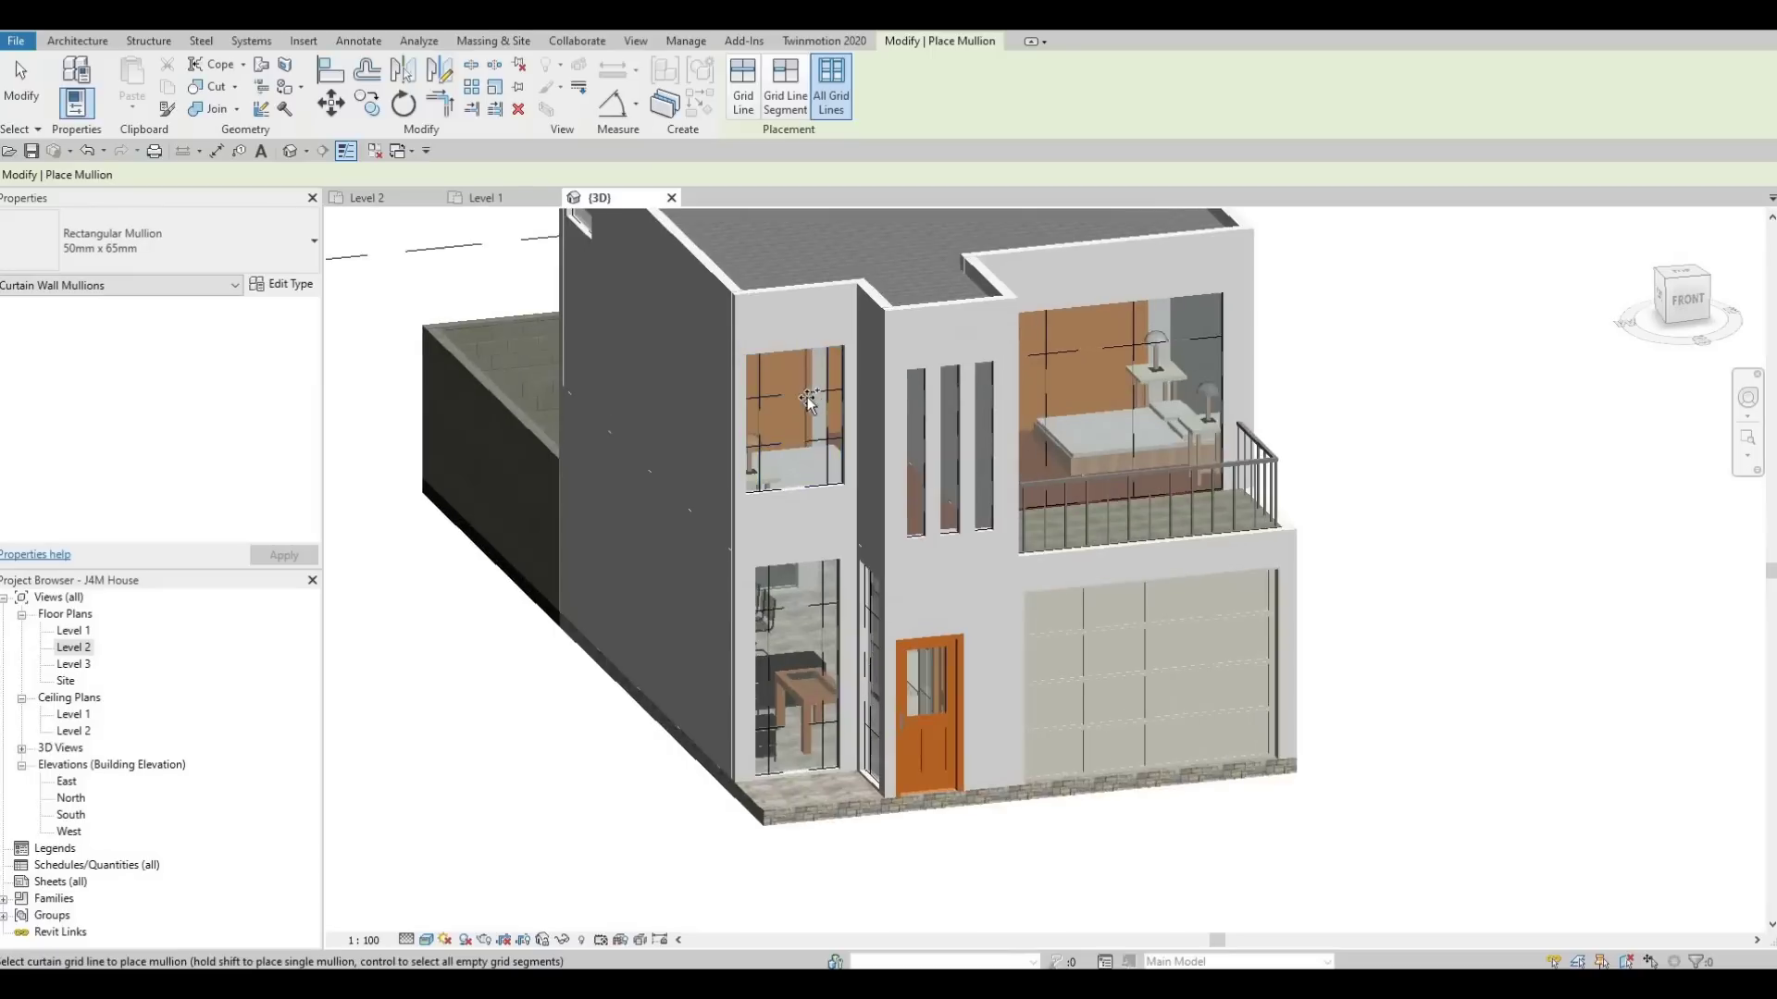
left_click(921, 446)
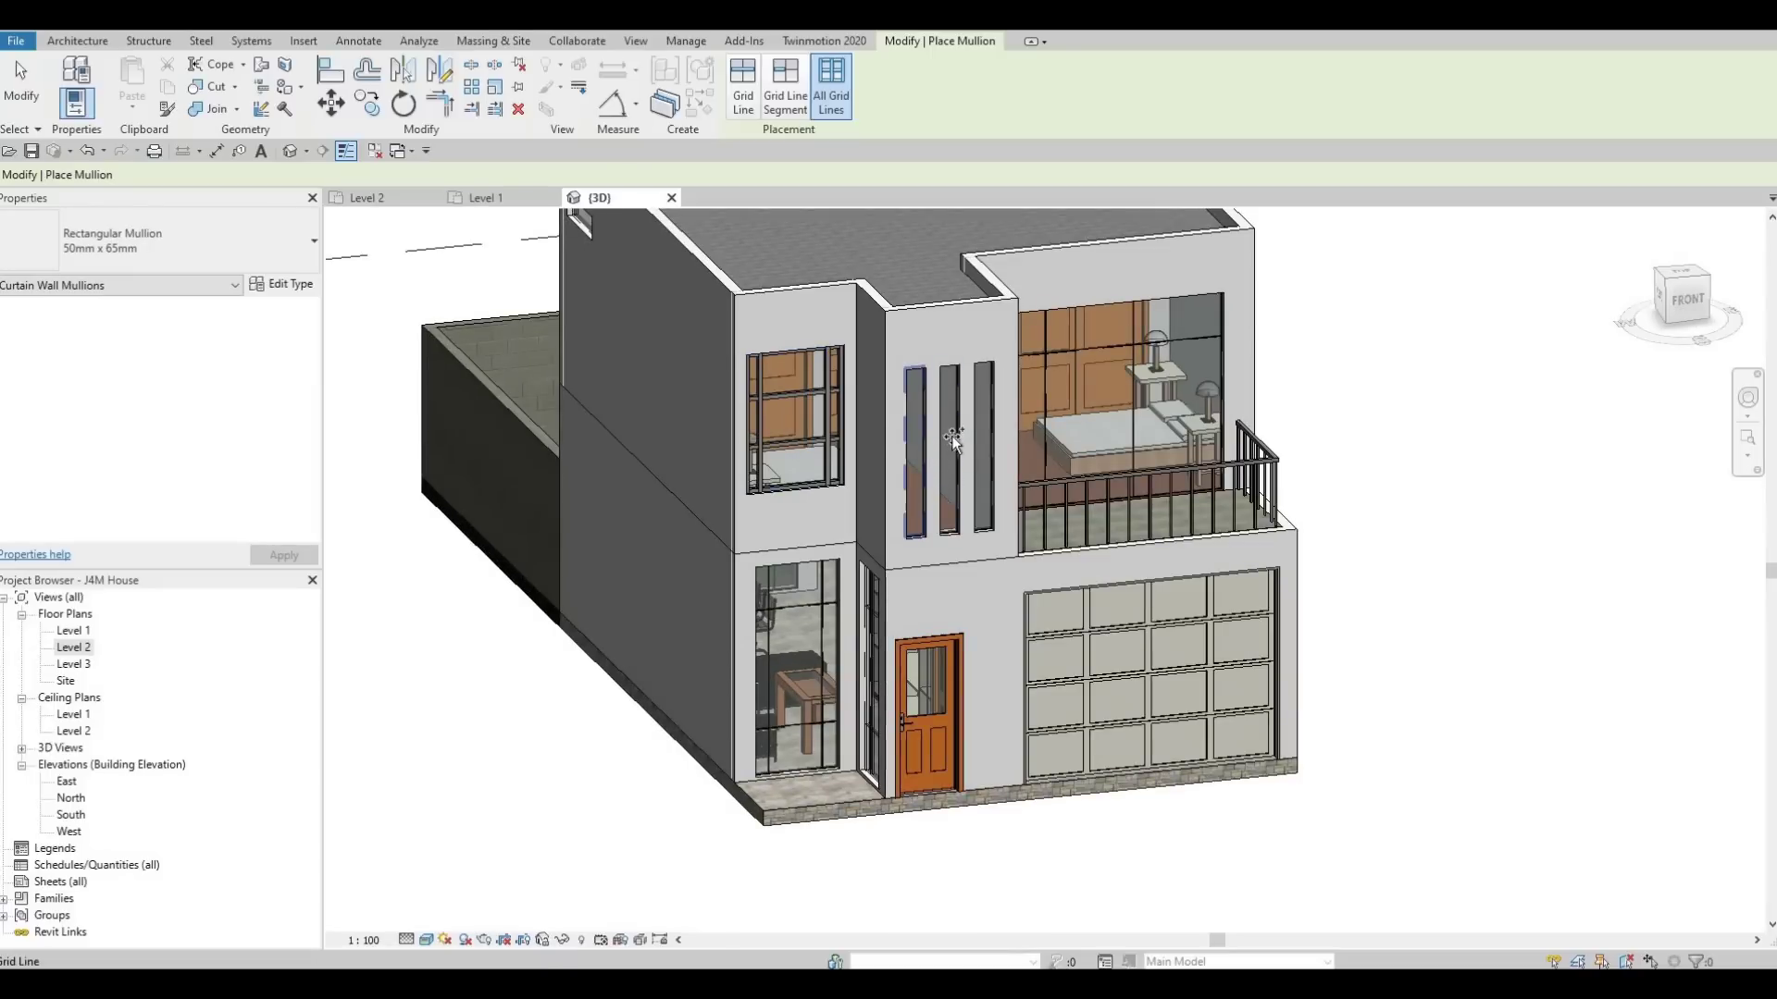
left_click(954, 436)
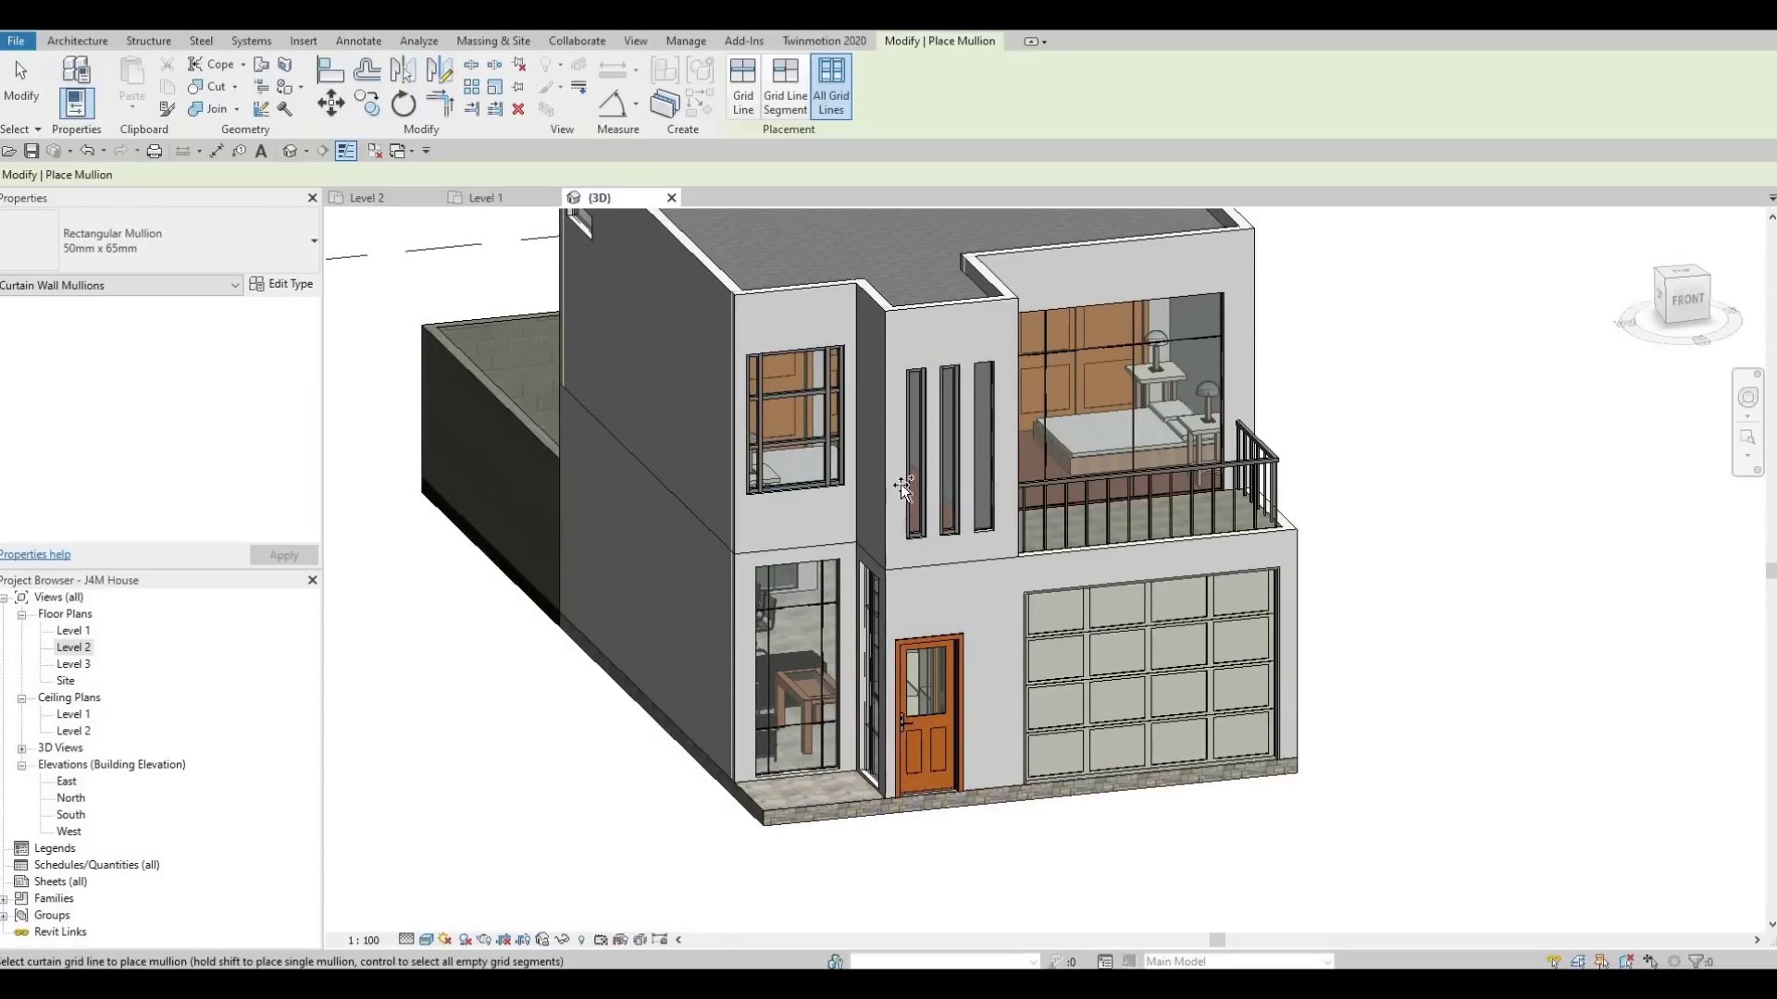
left_click(978, 520)
Add 50mm x 65mm mullions on all grid lines of the side-facing and front-facing tall entrance windows.
middle_click_drag(805, 680, 863, 638, "shift")
left_click(857, 638)
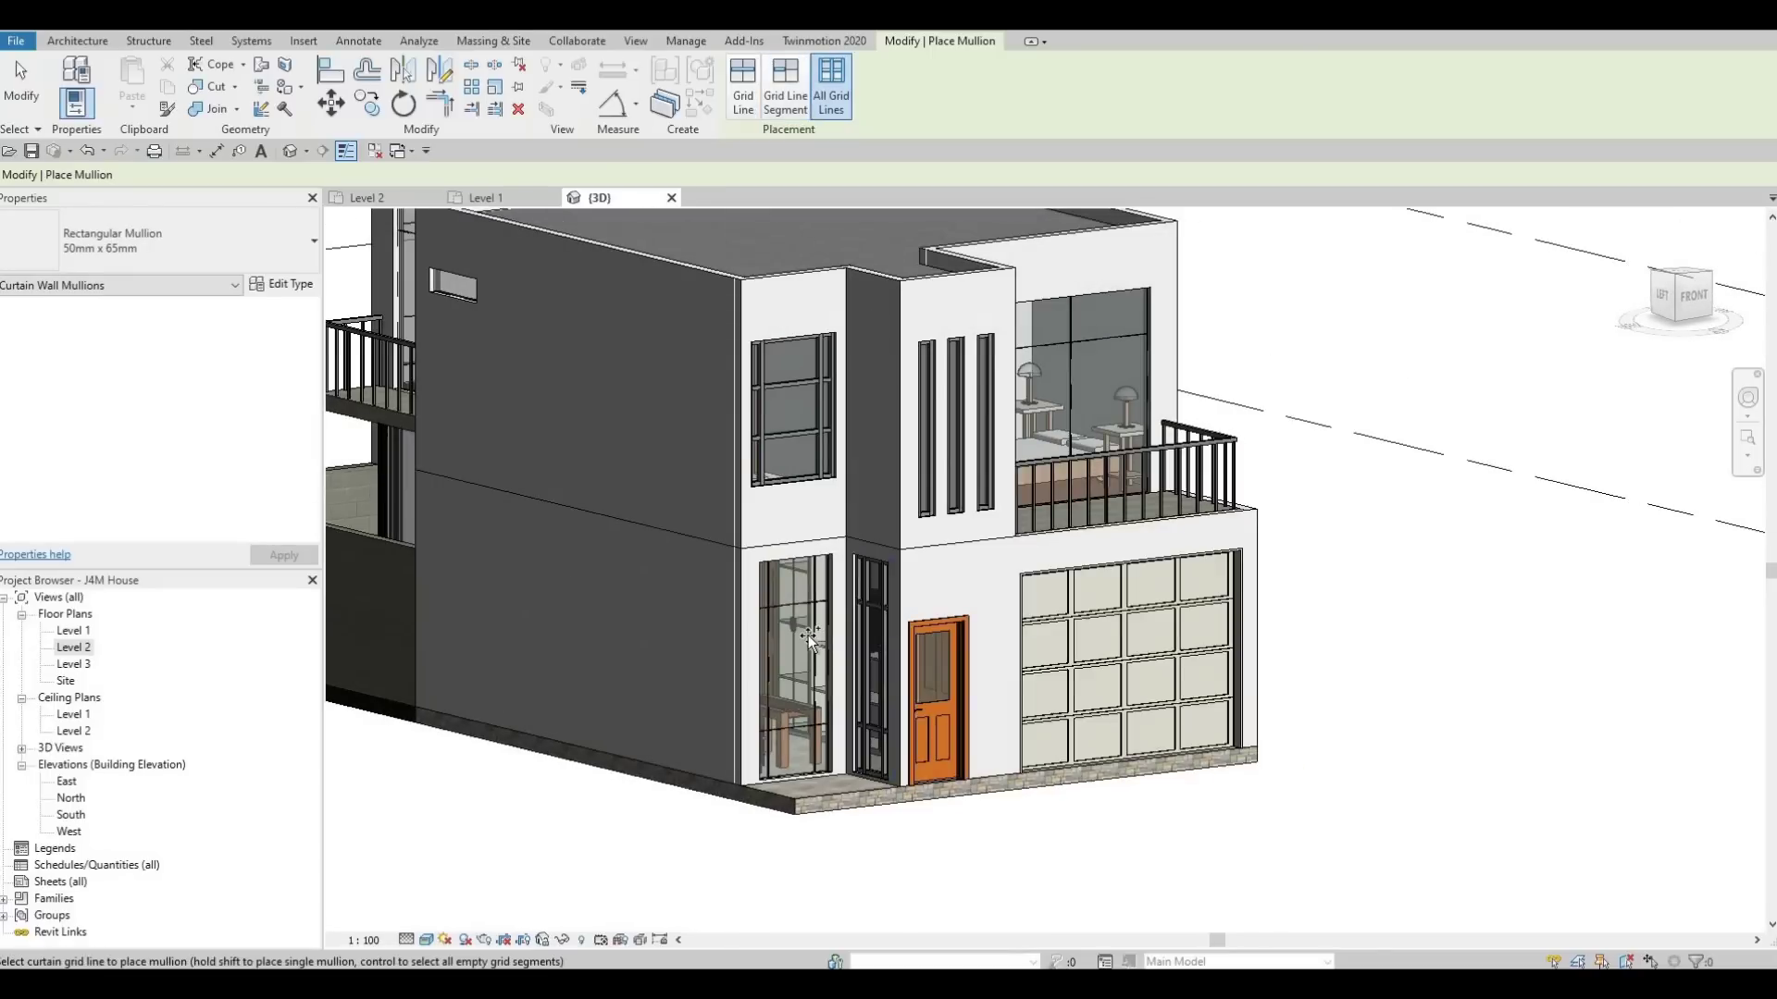
left_click(829, 583)
Add 50mm x 65mm mullions to the front balcony window and the long horizontal ground-floor window on the right side wall.
middle_click_drag(1052, 389, 971, 412, "shift")
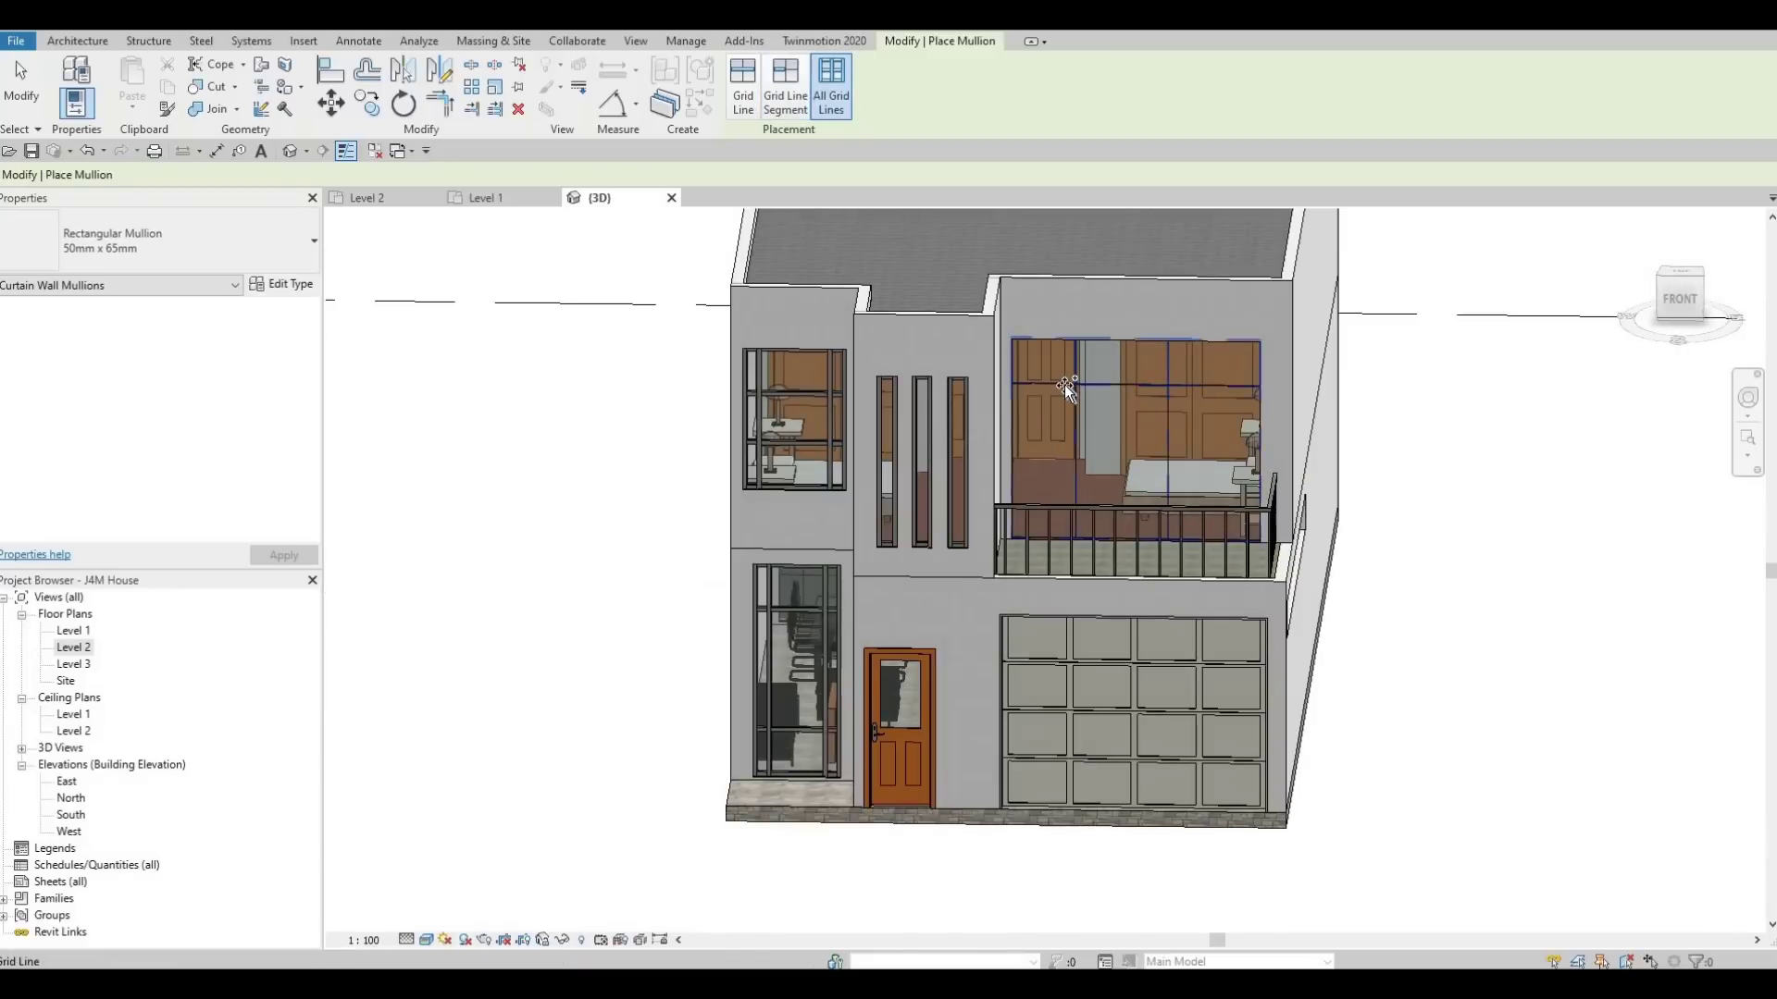
left_click(1144, 391)
middle_click_drag(1145, 391, 1152, 595, "shift")
left_click(1152, 595)
Add 50mm x 65mm mullions to the rear upper-floor window, the rear balcony window and the ground-floor courtyard window.
middle_click_drag(1130, 508, 647, 467, "shift")
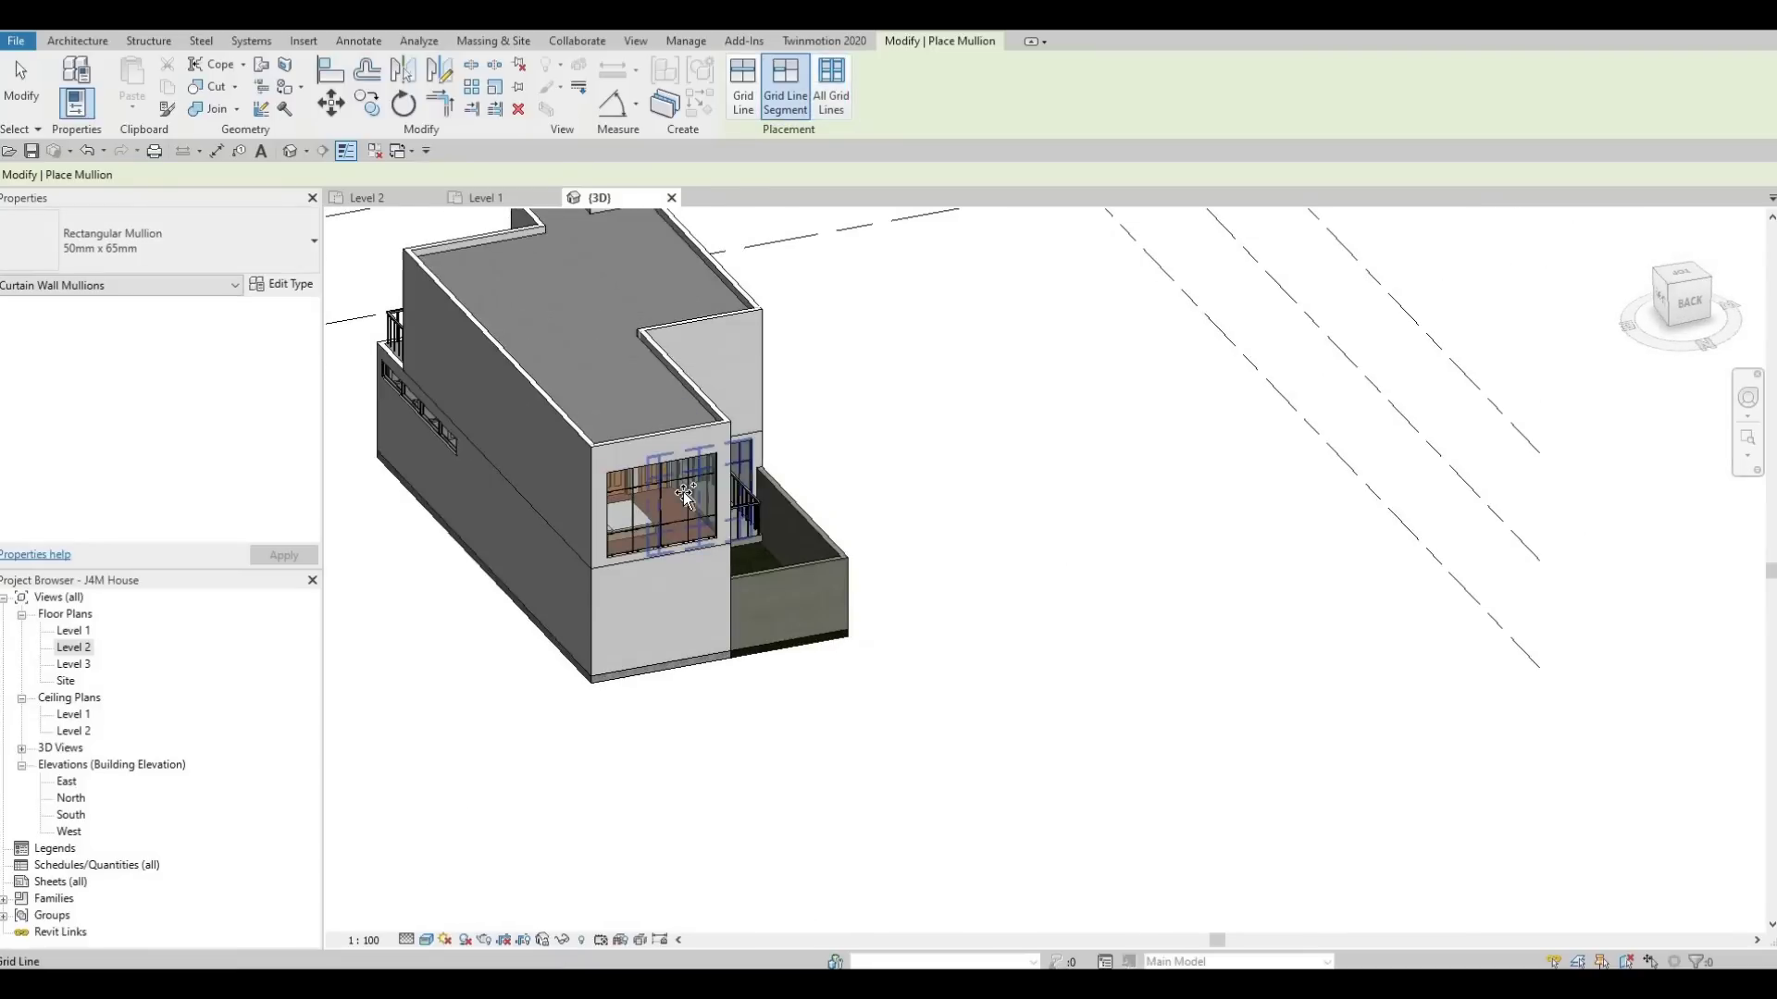
left_click(623, 512)
middle_click_drag(1035, 440, 836, 388, "shift")
scroll(836, 388, "up", 3)
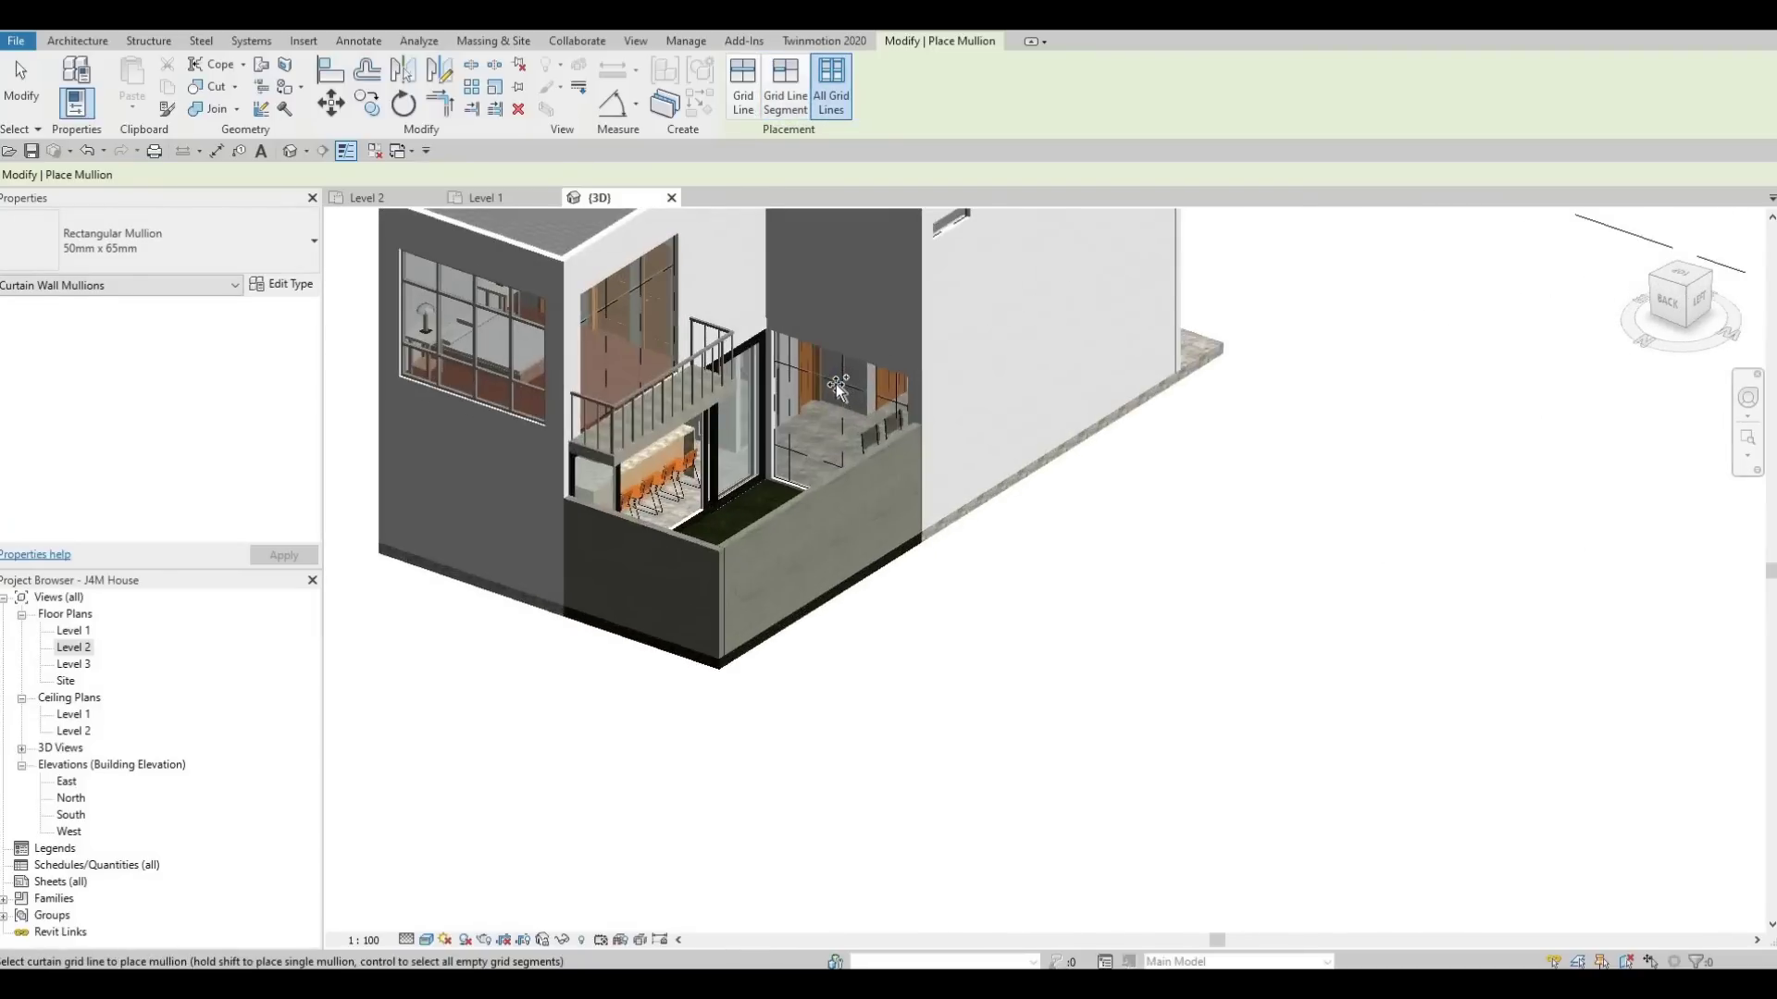
left_click(652, 356)
middle_click_drag(703, 387, 846, 366, "shift")
key("Escape")
key("Escape")
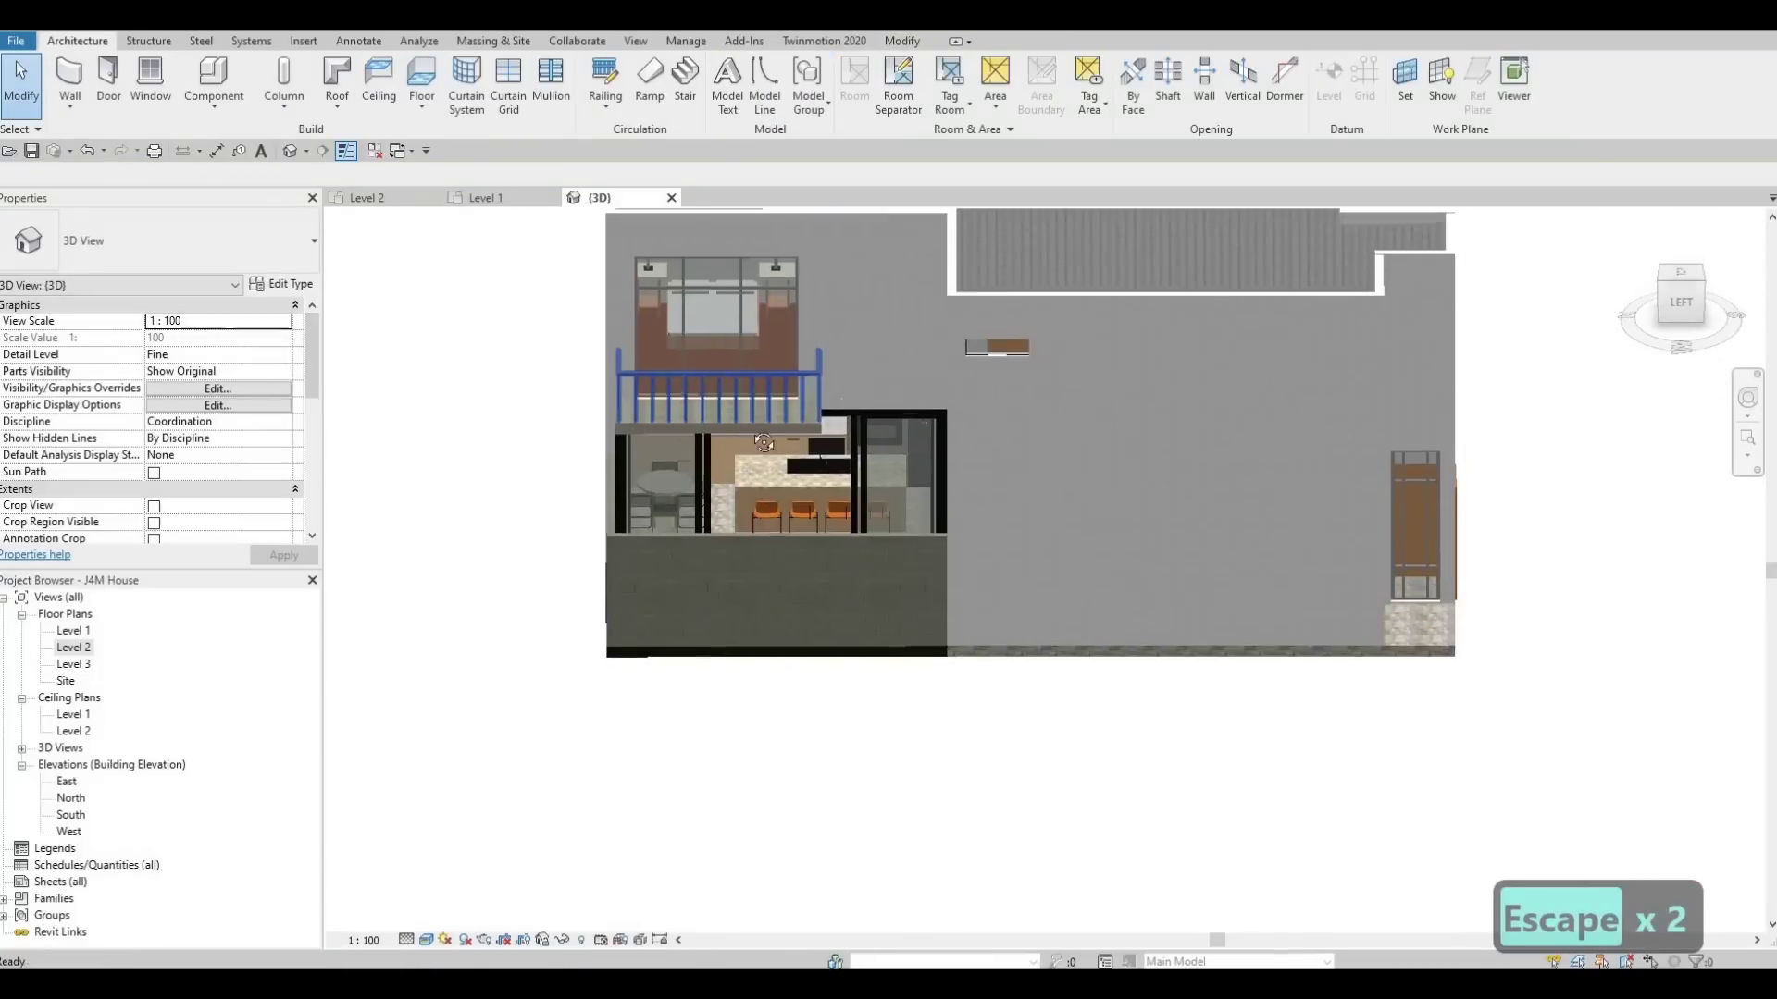
Delete the bottom mullion segment below the left panel of the rear balcony window.
middle_click_drag(669, 491, 648, 504, "shift")
scroll(630, 518, "up", 4)
scroll(631, 519, "up", 5)
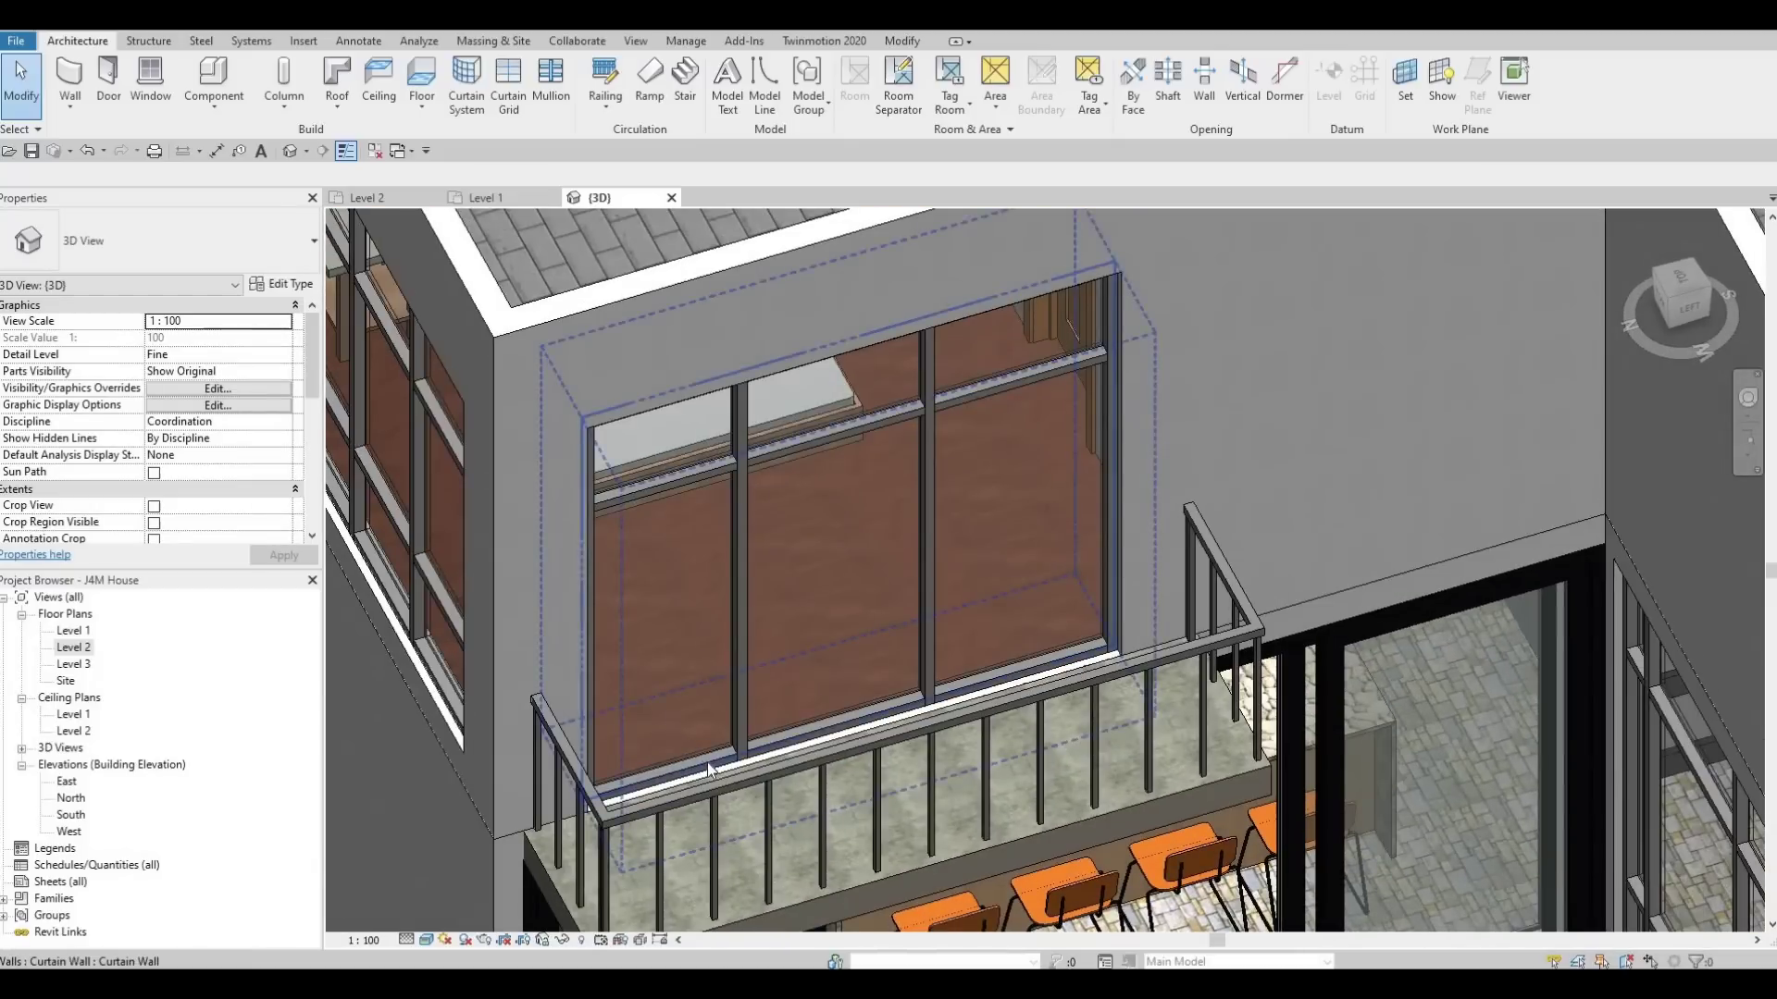
left_click(702, 772)
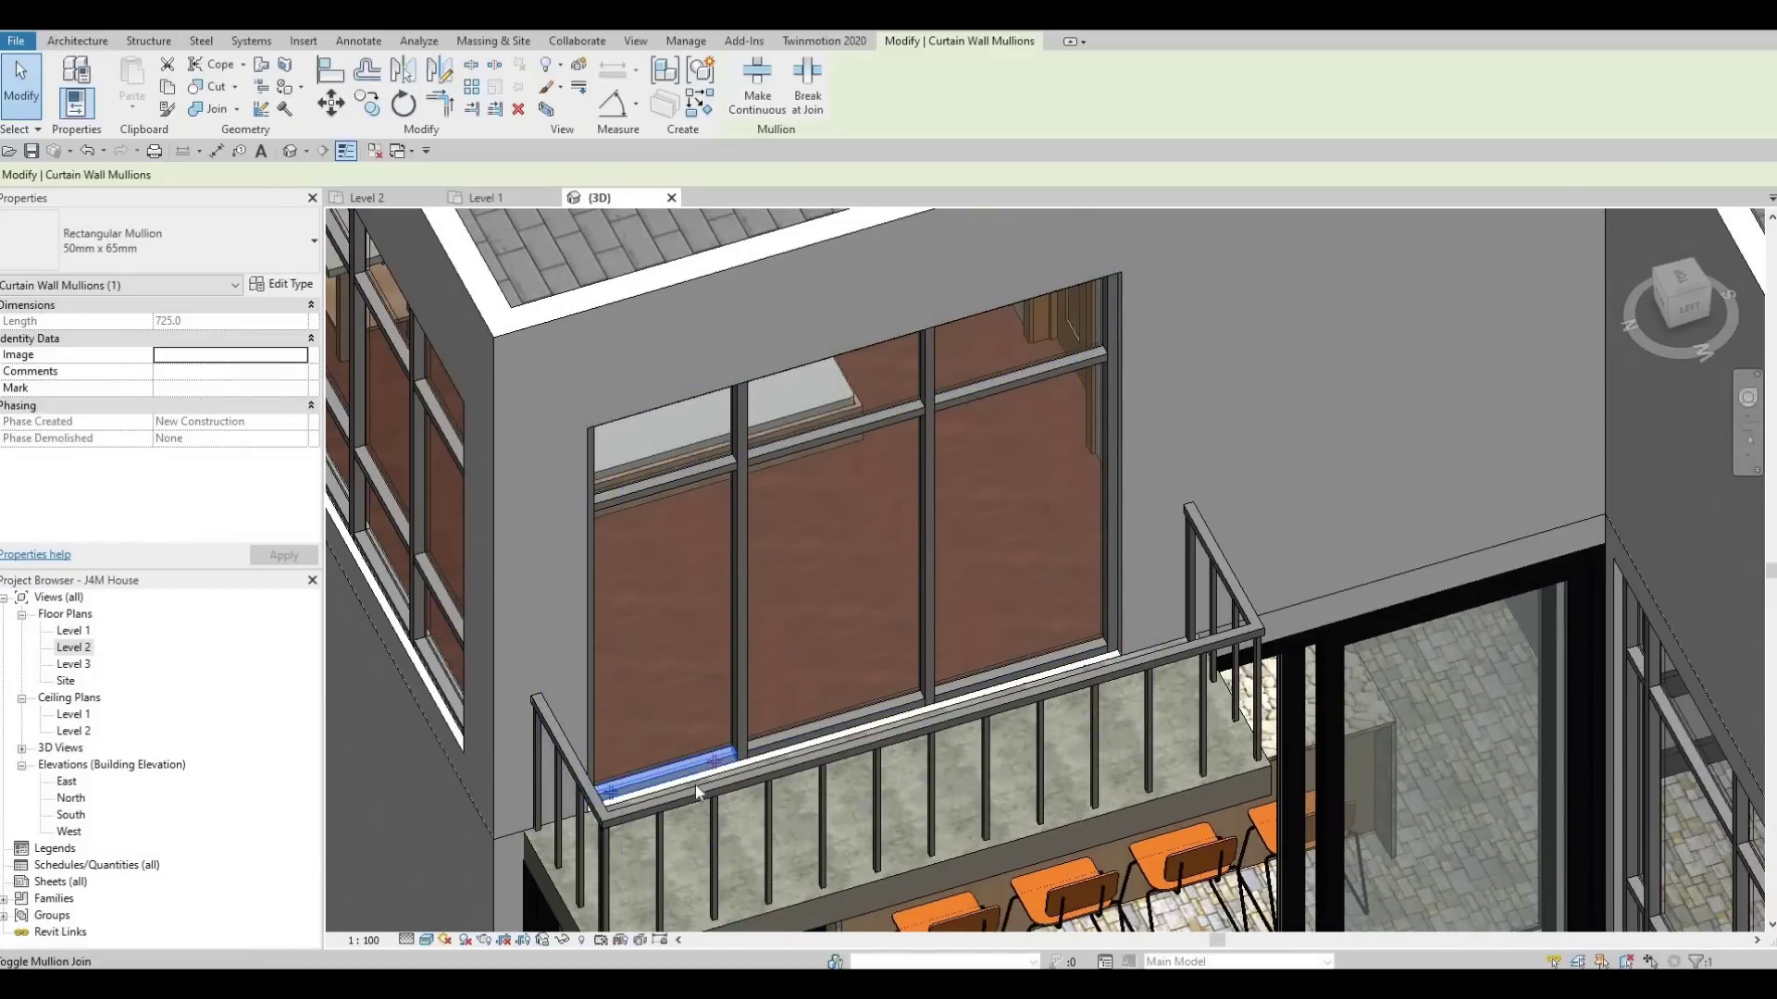
key("Delete")
scroll(824, 715, "down", 2)
scroll(824, 714, "down", 2)
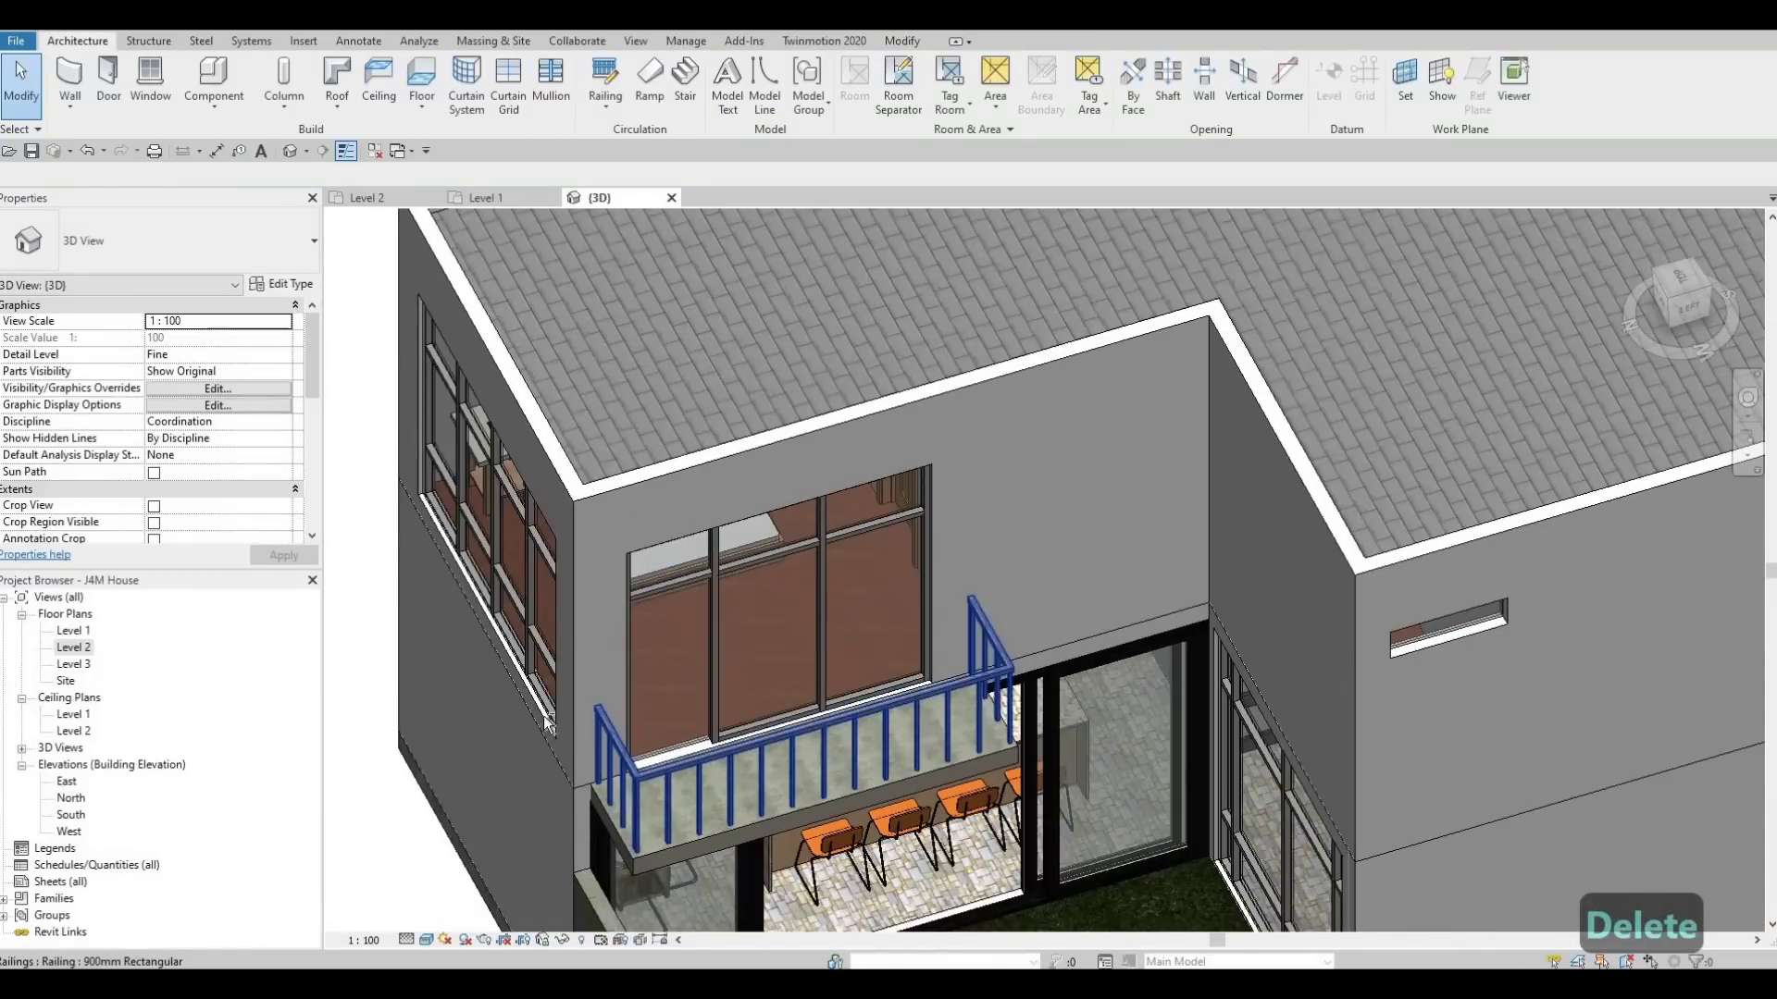
Delete the bottom mullion segment below the left panel of the front balcony window.
middle_click_drag(1147, 668, 666, 856, "shift")
scroll(1247, 580, "down", 2)
middle_click_drag(1247, 580, 1108, 556)
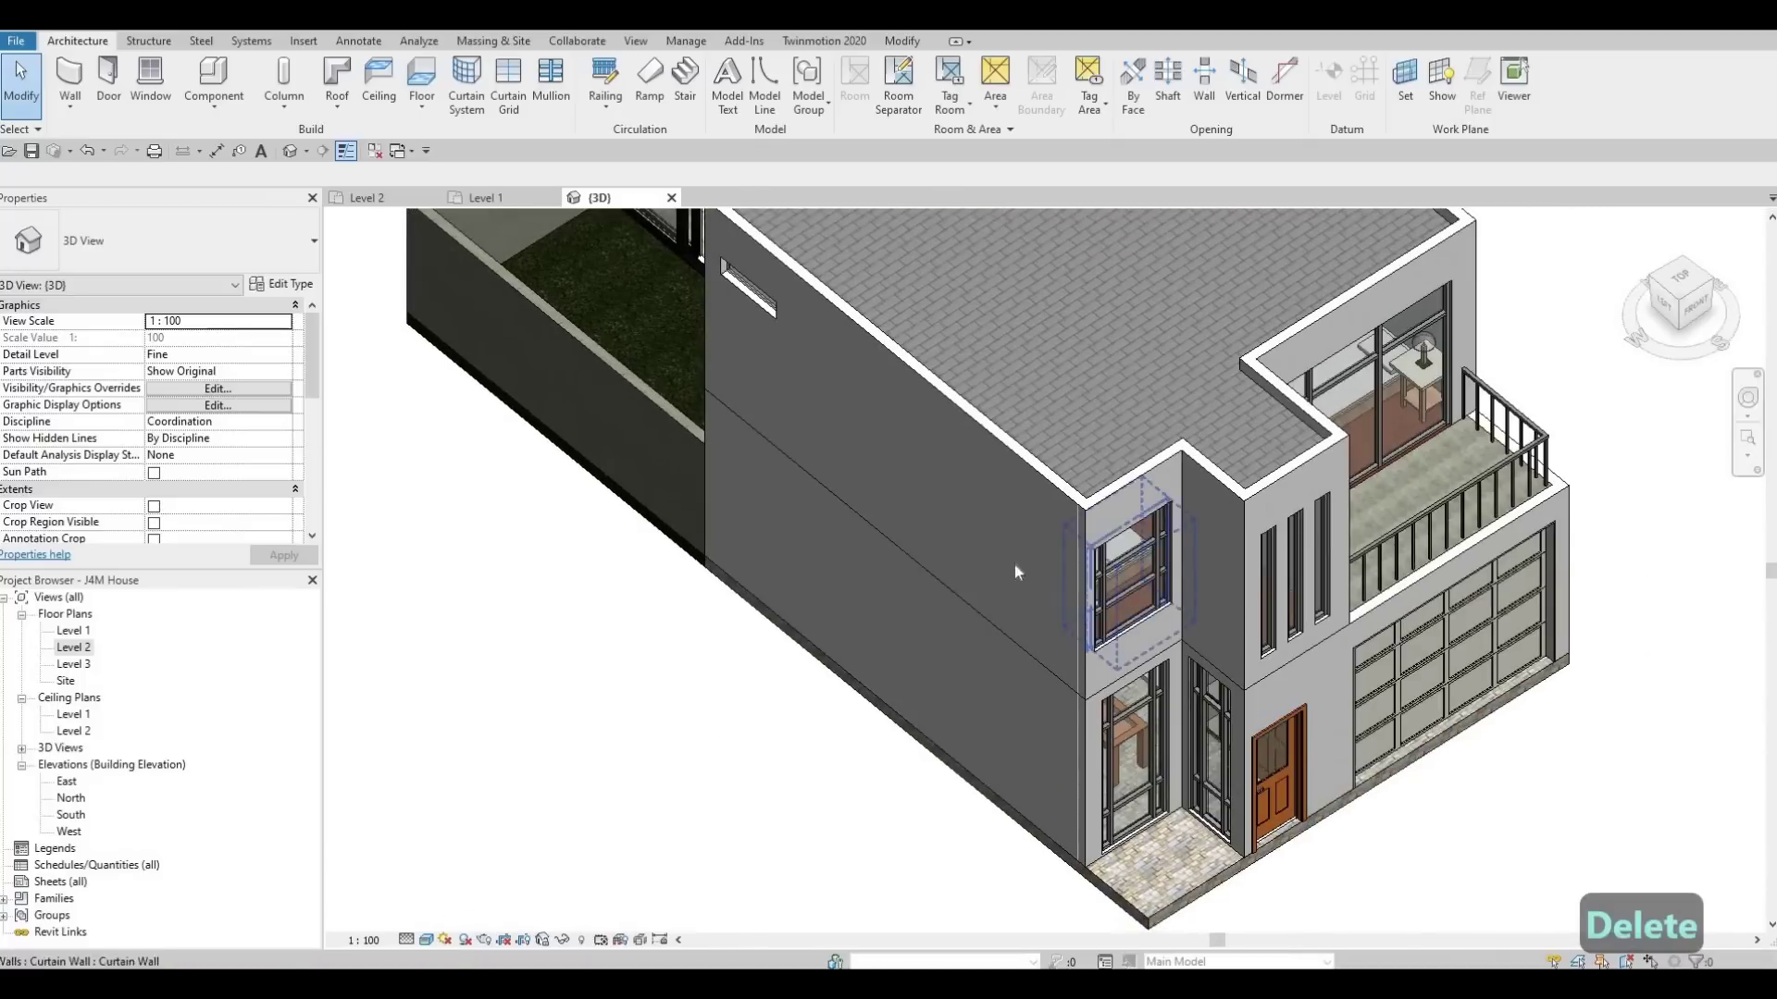
middle_click_drag(1003, 583, 789, 559)
middle_click_drag(1415, 694, 1166, 713, "shift")
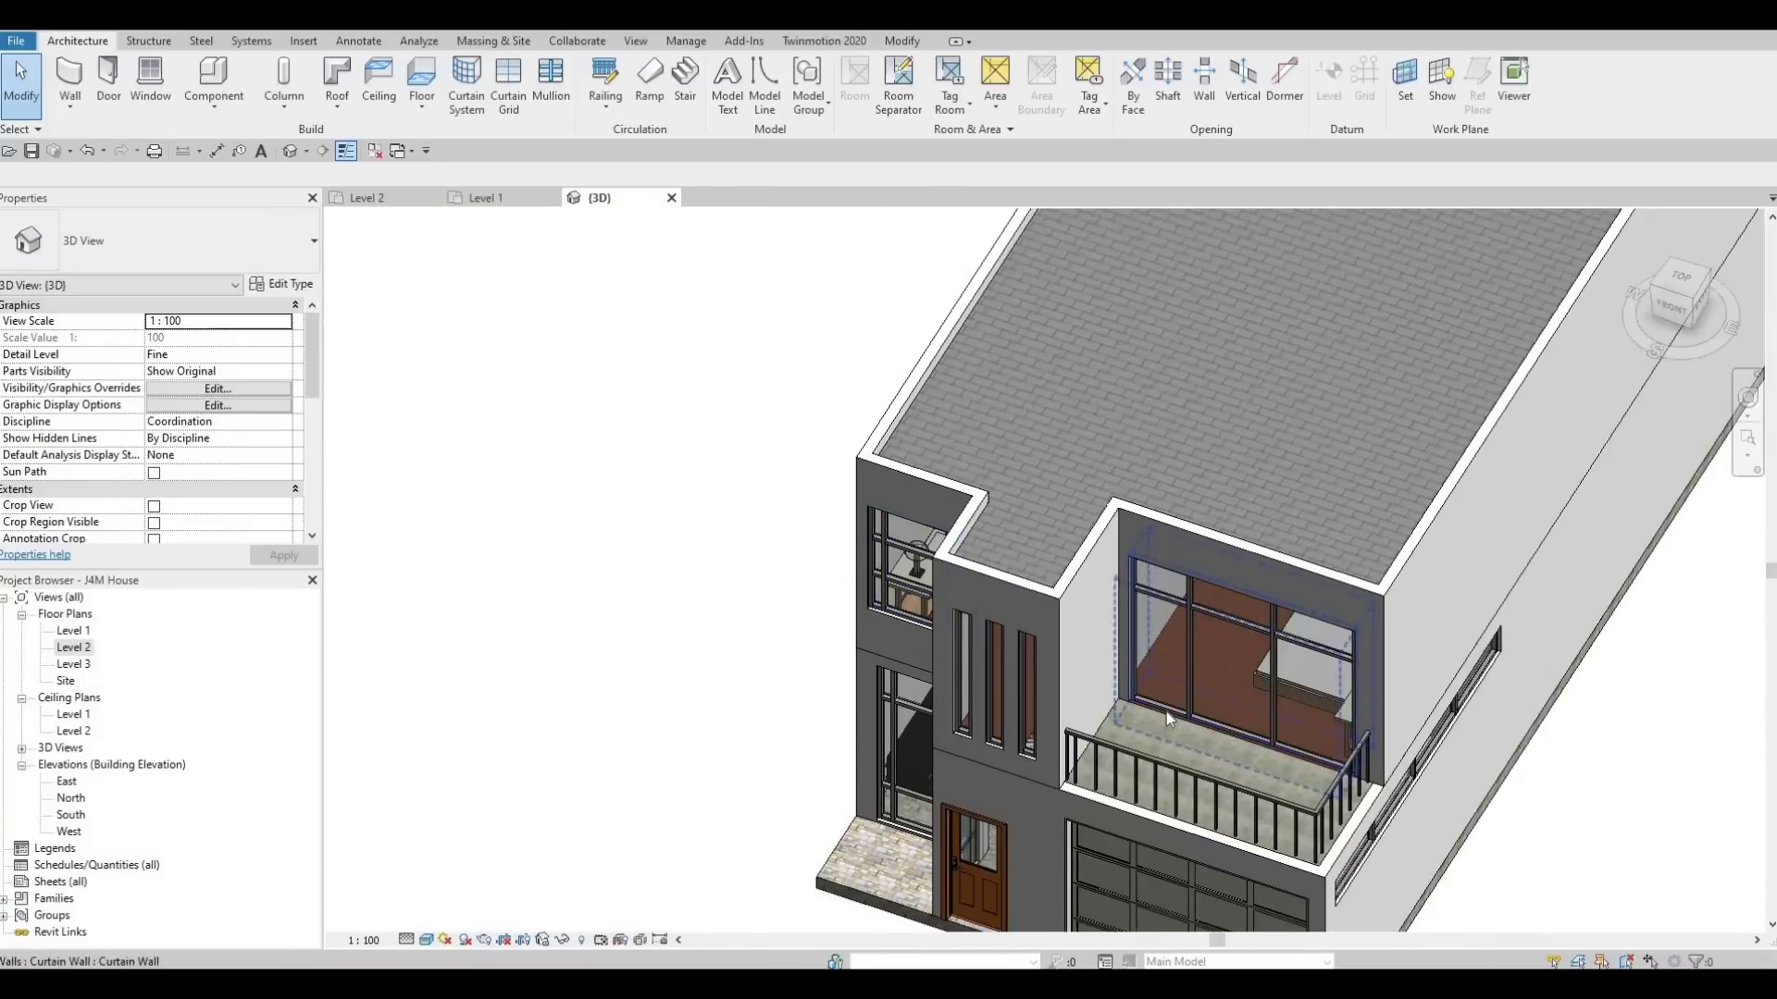
left_click(1169, 708)
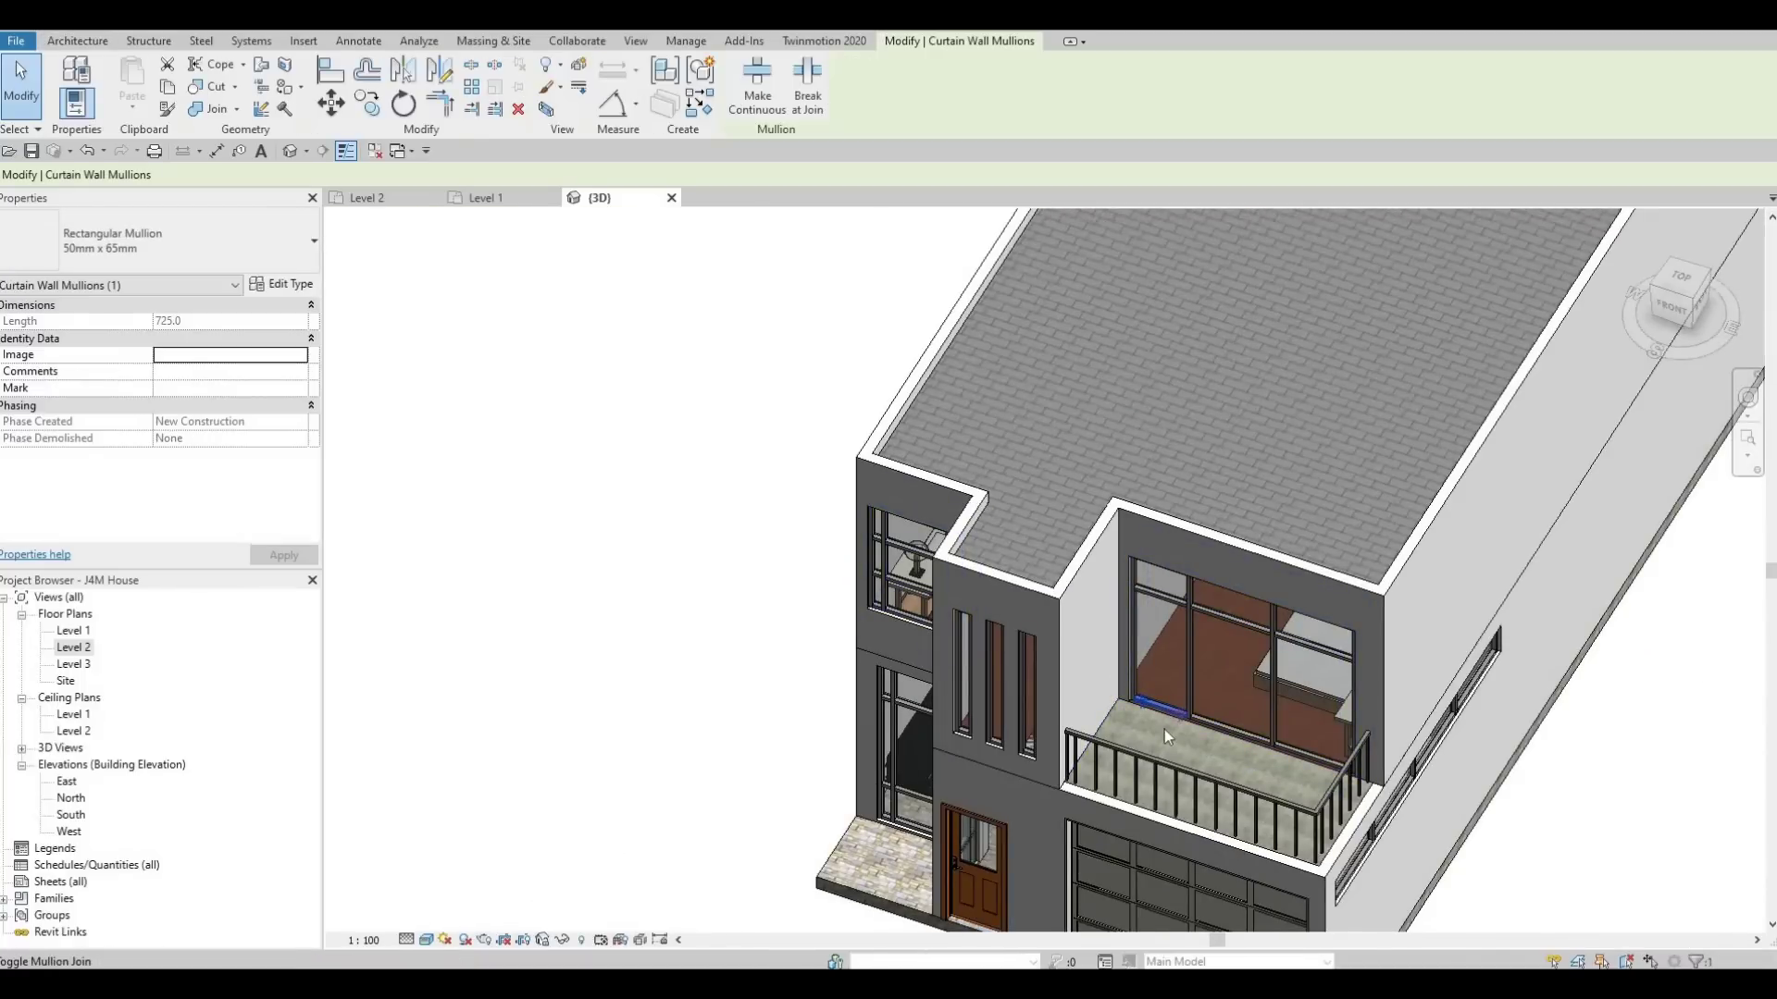
key("Delete")
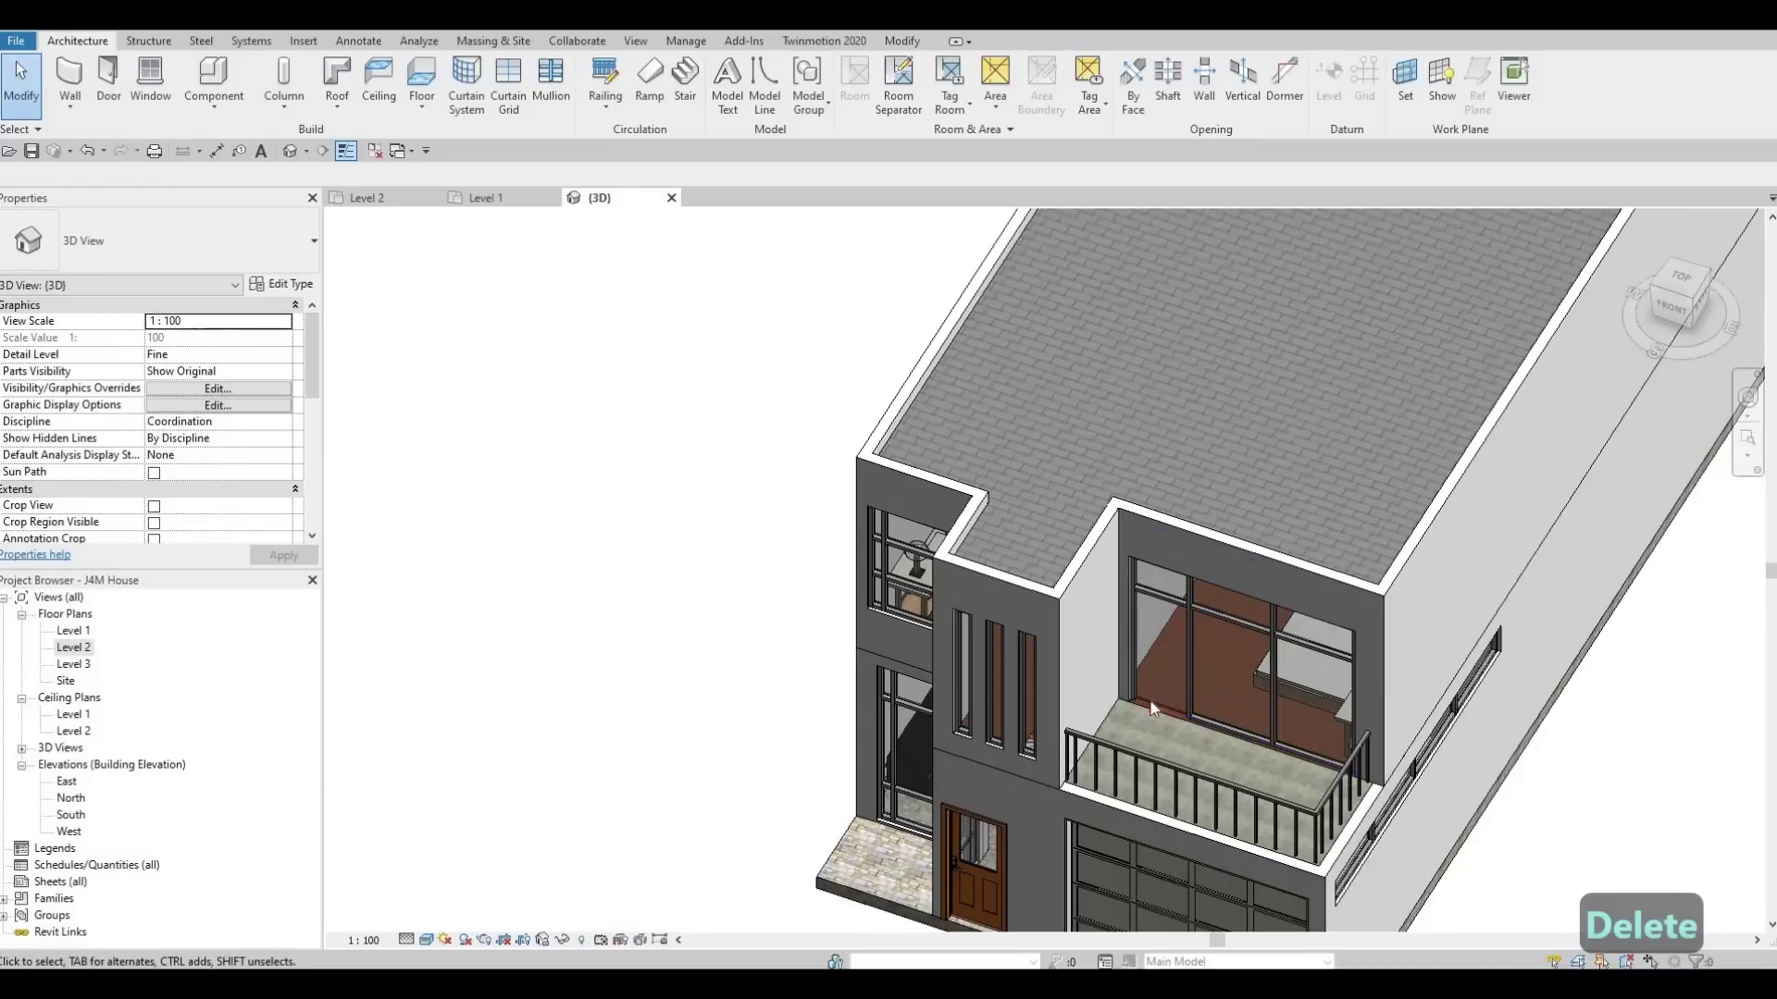
scroll(1154, 708, "up", 5)
scroll(1118, 687, "down", 3)
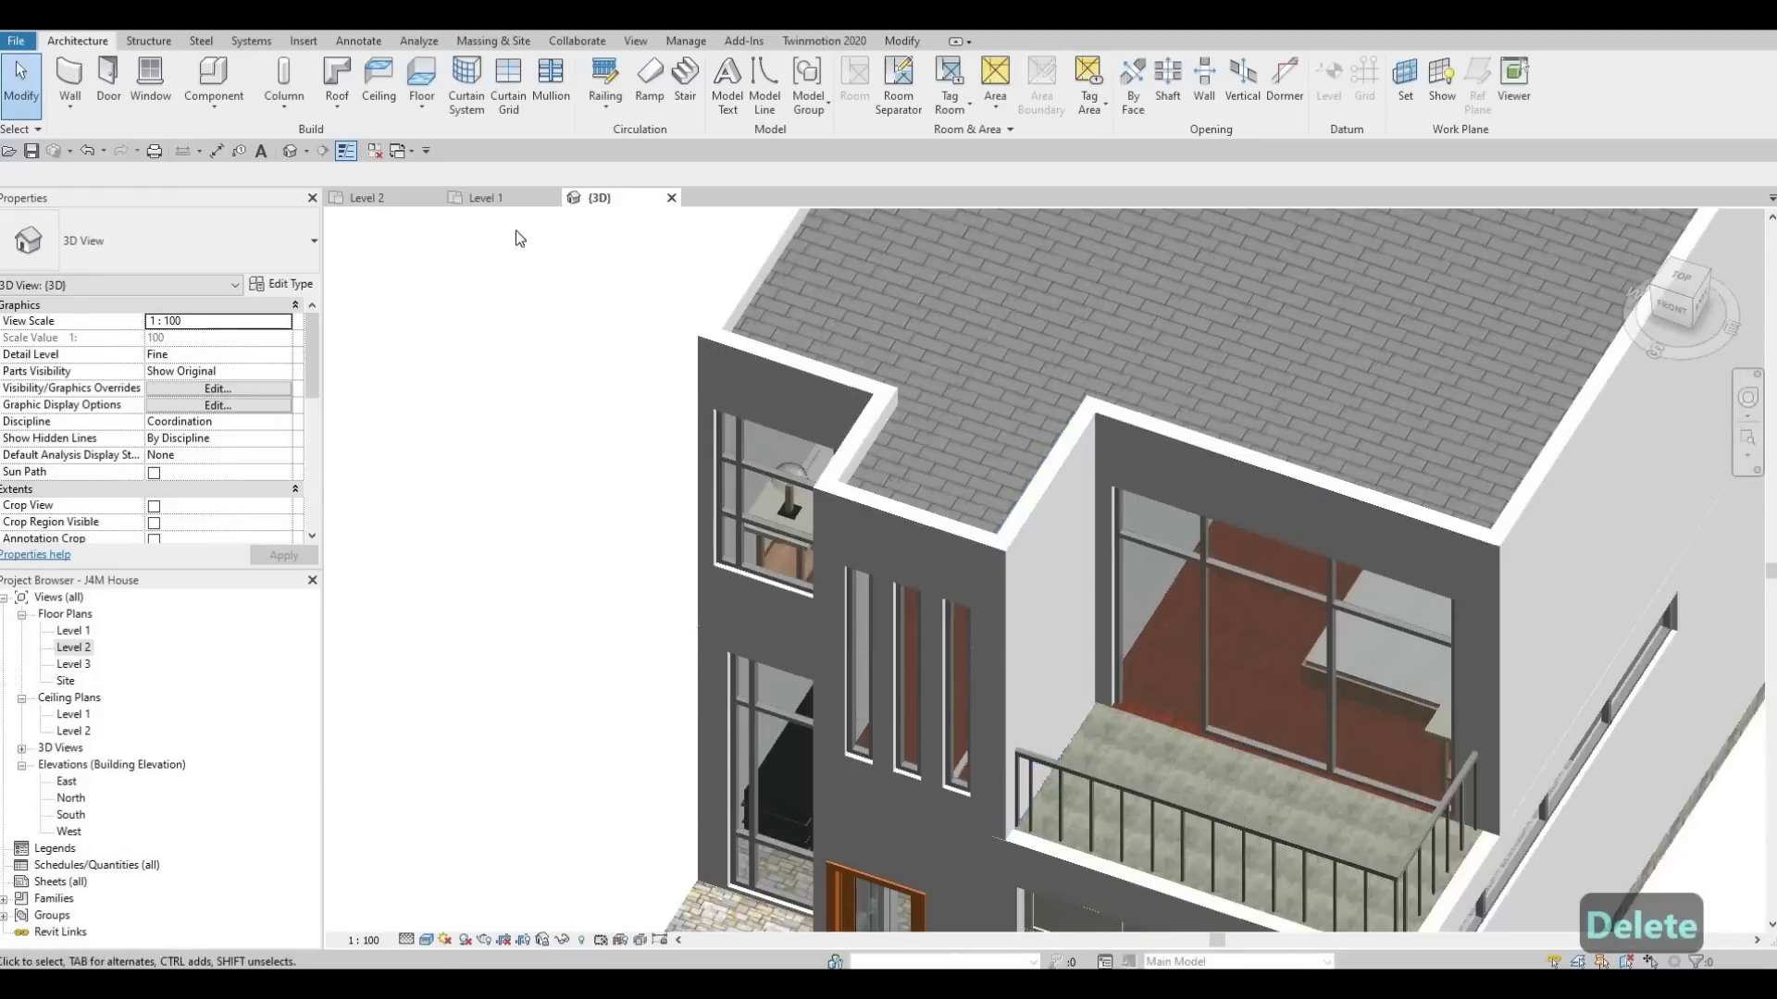
Load the M_Door-Curtain-Wall-Single-Glass family from the Doors folder of the Canada library.
left_click(306, 42)
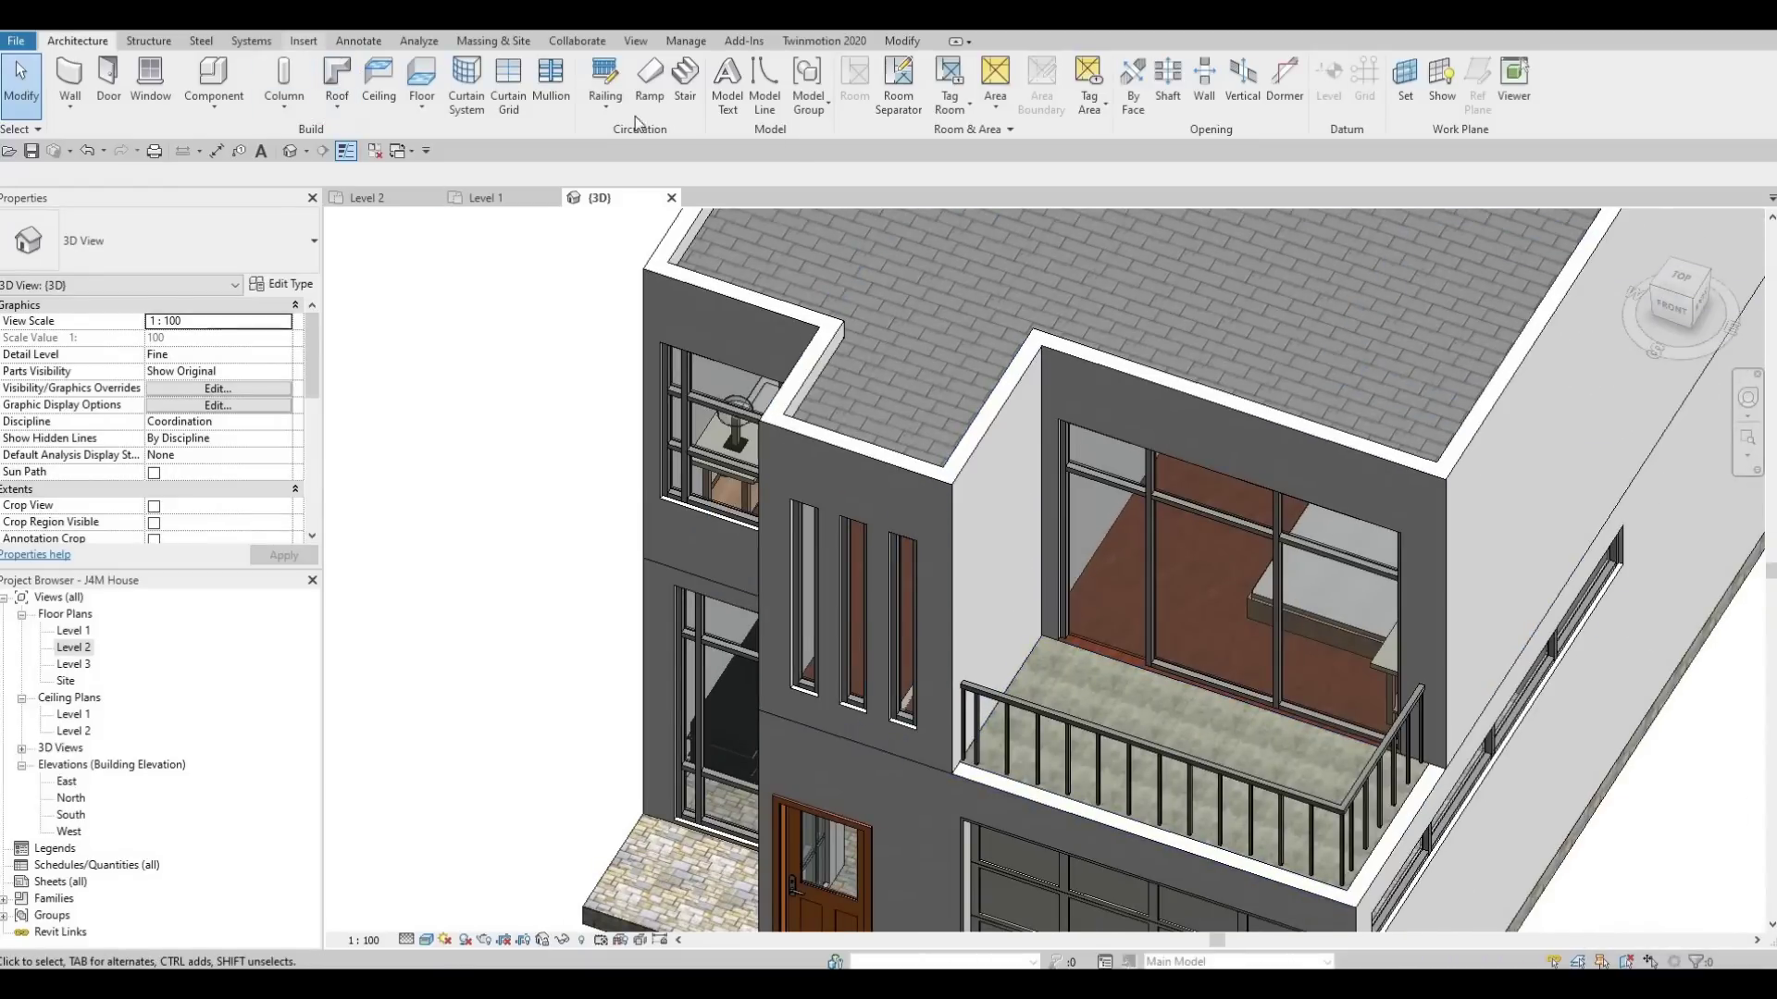
left_click(759, 87)
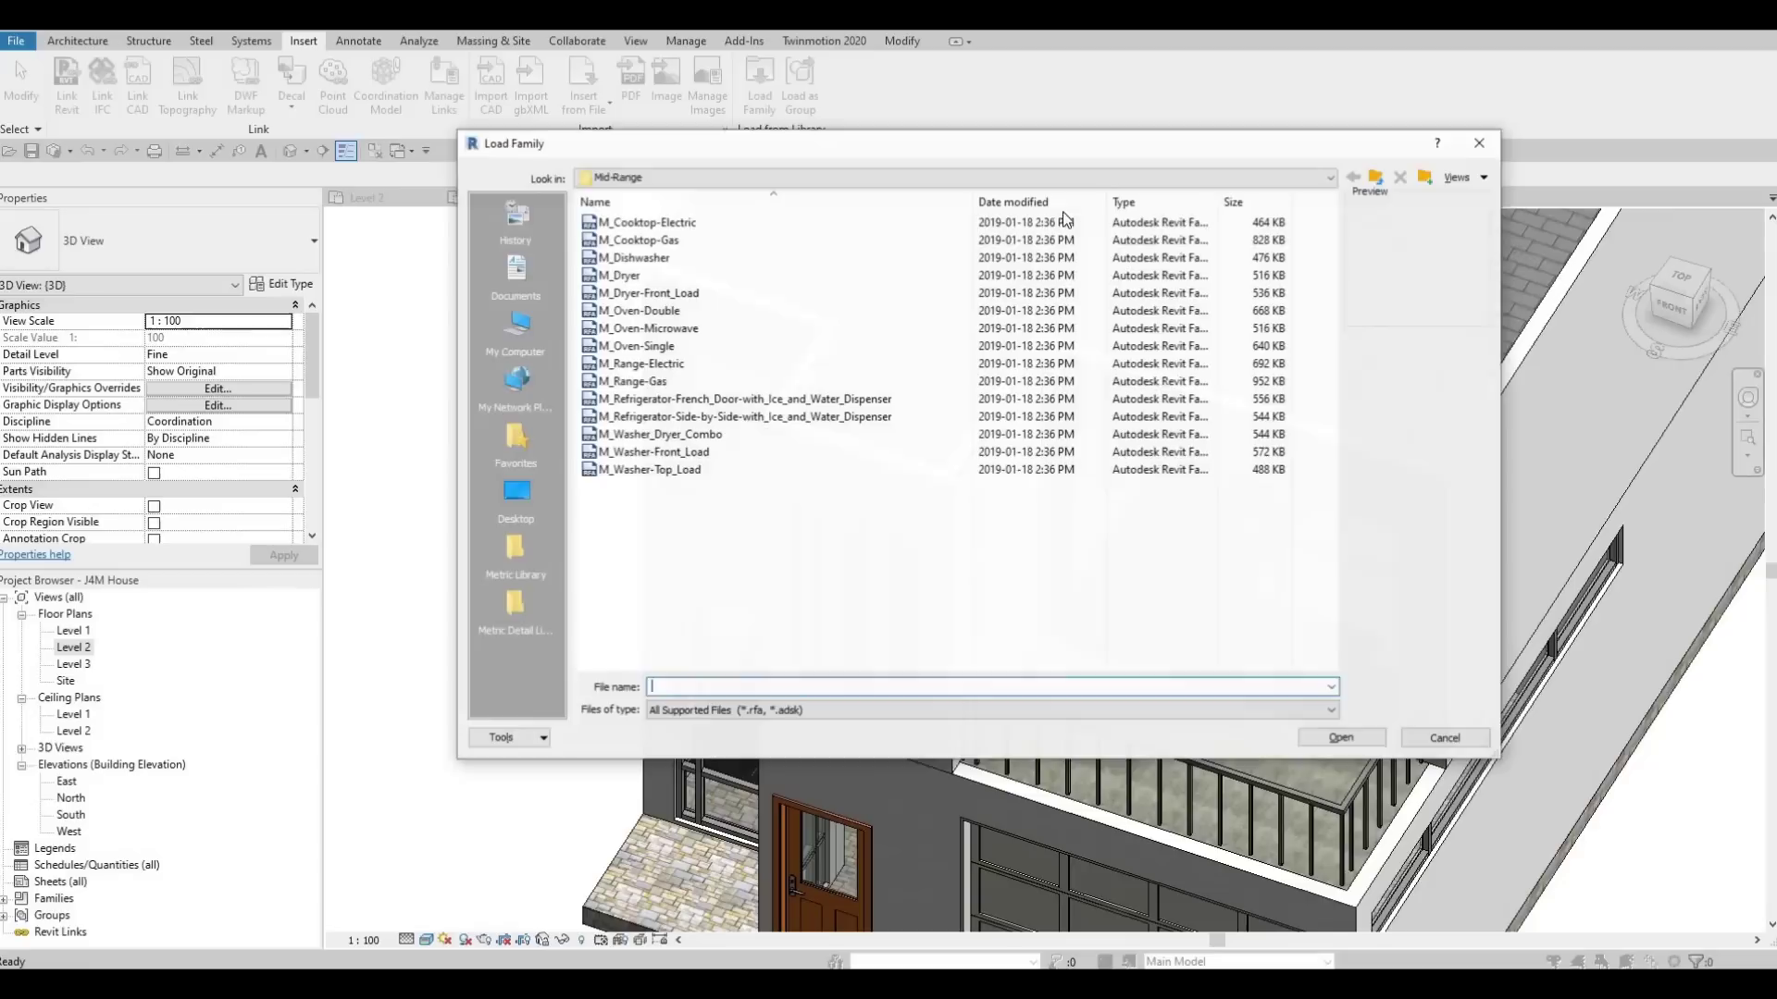
left_click(1375, 185)
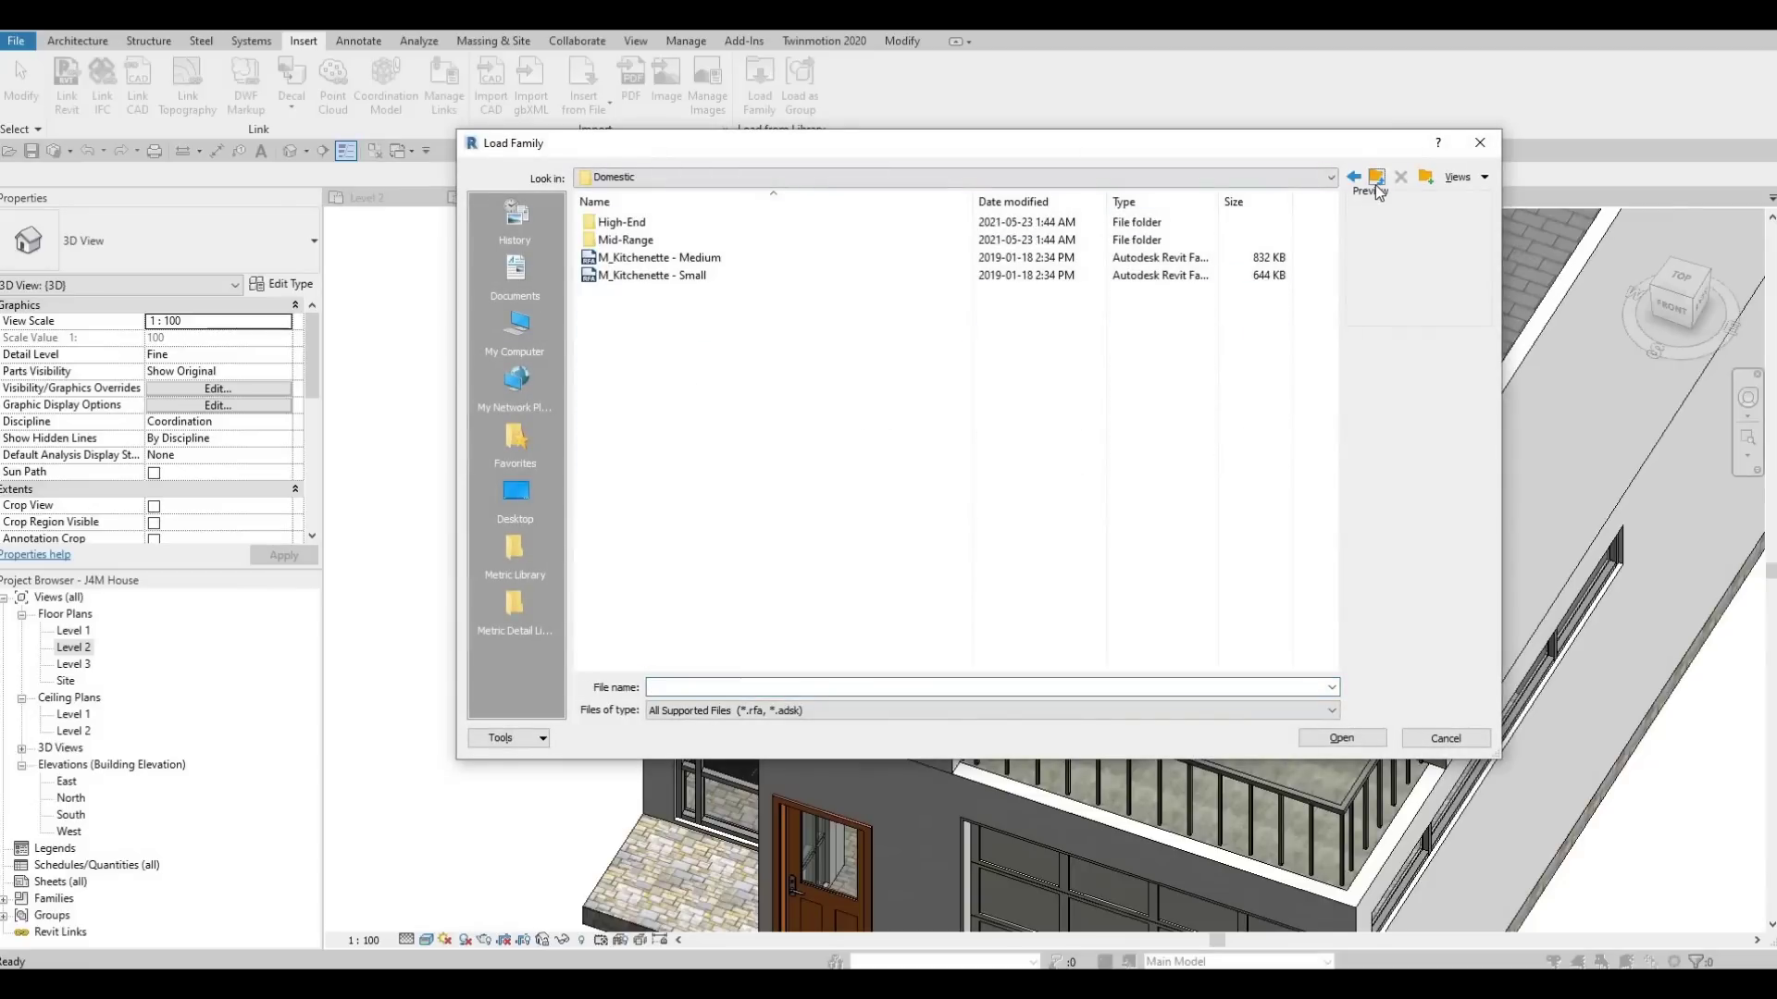
left_click(1375, 185)
left_click(1375, 185)
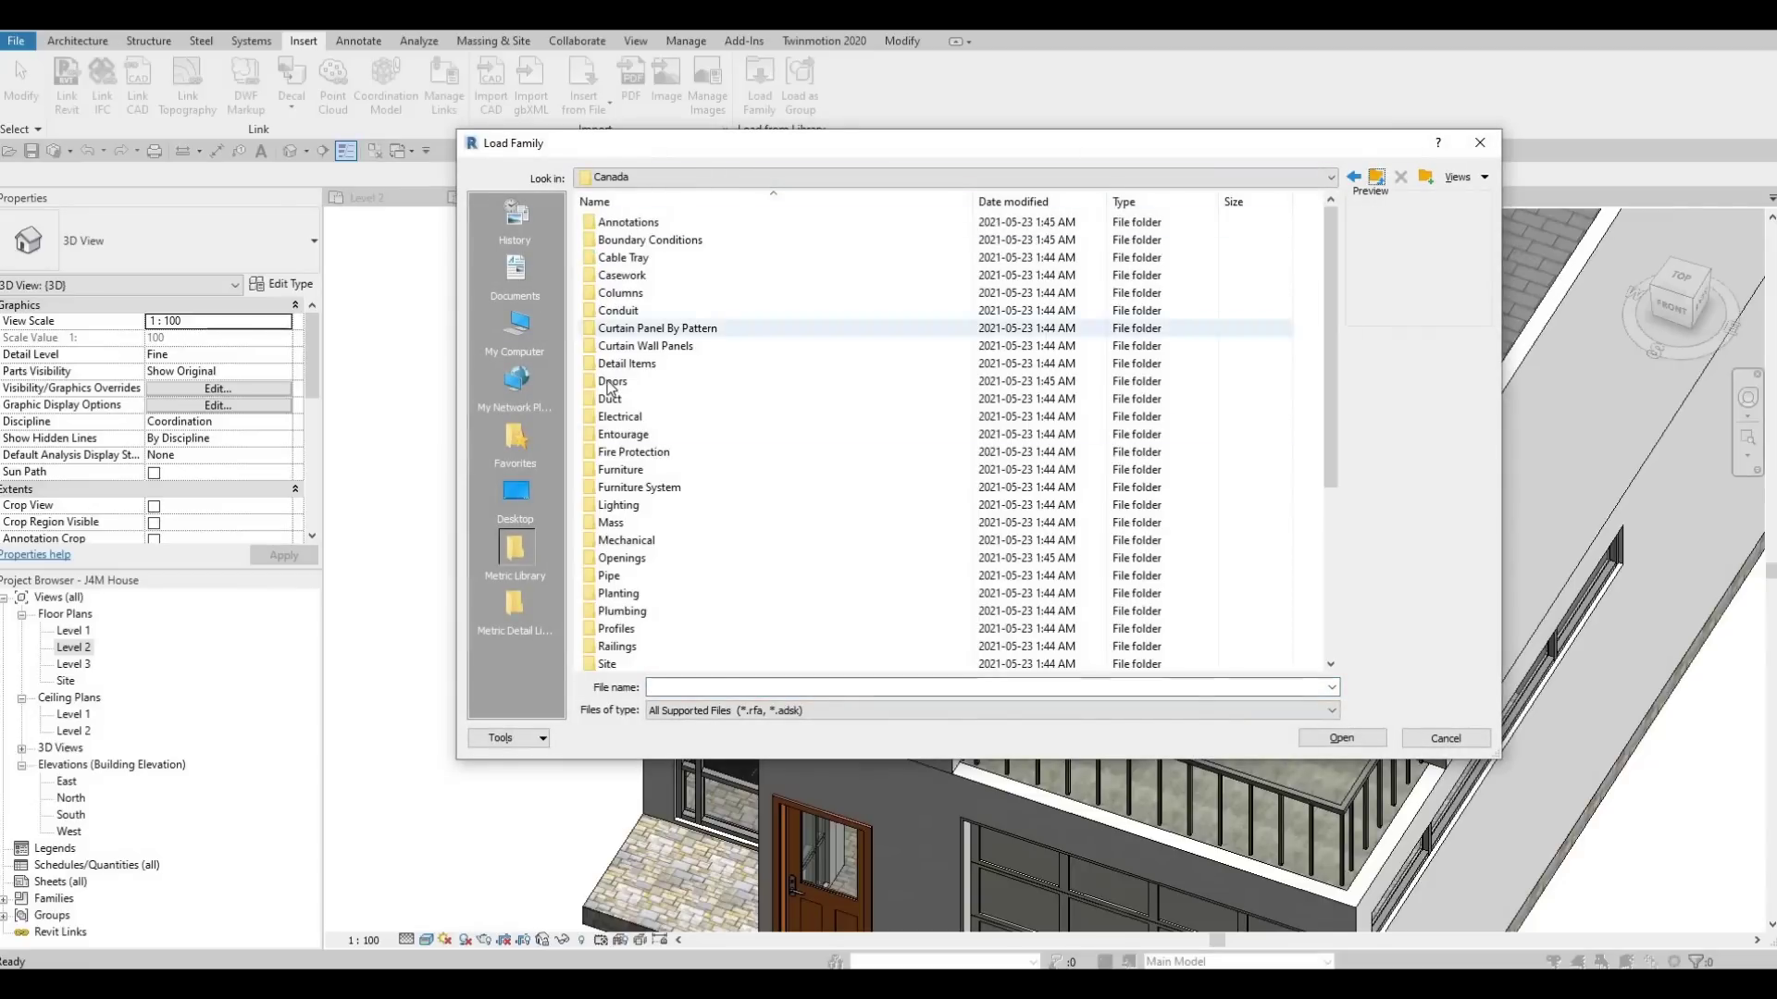
double_click(639, 382)
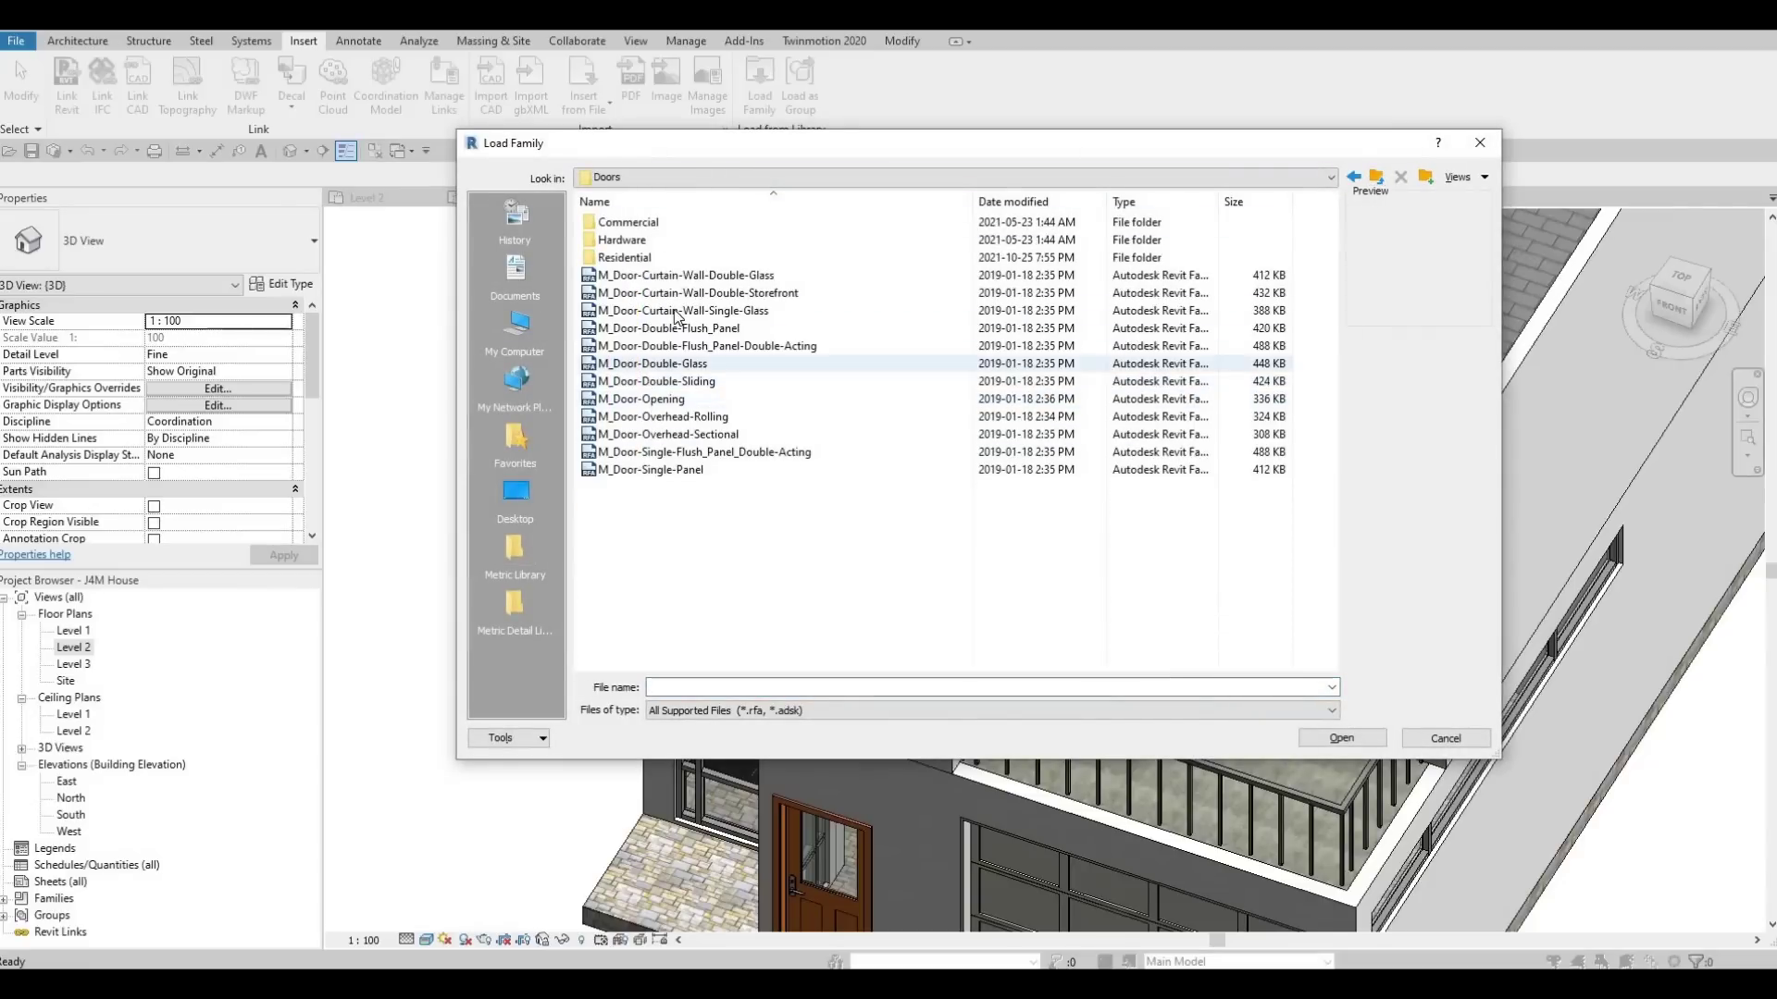
left_click(664, 312)
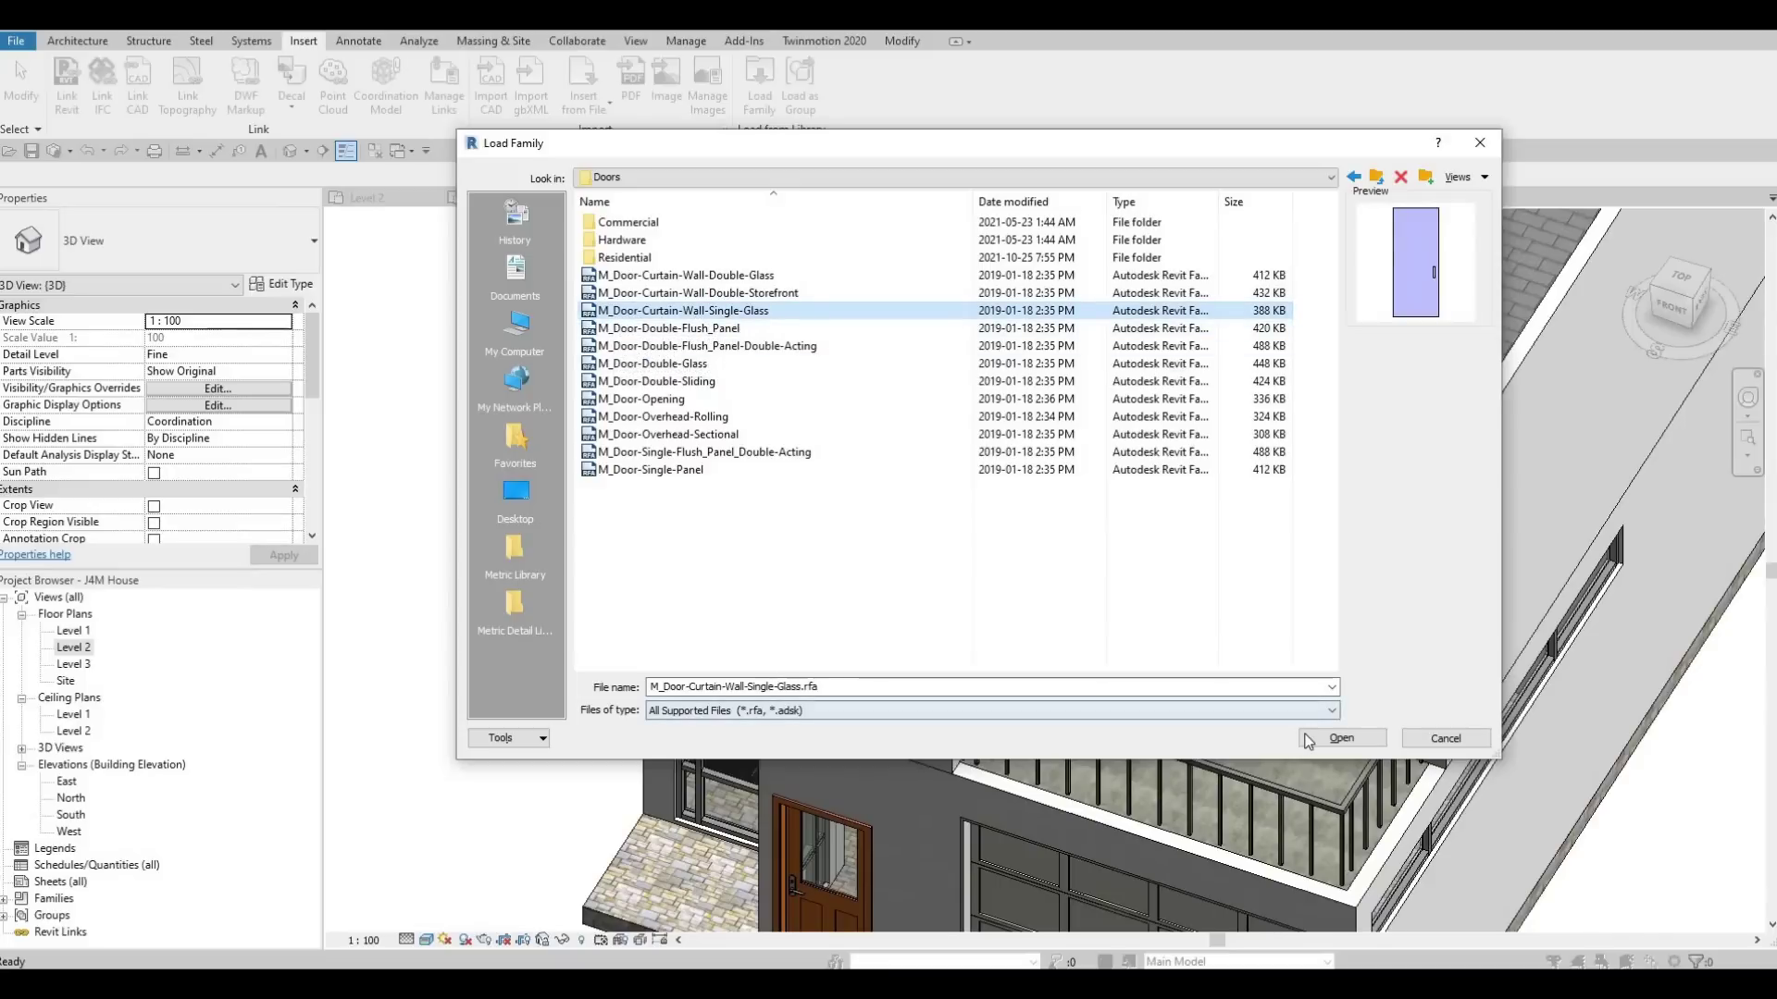
key("Return")
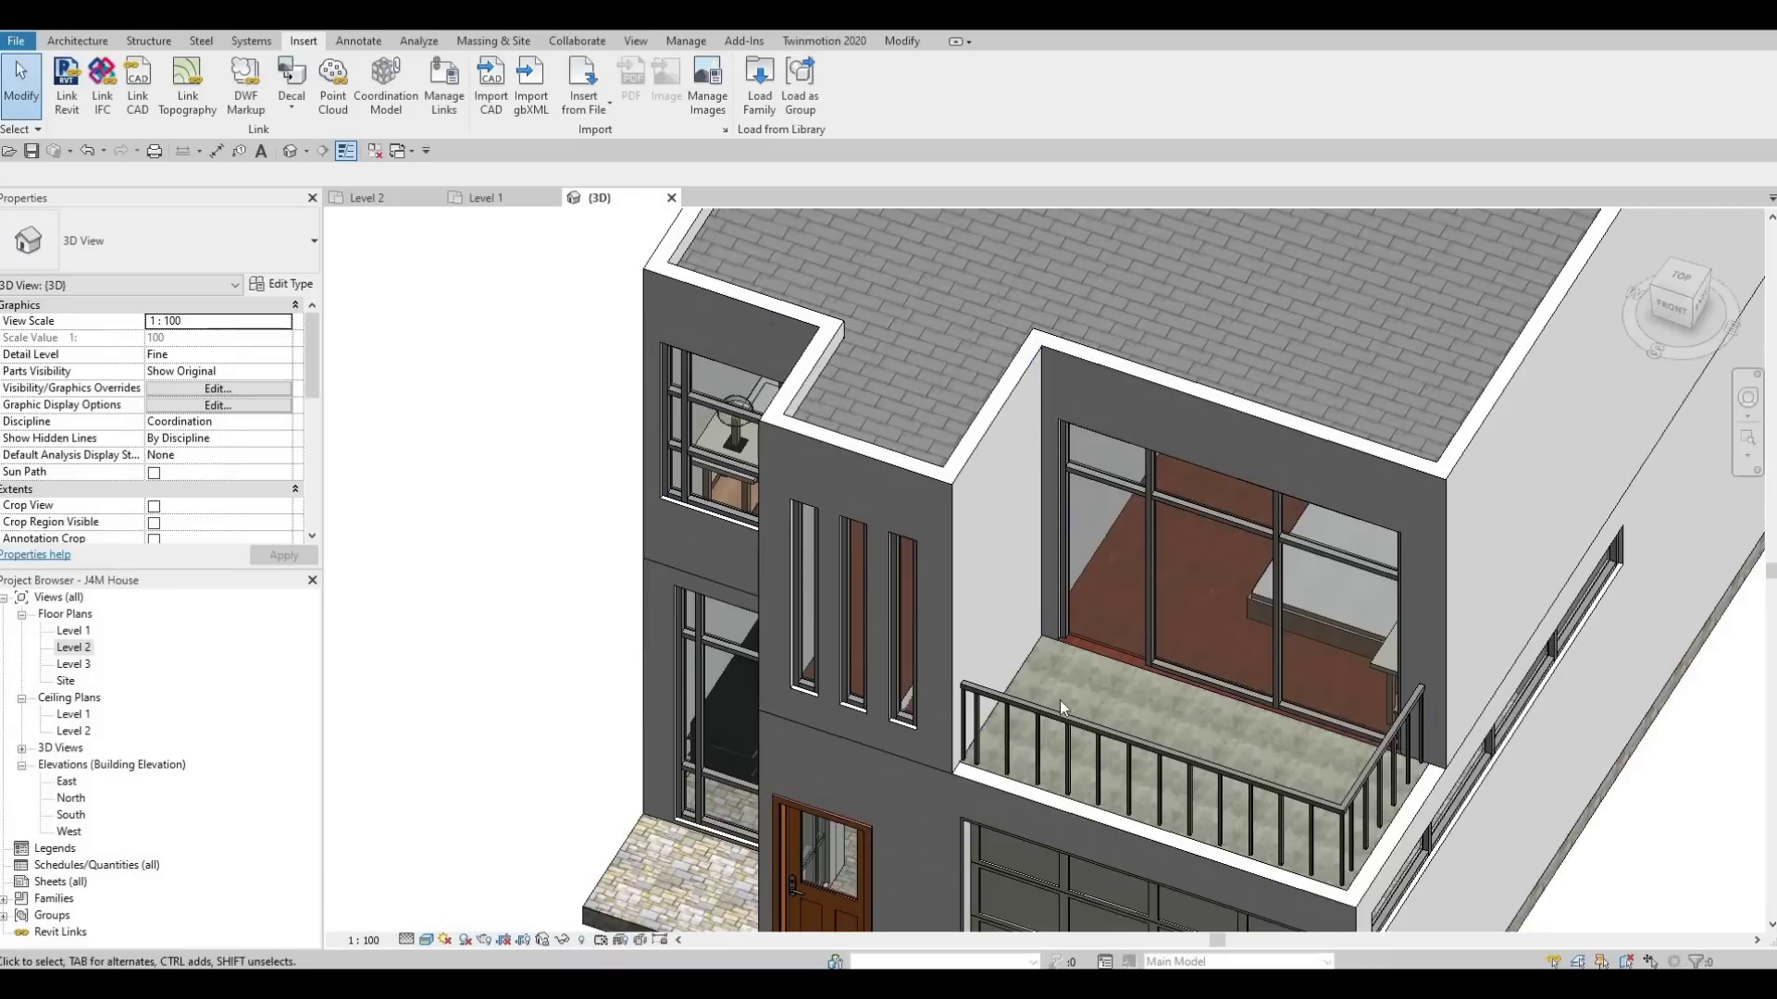
Replace the lower left glazed panel of the front balcony window with the M_Door-Curtain-Wall-Single-Glass door type.
middle_click_drag(1126, 703, 1142, 546, "shift")
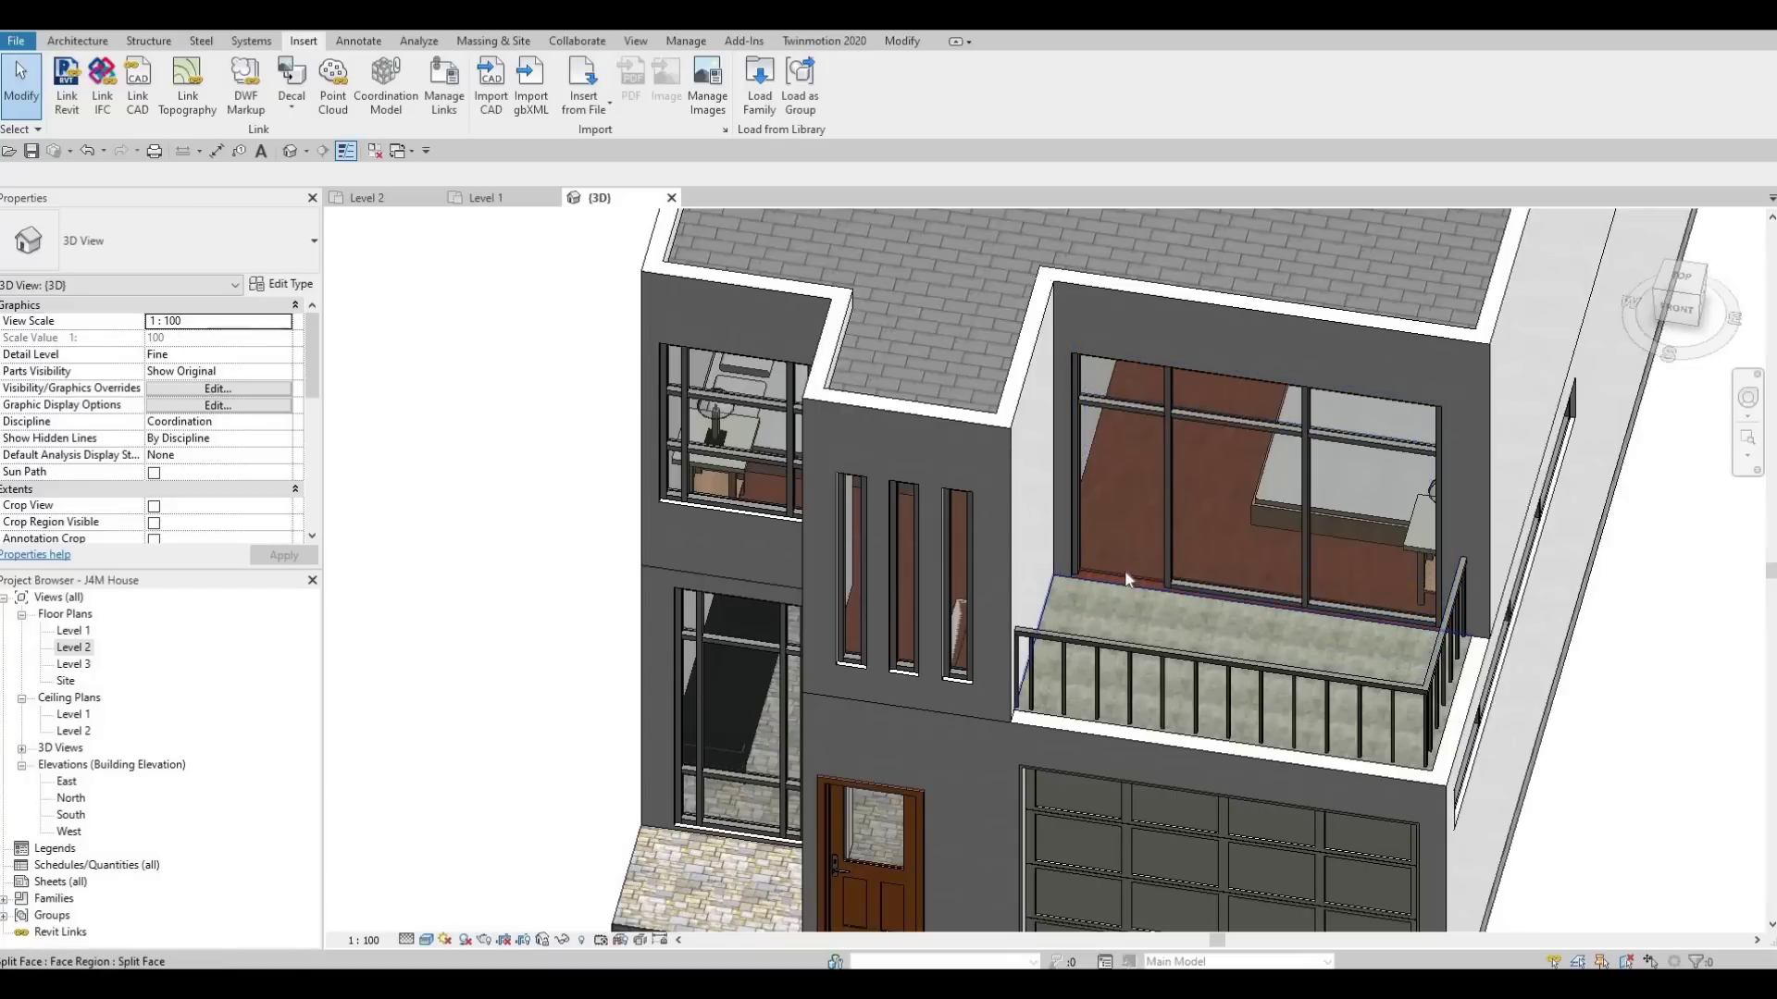
key("Tab")
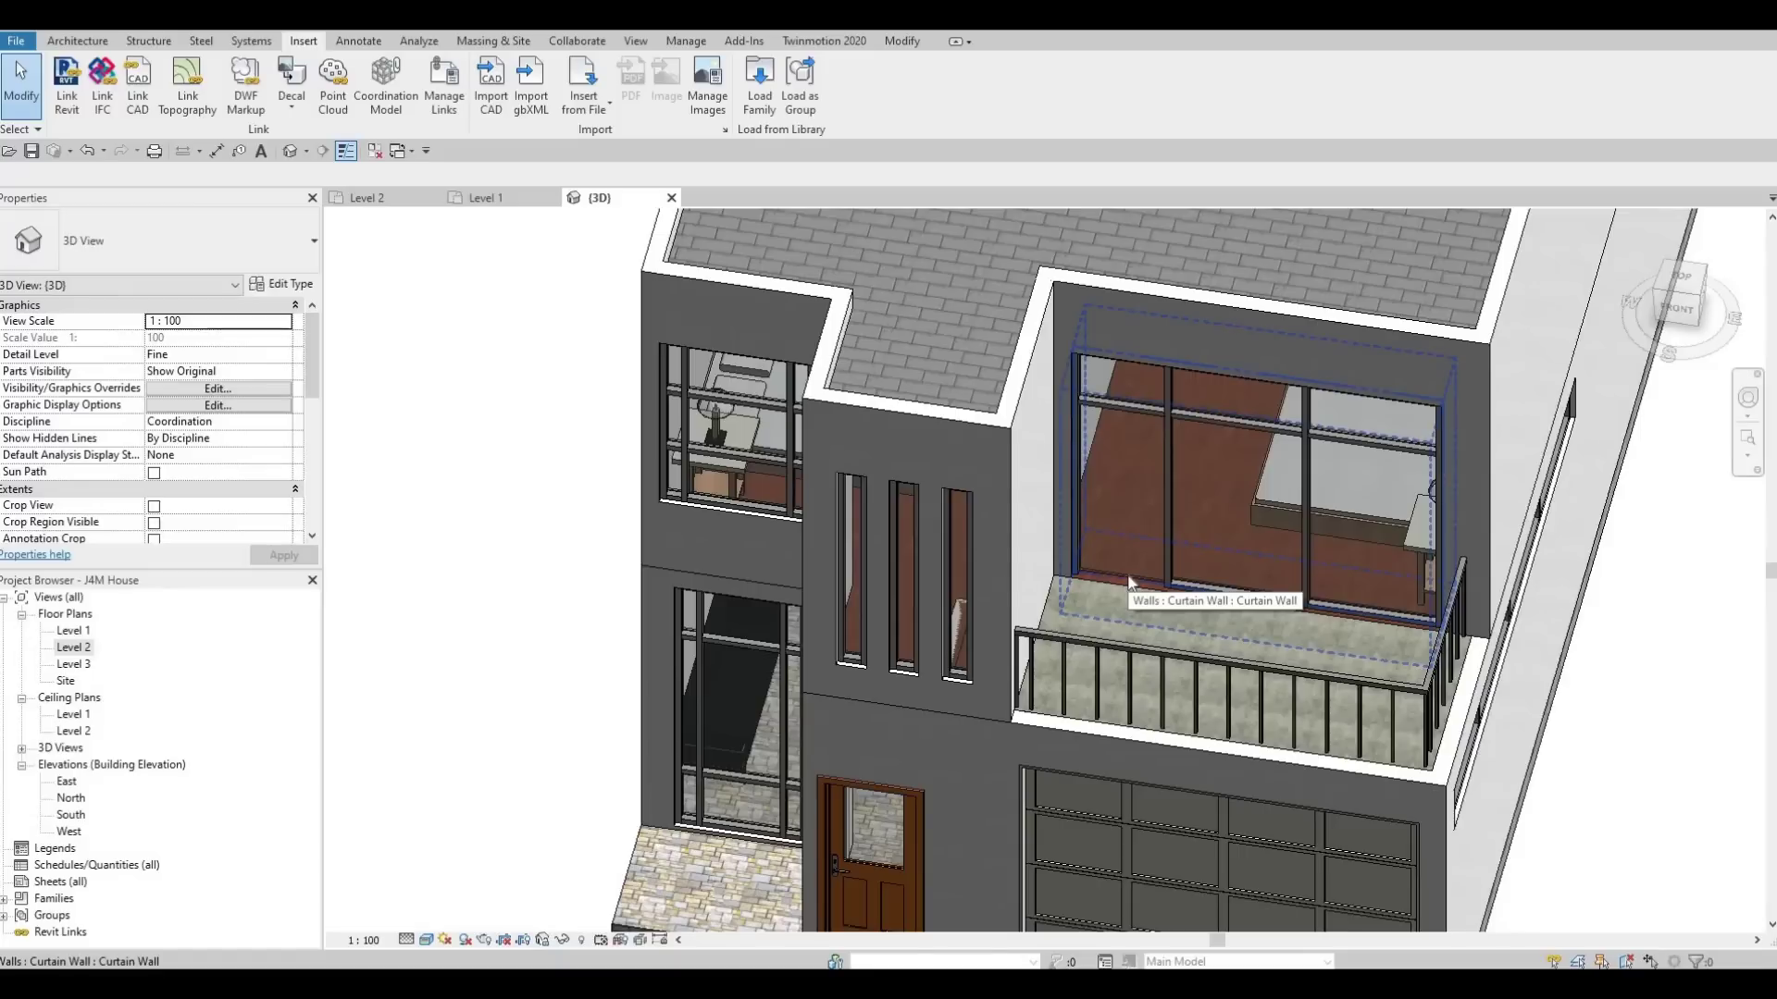
key("Tab")
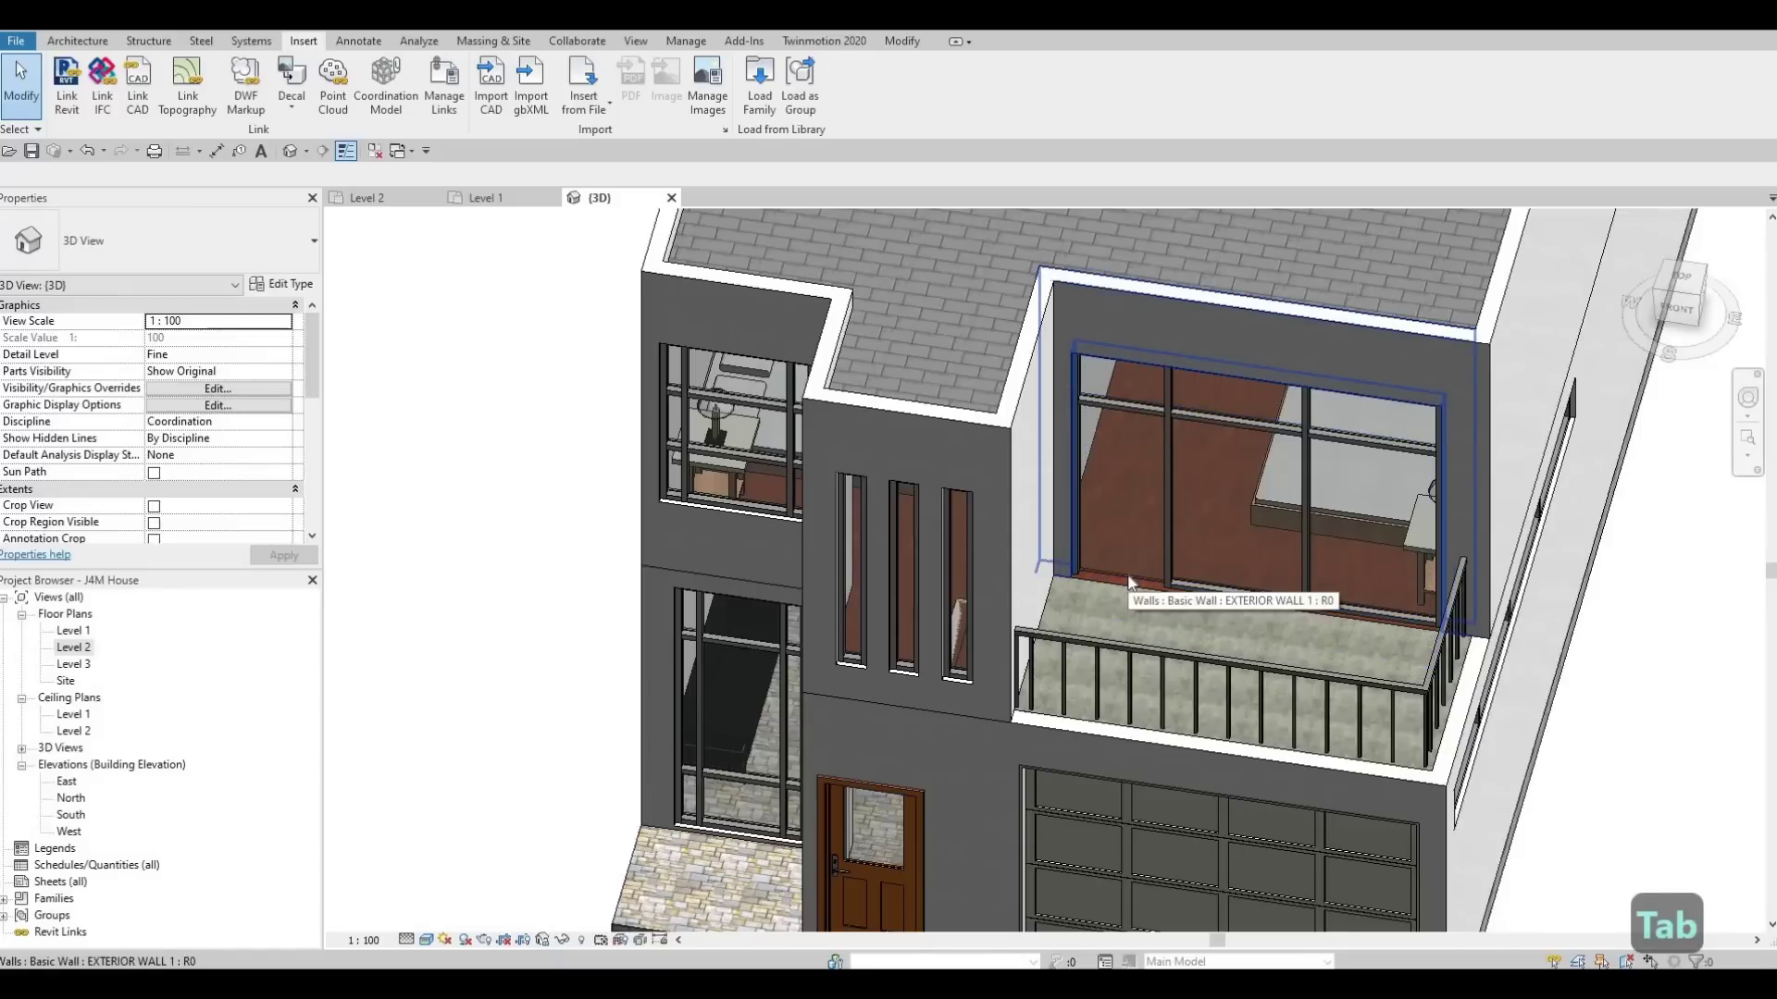
key("Tab")
key("Tab")
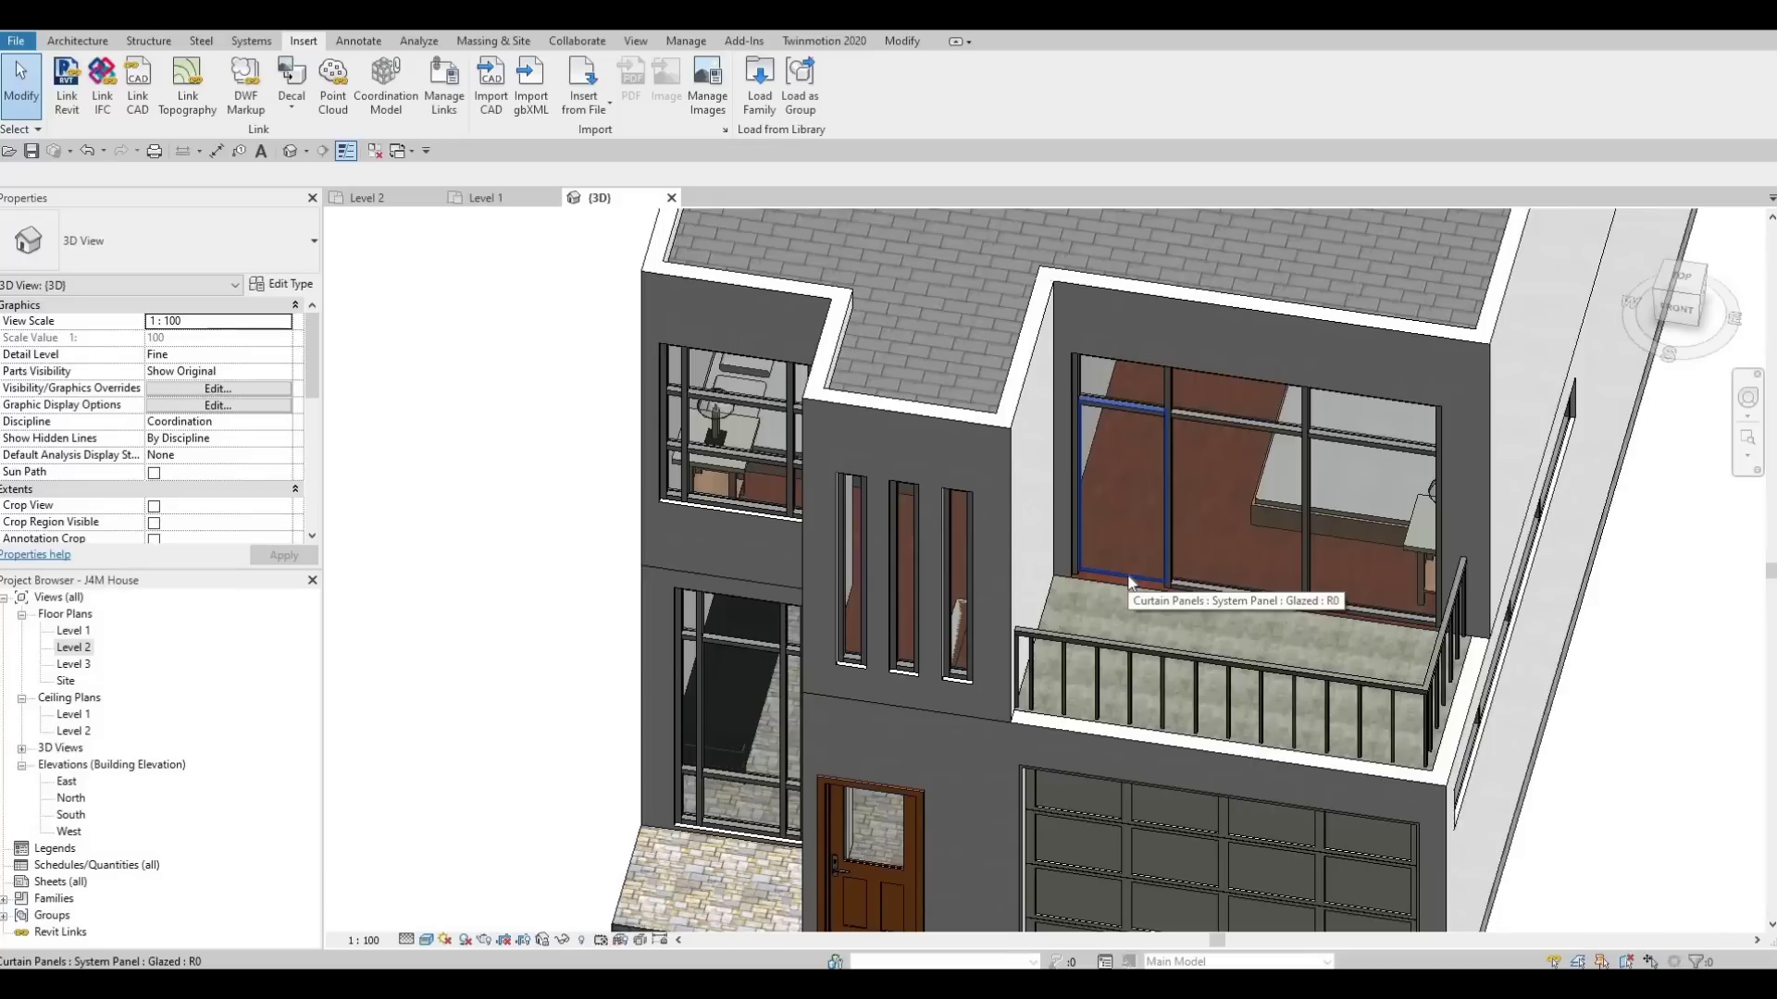
left_click(1129, 582)
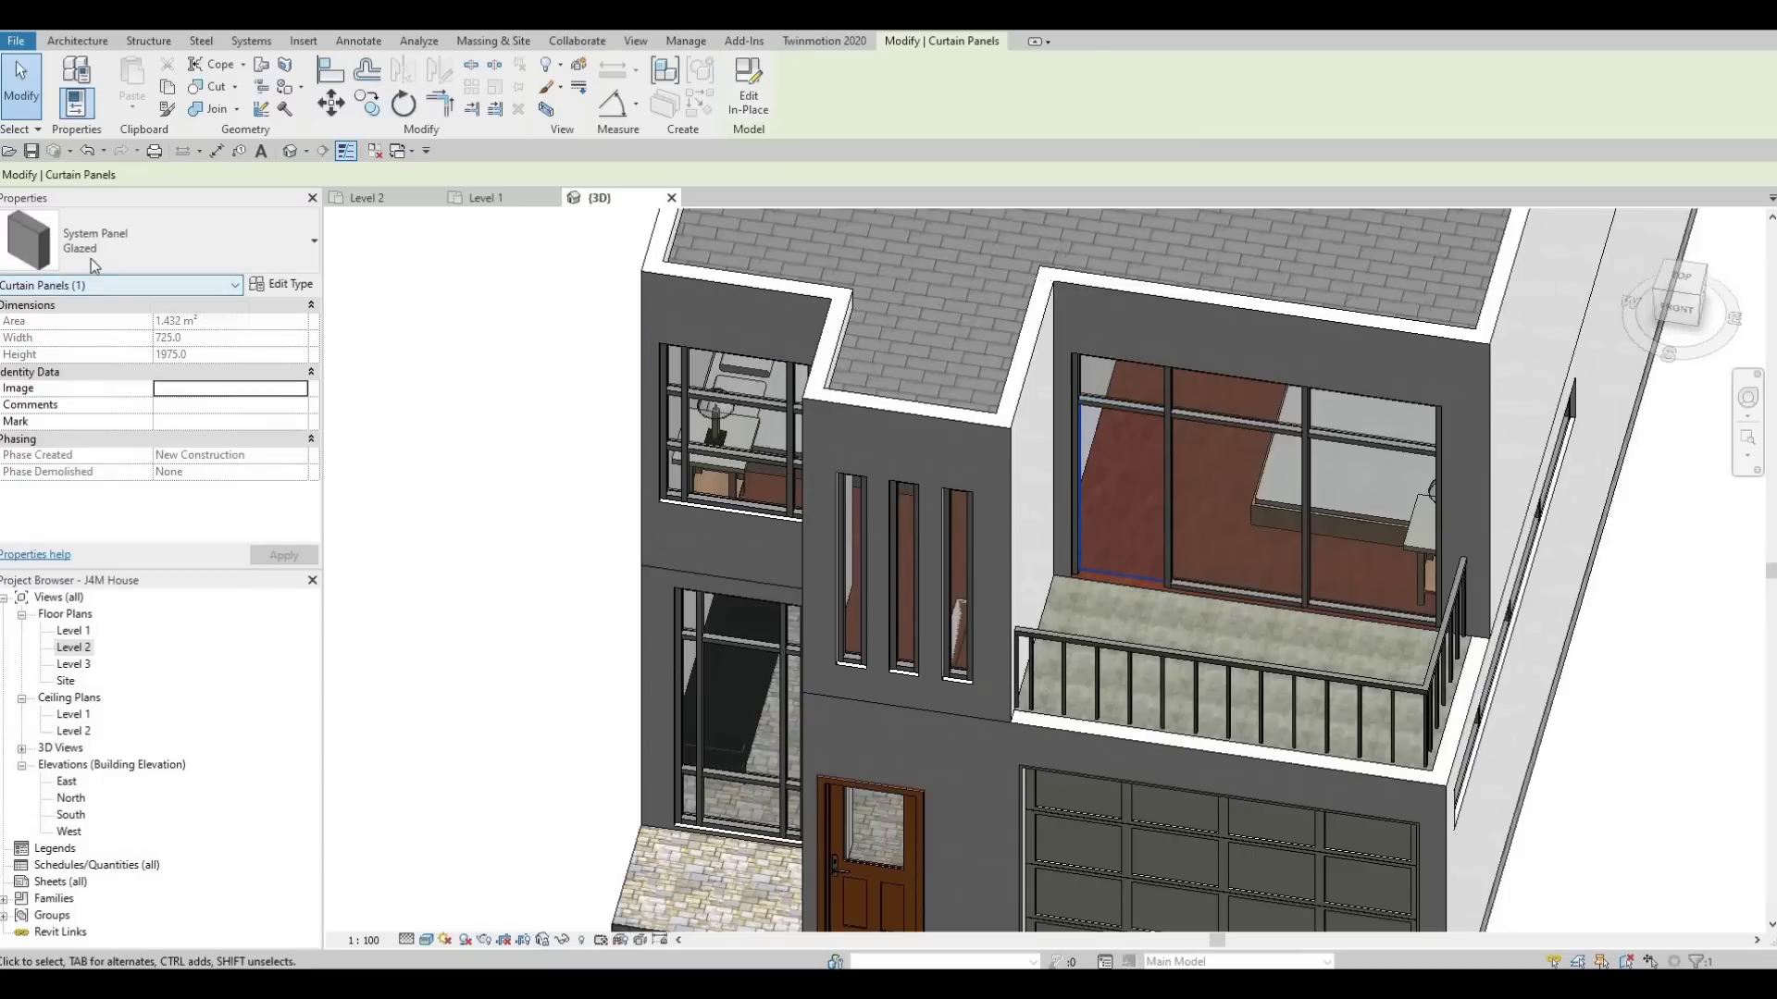
left_click(150, 251)
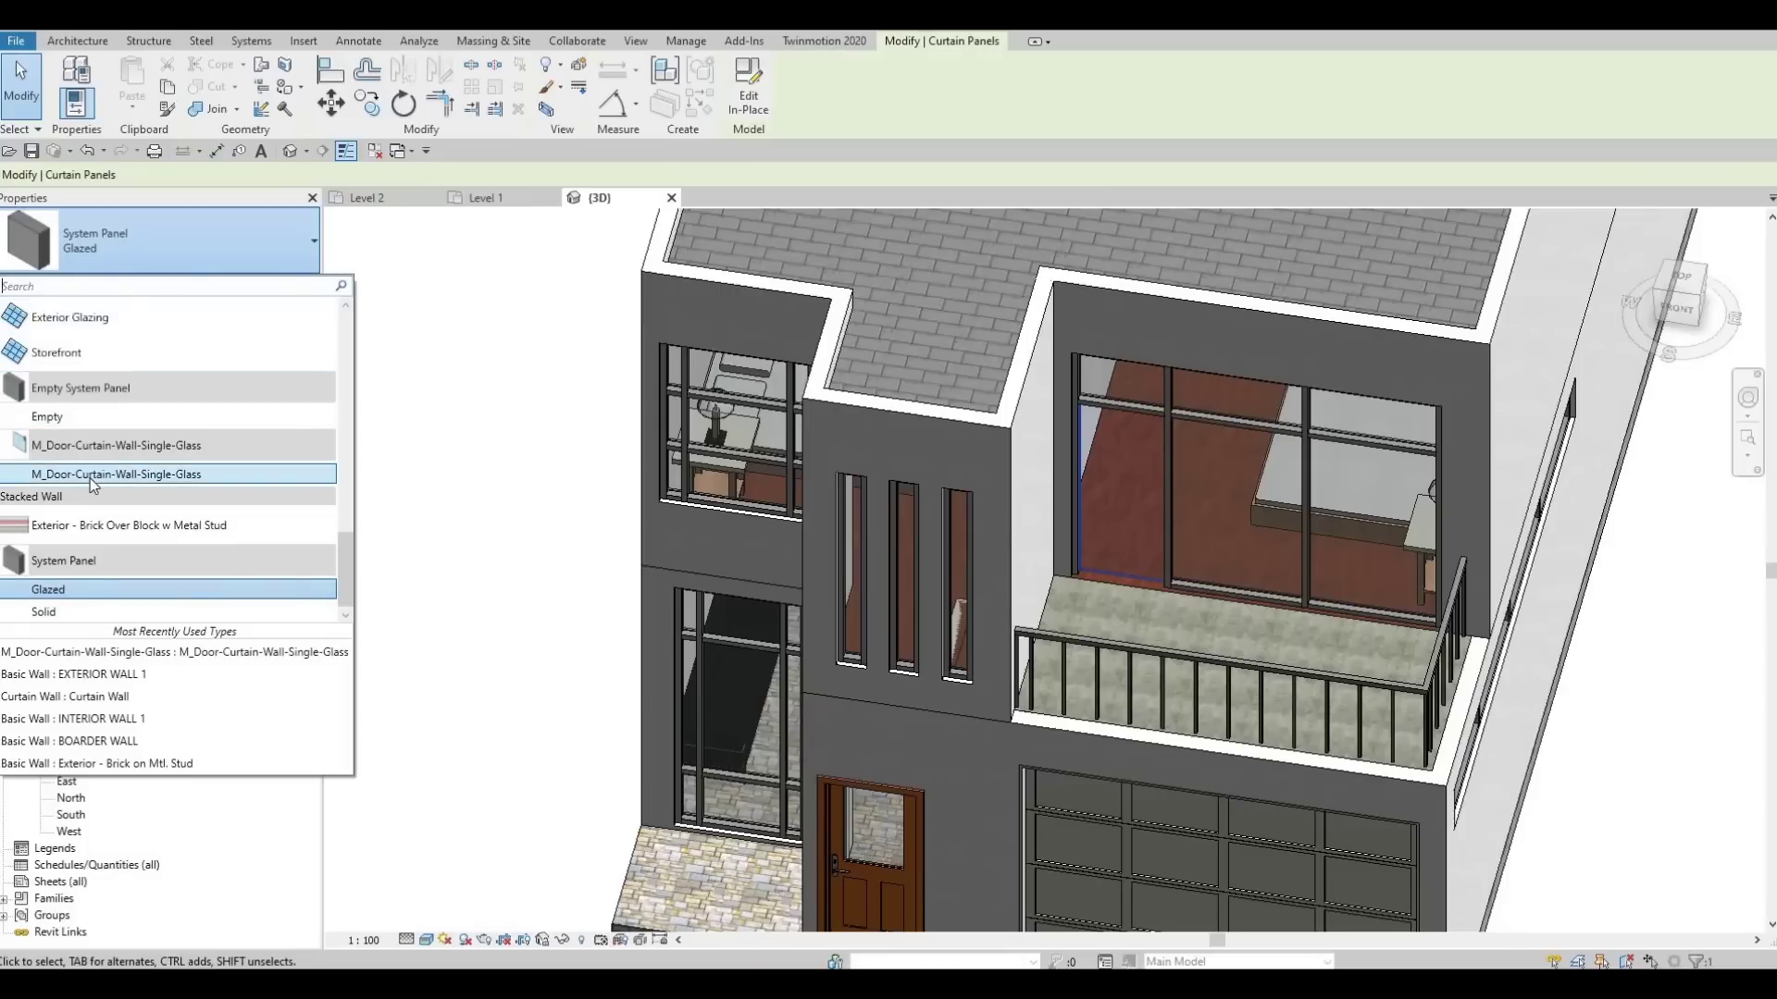
left_click(126, 478)
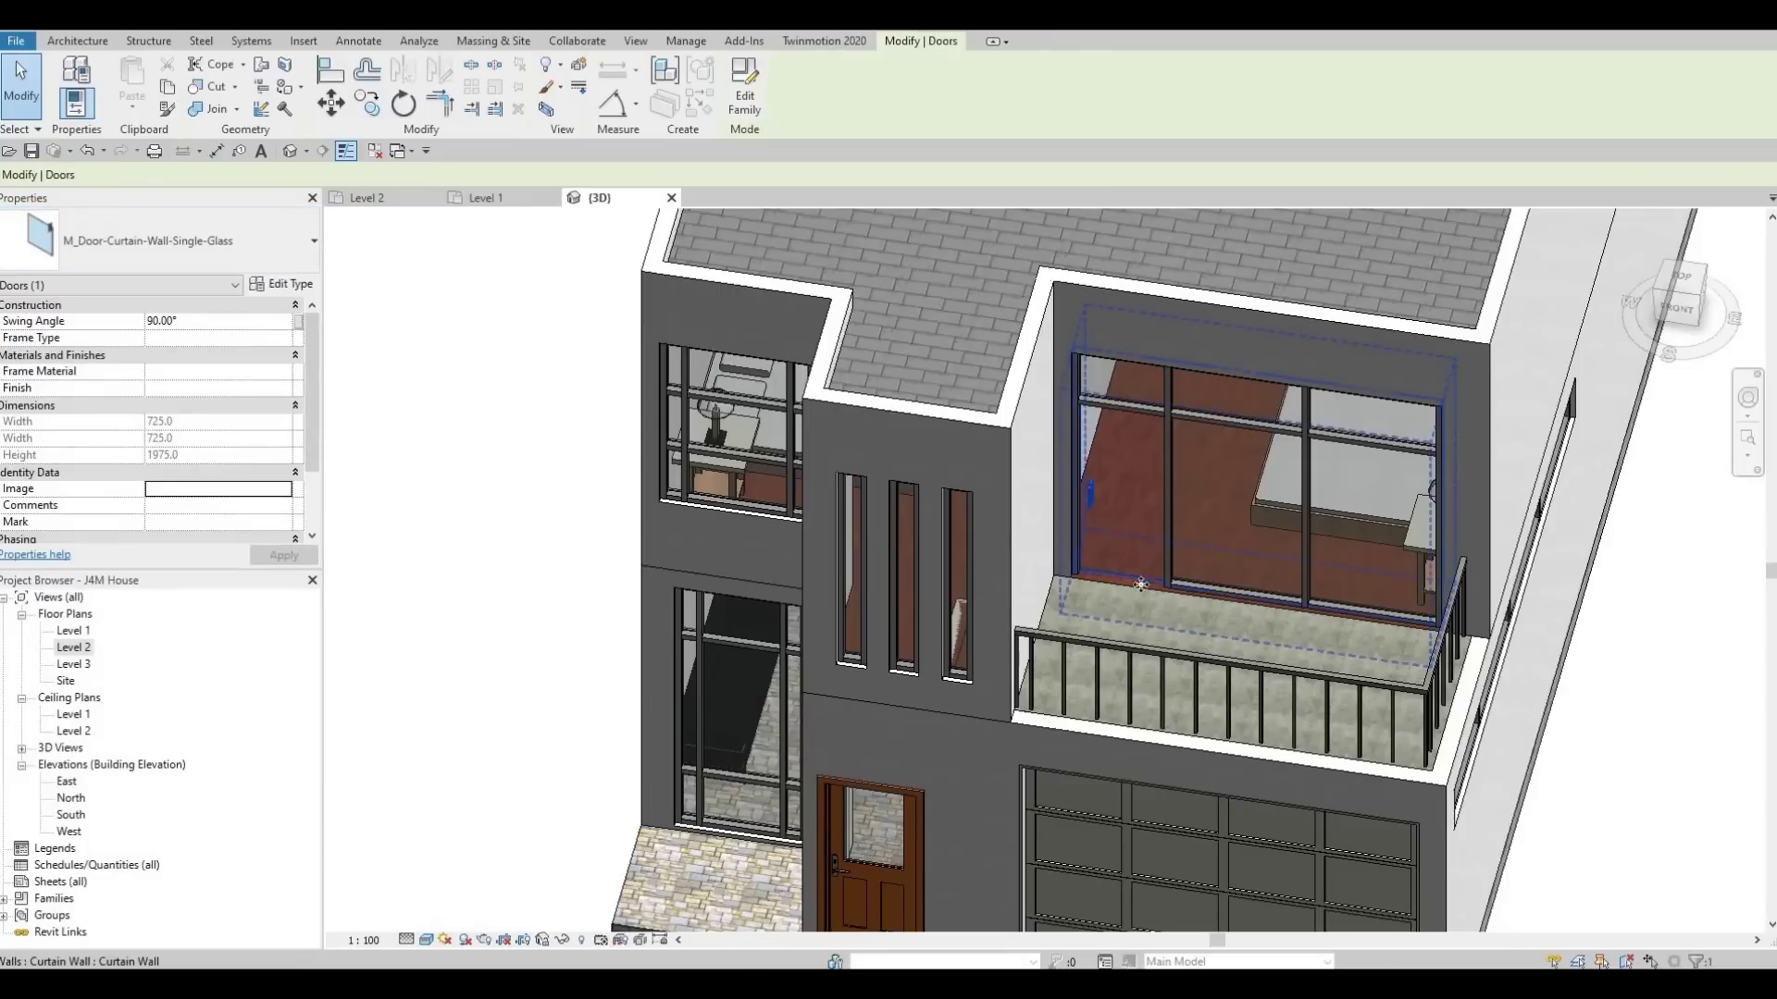
scroll(1101, 618, "down", 3)
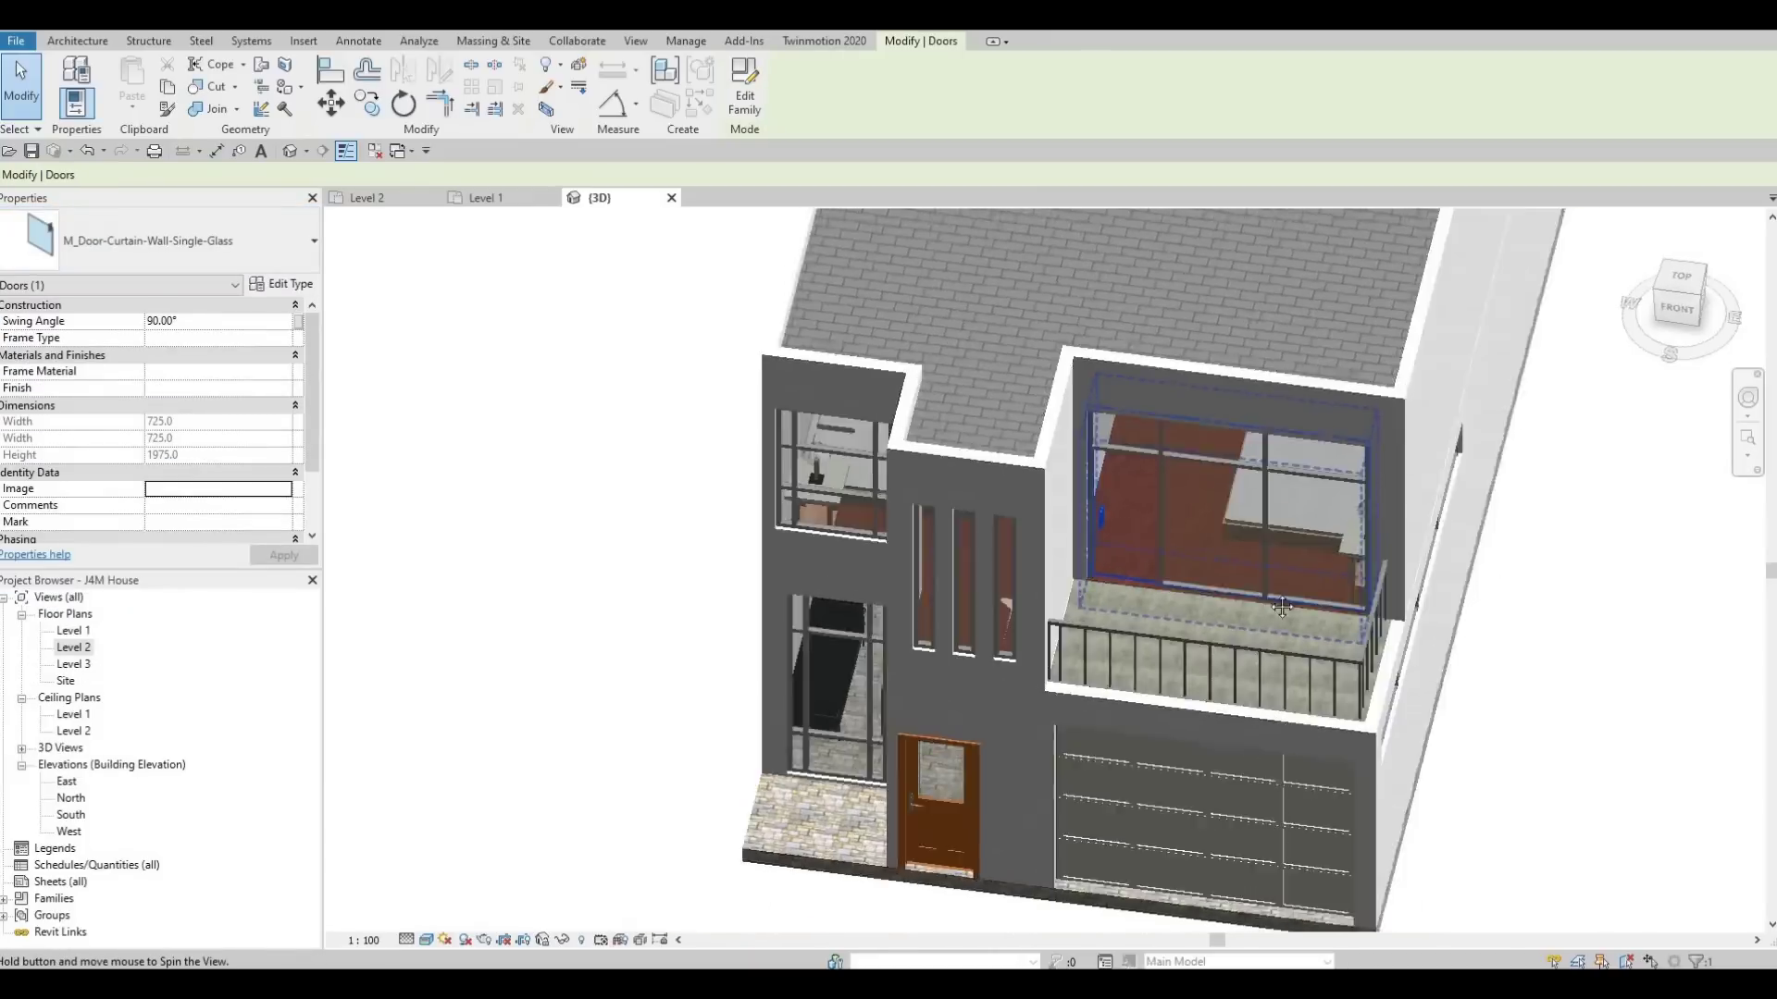
Replace the lower left glazed panel of the rear balcony window with the M_Door-Curtain-Wall-Single-Glass door type.
middle_click_drag(1101, 618, 1011, 606, "shift")
middle_click_drag(483, 564, 982, 557)
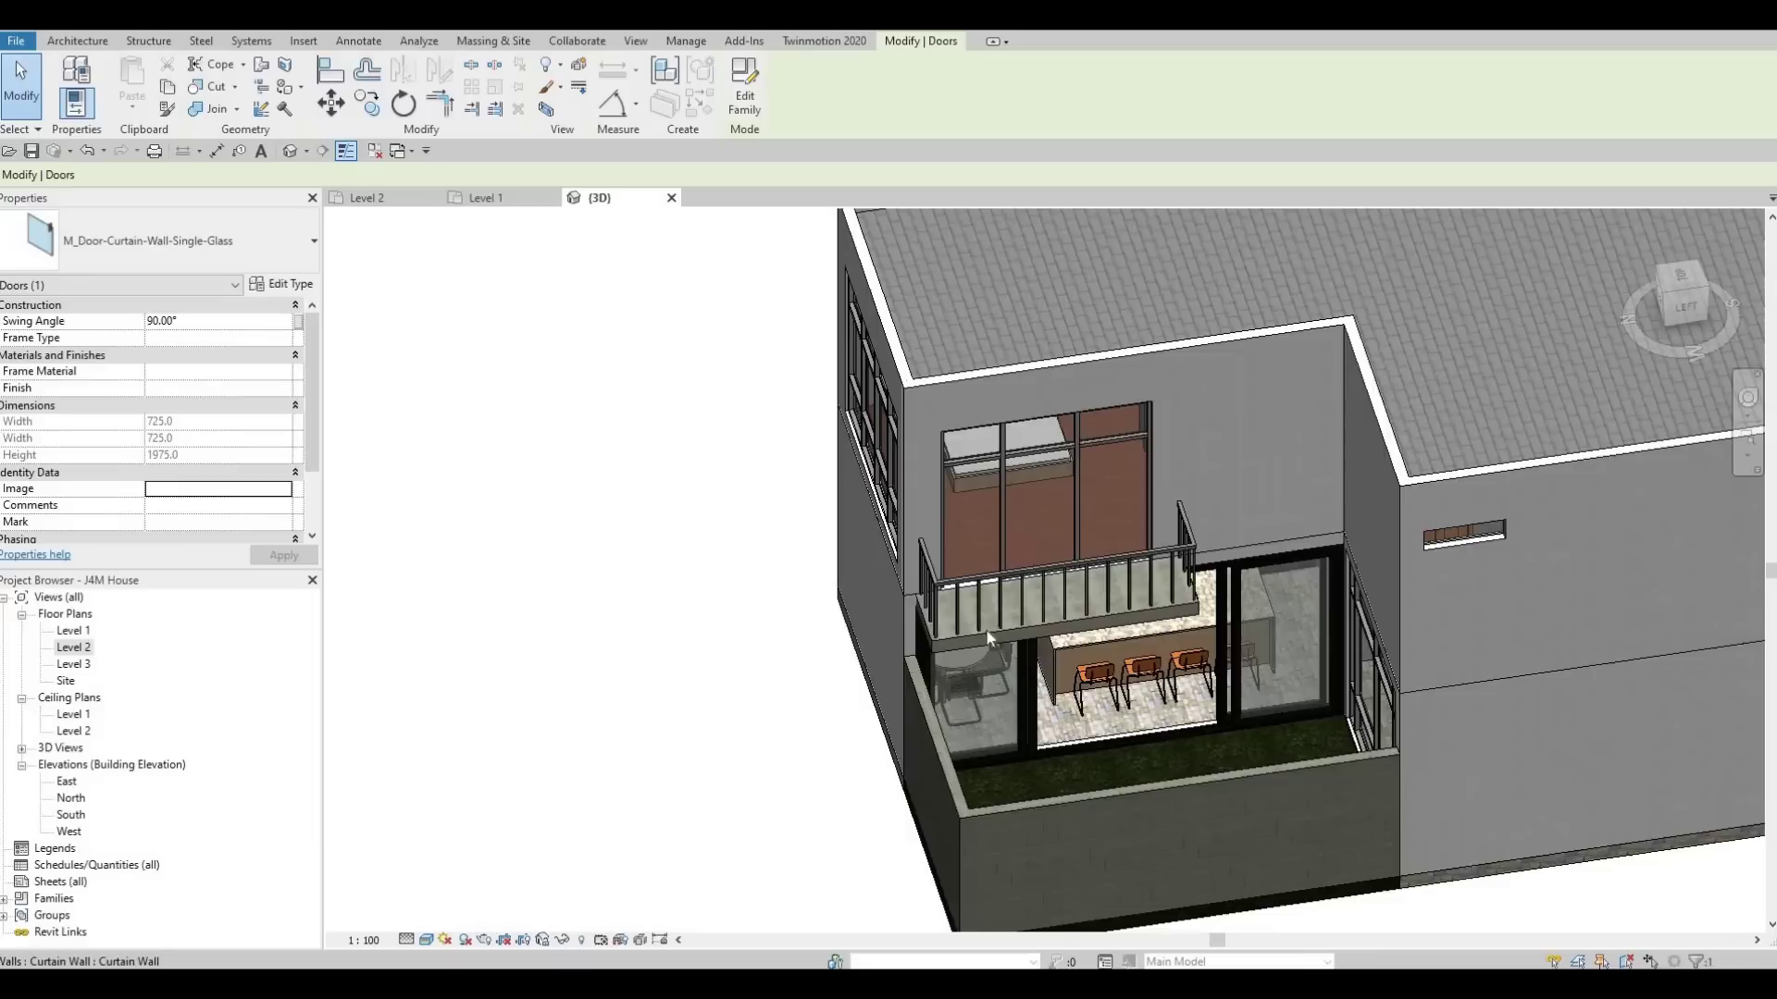
mouse_move(986, 633)
middle_mouse_down("shift")
mouse_move(973, 609)
mouse_move(978, 629)
middle_mouse_up("shift")
scroll(978, 629, "up", 2)
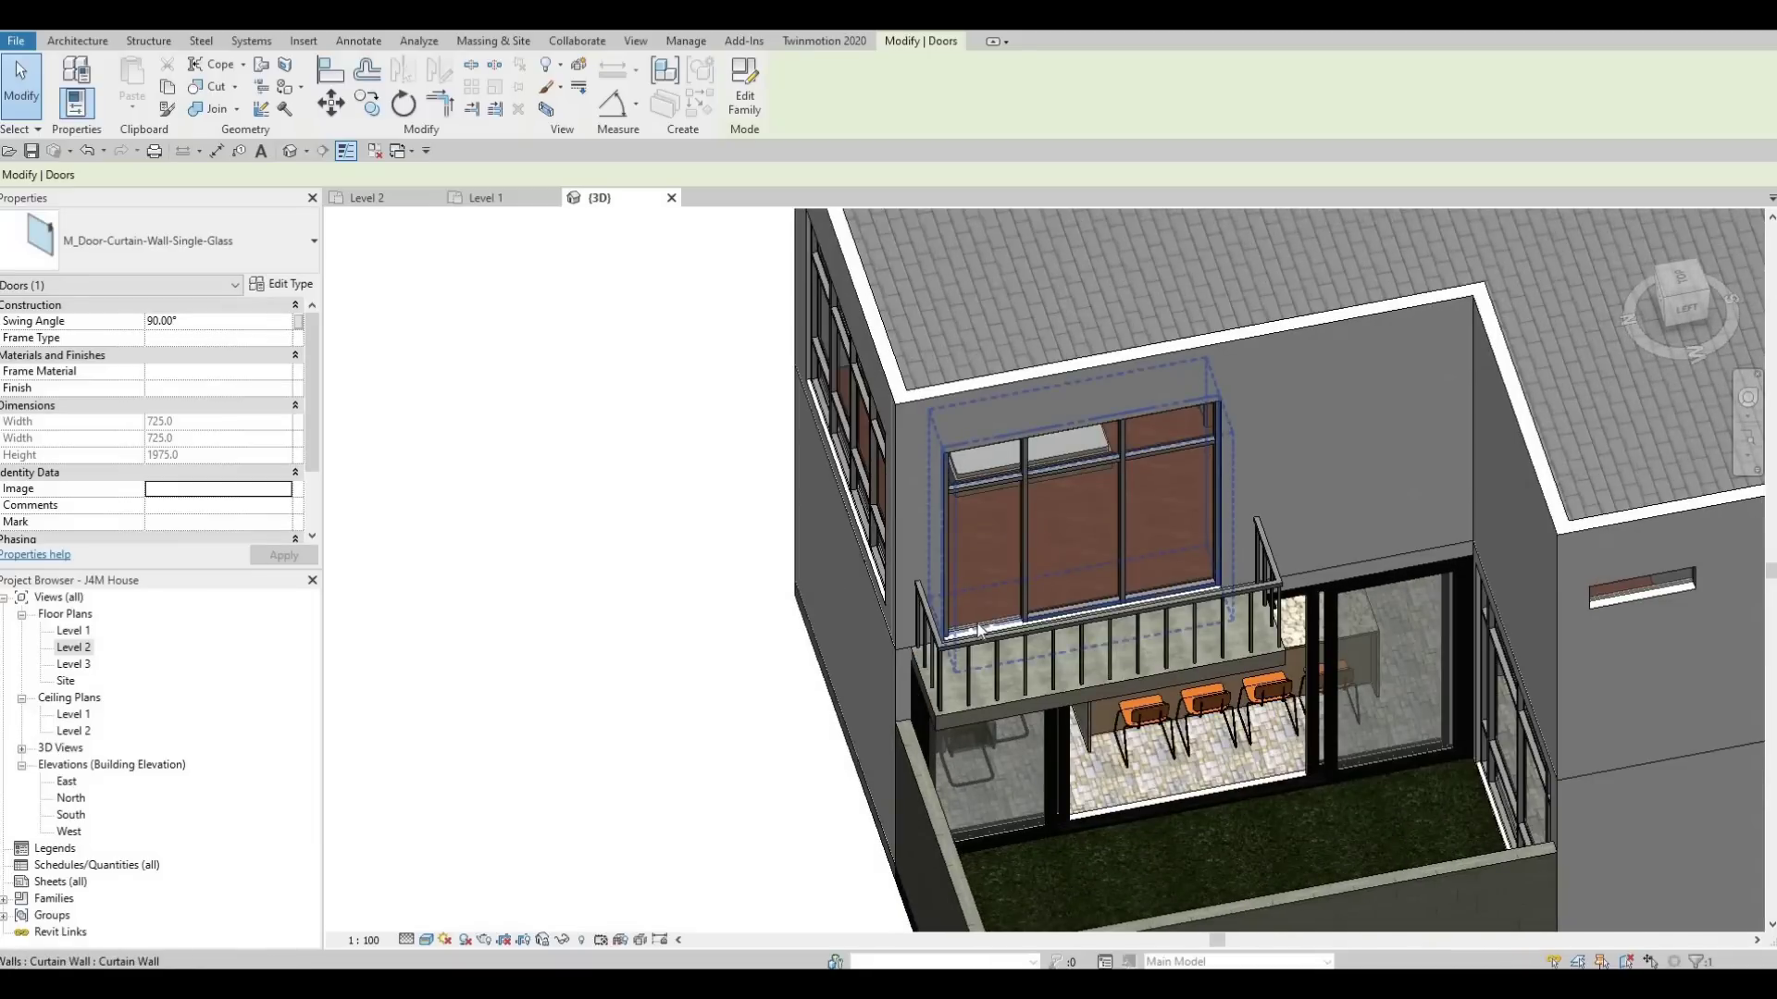
key("Tab")
key("Tab")
key("Tab")
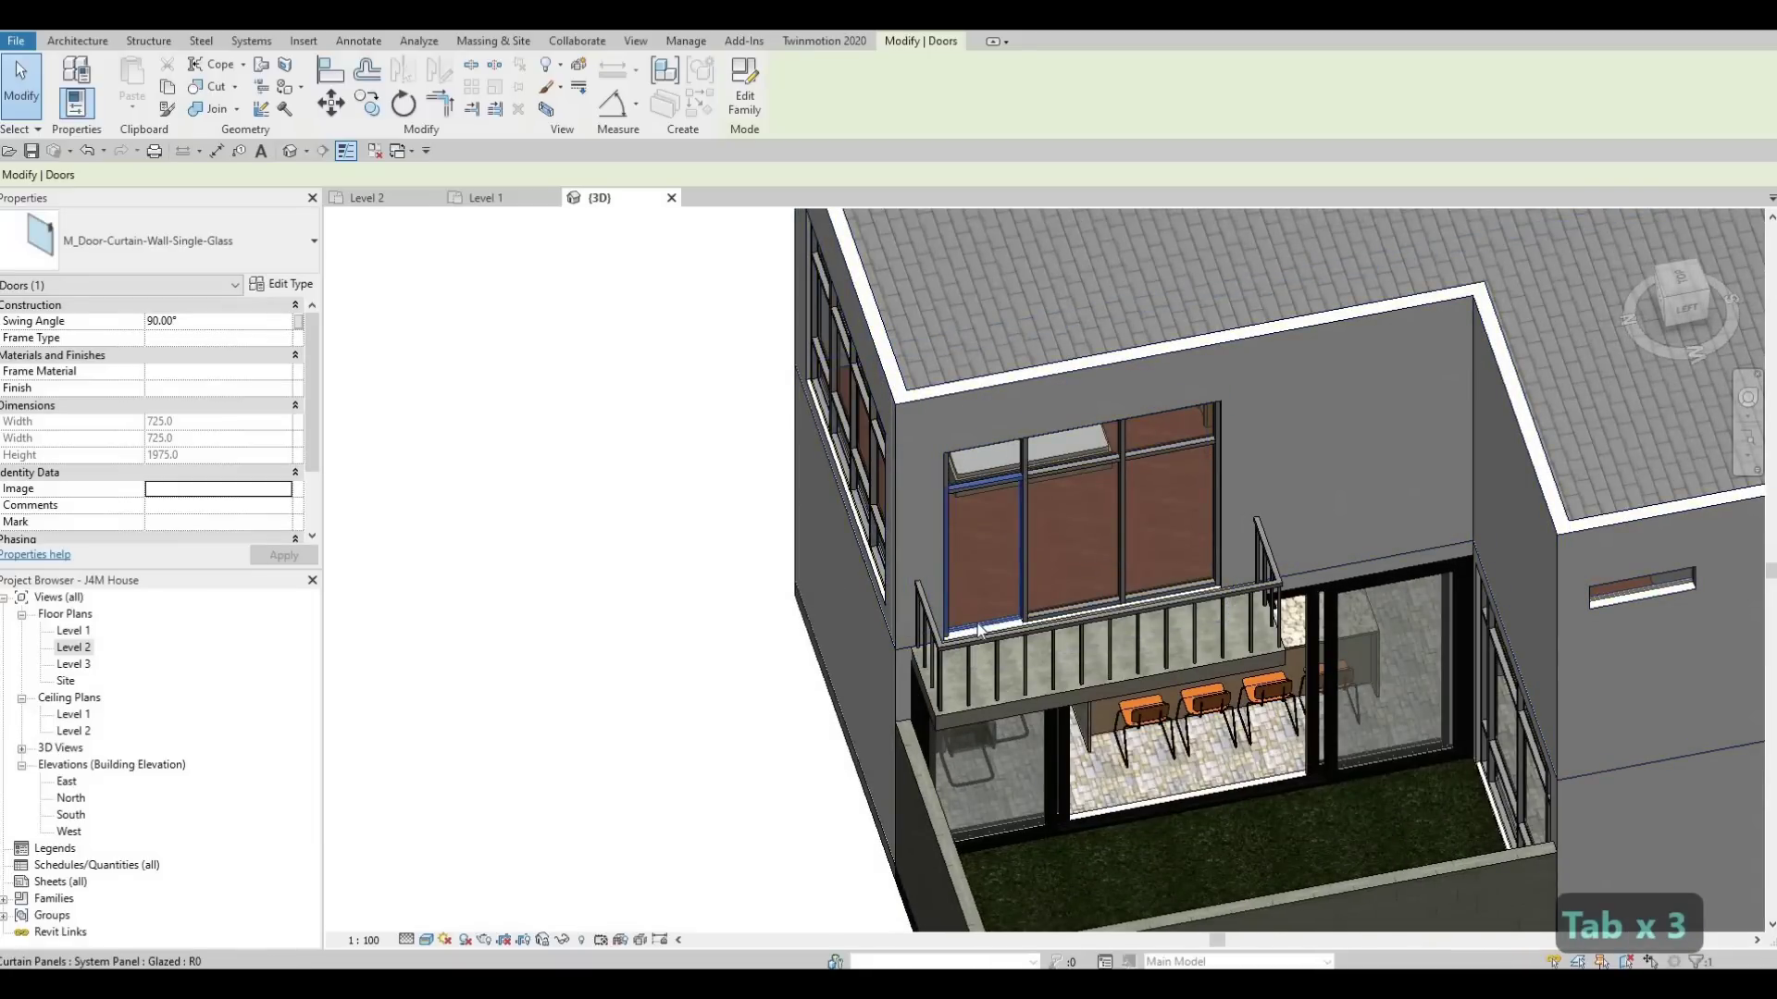
left_click(976, 622)
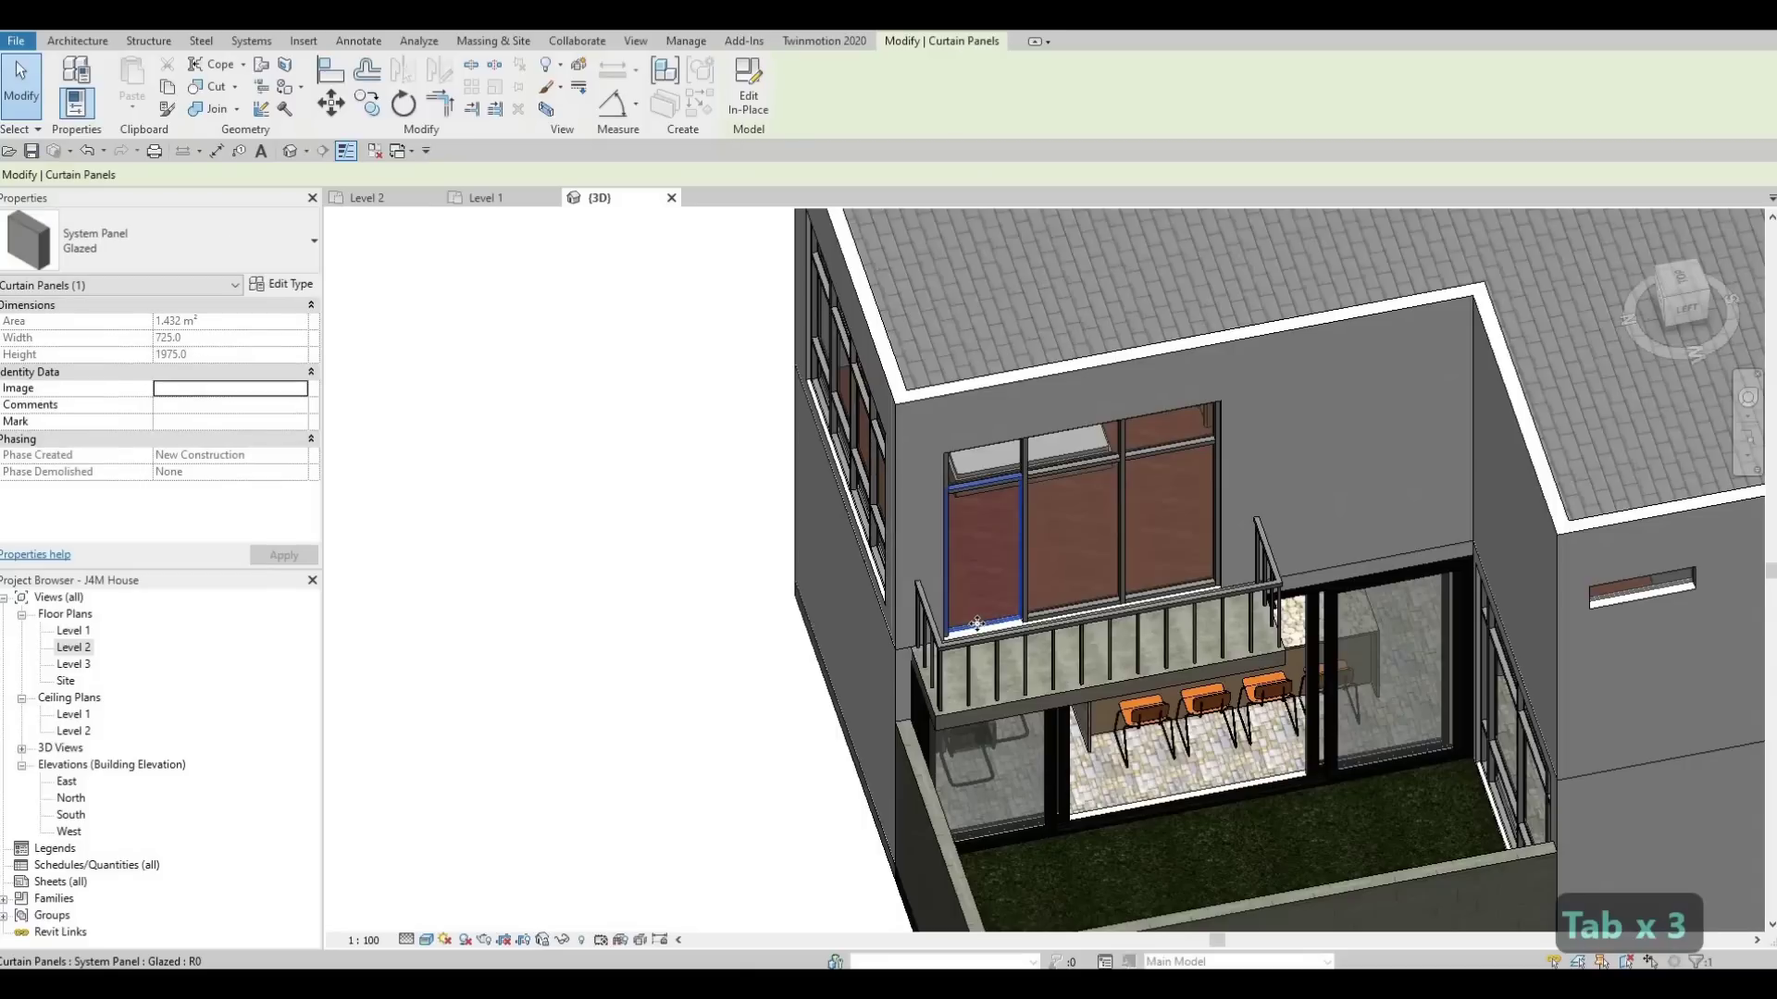
left_click(258, 264)
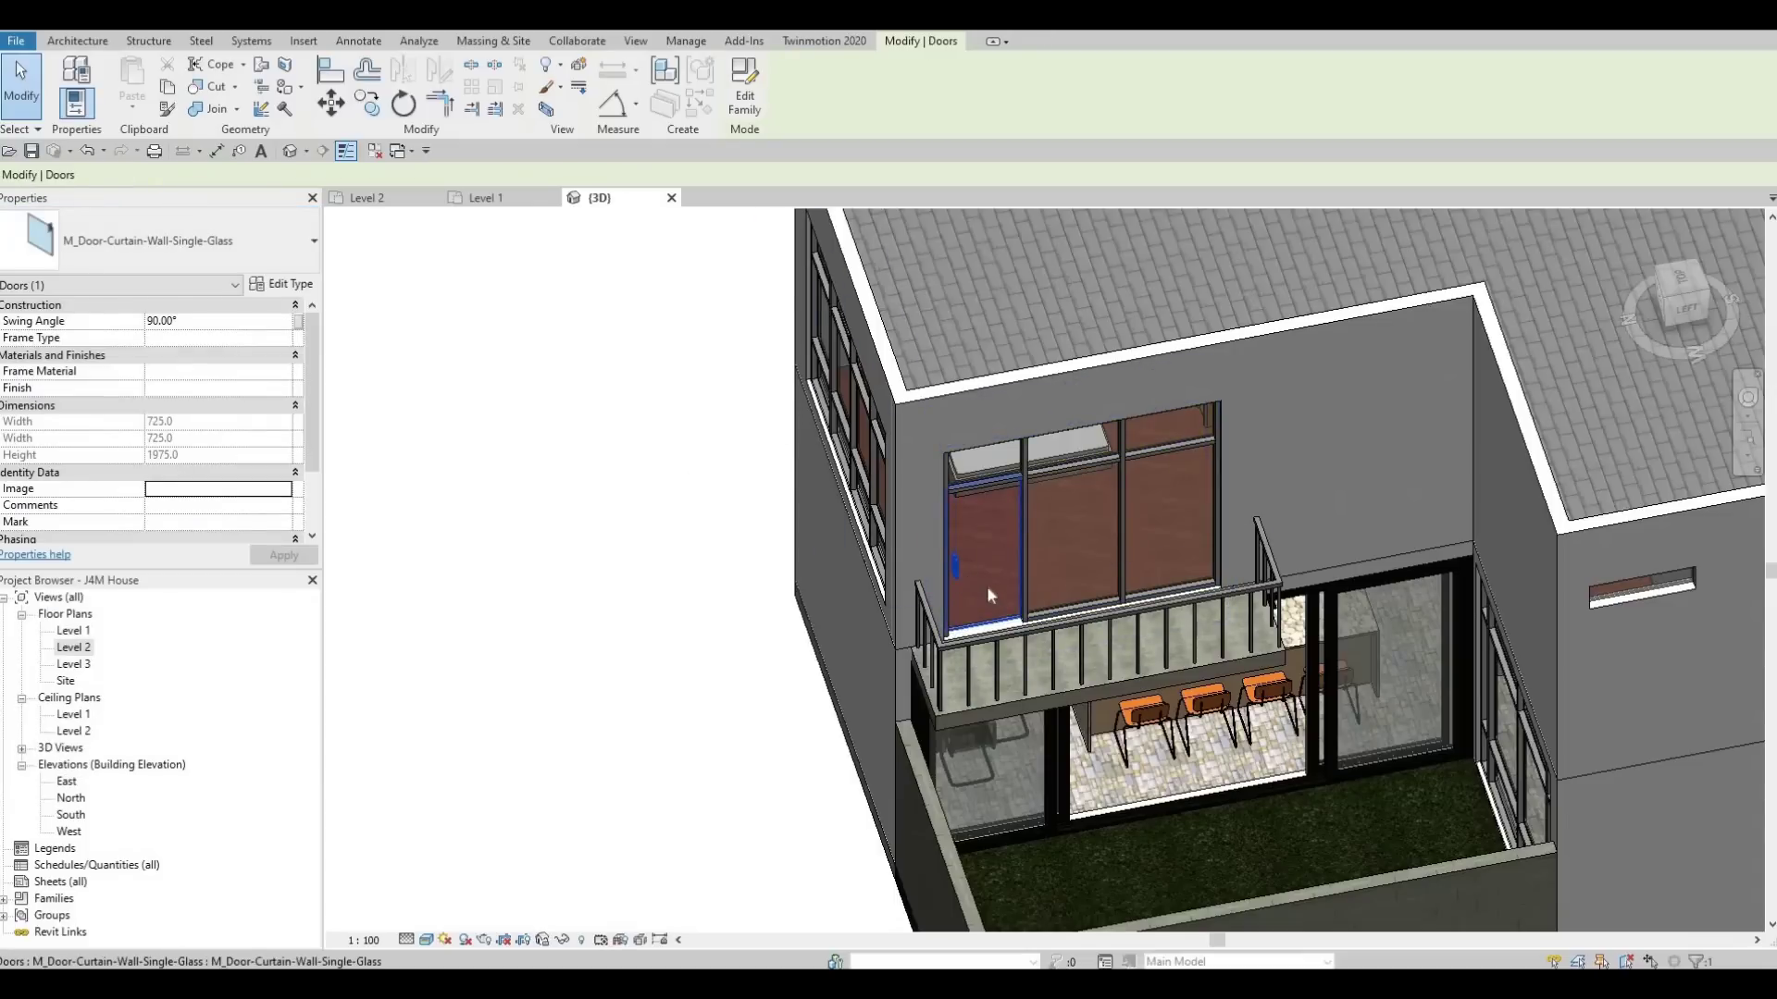
In the Level 2 plan, flip the front balcony door's hand and facing so it swings out onto the balcony.
middle_click_drag(940, 572, 1460, 490, "shift")
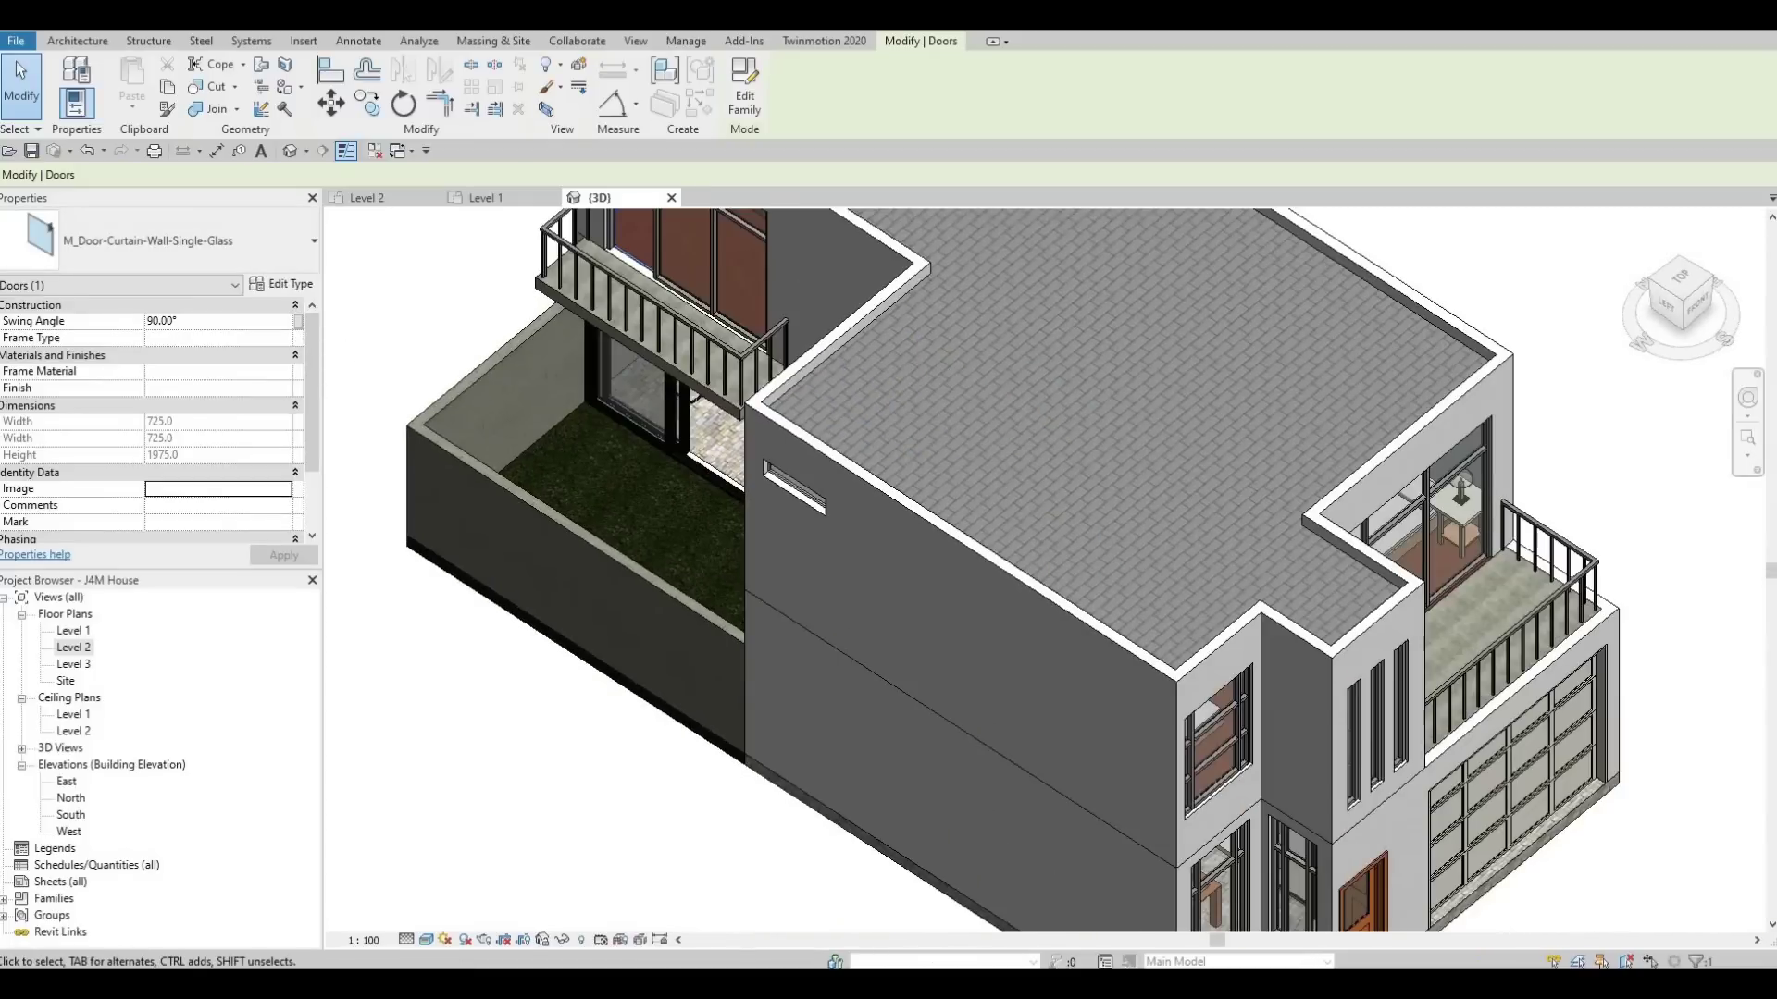
double_click(74, 648)
middle_click_drag(734, 475, 753, 515)
scroll(784, 484, "down", 2)
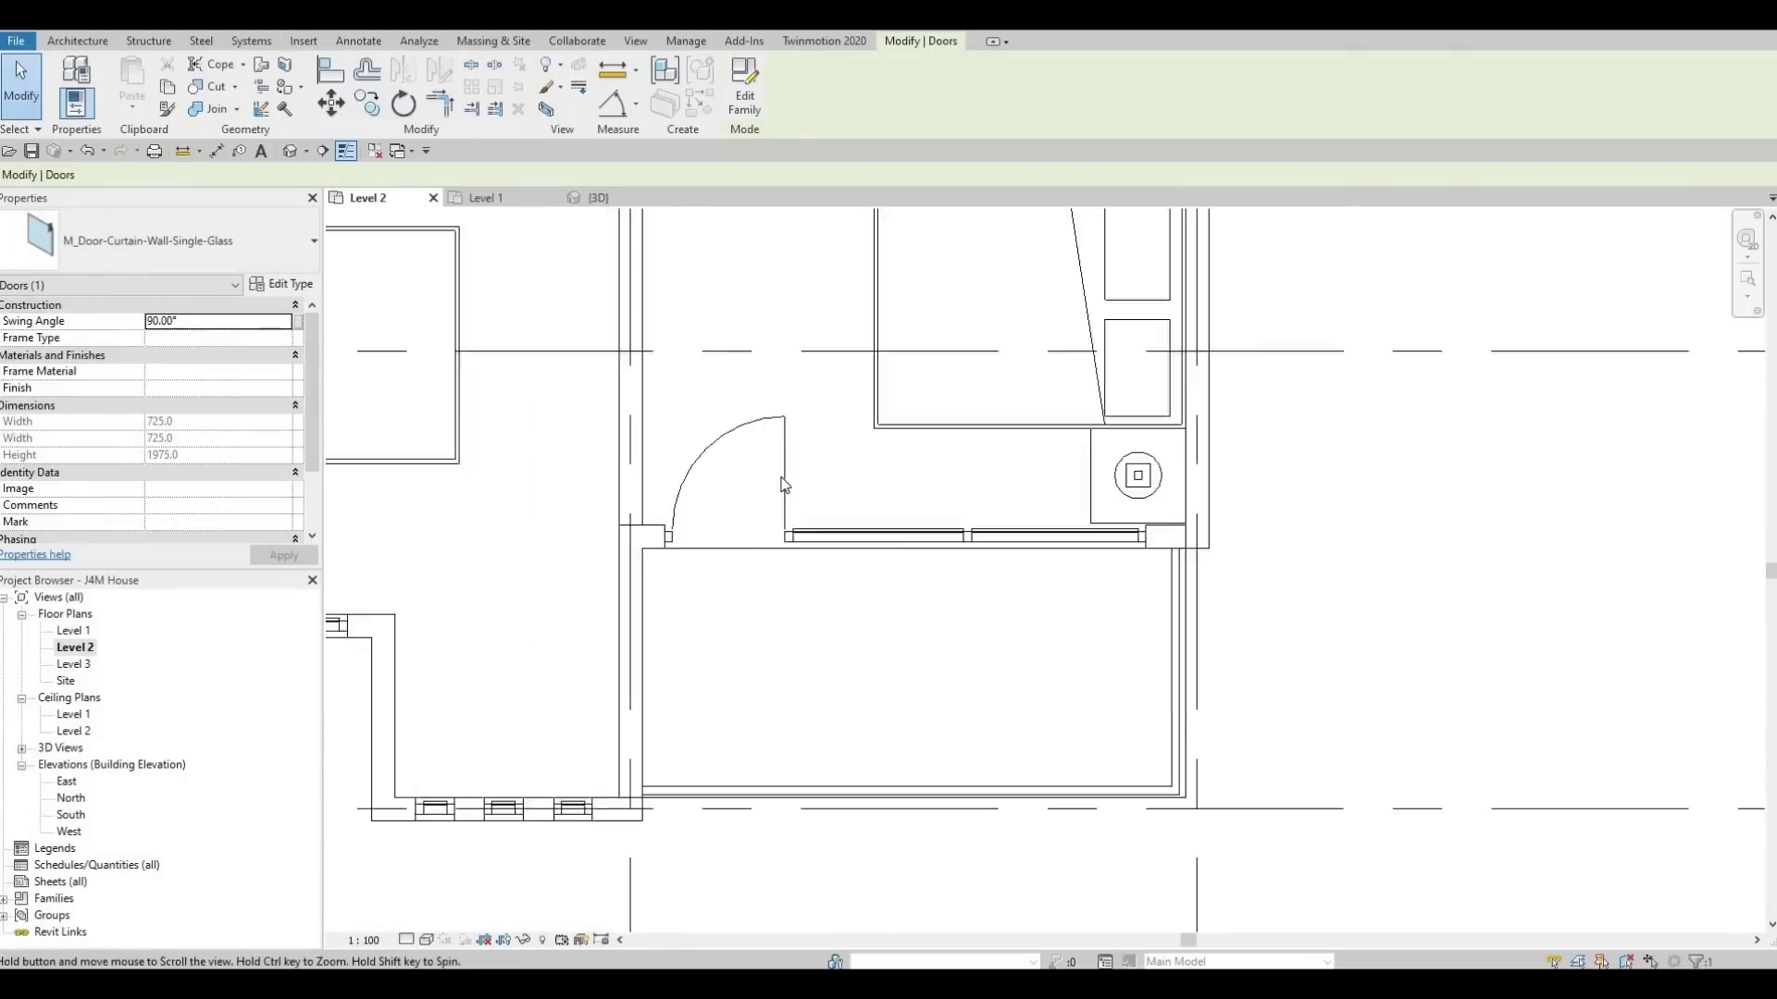
scroll(783, 484, "down", 1)
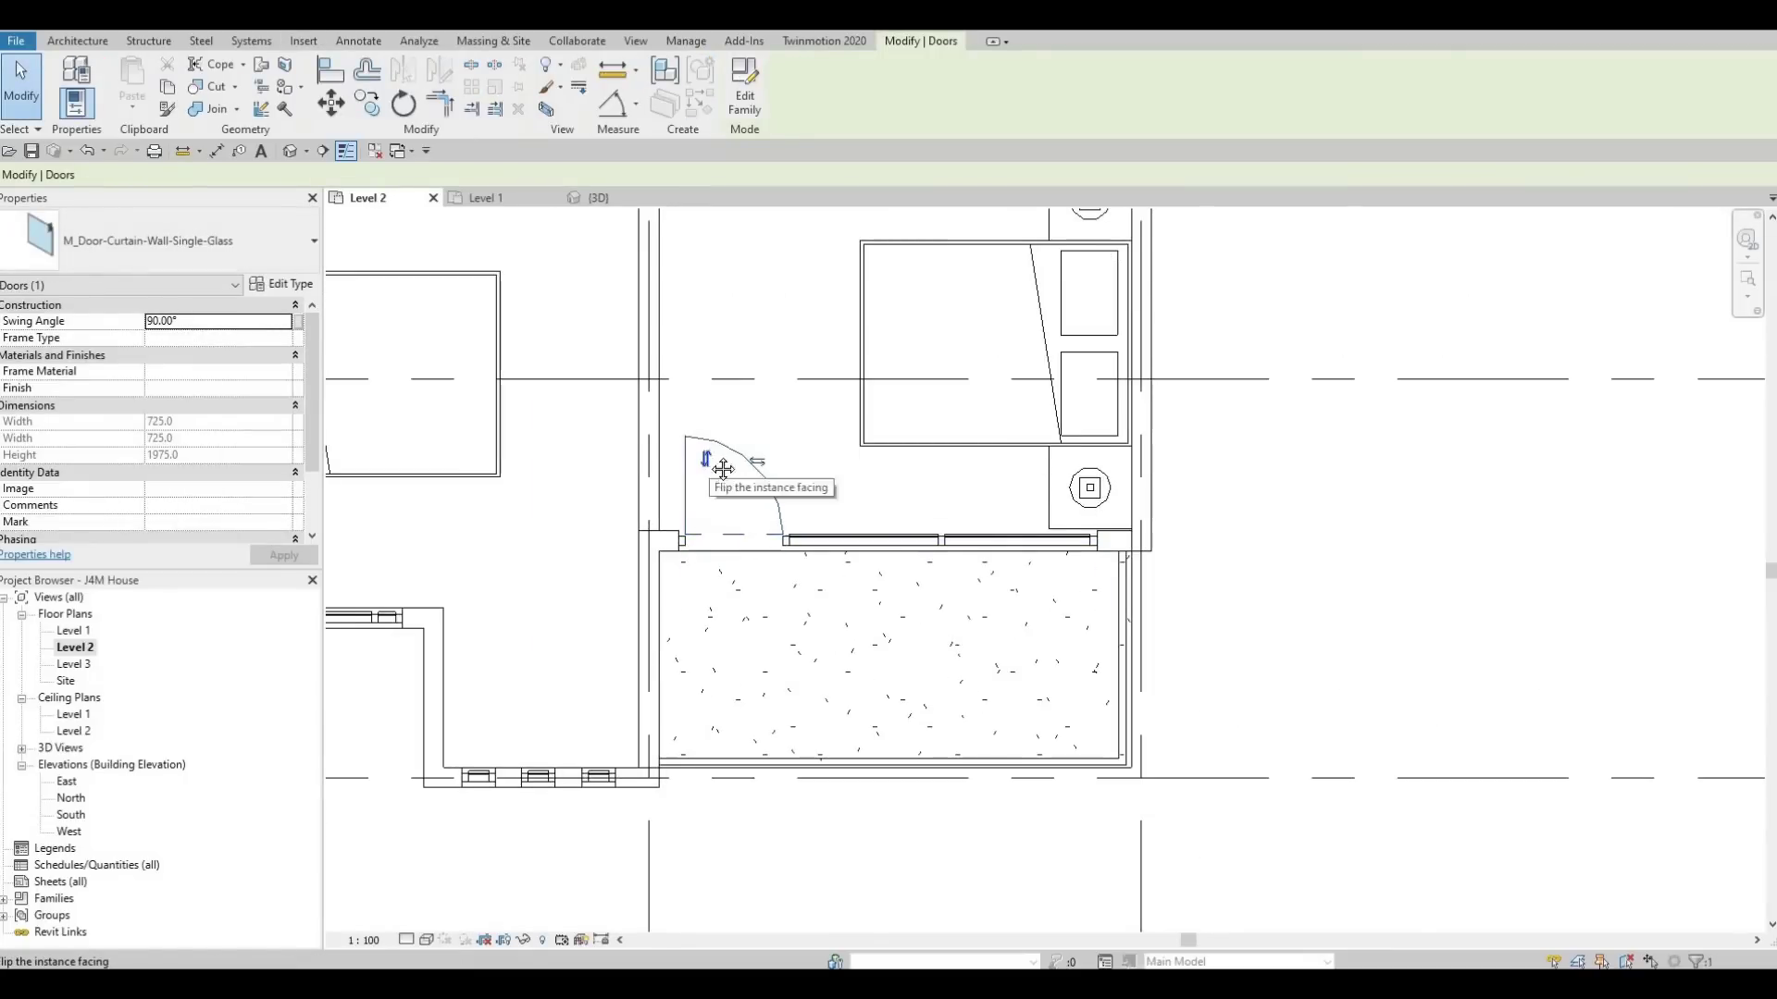
left_click(709, 461)
Flip the facing of the rear balcony door so it opens outward onto the balcony, and clear the selection.
middle_click_drag(700, 382, 728, 619)
scroll(722, 540, "down", 1)
scroll(728, 618, "down", 1)
middle_click_drag(688, 454, 697, 680)
middle_click_drag(714, 384, 728, 603)
scroll(727, 407, "up", 1)
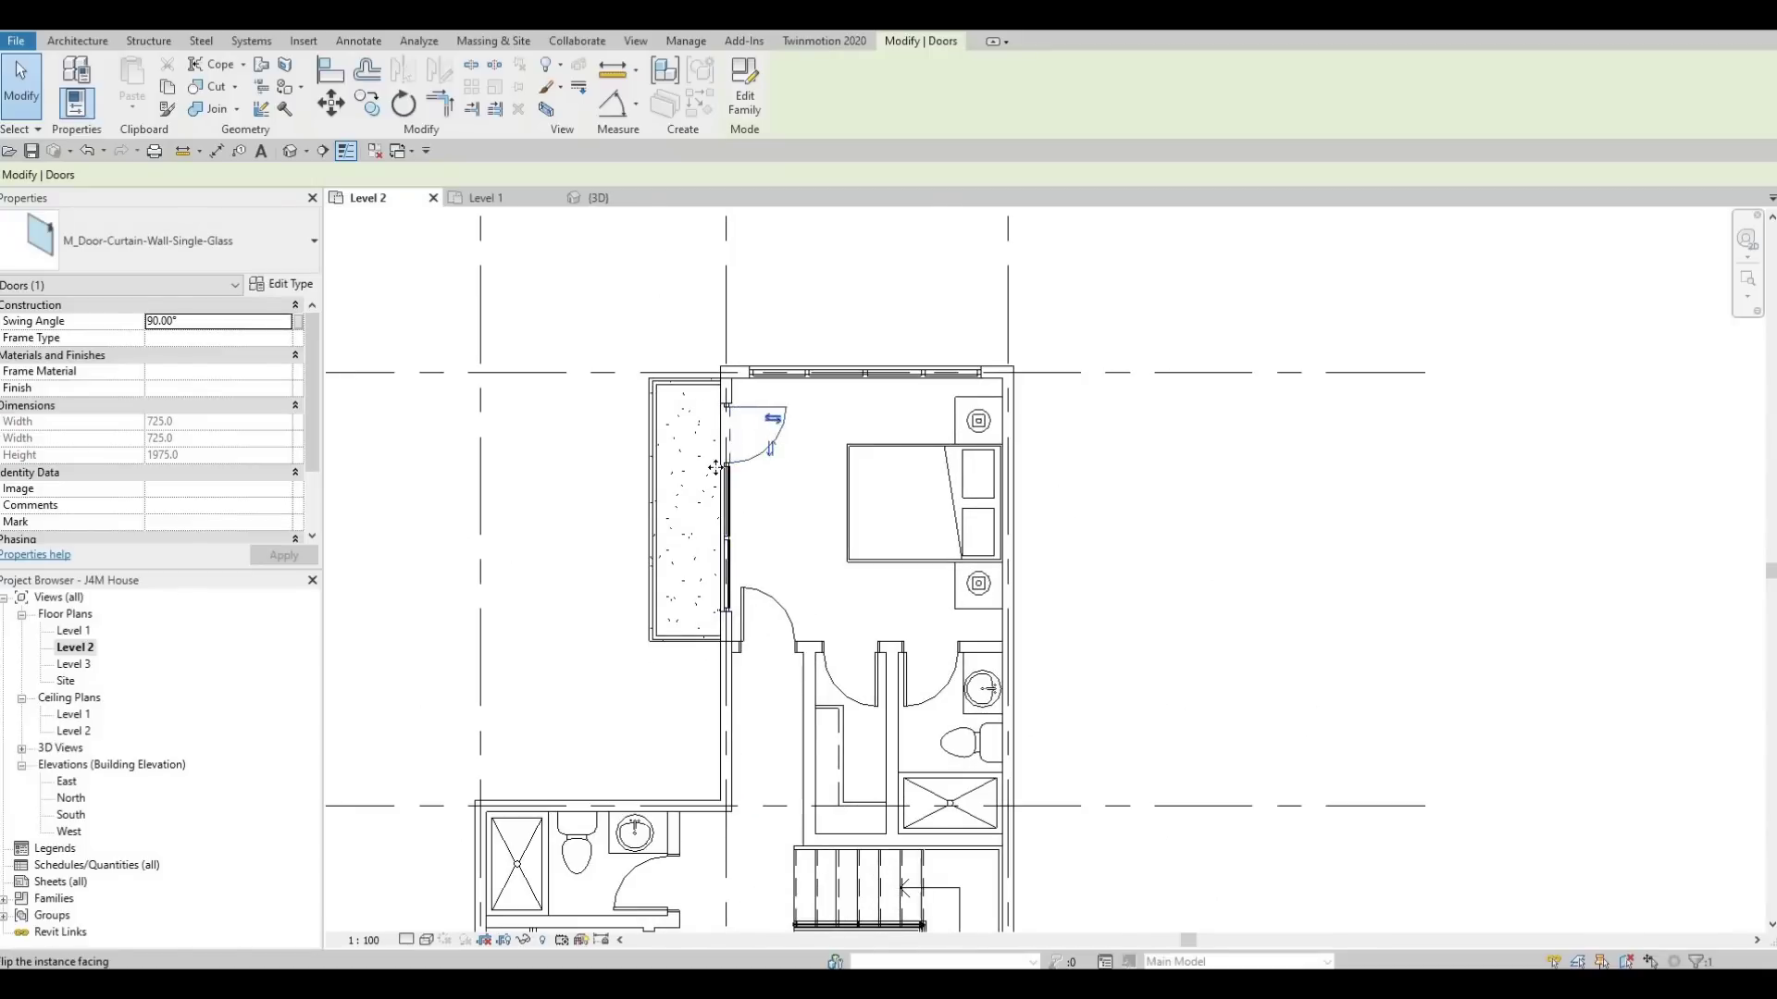
middle_click_drag(786, 607, 776, 548)
scroll(776, 548, "down", 2)
middle_click_drag(763, 645, 734, 519)
scroll(734, 519, "down", 1)
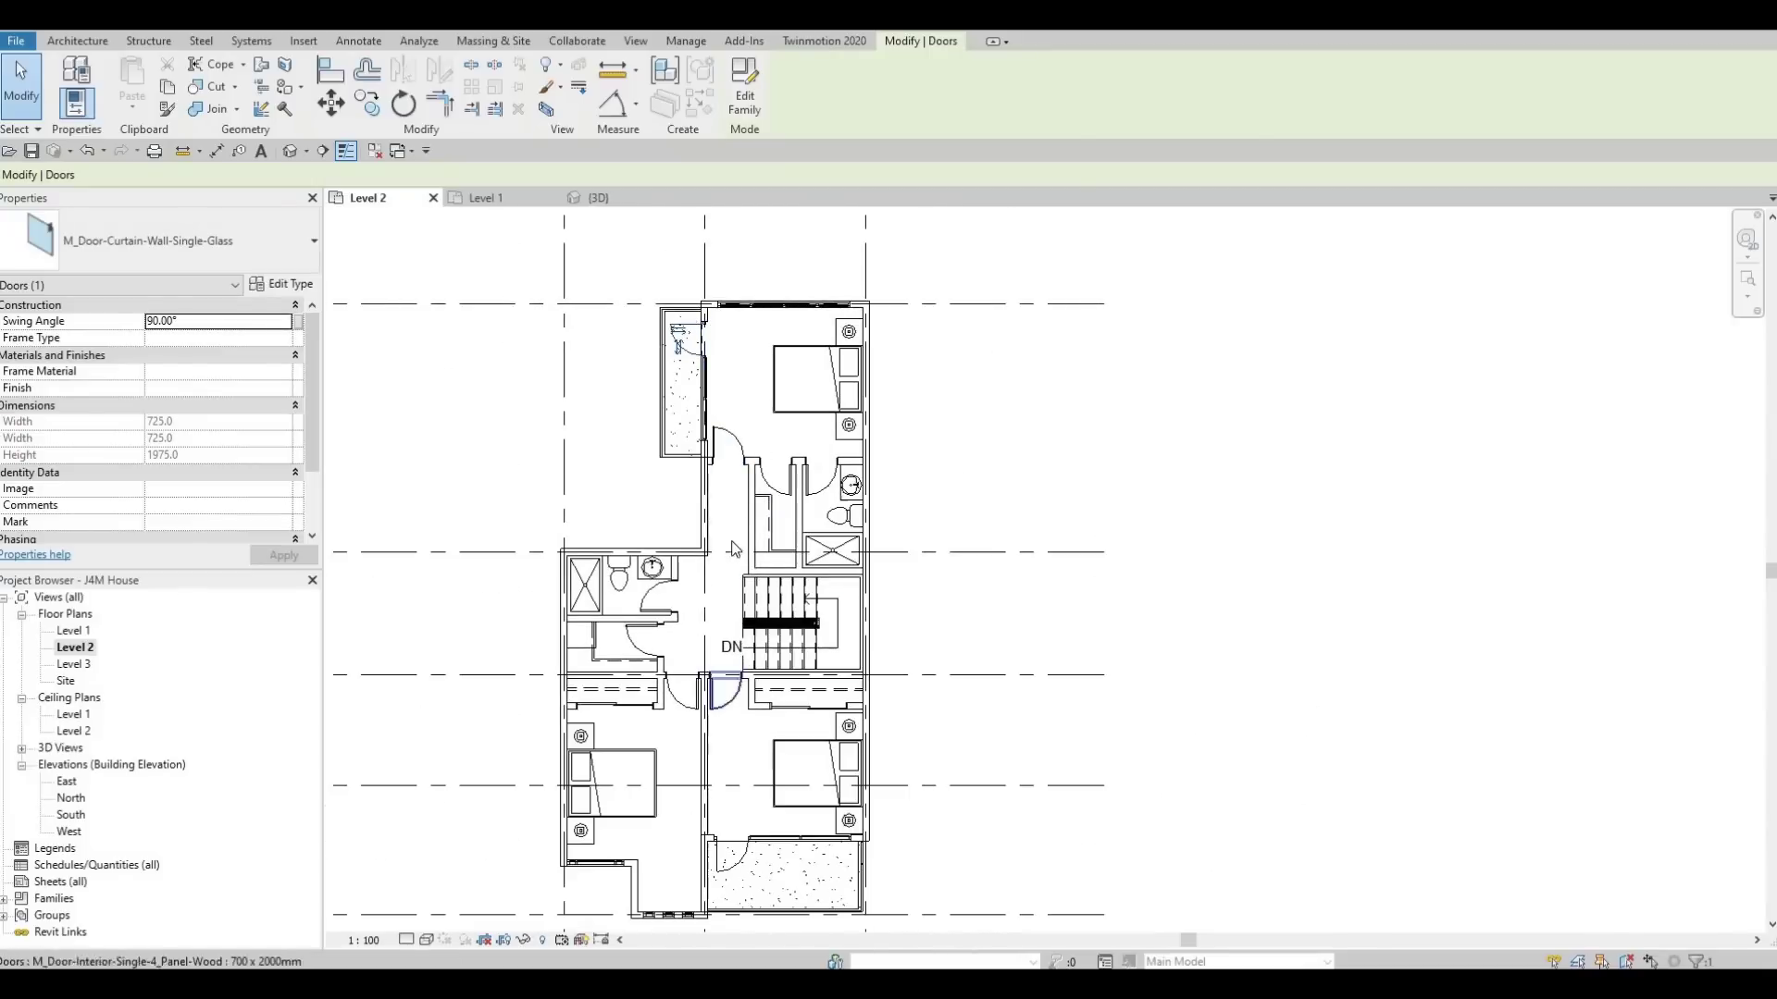
middle_click_drag(726, 695, 746, 534)
key("Escape")
key("Escape")
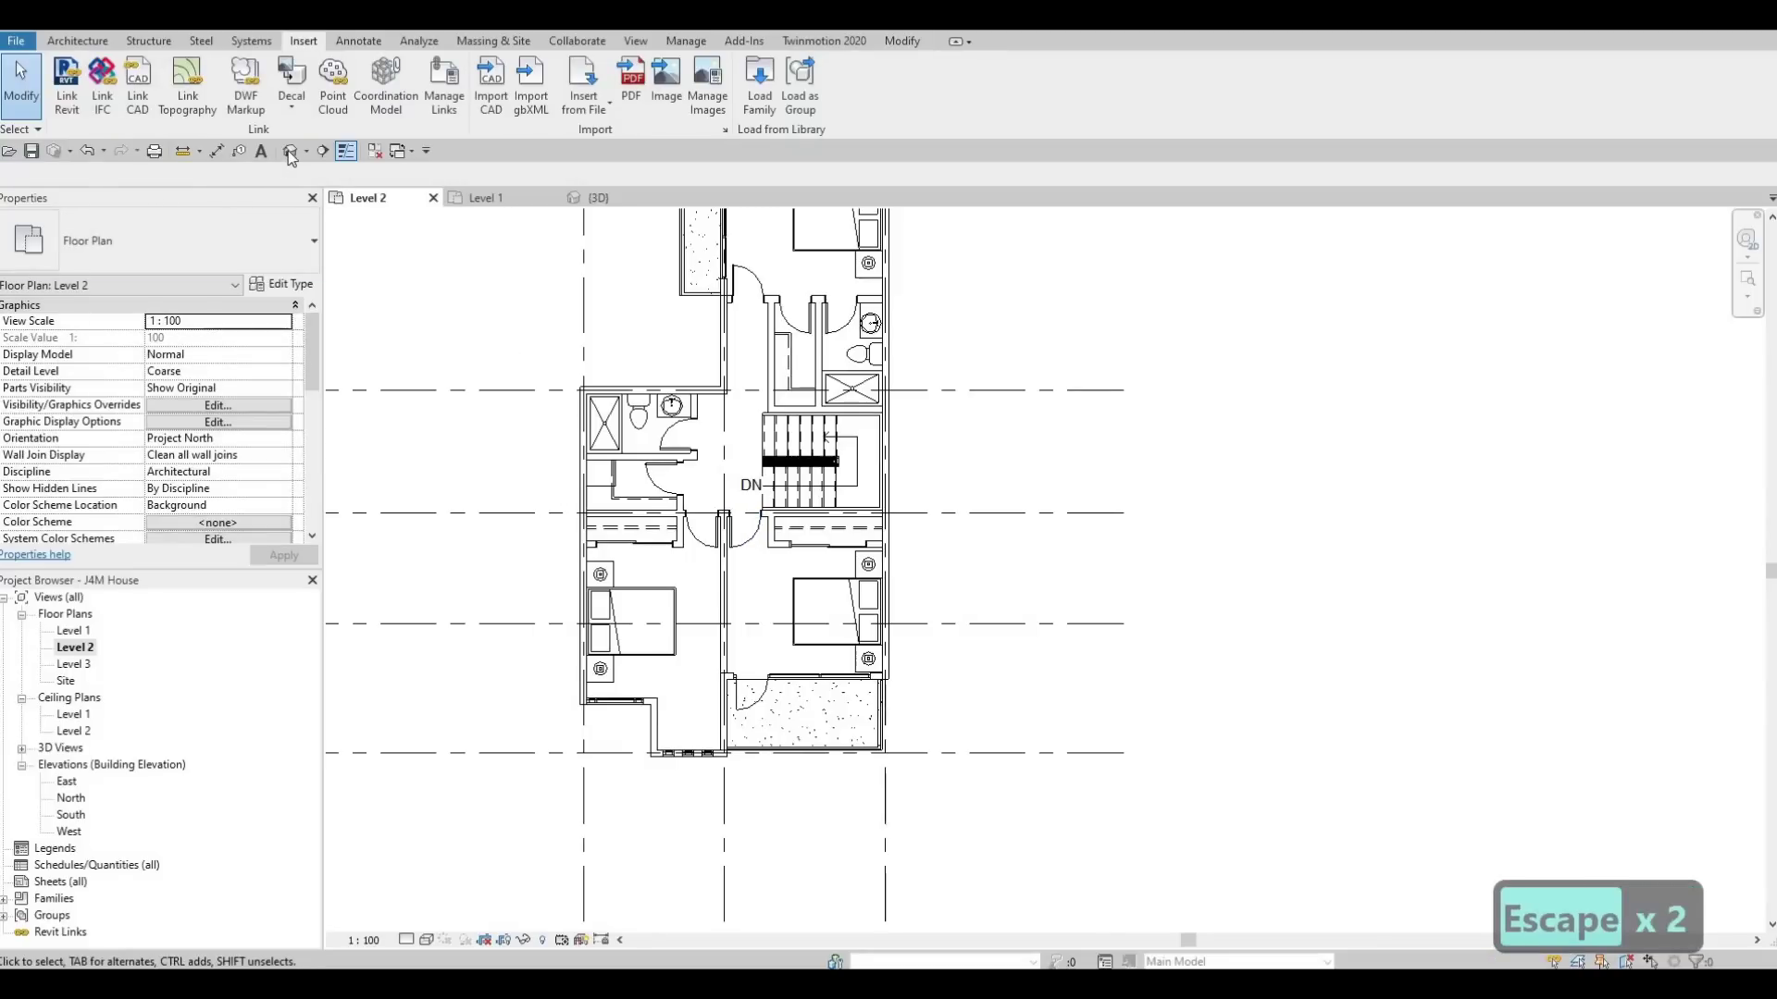
scroll(592, 370, "down", 3)
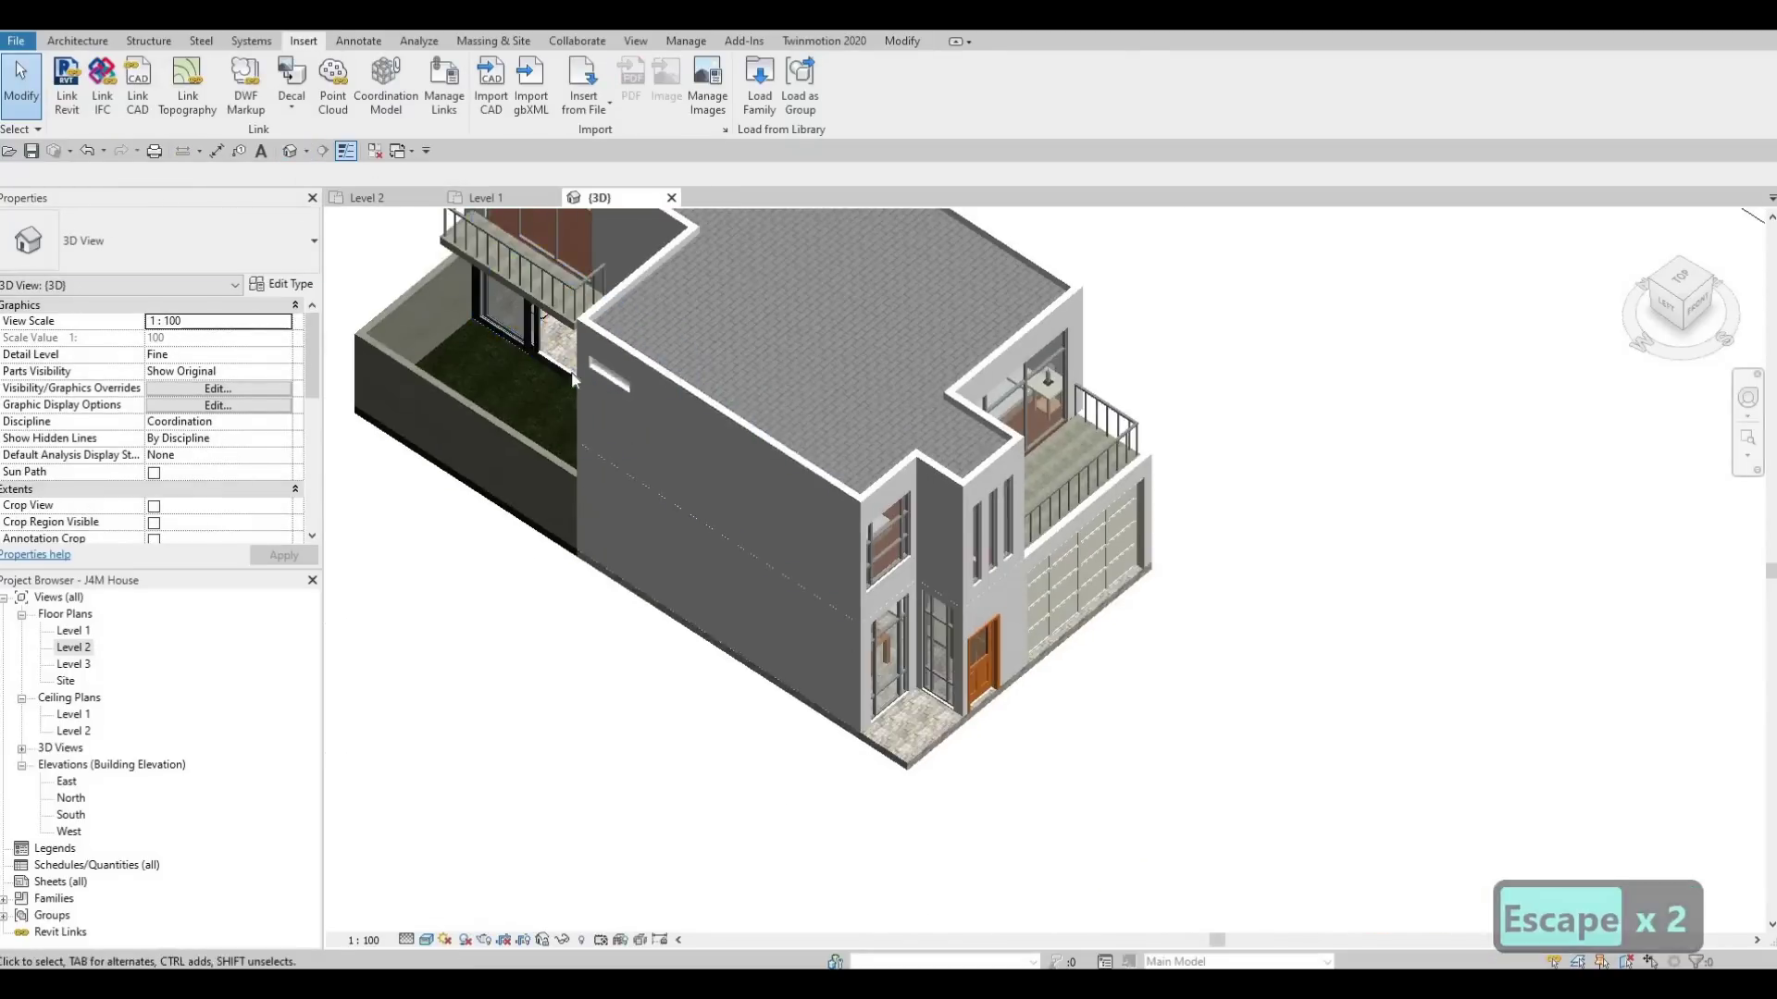
middle_click_drag(787, 440, 685, 434, "shift")
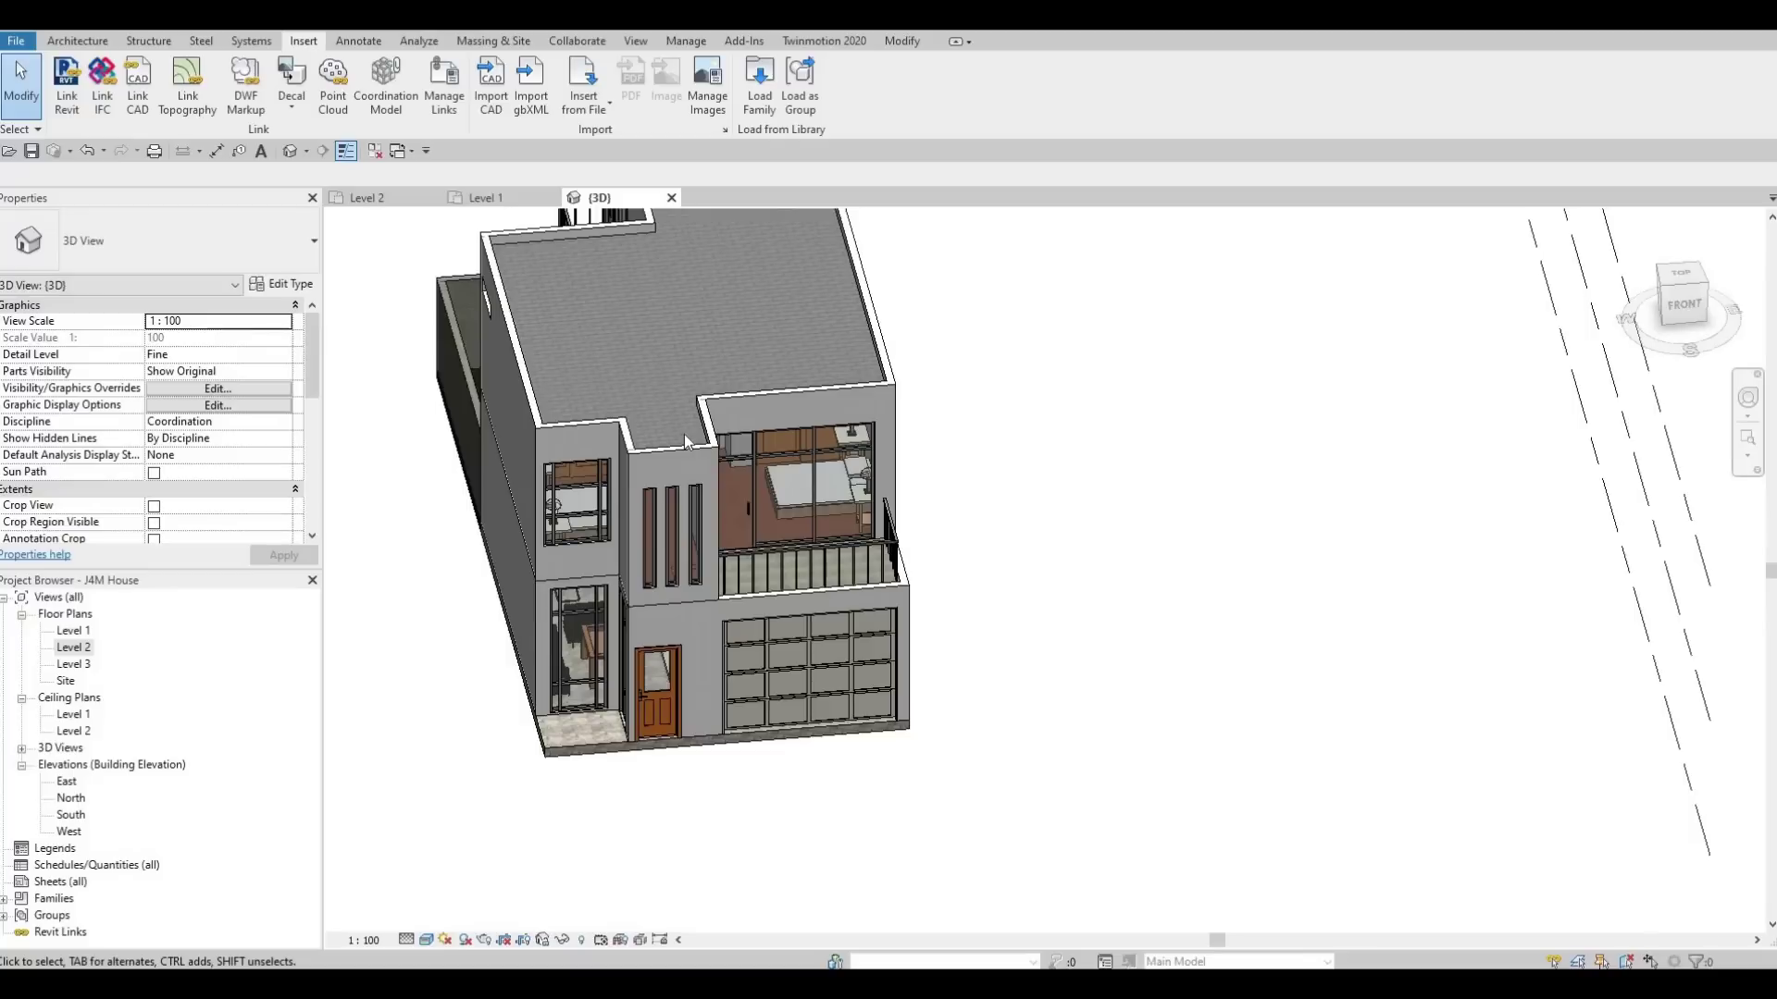
middle_click_drag(689, 763, 766, 482, "shift")
middle_click_drag(968, 503, 601, 615, "shift")
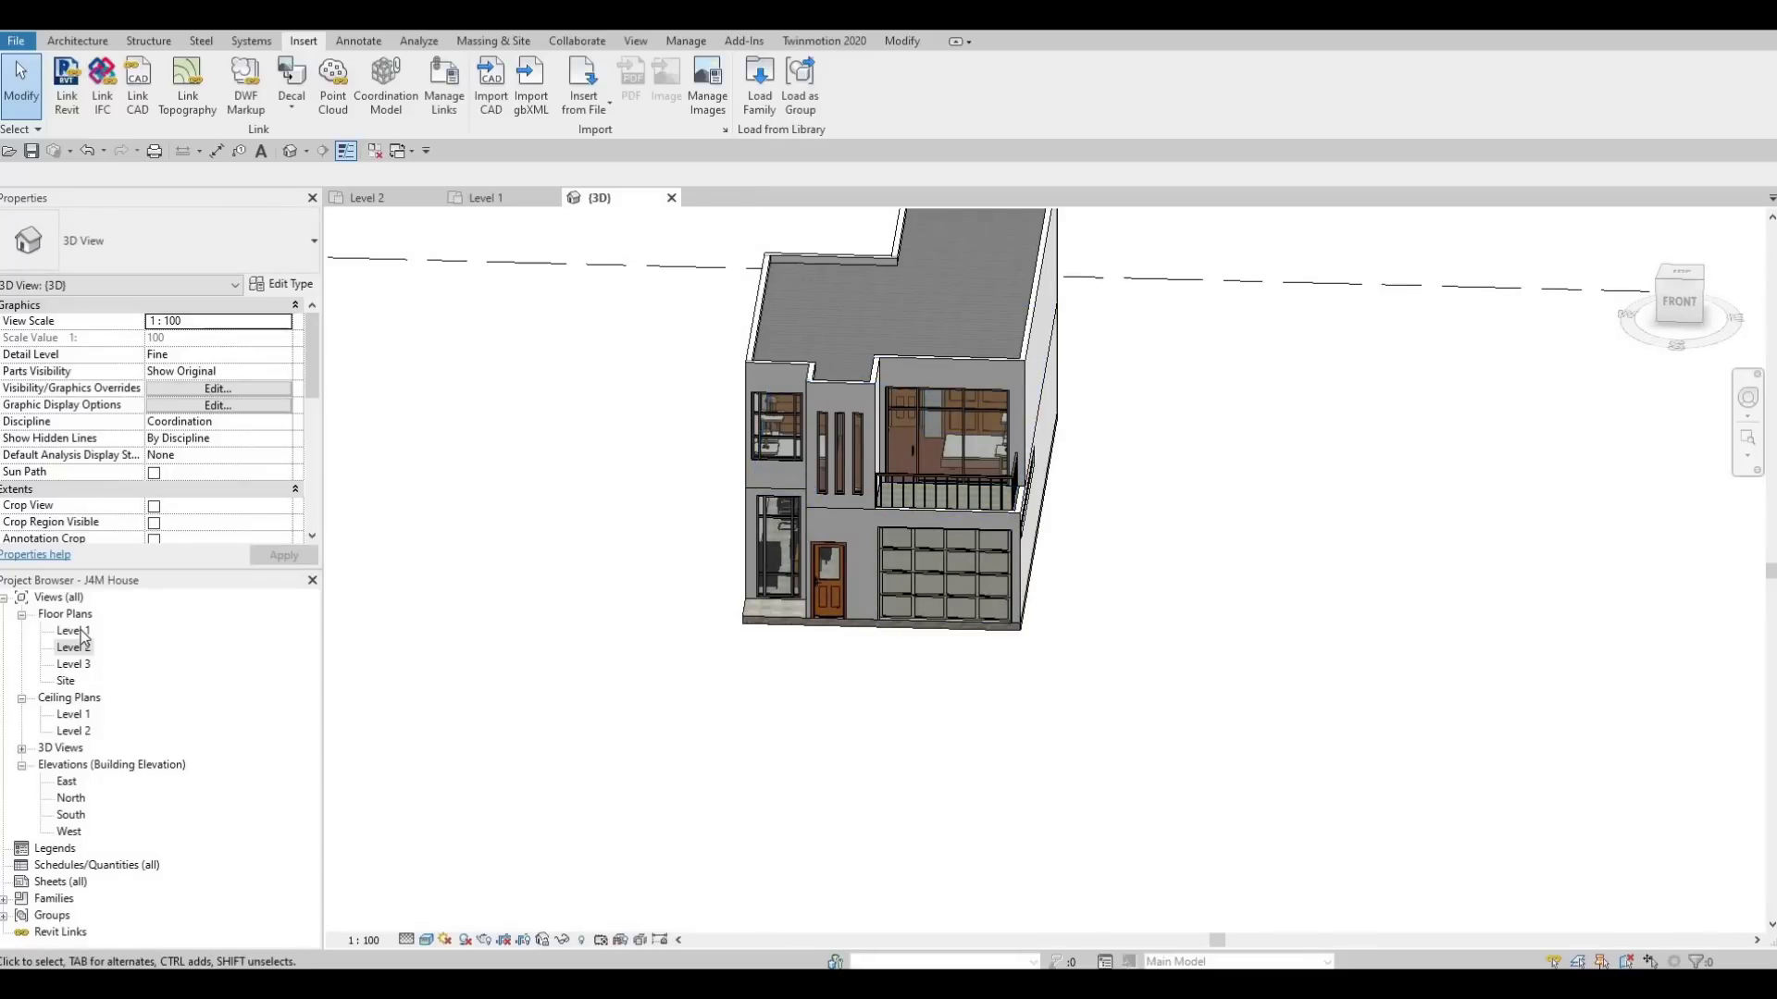
In the Level 1 plan, place a tagged room in the garage space between grids C and E.
double_click(74, 631)
scroll(700, 520, "down", 5)
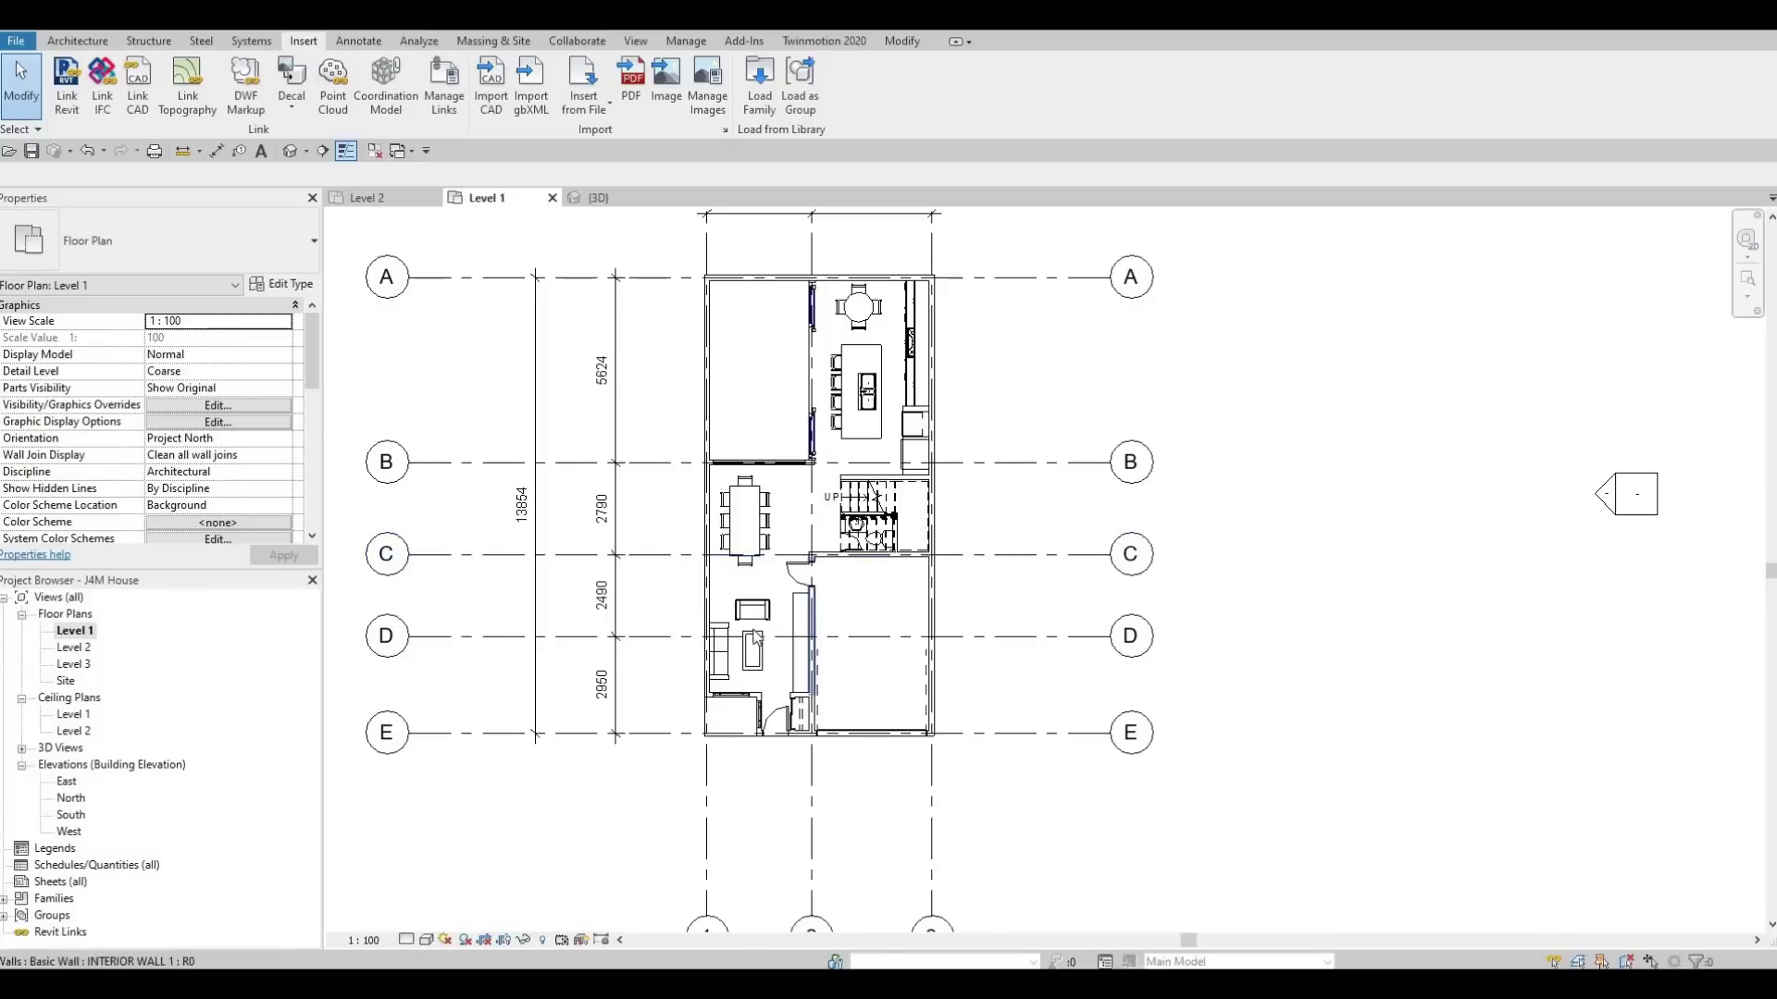
left_click(78, 41)
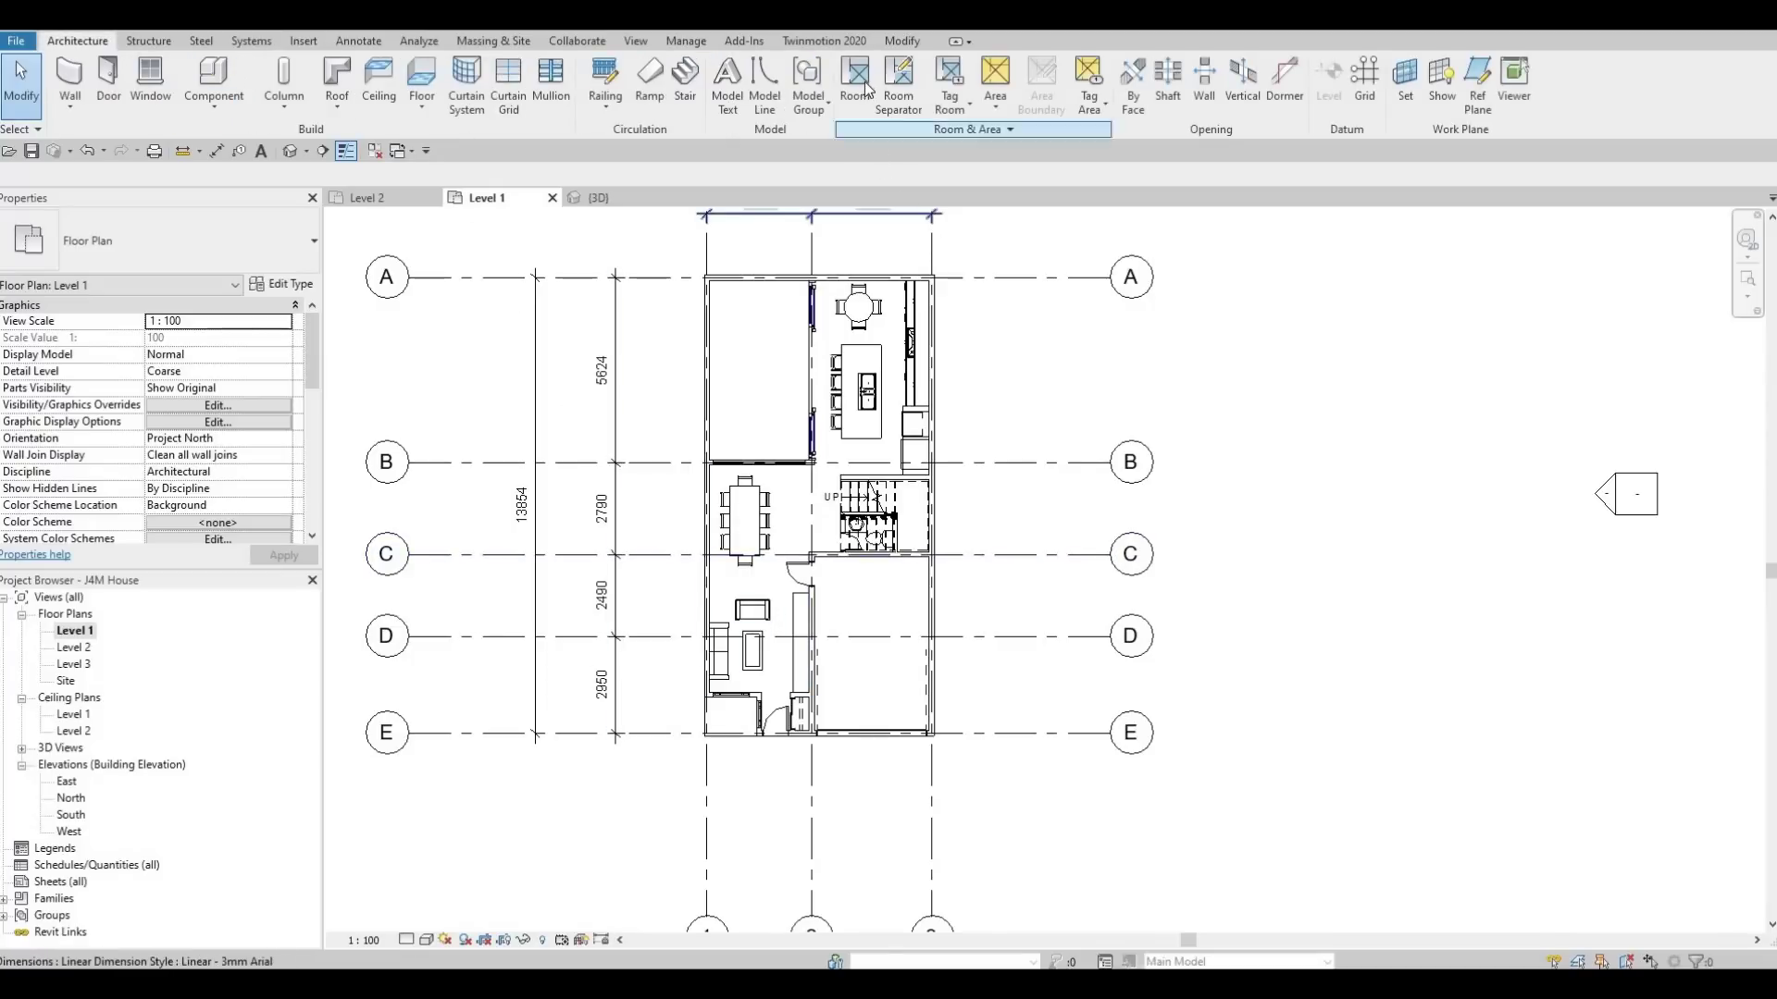
left_click(866, 88)
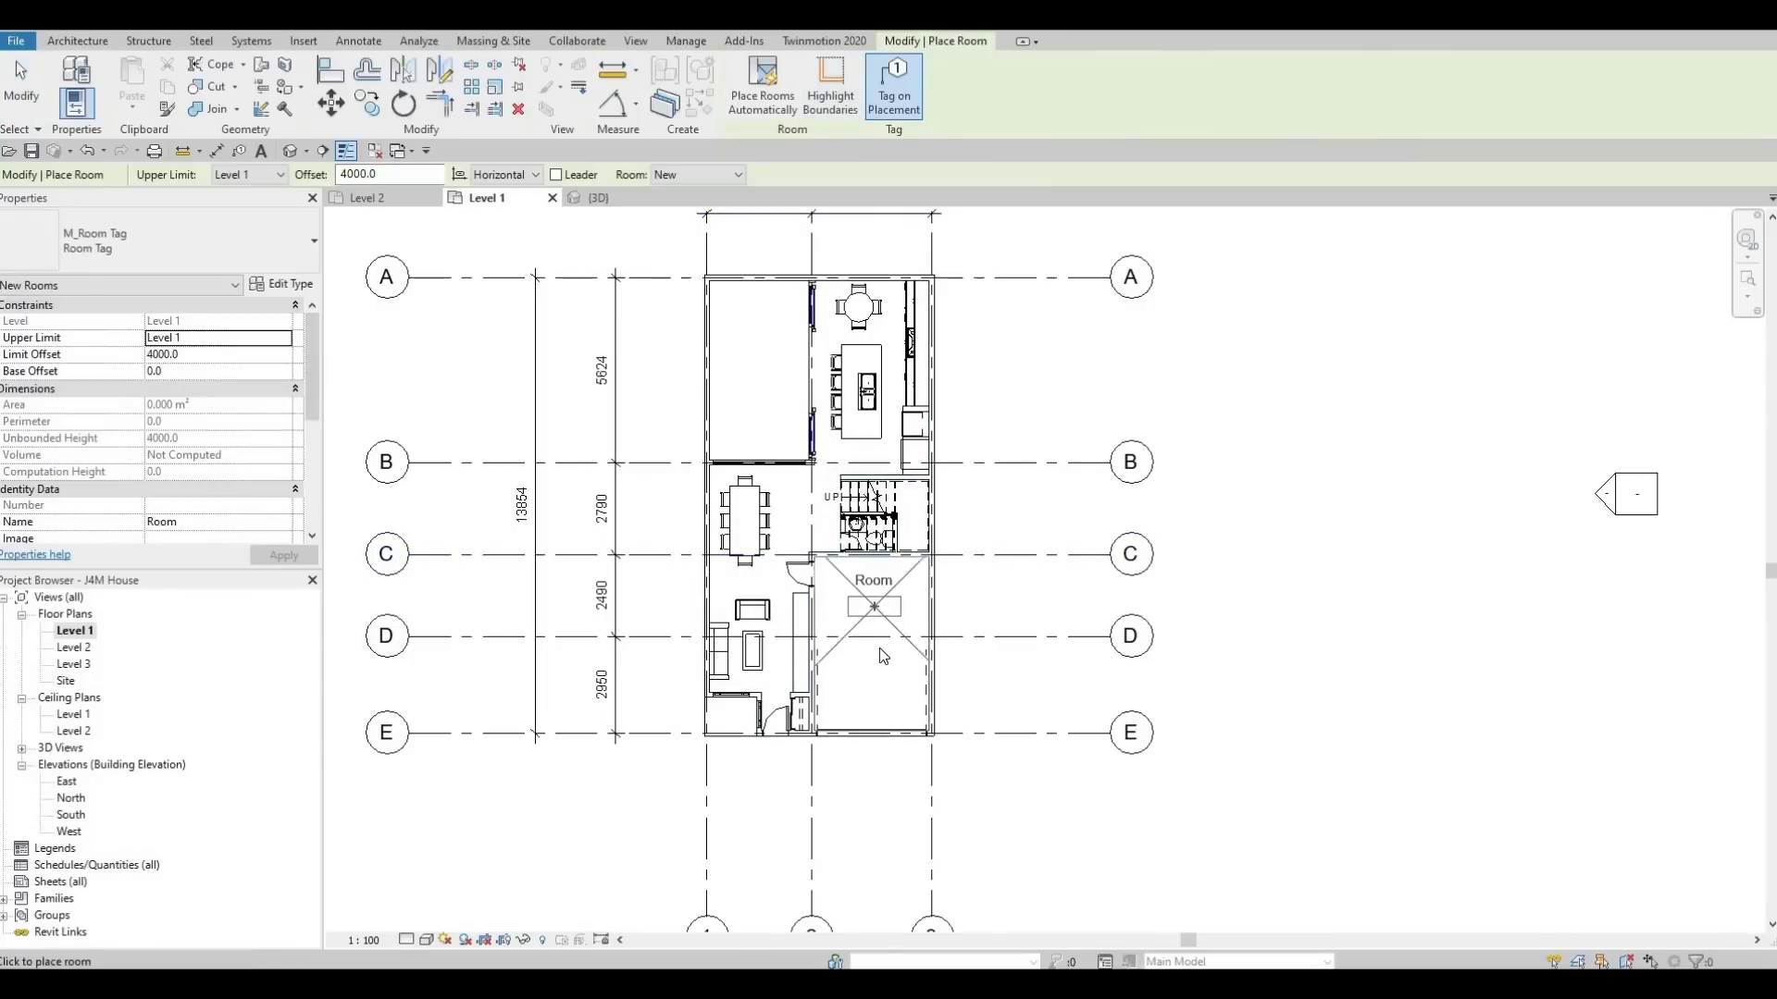
left_click(803, 665)
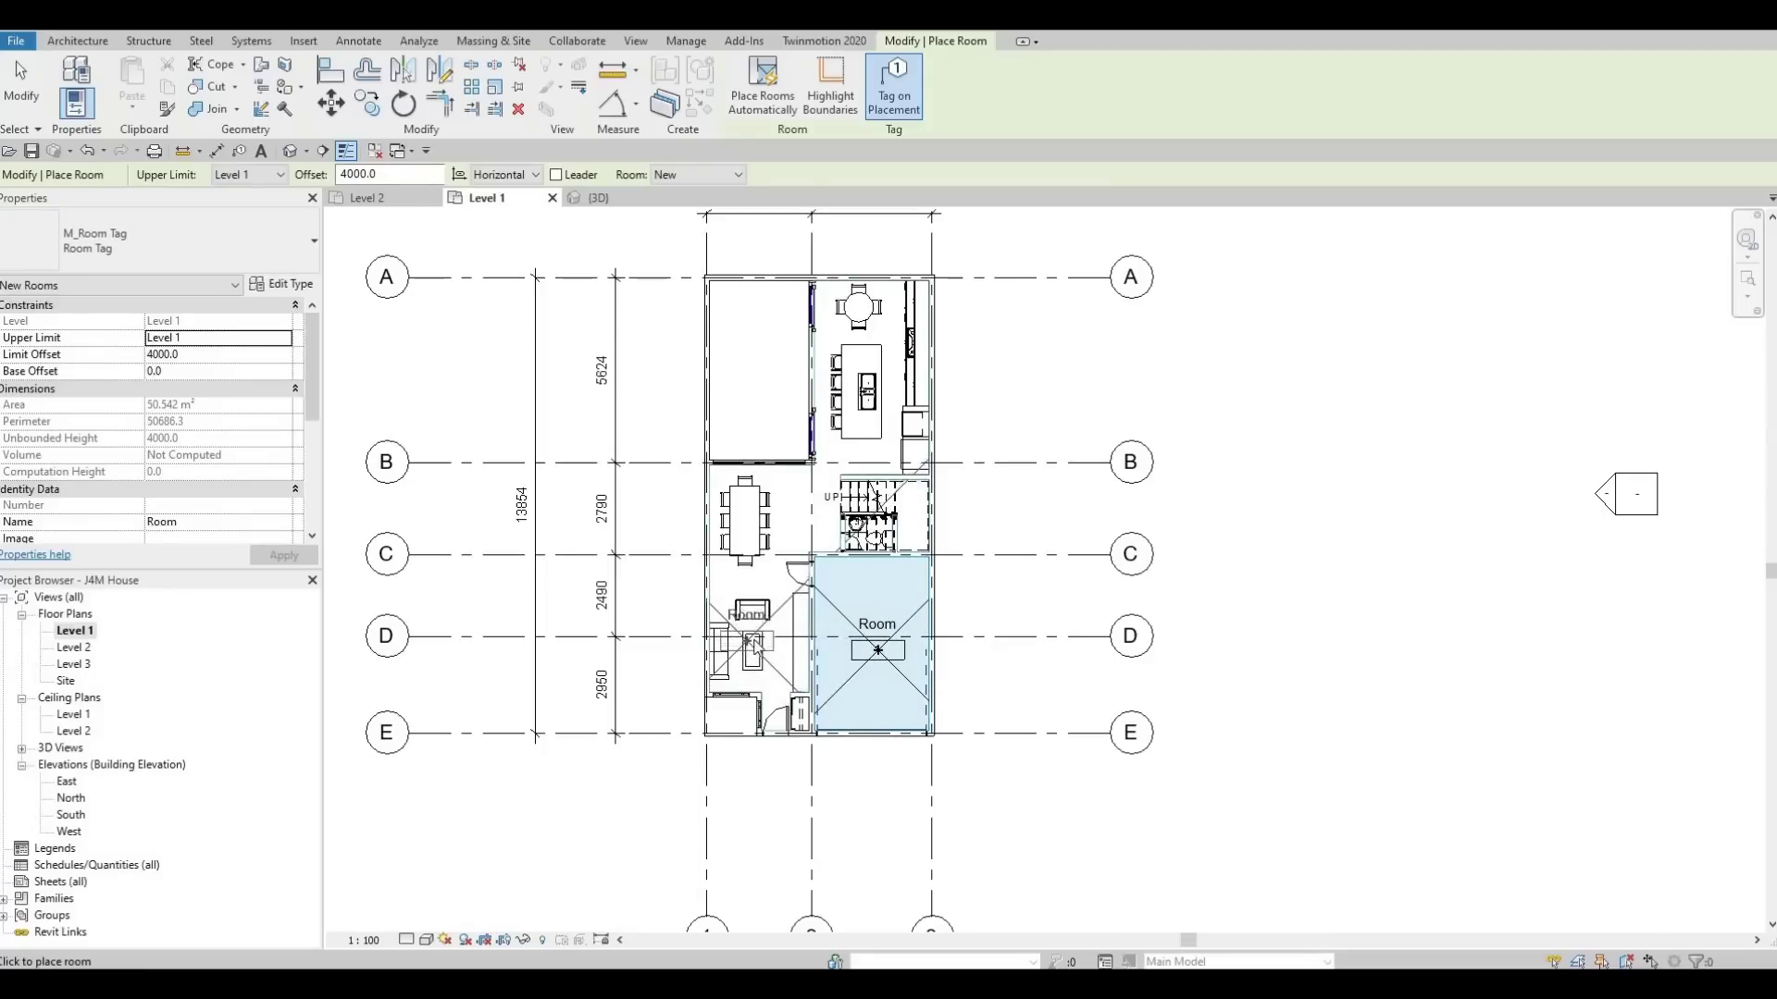
scroll(754, 647, "up", 2)
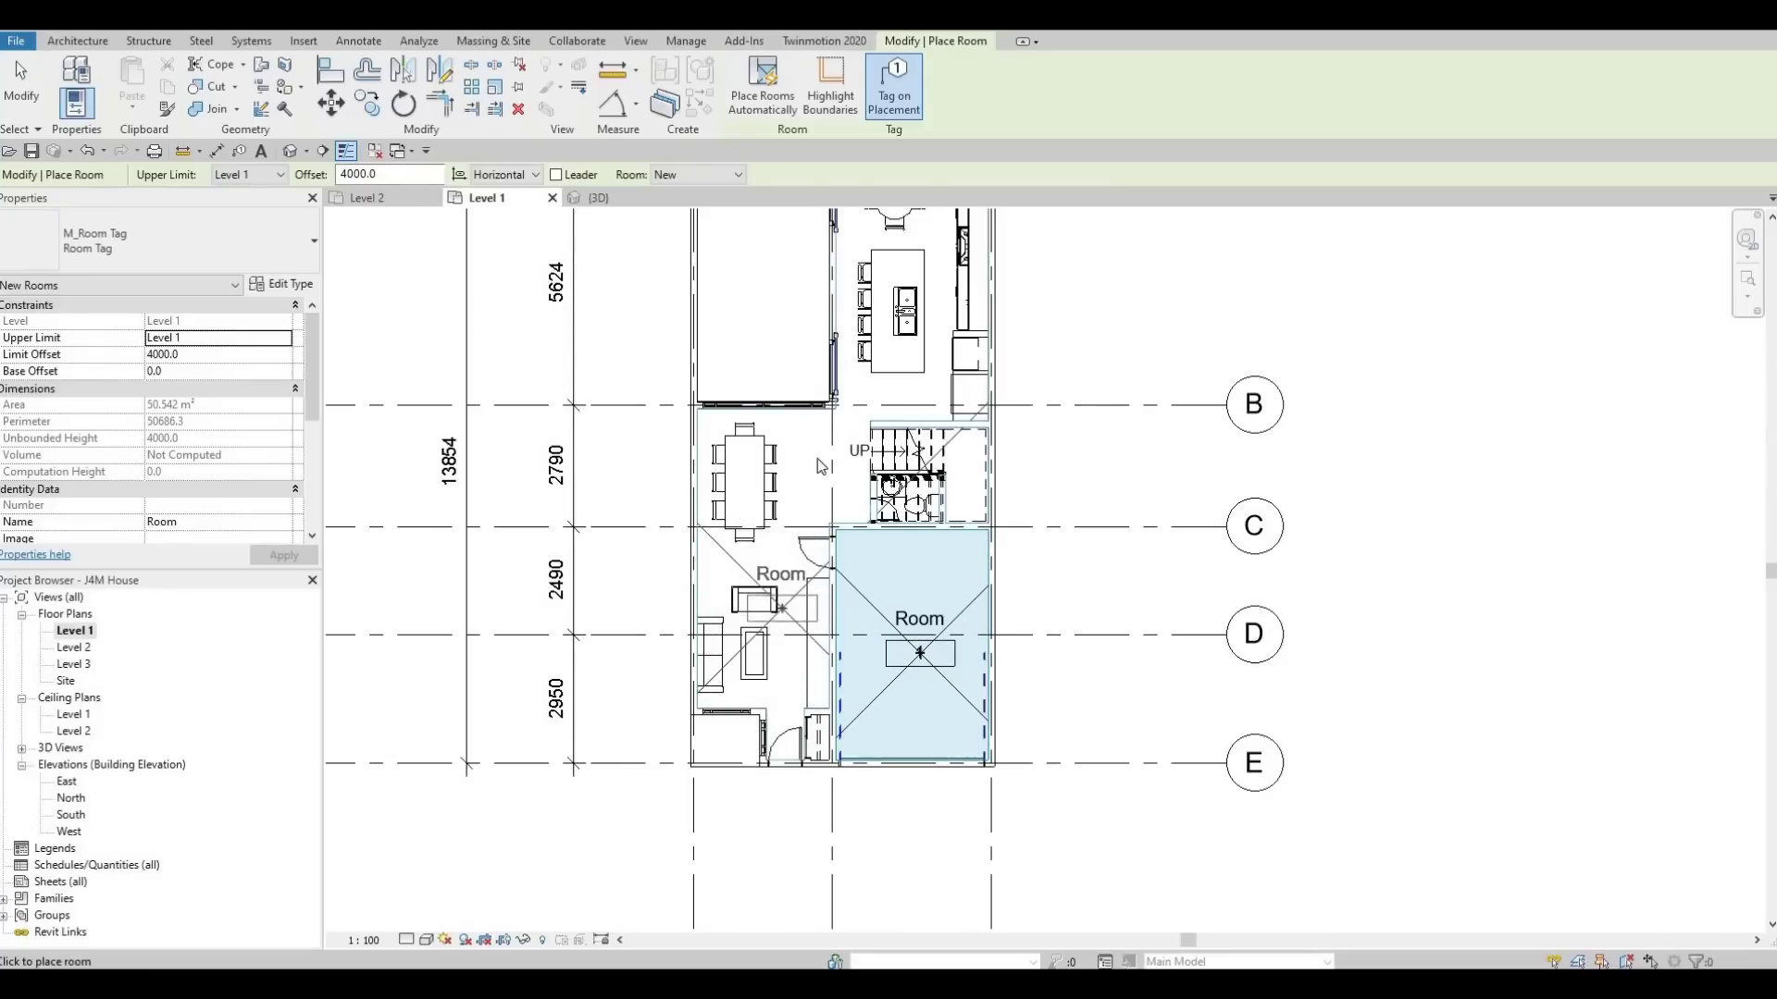
middle_click_drag(864, 228, 845, 324)
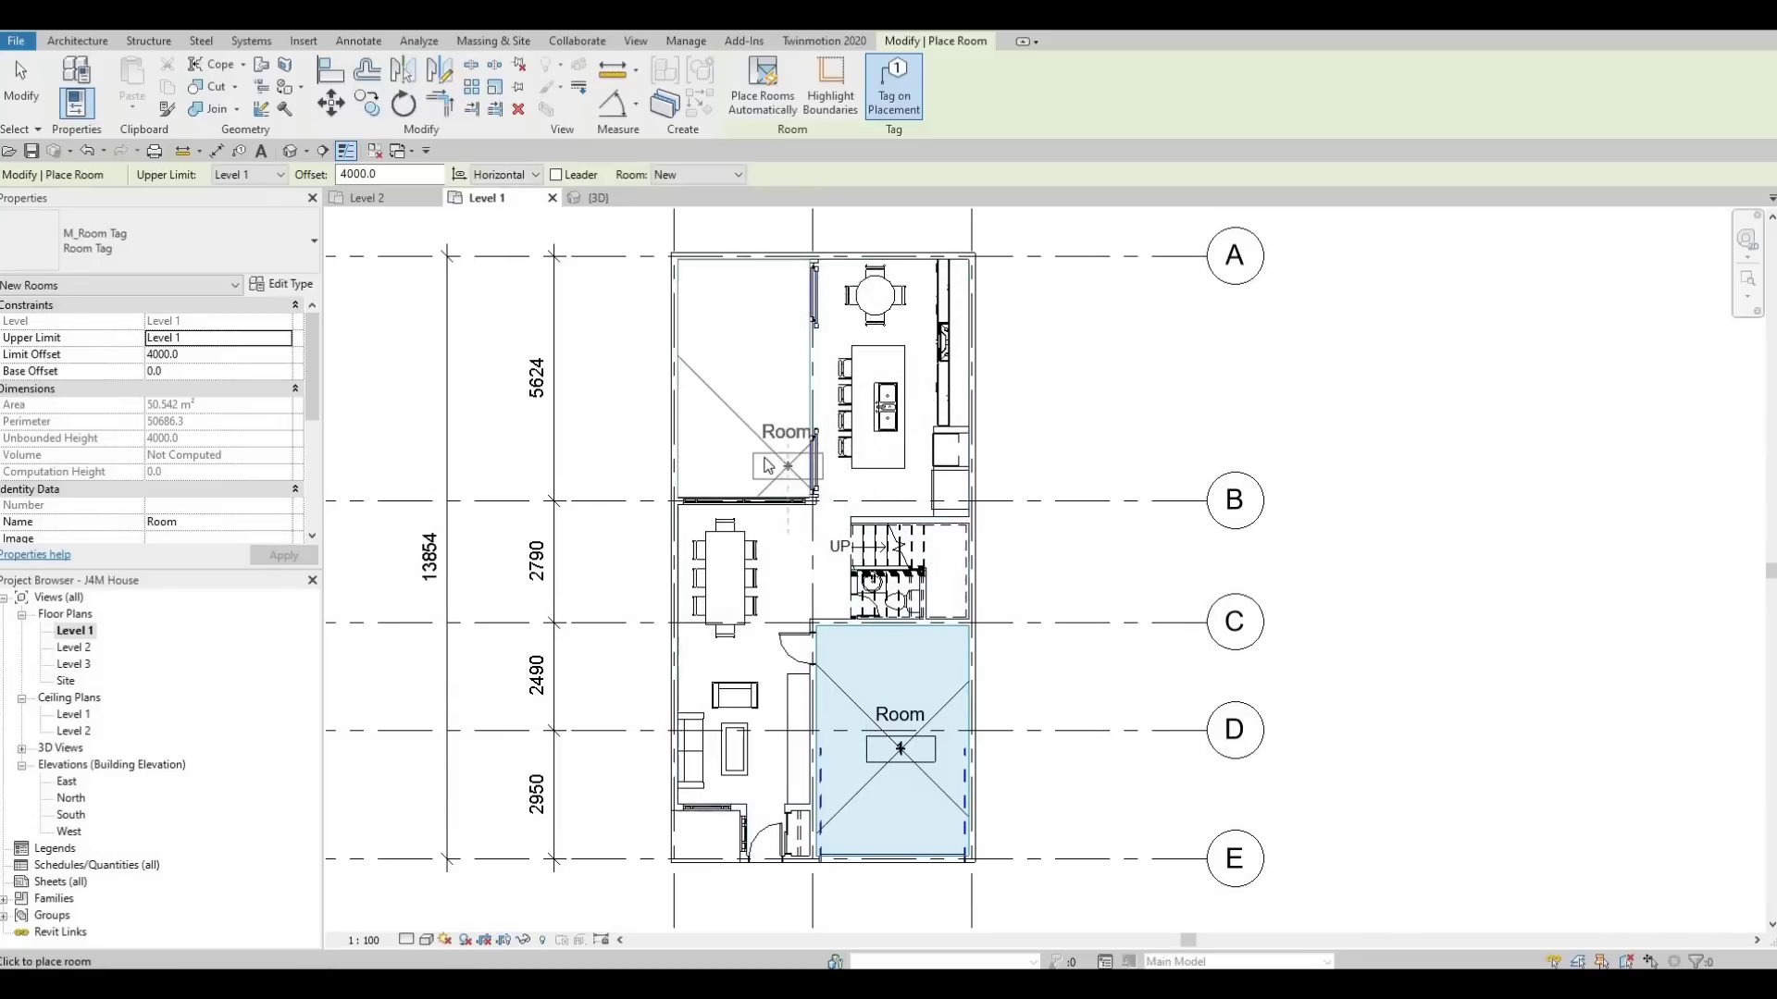
key("Escape")
key("Escape")
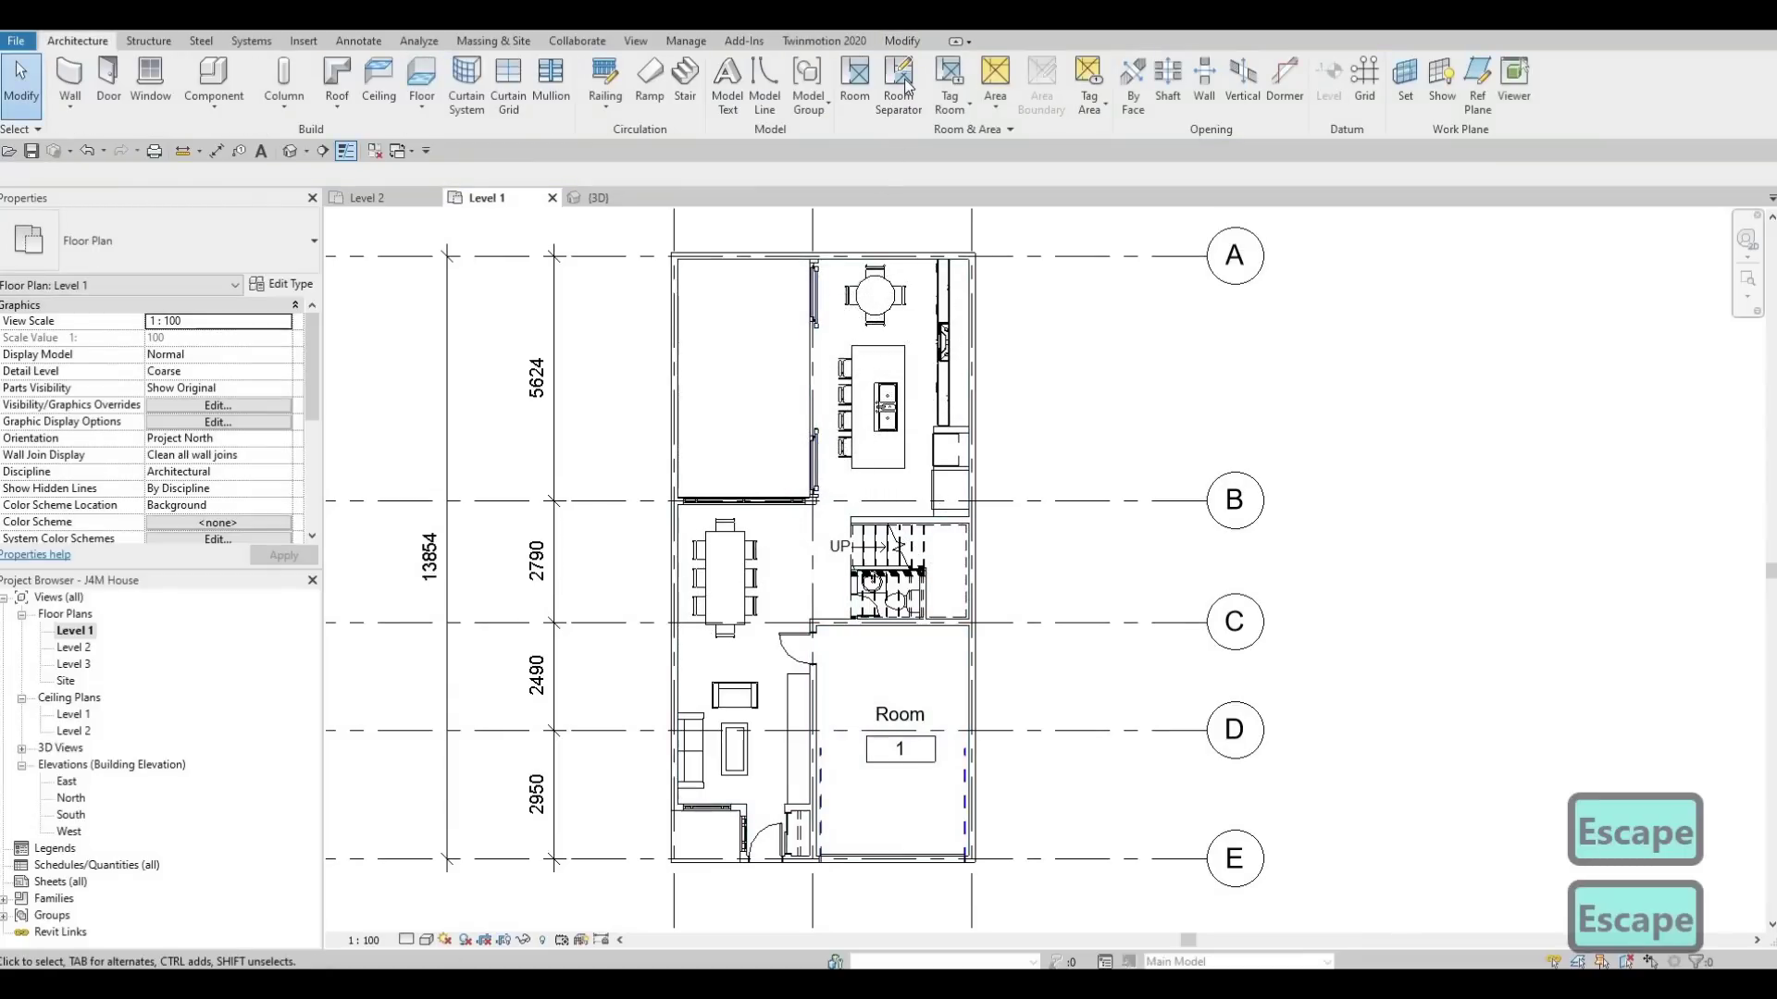
Draw a room separation line about 868 mm long across the opening between the front entry and the living area.
left_click(905, 85)
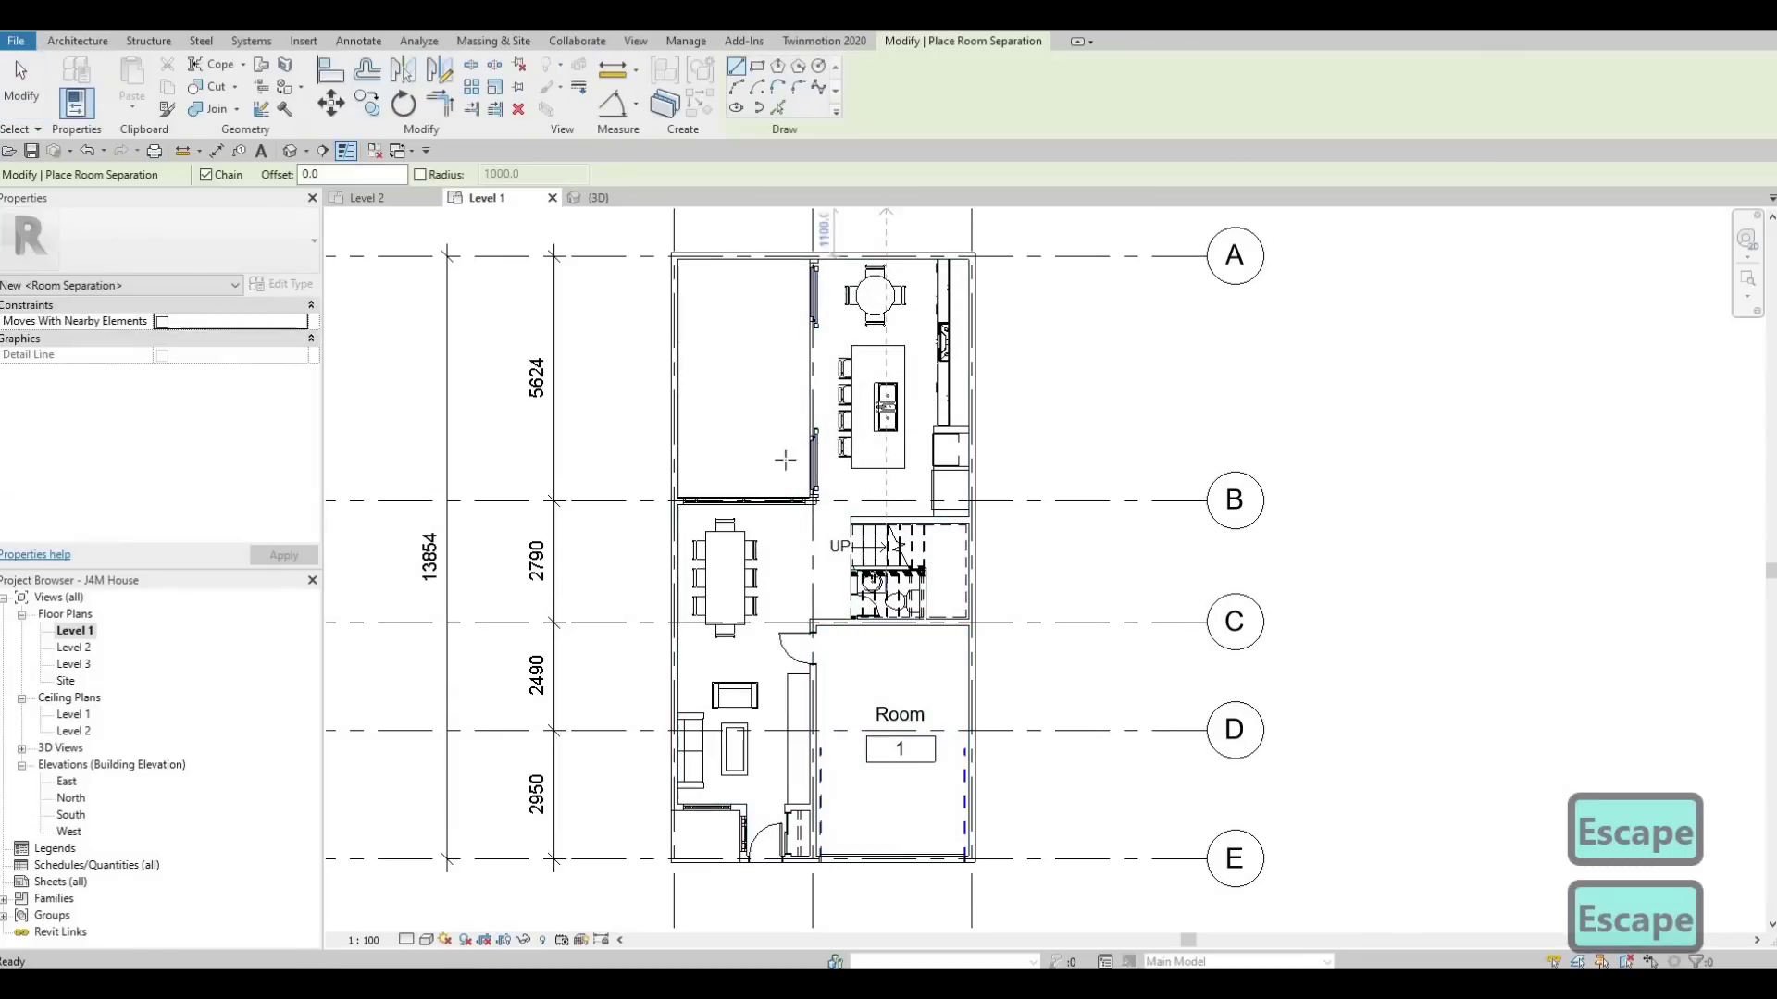
middle_click_drag(768, 797, 785, 619)
scroll(784, 619, "up", 3)
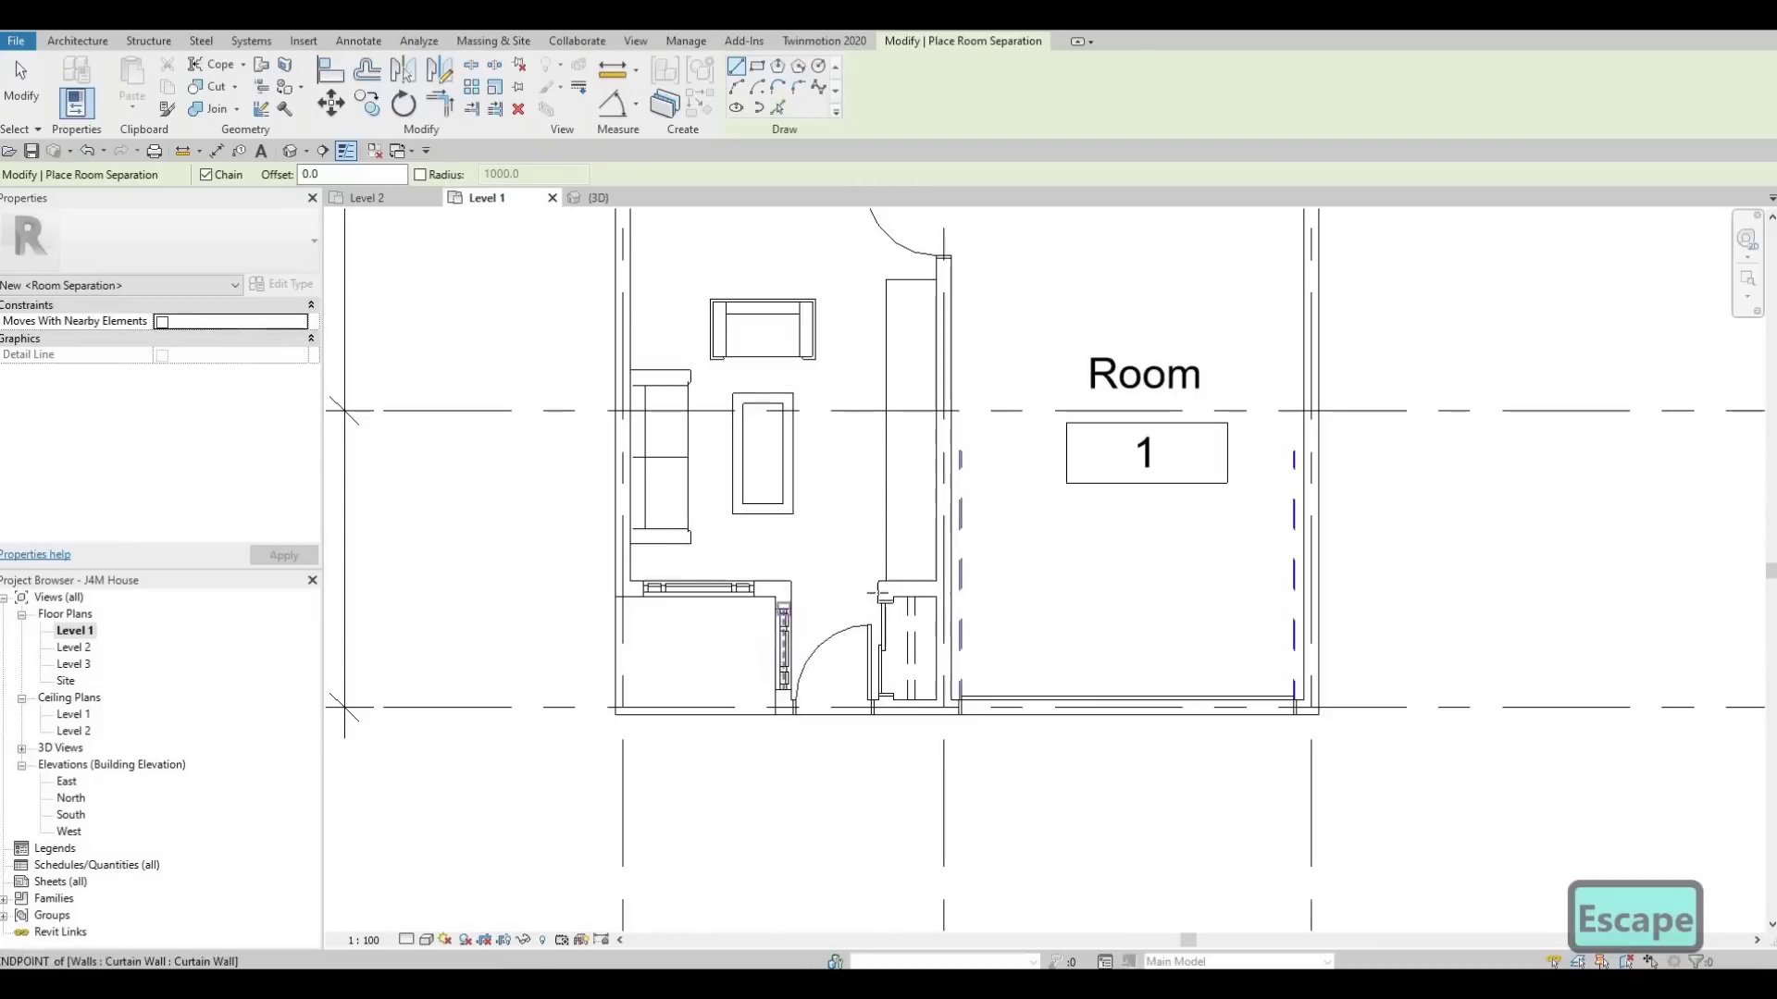
scroll(879, 595, "up", 2)
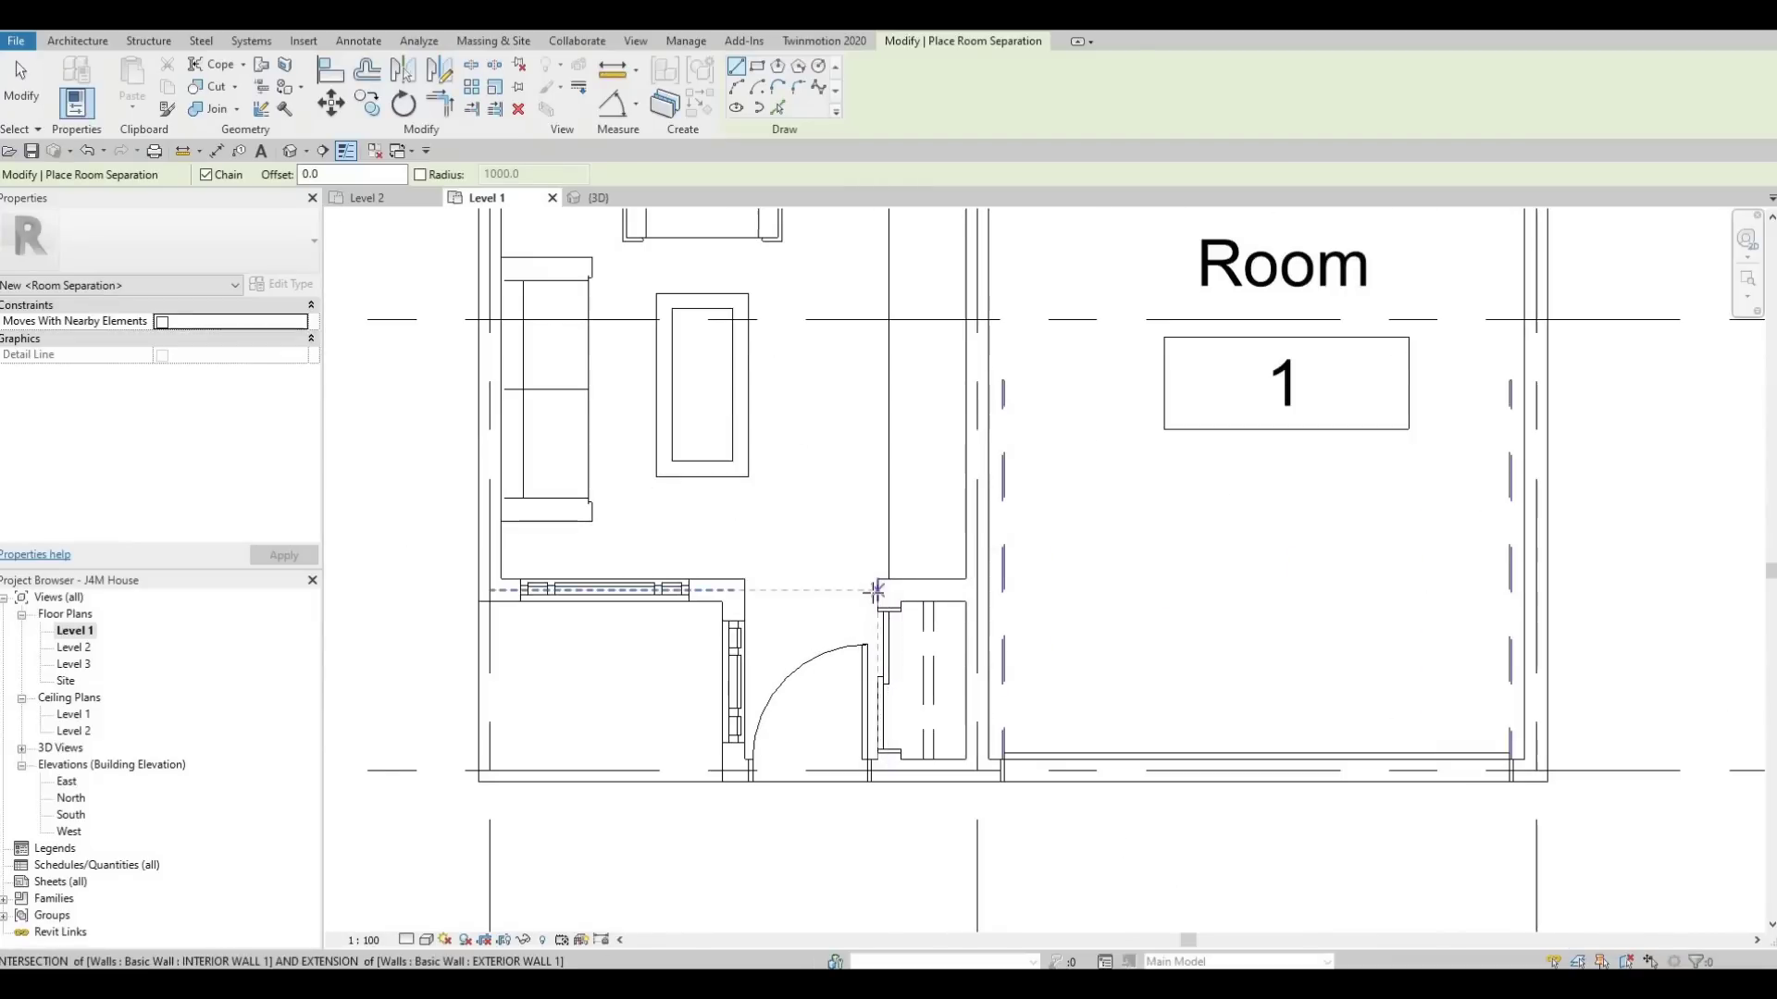
left_click(877, 589)
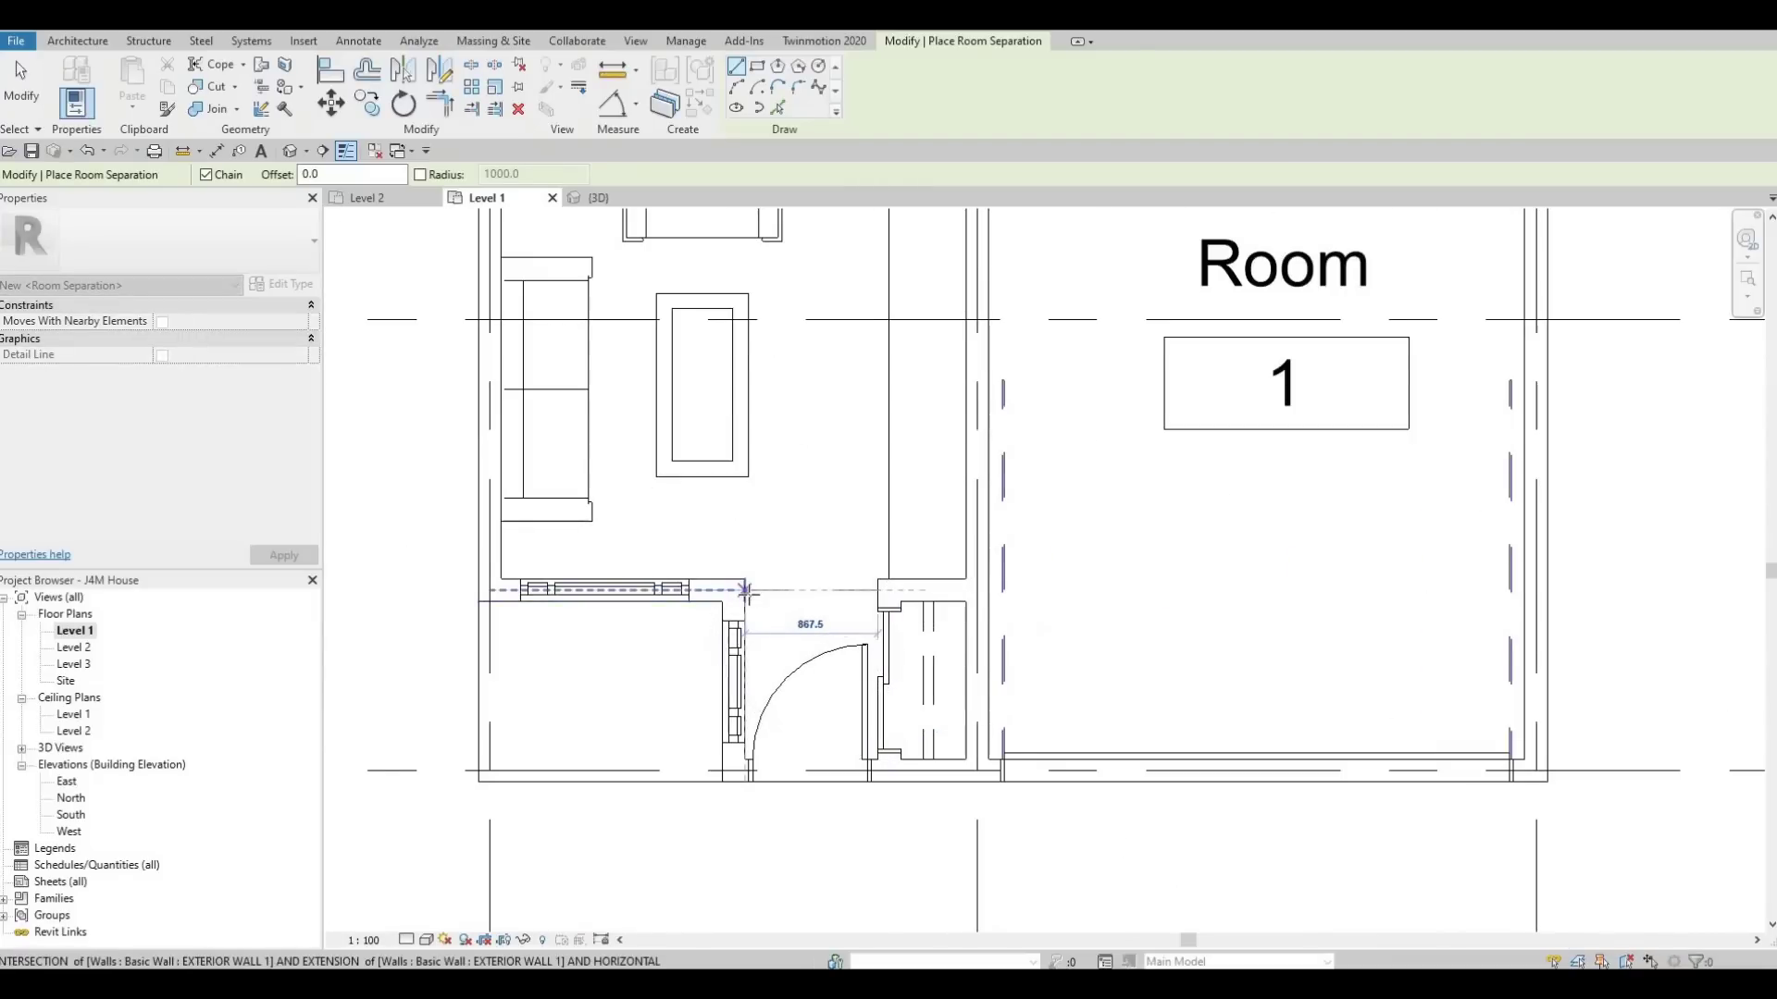
key("Escape")
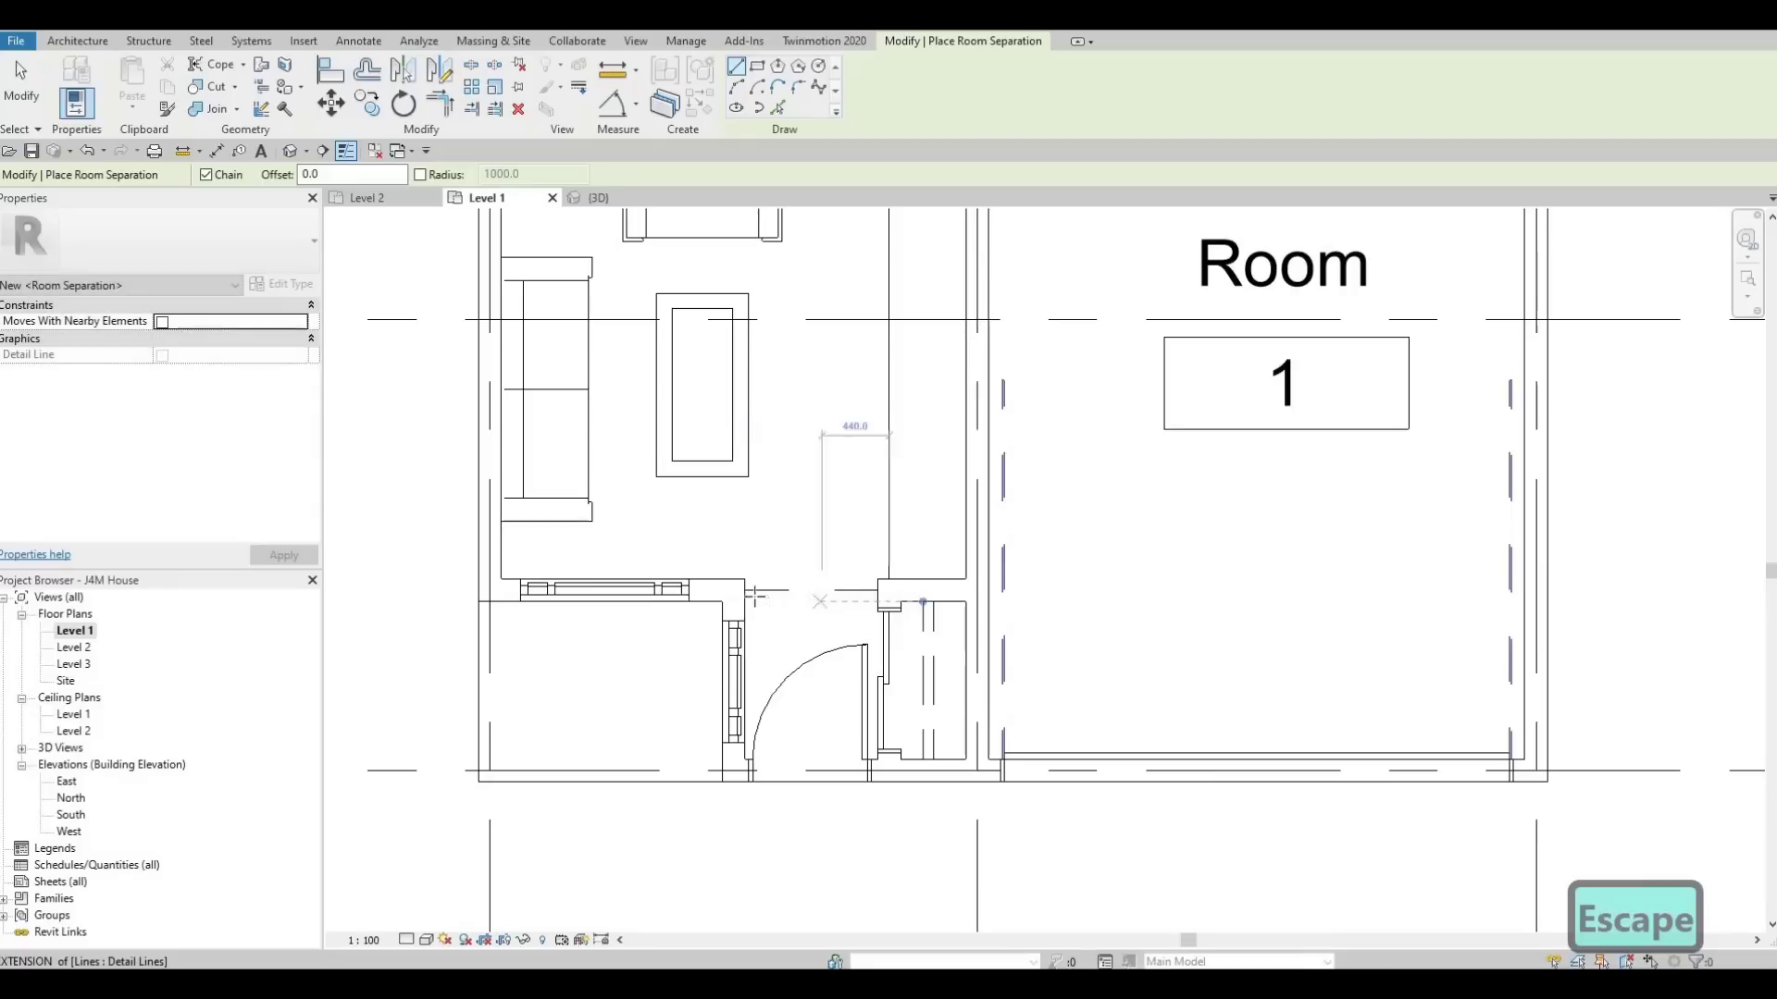
Draw a horizontal room separation line about 3035 mm long from the garage wall to the exterior wall, between the living and dining areas.
scroll(805, 500, "down", 2)
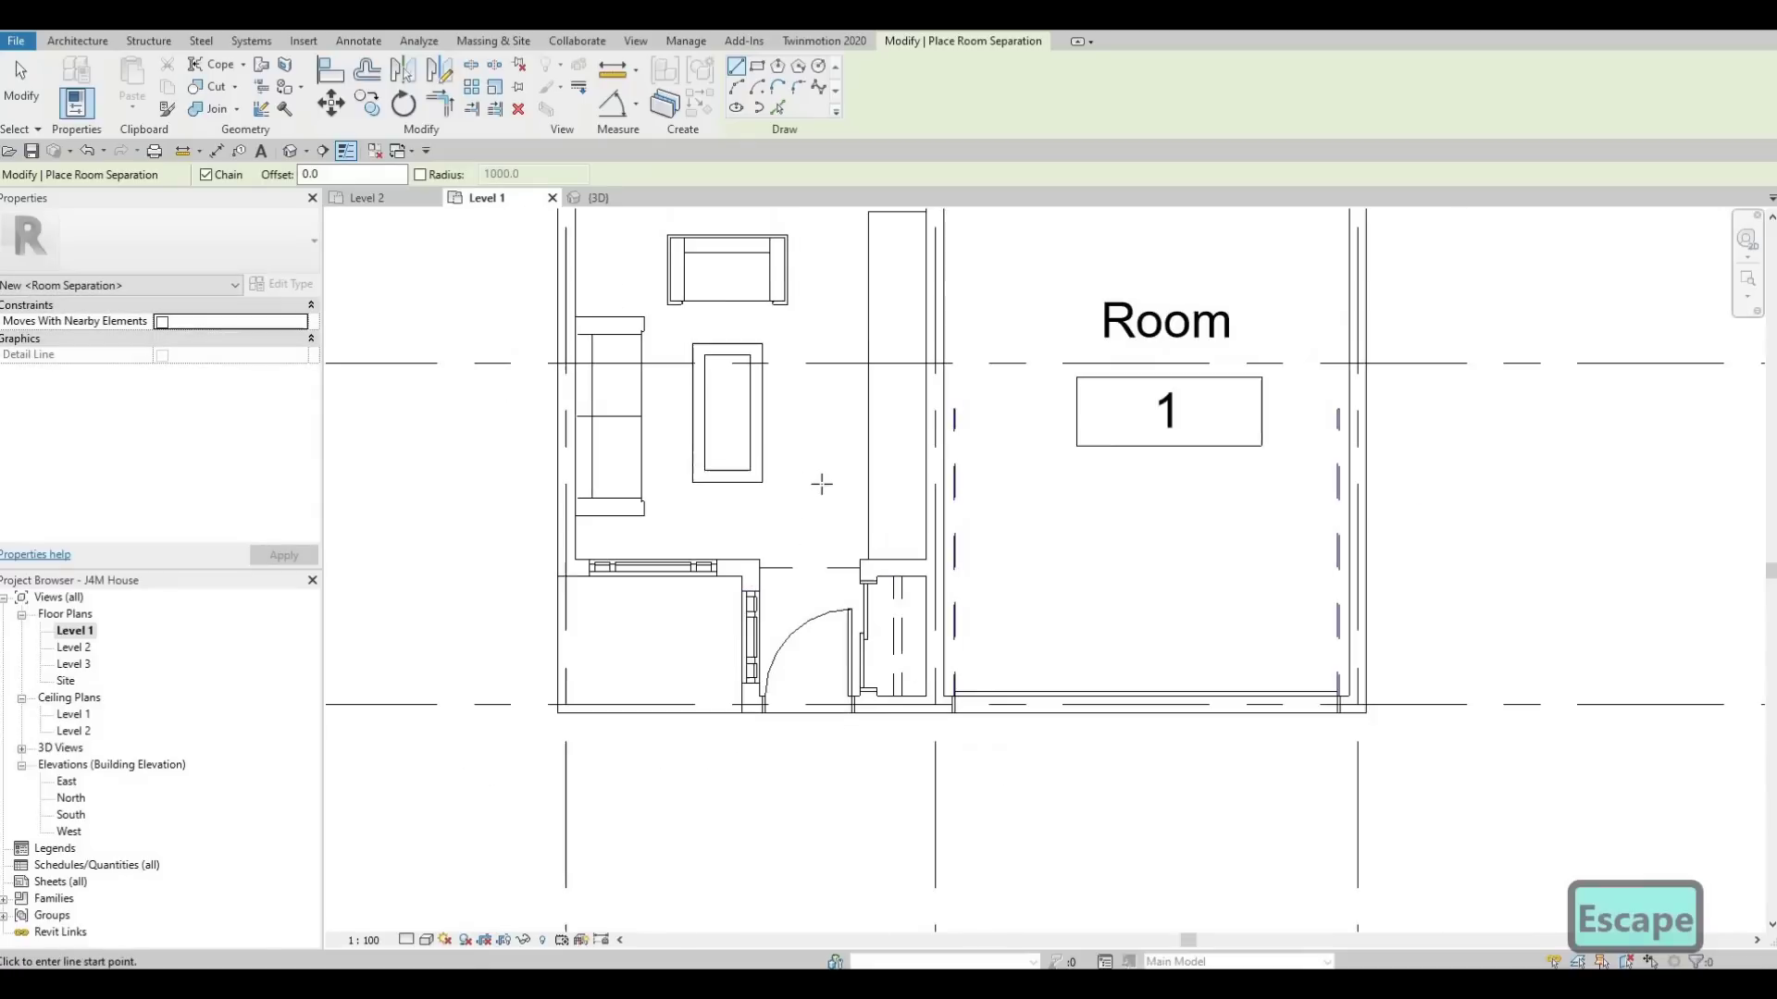
middle_click_drag(821, 484, 832, 677)
middle_click_drag(884, 408, 921, 564)
left_click(933, 503)
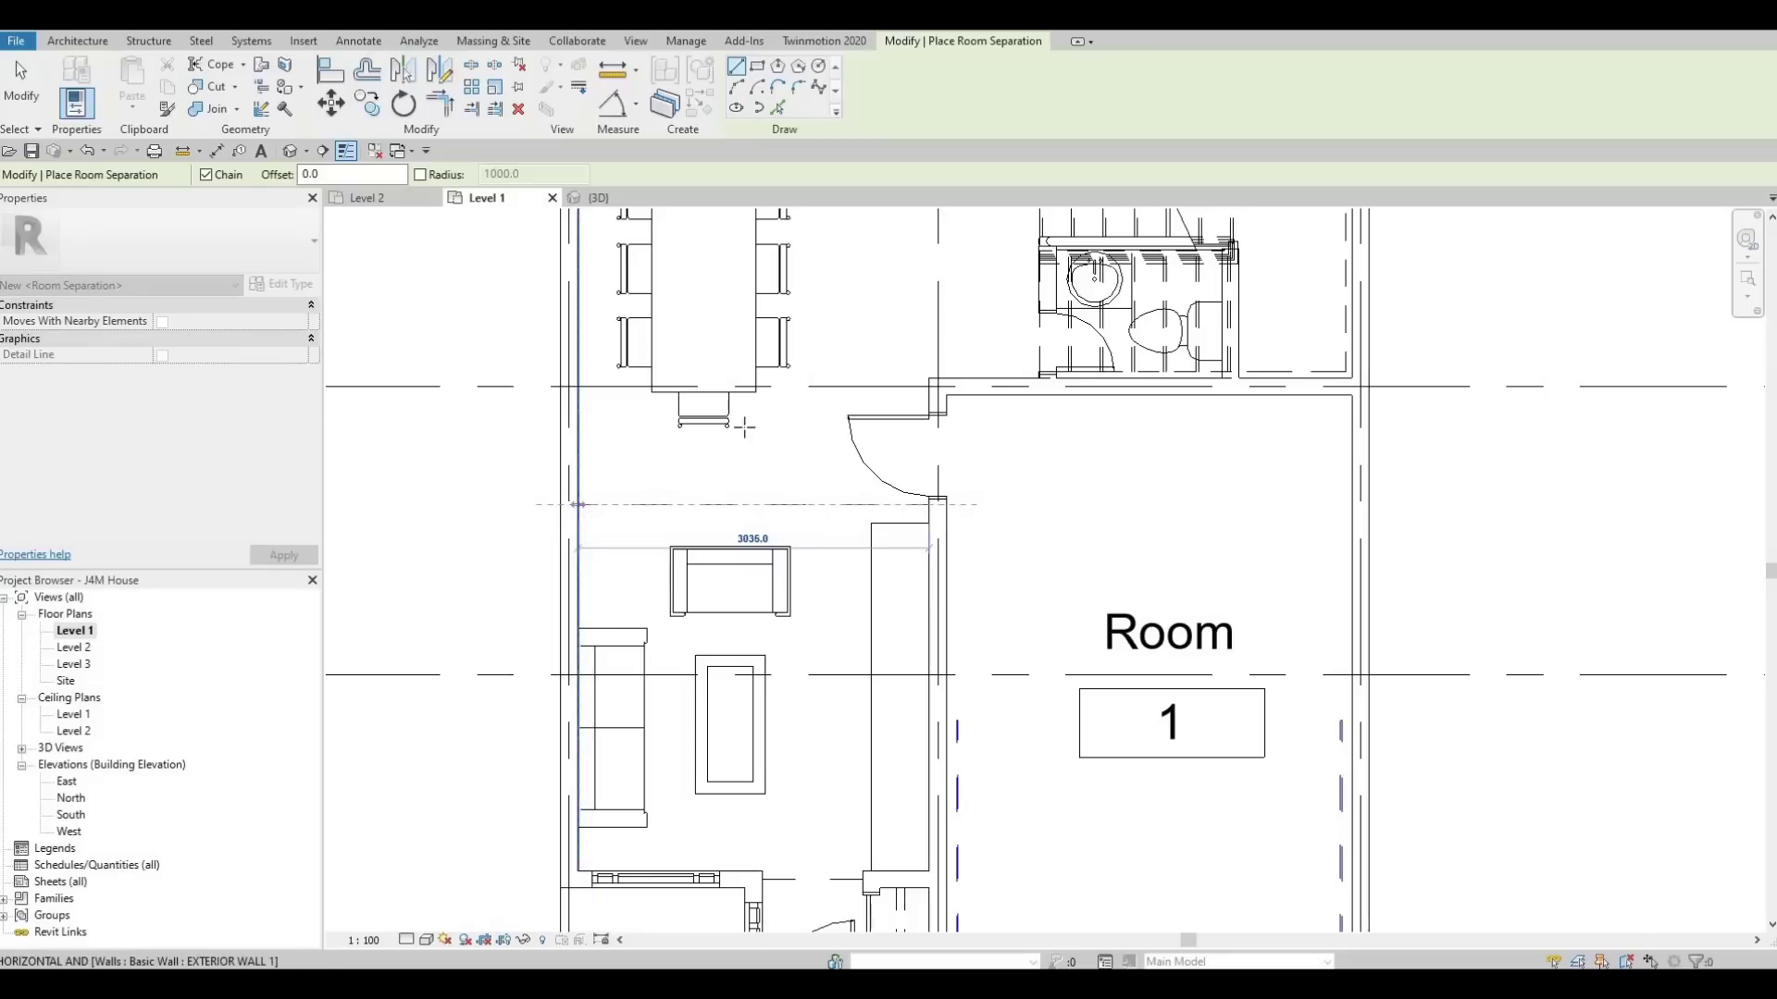
key("Escape")
Draw a room separation line about 2.7 m long from the wall corner at grid B down to the interior wall at grid C, beside the dining area.
scroll(814, 503, "down", 4)
scroll(866, 369, "up", 3)
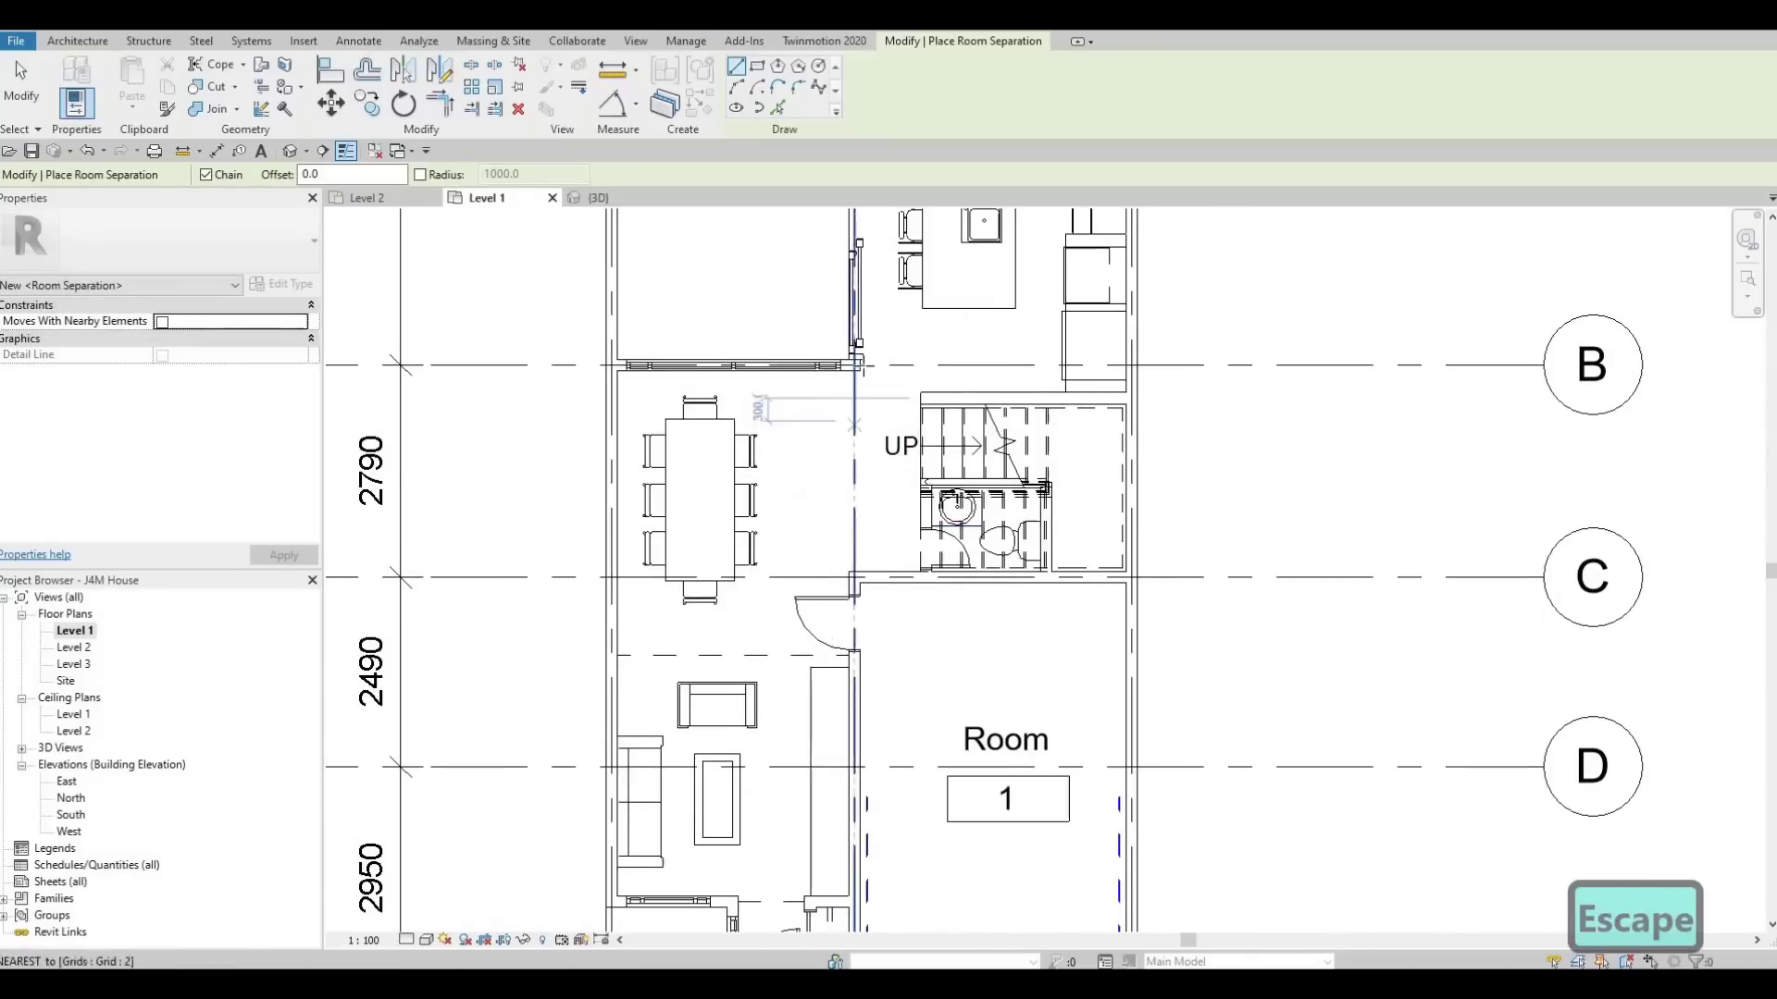
left_click(858, 365)
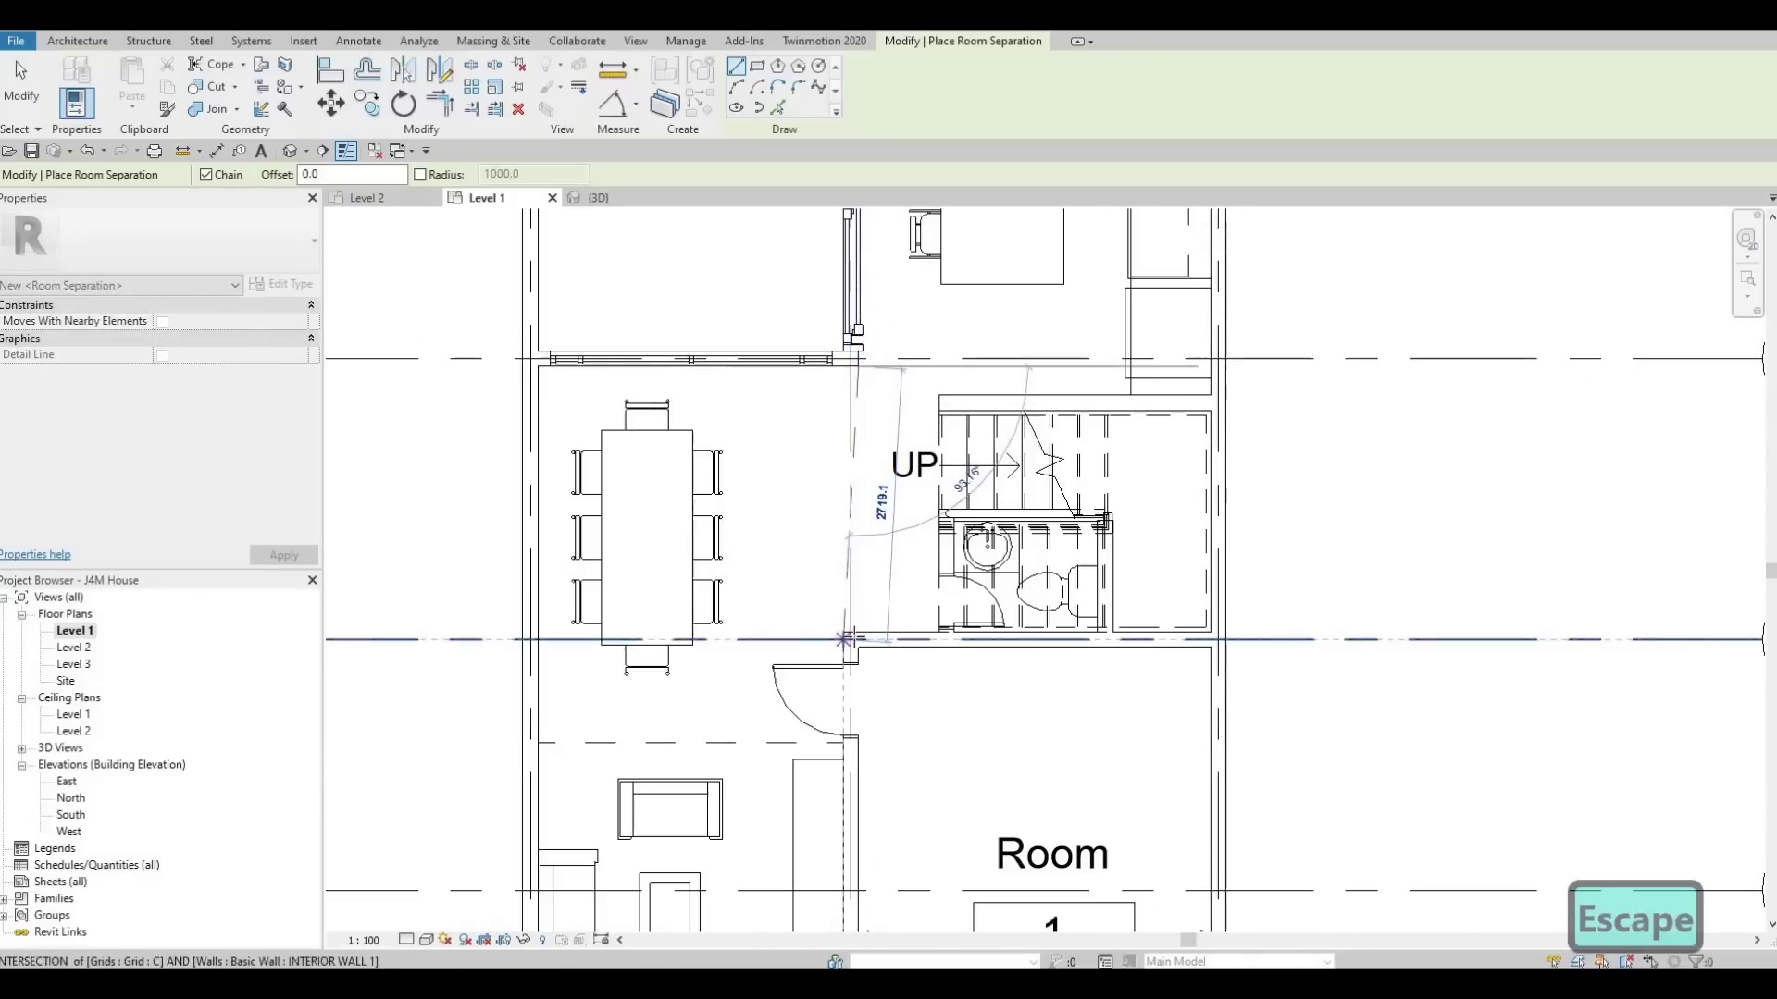
key("Escape")
Draw a diagonal room separation line about 910 mm long from the wall corner at grid B to the end of the stair's upper wall.
middle_click_drag(855, 632, 817, 746)
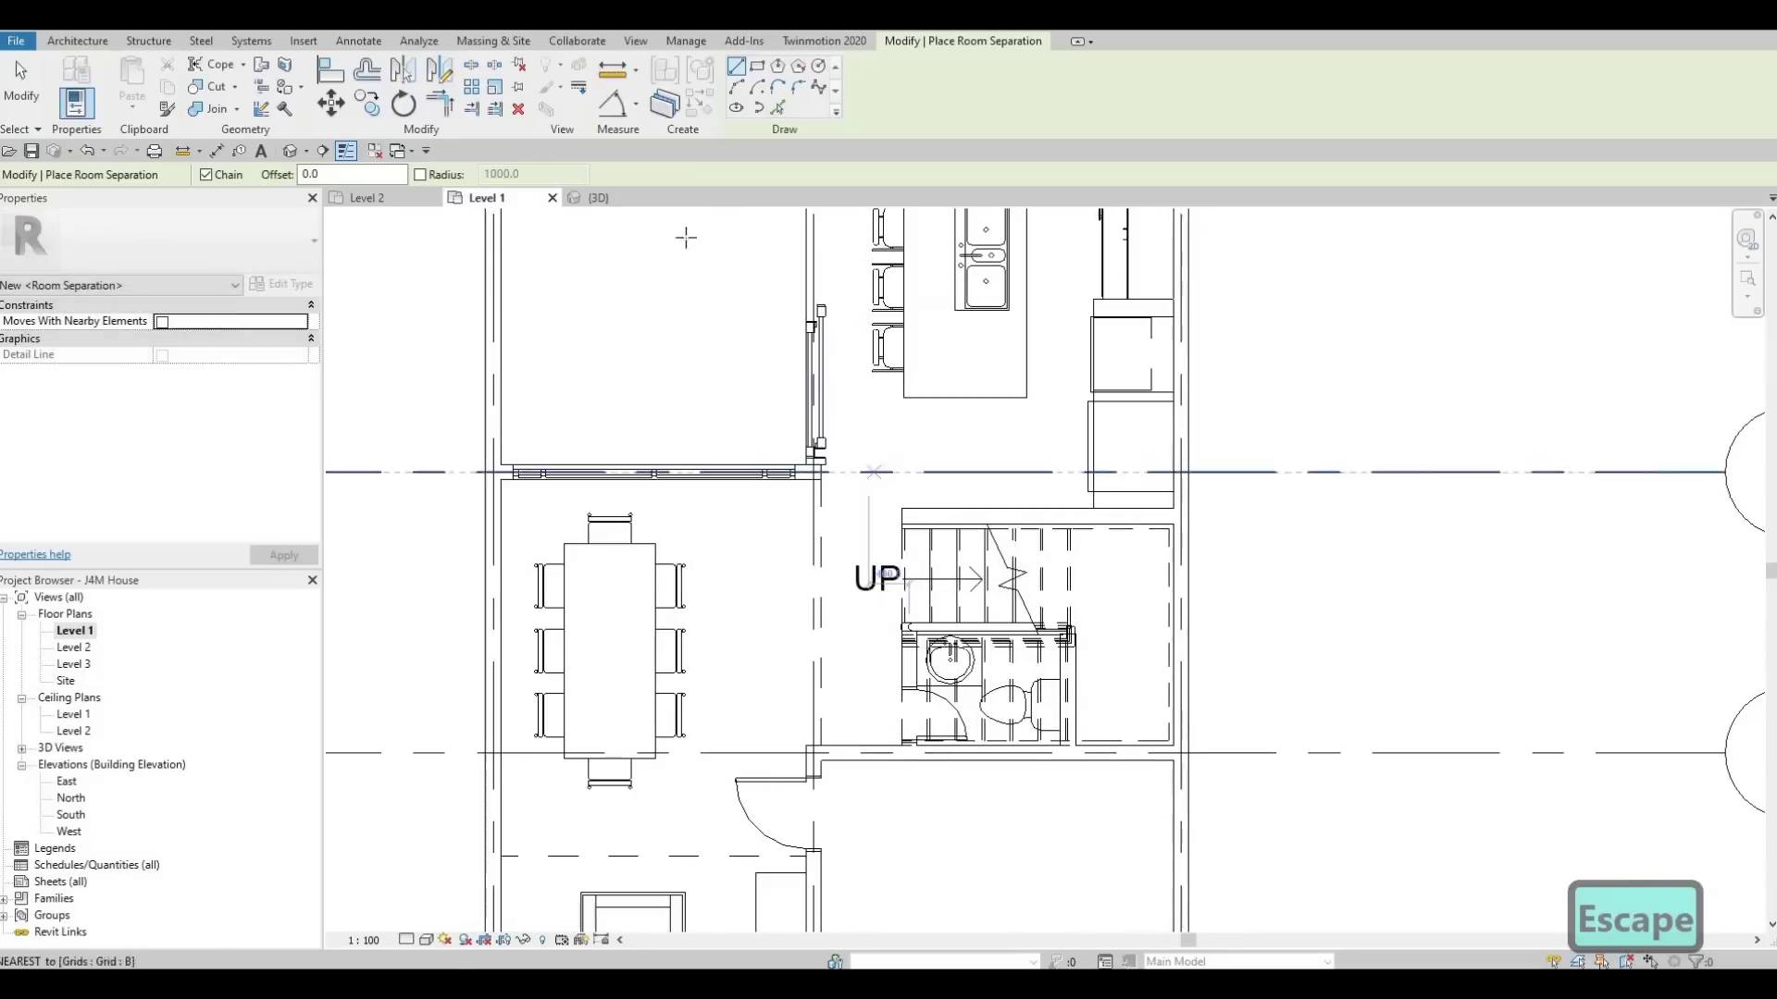
scroll(845, 494, "up", 3)
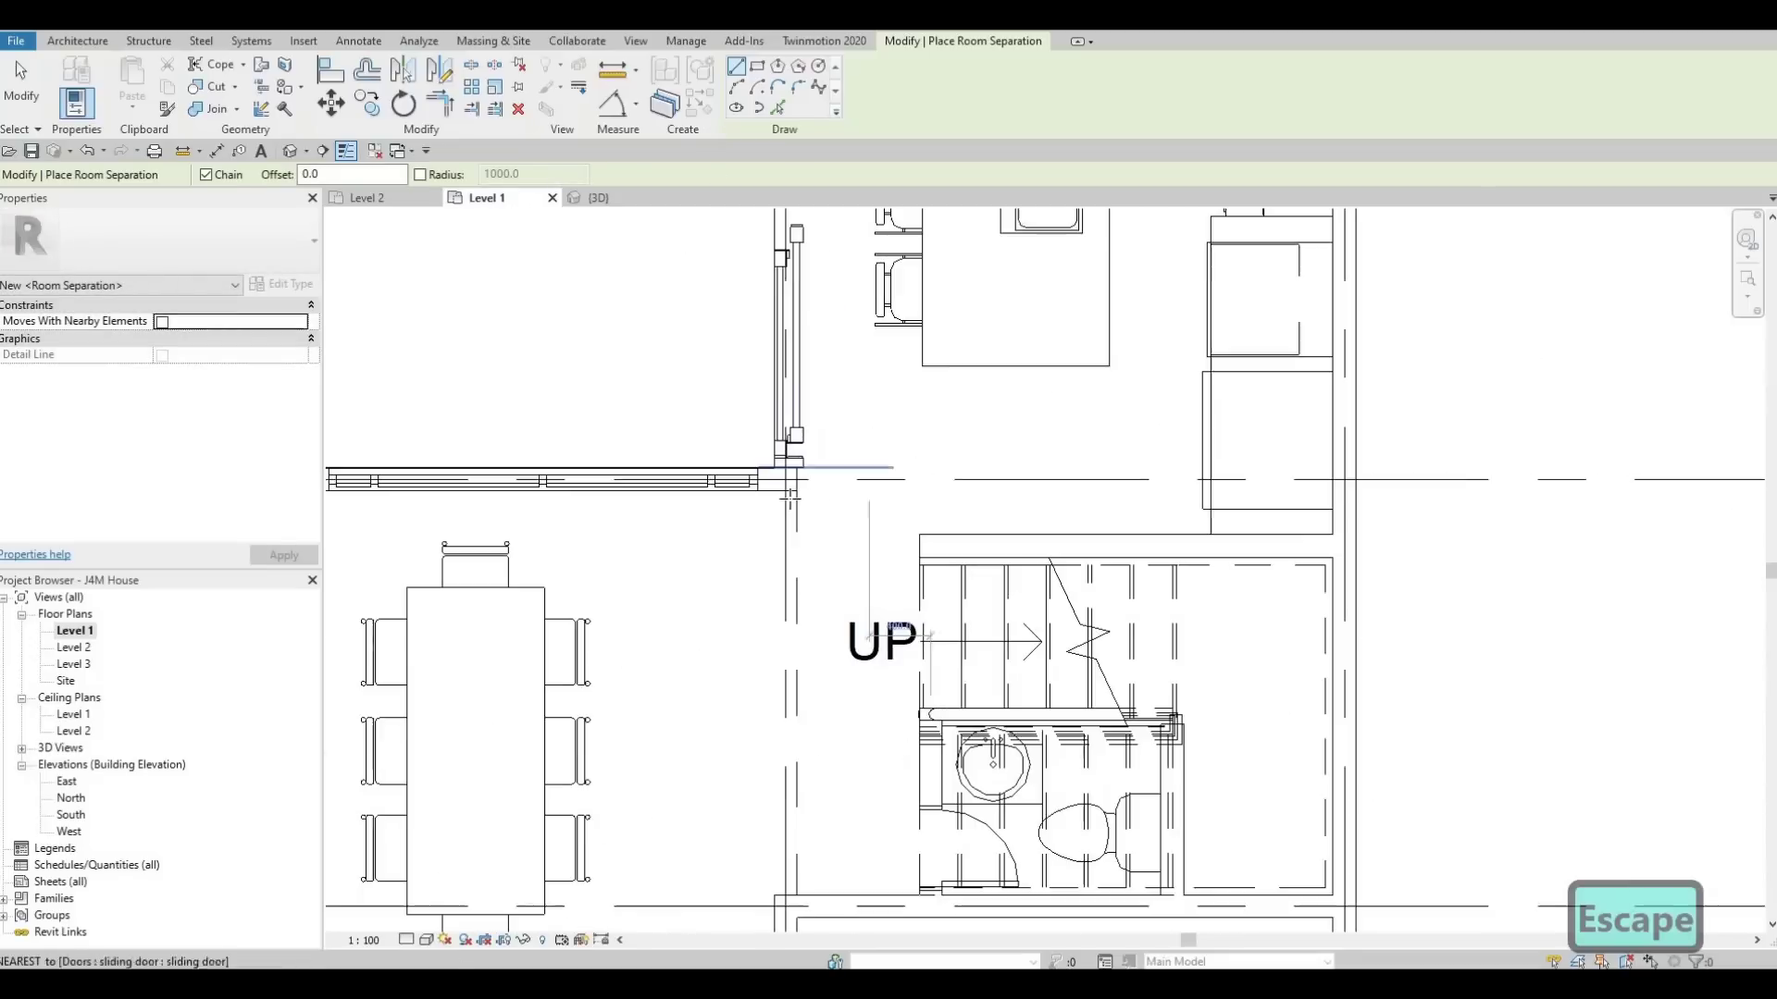
left_click(786, 479)
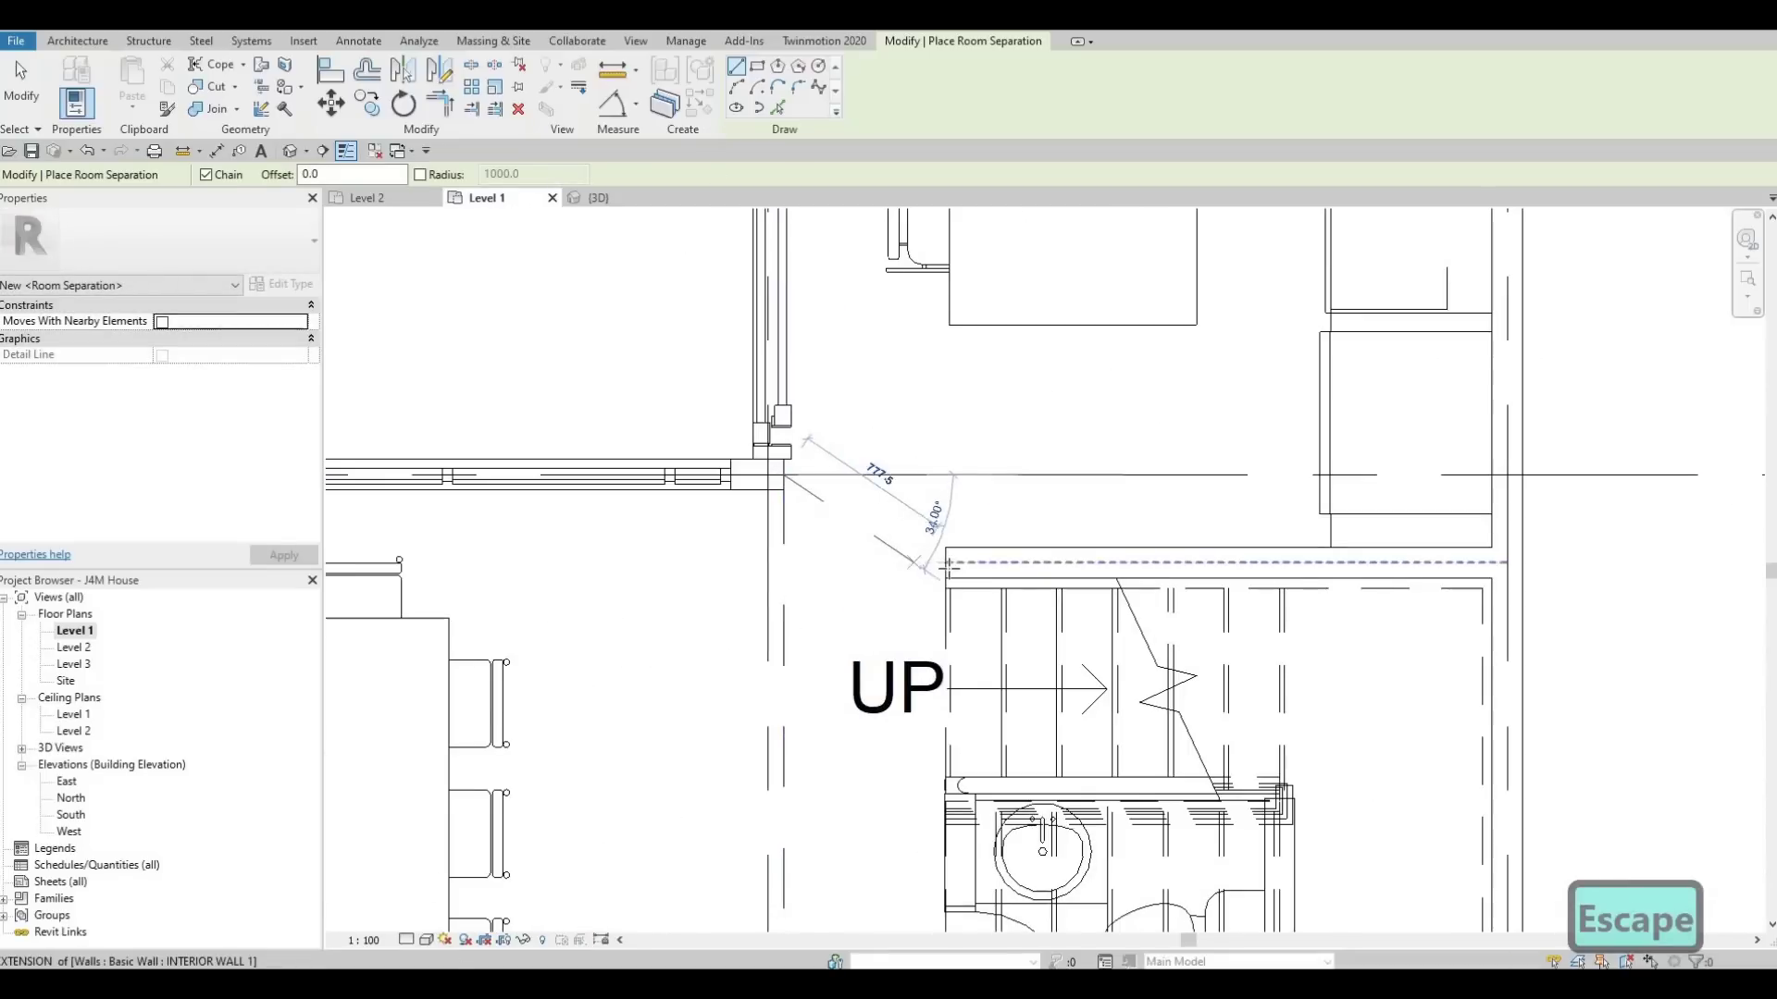
scroll(903, 488, "down", 2)
scroll(910, 578, "down", 1)
middle_click_drag(910, 578, 893, 449)
scroll(893, 449, "down", 2)
scroll(939, 547, "up", 3)
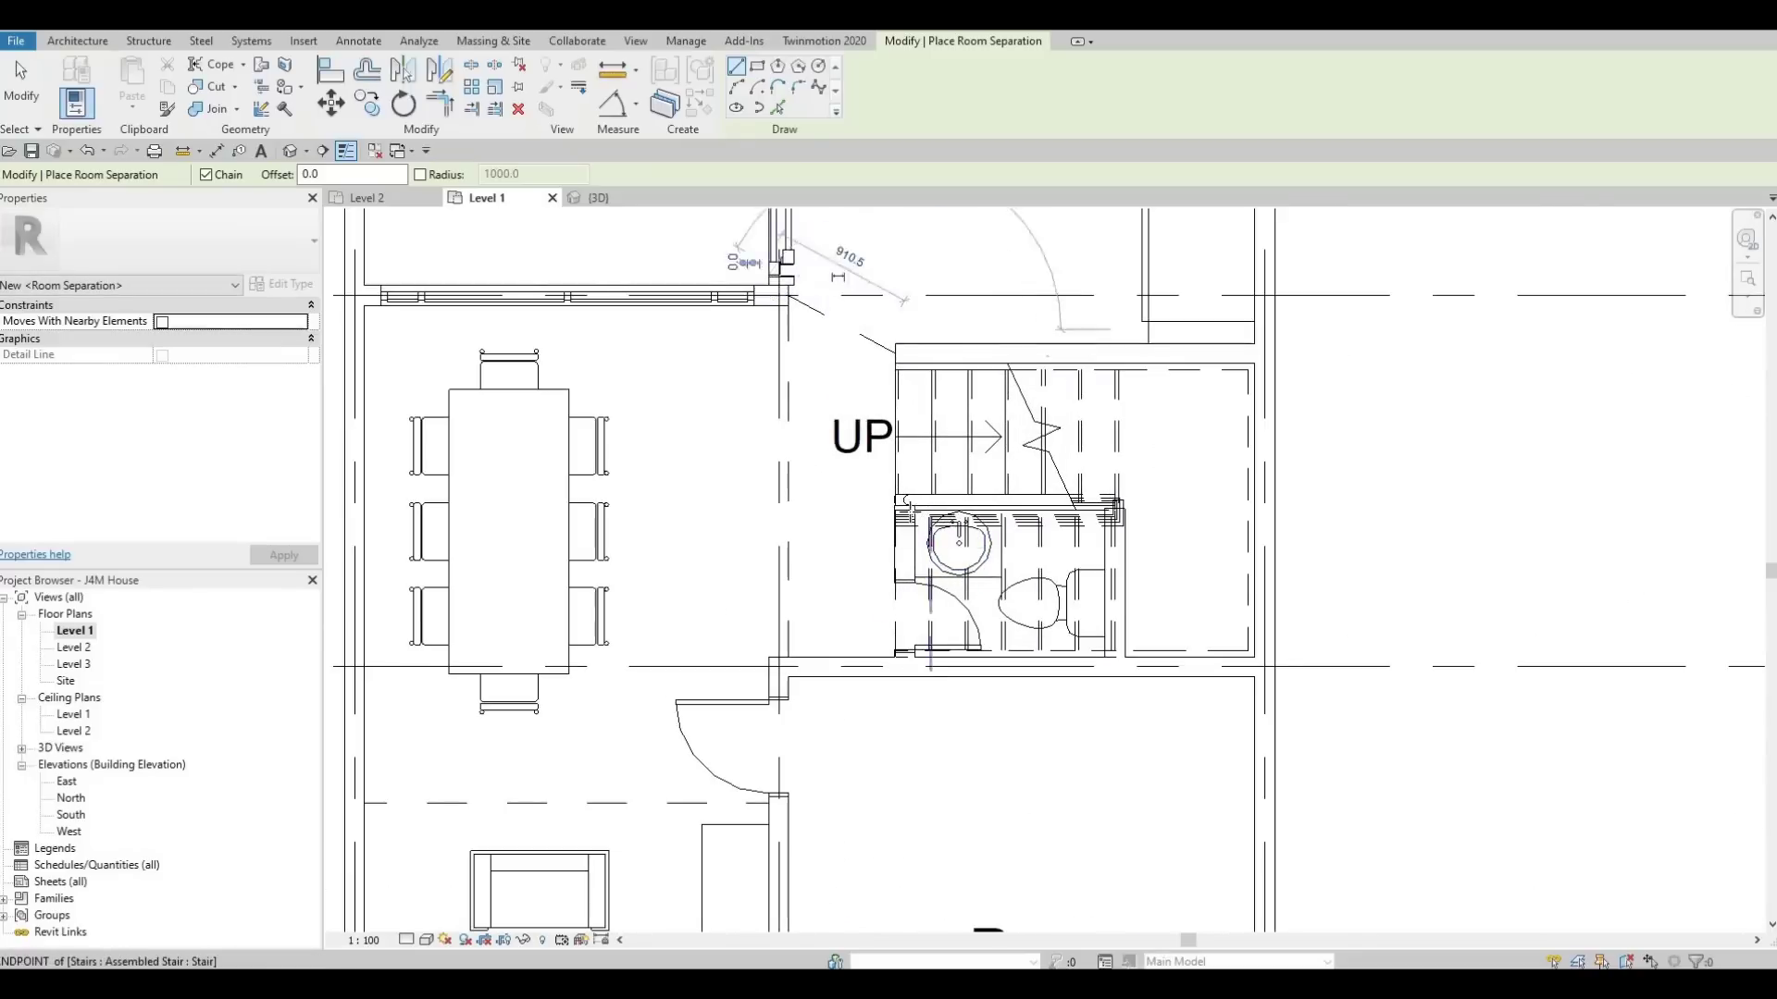
scroll(941, 514, "up", 1)
left_click(907, 509)
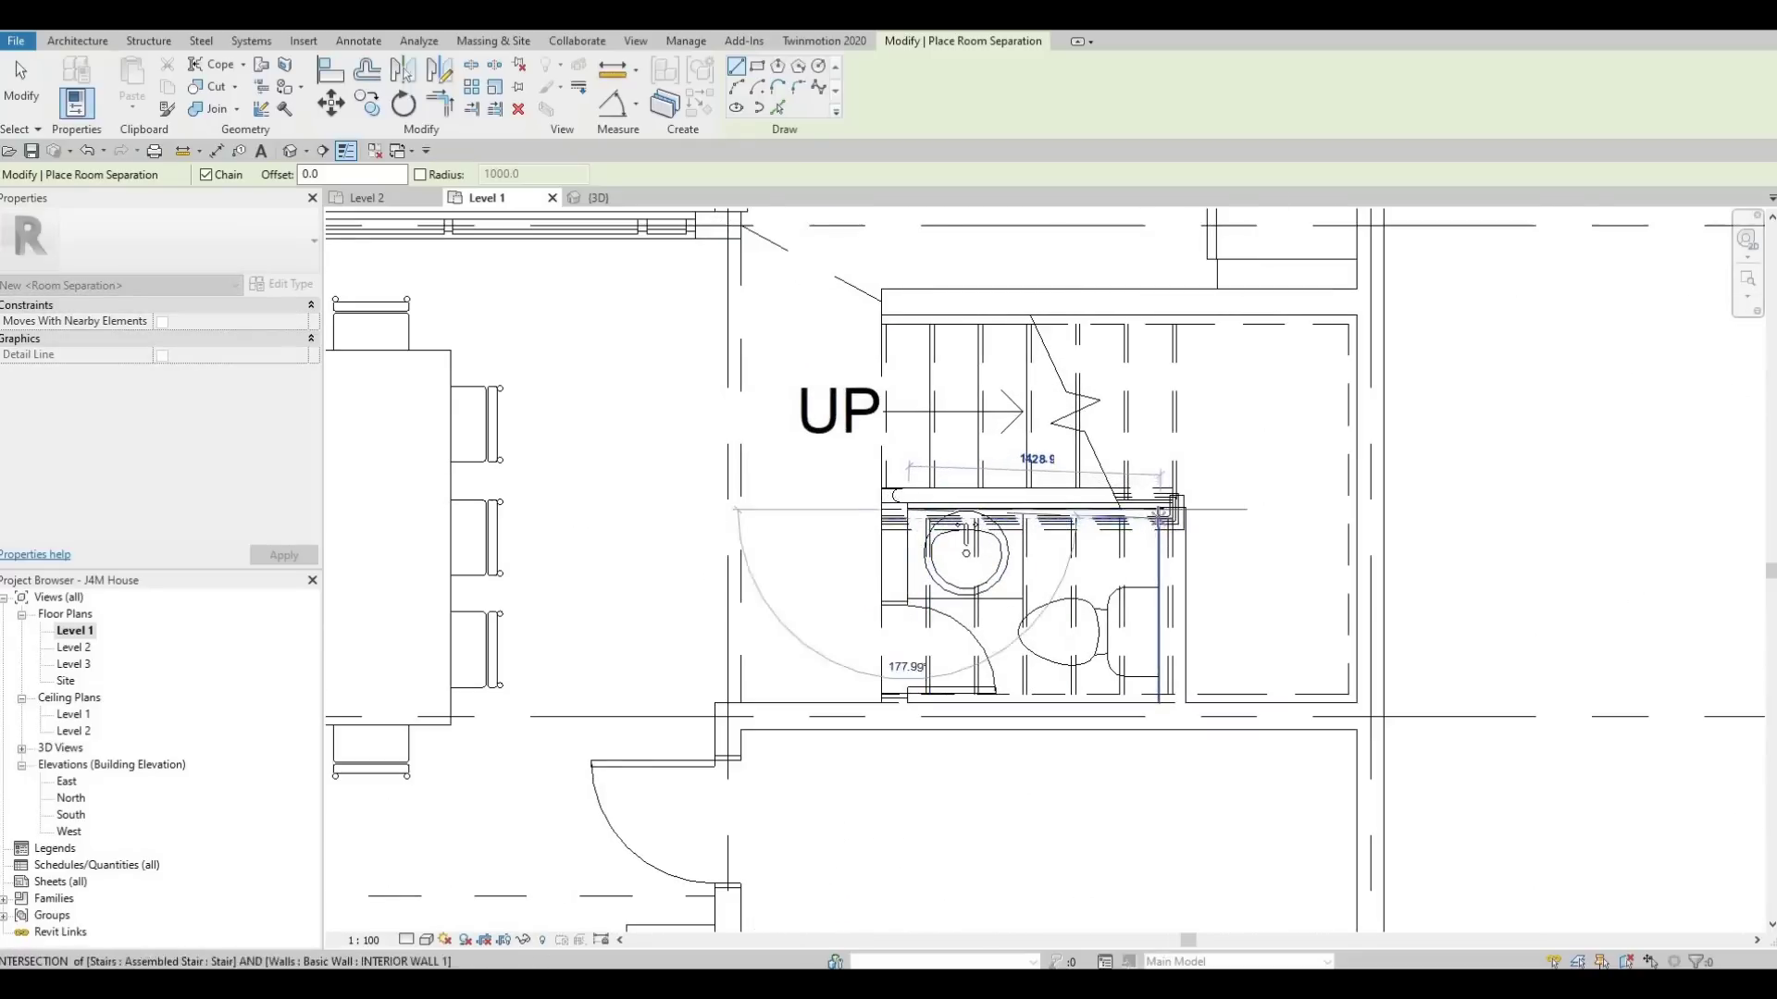
key("Escape")
key("Escape")
scroll(971, 497, "down", 1)
scroll(972, 497, "down", 1)
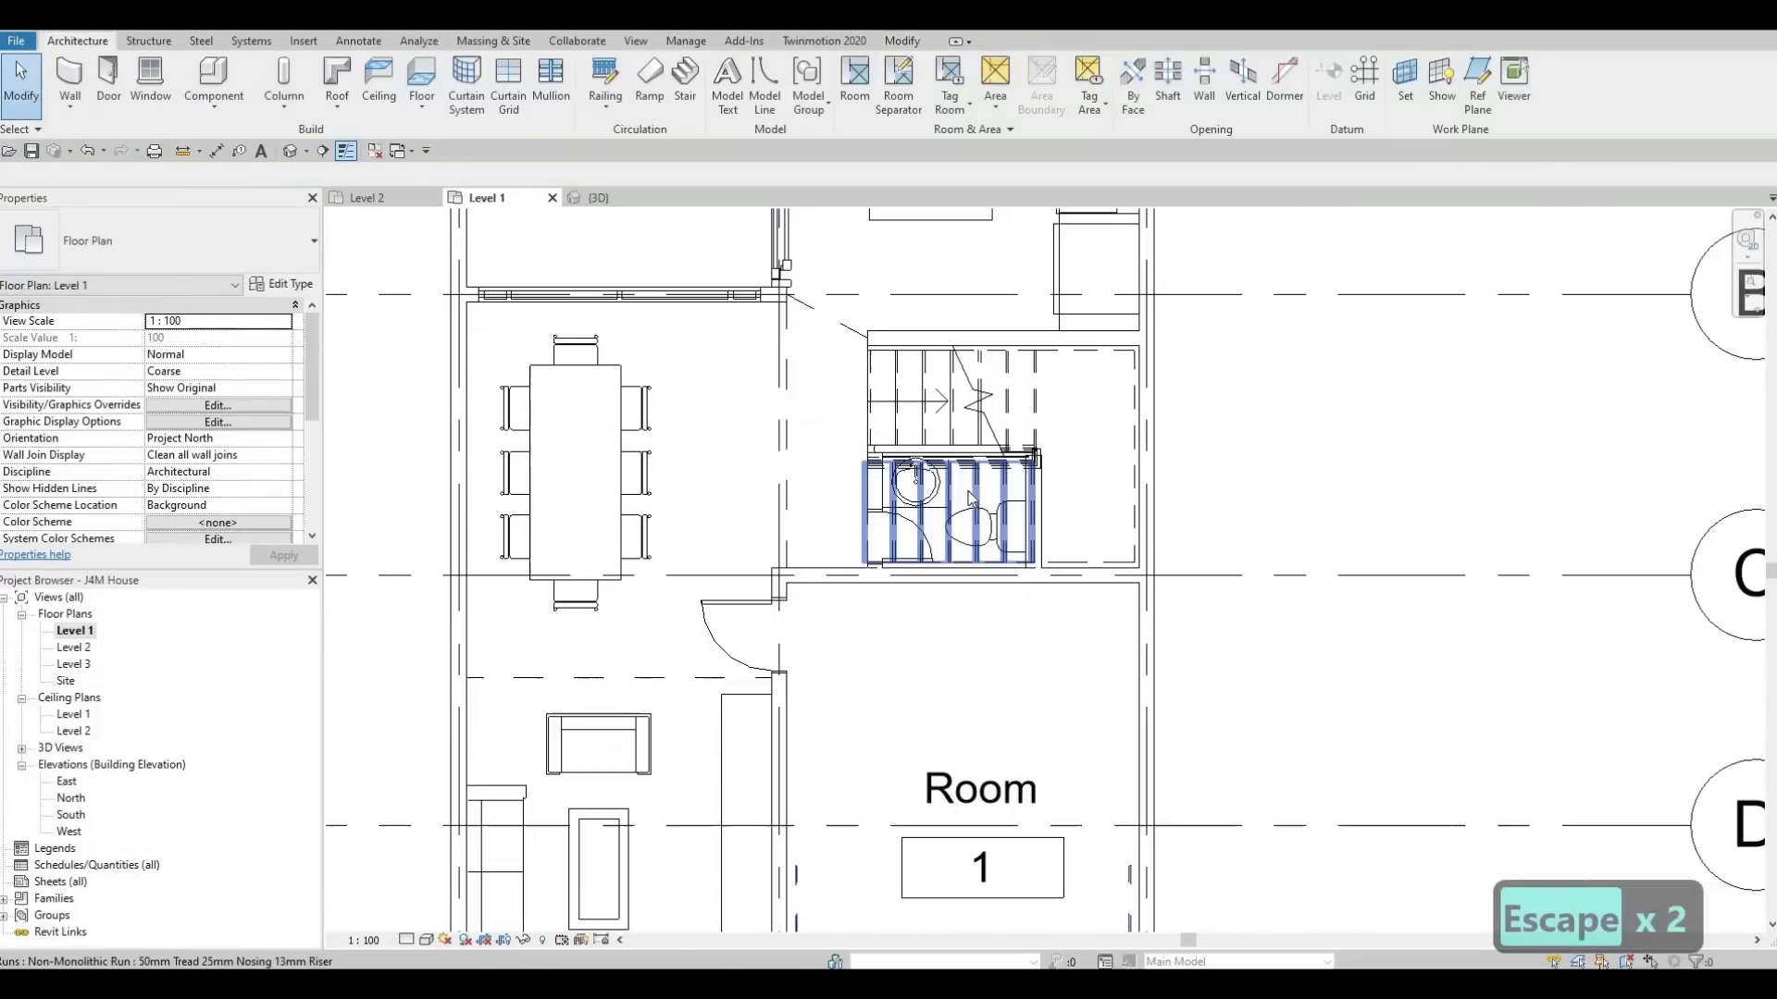
left_click(971, 497)
right_click(970, 492)
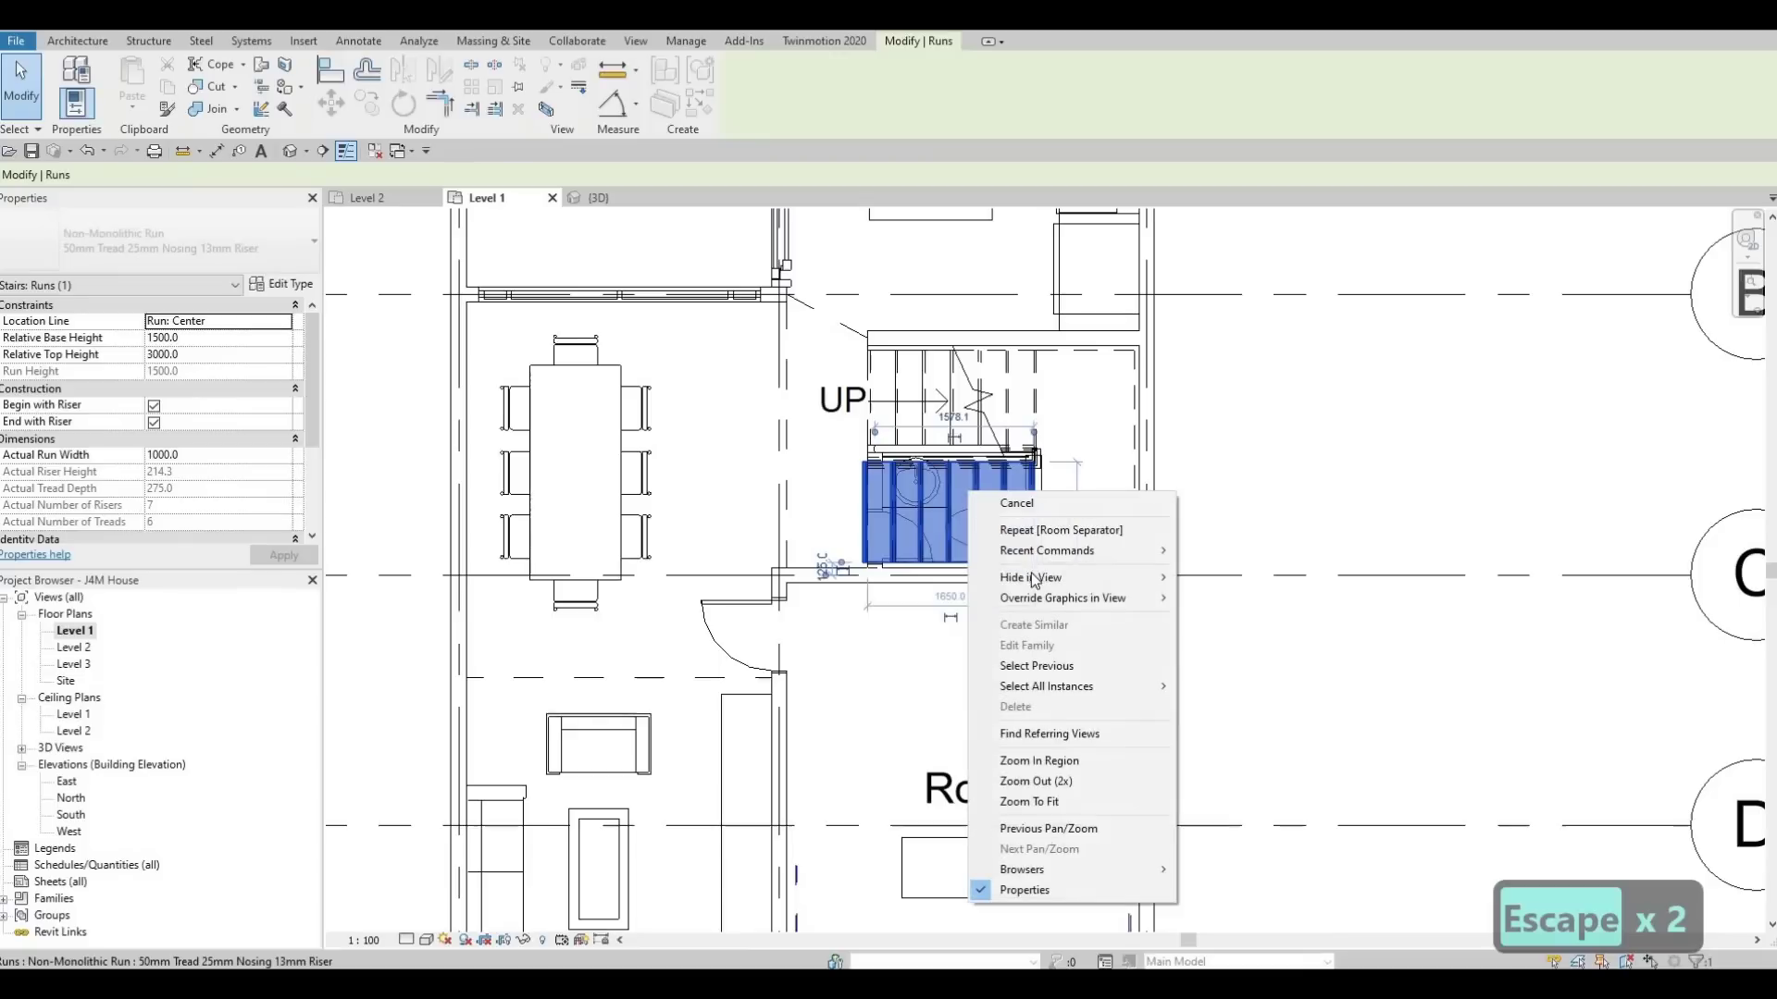
mouse_move(1156, 577)
key("Escape")
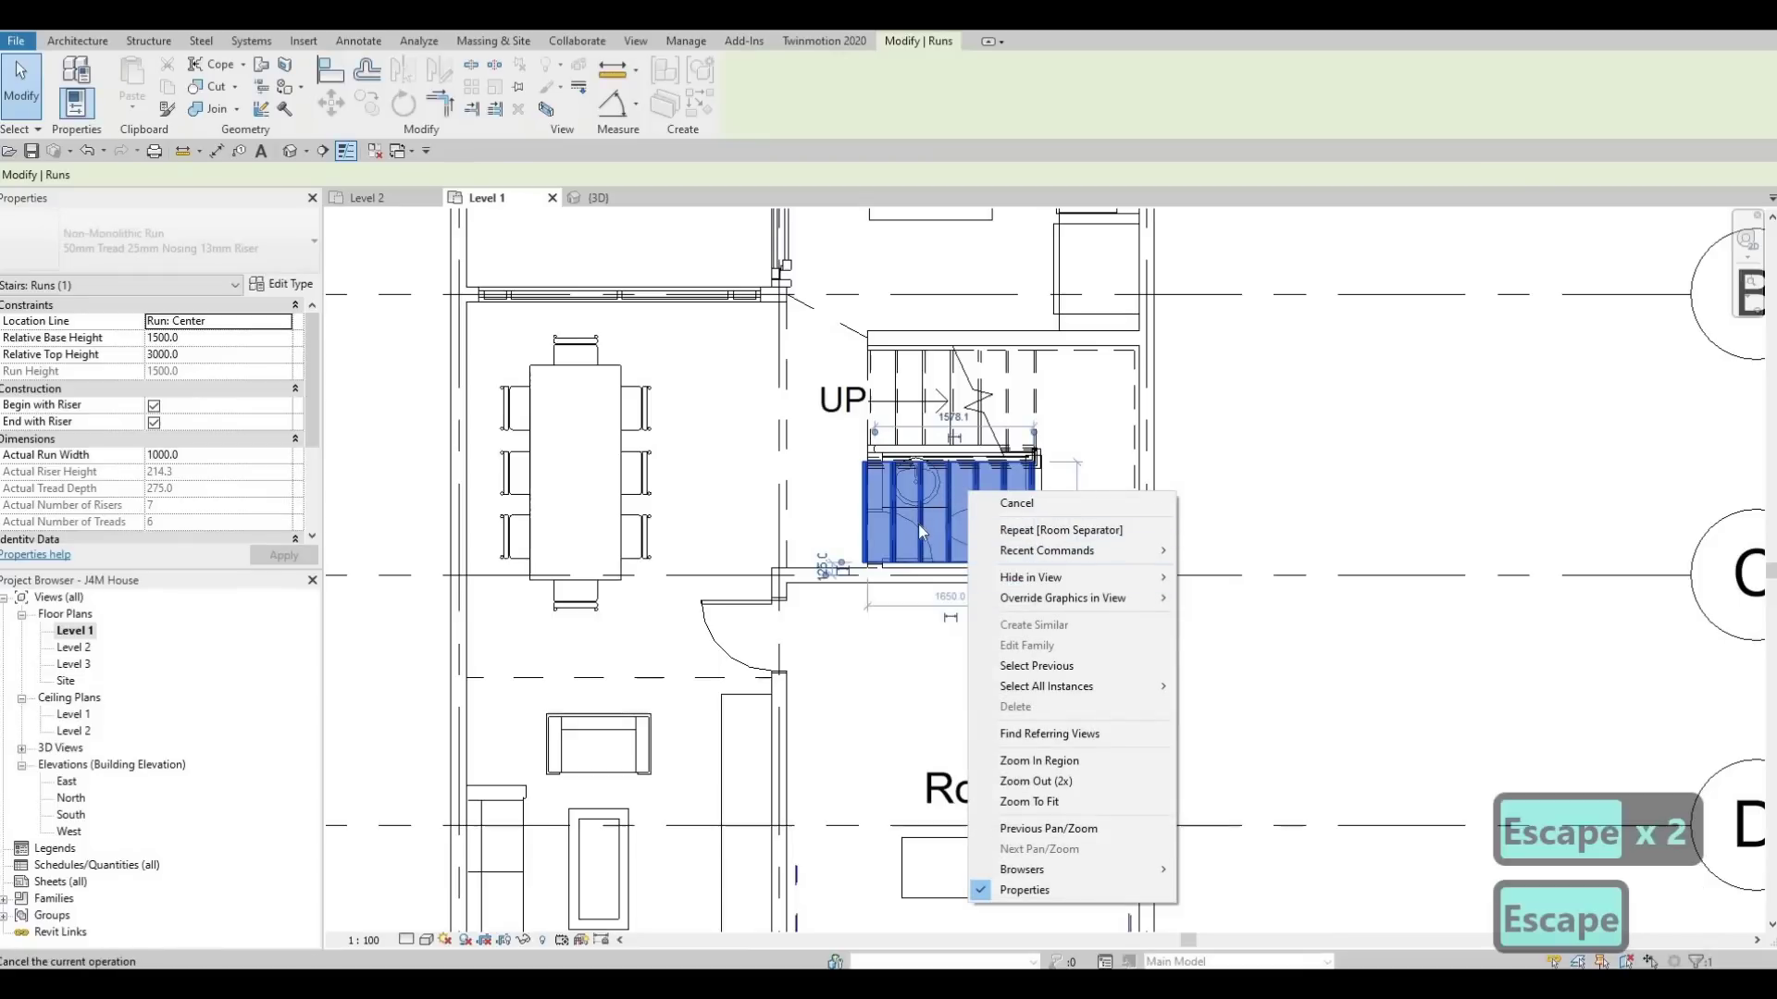
key("Escape")
key("Escape")
Inspect the properties of the stair run that overlaps the toilet room.
middle_click_drag(975, 514, 978, 470)
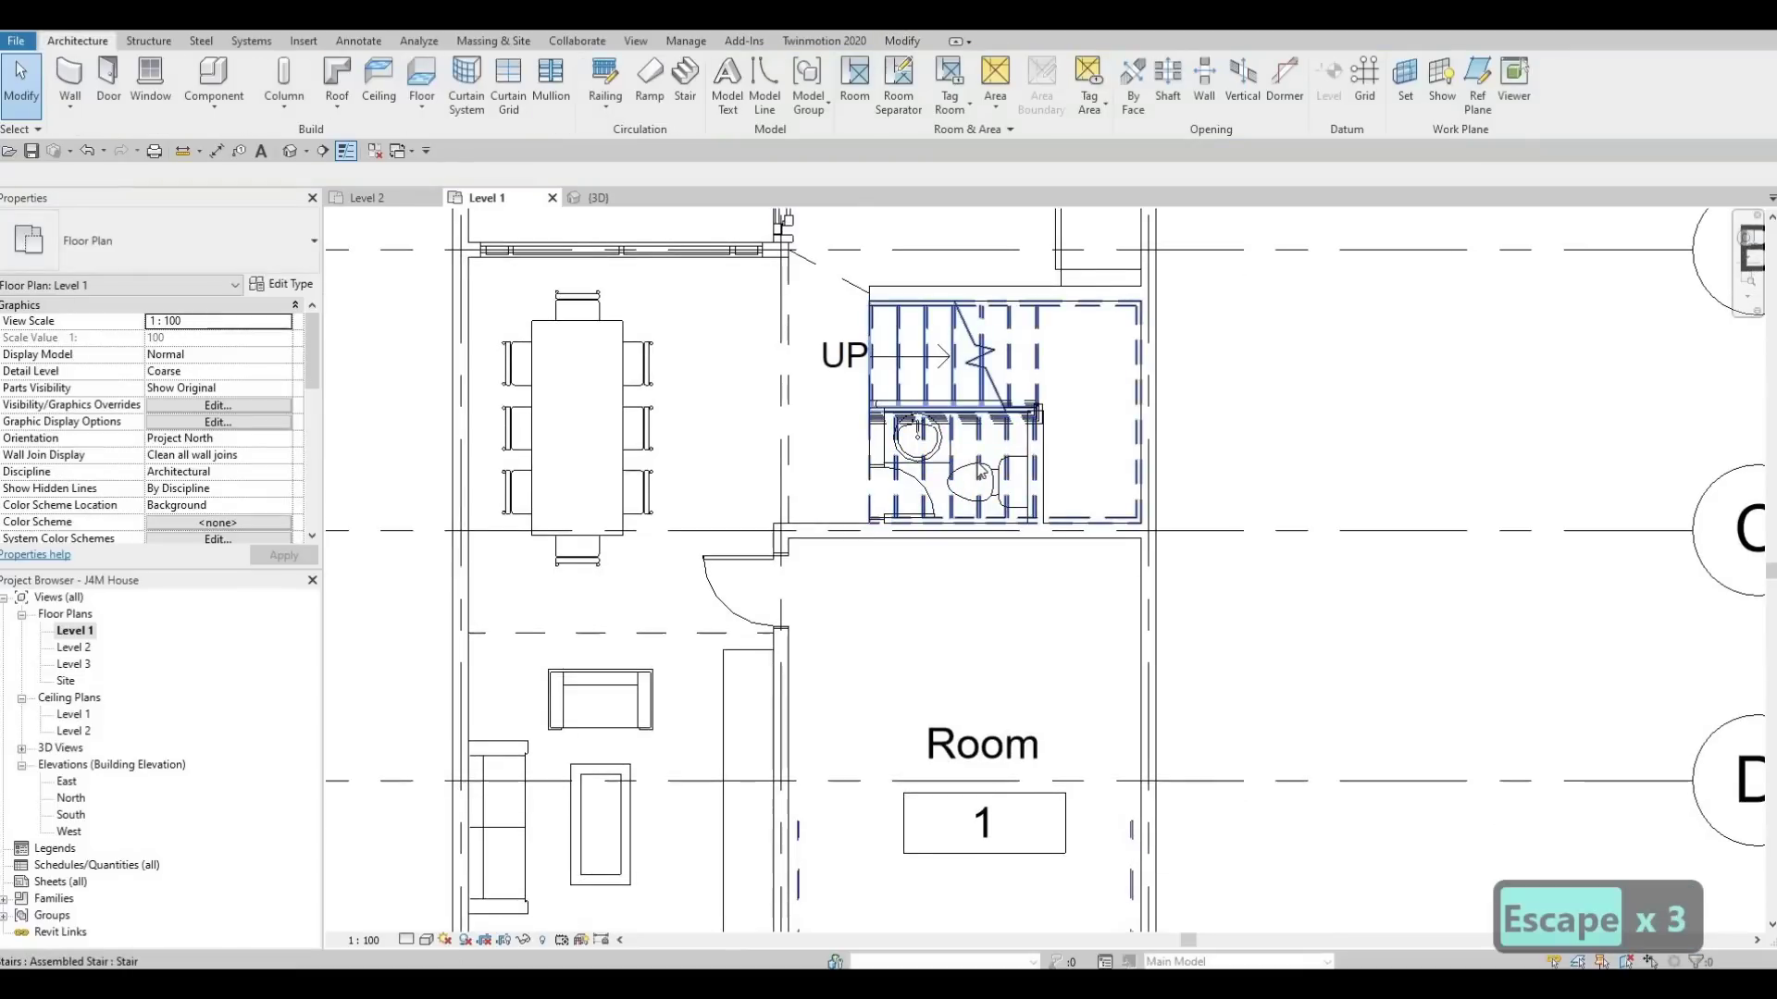
key("Tab")
left_click(978, 470)
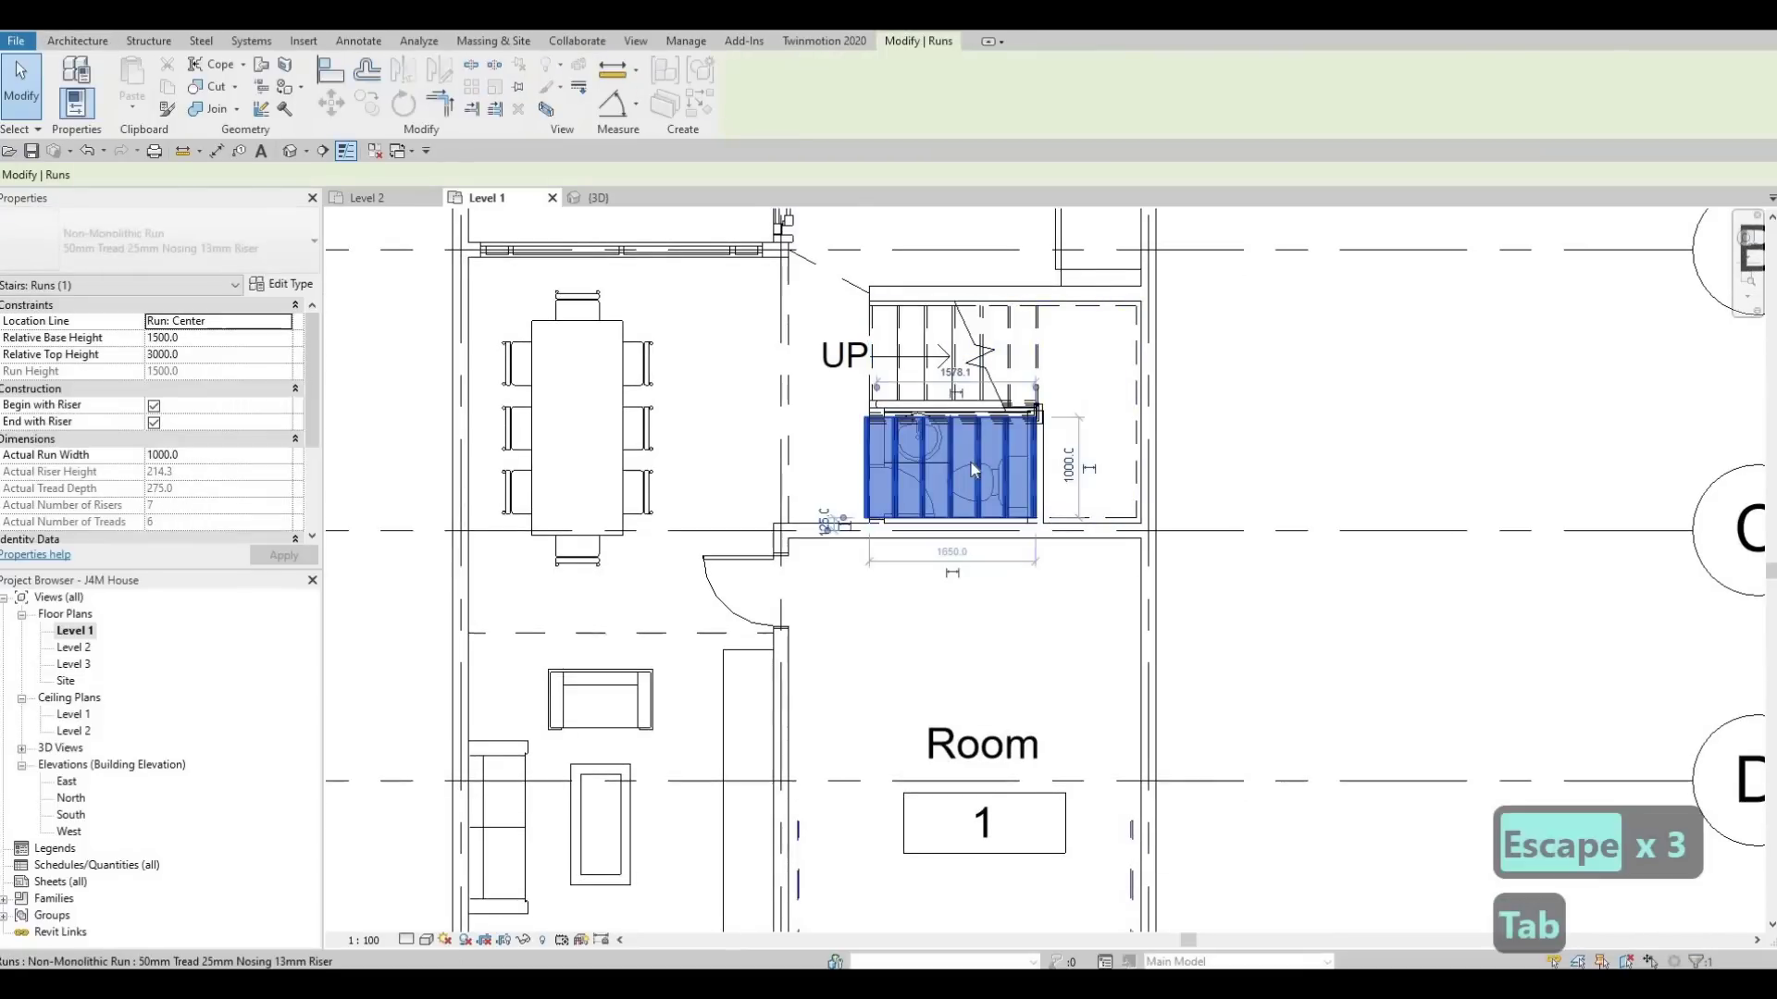
scroll(197, 453, "down", 5)
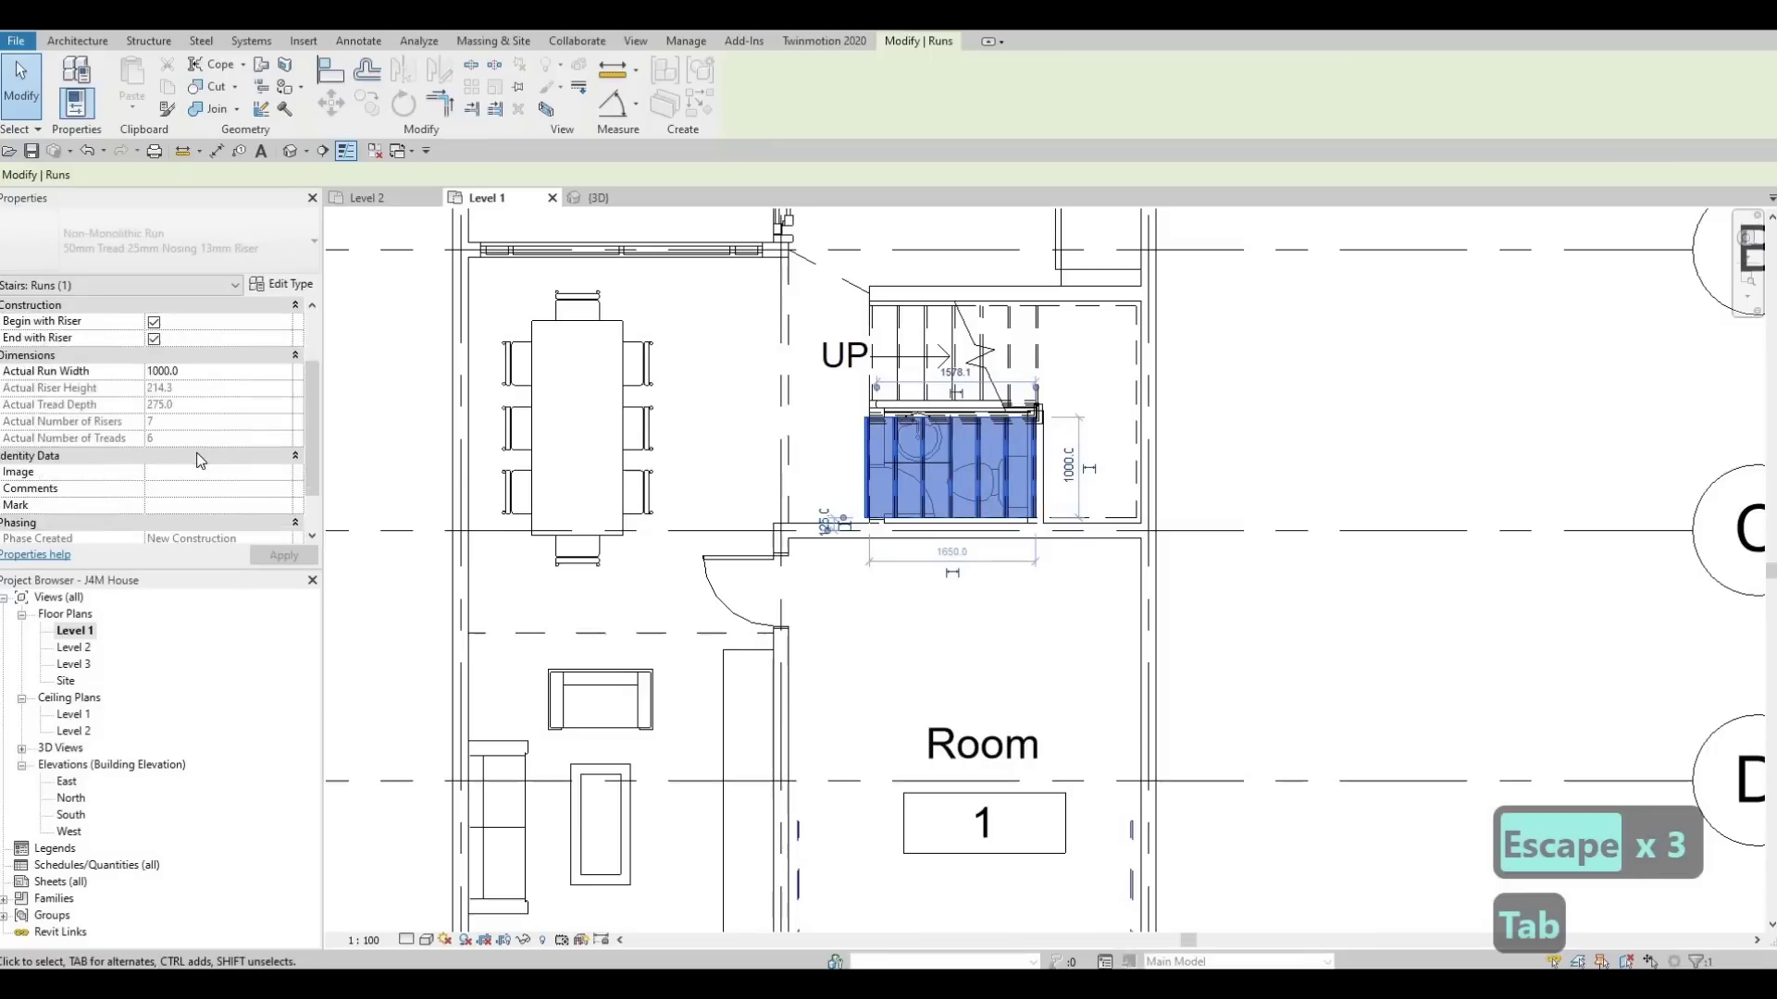
scroll(204, 444, "up", 5)
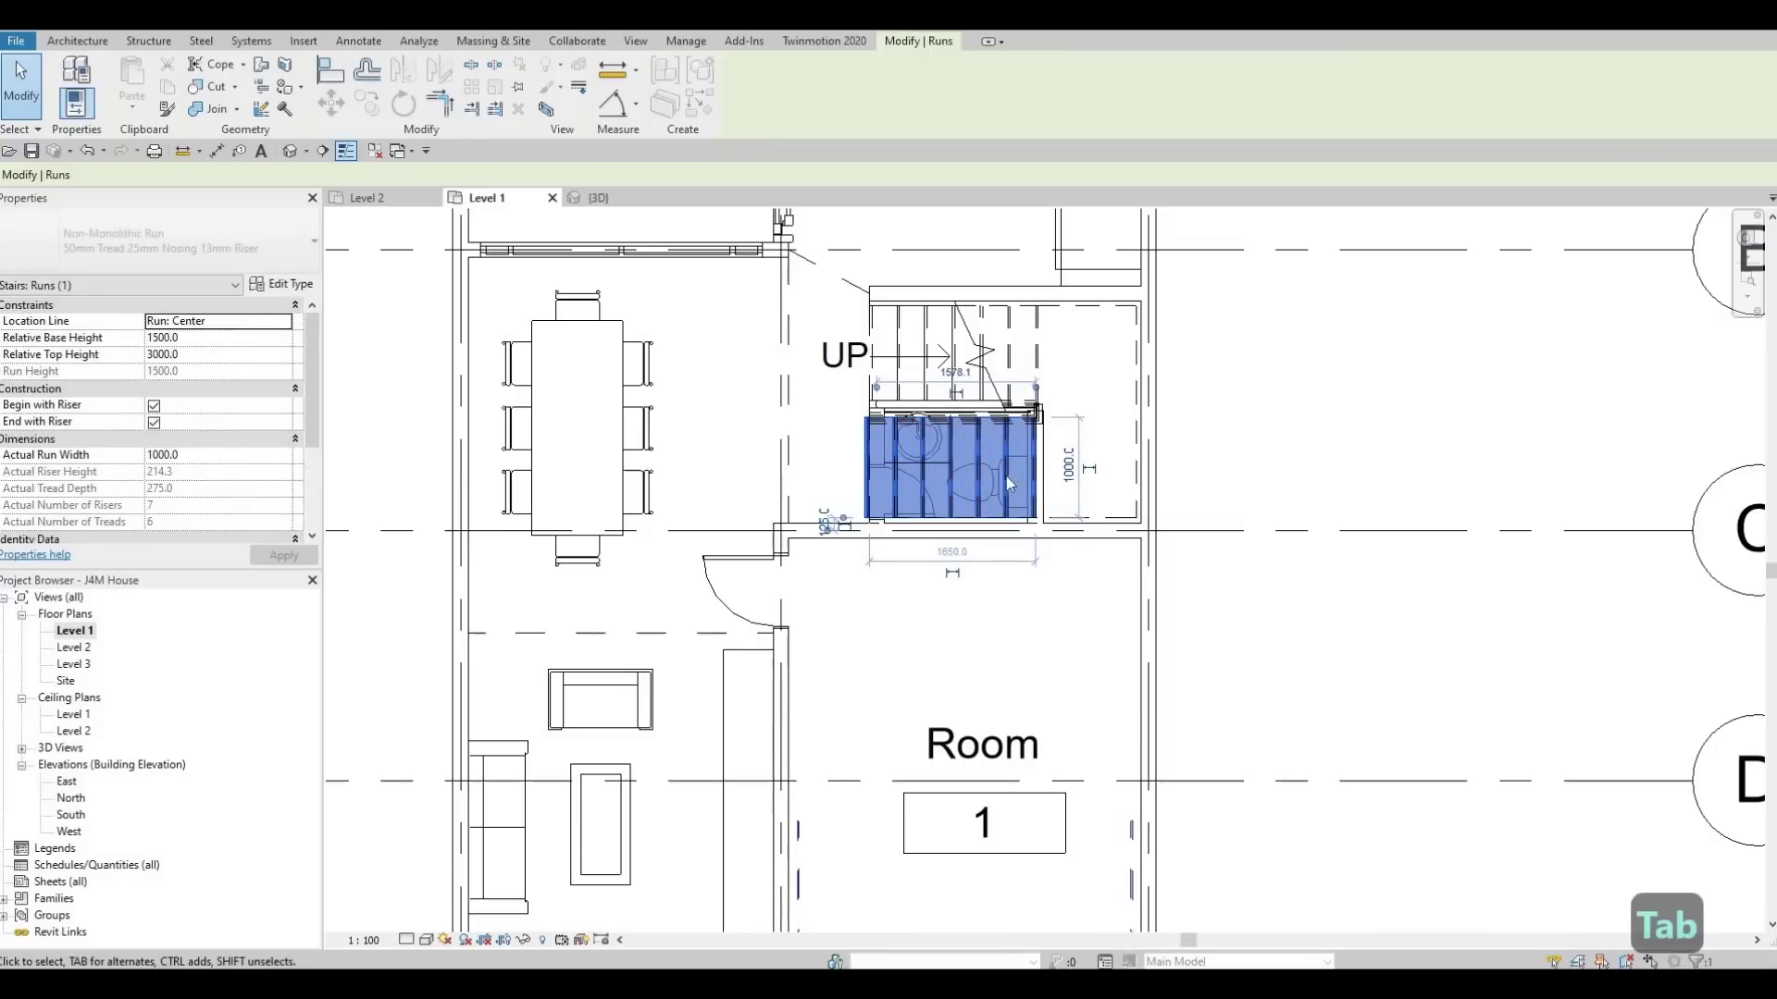
scroll(991, 489, "up", 2)
middle_click_drag(992, 499, 925, 481)
scroll(996, 459, "down", 2)
key("Escape")
key("Escape")
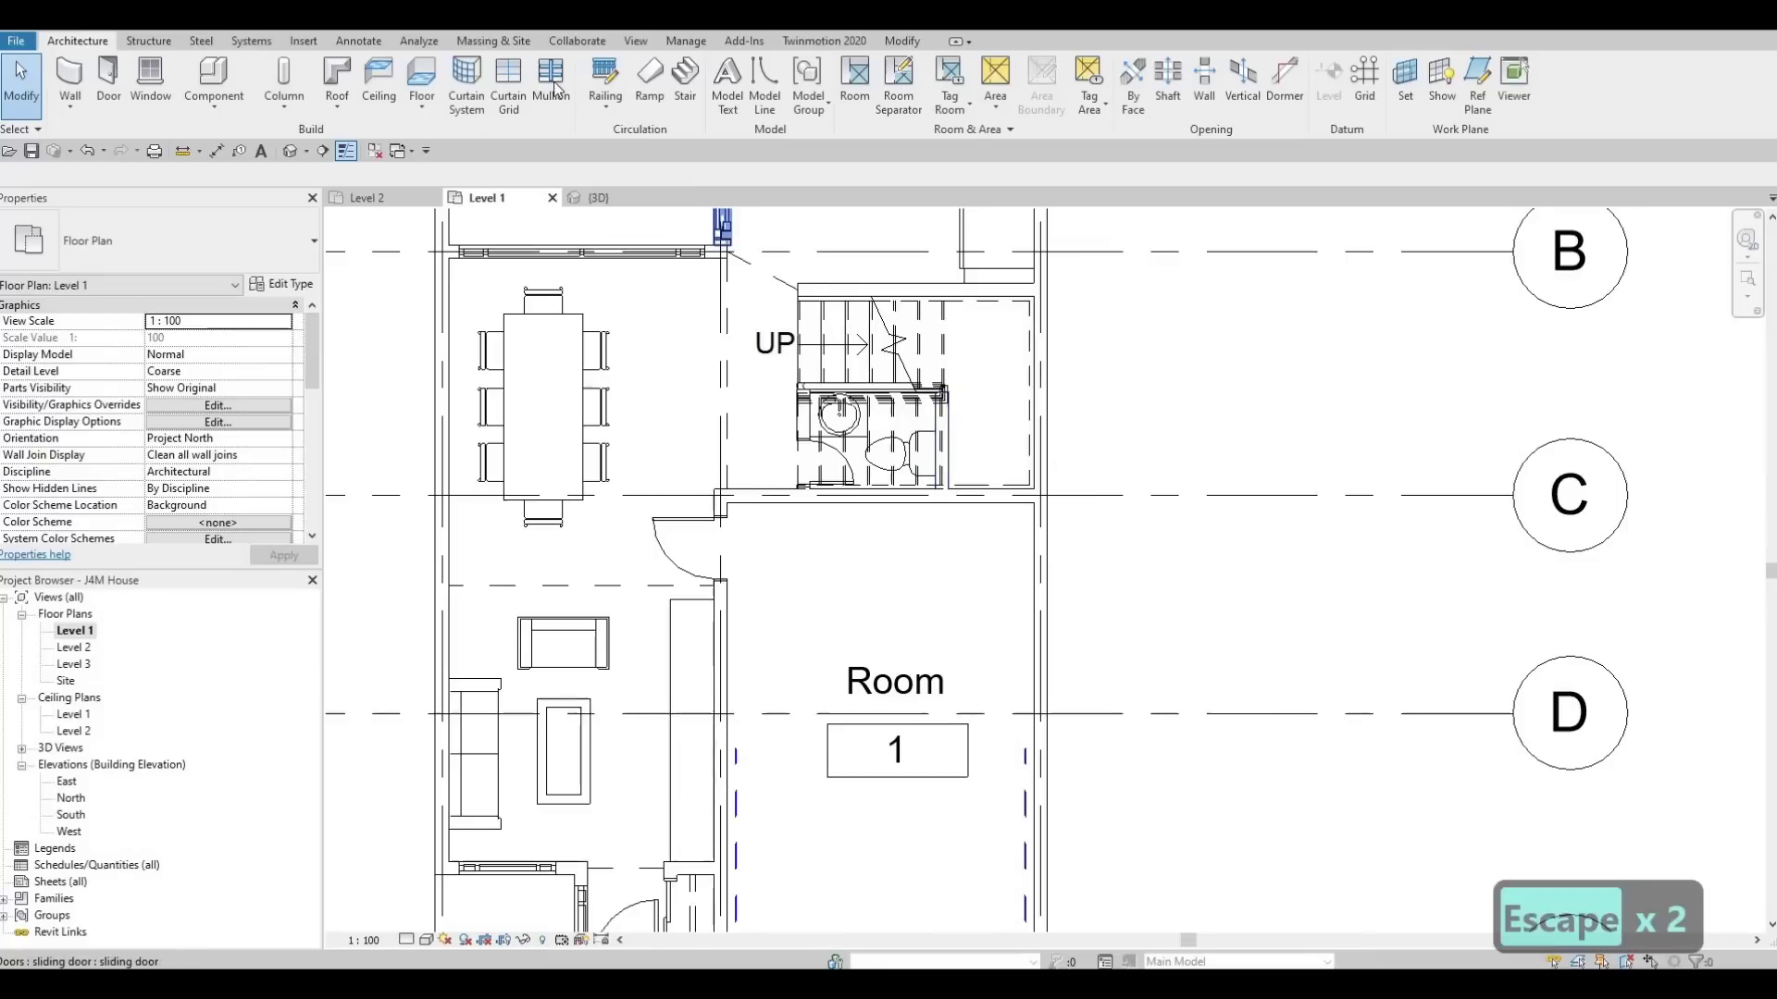
Create a rectangular plan region around the toilet room under the stairs.
left_click(636, 43)
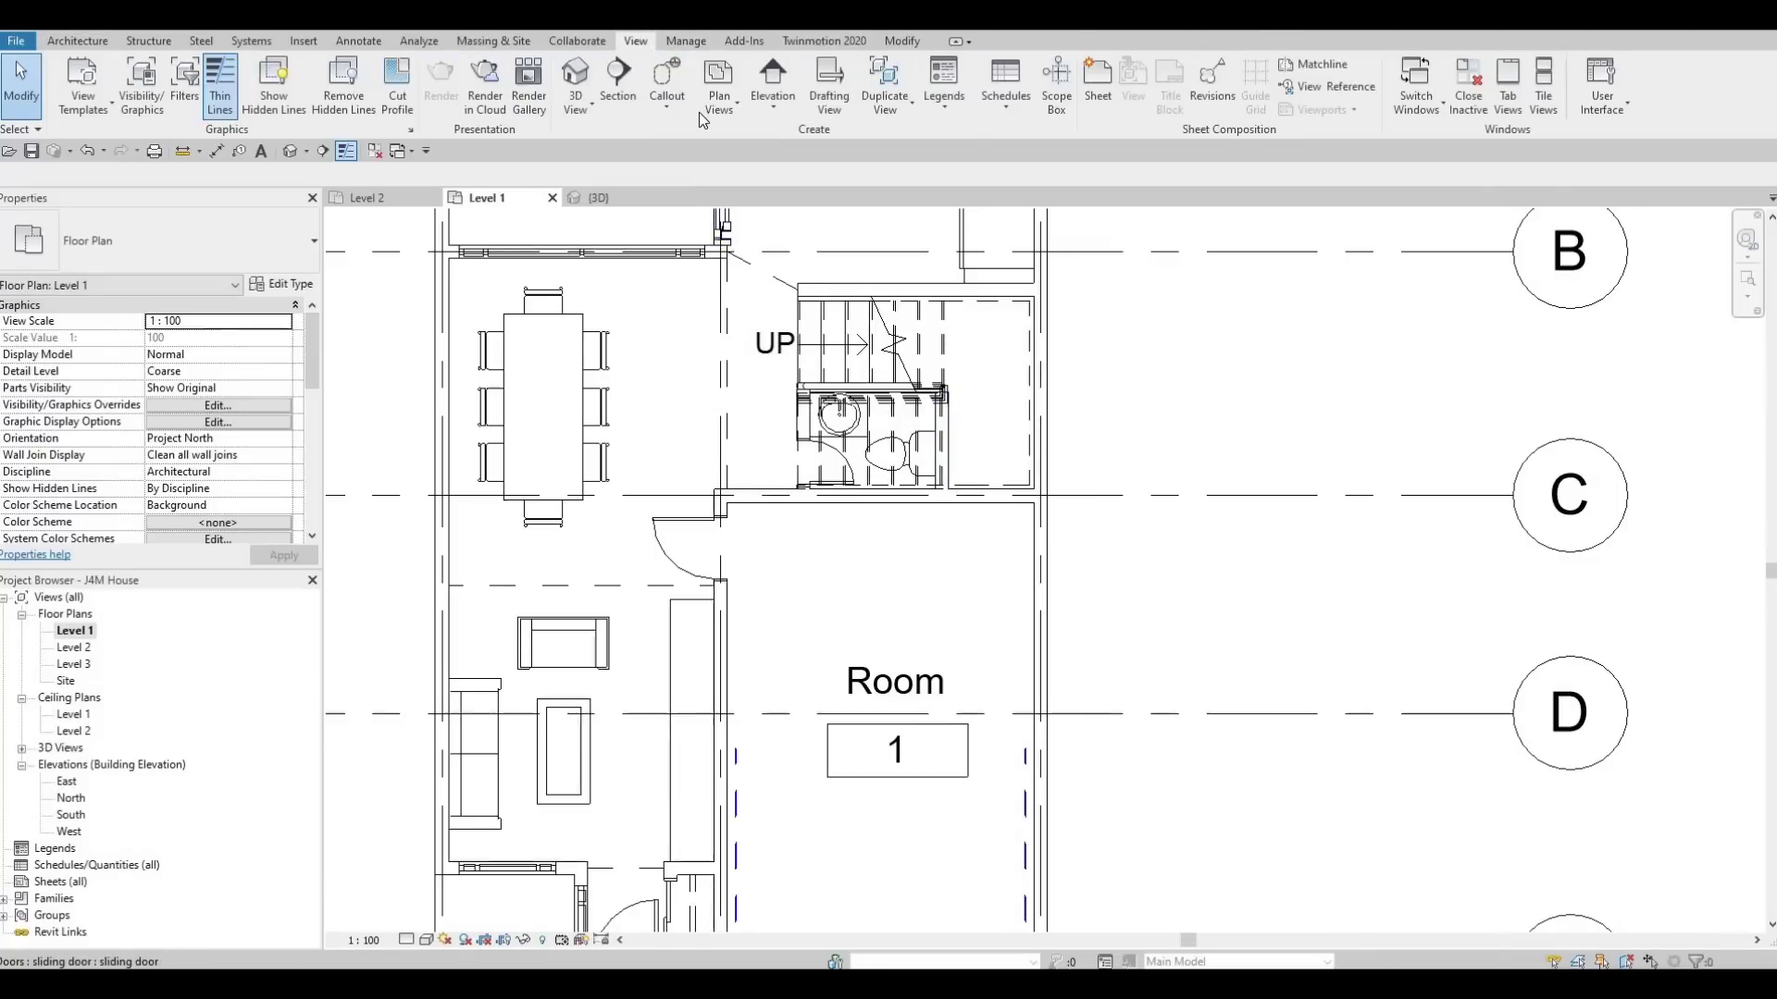
left_click(729, 109)
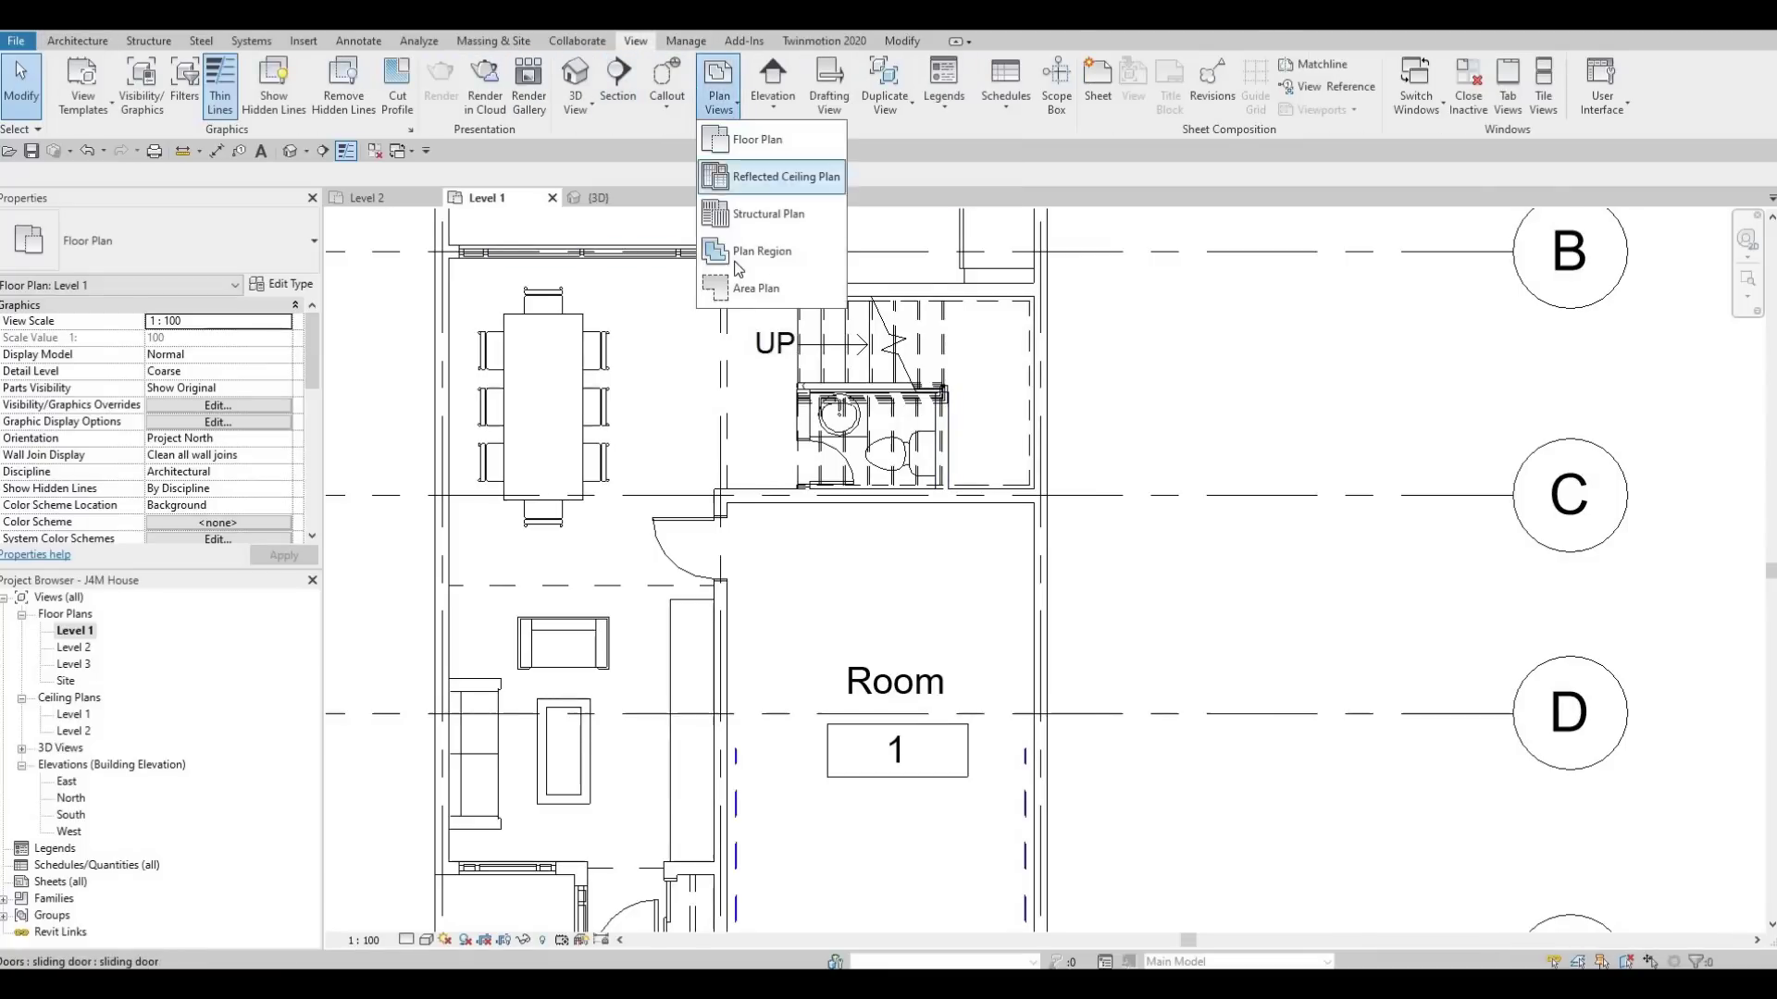
left_click(745, 252)
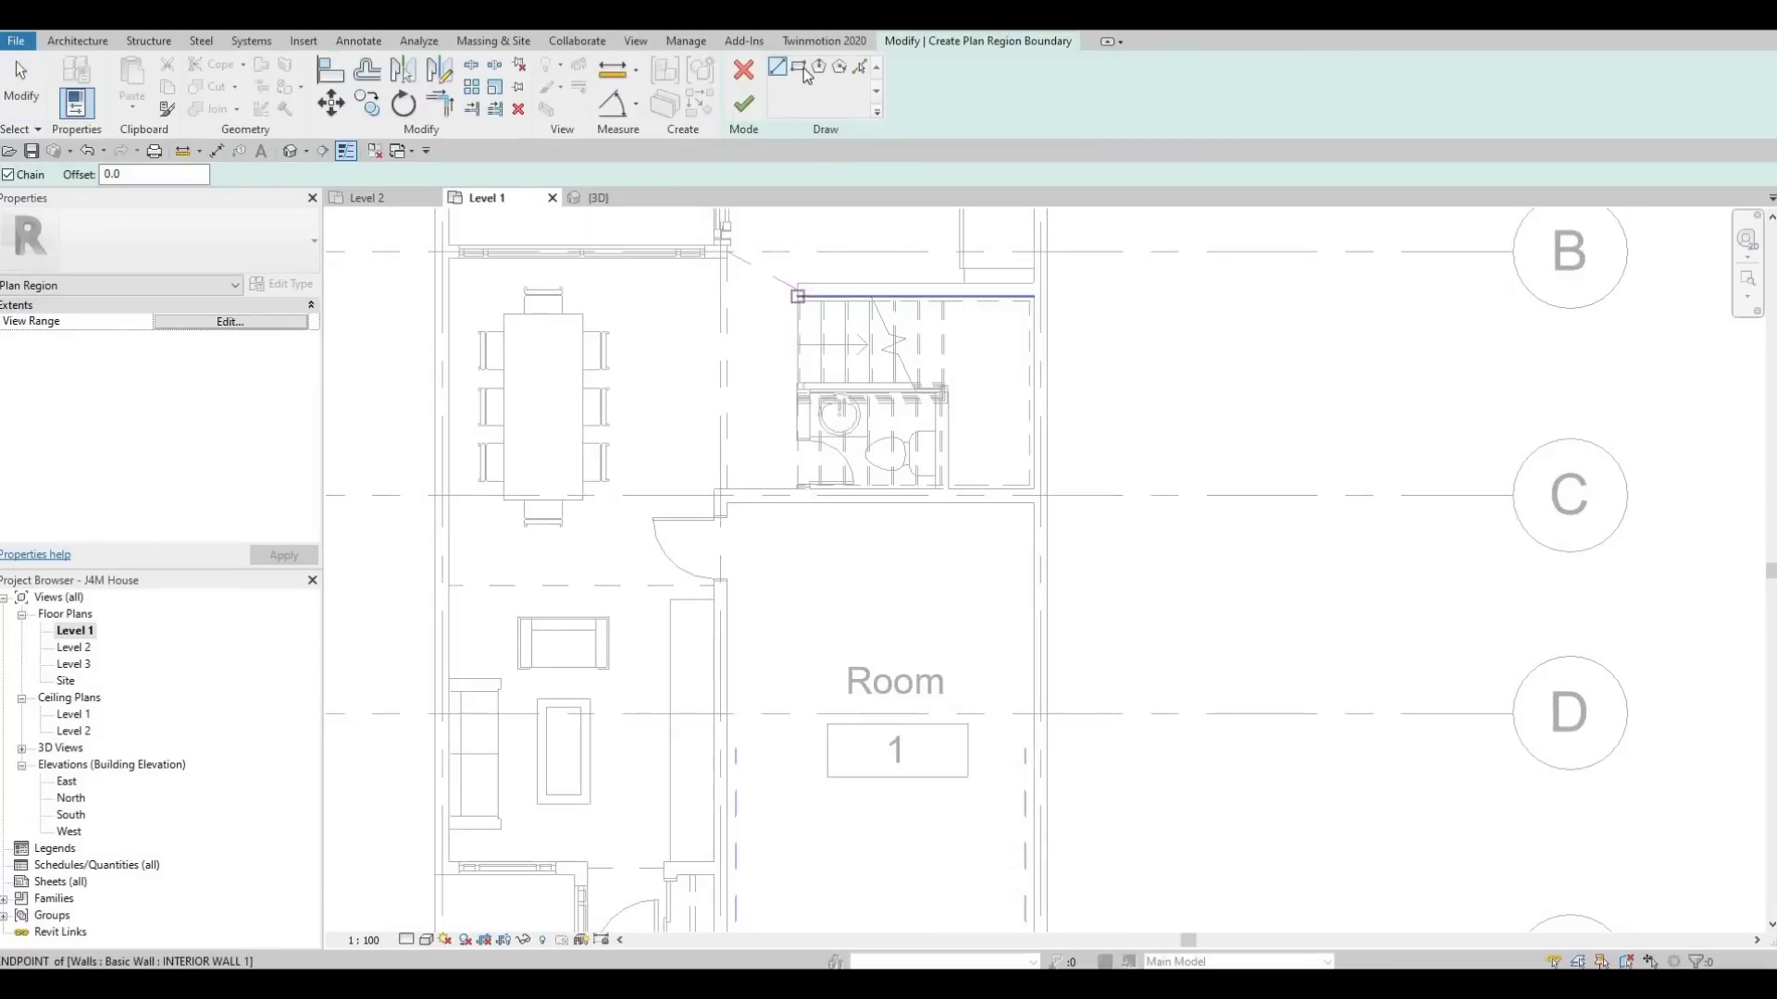
scroll(785, 387, "up", 3)
left_click(785, 392)
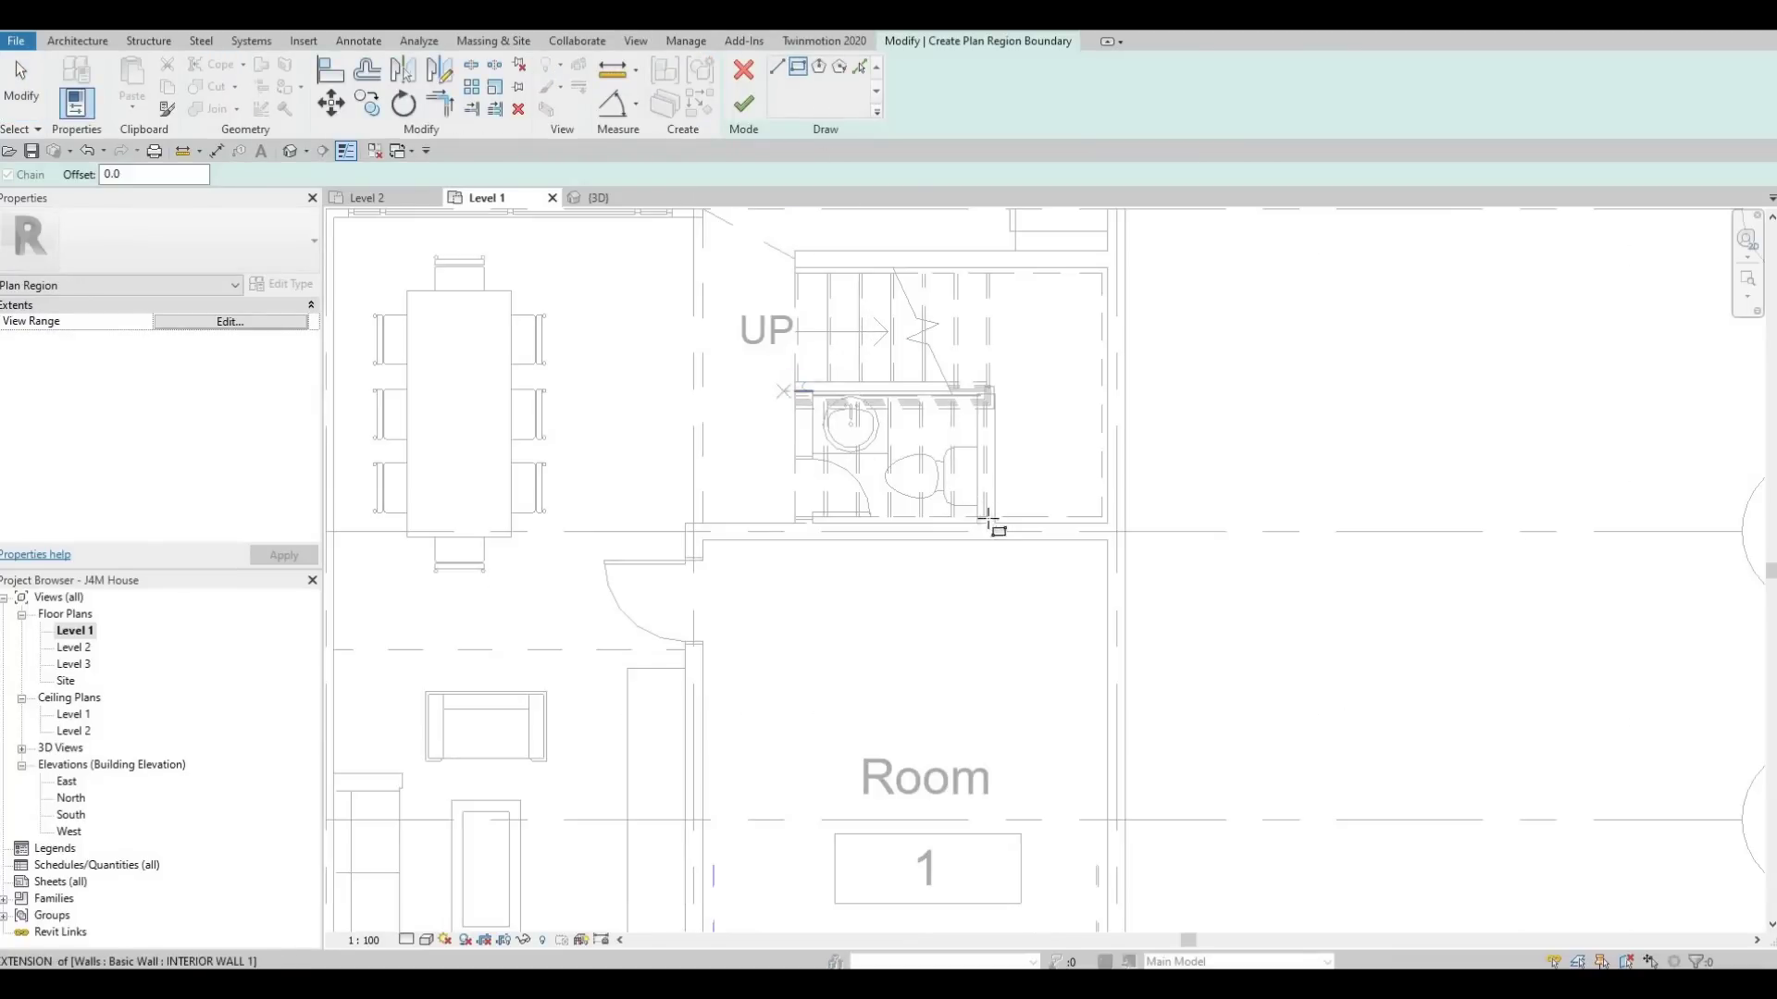
left_click(929, 516)
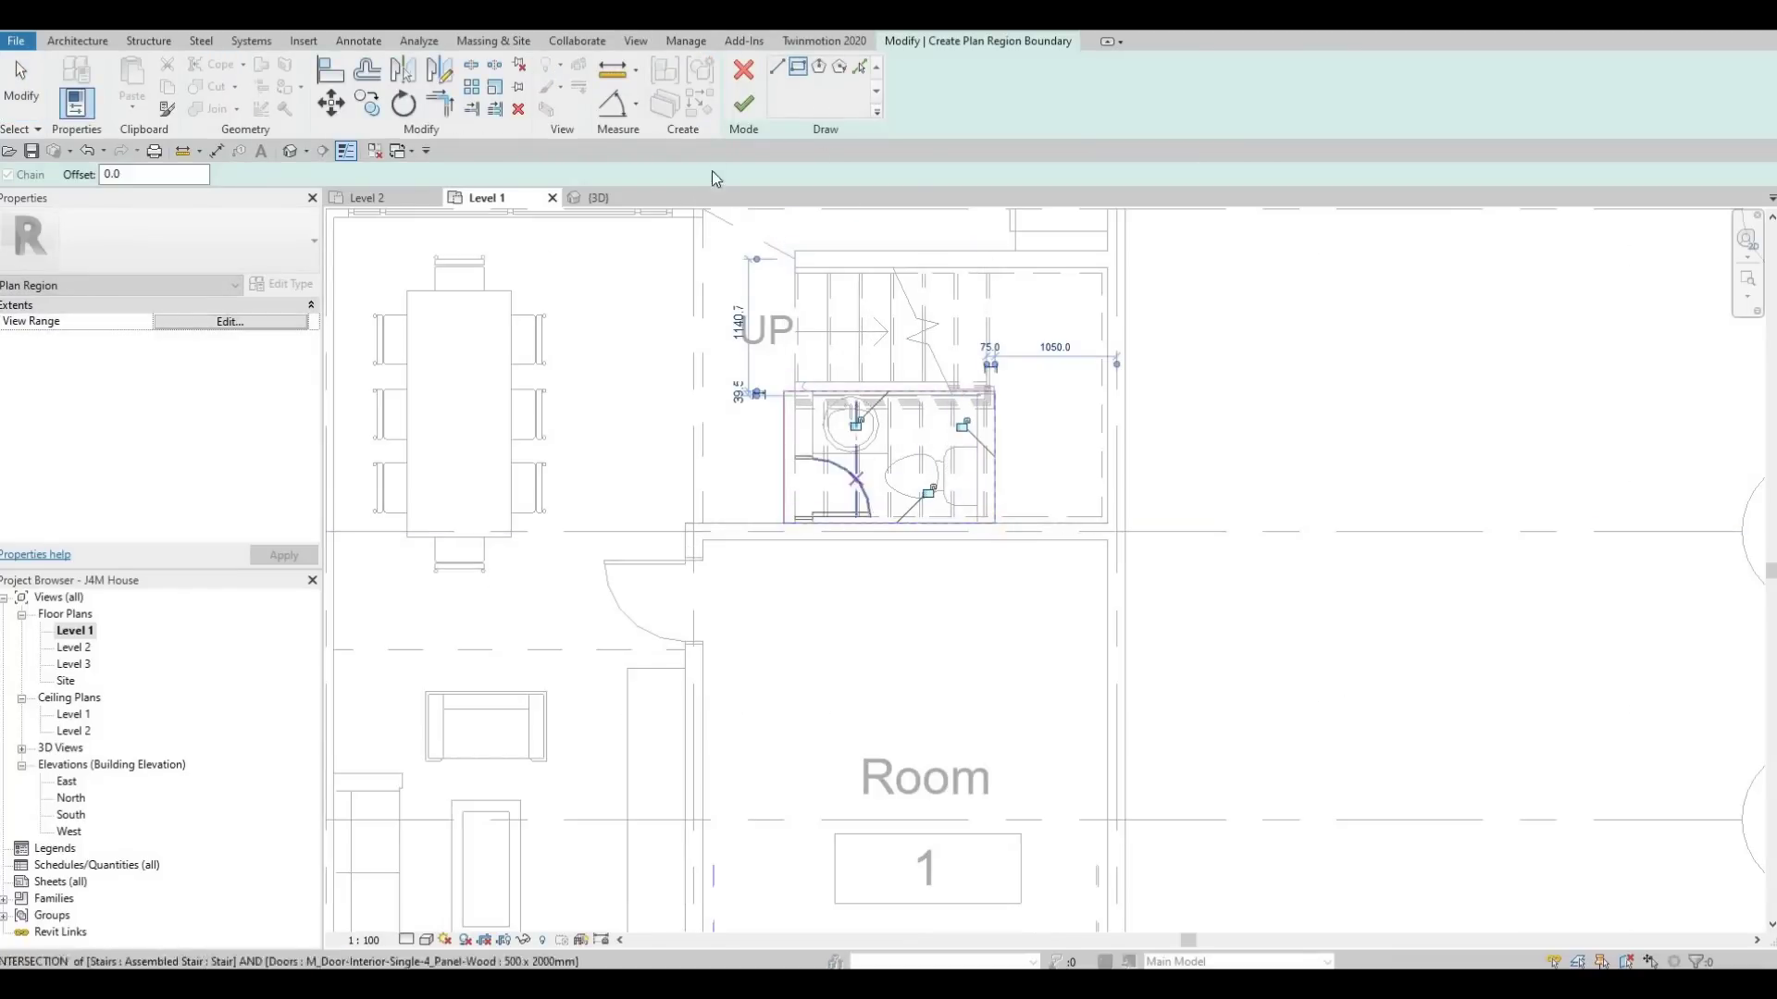
left_click(755, 107)
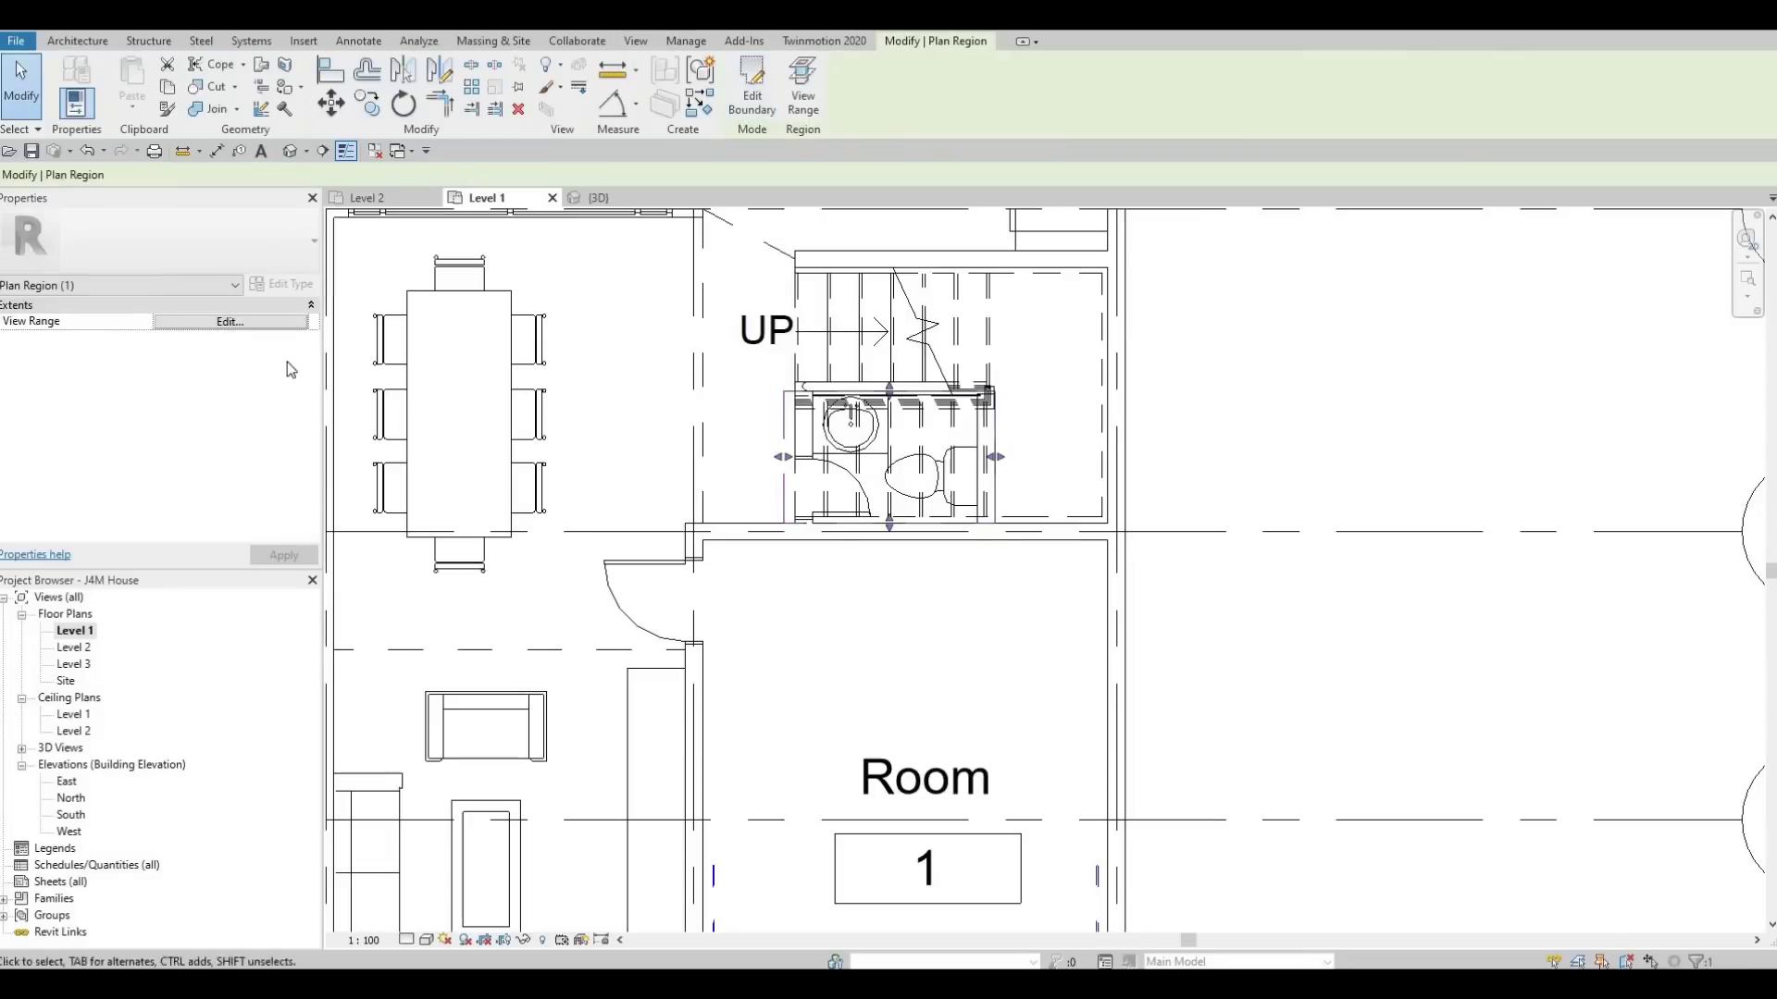
Try to set the plan region's view range to a cut plane offset of 1000 and a top offset of 0.
left_click(294, 322)
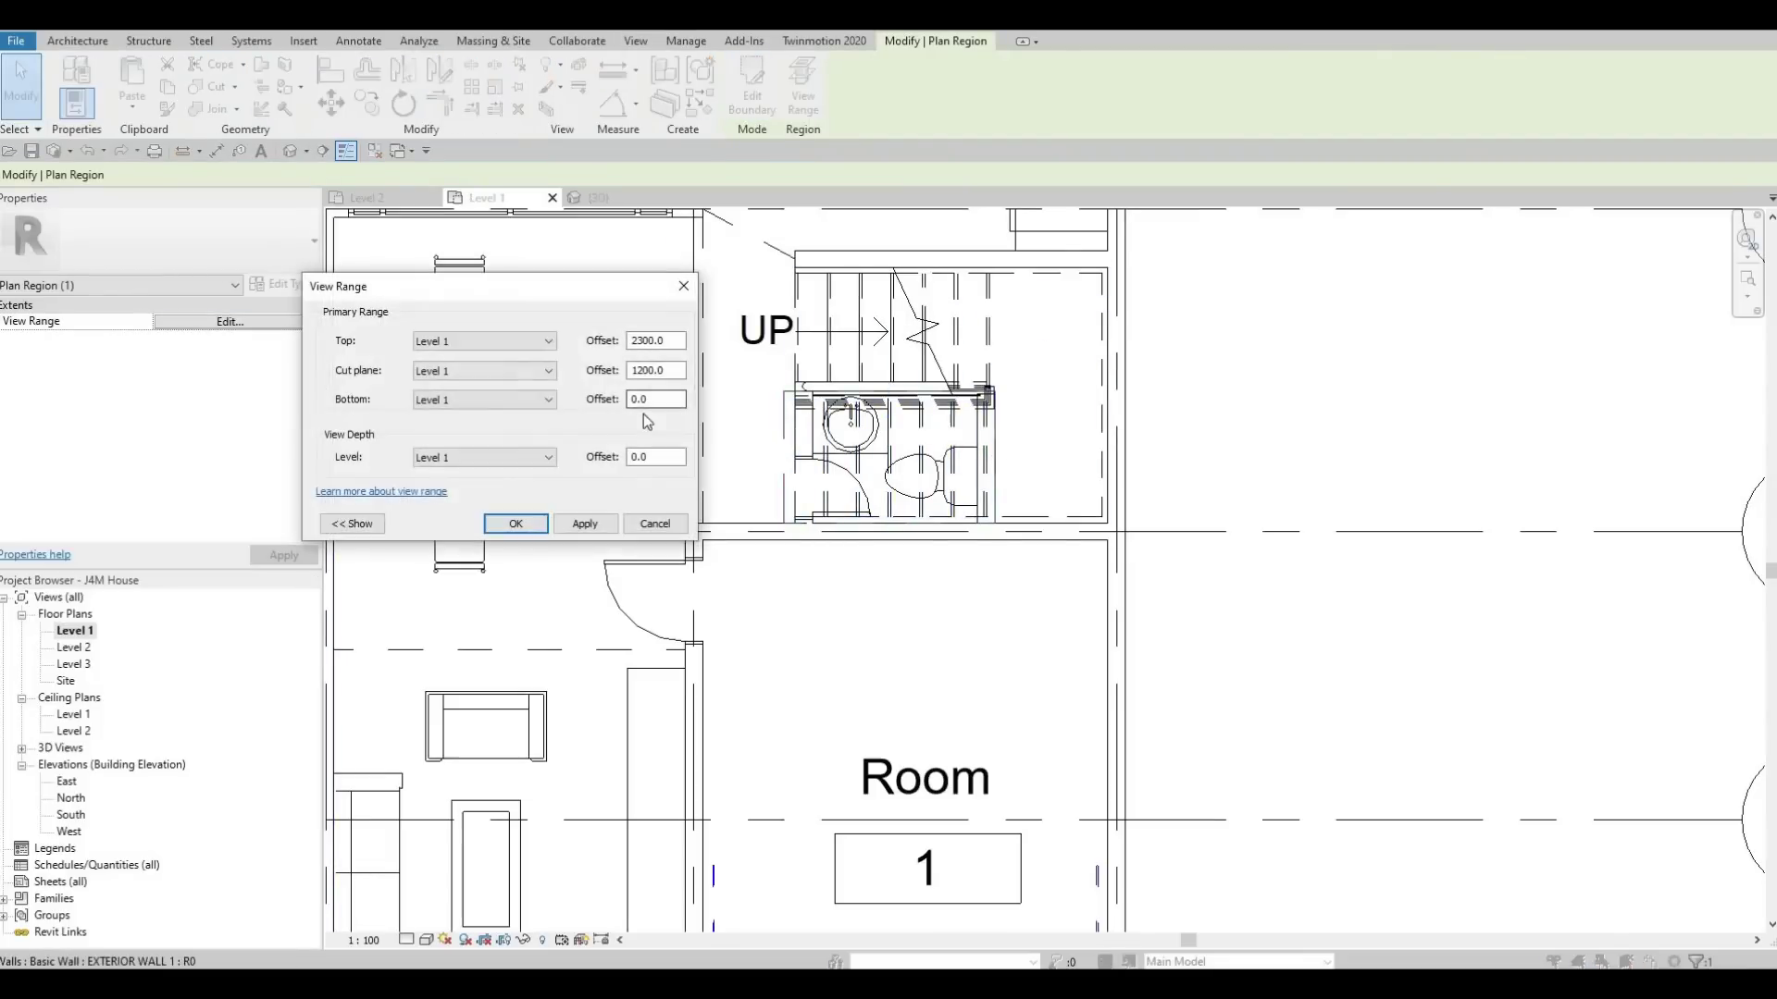
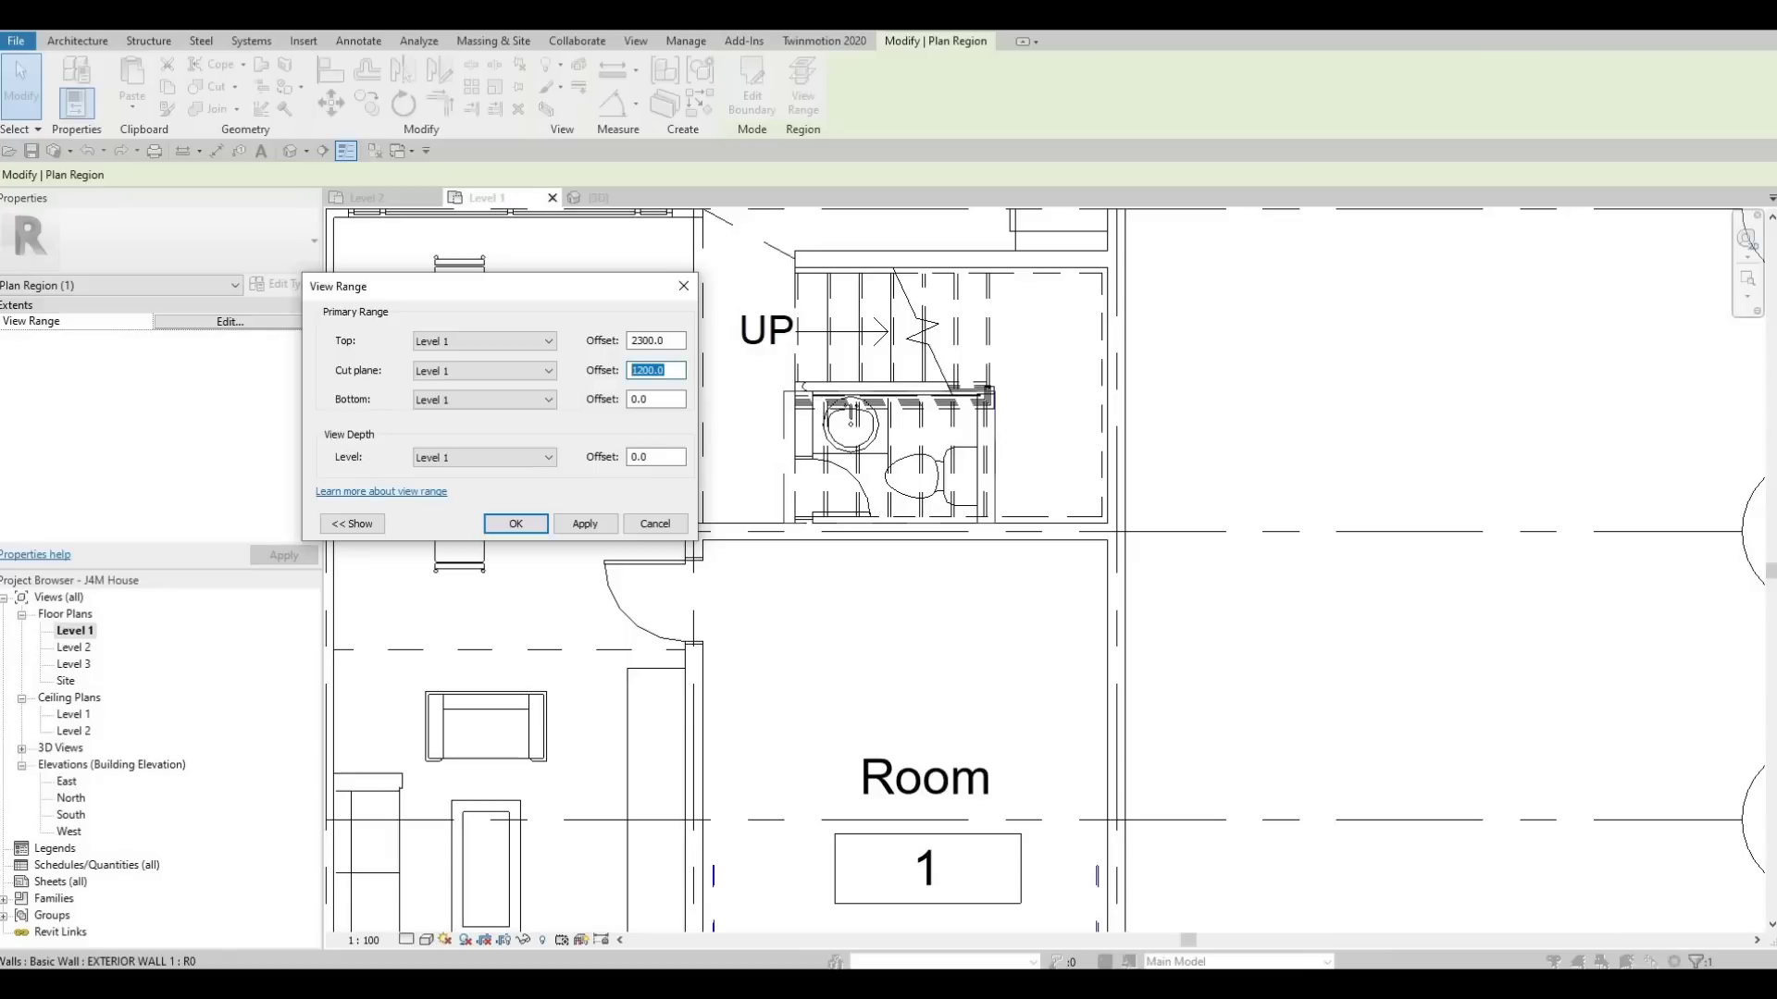
type("1000")
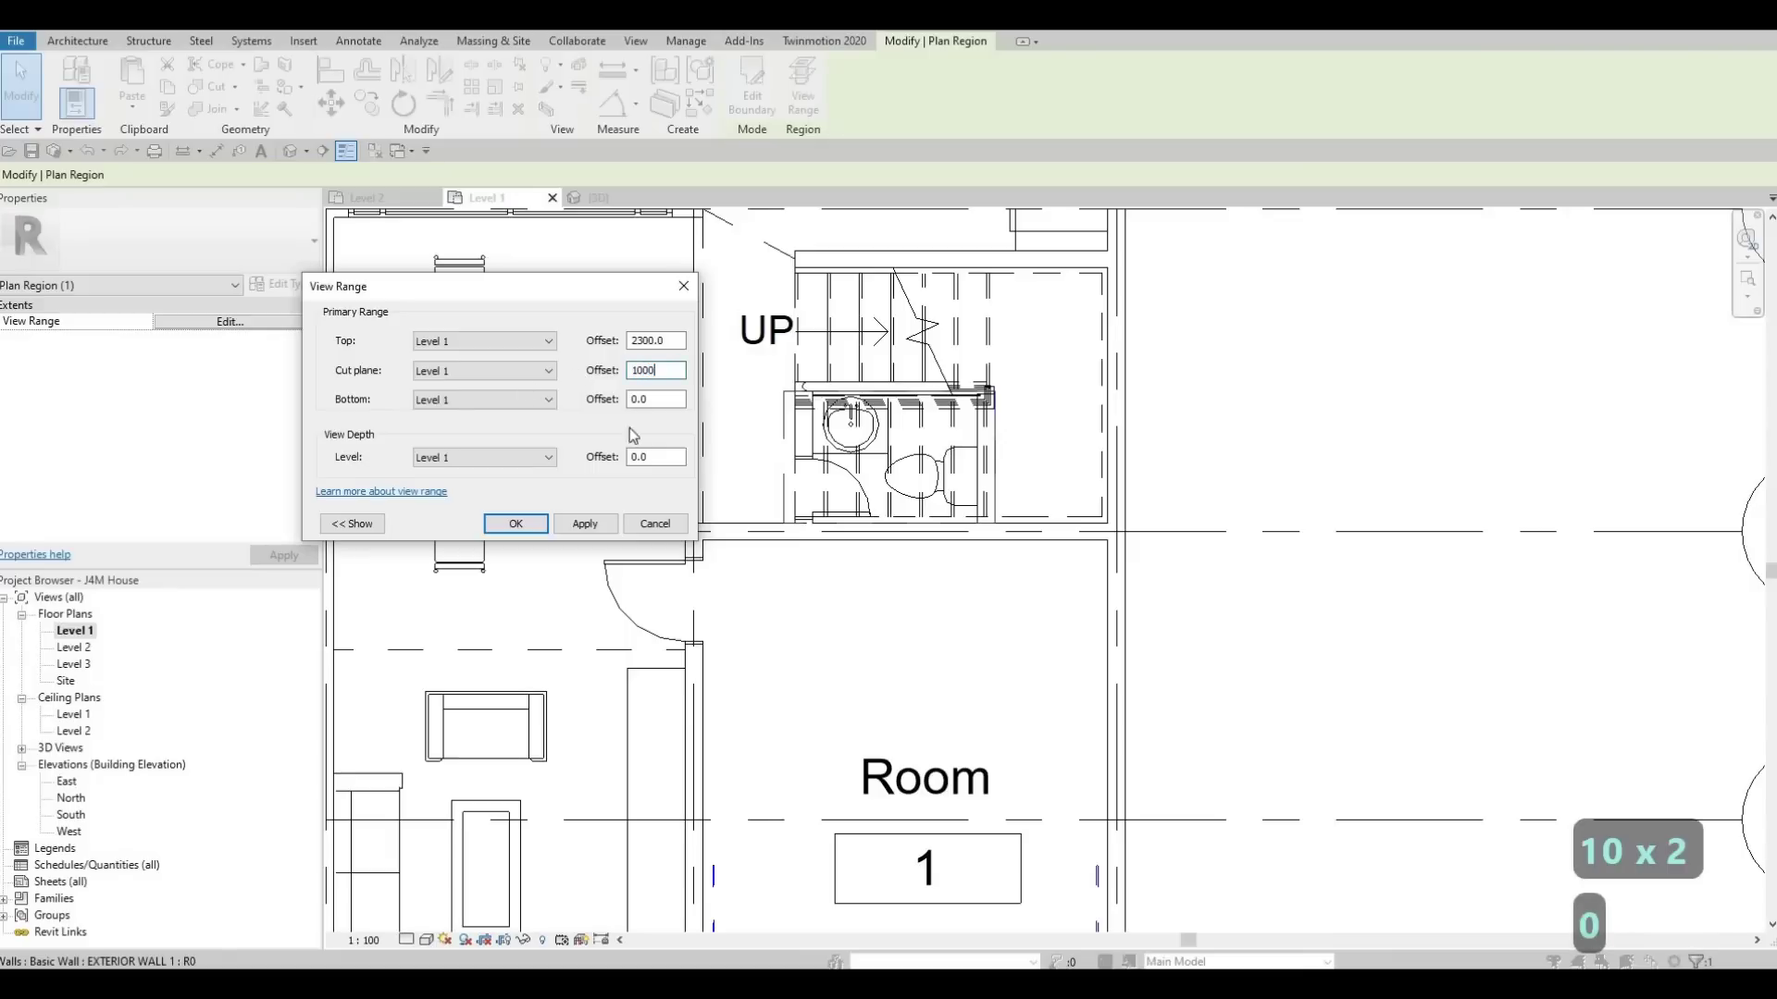
left_click(546, 343)
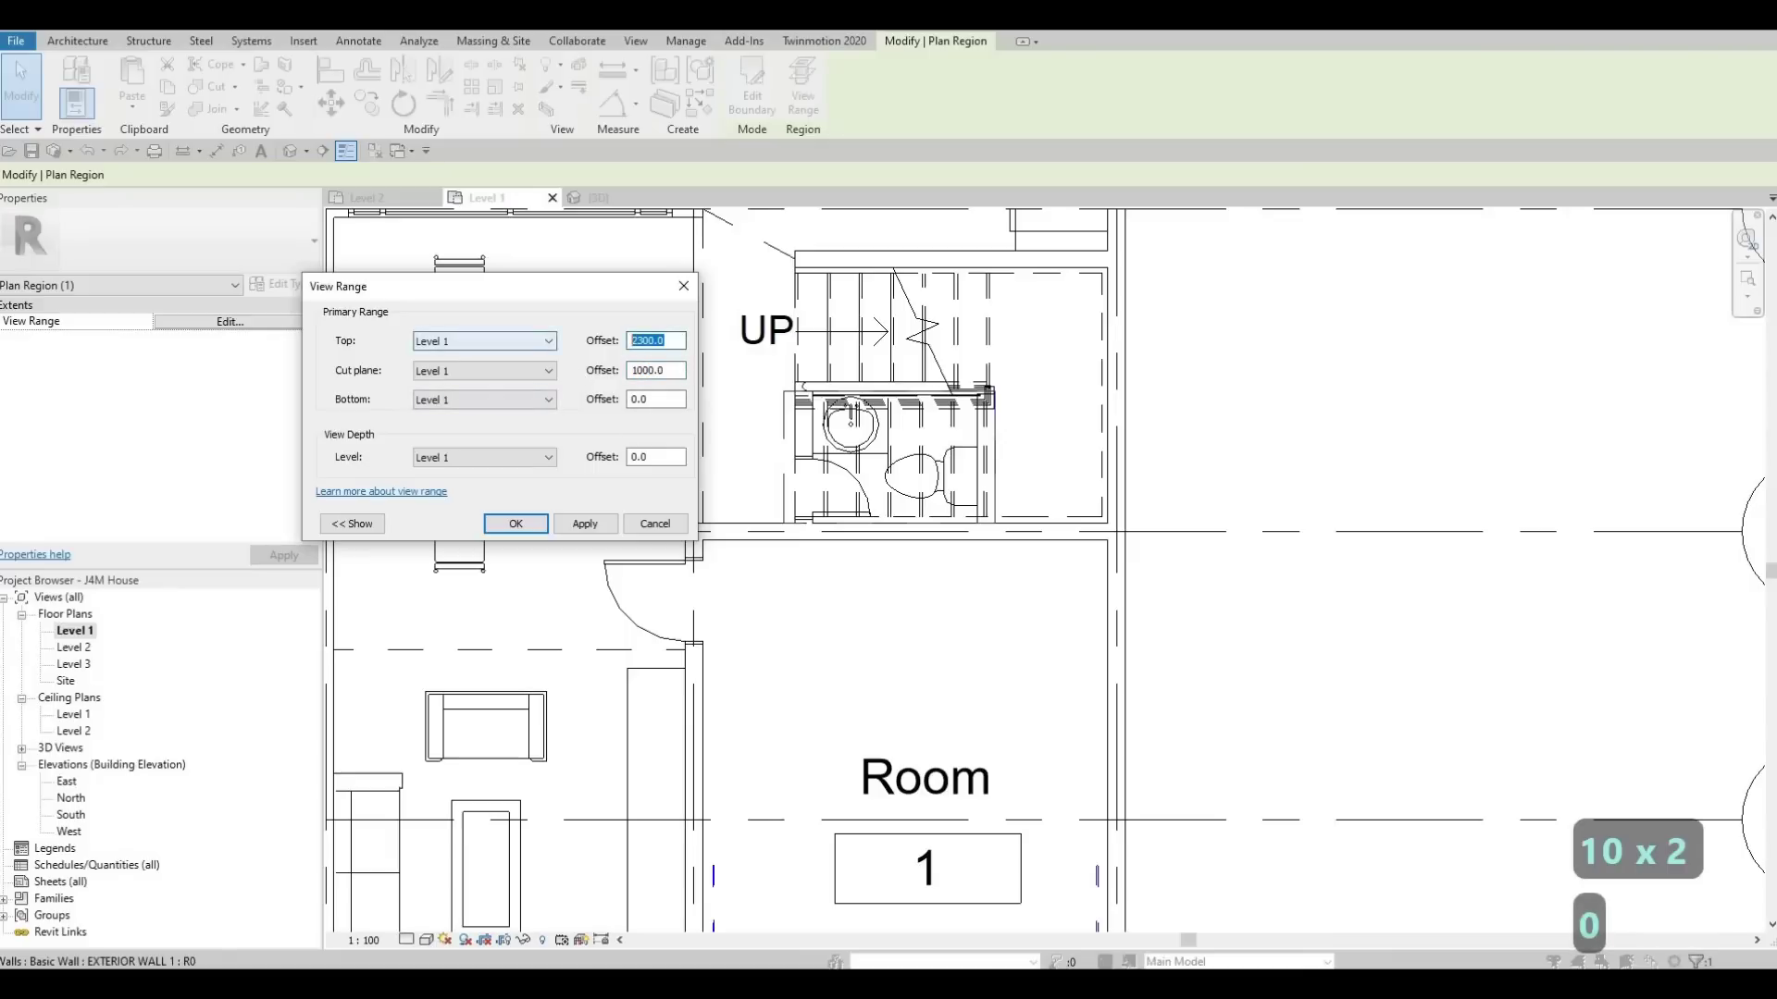
type("0")
left_click(588, 526)
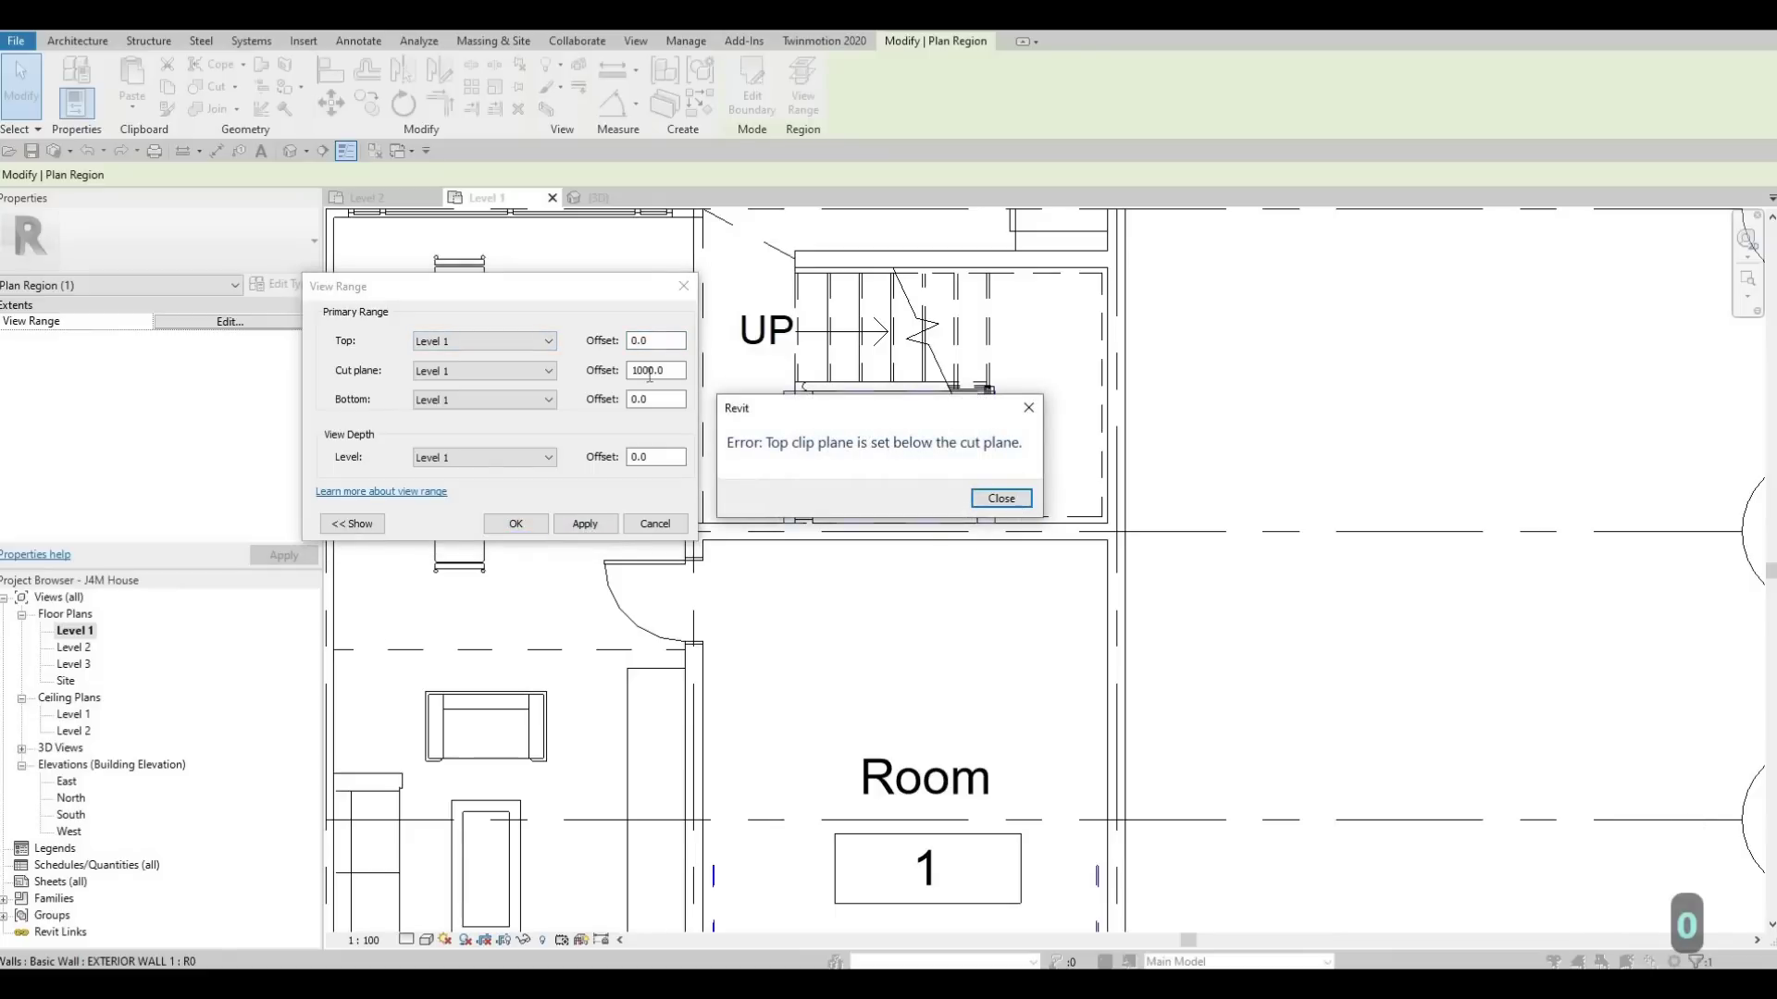
key("Return")
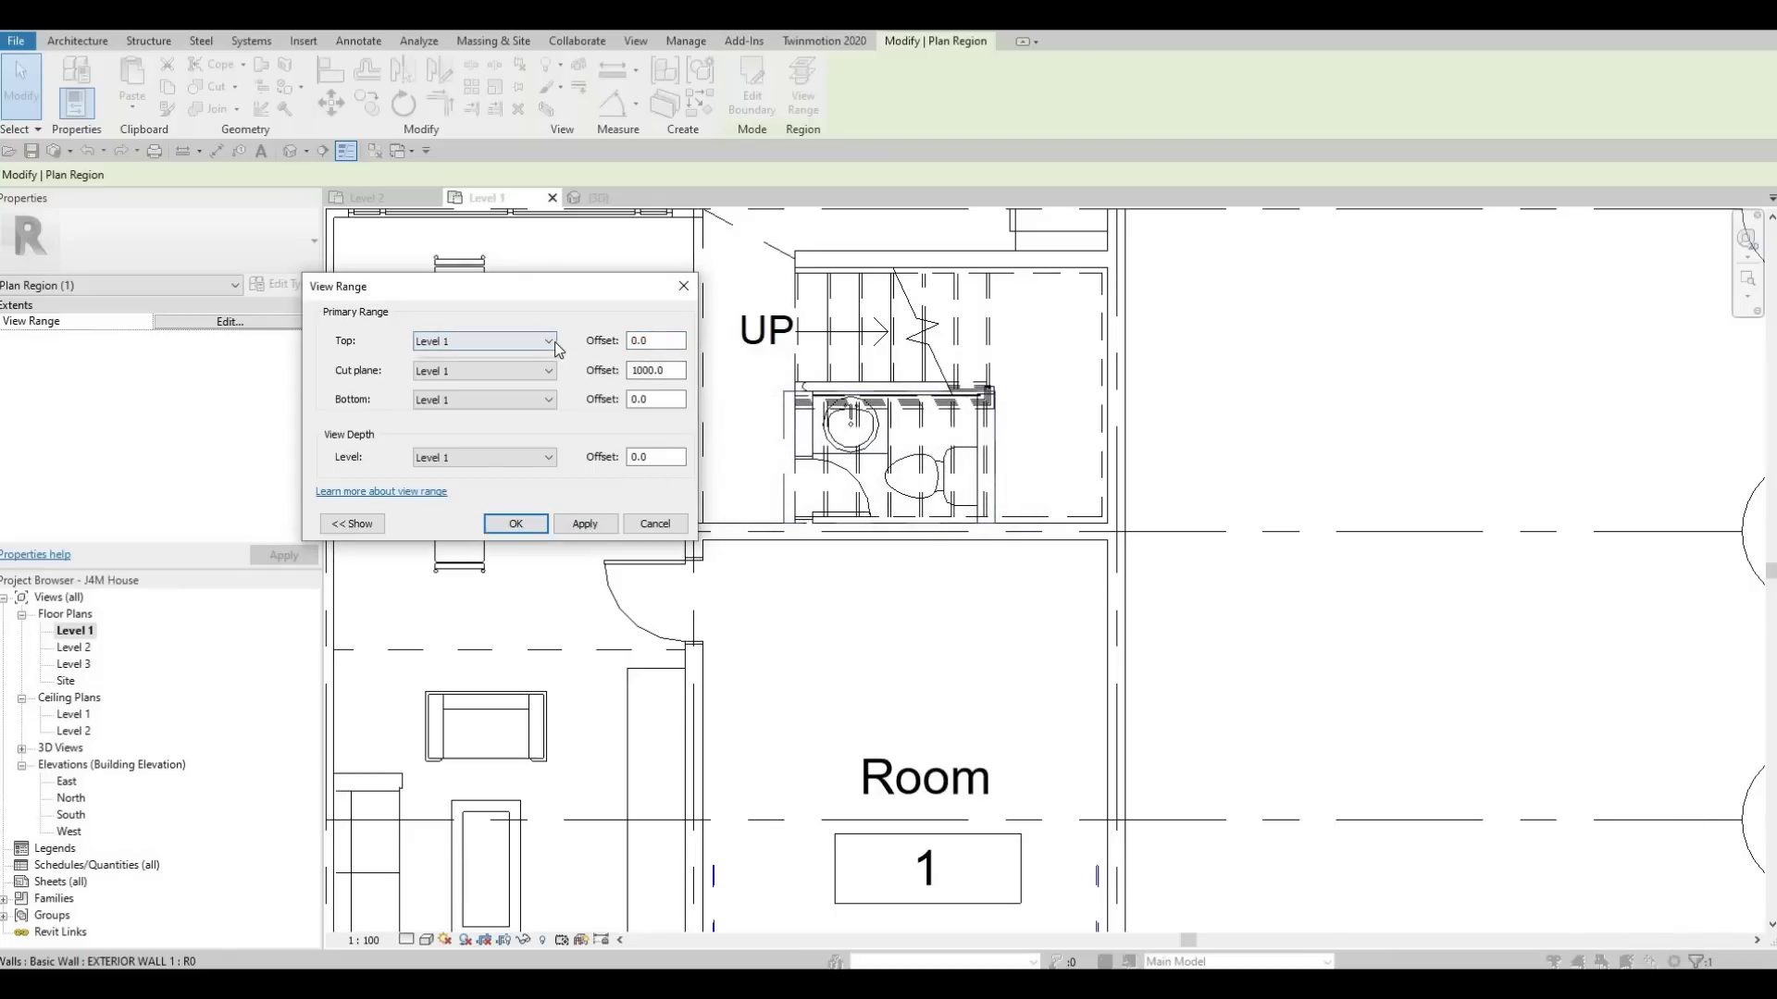
Set the top offset of the plan region's view range to 1000 from Level 1.
left_click(555, 343)
left_click(541, 344)
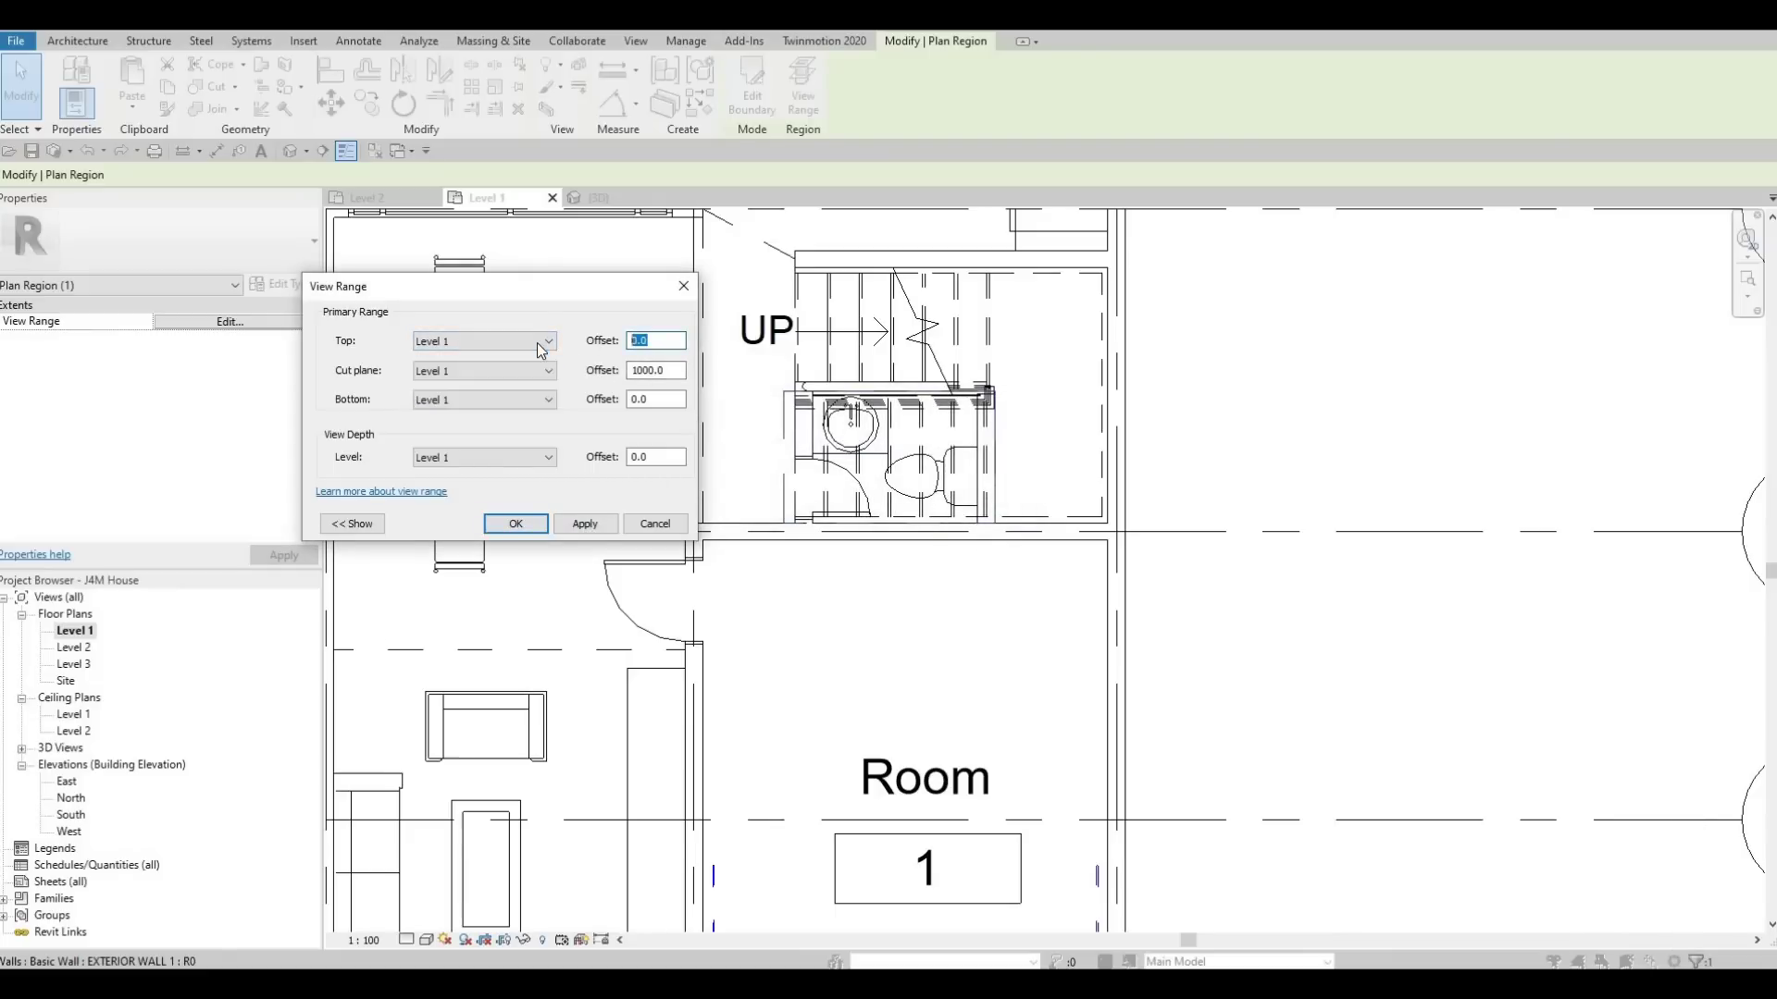
type("1000")
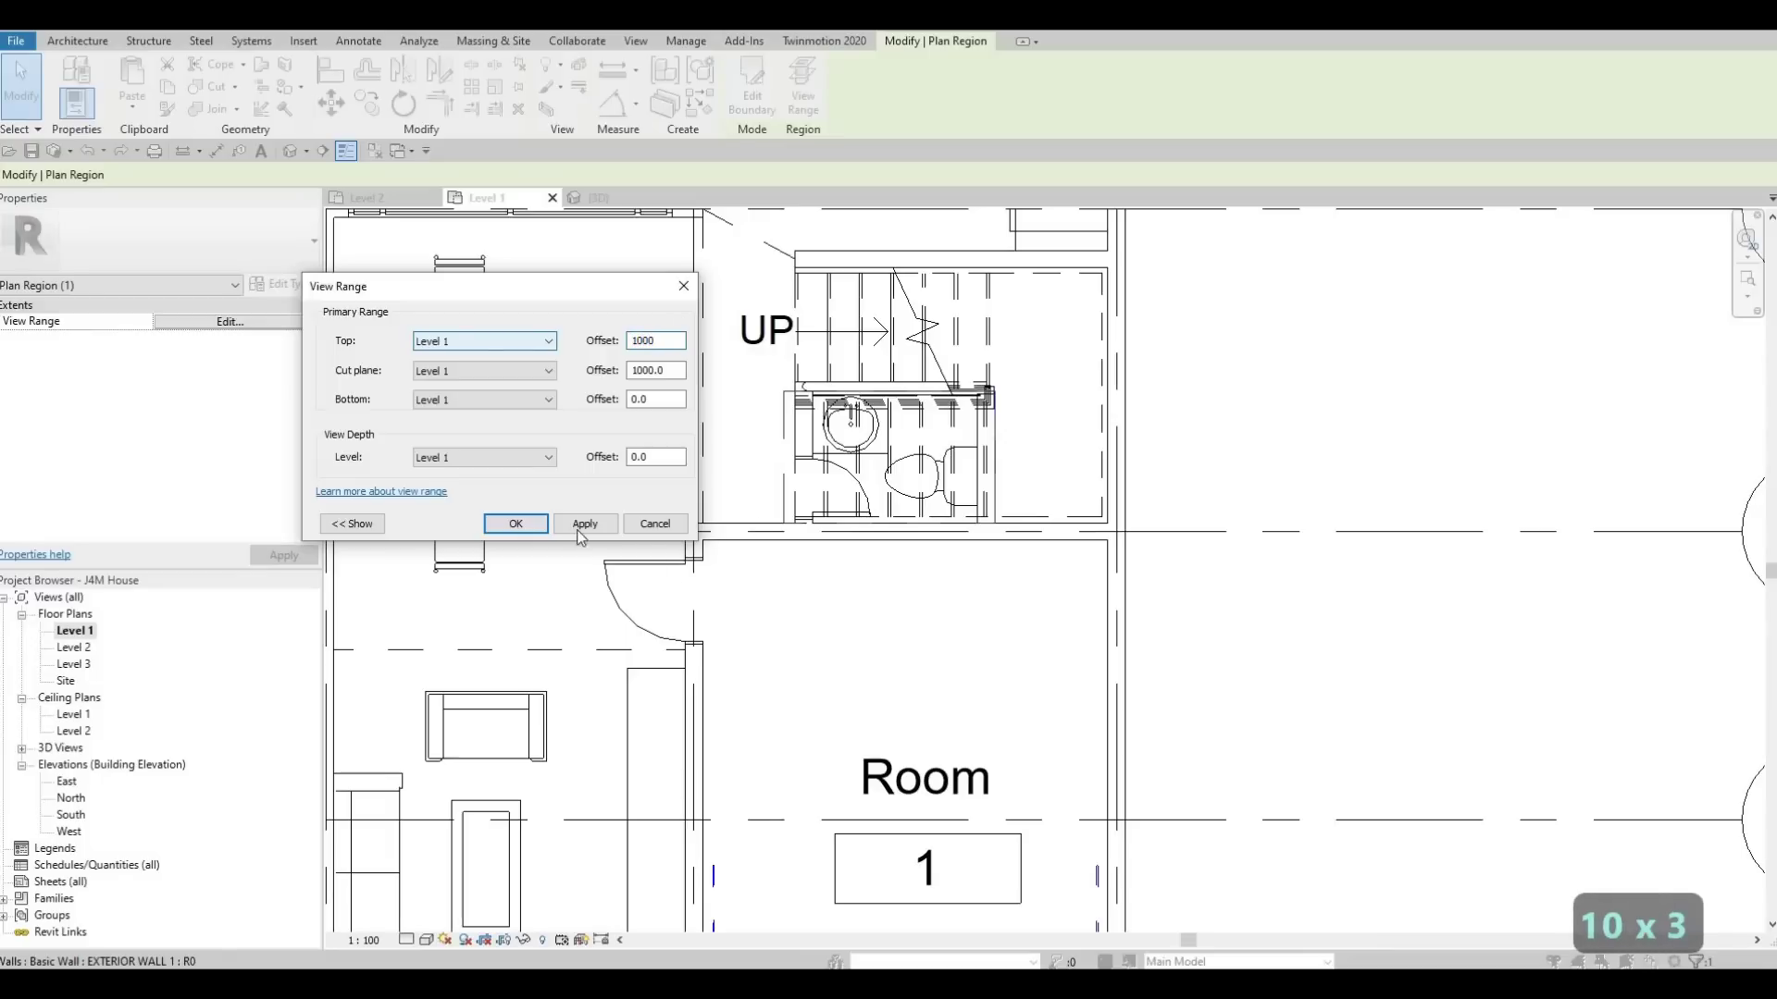
left_click(518, 525)
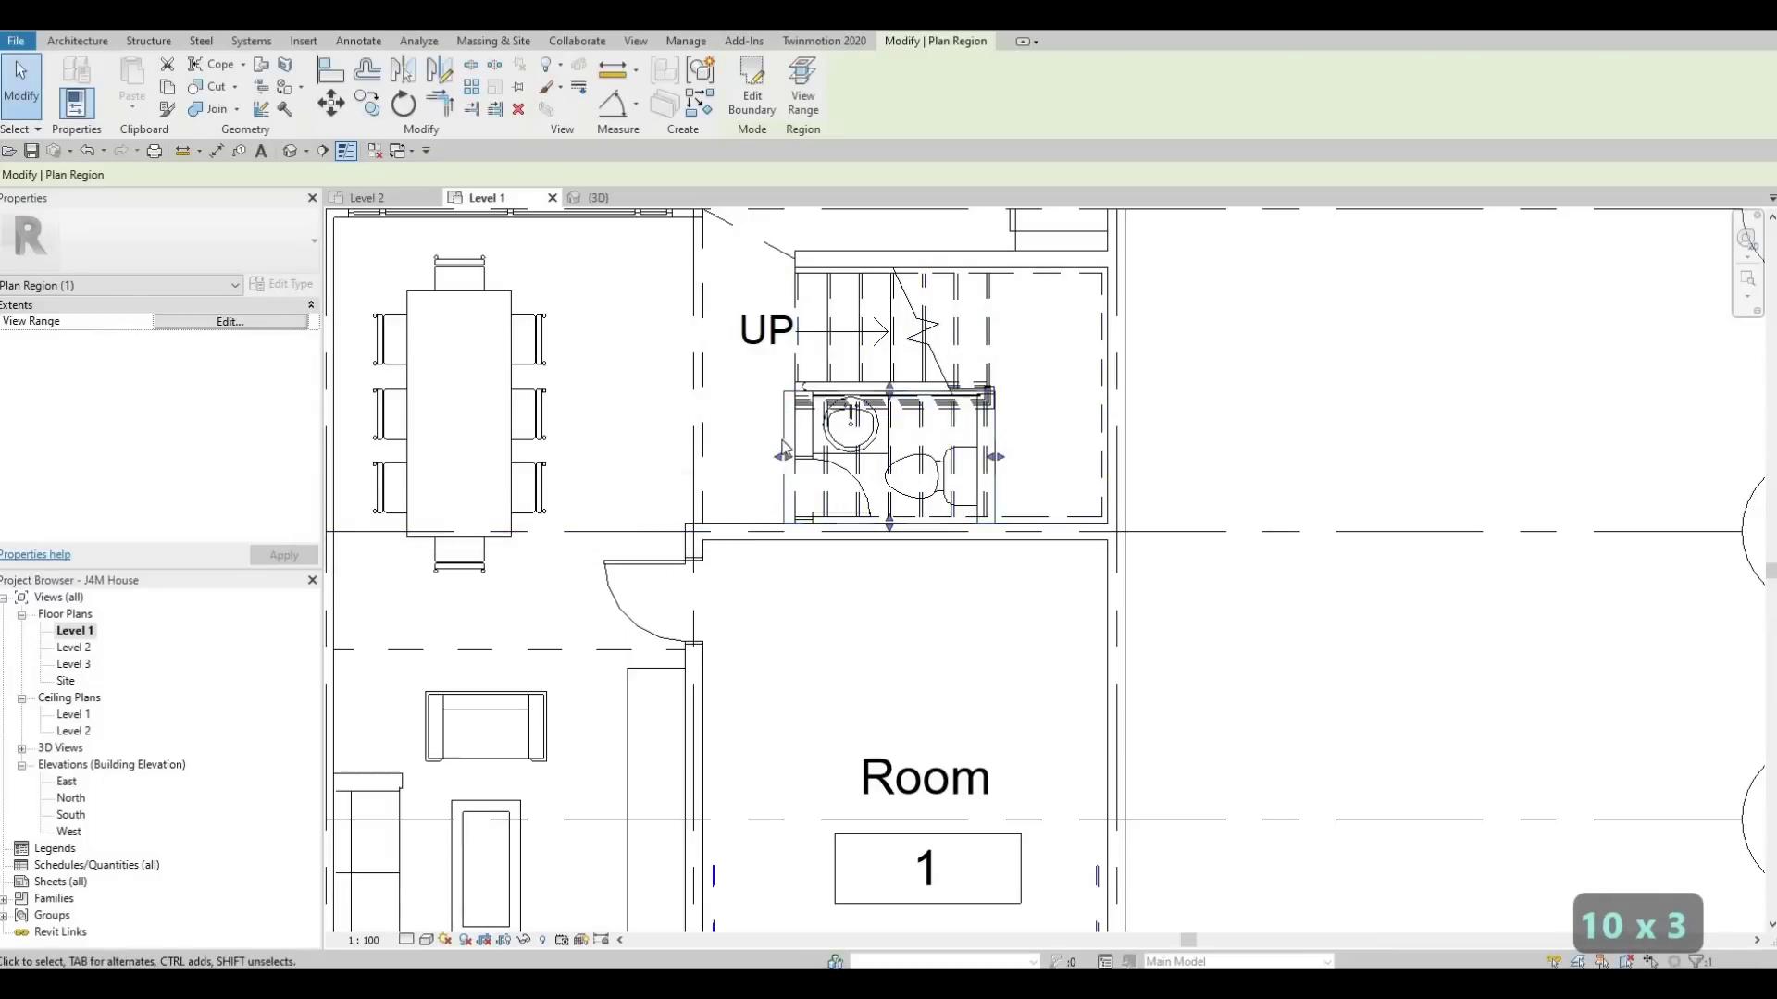
key("Escape")
key("Escape")
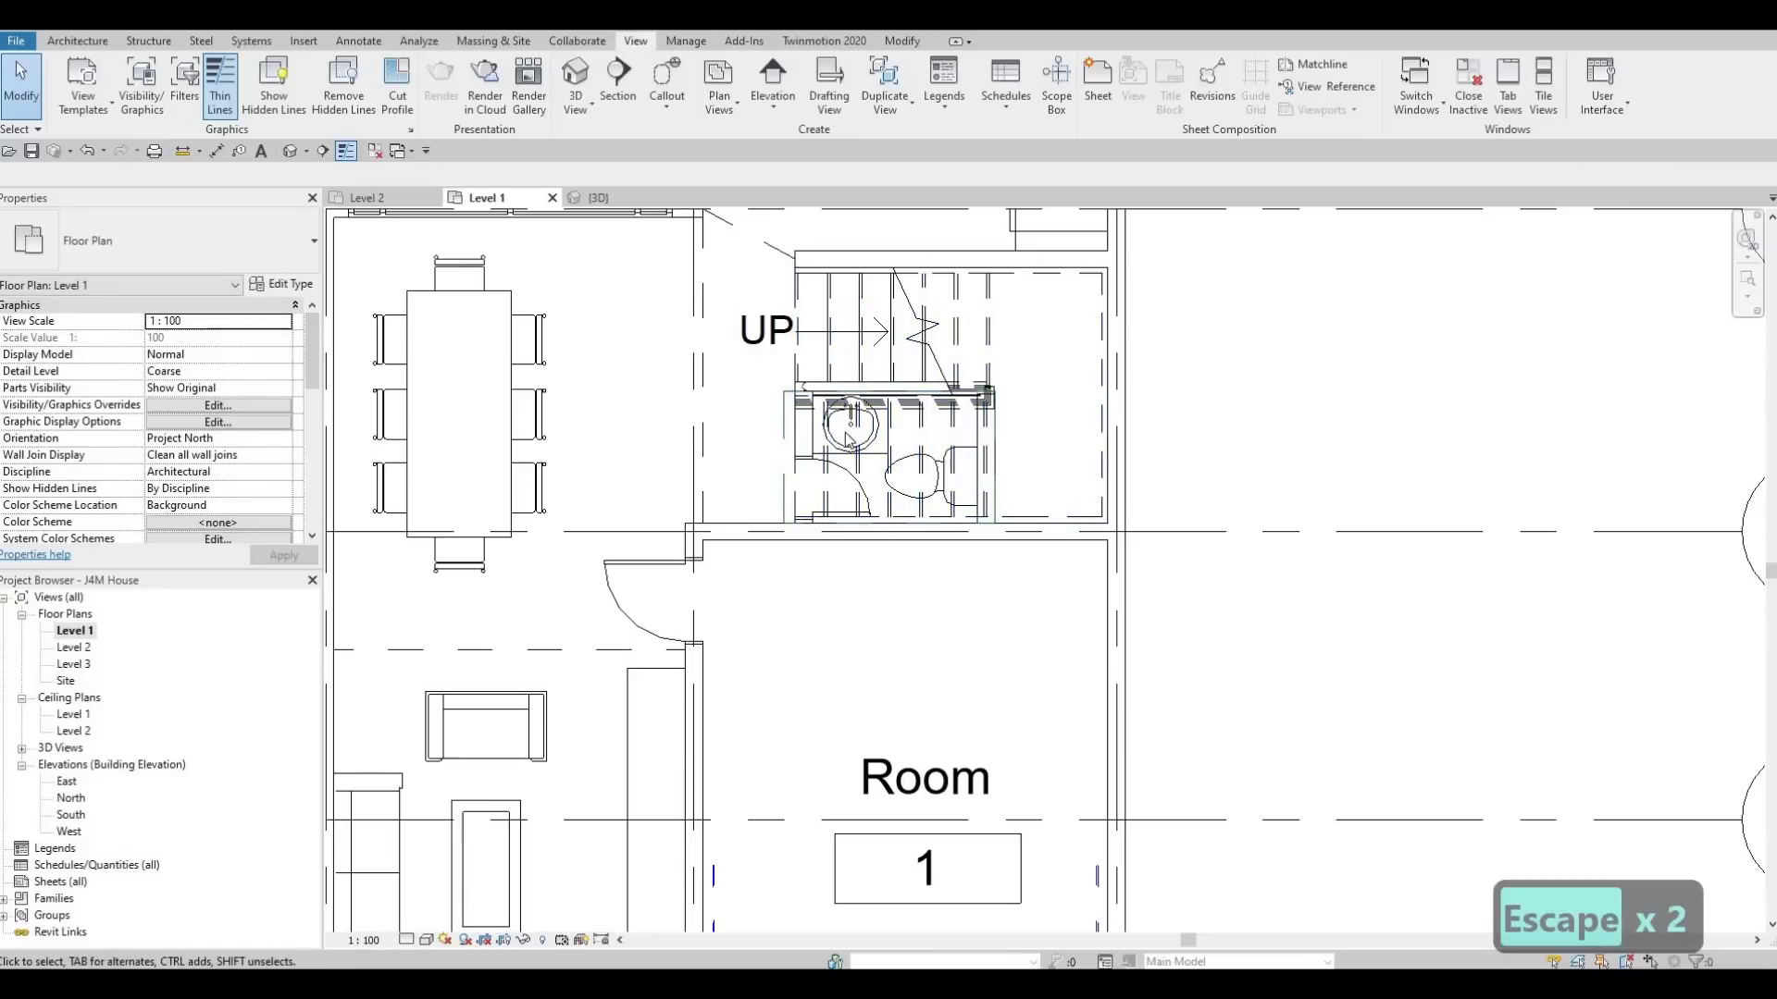
left_click(877, 437)
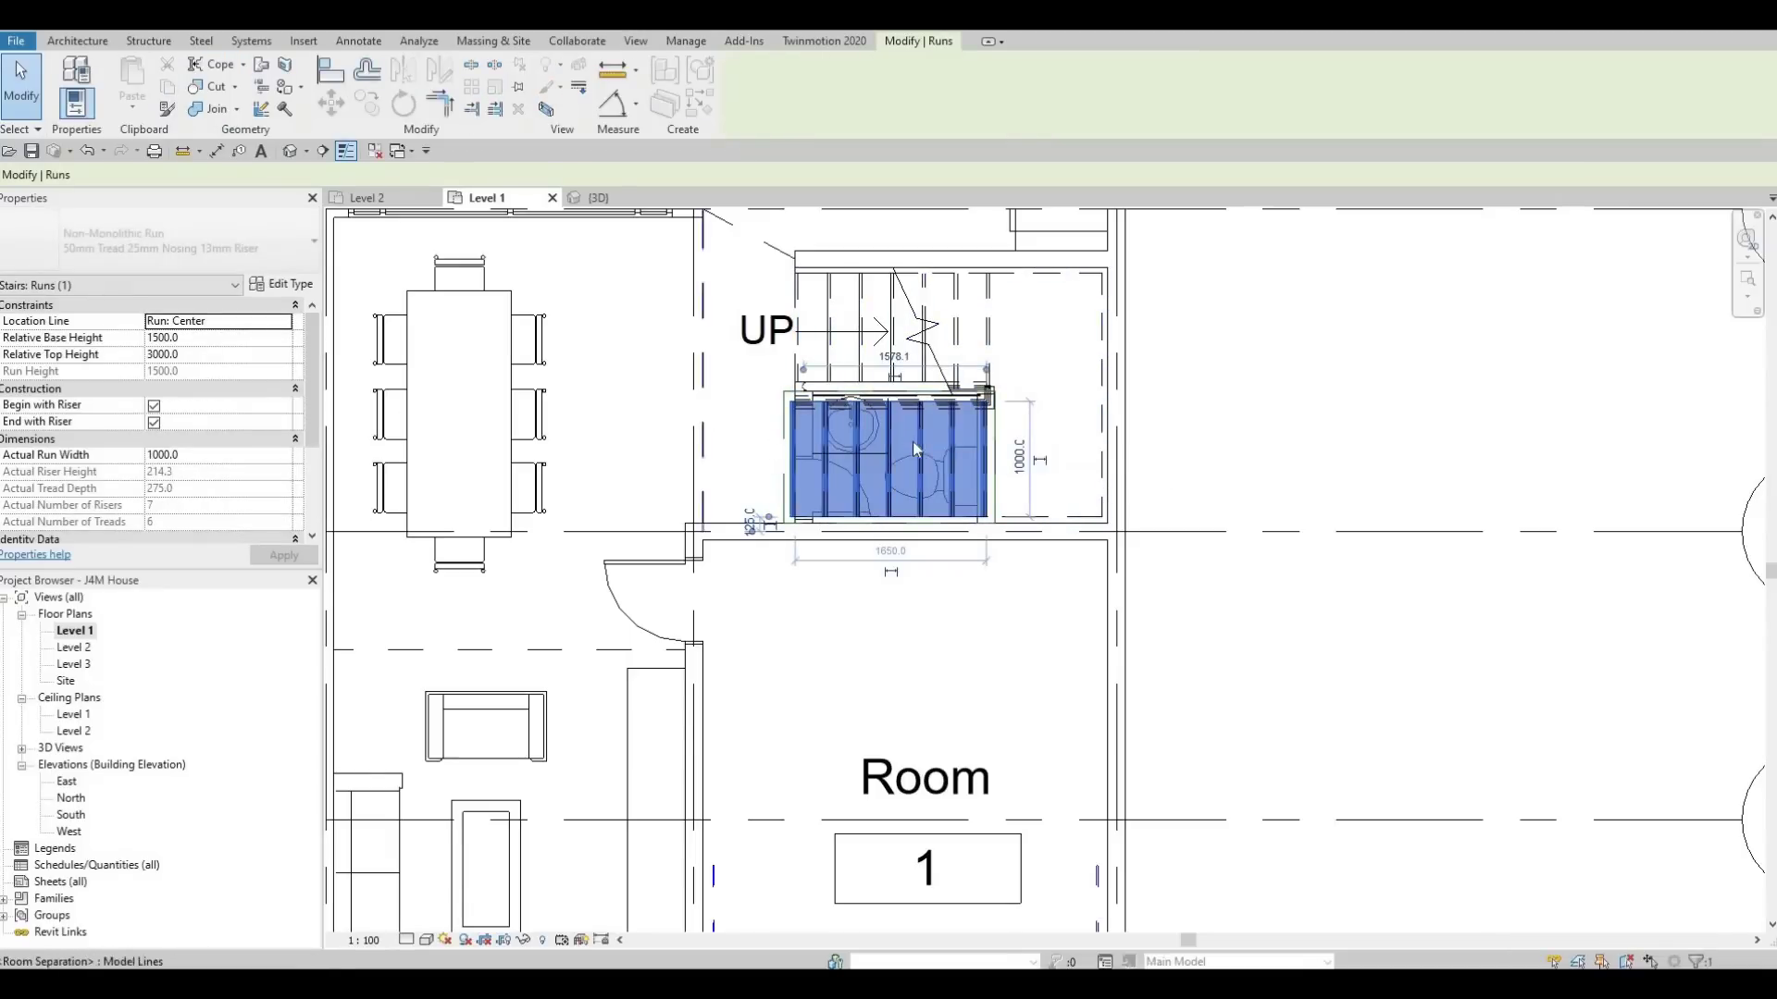
key("Escape")
key("Escape")
key("Escape")
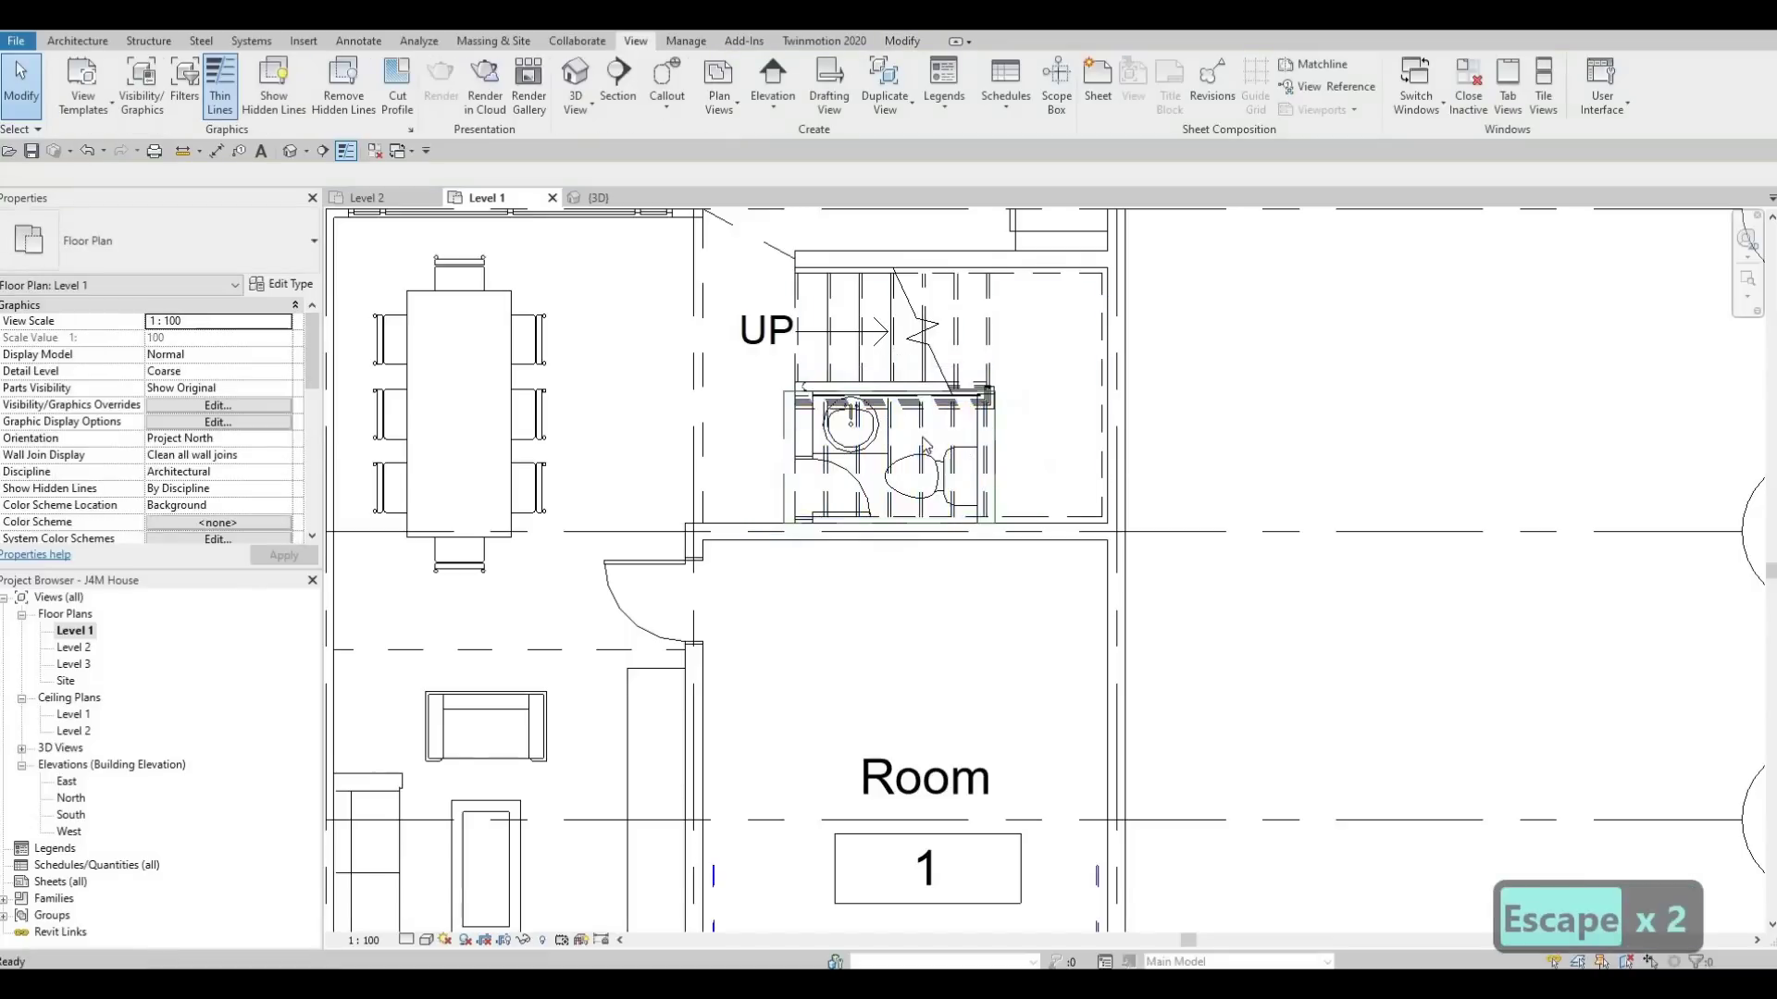
Set the toilet plan region's view range to a cut plane offset of 500 and a top offset of 700.
left_click(785, 427)
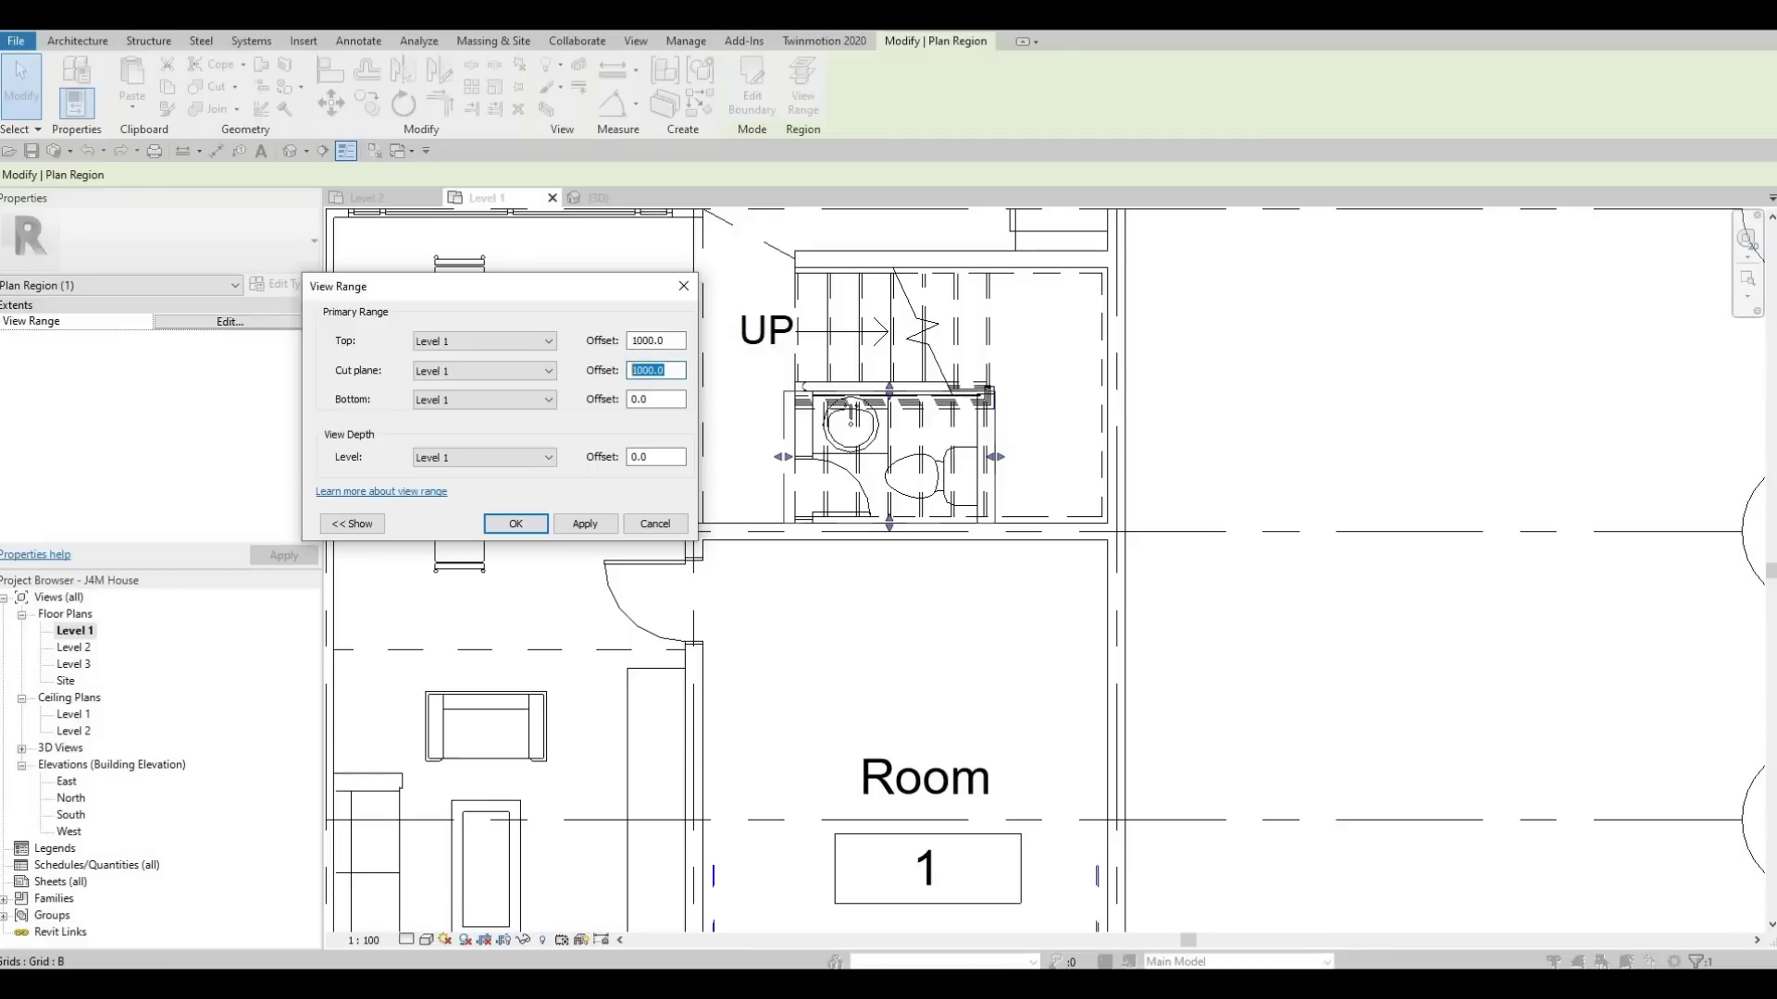
type("00")
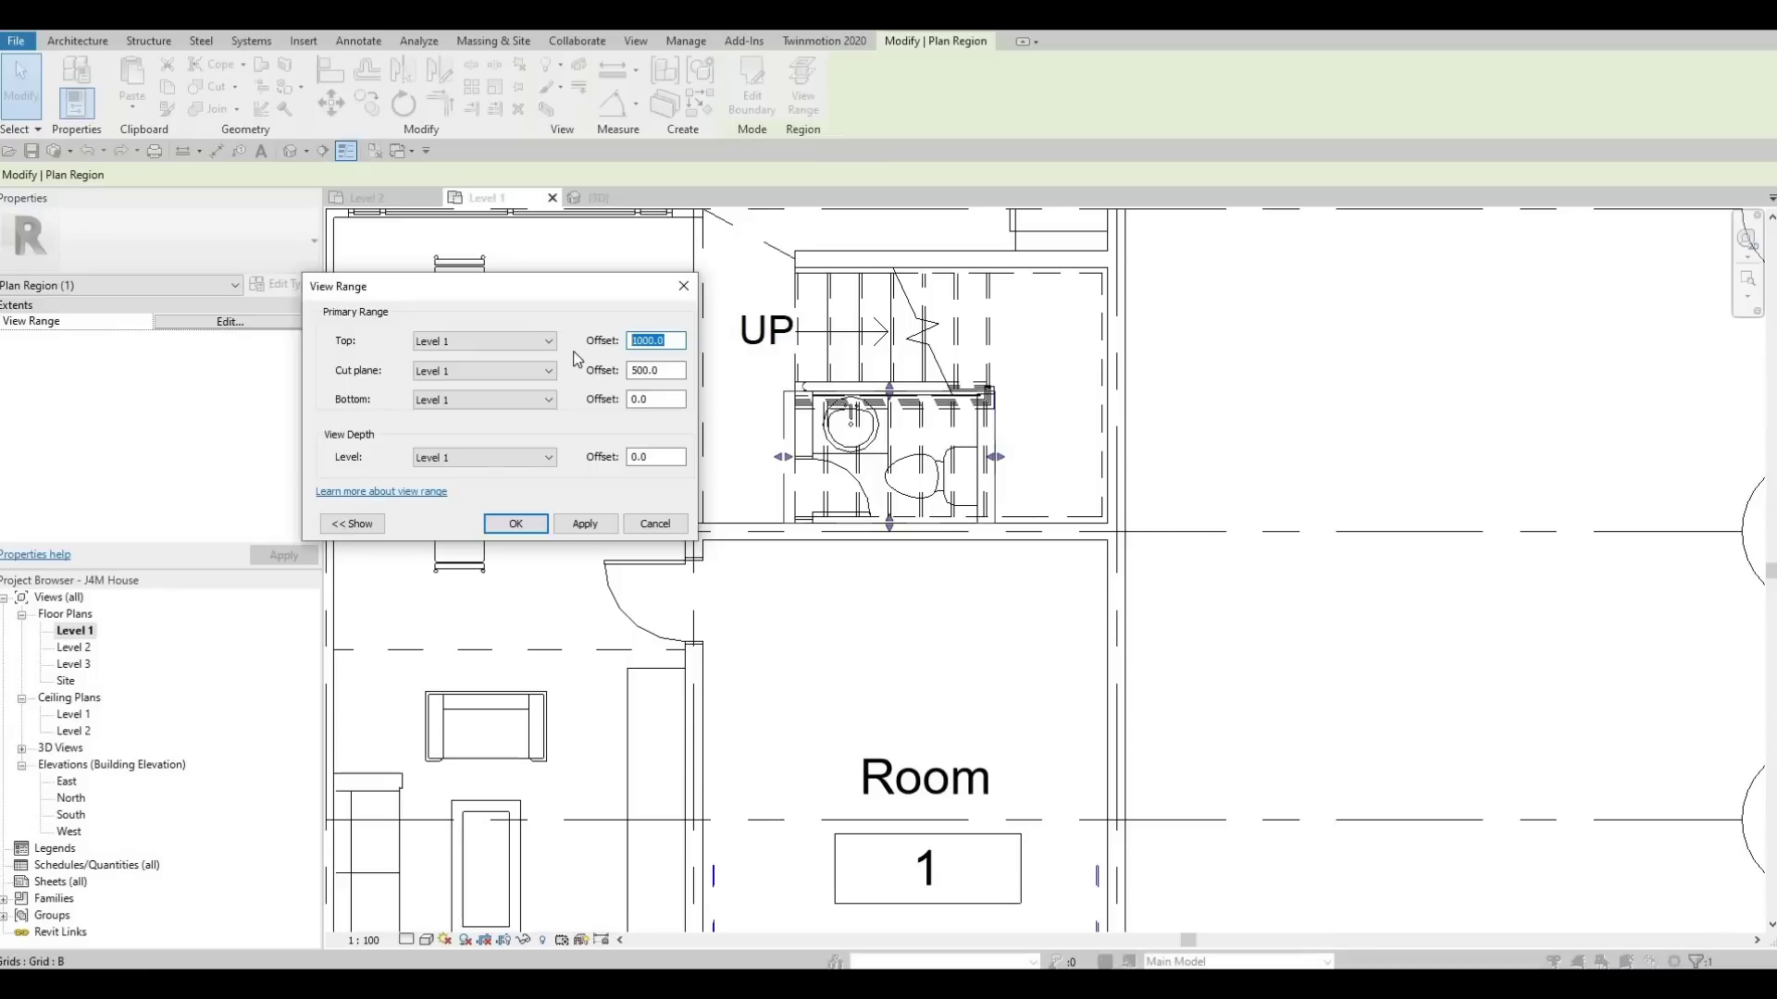
type("700")
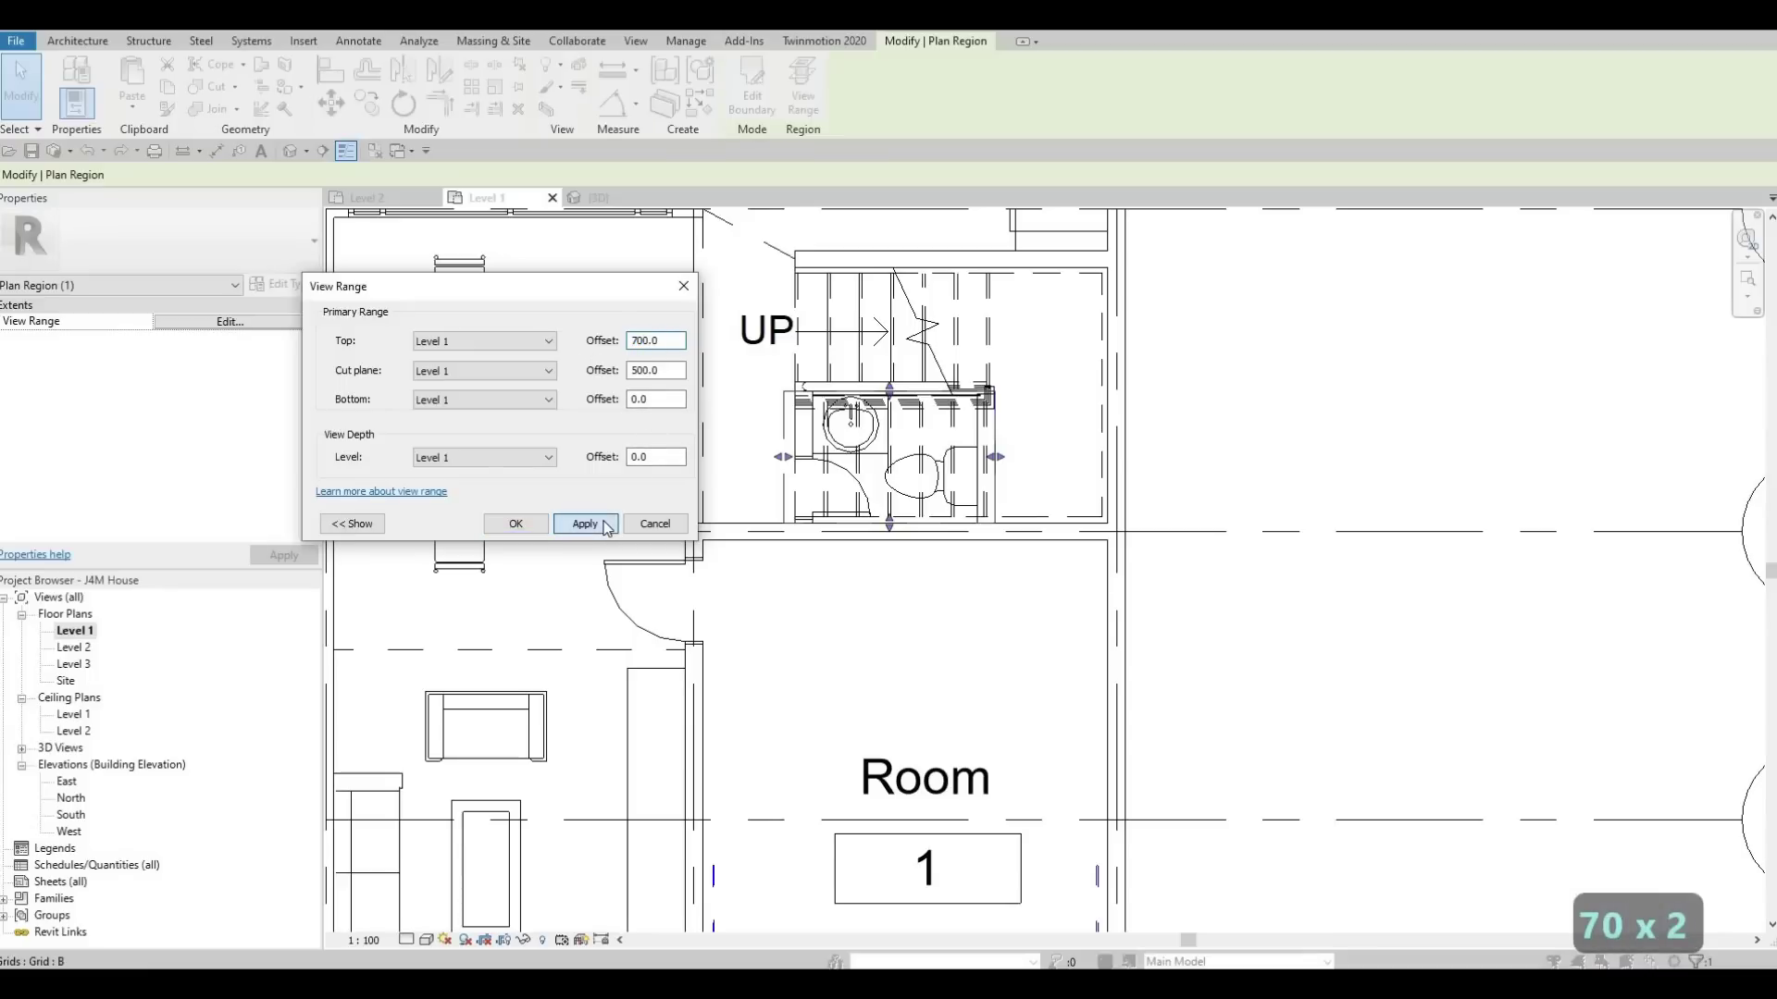
left_click(539, 529)
key("Escape")
key("Escape")
key("Escape")
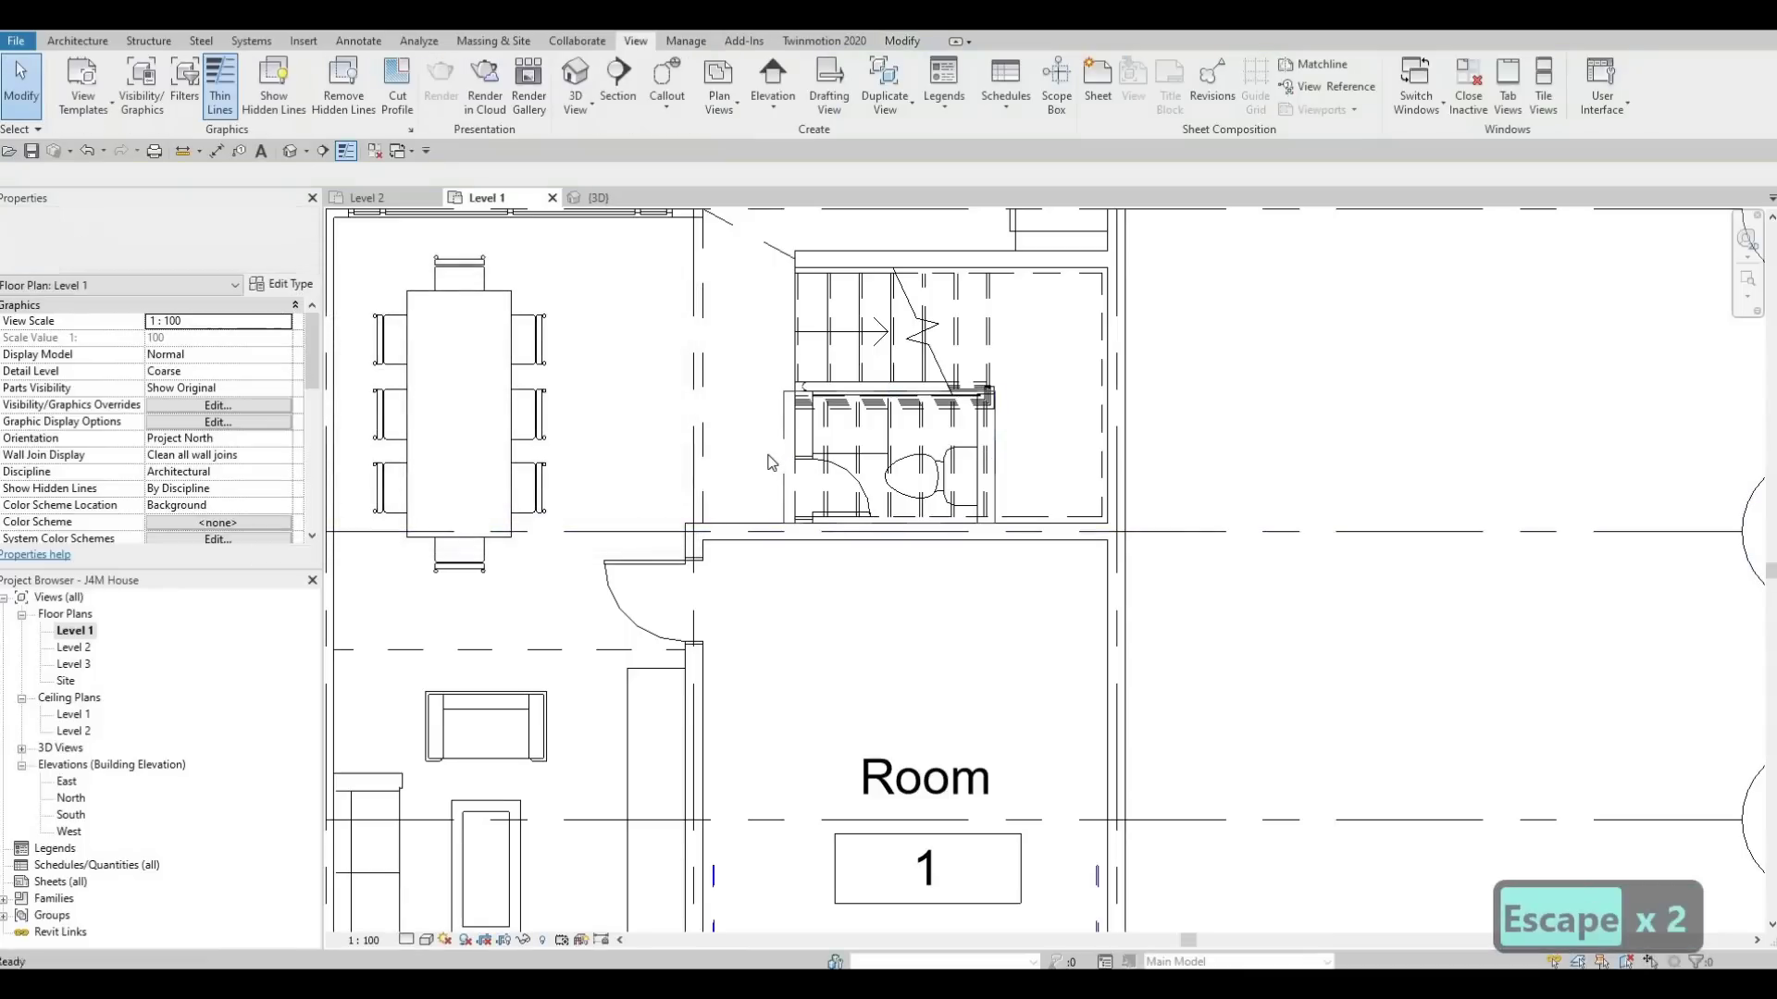
scroll(733, 442, "down", 1)
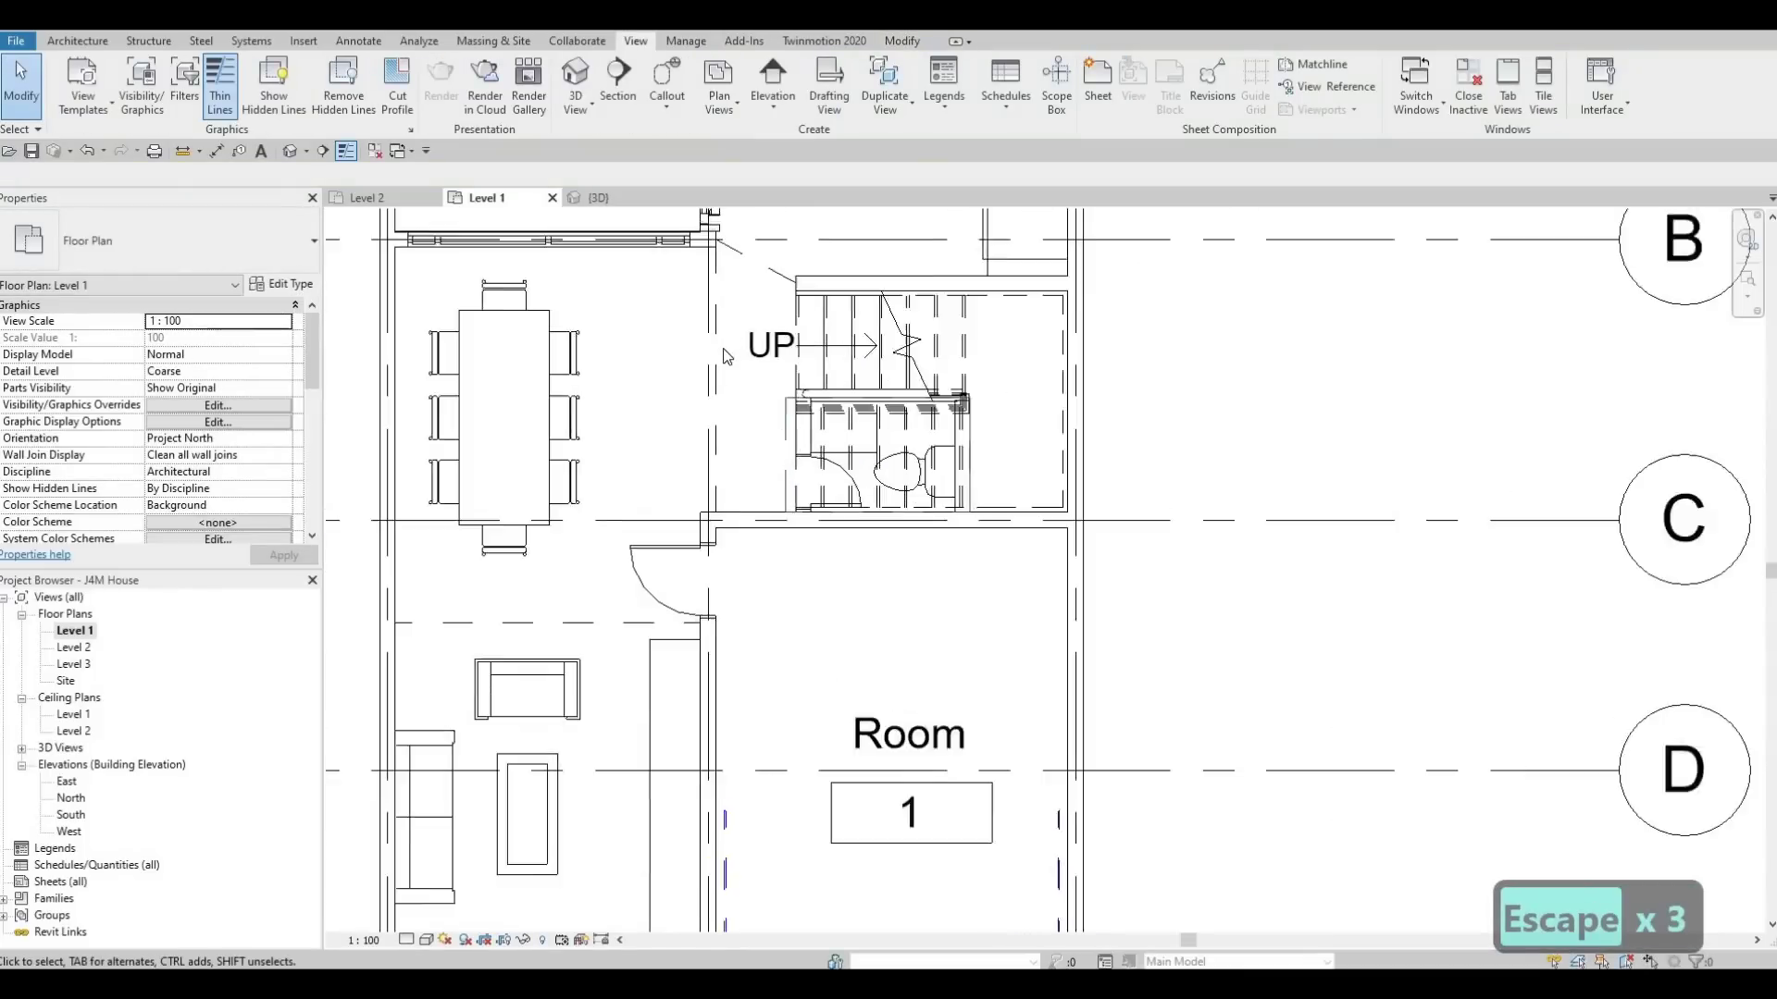
scroll(685, 454, "up", 2)
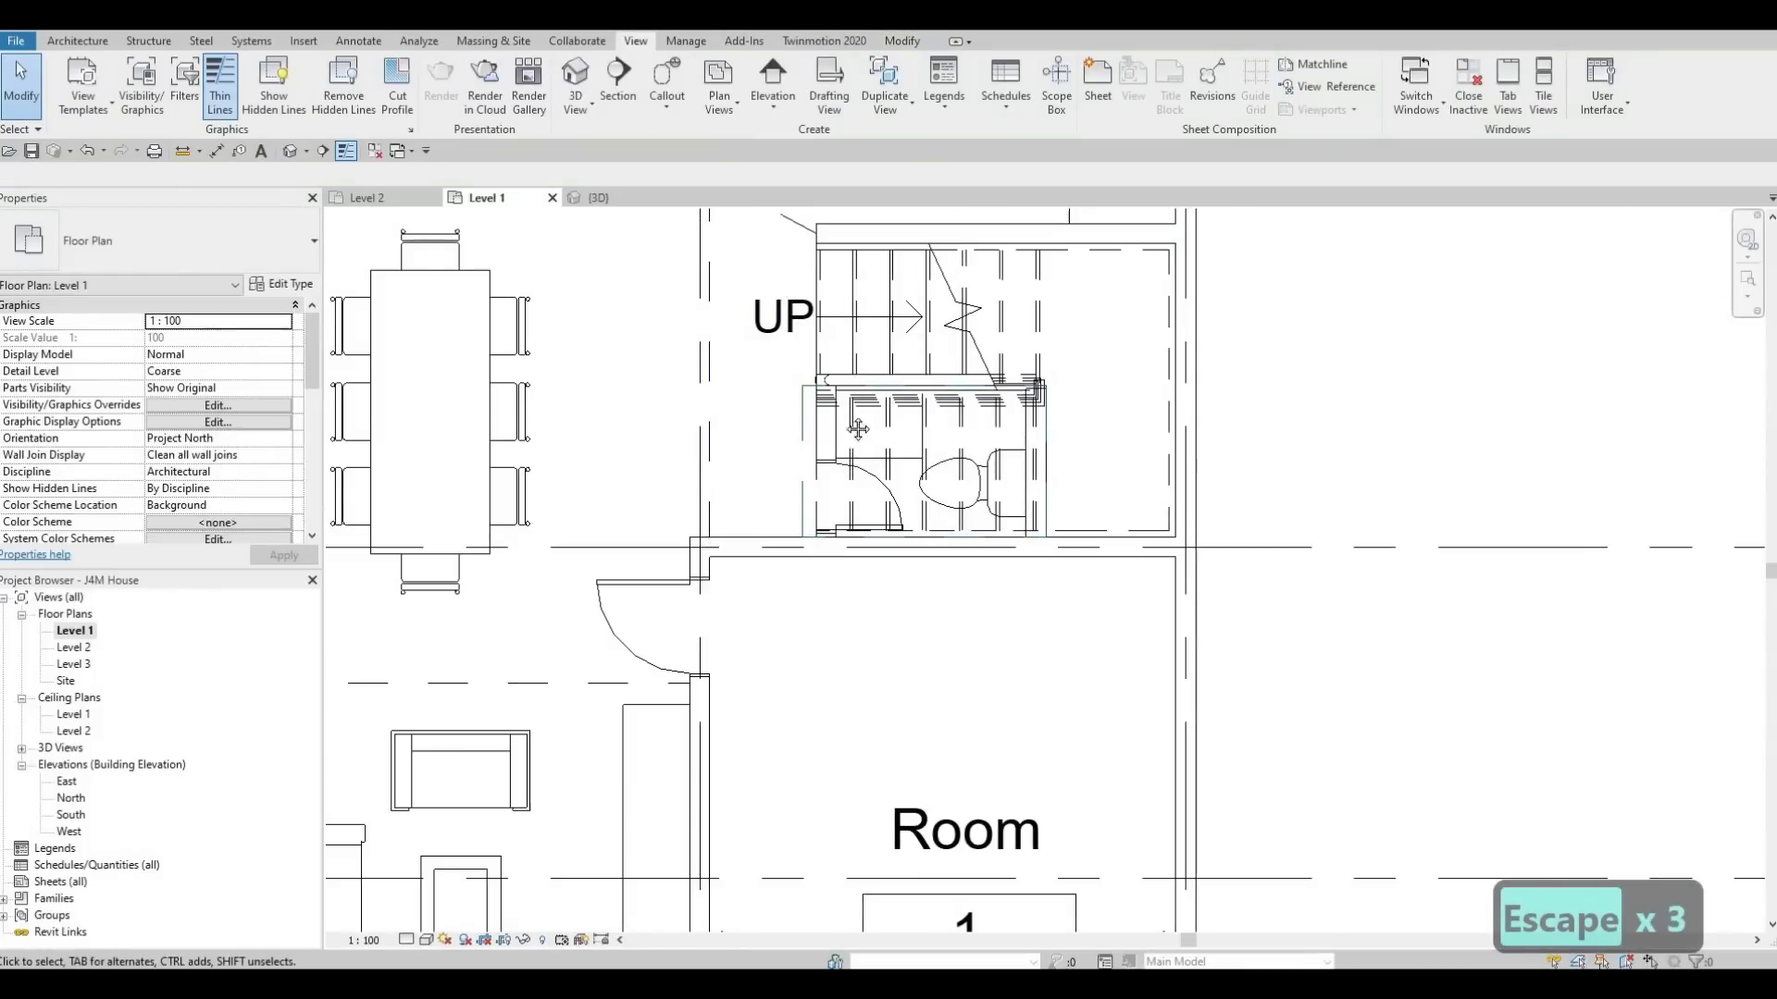
key("Escape")
scroll(823, 319, "down", 3)
scroll(823, 319, "down", 2)
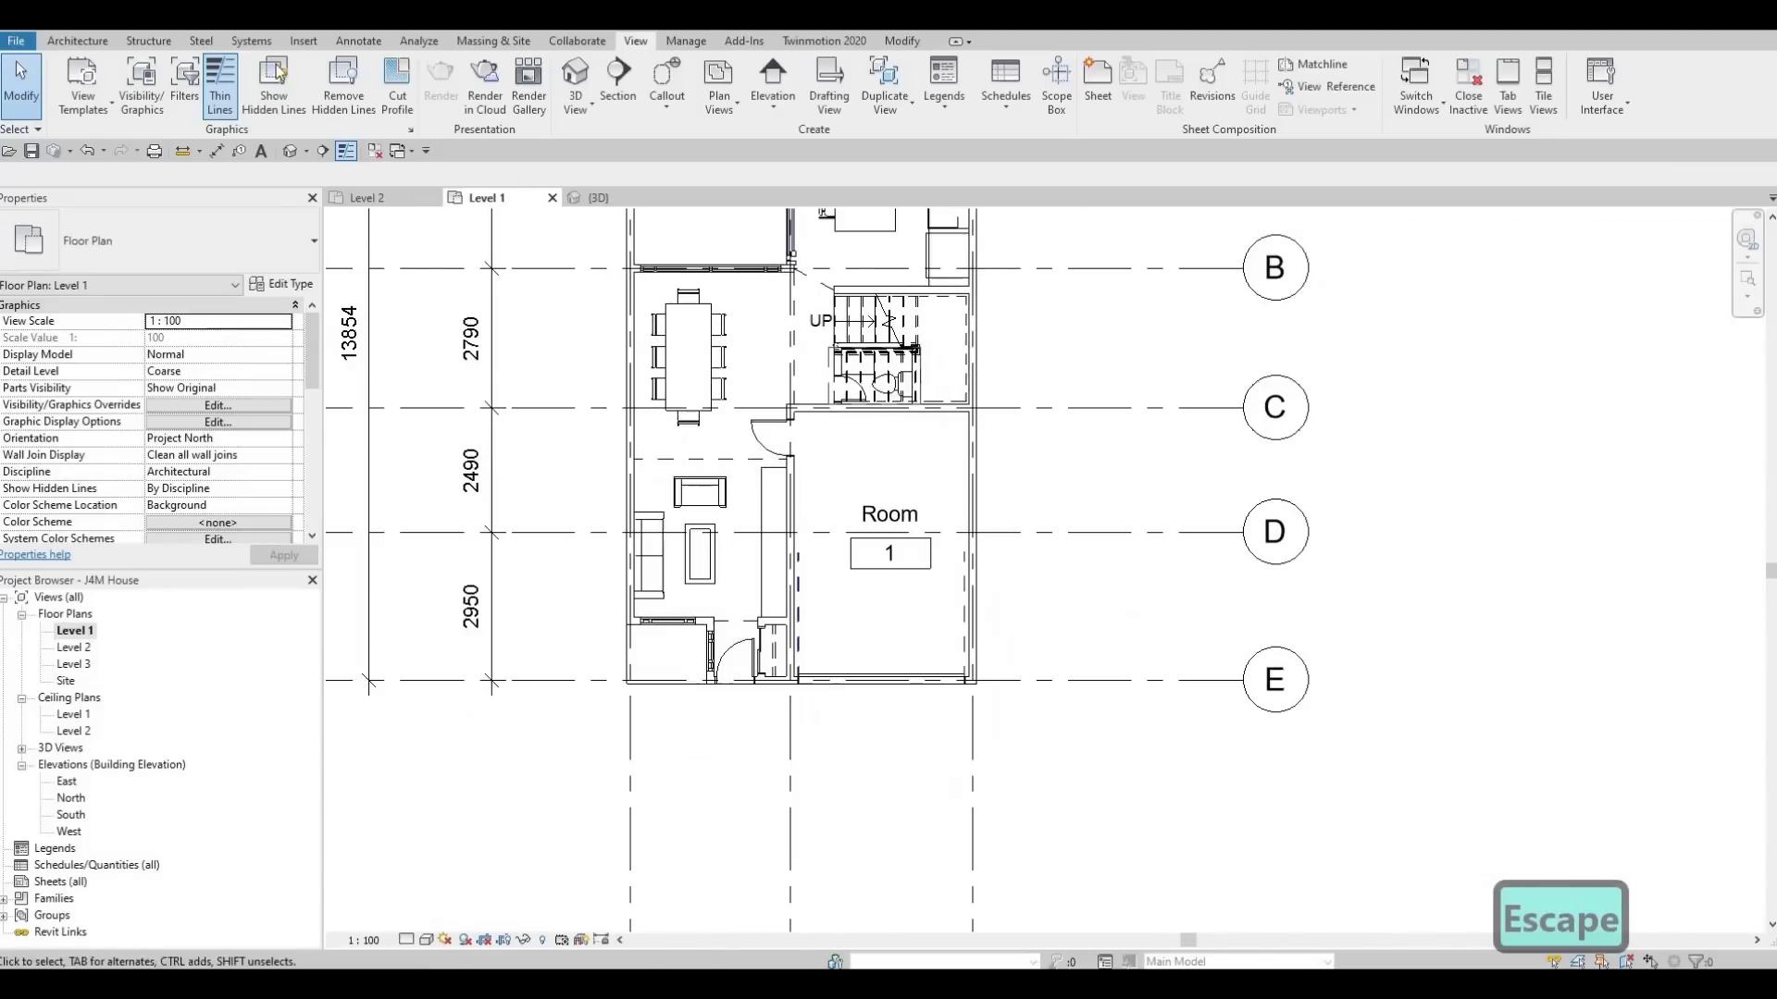
Place tagged rooms in the front entry area and in the lounge area with the sofas on Level 1.
key("Escape")
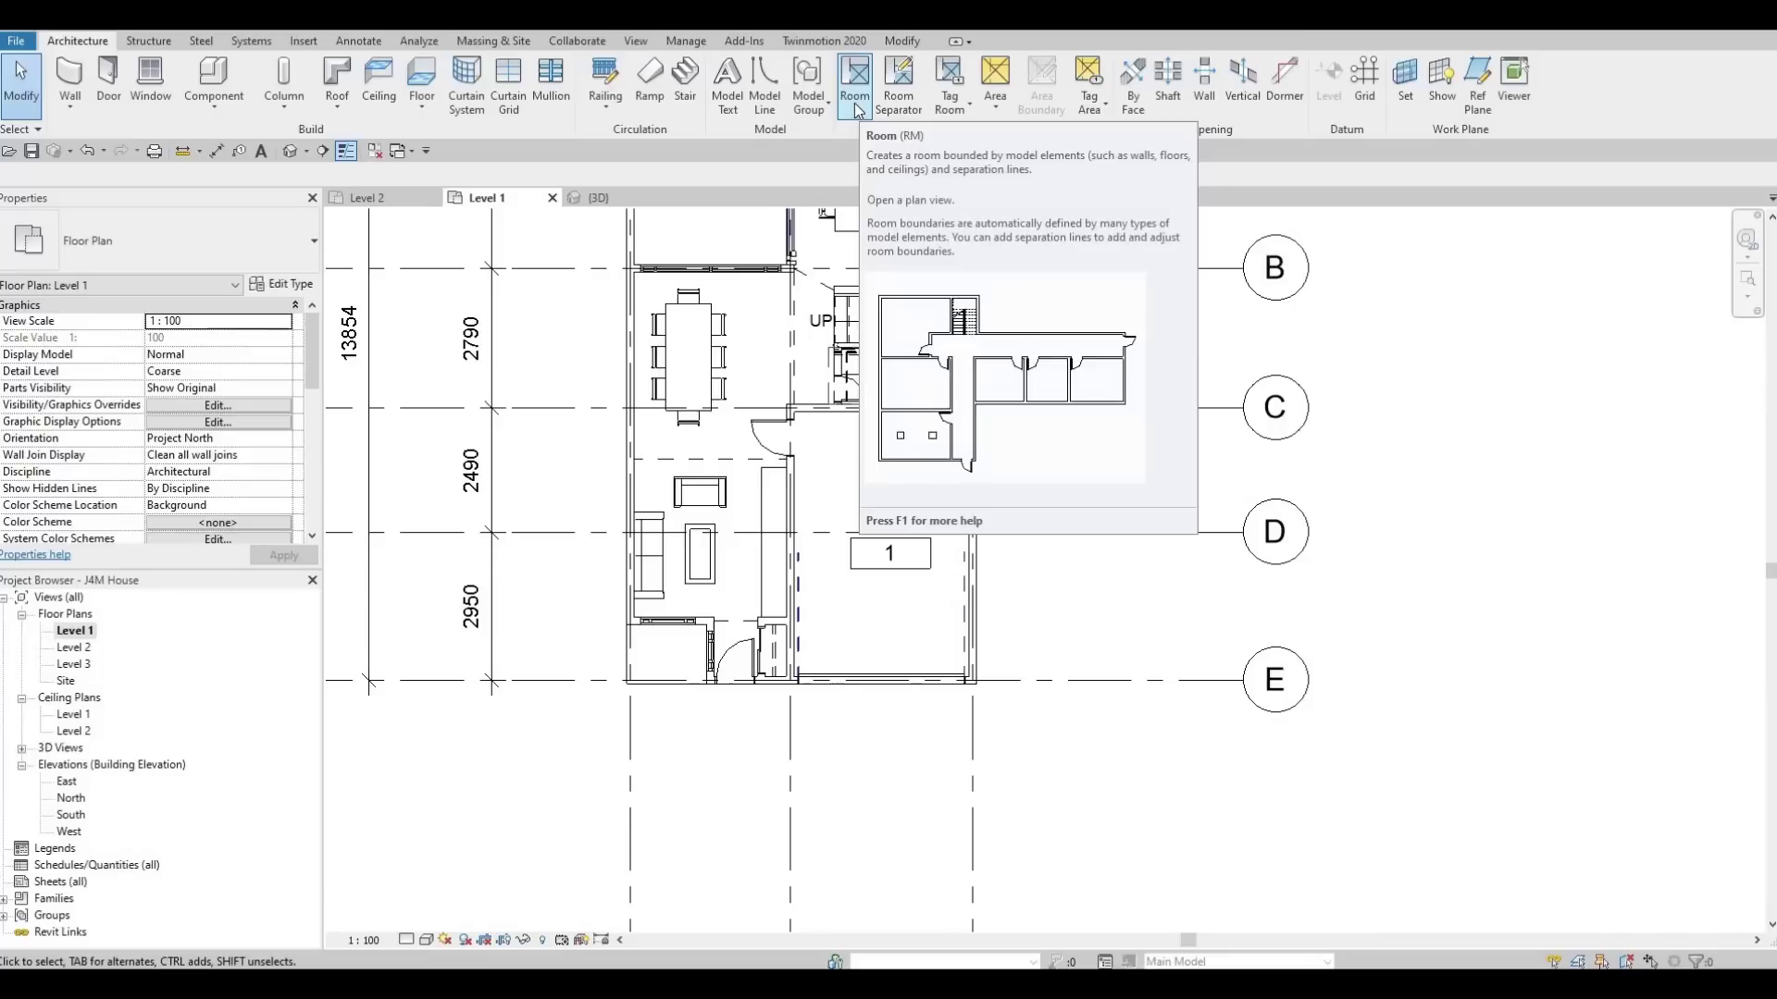
left_click(857, 105)
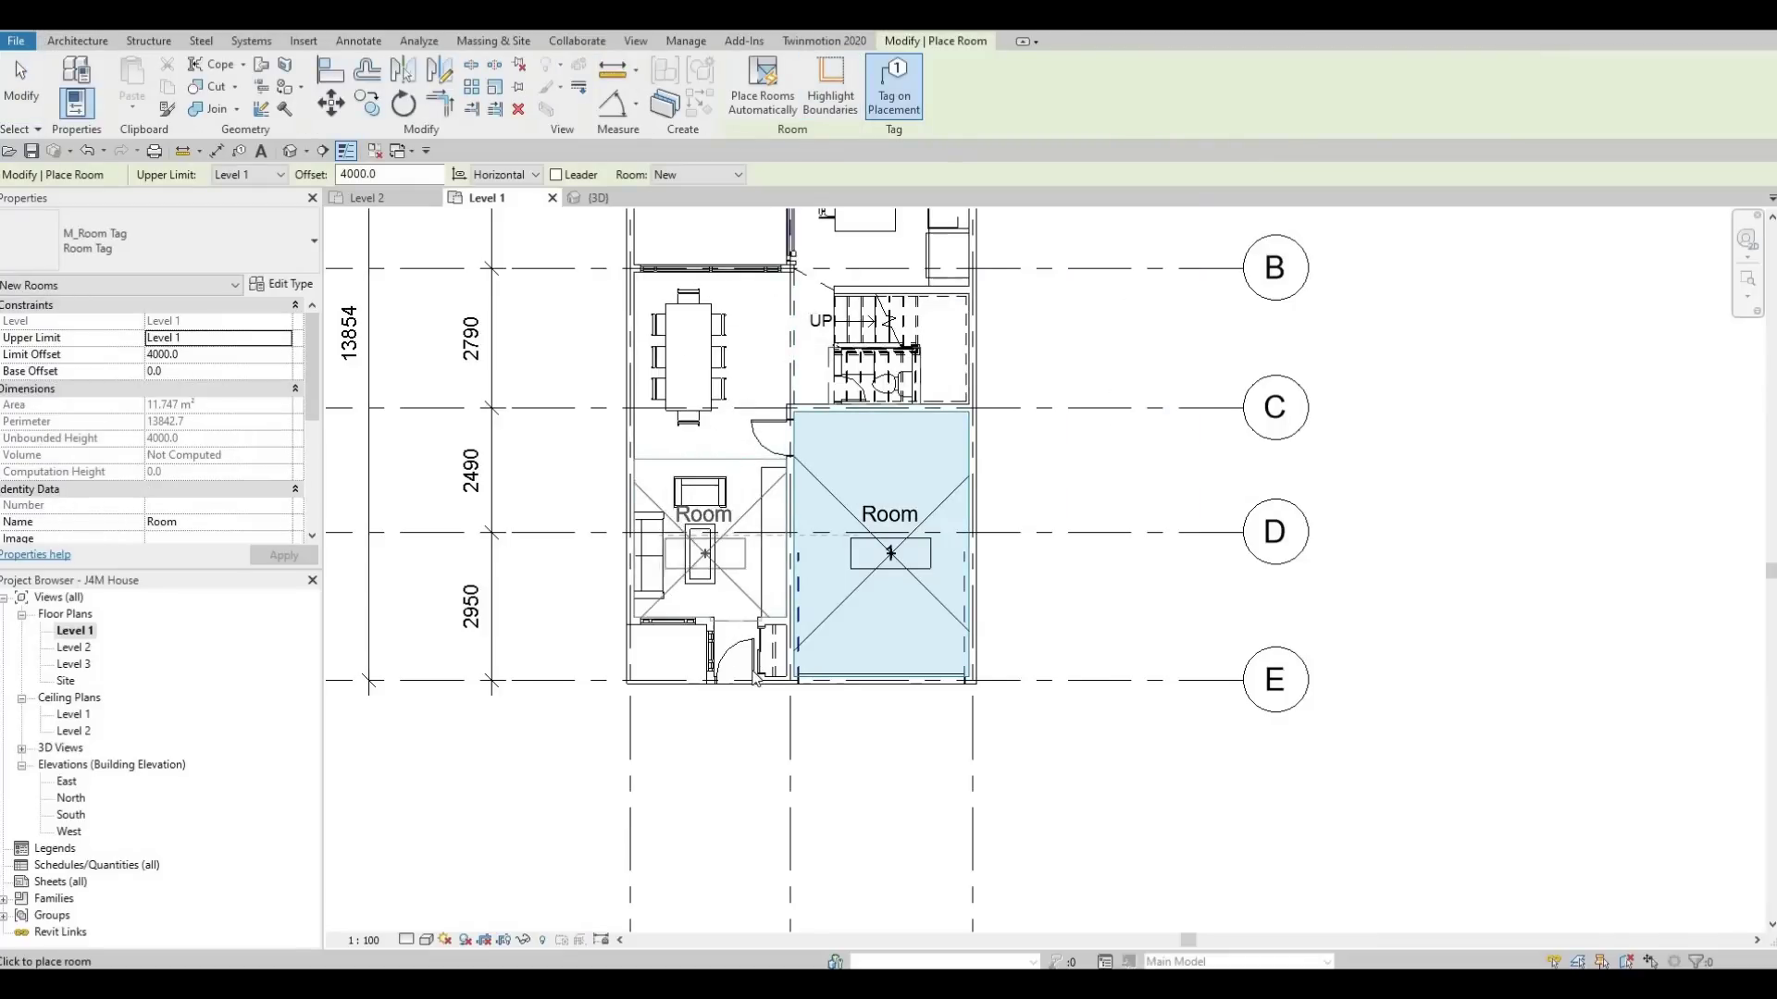
scroll(743, 674, "up", 5)
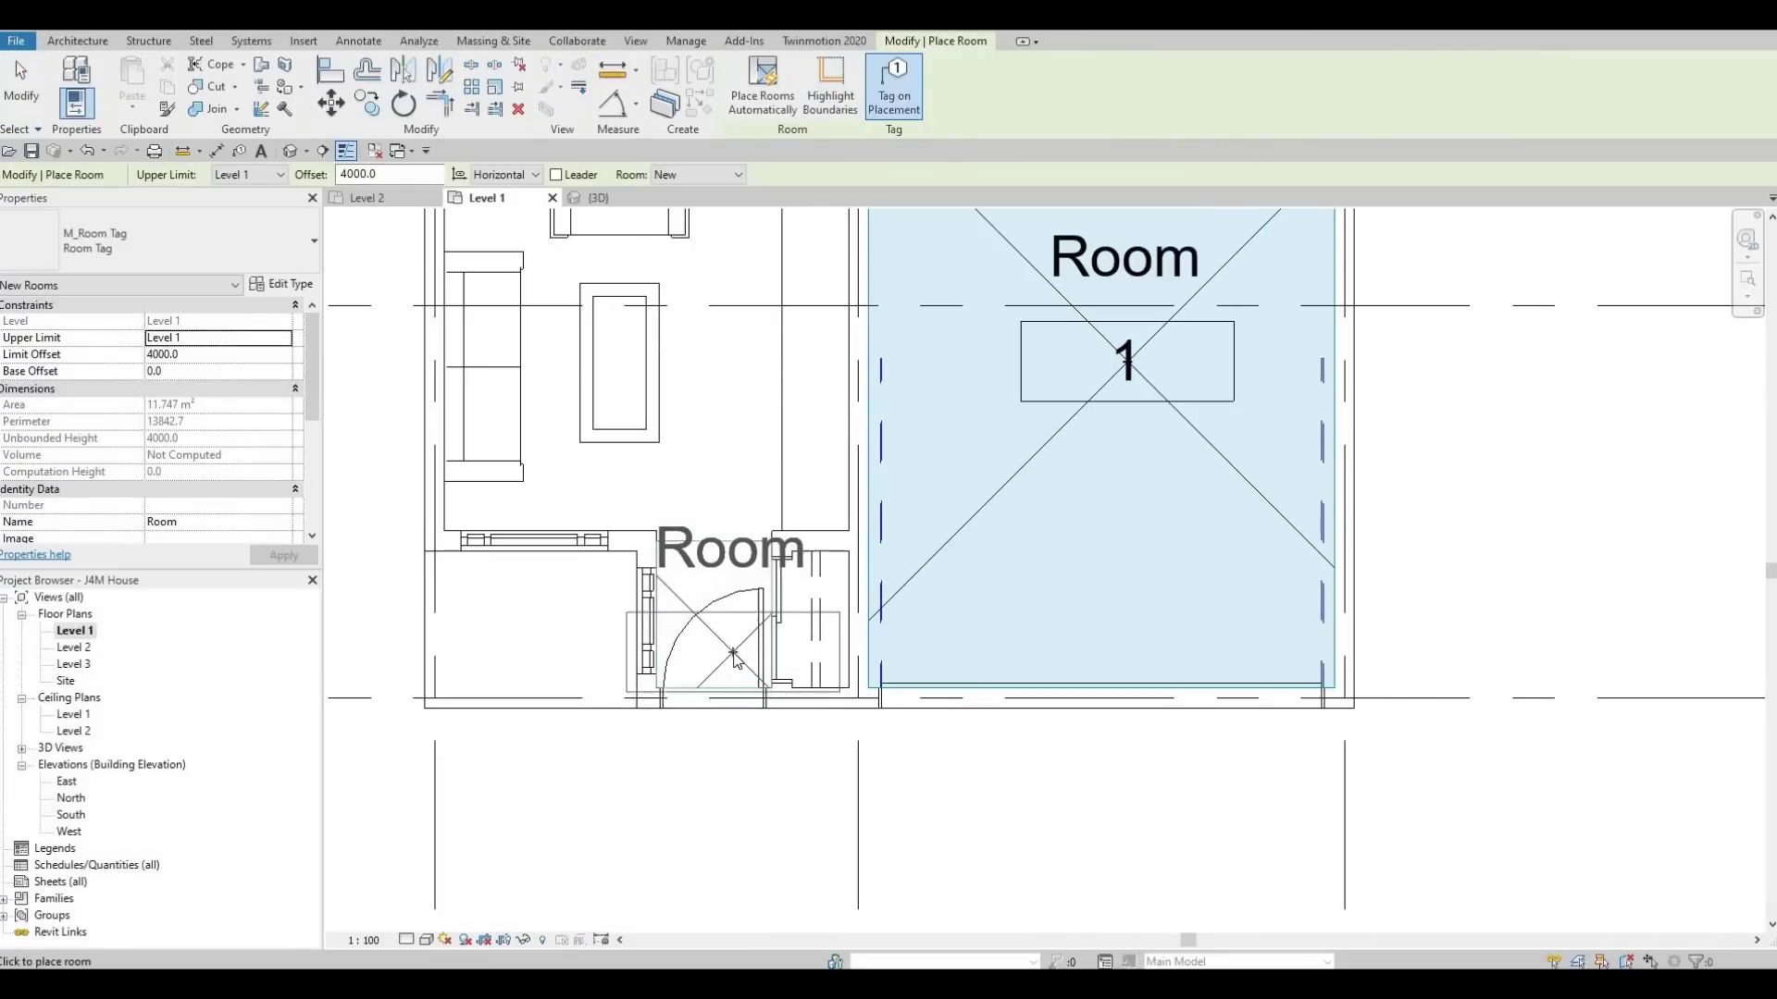
left_click(733, 652)
middle_click_drag(647, 477, 668, 675)
scroll(670, 674, "down", 1)
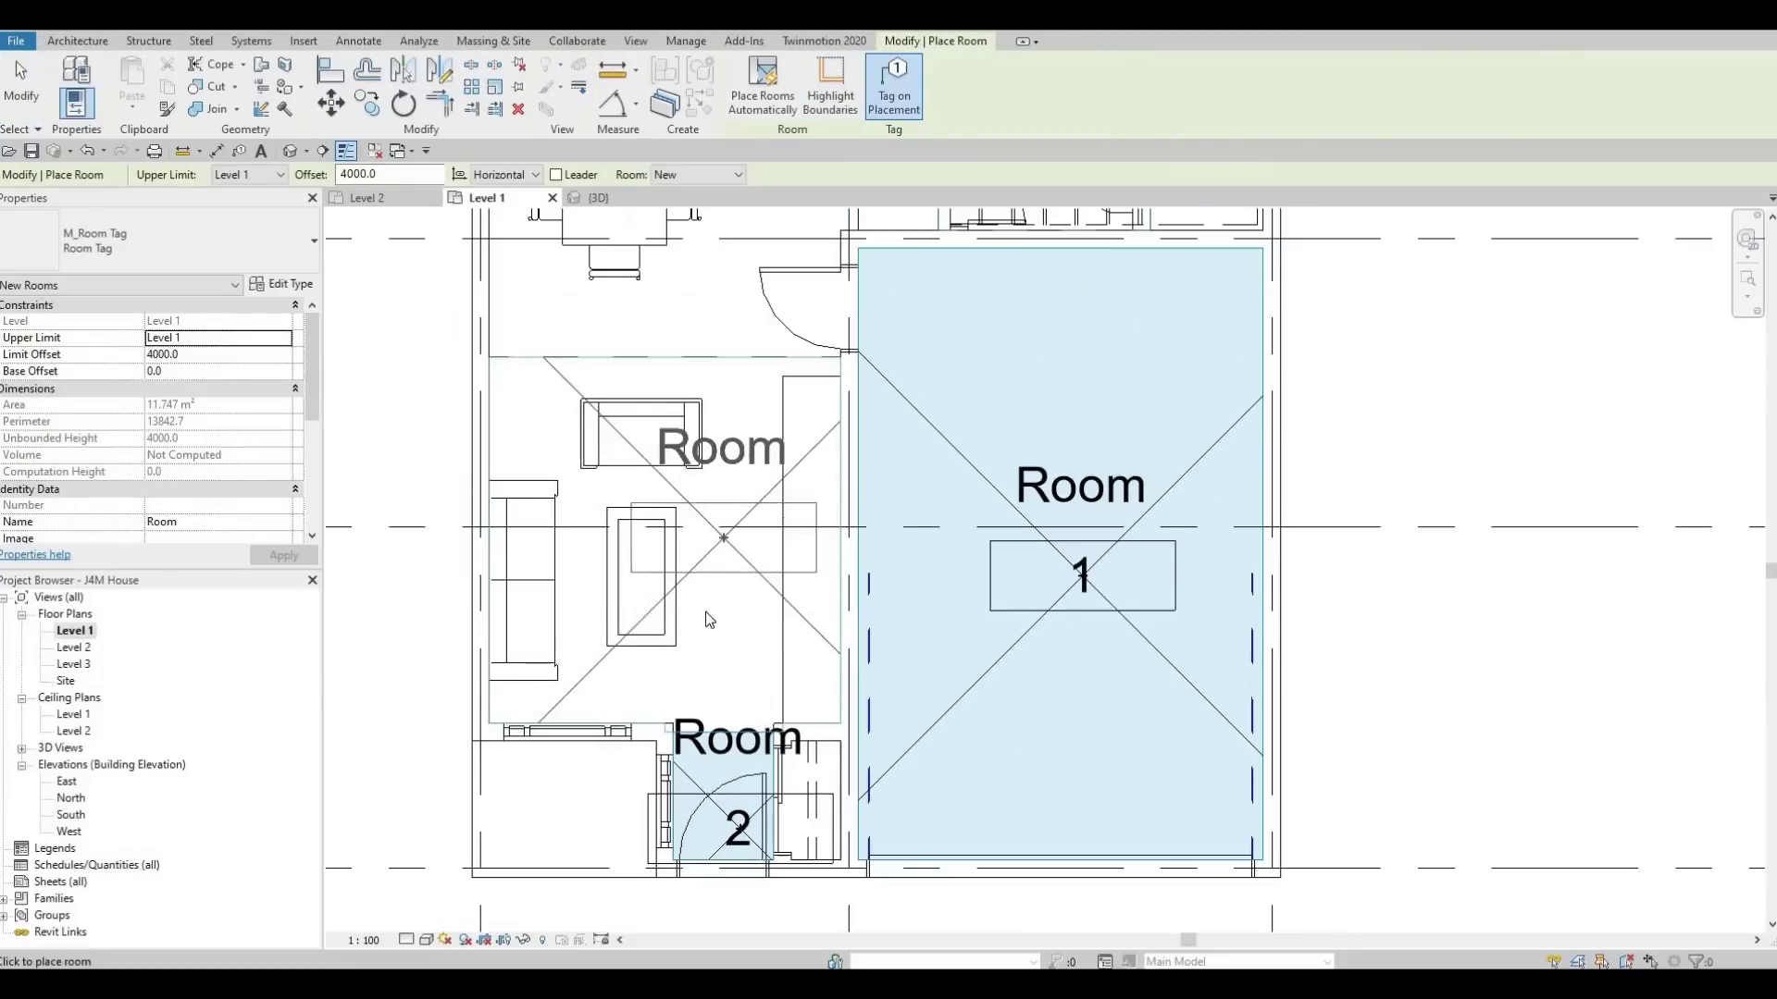
left_click(731, 388)
scroll(735, 396, "down", 3)
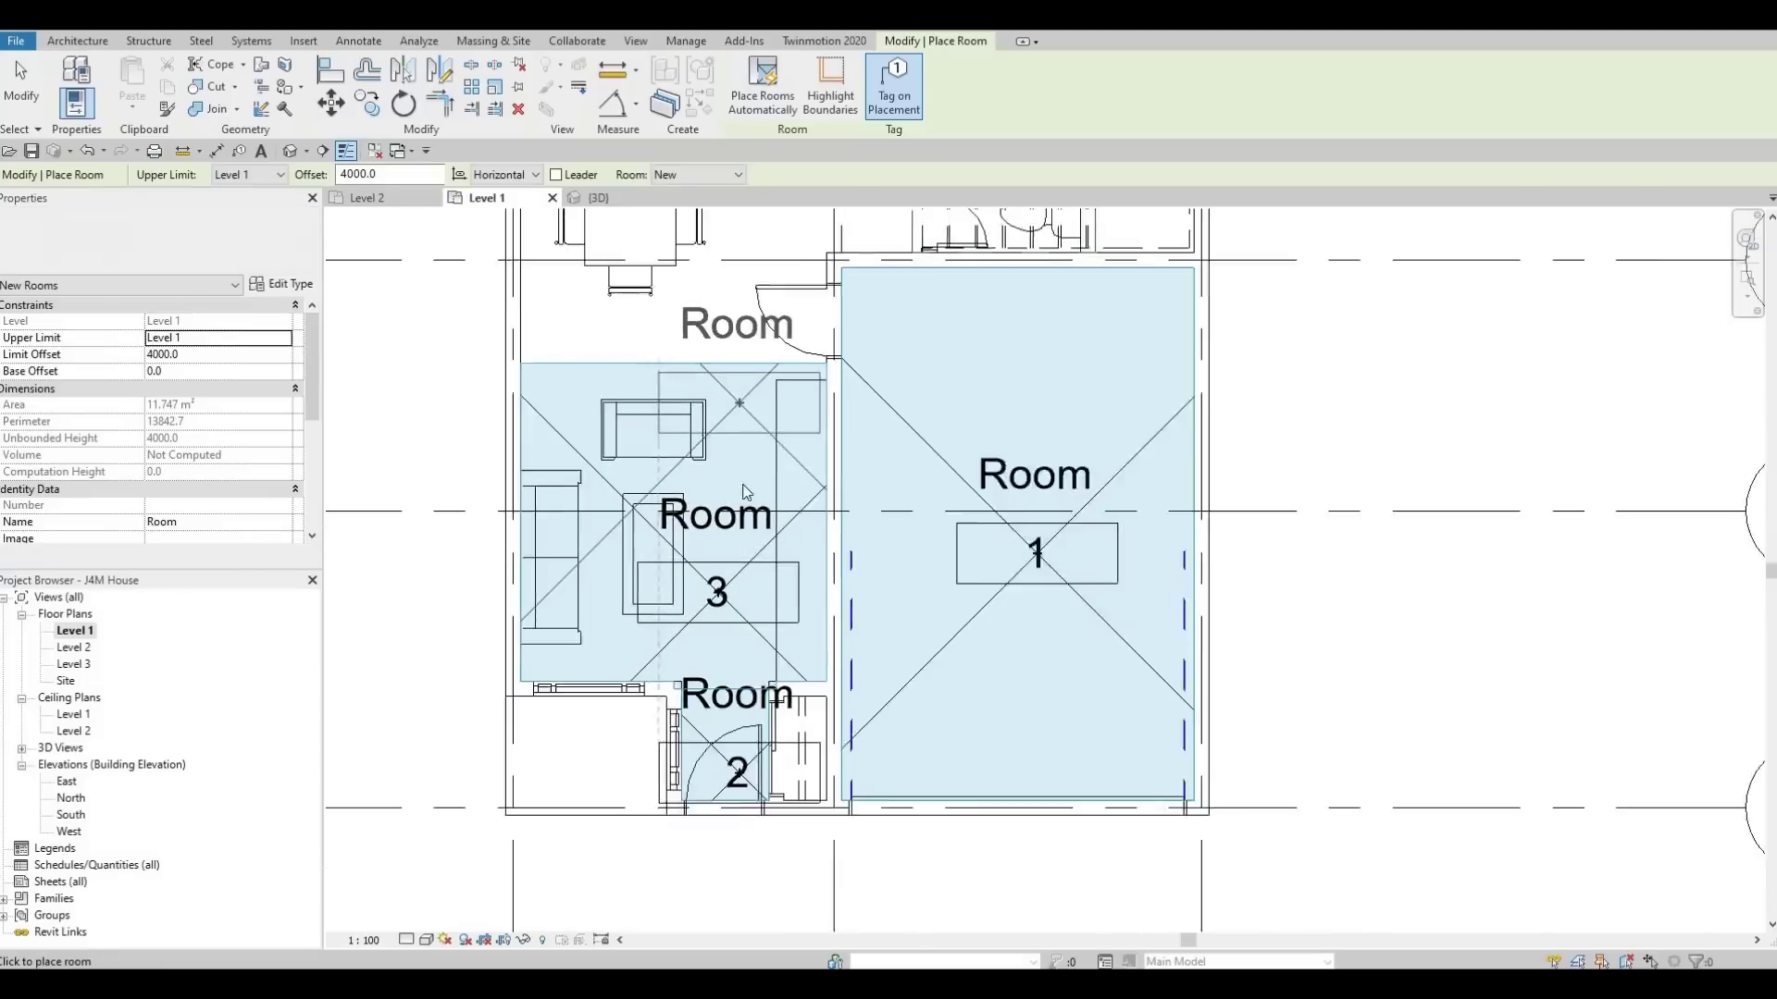
Place tagged rooms in the area with the long dining table and in the toilet under the stairs.
middle_click_drag(749, 248, 753, 406)
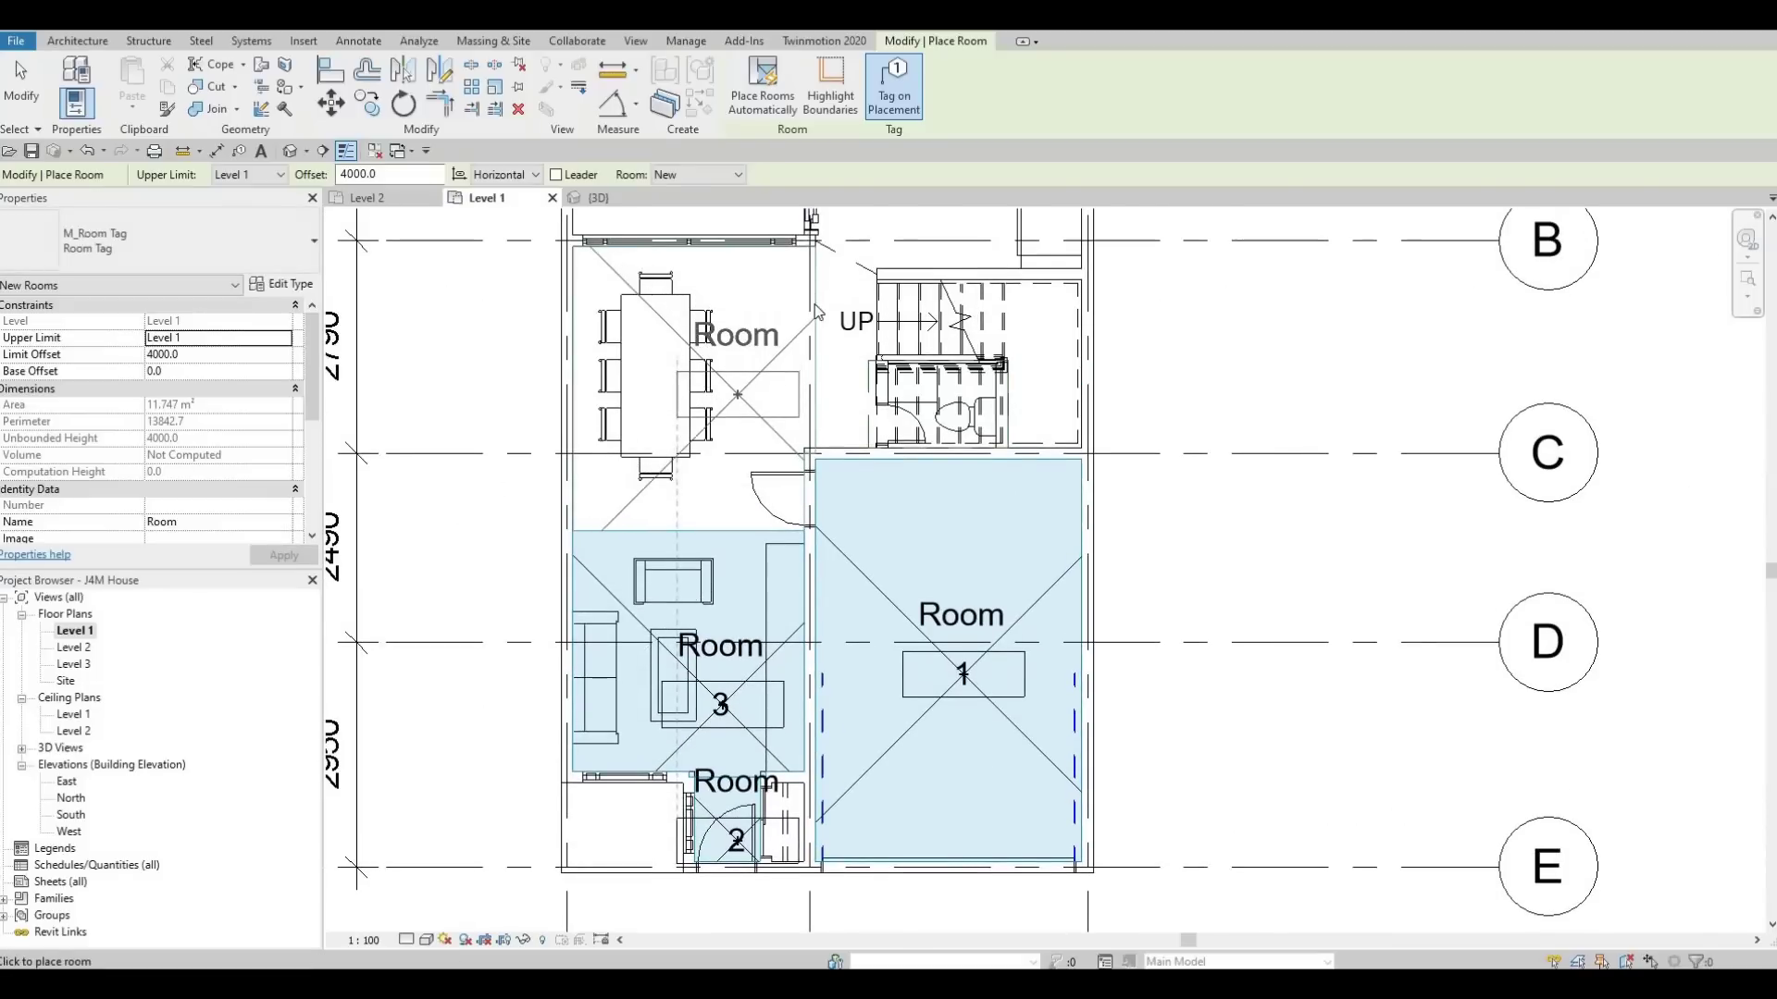
left_click(784, 475)
middle_click_drag(784, 476, 812, 671)
scroll(820, 535, "down", 1)
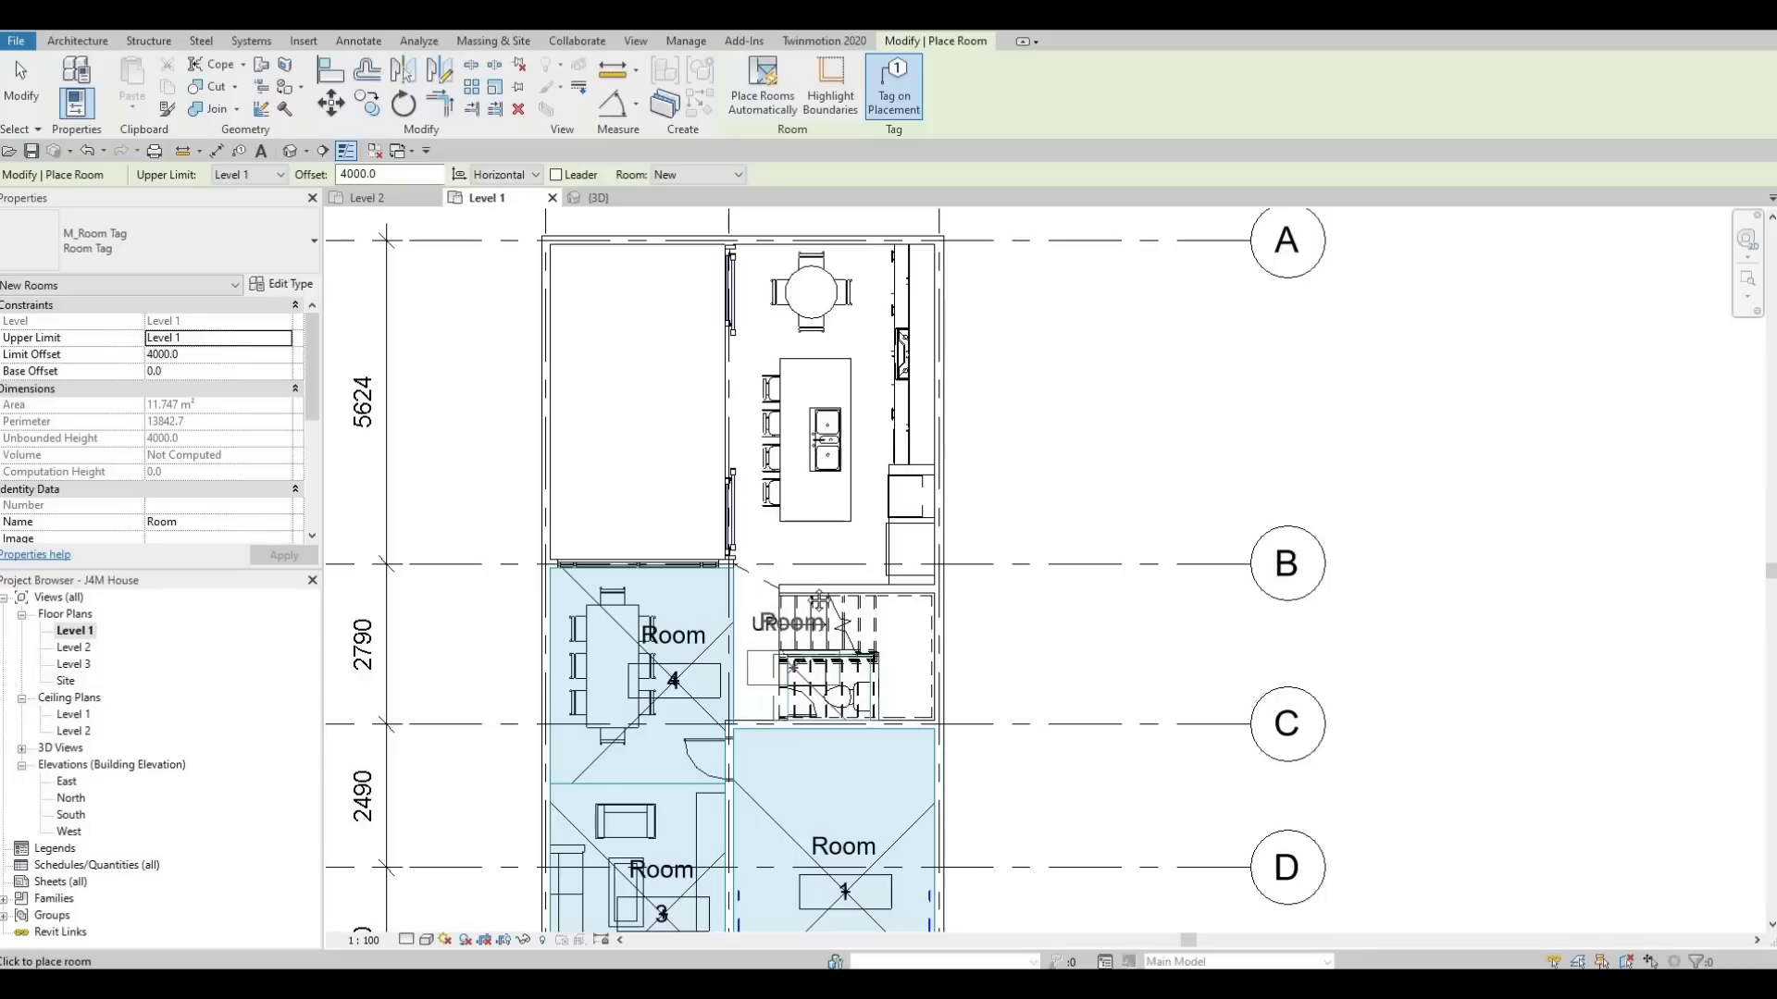
left_click(787, 712)
middle_click_drag(818, 501, 812, 638)
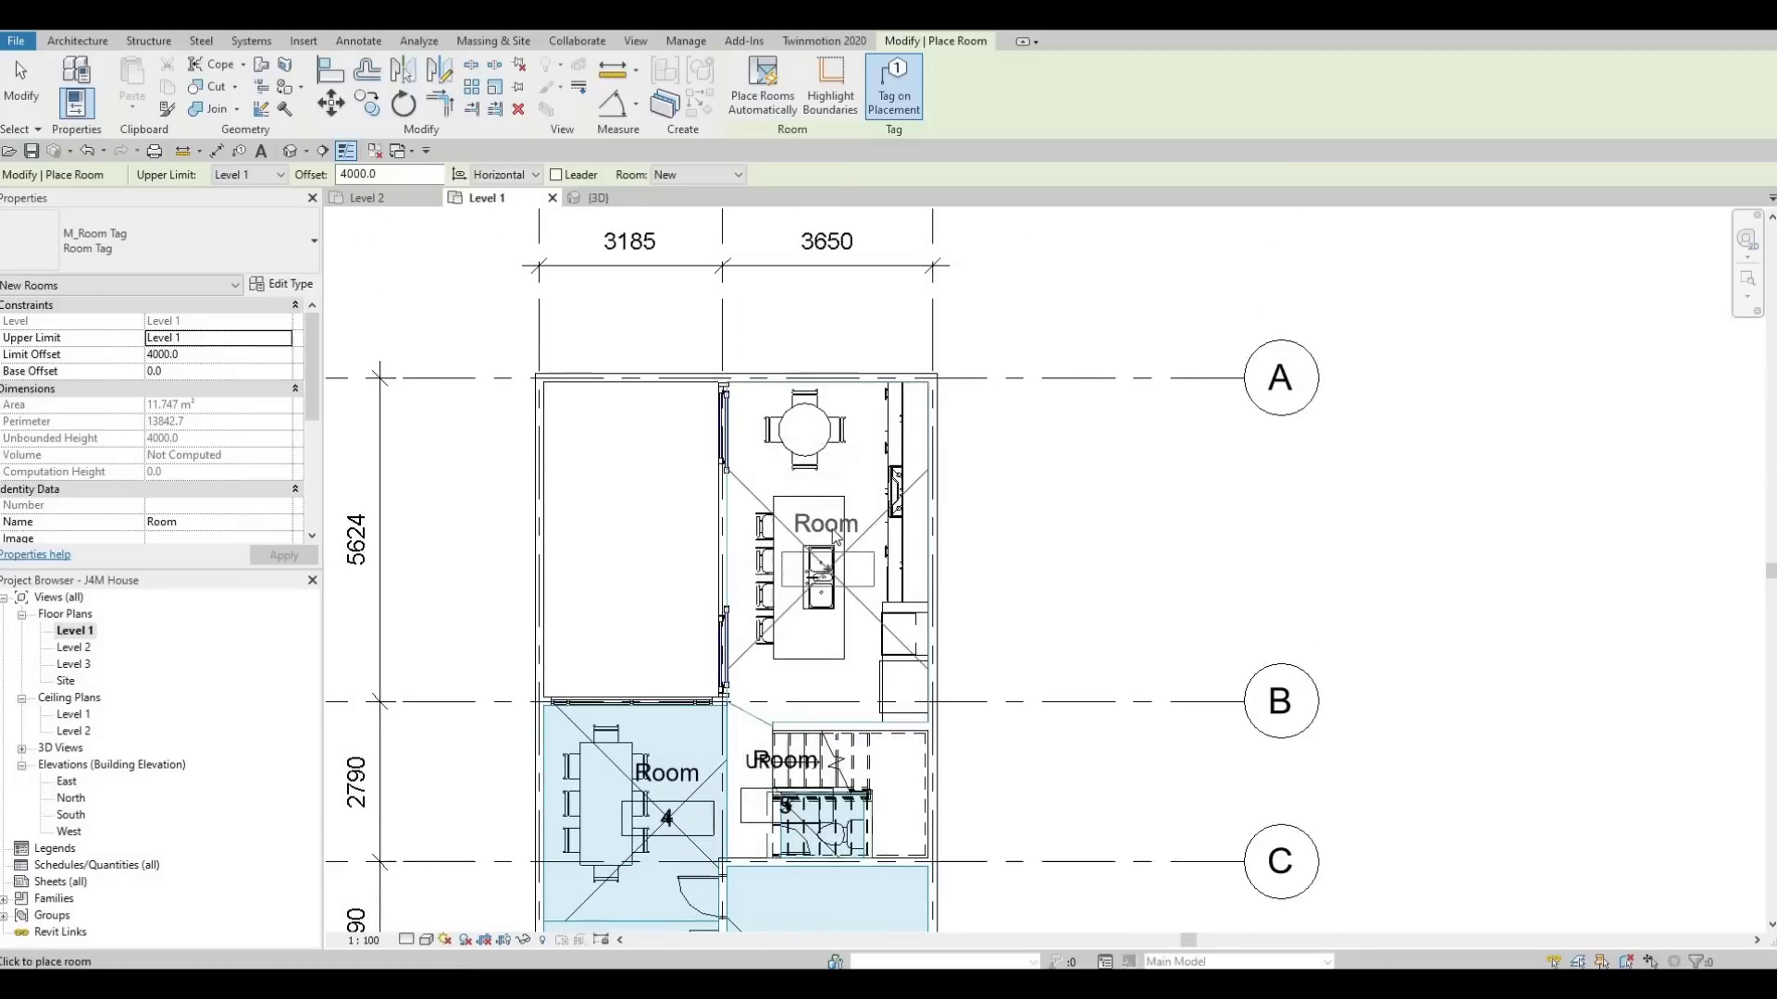
Place a tagged room in the kitchen area between grids A and B and finish placing rooms.
left_click(800, 518)
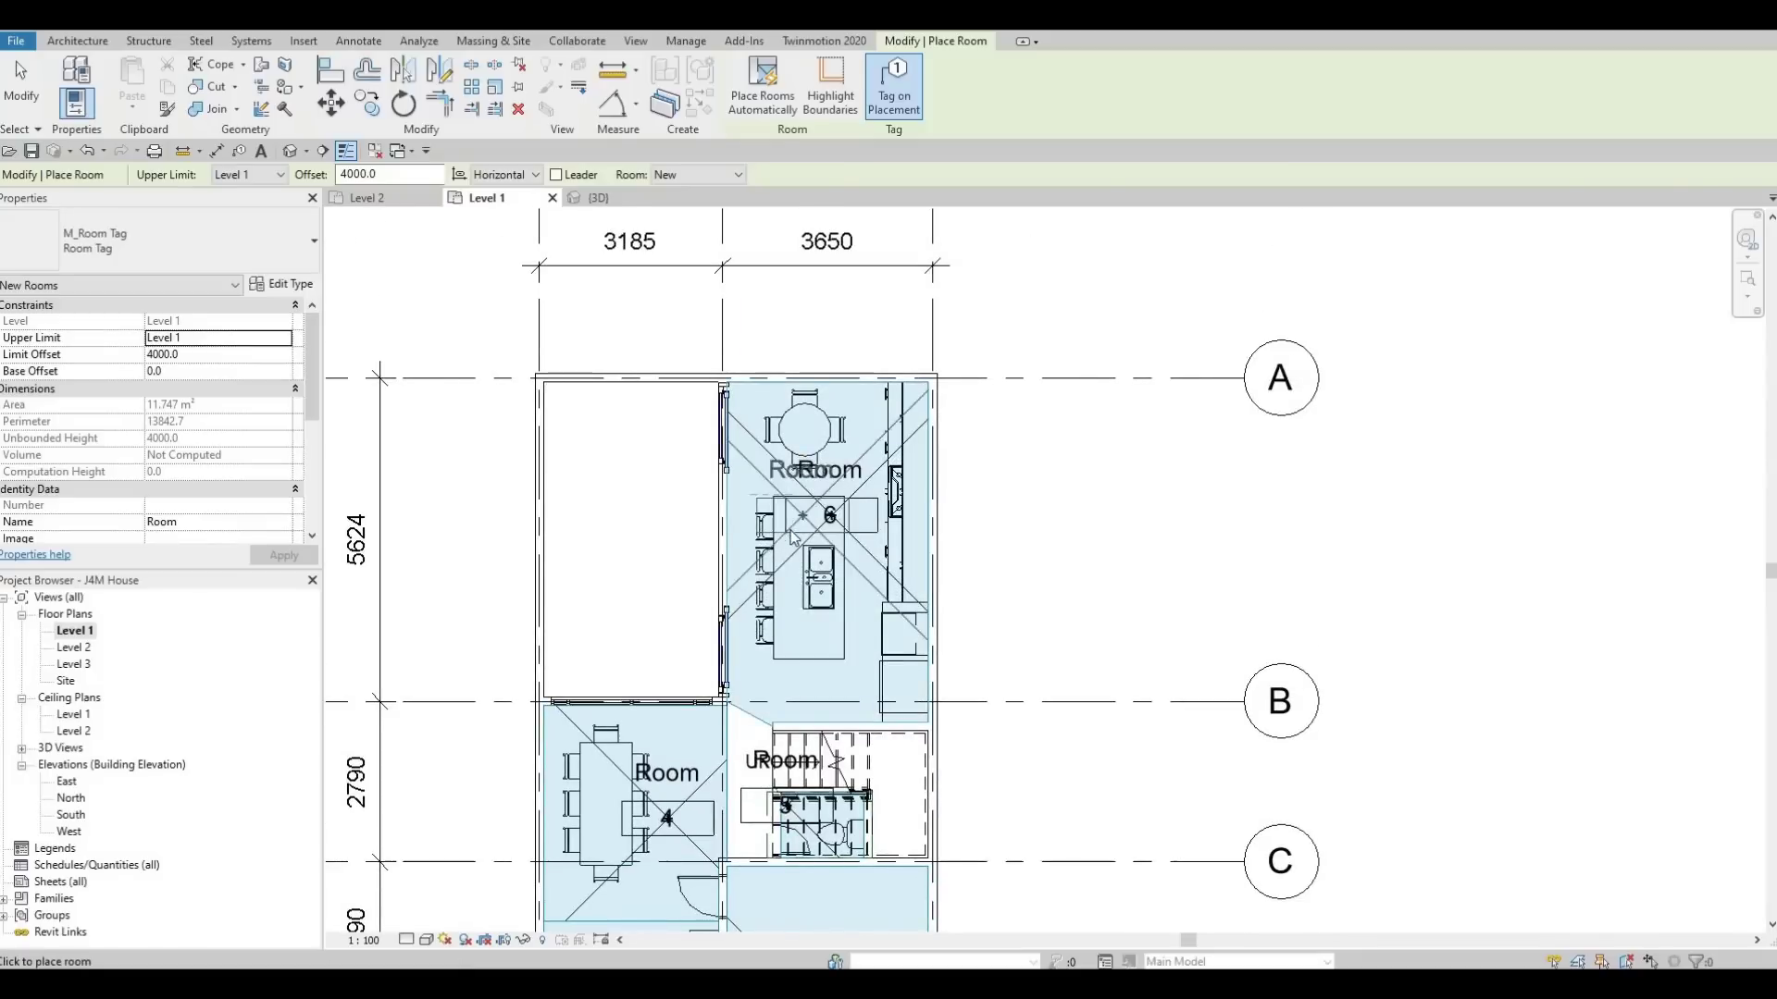
scroll(804, 472, "down", 1)
middle_click_drag(803, 473, 823, 391)
key("Escape")
key("Escape")
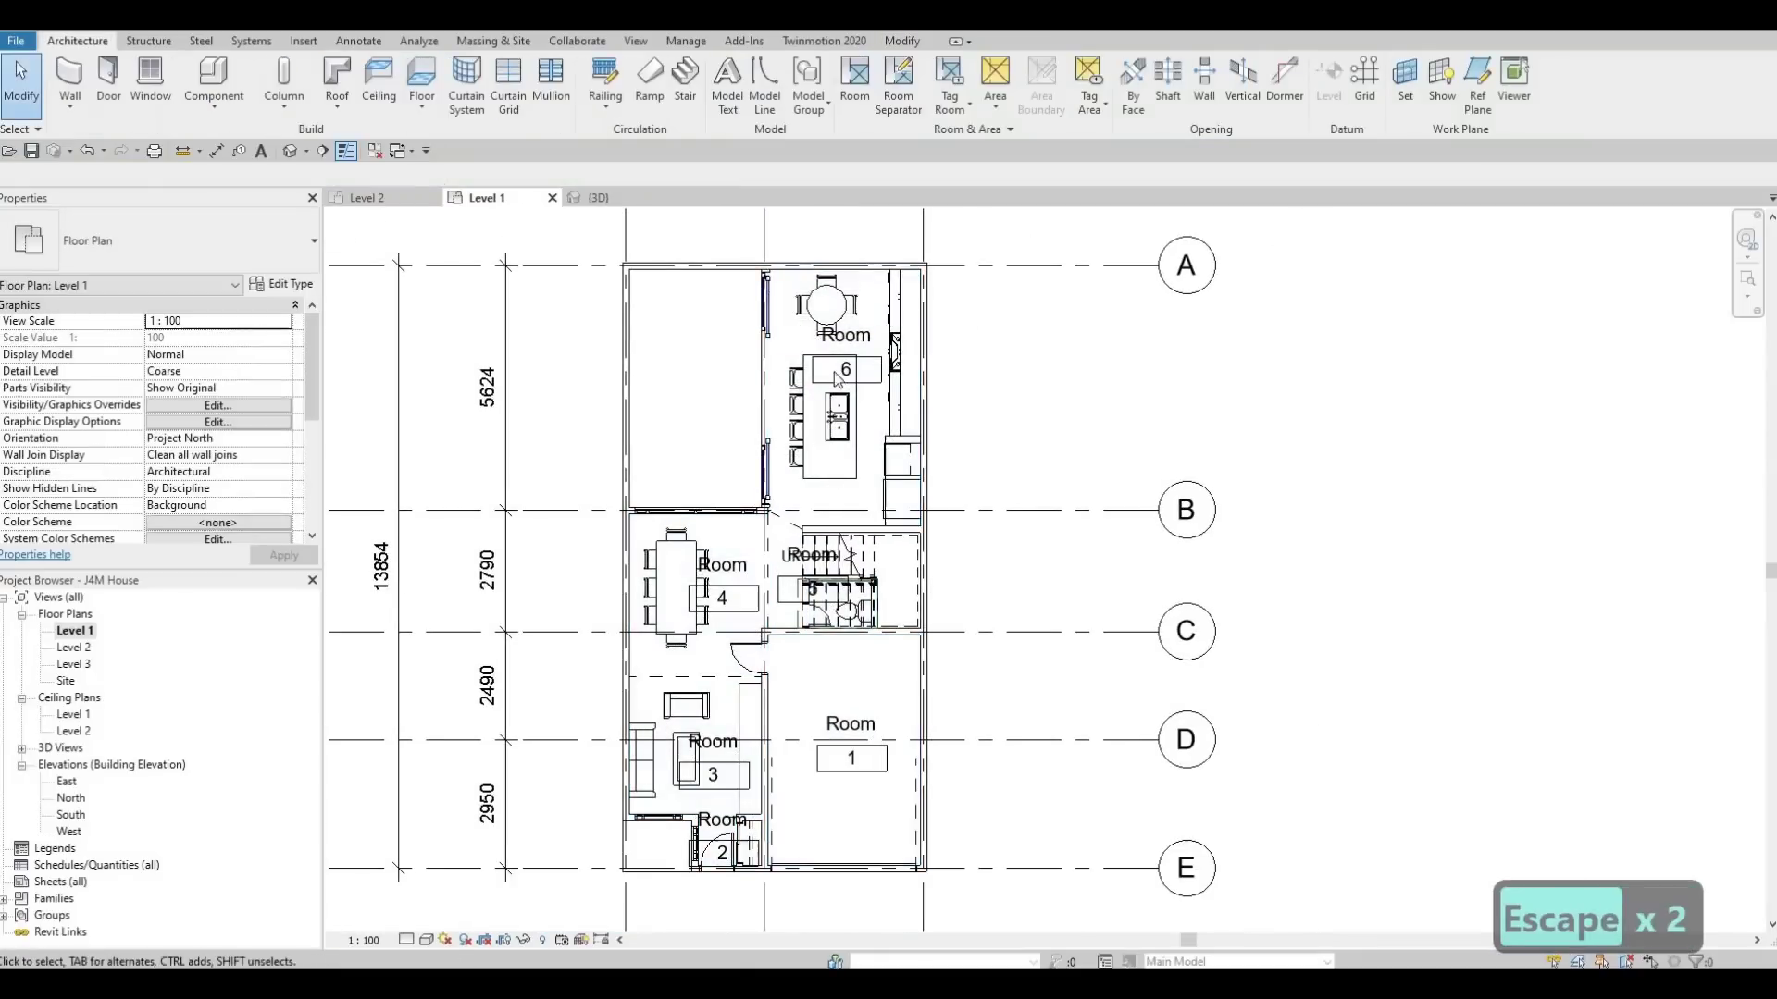
Set the Level 1 floor plan's view scale to 1:50.
left_click(374, 941)
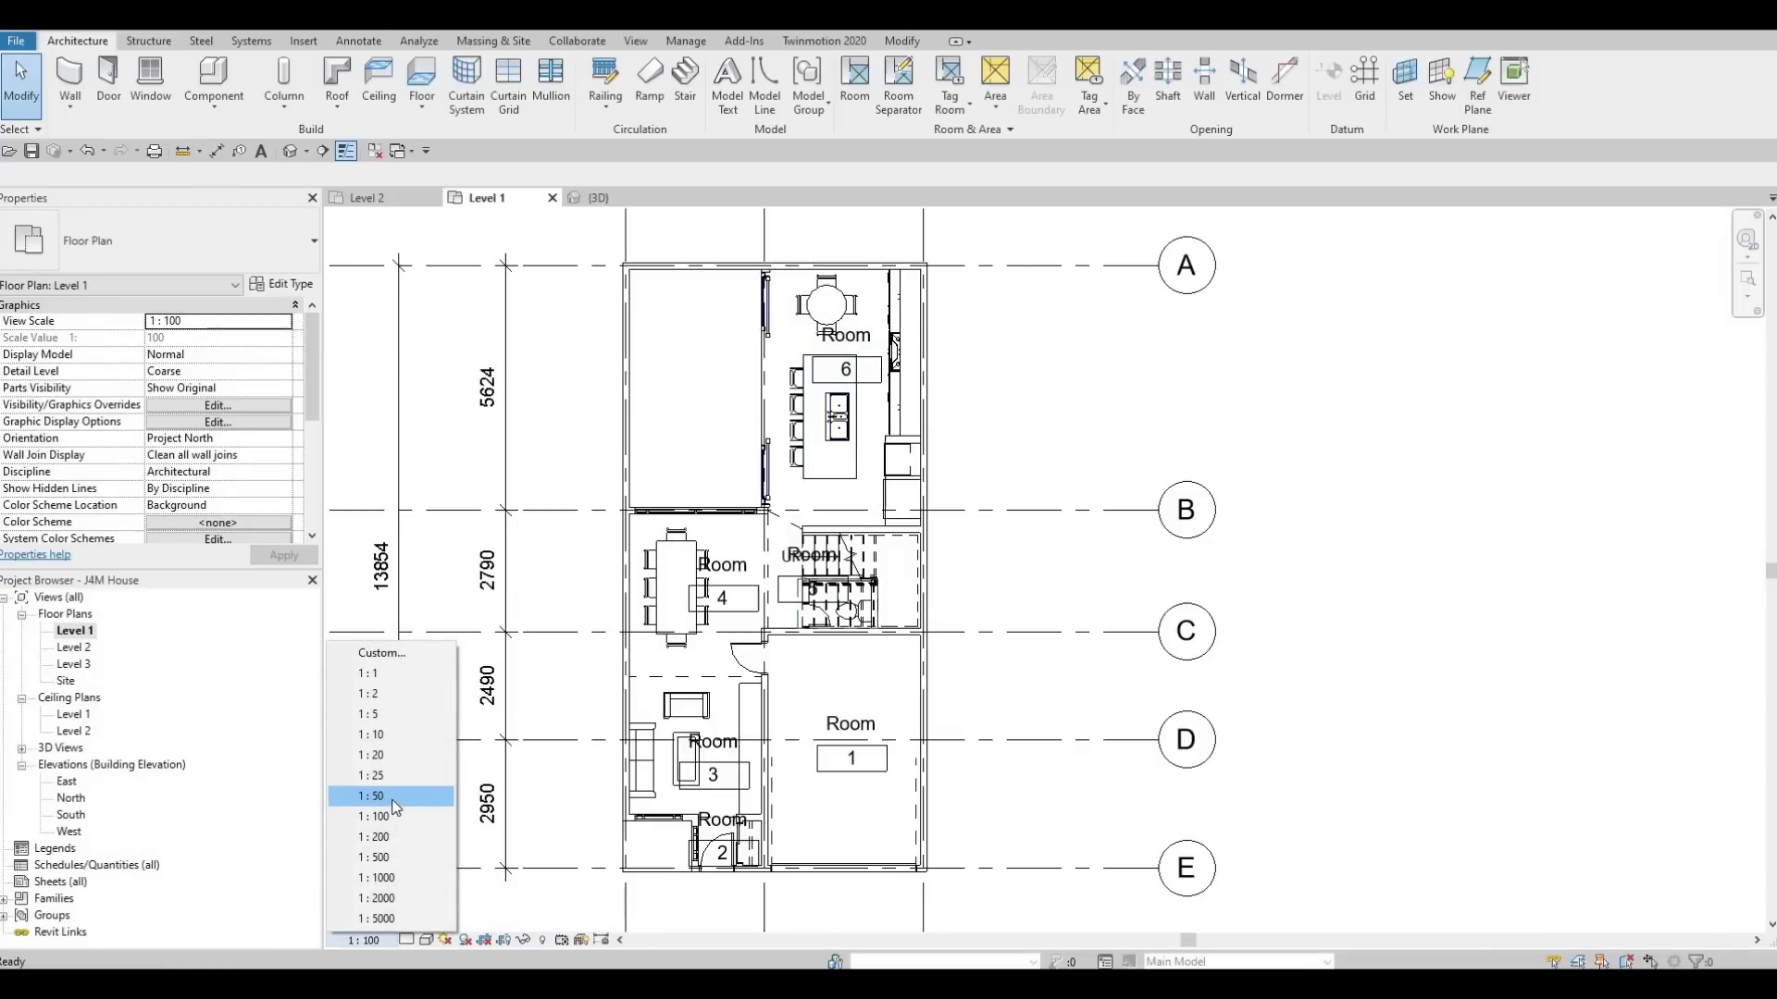
left_click(394, 799)
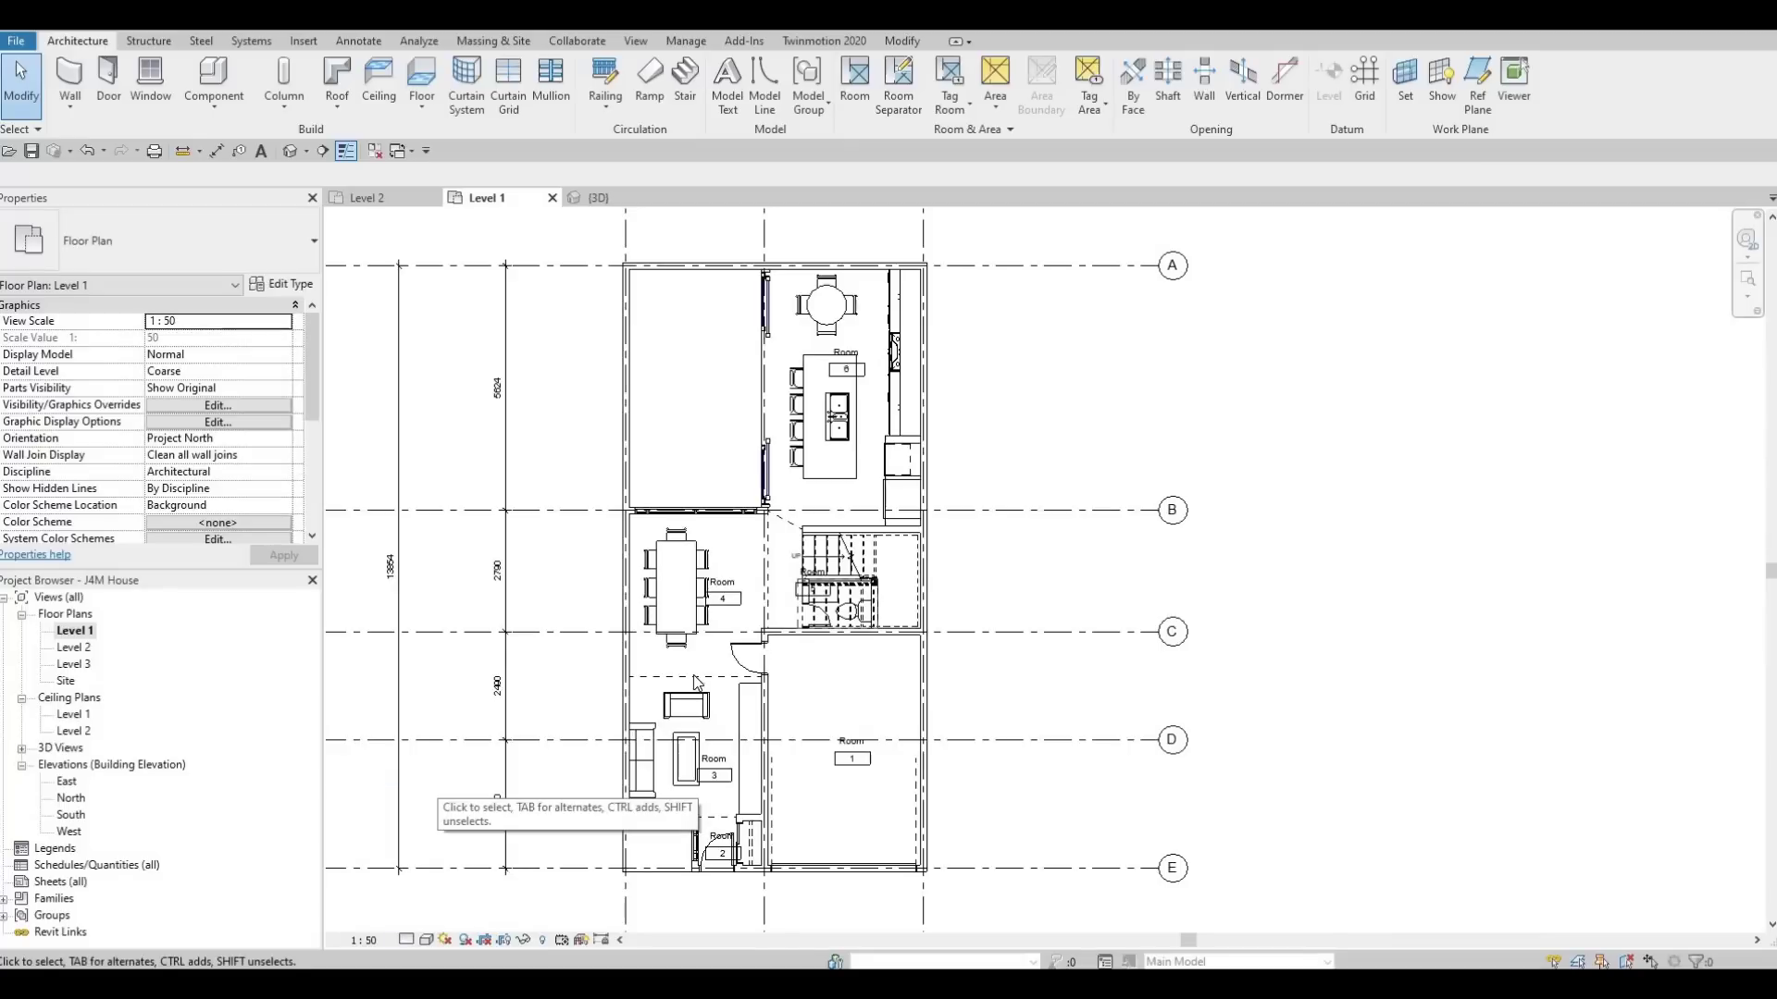
scroll(838, 402, "up", 3)
key("Escape")
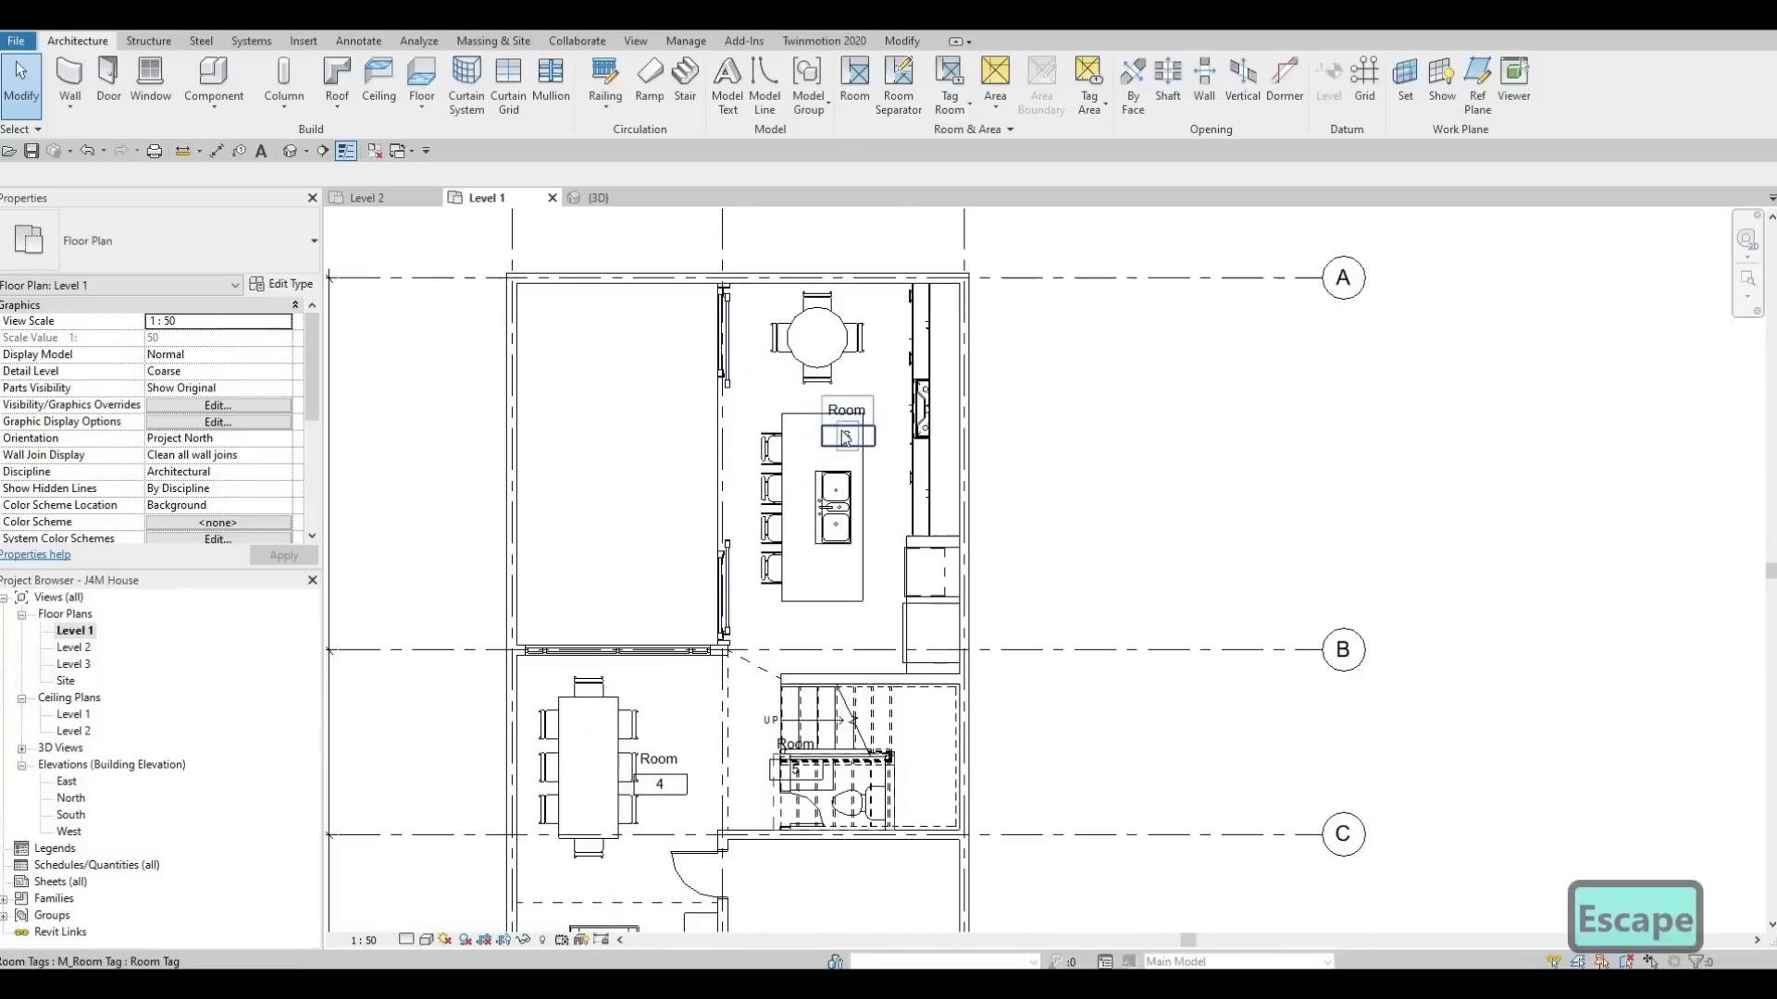
Move the kitchen's room tag above the island, clear of the furniture.
left_click(845, 436)
scroll(850, 416, "up", 2)
left_click_drag(875, 410, 883, 375)
key("Escape")
scroll(731, 696, "down", 2)
middle_click_drag(729, 688, 773, 600)
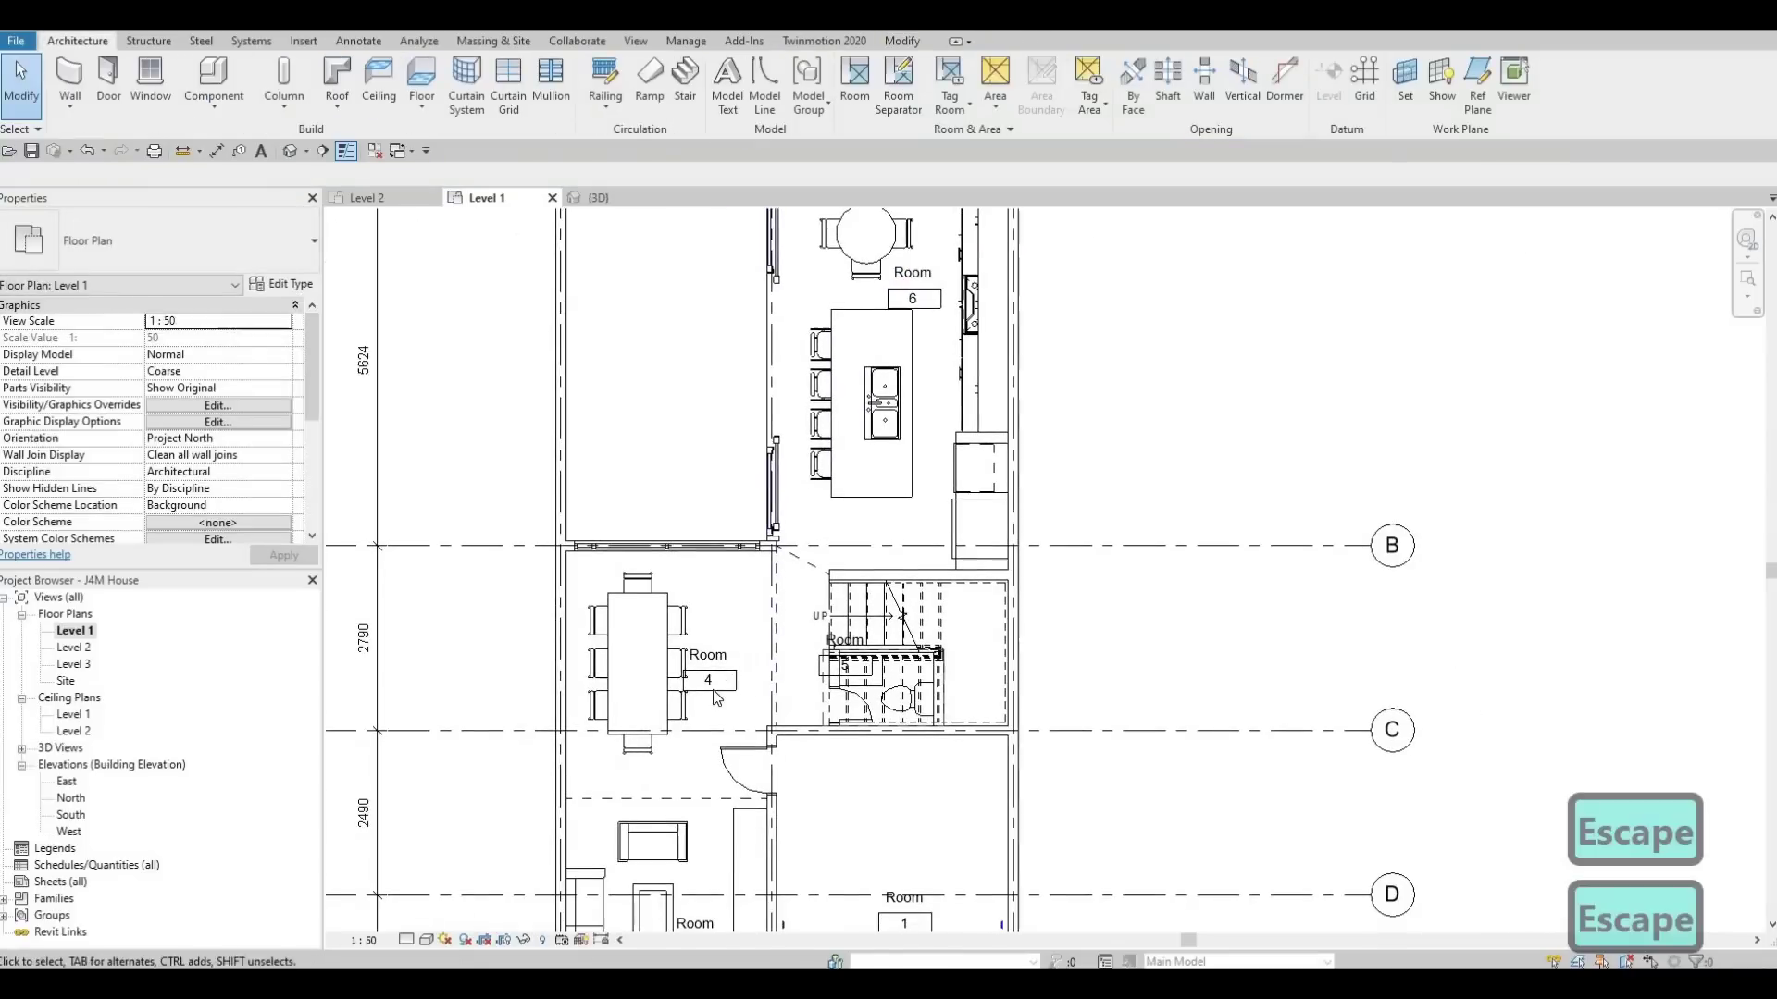
Move the room tag beside the long dining table slightly away from the chairs.
left_click(713, 682)
left_click_drag(710, 690, 783, 635)
key("Escape")
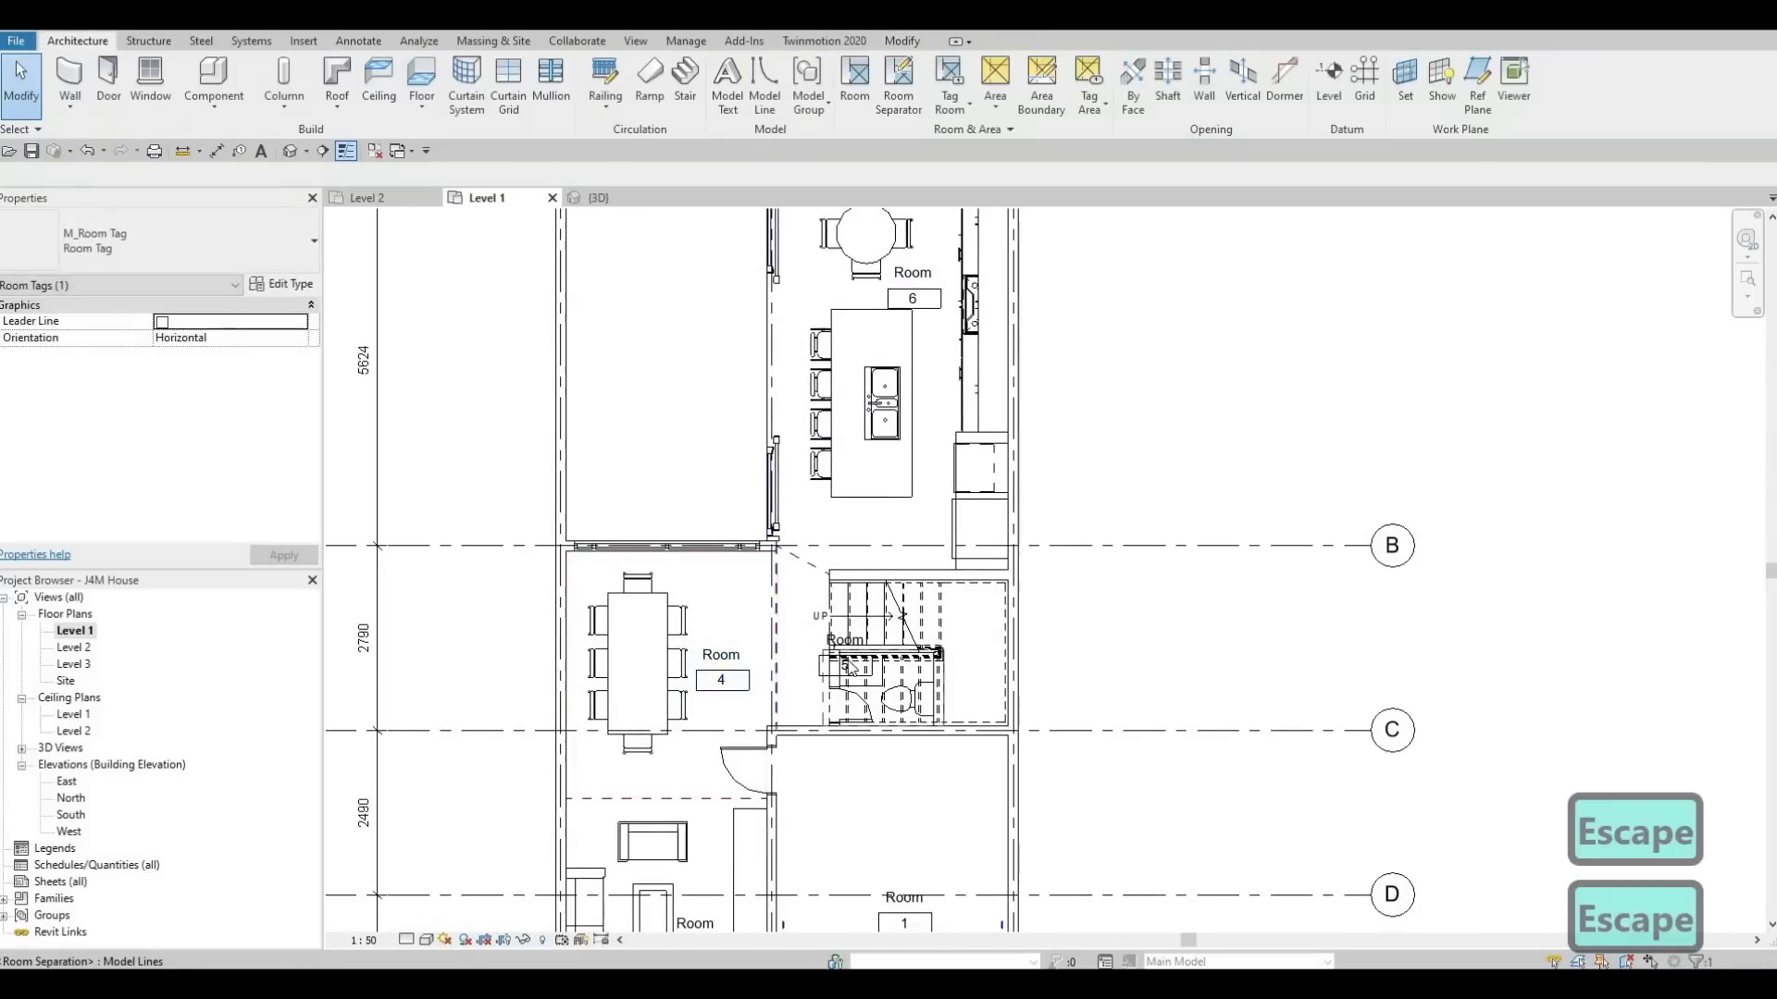
Move the room tag of the toilet under the stairs so it sits inside the toilet.
scroll(805, 648, "up", 3)
left_click(860, 683)
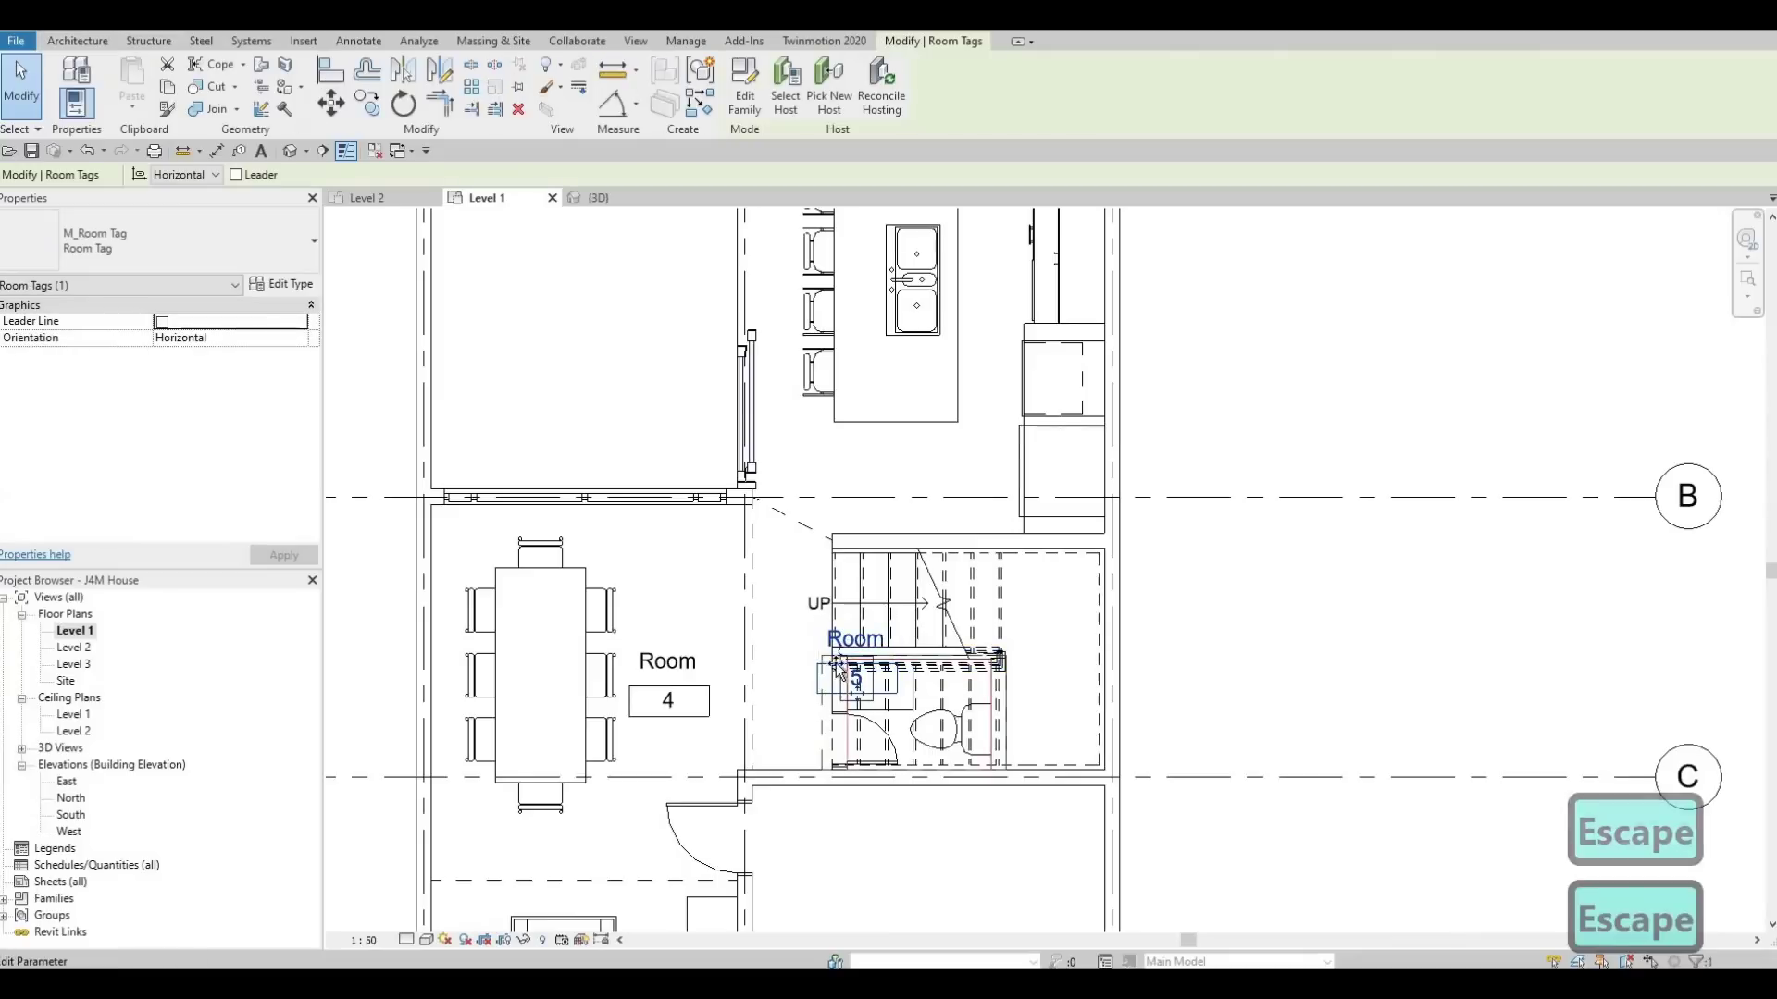
left_click_drag(857, 692, 909, 710)
key("Escape")
key("Escape")
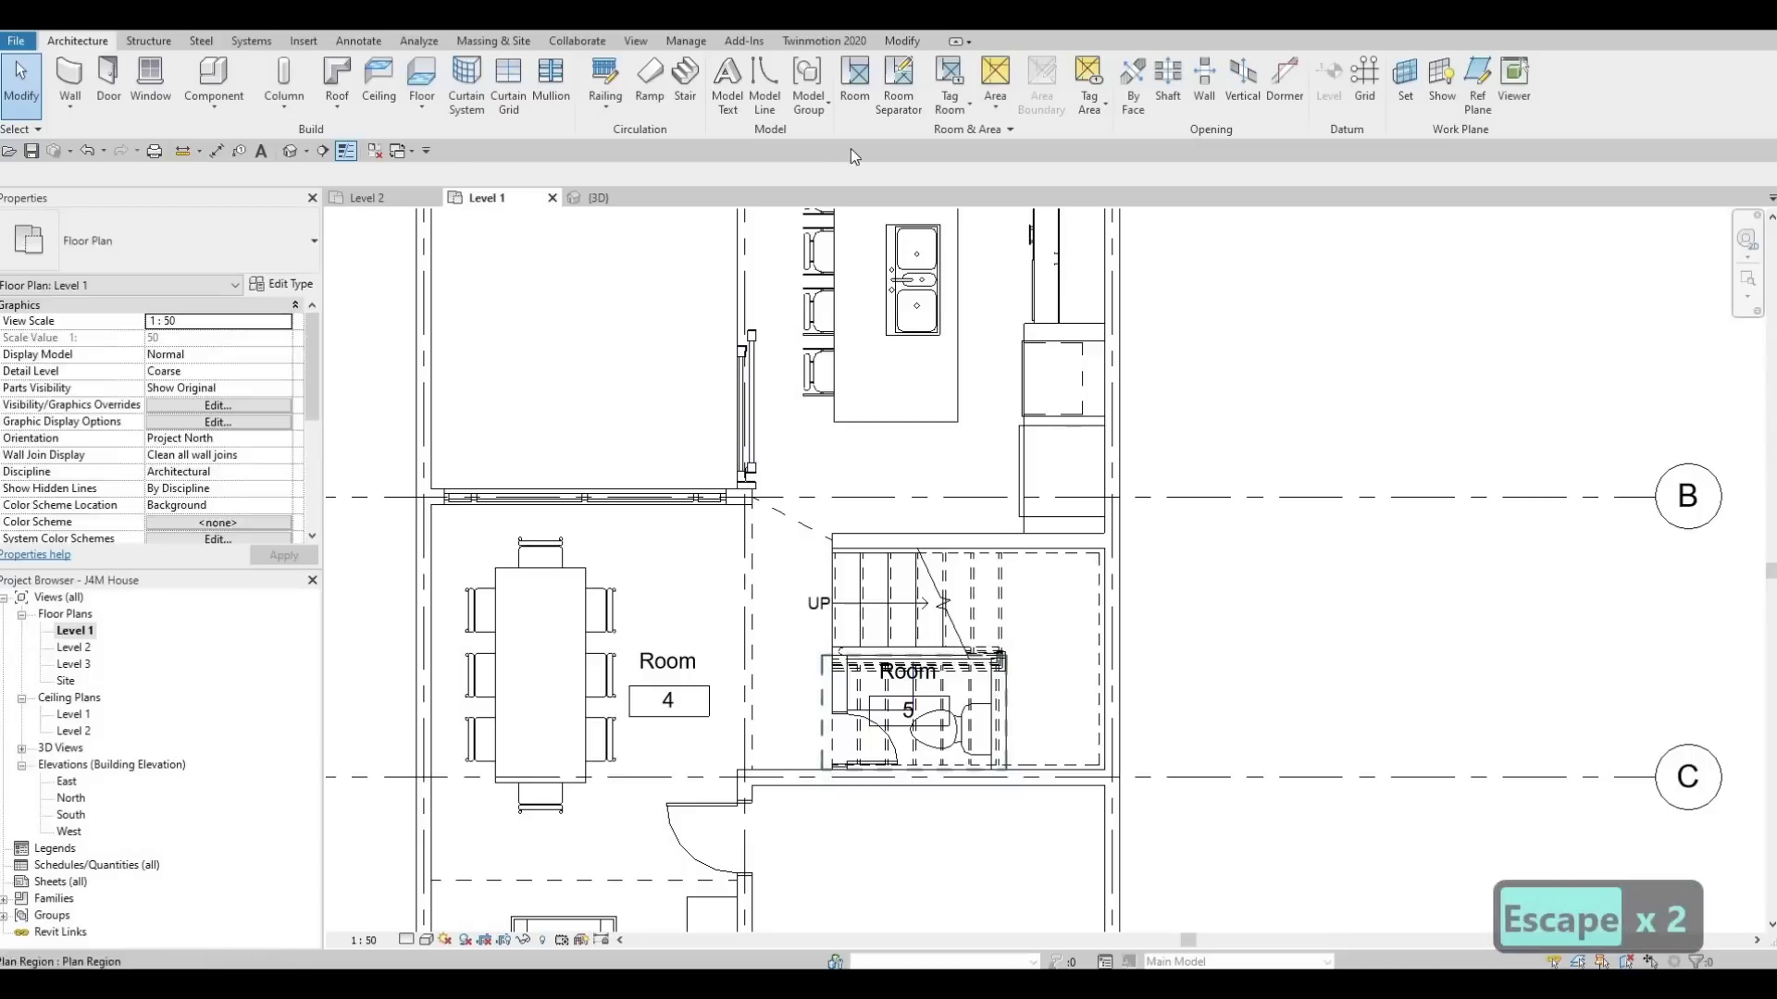
Place a tagged room in the staircase area beside the toilet.
left_click(854, 79)
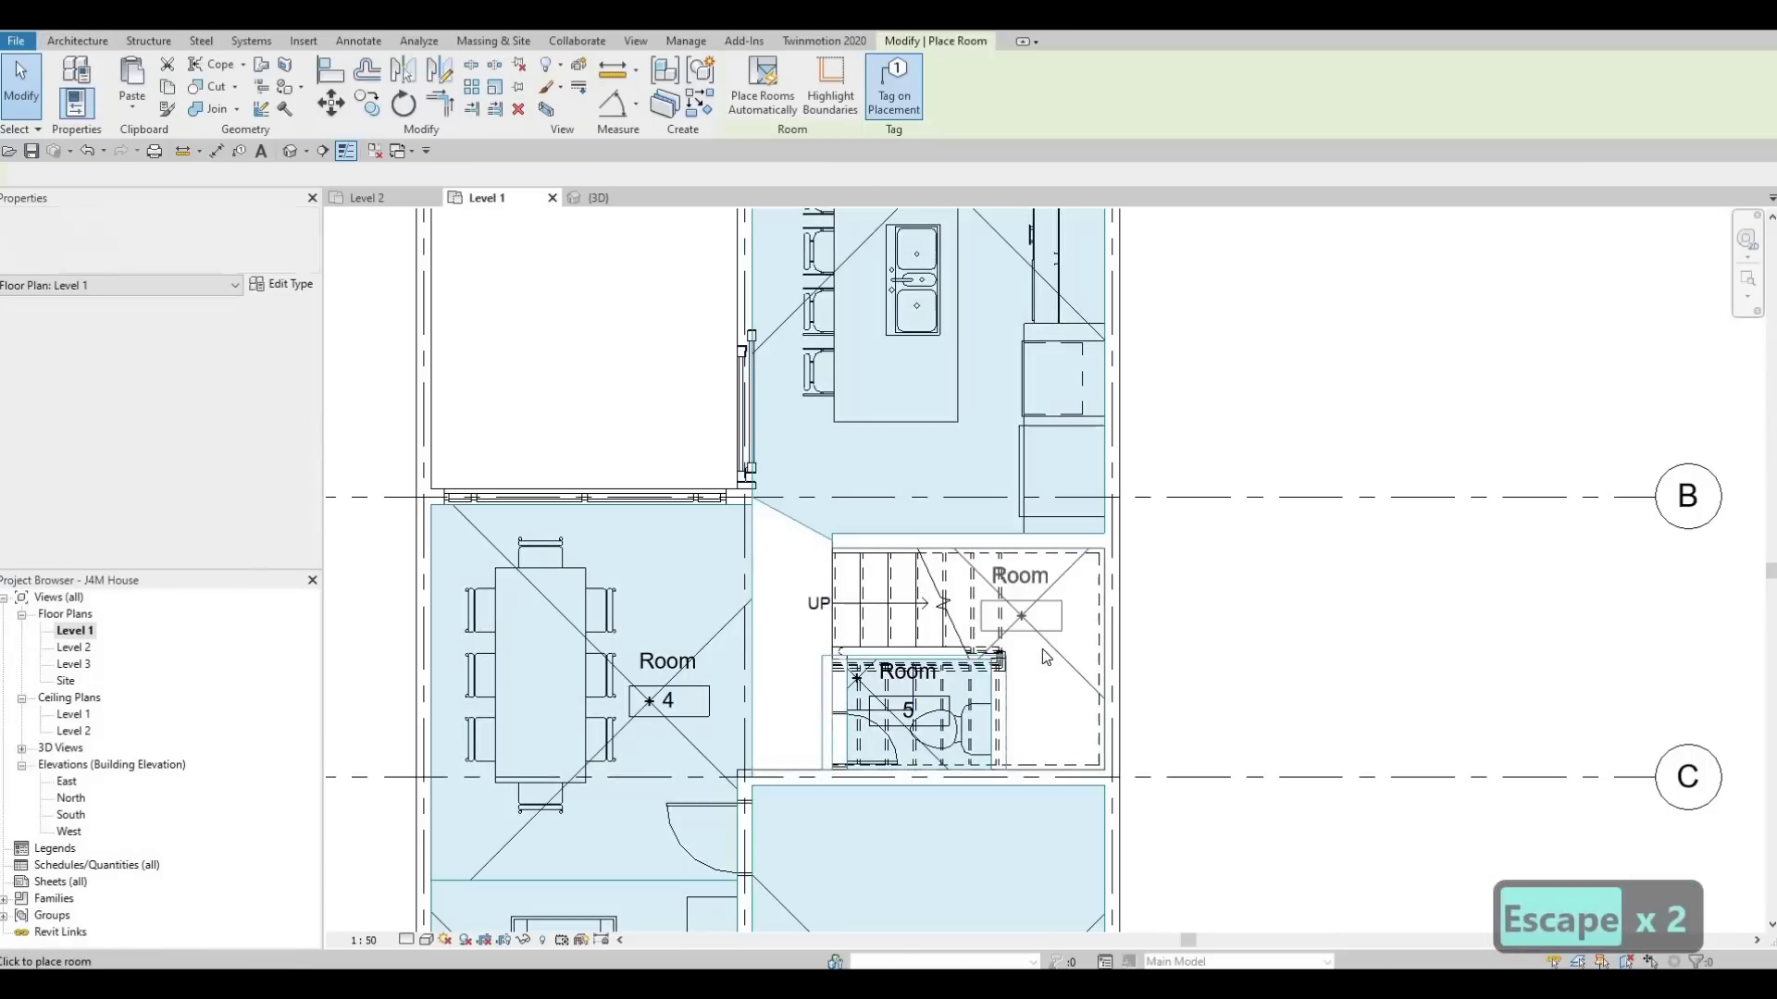
key("Escape")
key("Escape")
key("Escape")
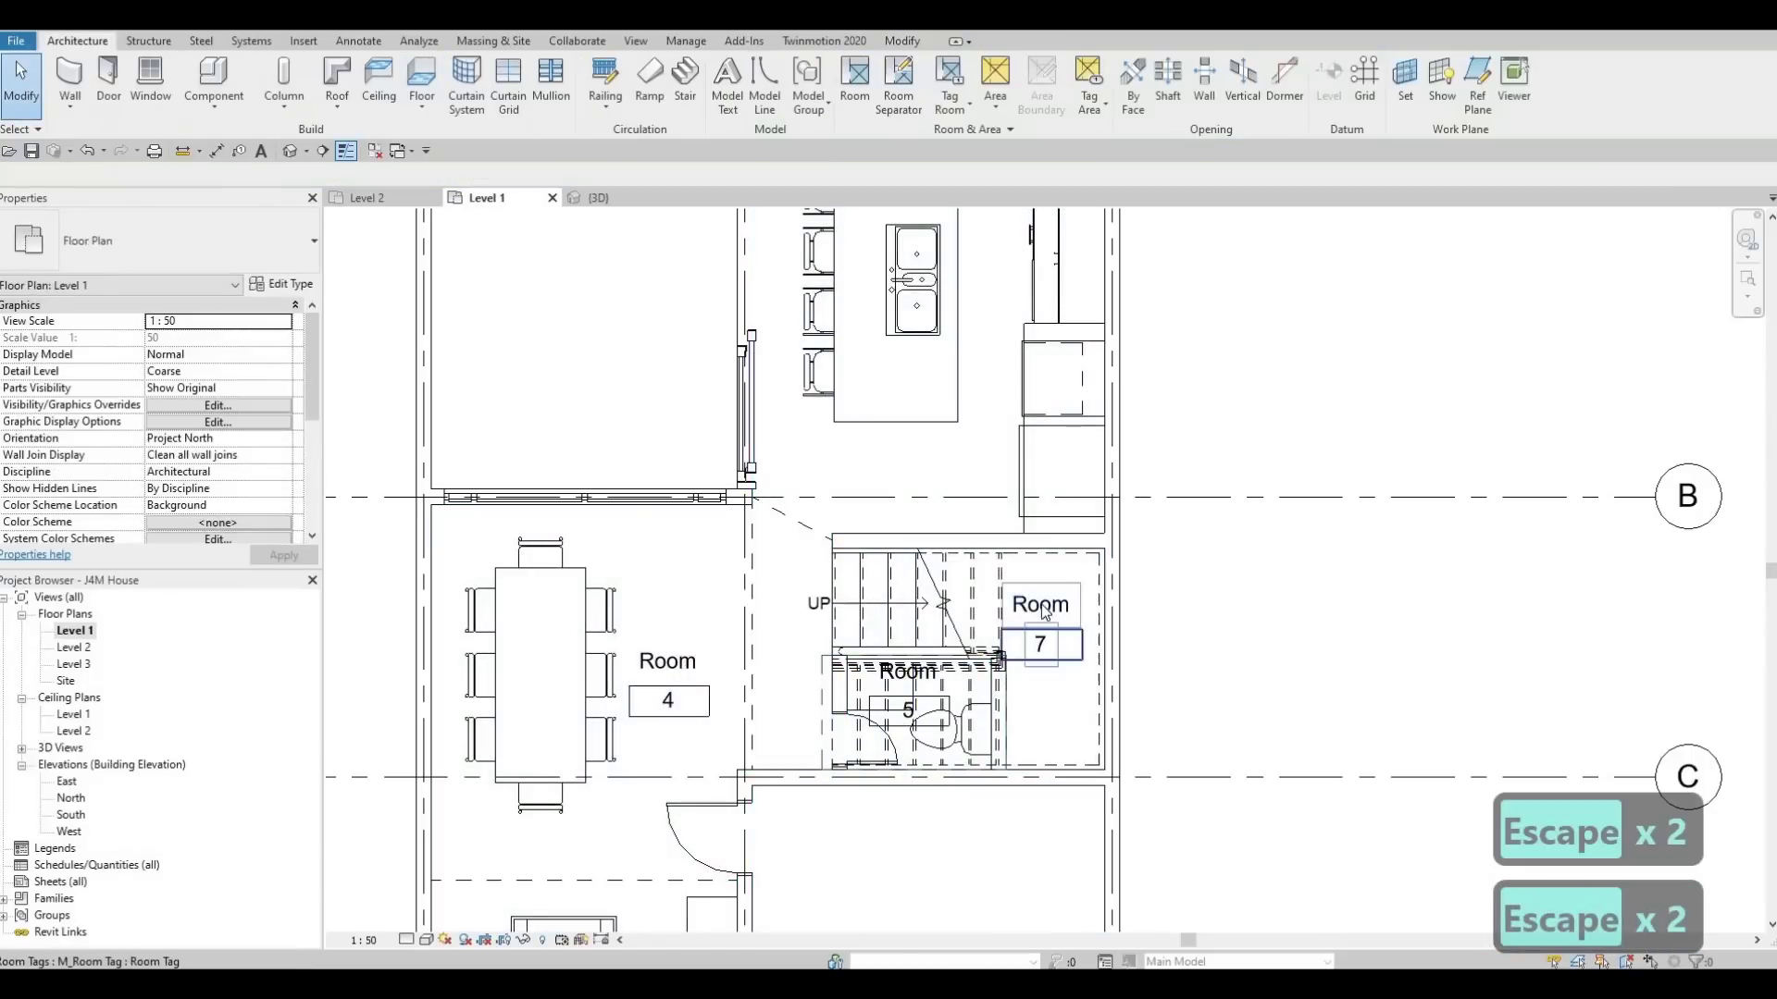
left_click(1027, 639)
Shift the tag of room 1 slightly within its room and name the room GARAGE.
scroll(953, 599, "down", 2)
middle_click_drag(914, 720, 904, 512)
key("Escape")
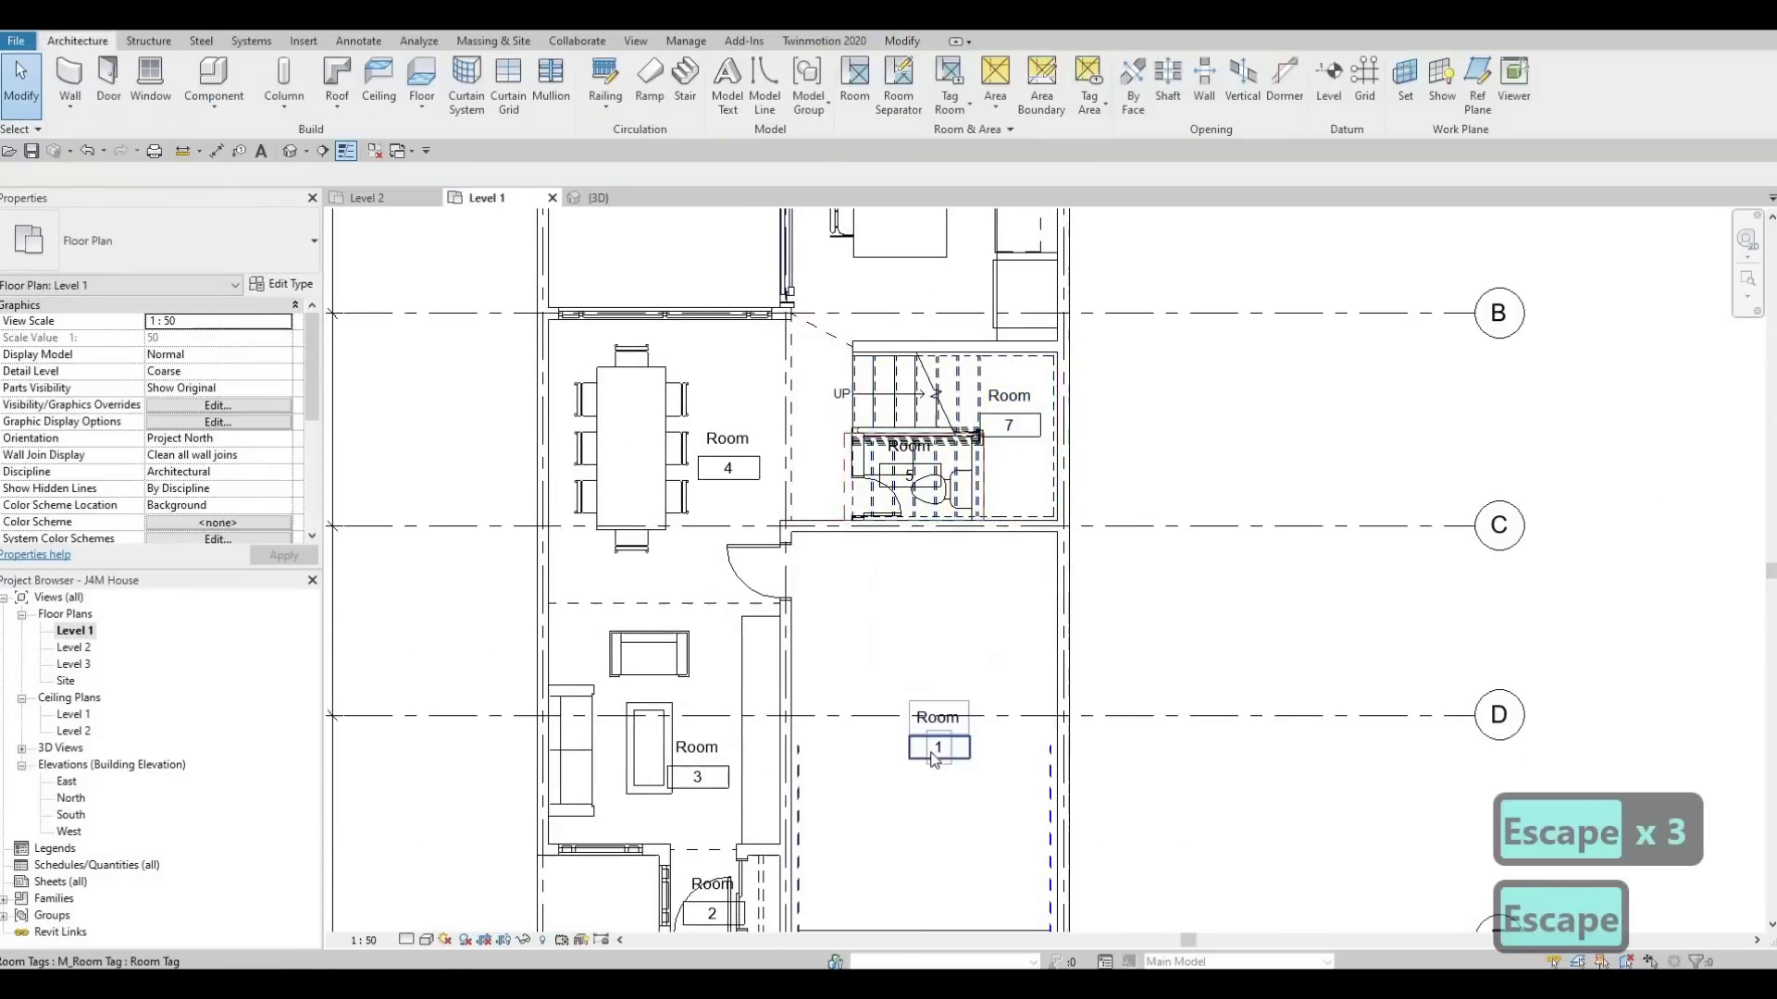
left_click(930, 741)
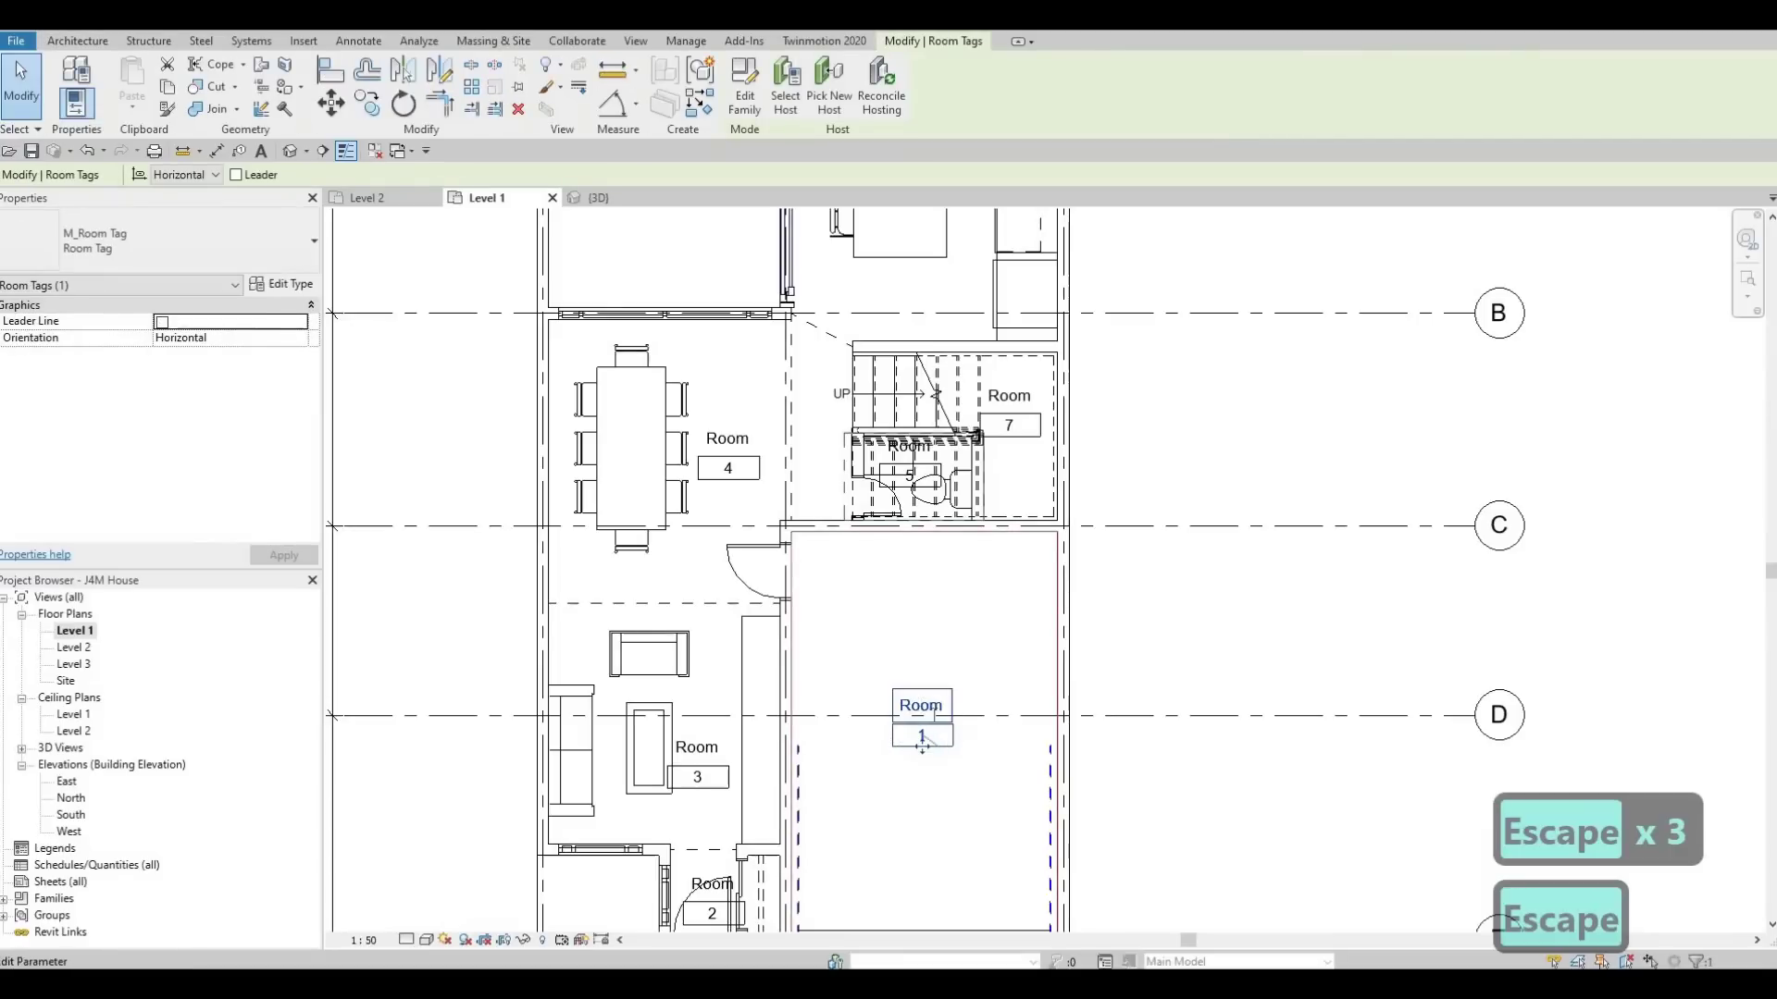
left_click(929, 709)
type("GARAGE")
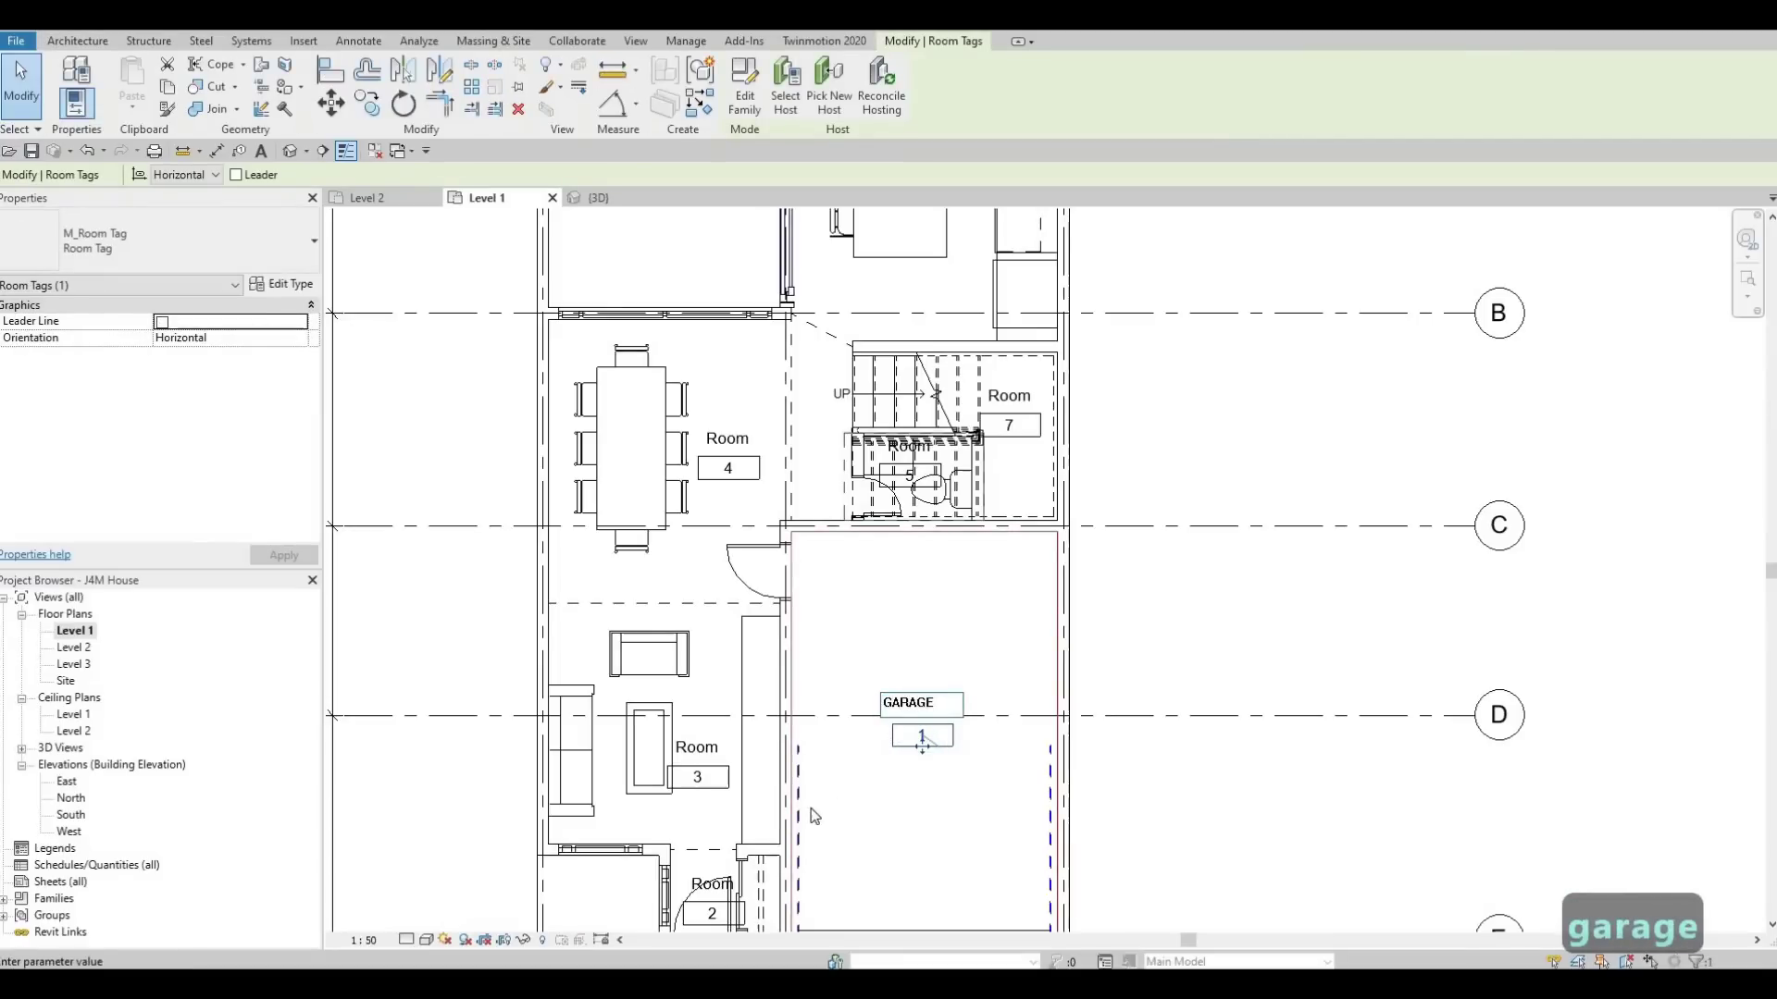
key("Return")
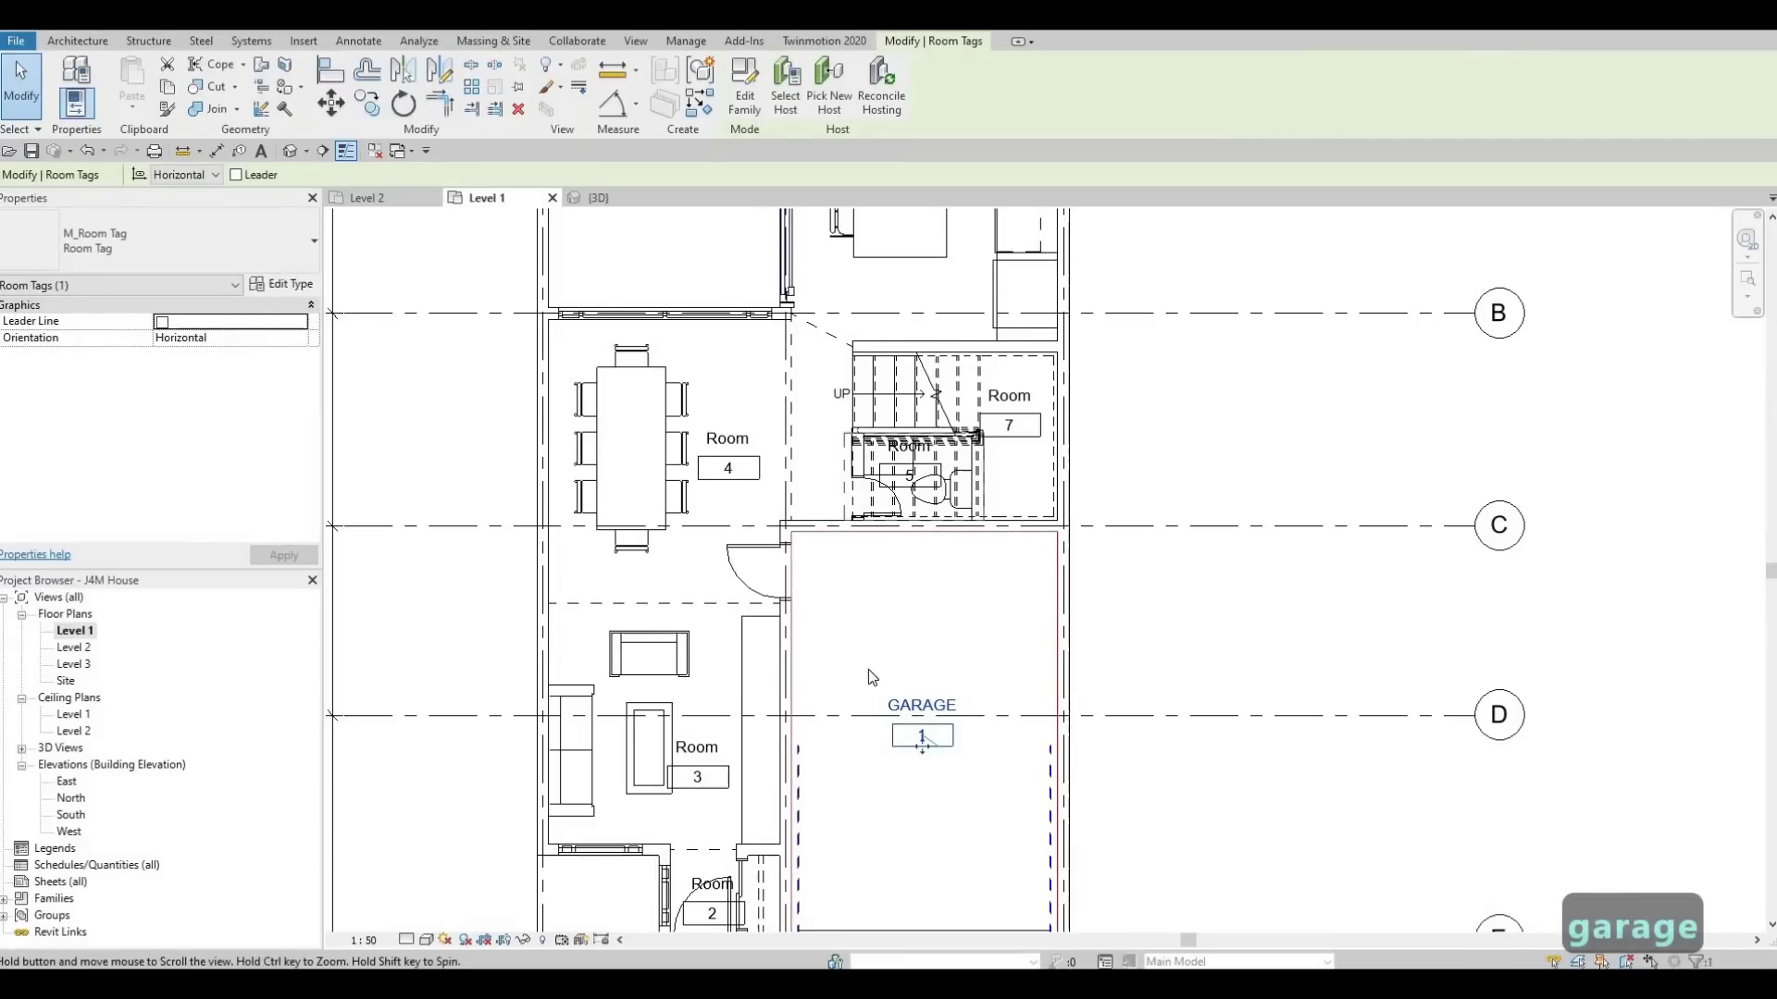
Name the entry room at the front door FOYER through its room tag.
middle_click_drag(879, 675, 944, 484)
left_click(777, 694)
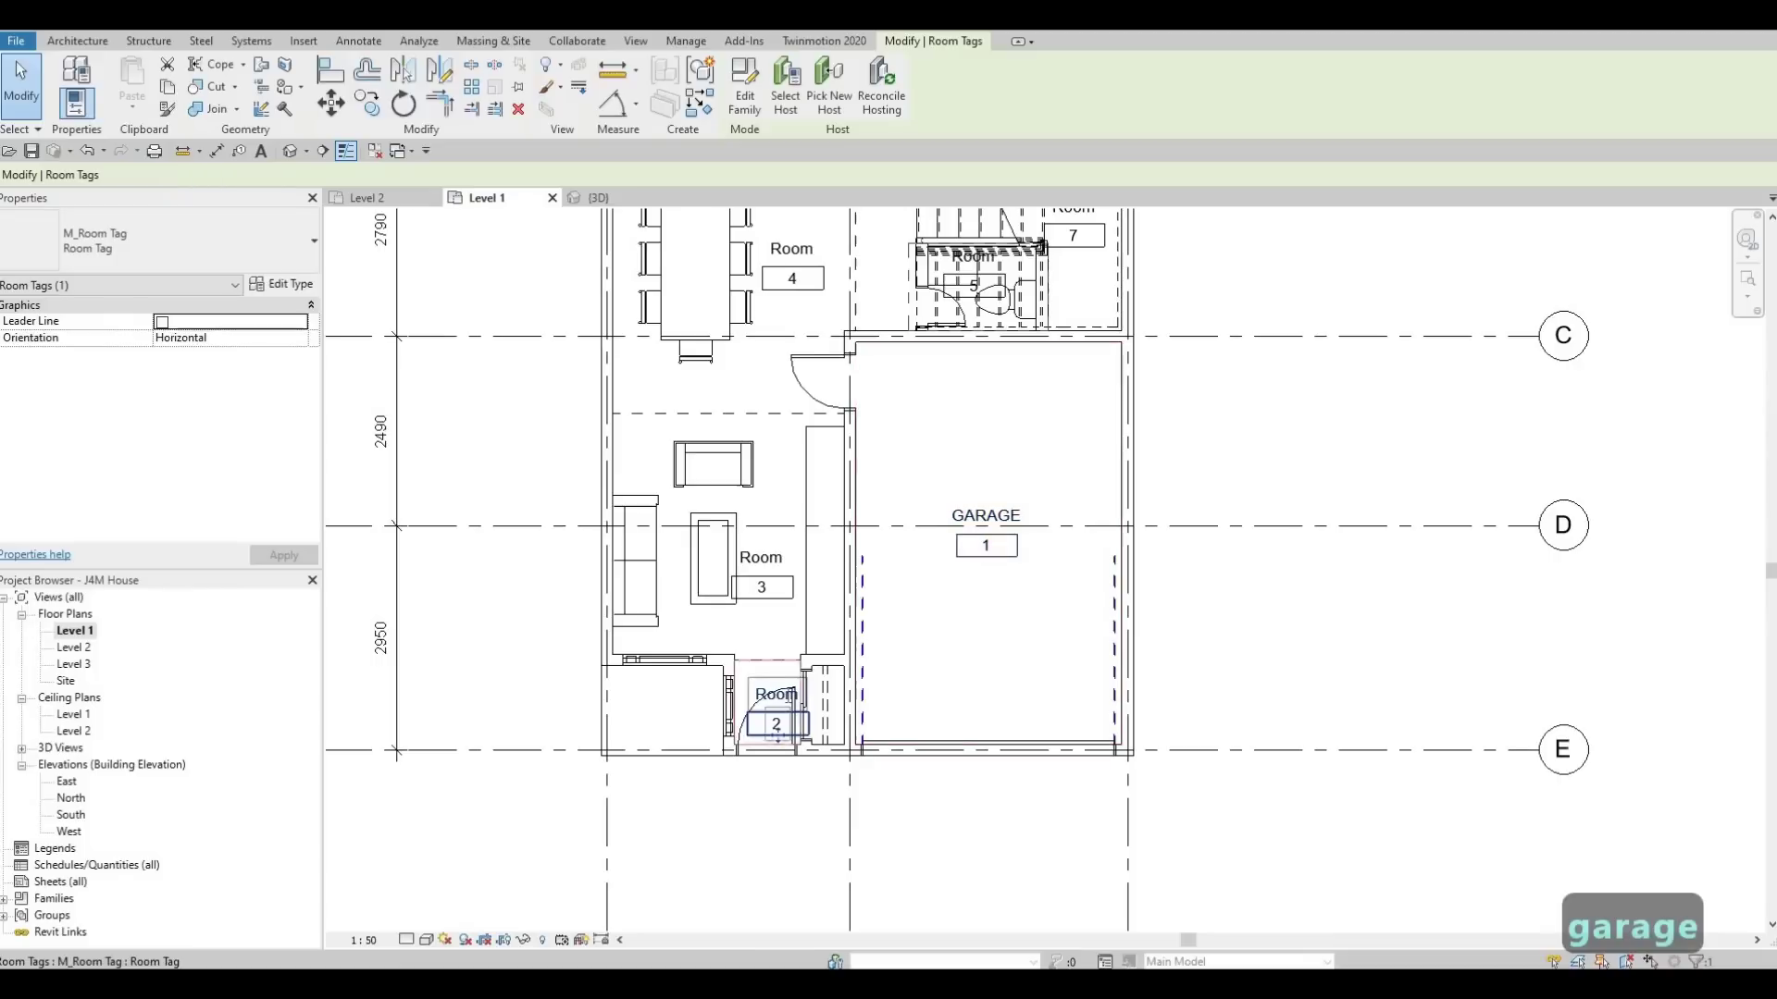
left_click(777, 692)
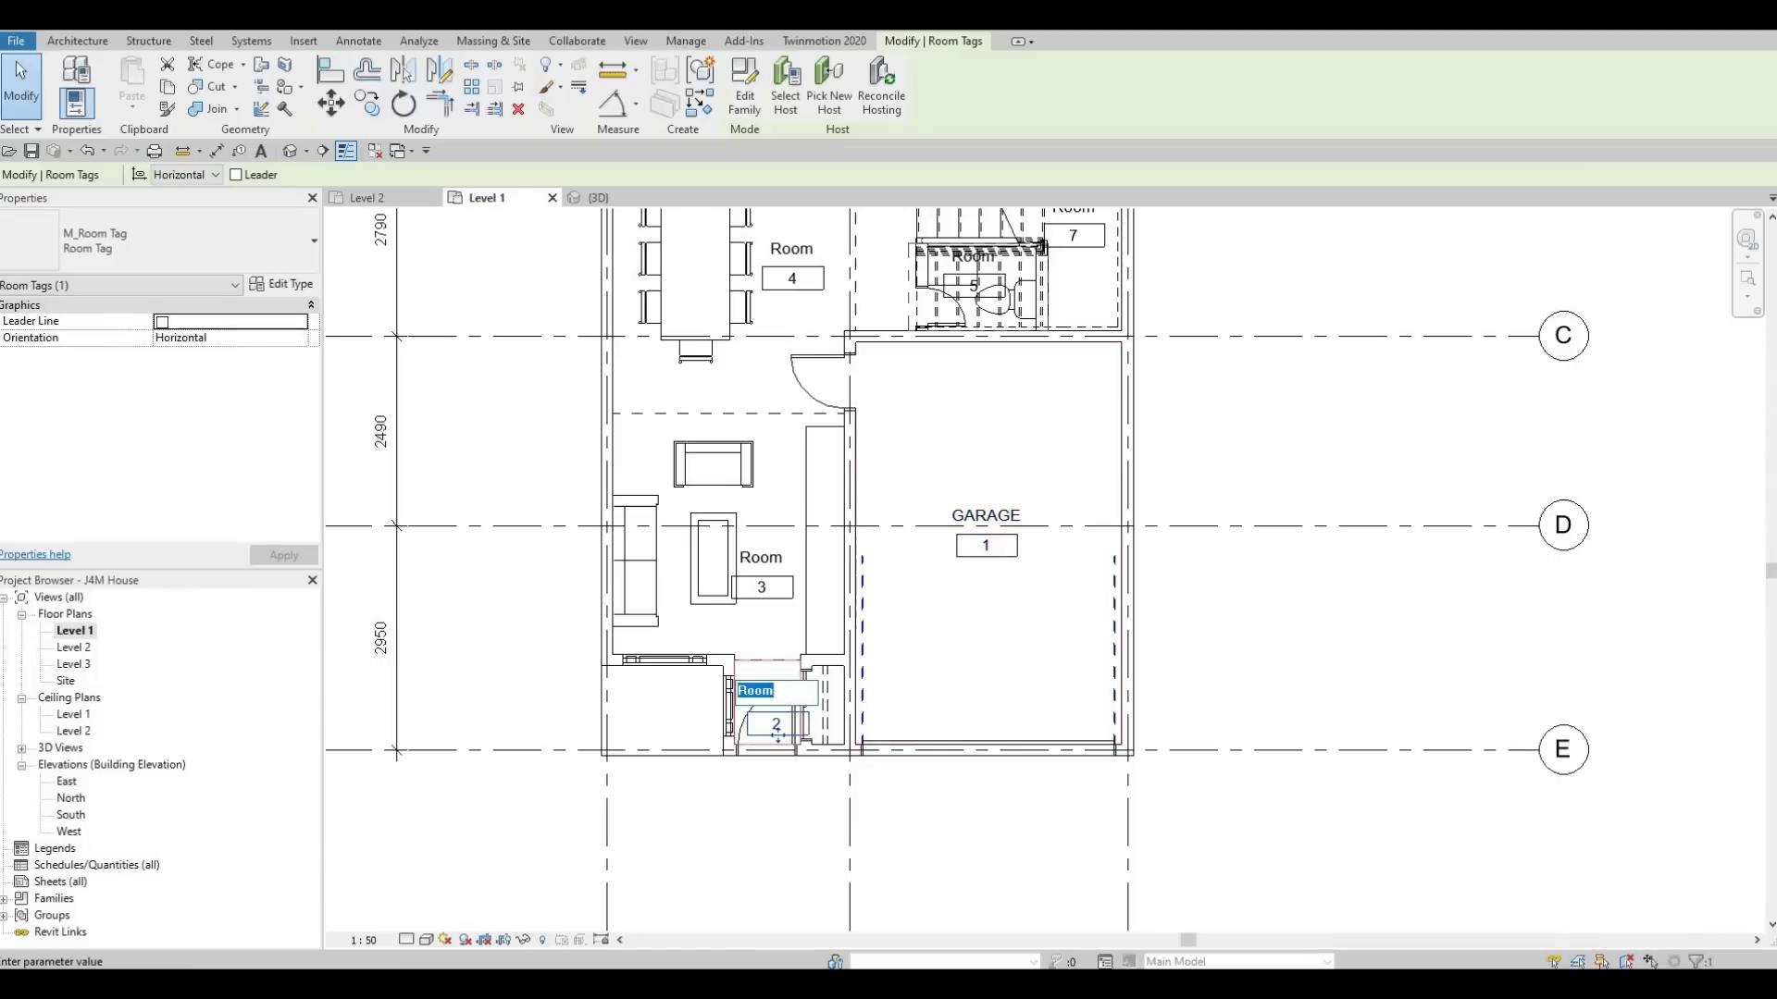
type("FOYER")
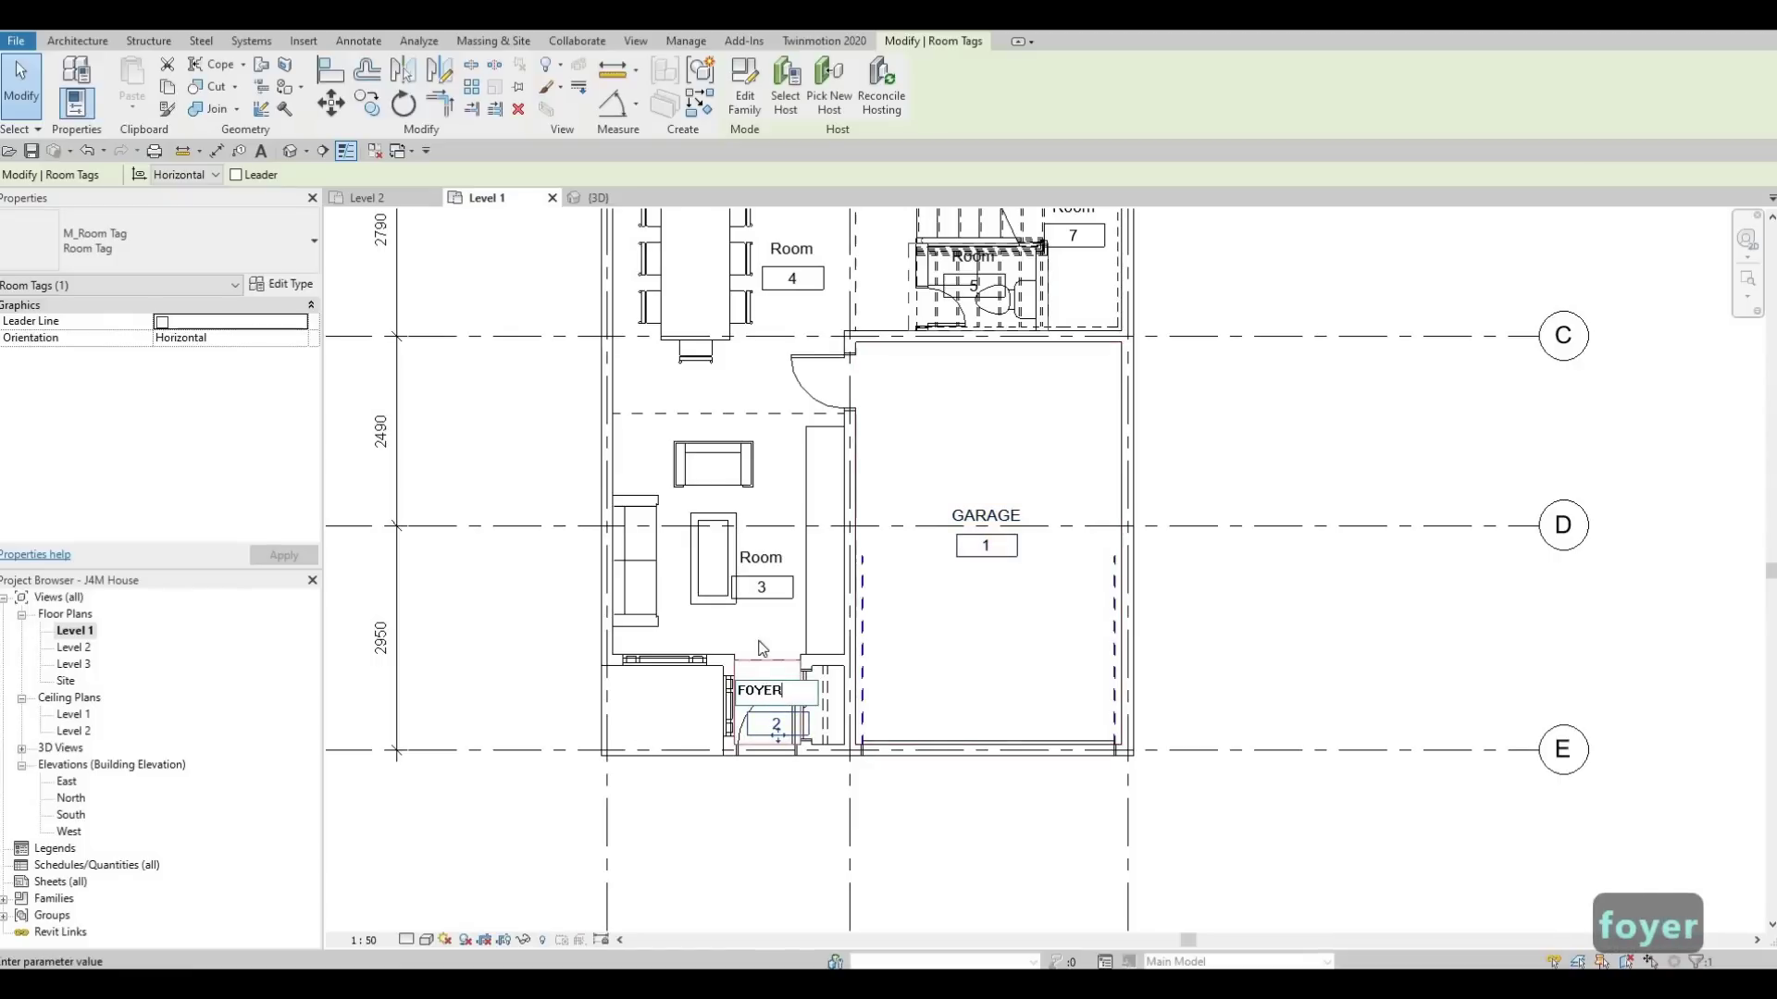
Name the lounge room with the sofas LIVING through its room tag.
left_click(757, 563)
left_click(759, 556)
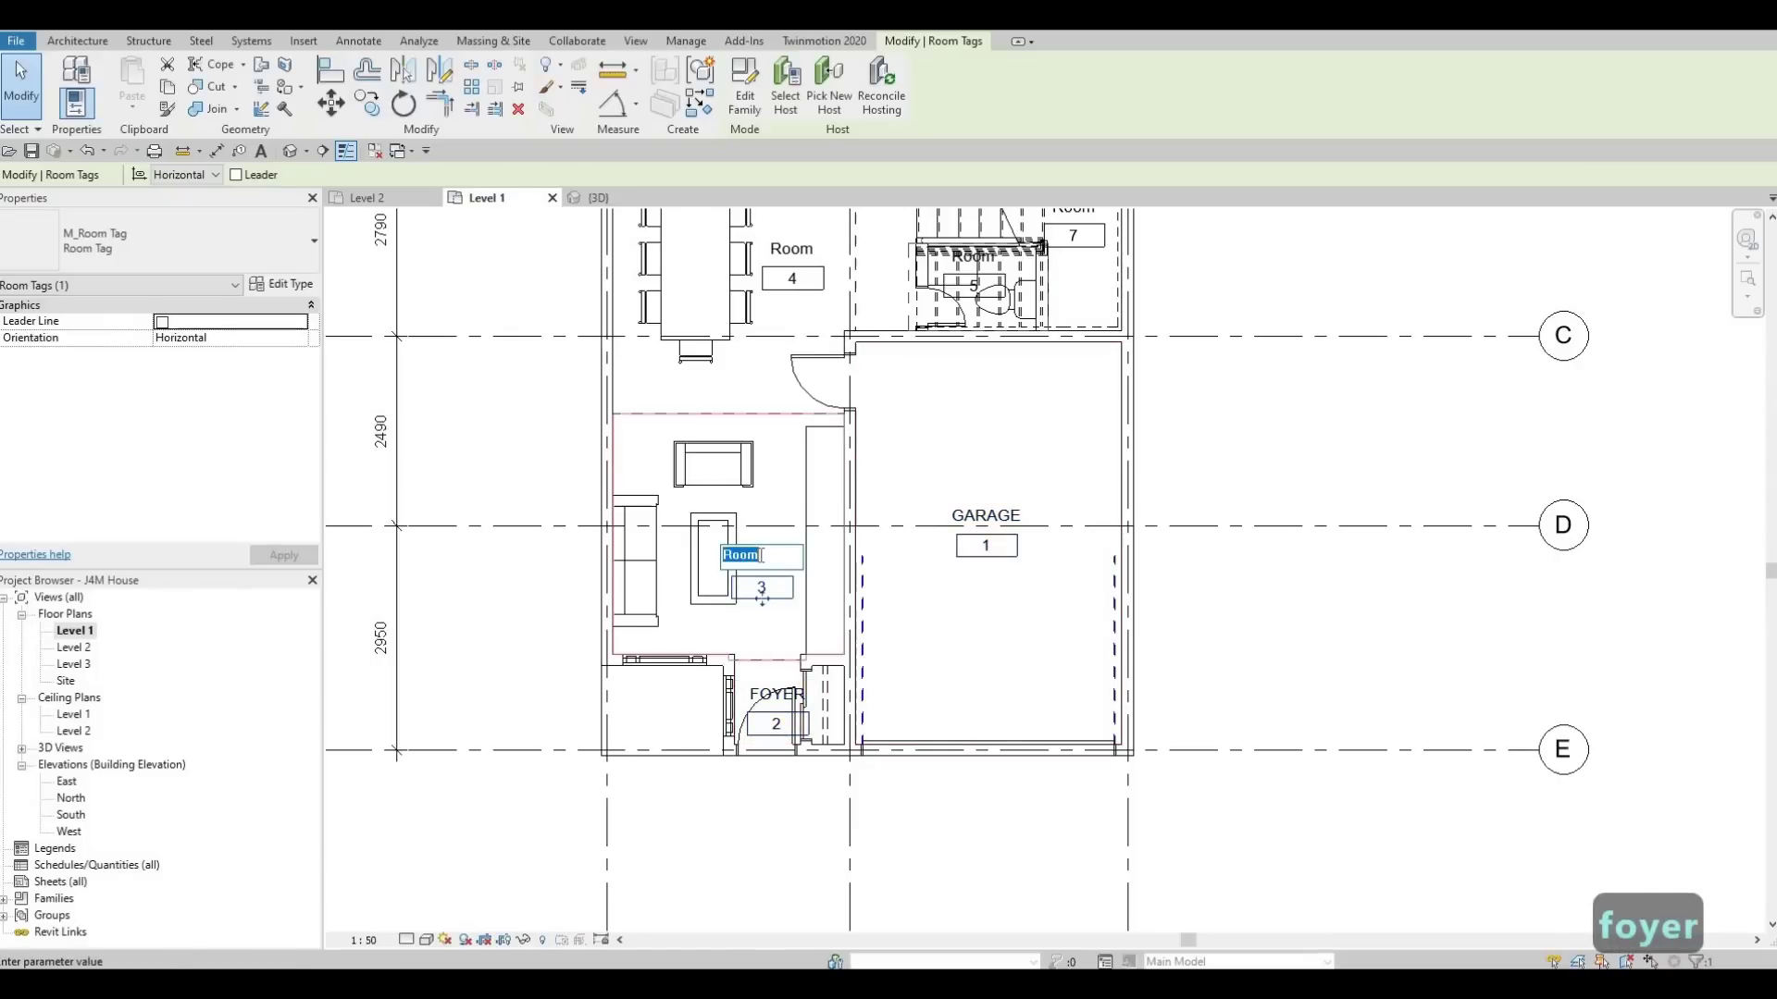
type("LI")
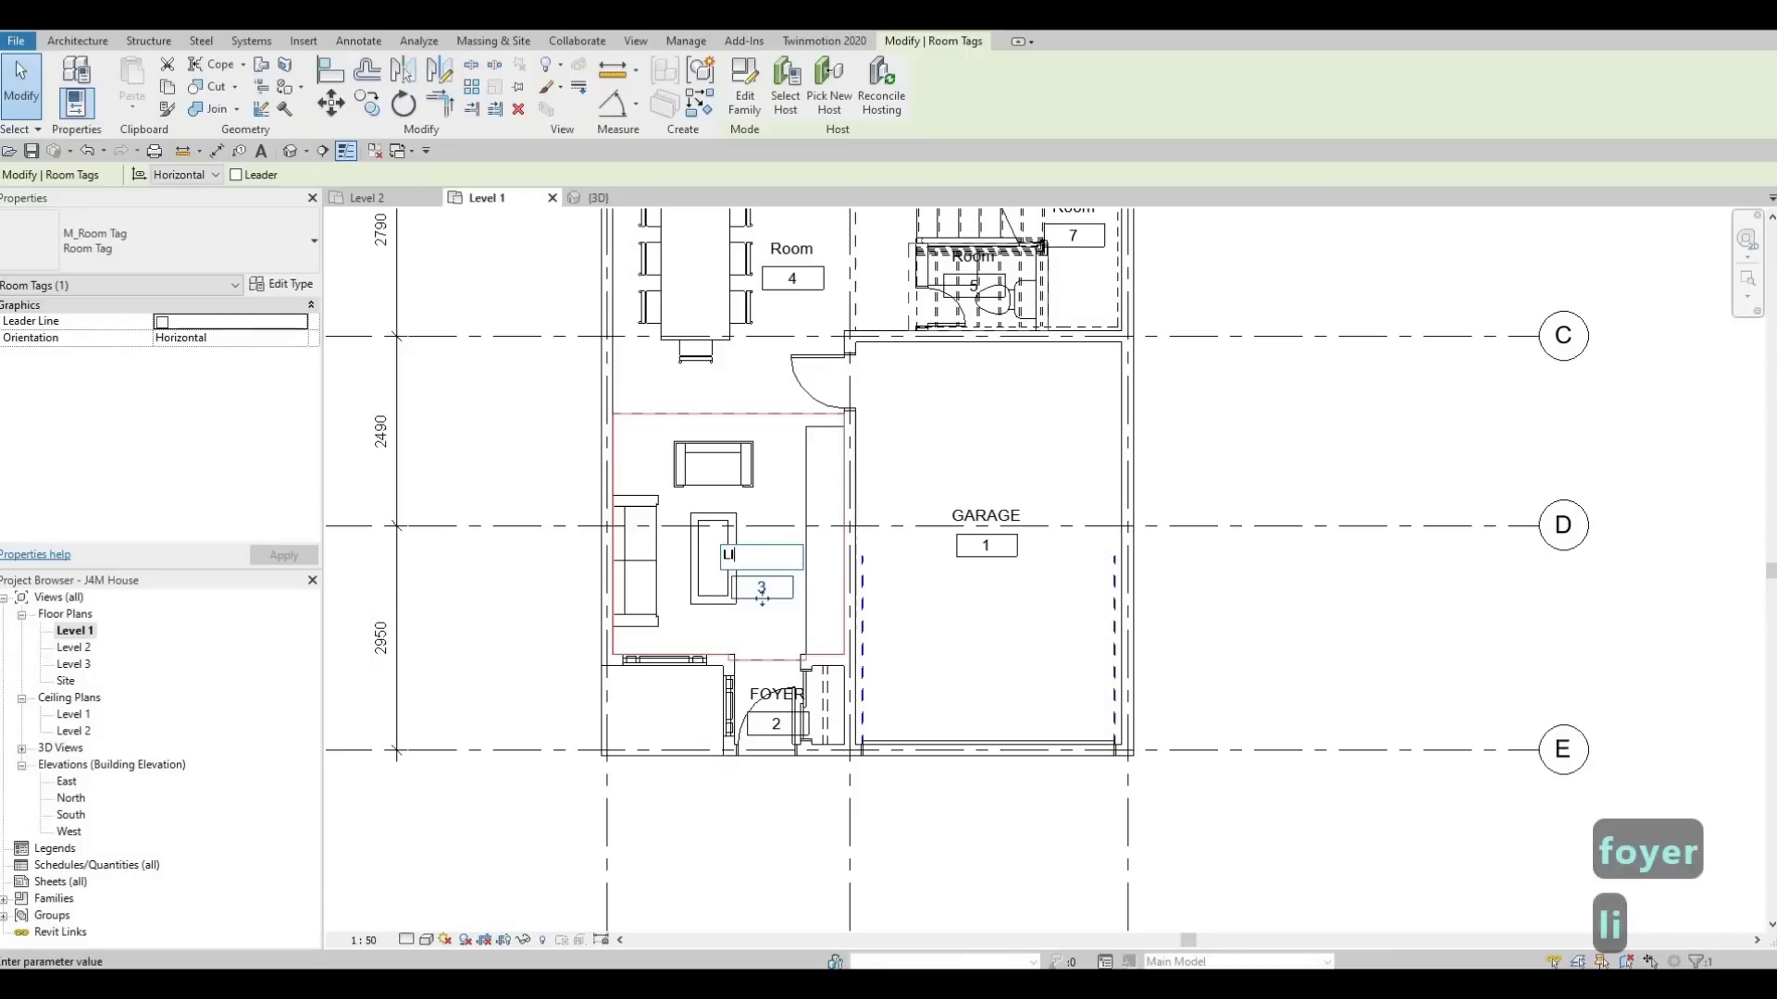
type("VING")
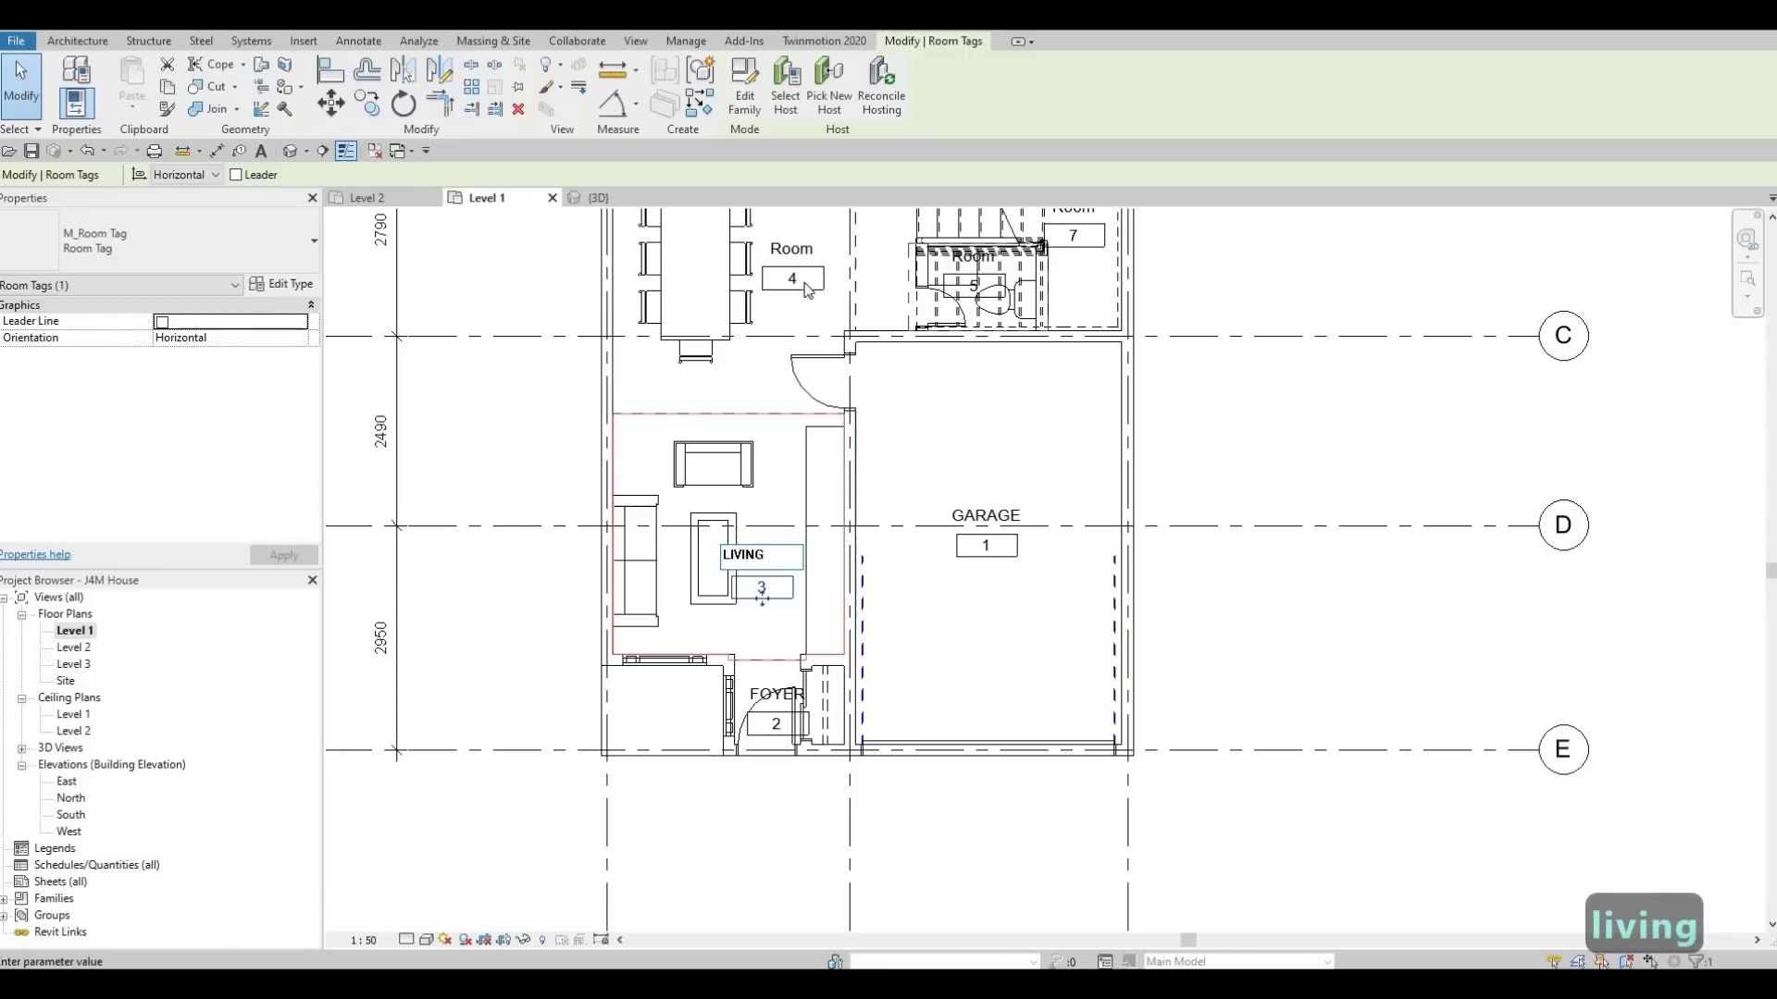
Name the room with the long table DINING through its room tag.
left_click(798, 257)
left_click(794, 252)
left_click(791, 249)
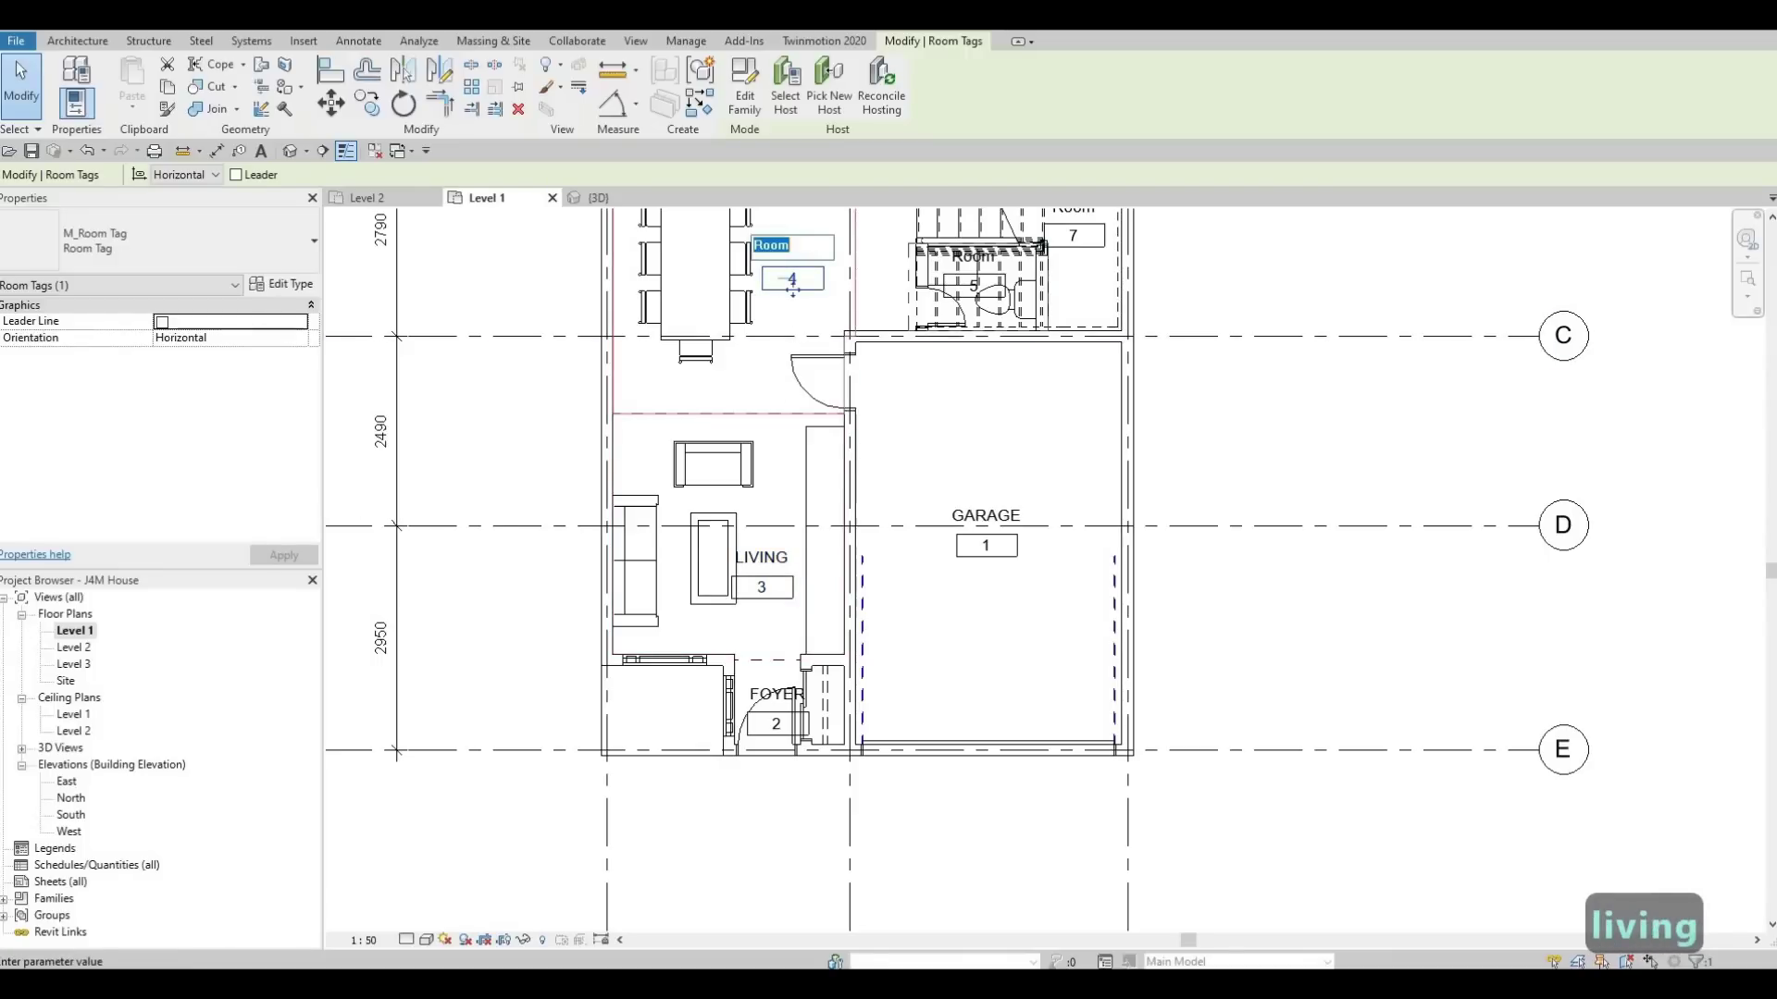
type("DINING")
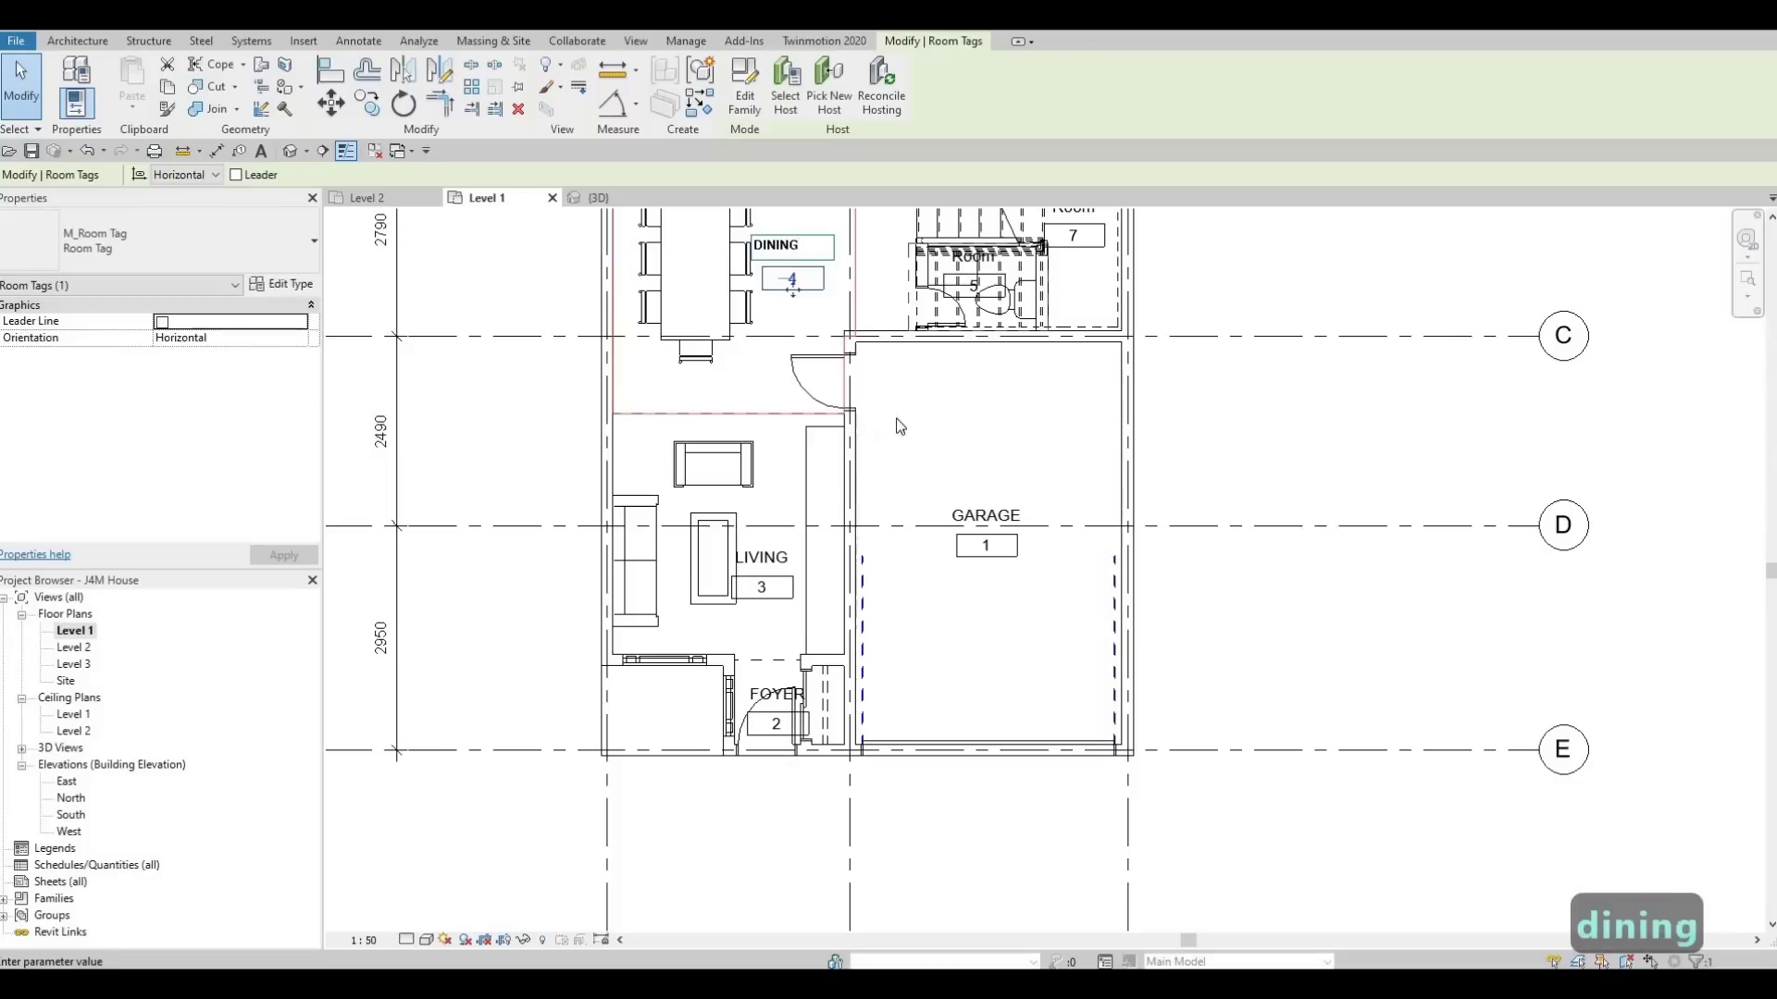
left_click(895, 469)
Name the small toilet room under the stairs PR through its room tag.
middle_click_drag(925, 465, 886, 657)
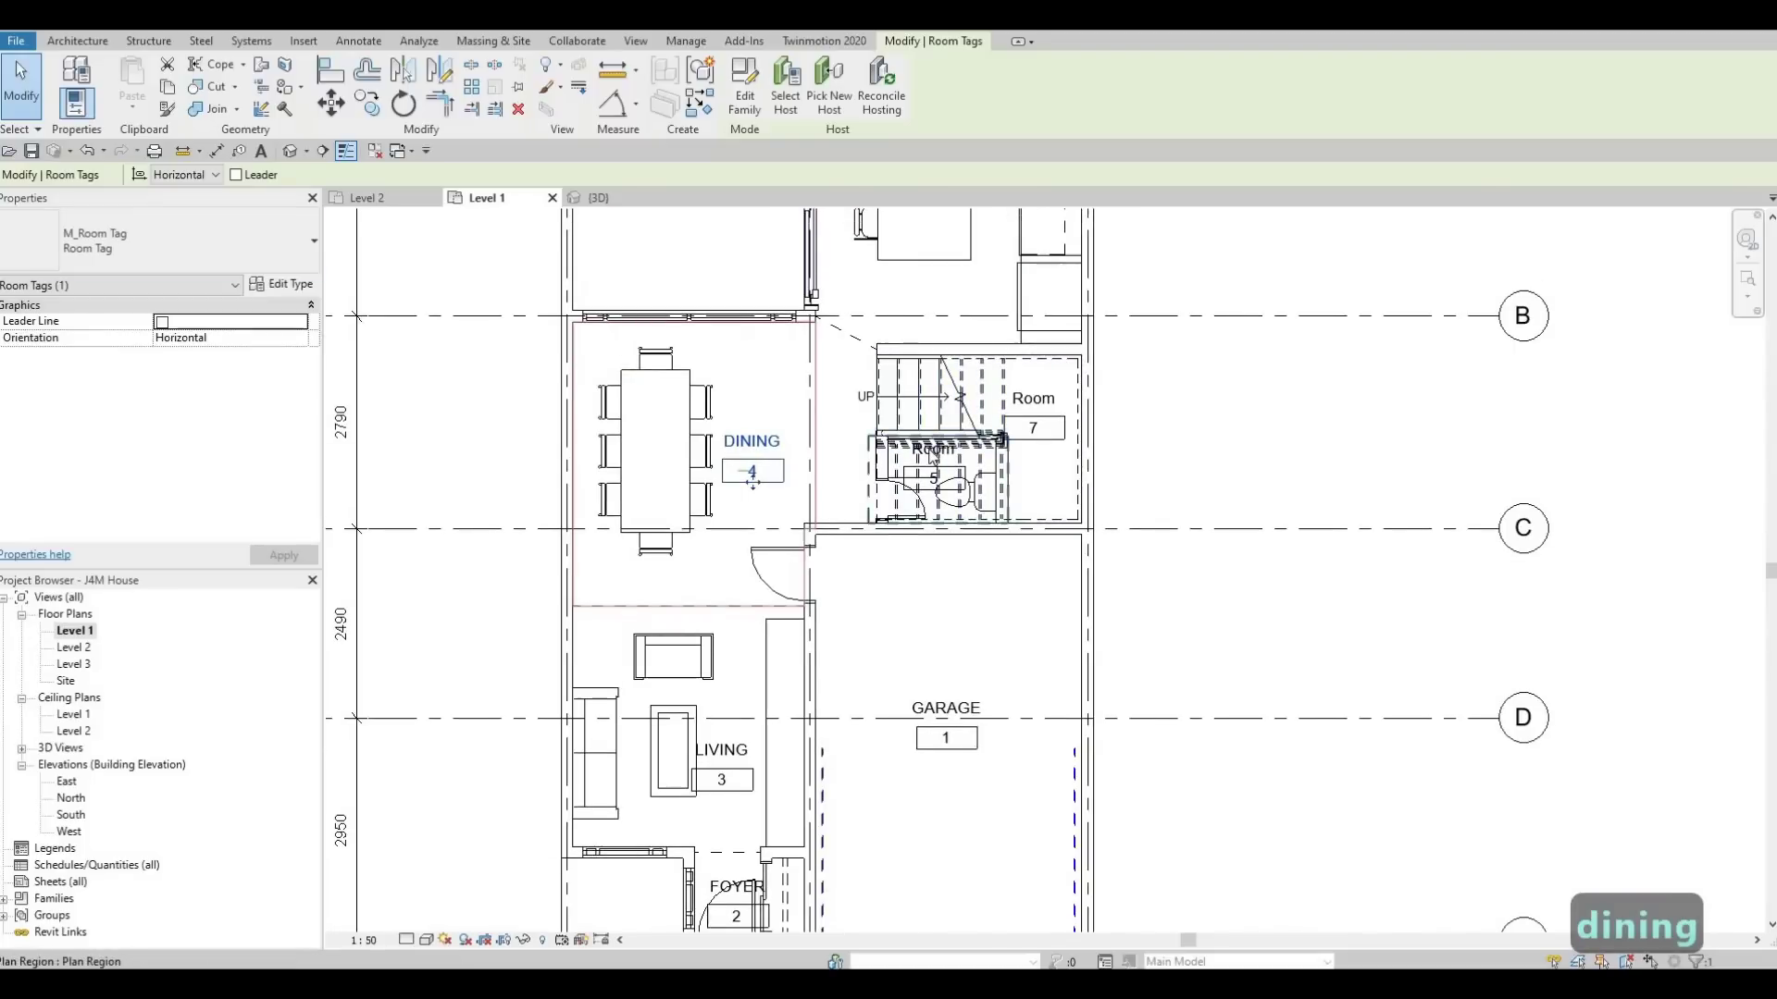
left_click(927, 450)
left_click(927, 450)
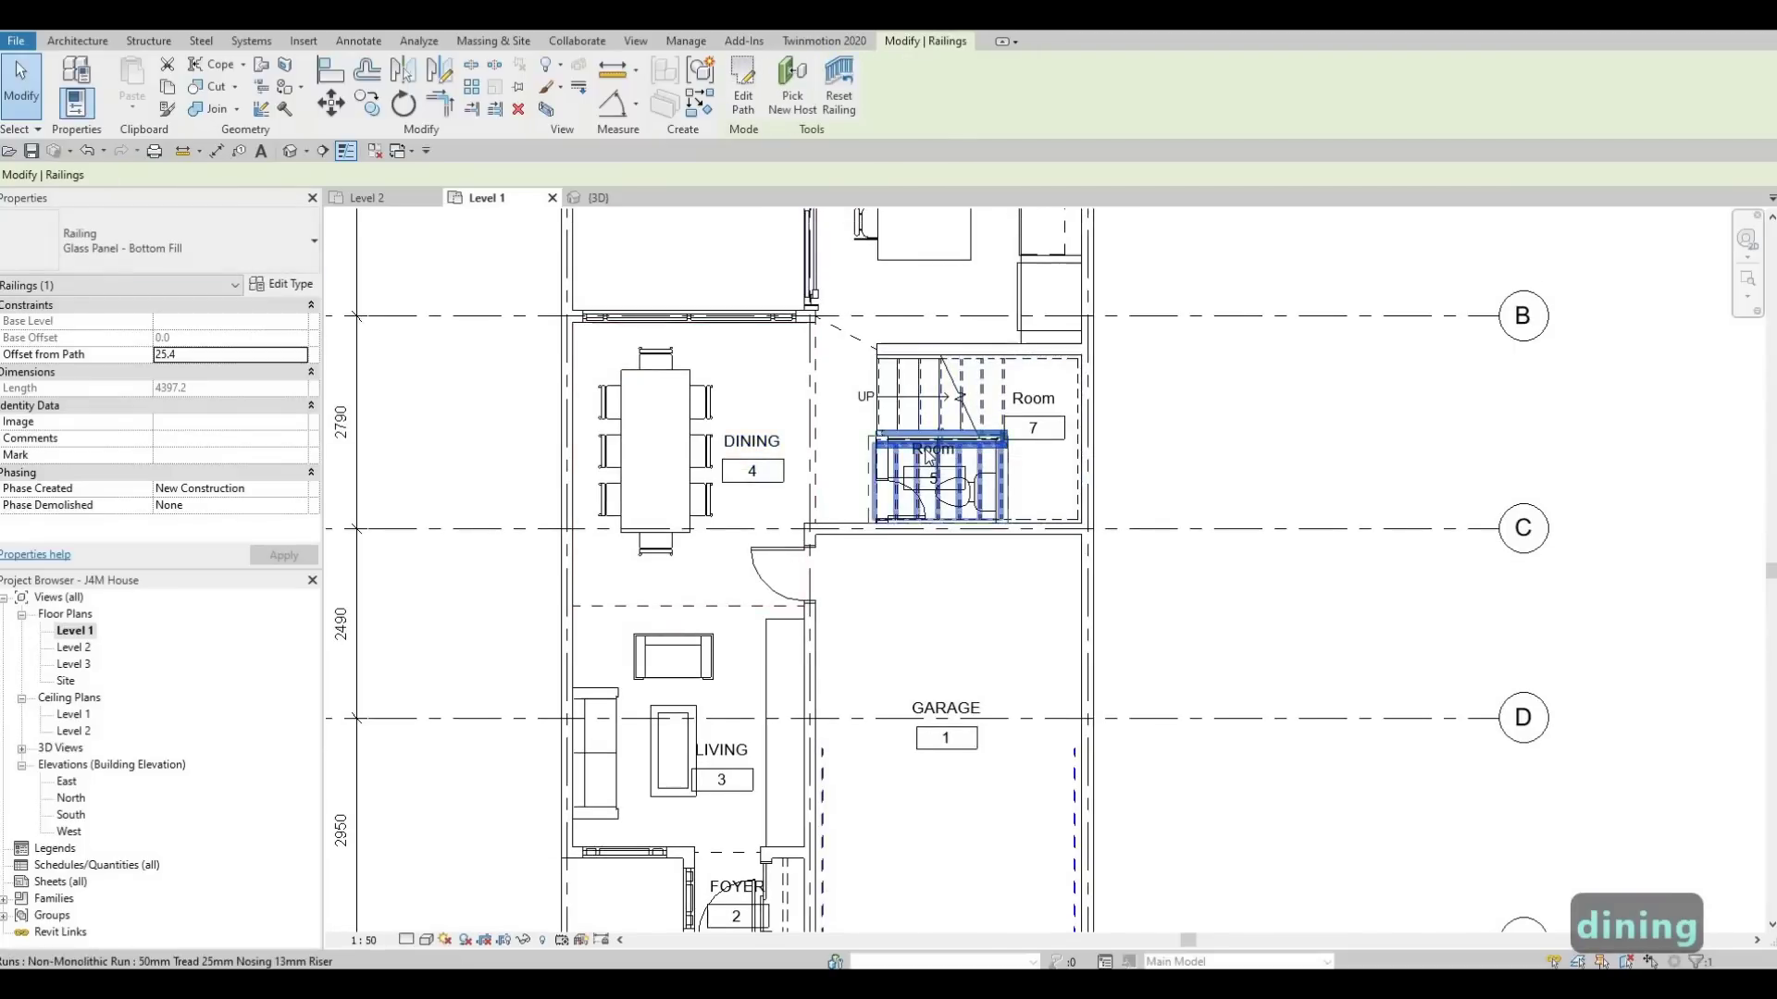
scroll(927, 449, "up", 2)
key("Escape")
key("Escape")
left_click(926, 447)
key("Escape")
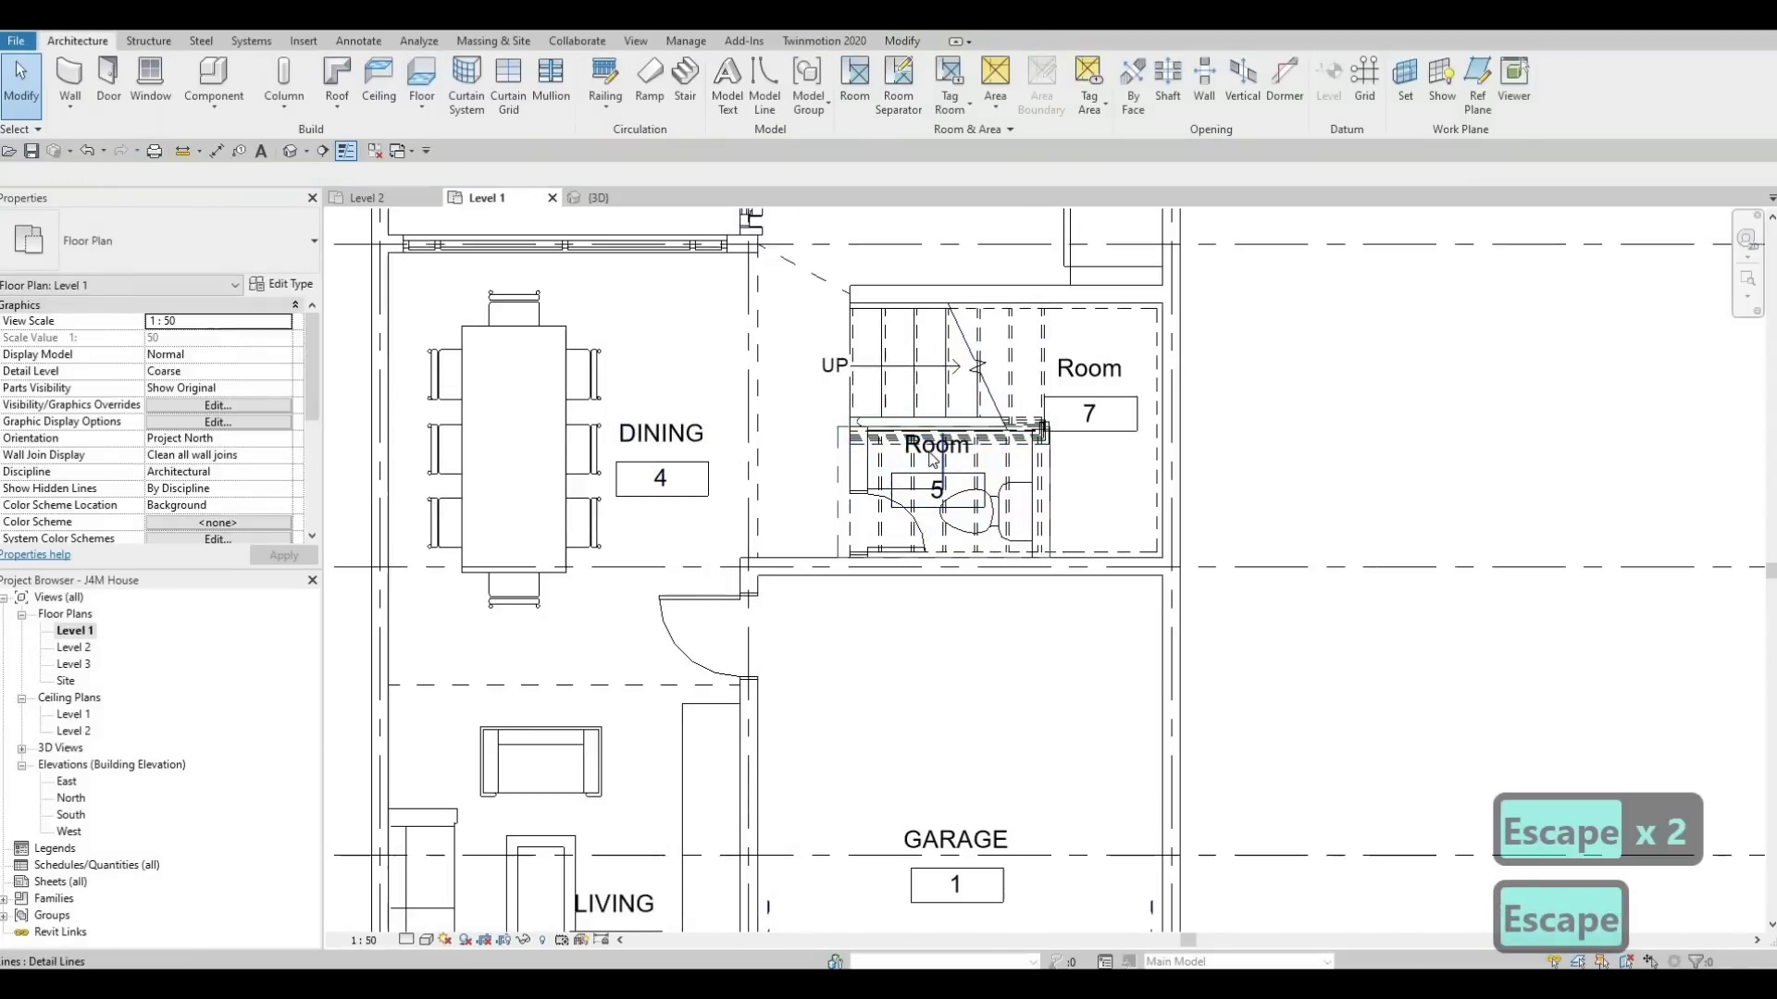
left_click(932, 459)
left_click(931, 449)
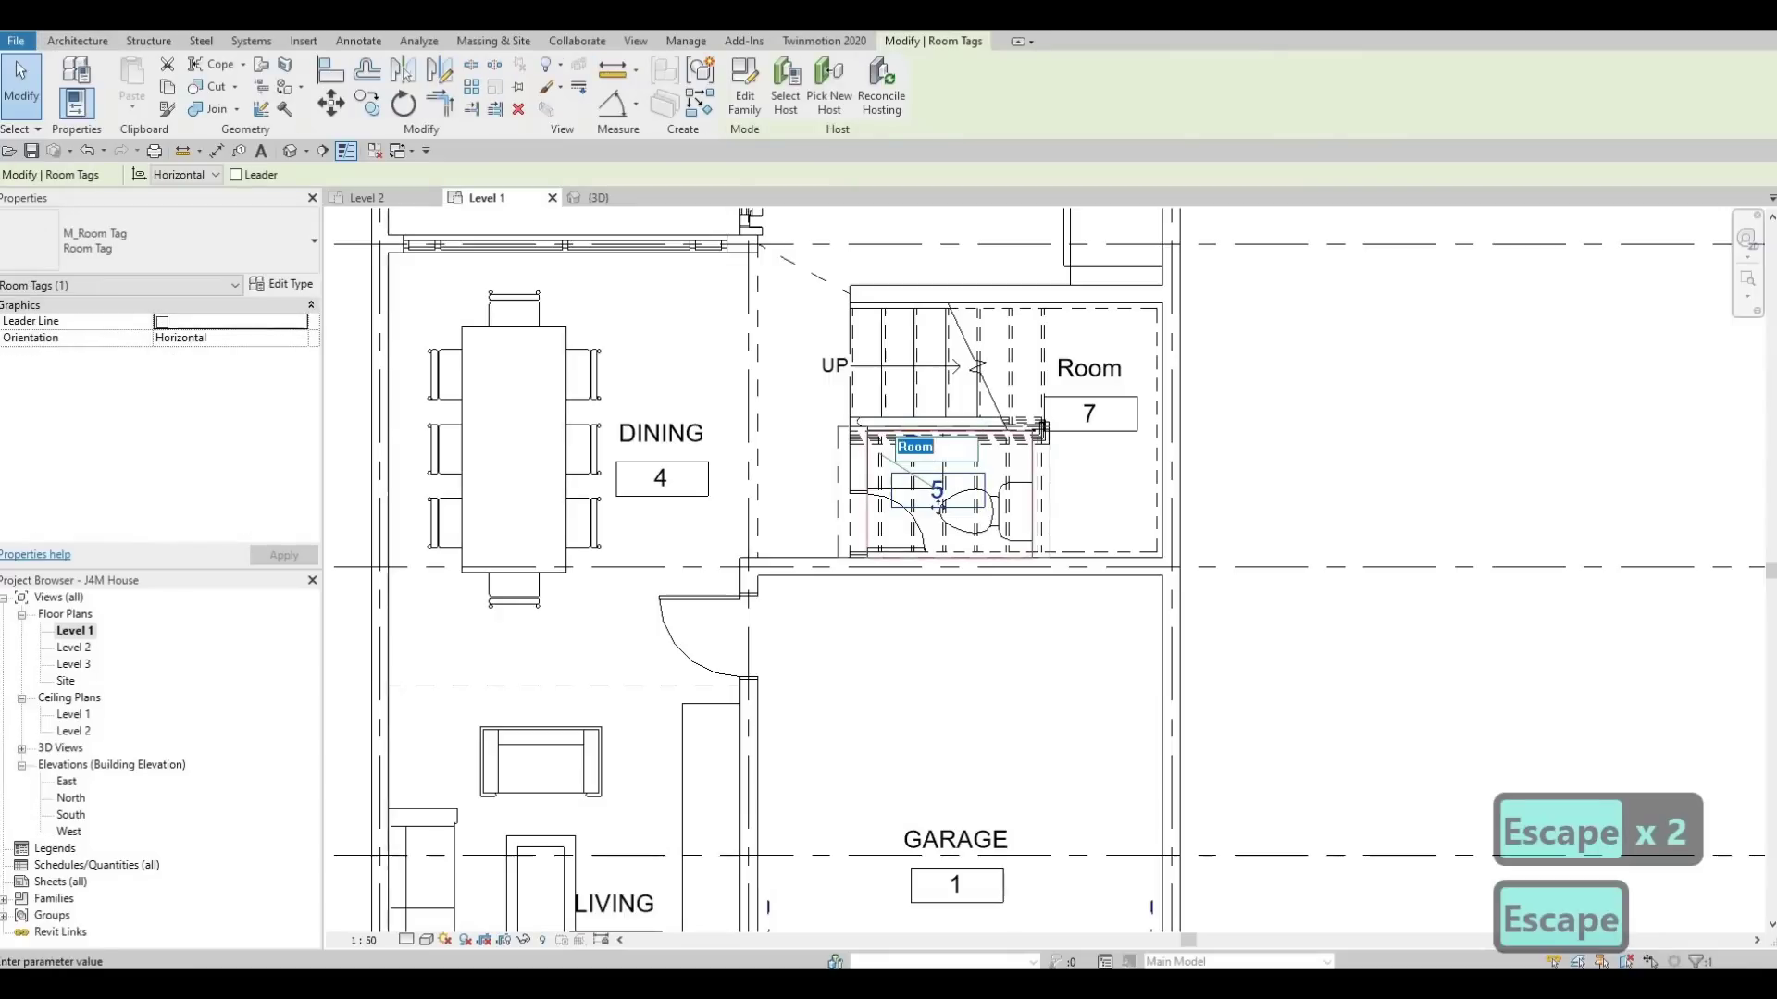
type("PR")
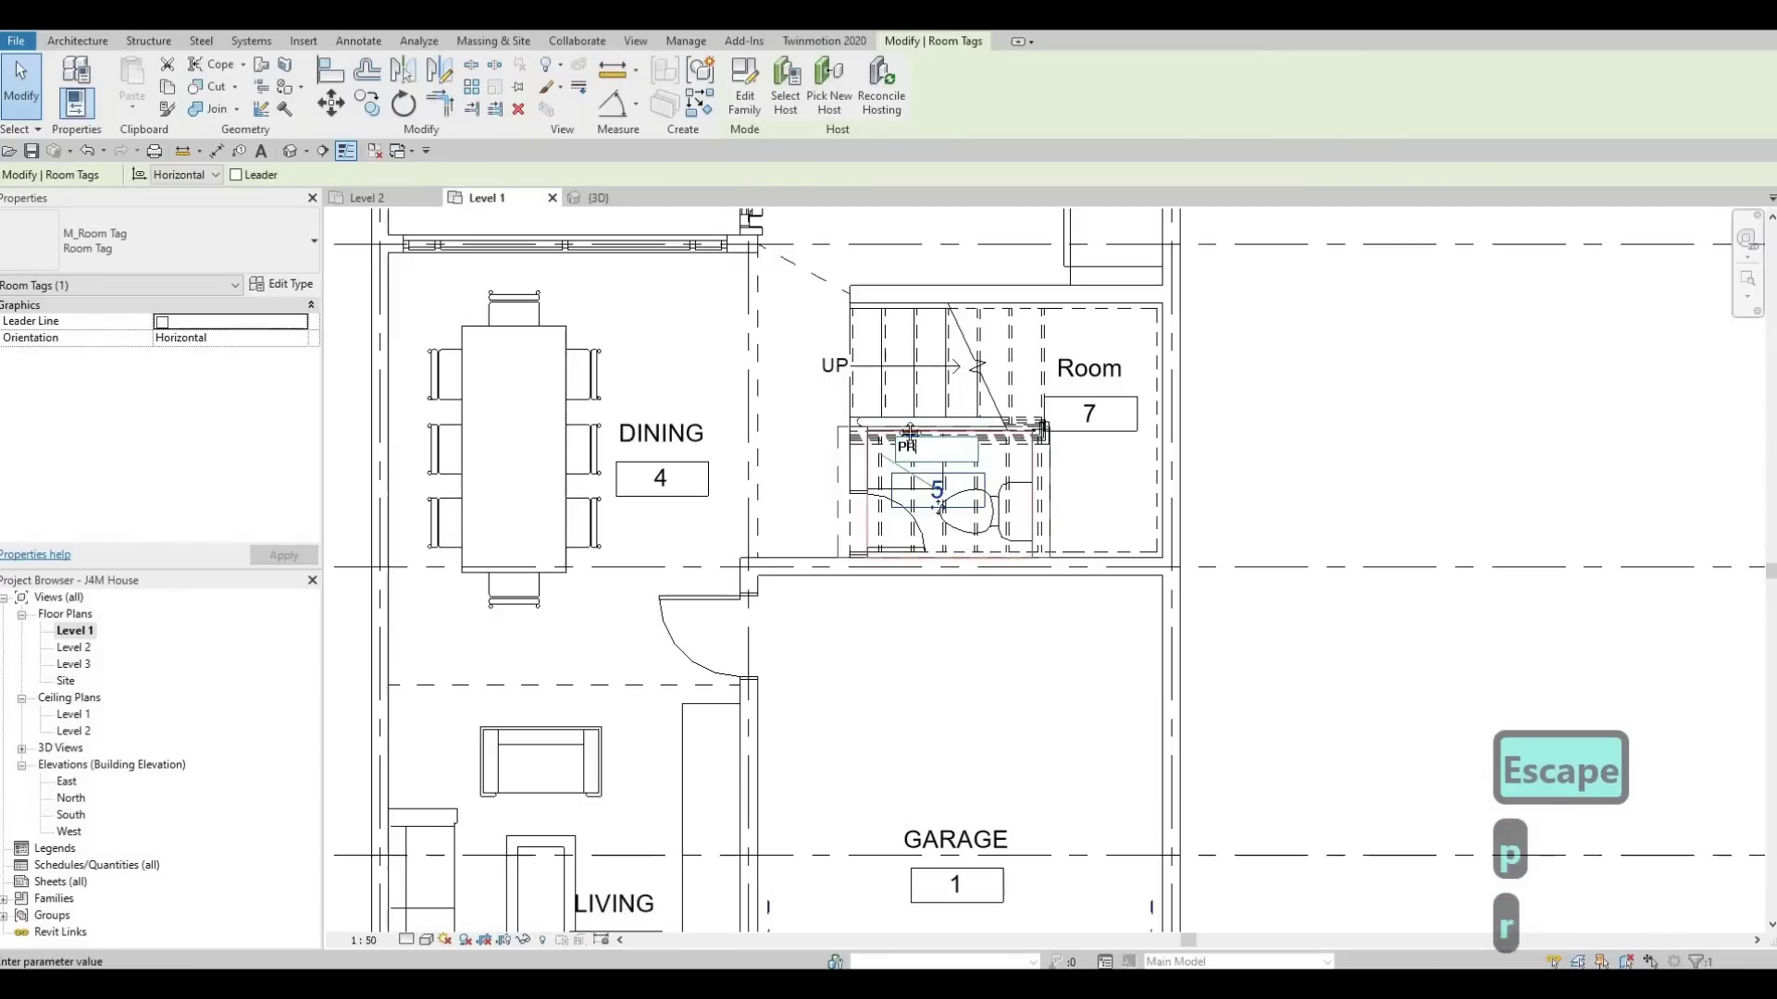
key("Escape")
Name the room containing the staircase STAIRS through its room tag.
left_click(1086, 462)
left_click(1085, 465)
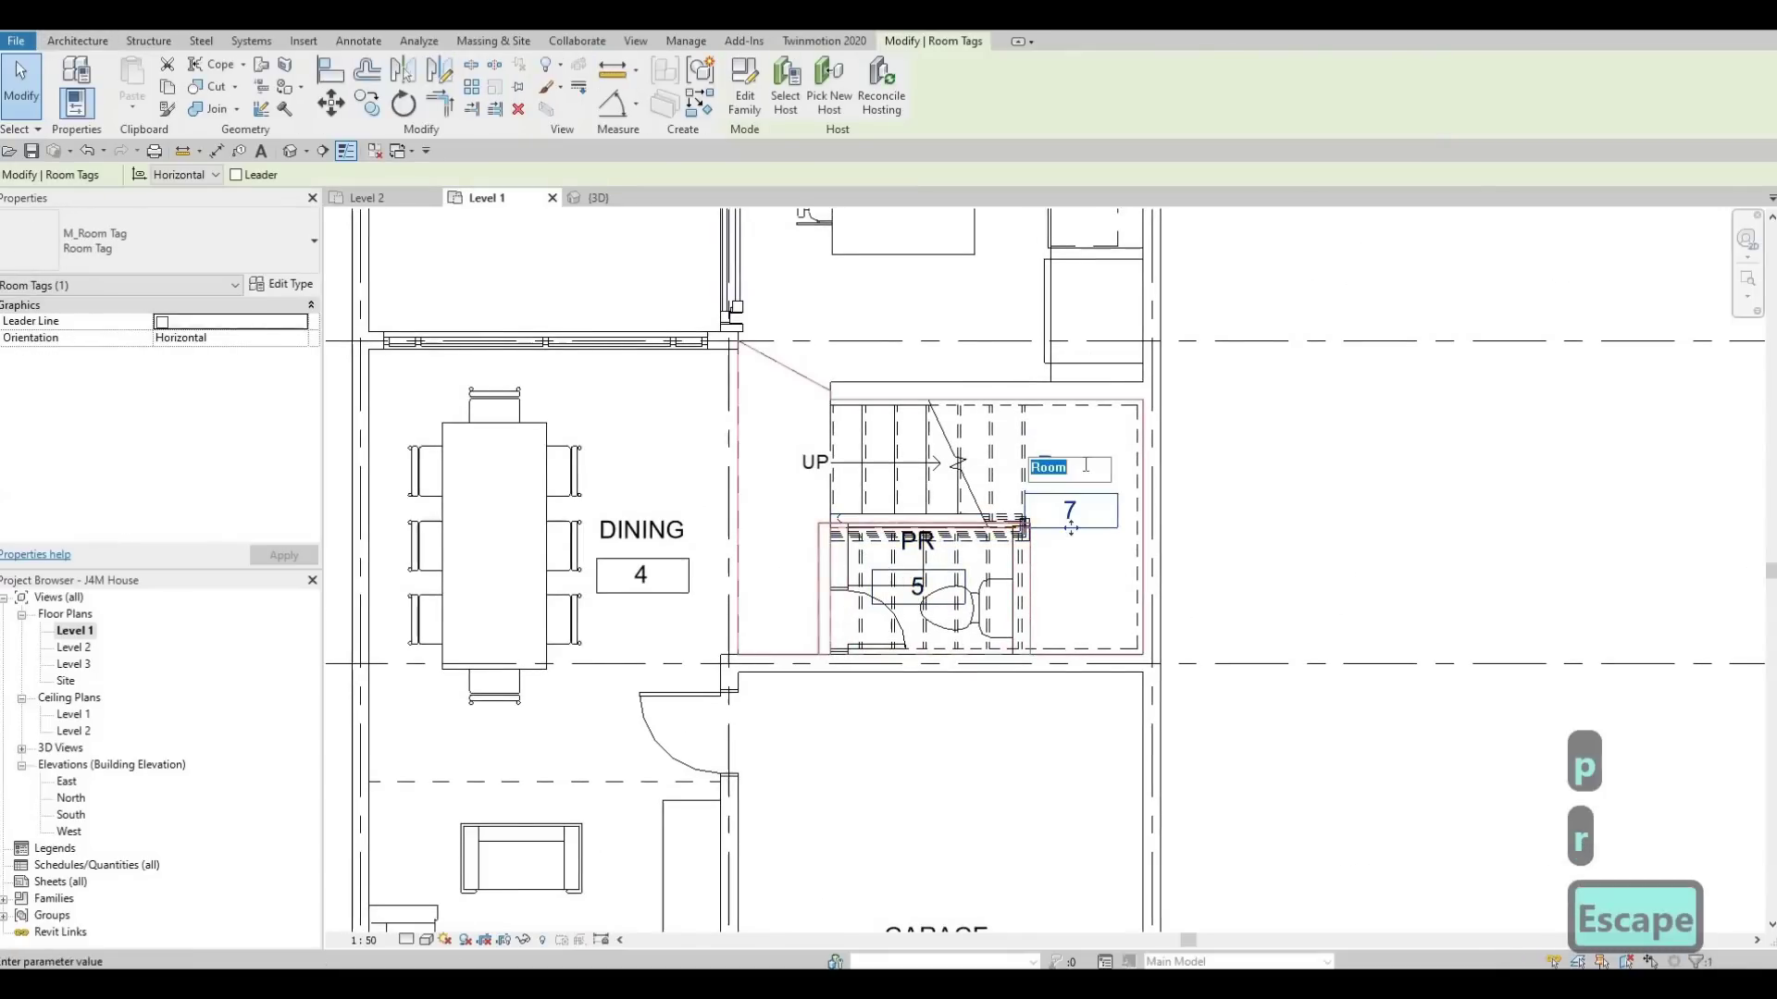
type("STA")
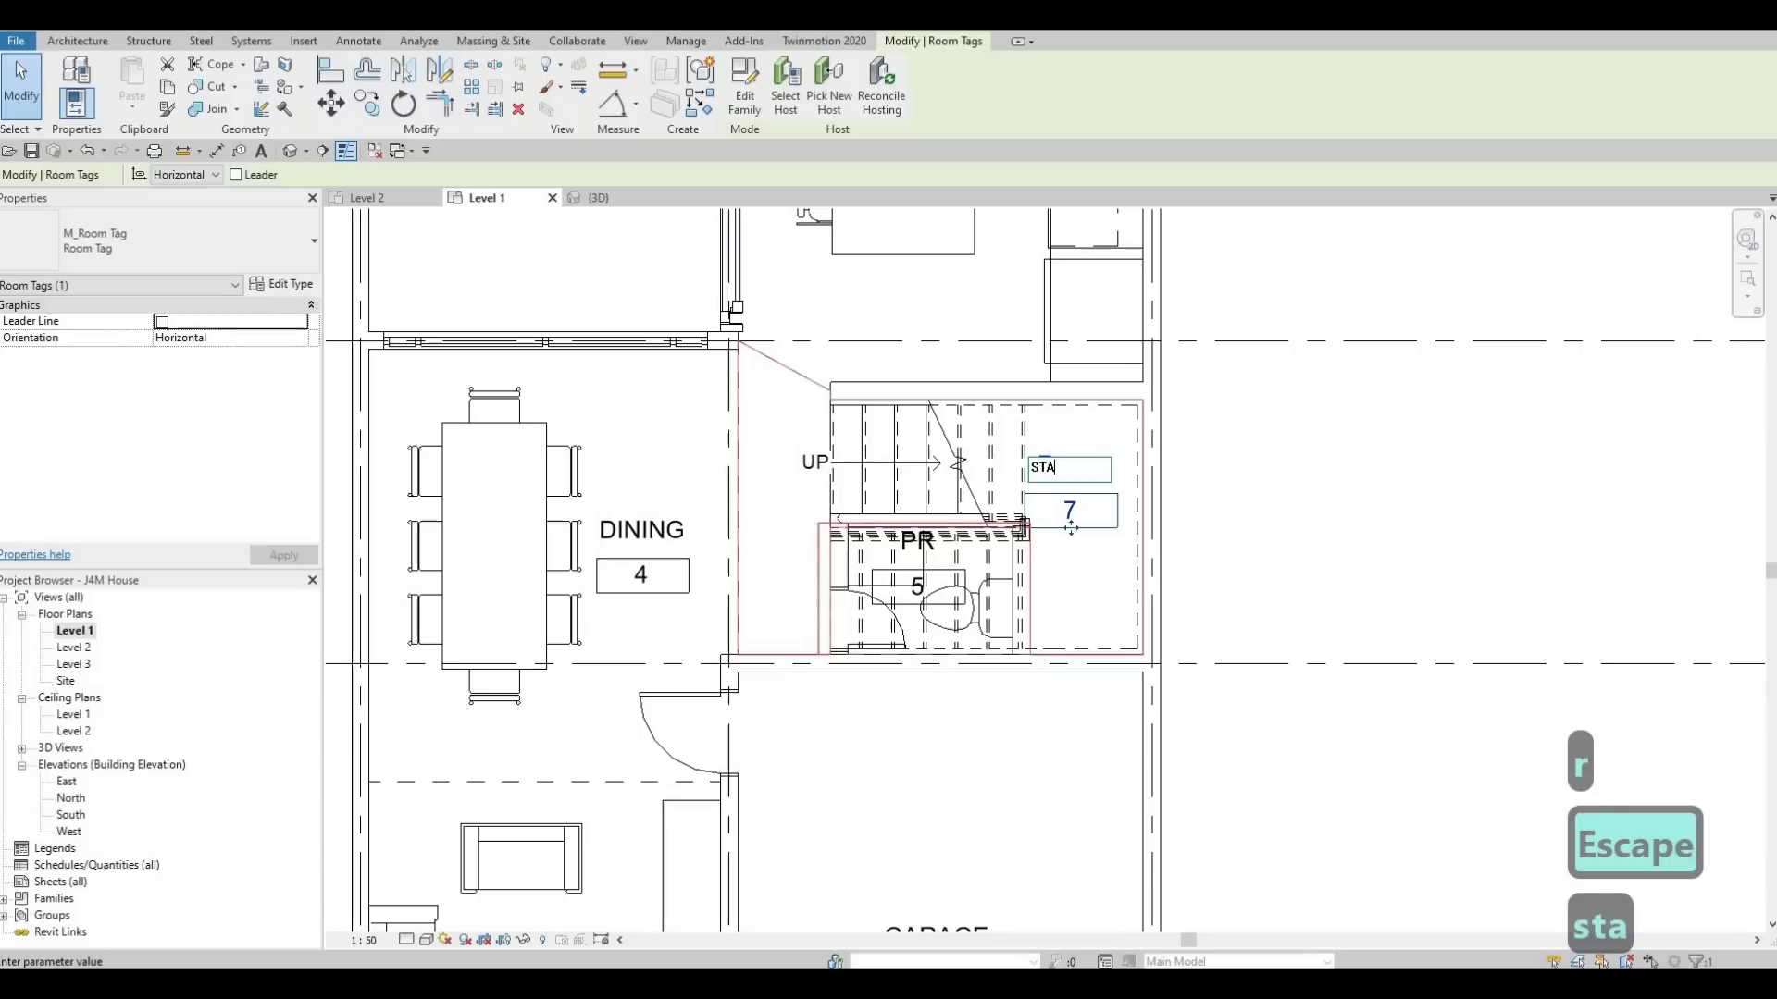
type("IR")
key("BackSpace")
type("IRS")
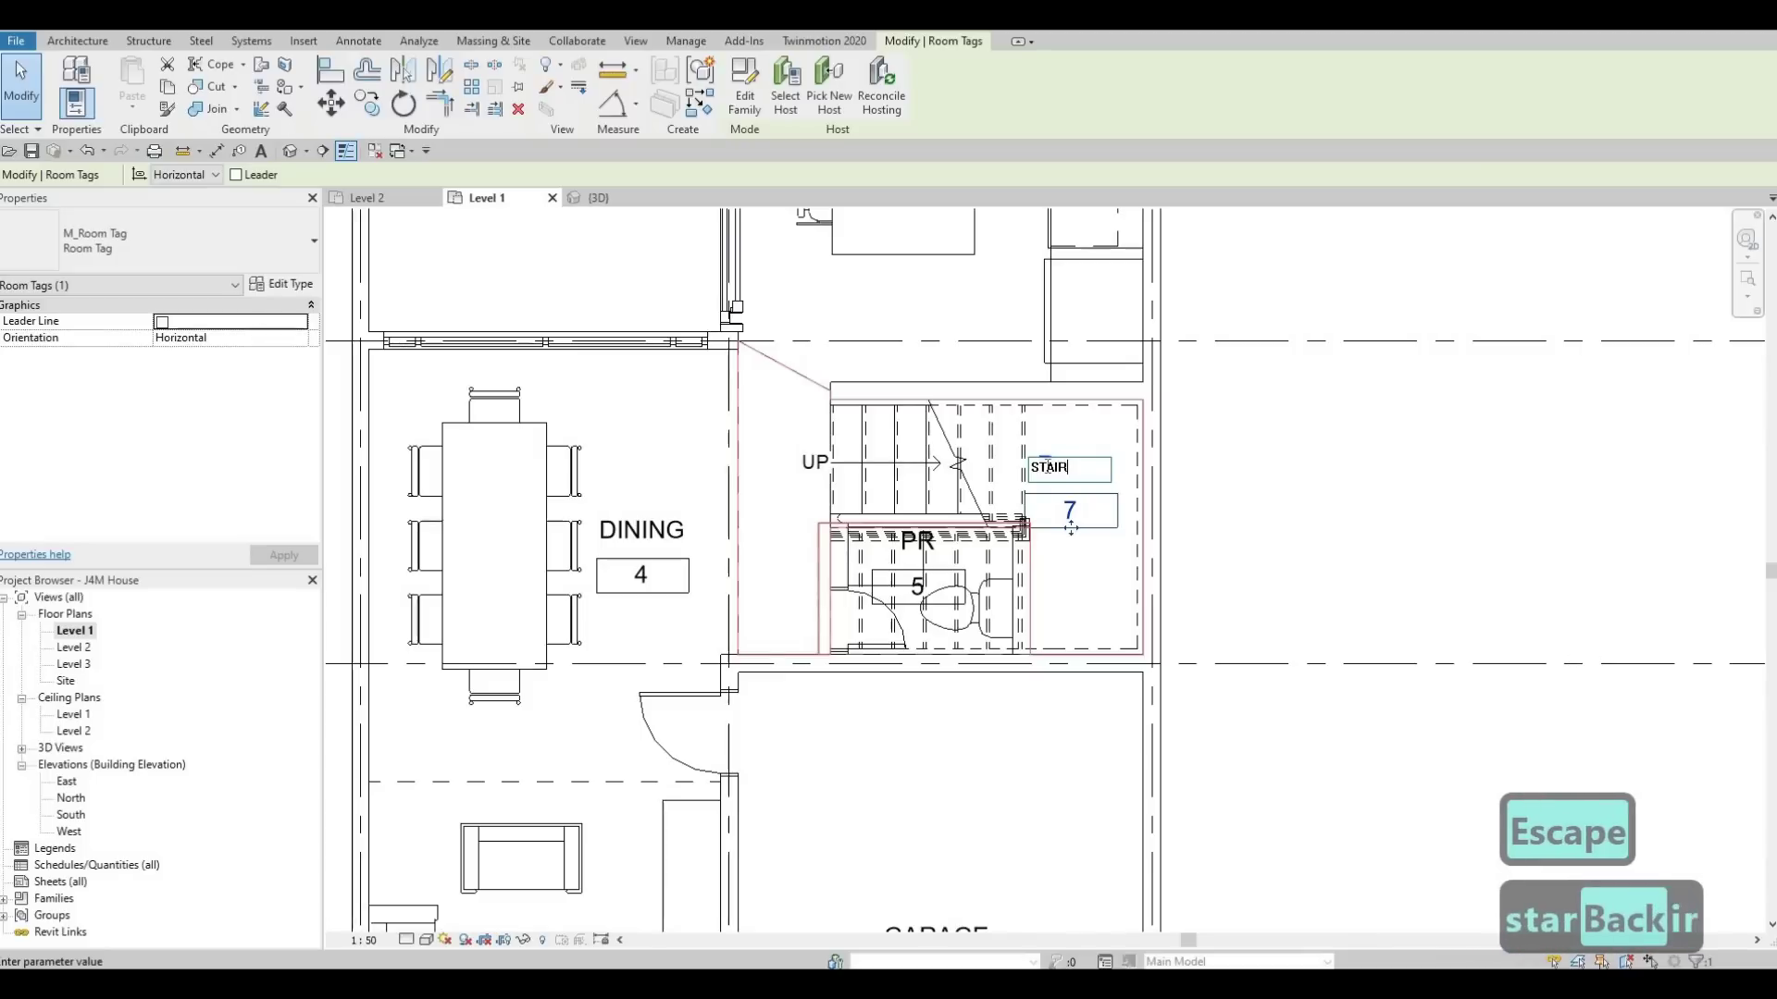
left_click(935, 358)
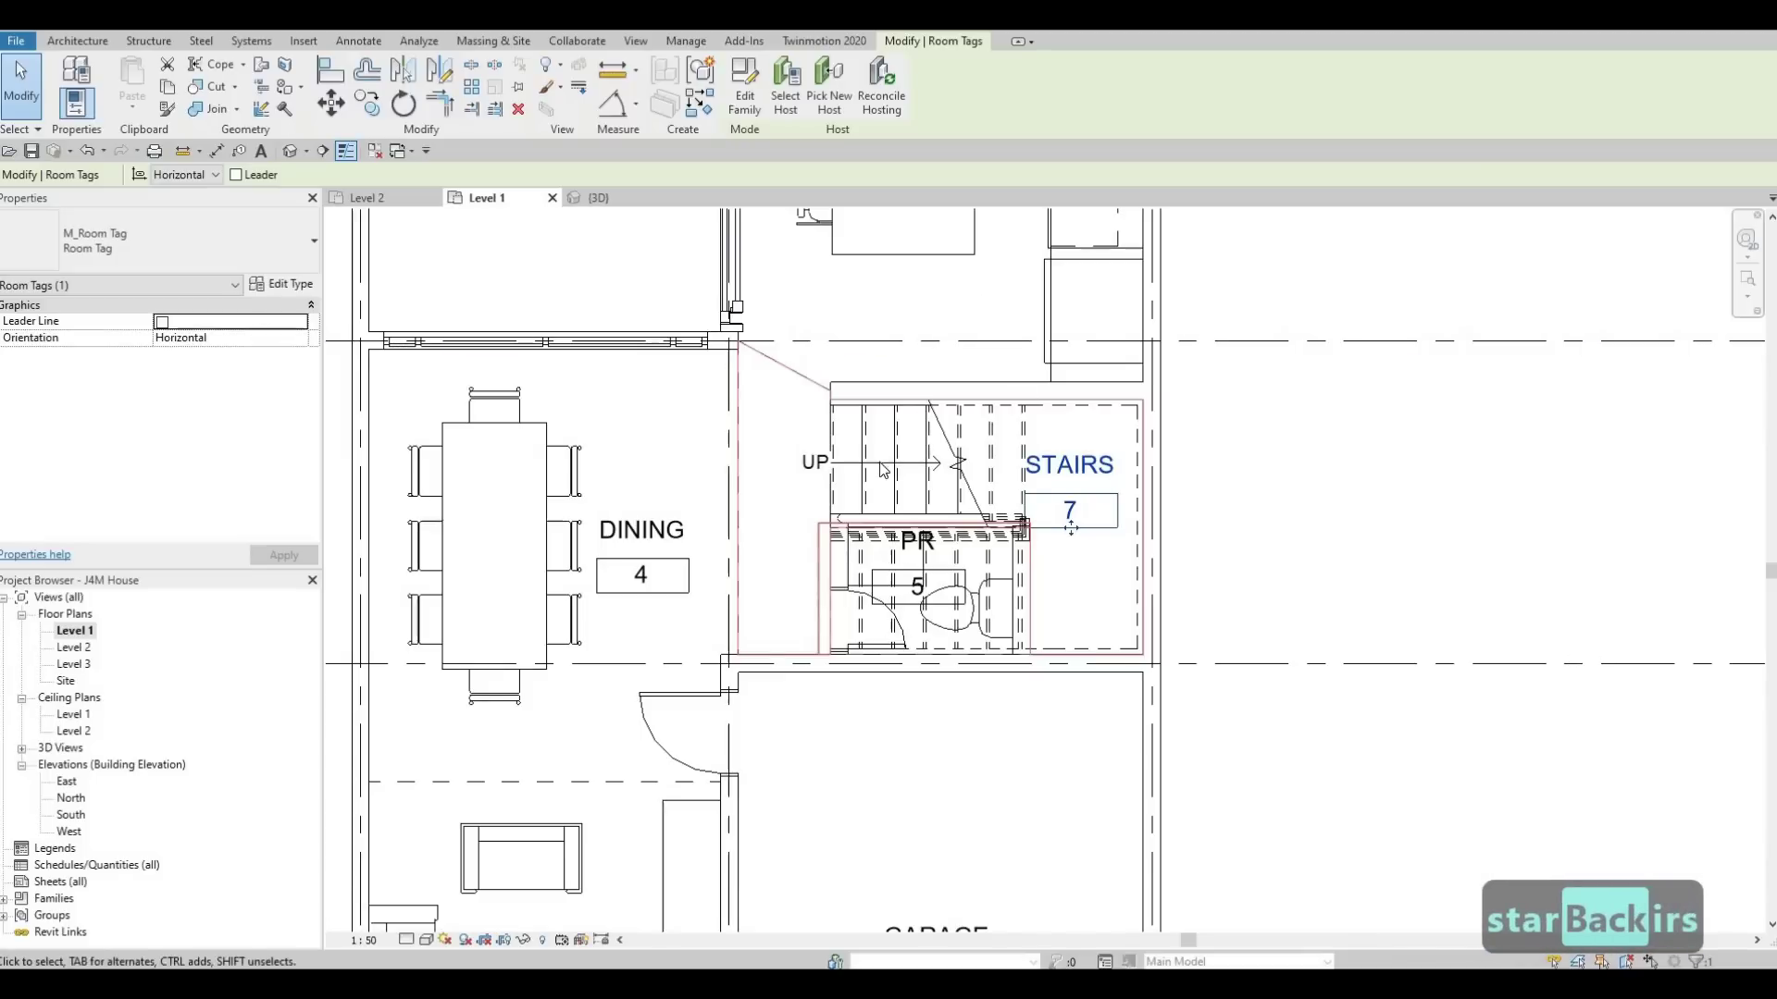
middle_click_drag(954, 304, 904, 661)
key("Escape")
key("Escape")
Name the room with the island counter and round table KITCHEN through its room tag.
scroll(874, 731, "down", 2)
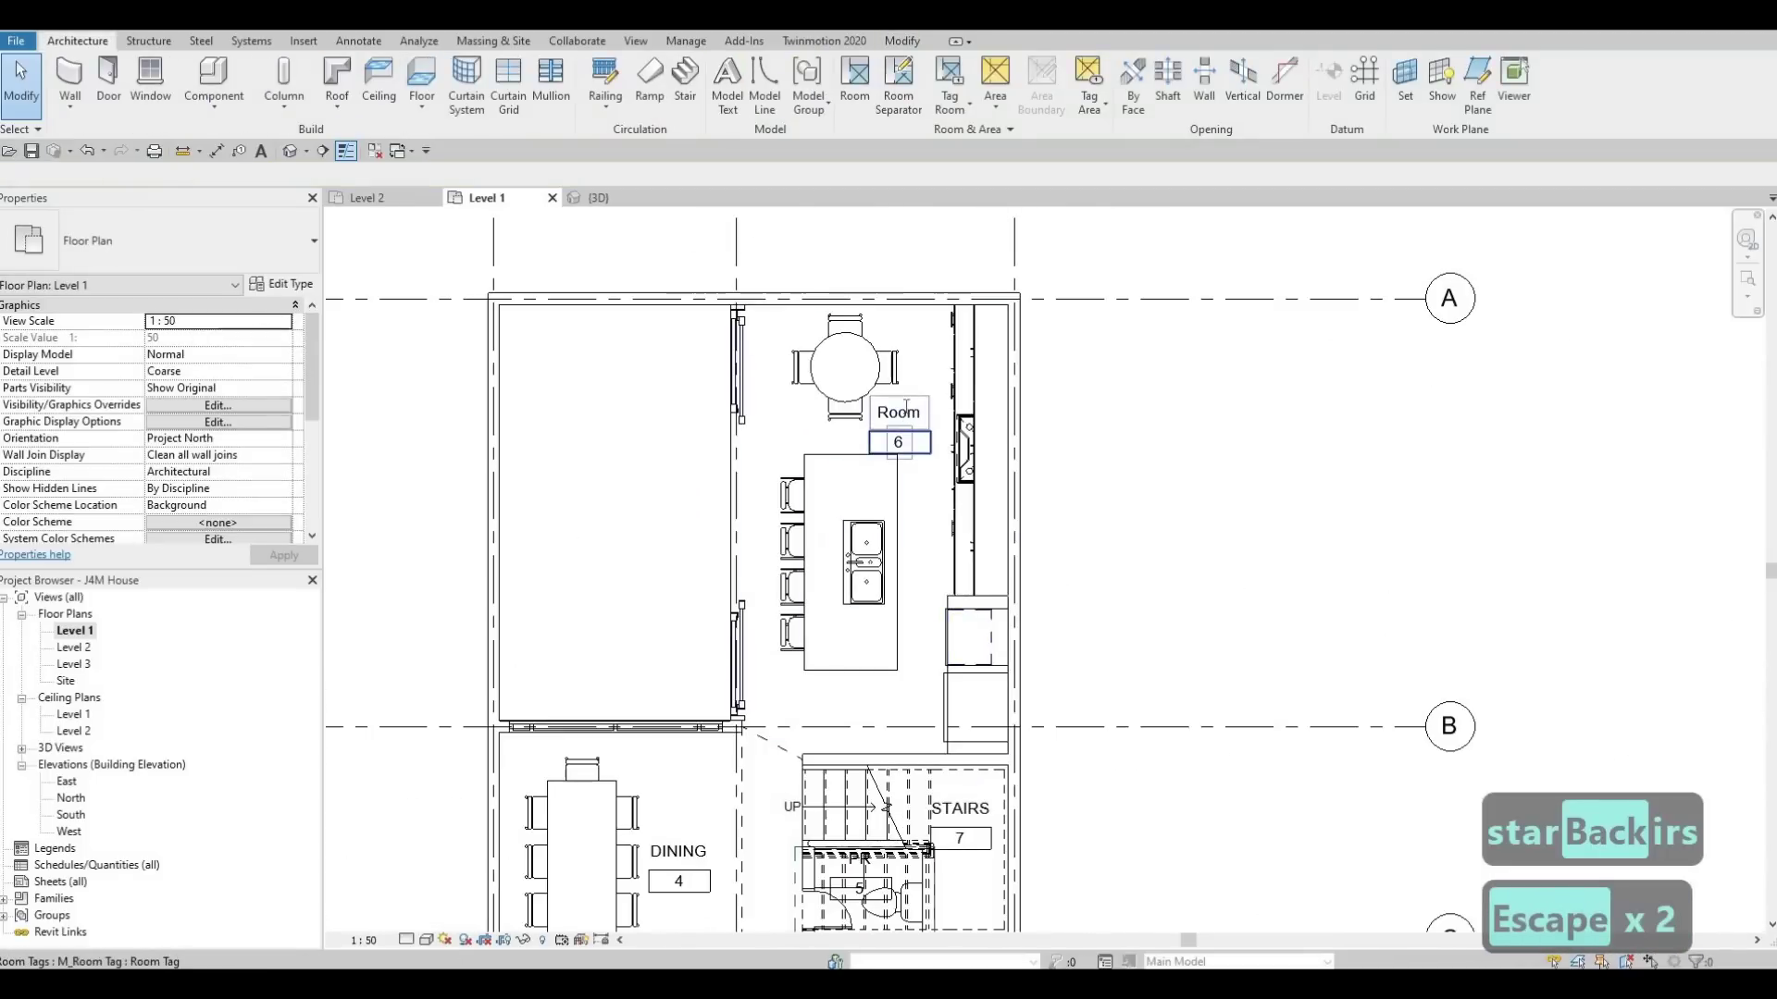
left_click(906, 408)
left_click(900, 409)
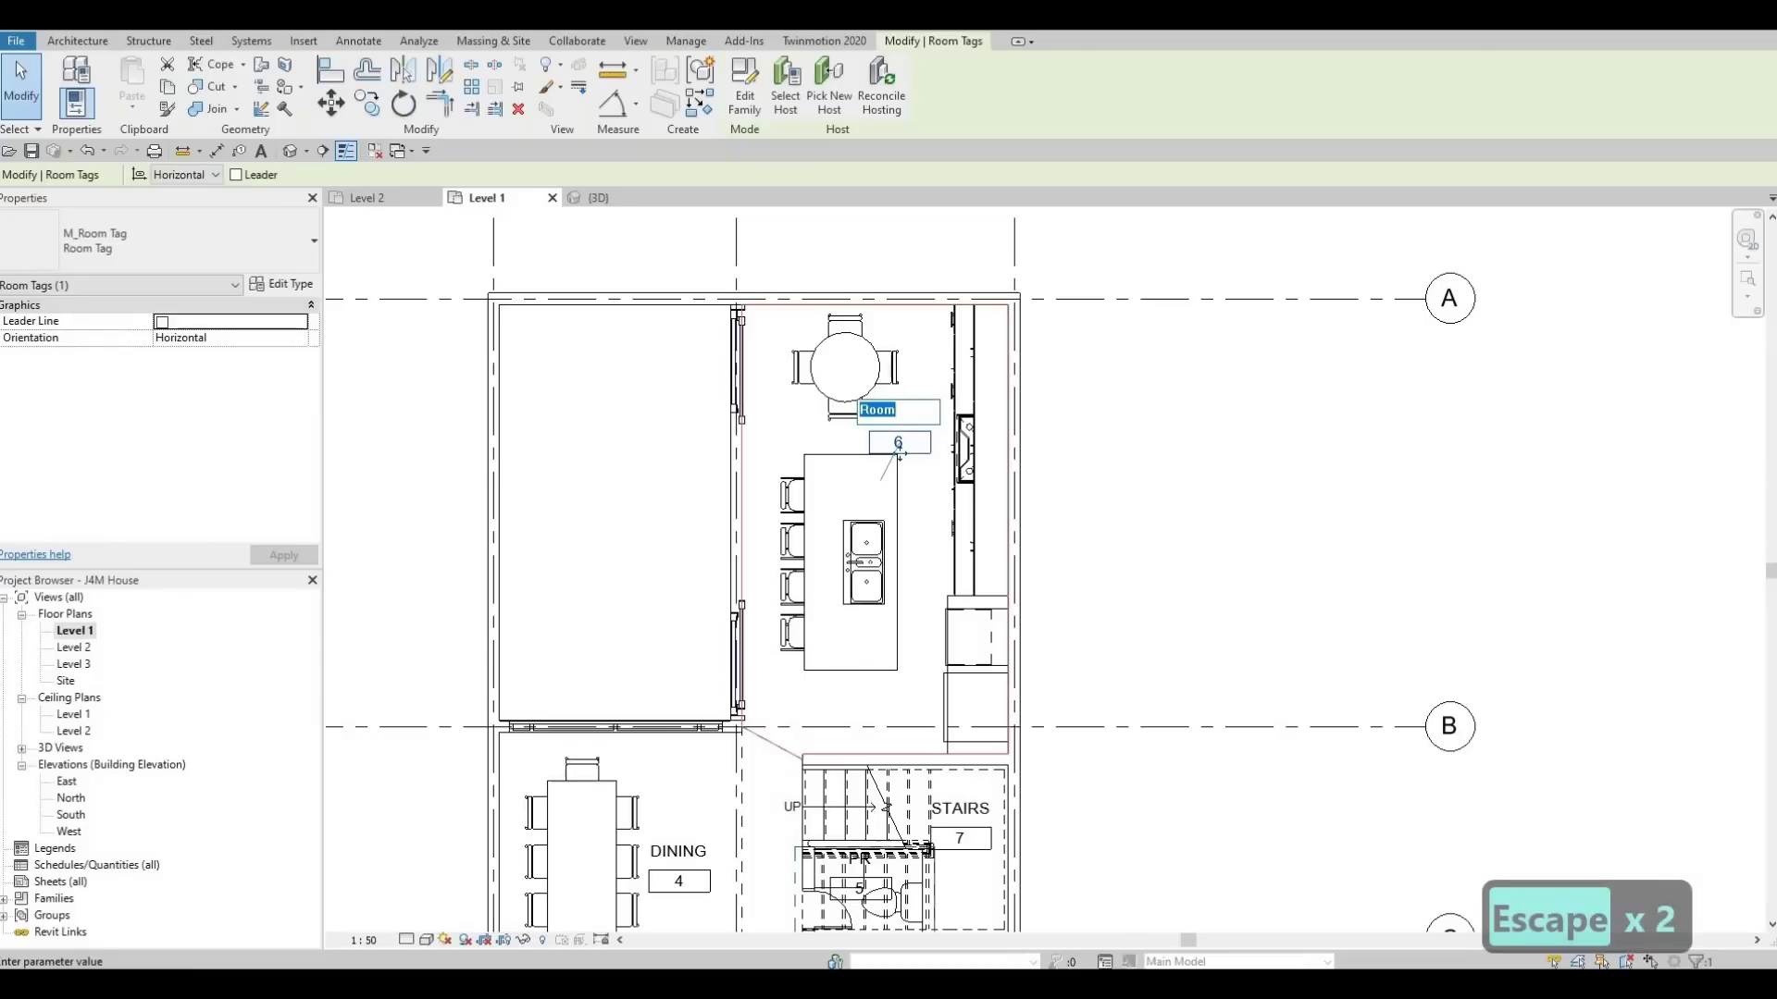
type("Kitchen")
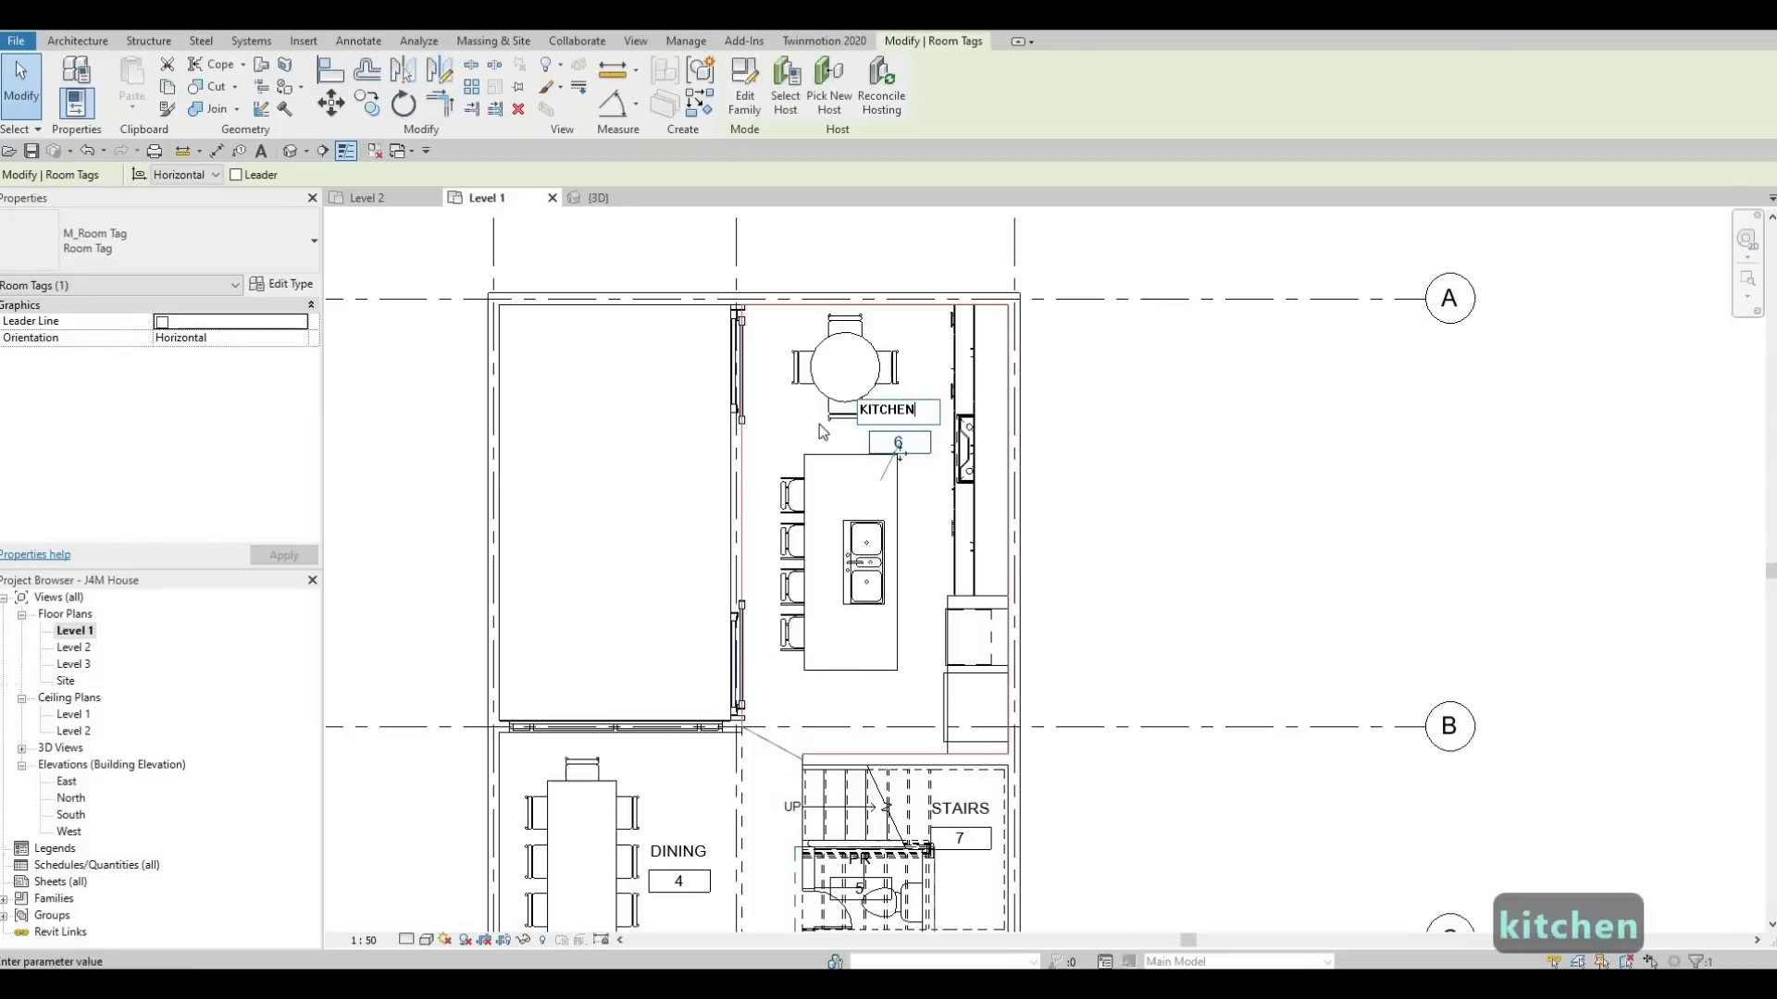
key("Escape")
key("Escape")
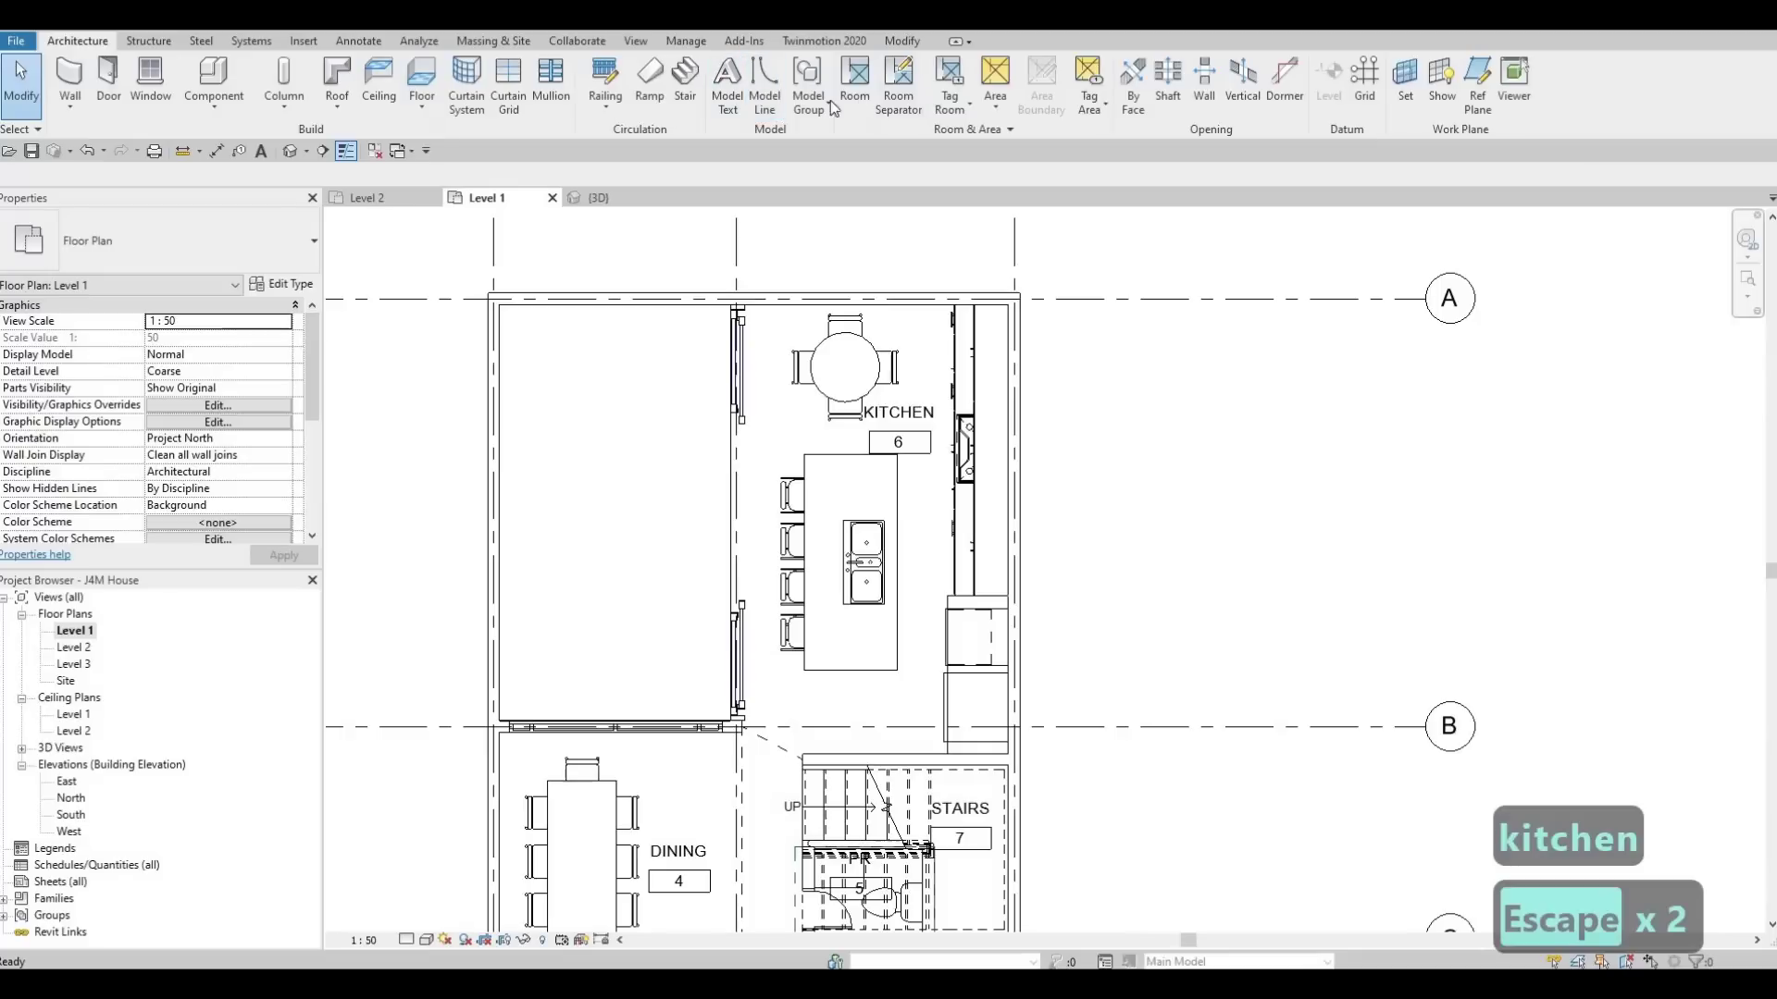
Place a tagged room in the empty enclosed yard beside the kitchen on Level 1.
left_click(855, 81)
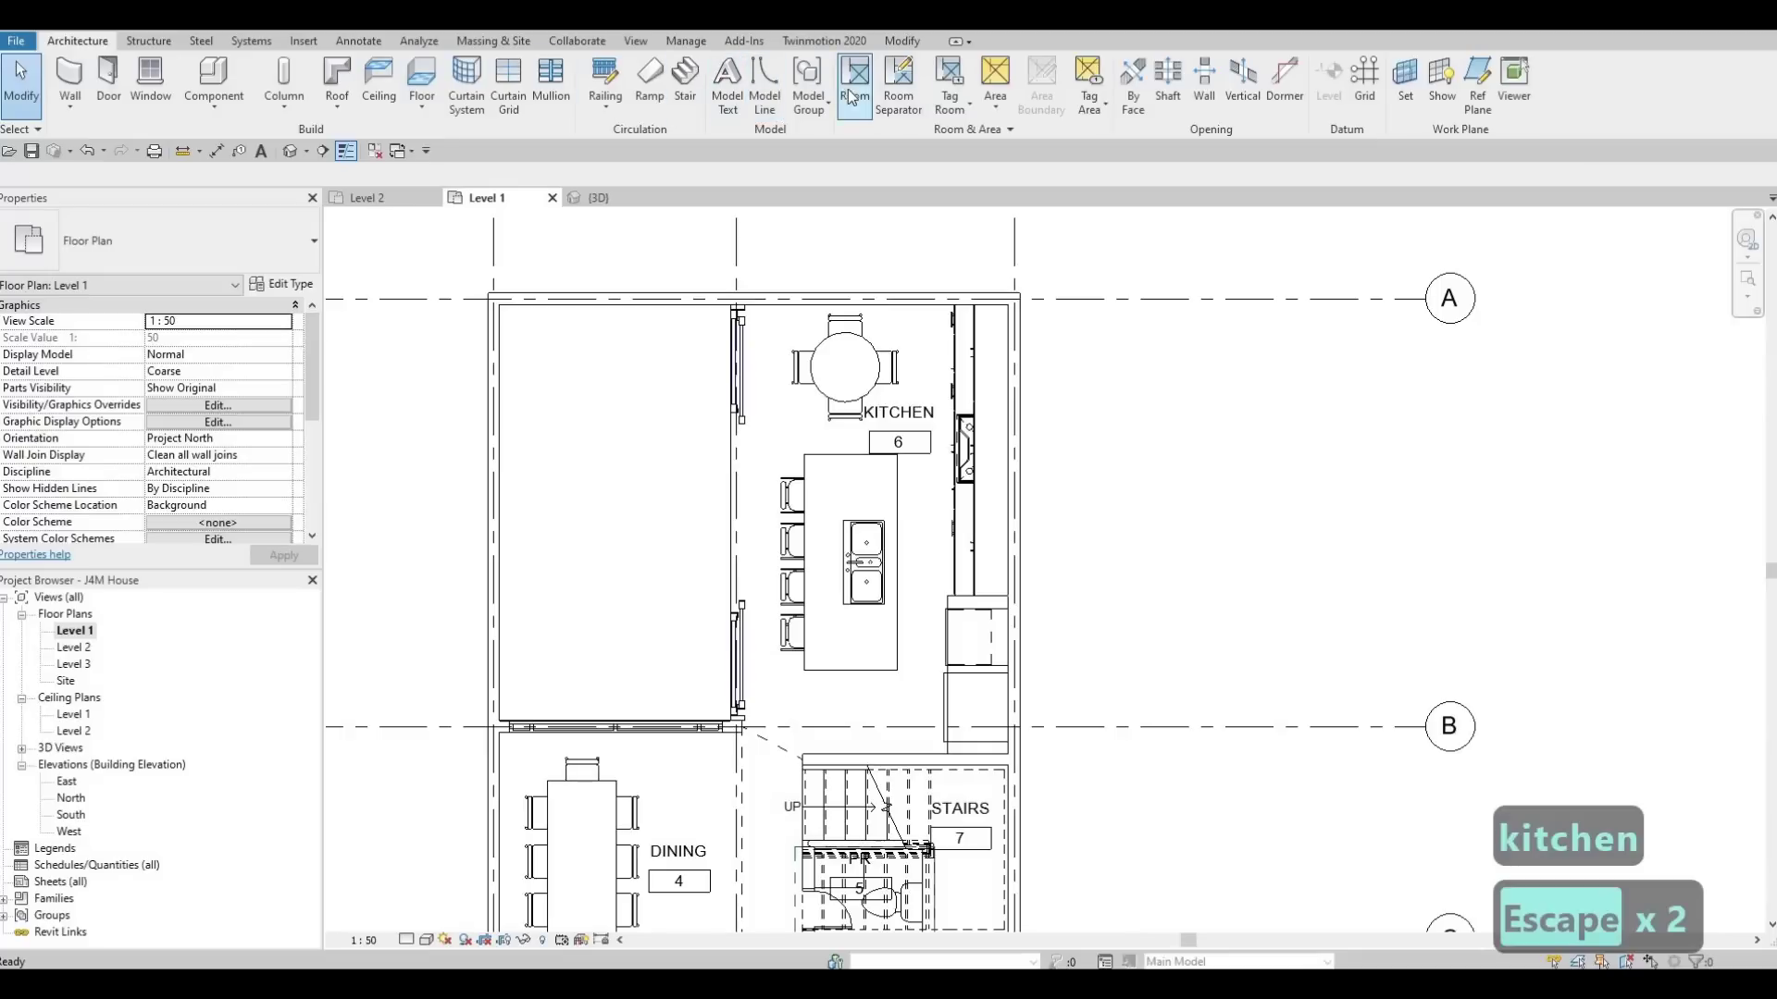
left_click(617, 476)
key("Escape")
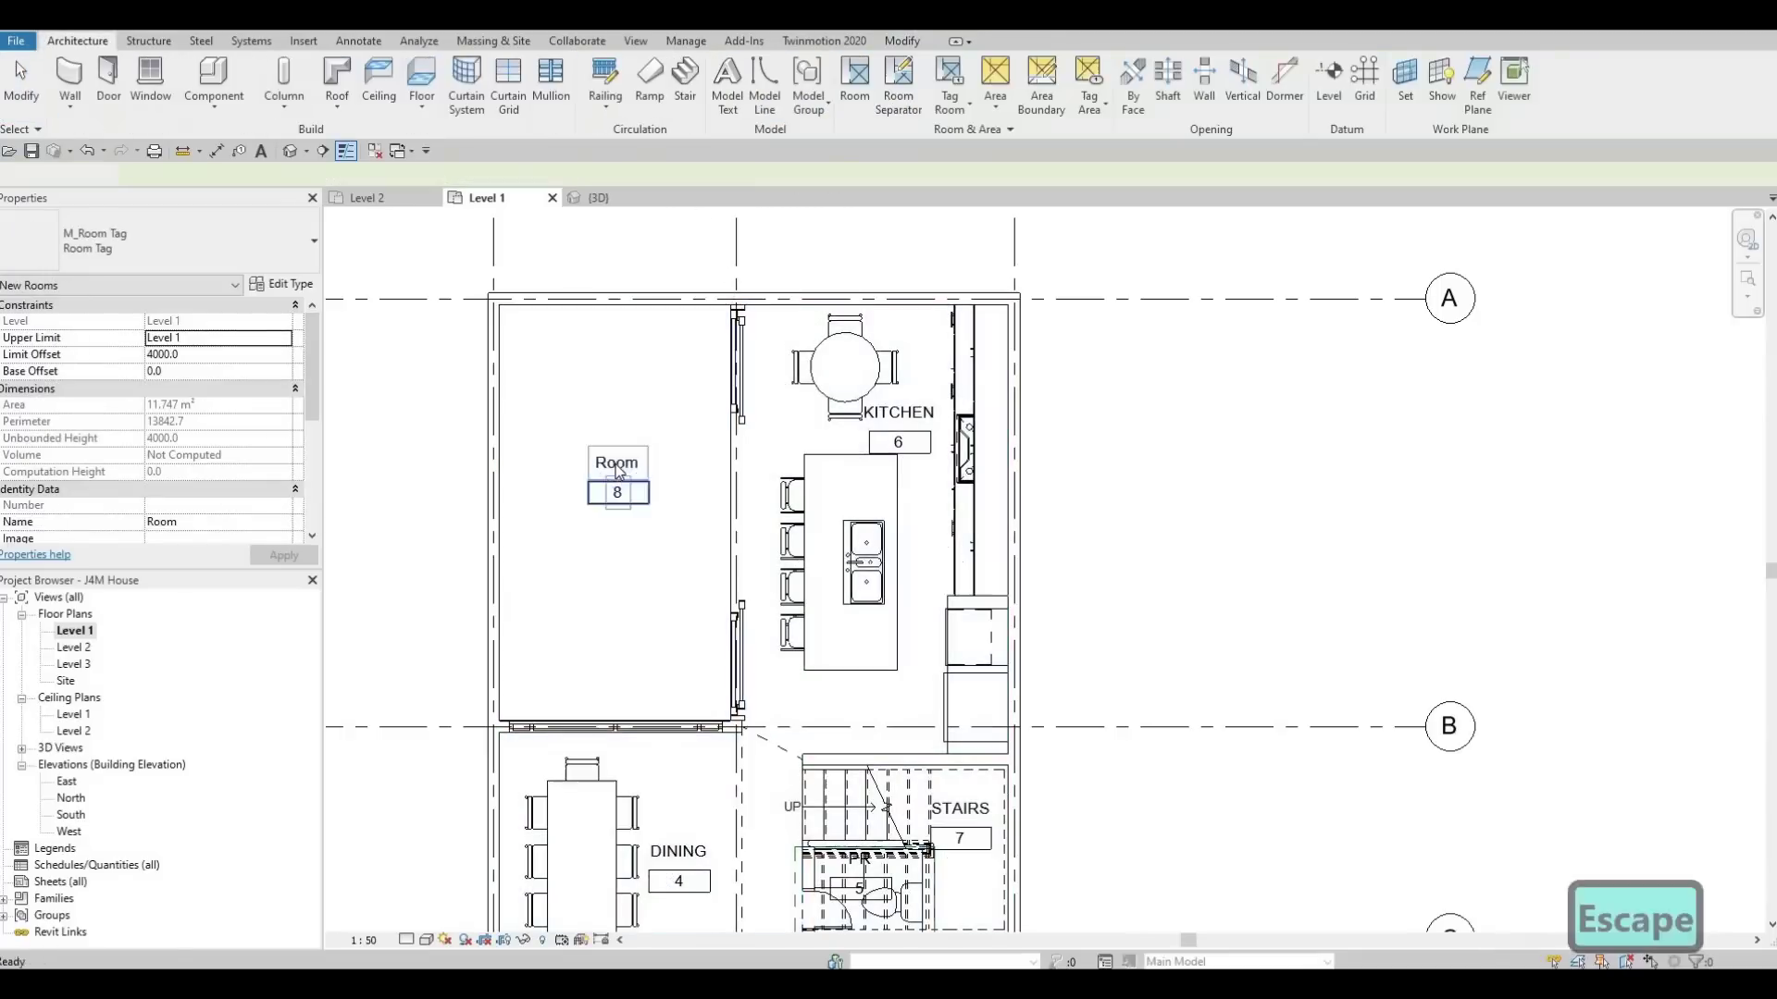
key("Escape")
Name the yard room beside the kitchen BACKYARD through its room tag.
left_click(617, 468)
left_click(616, 462)
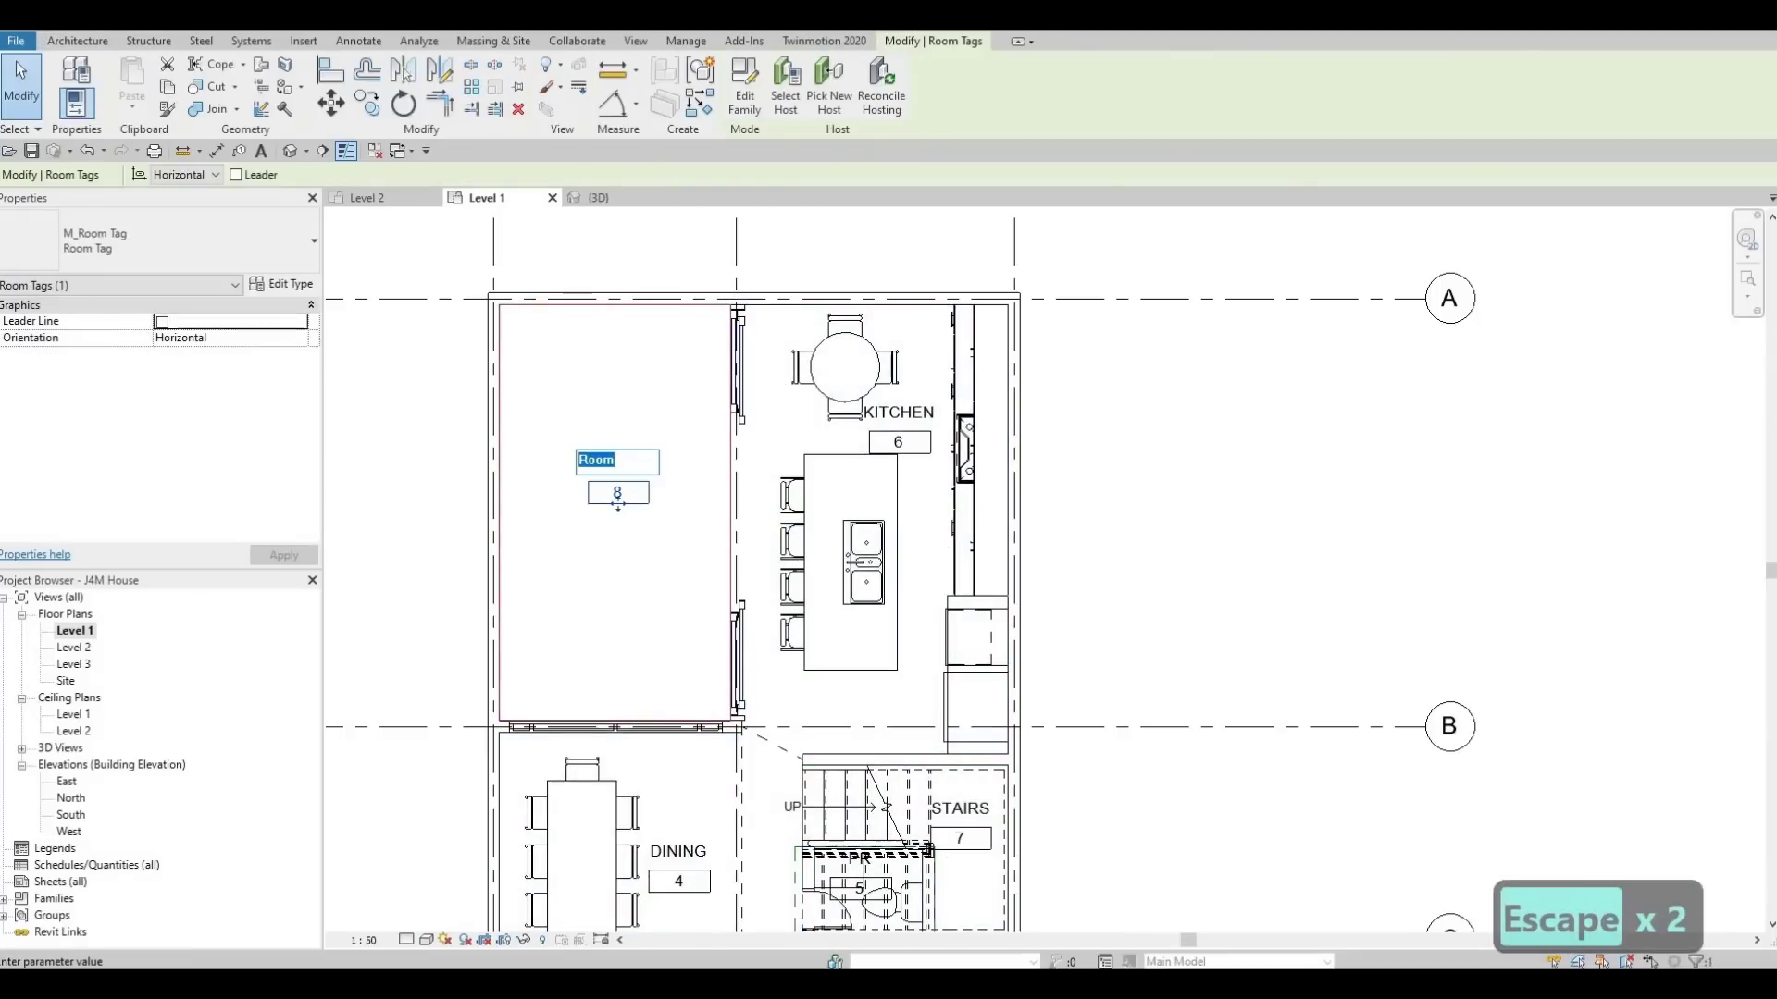
type("BACKYAR")
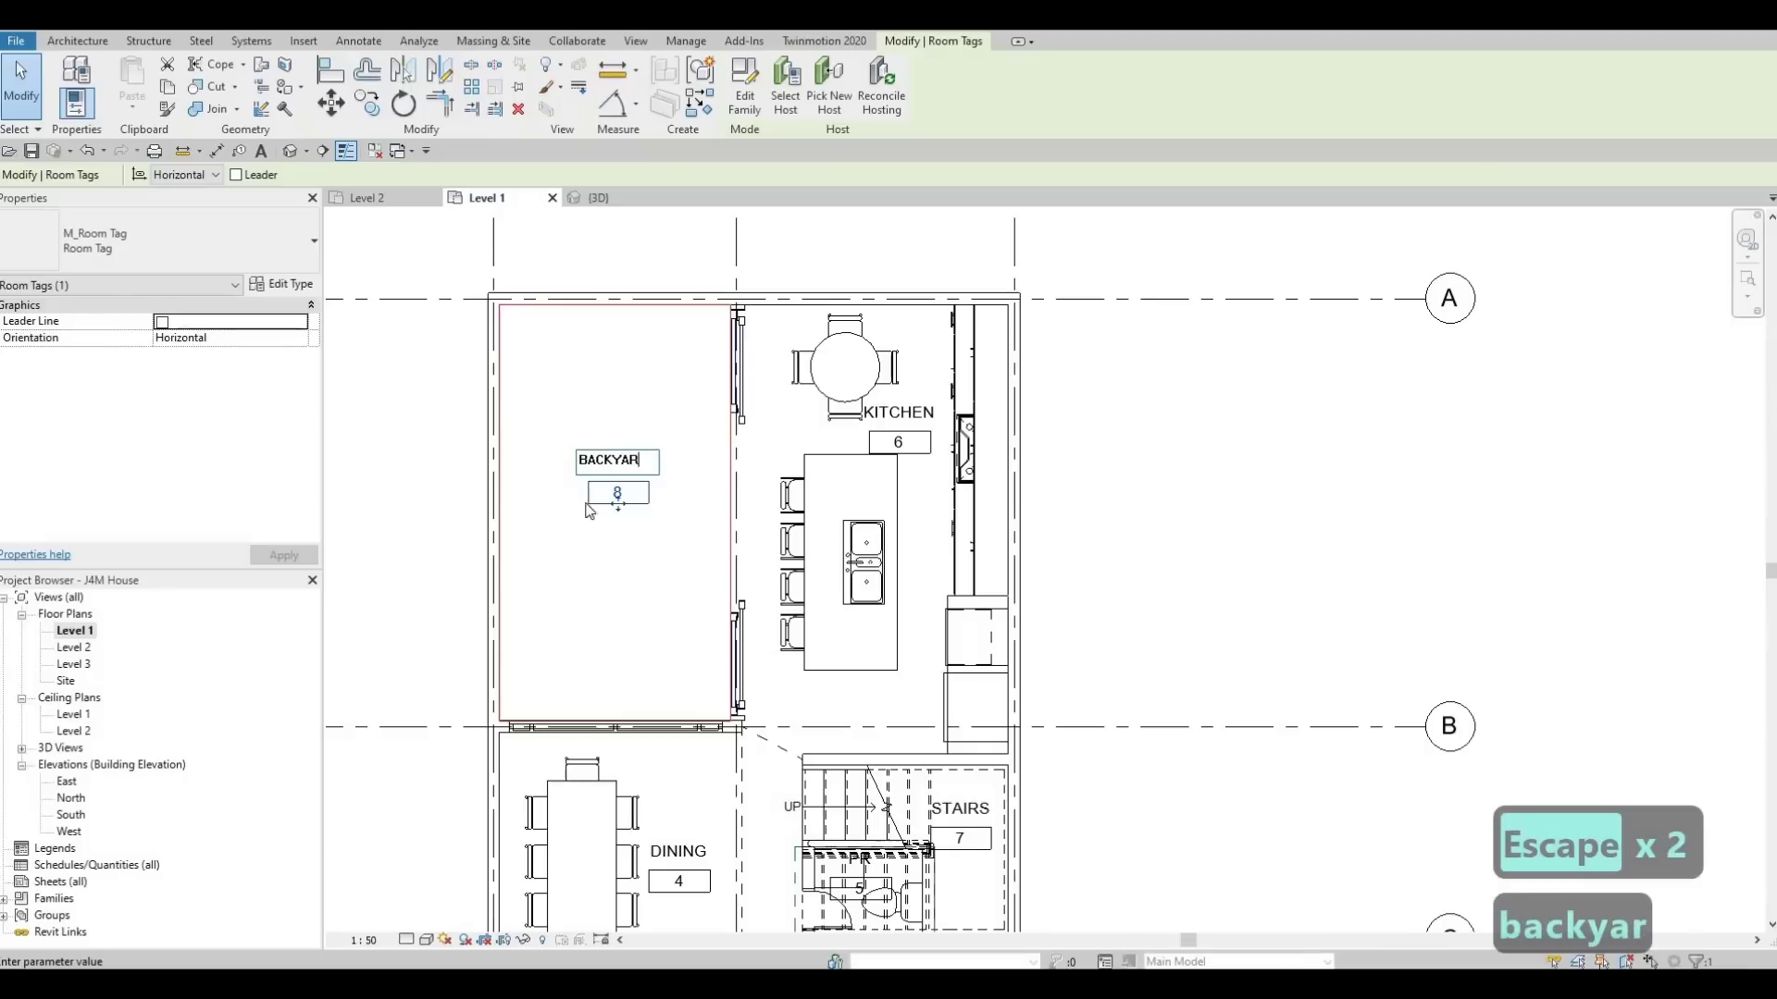
scroll(747, 582, "down", 3)
middle_click_drag(668, 734, 754, 445)
scroll(756, 444, "down", 2)
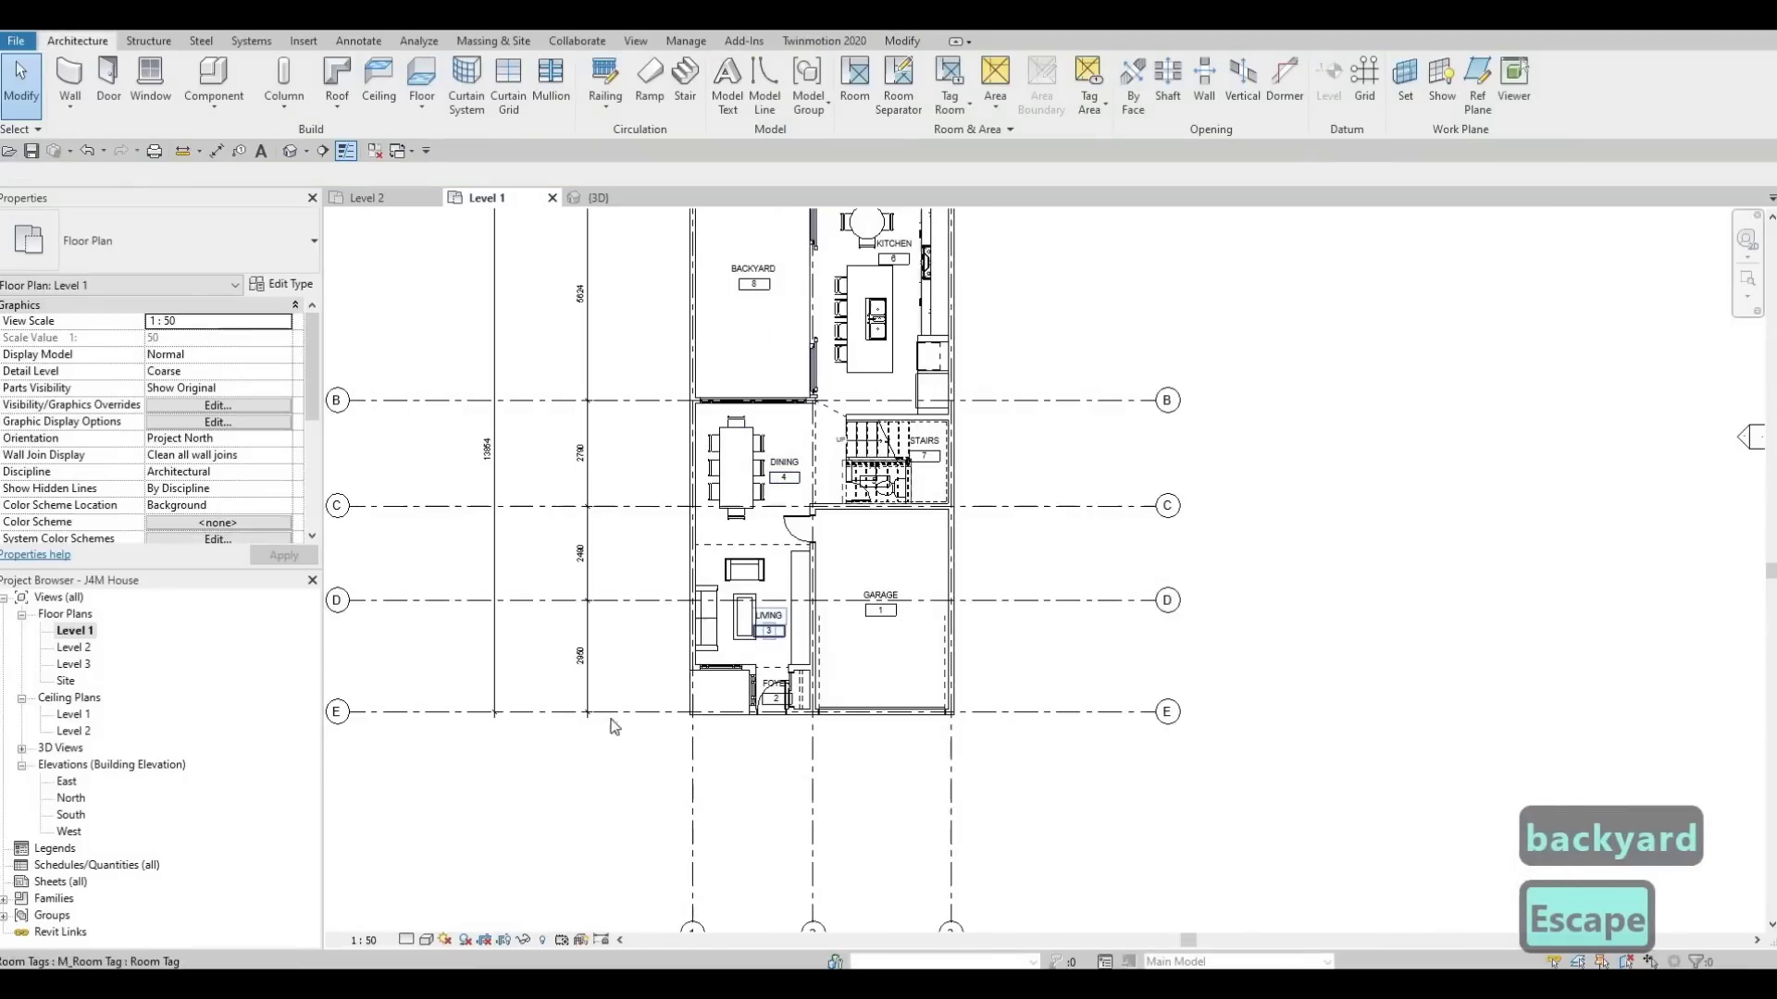
Open the Level 2 floor plan and place tagged rooms in the rear bedroom beside the narrow balcony, its closet and its bathroom.
double_click(75, 649)
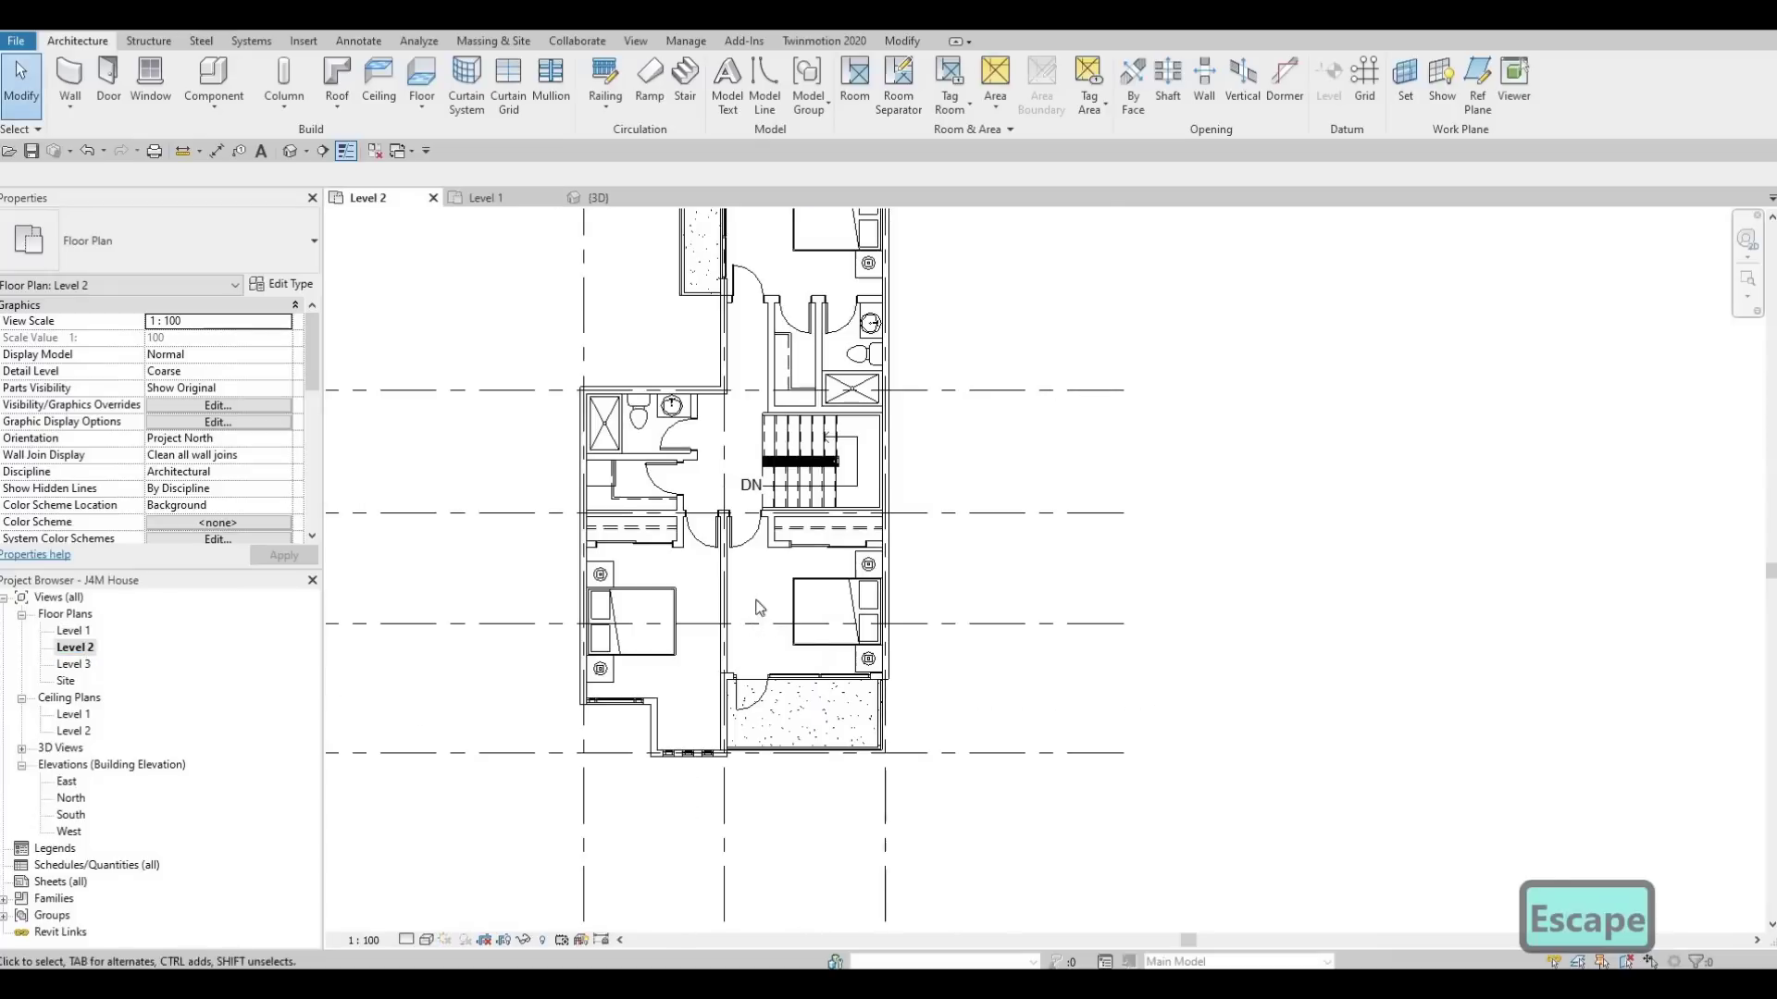
scroll(745, 787, "down", 1)
key("Escape")
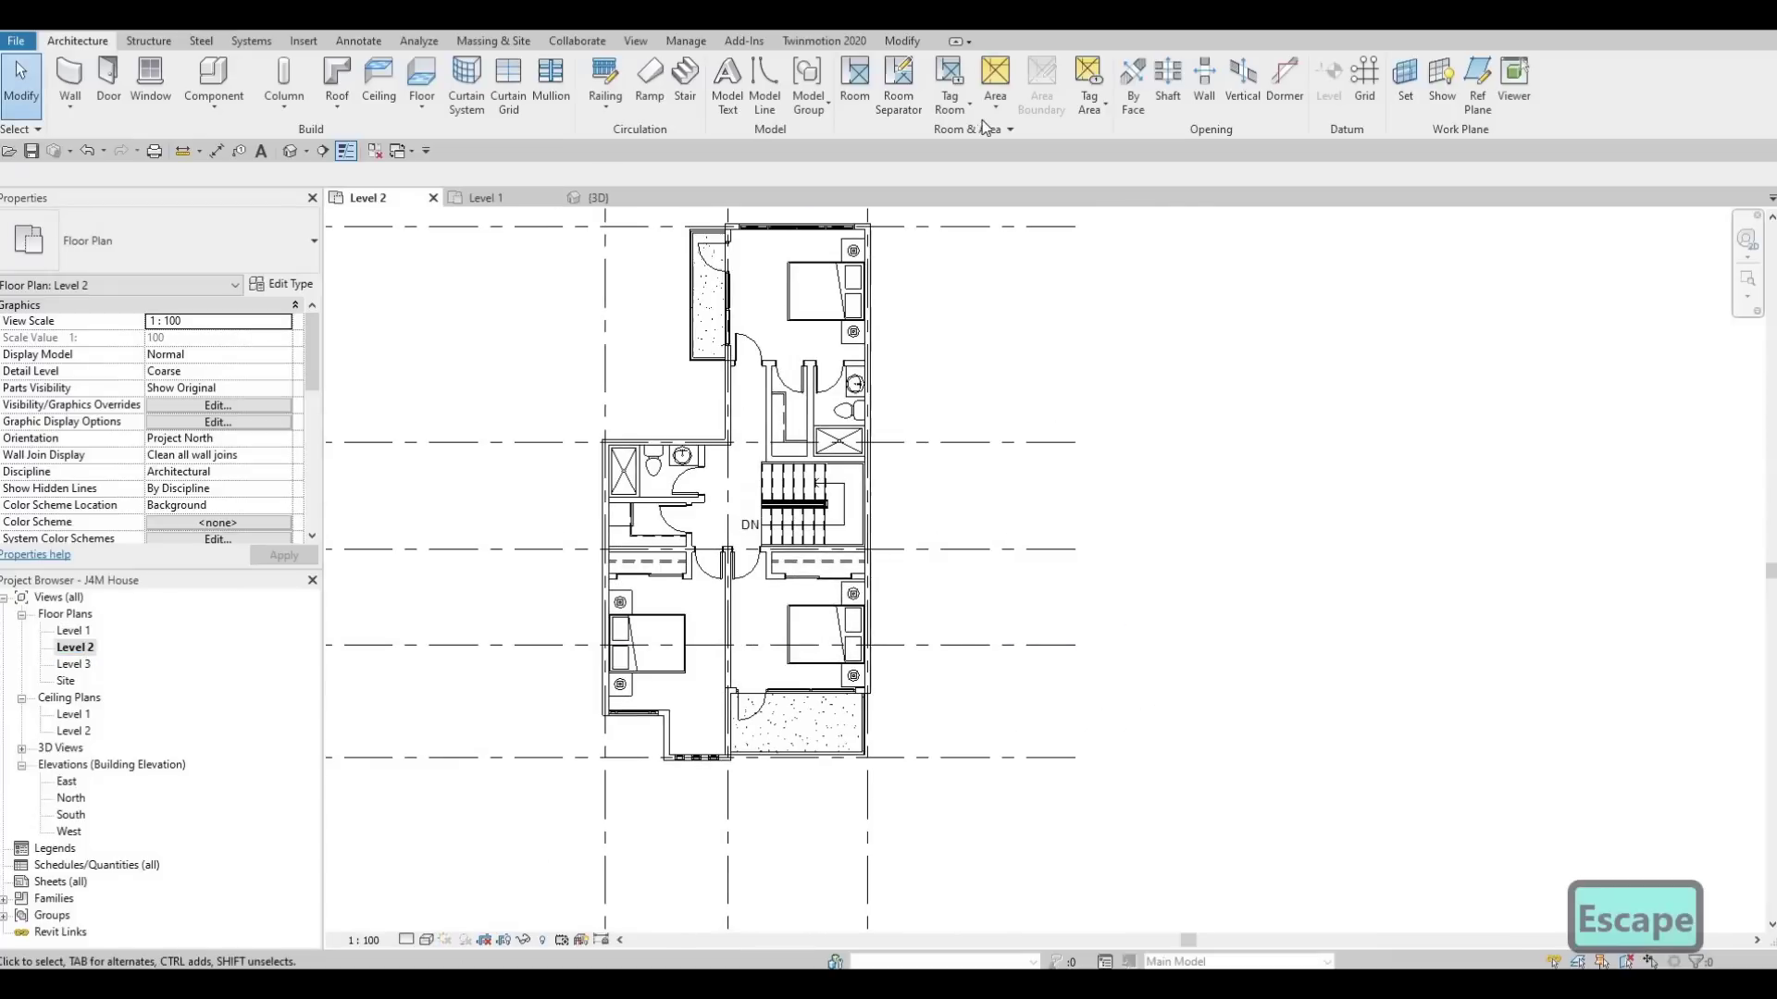
left_click(855, 79)
scroll(773, 298, "up", 1)
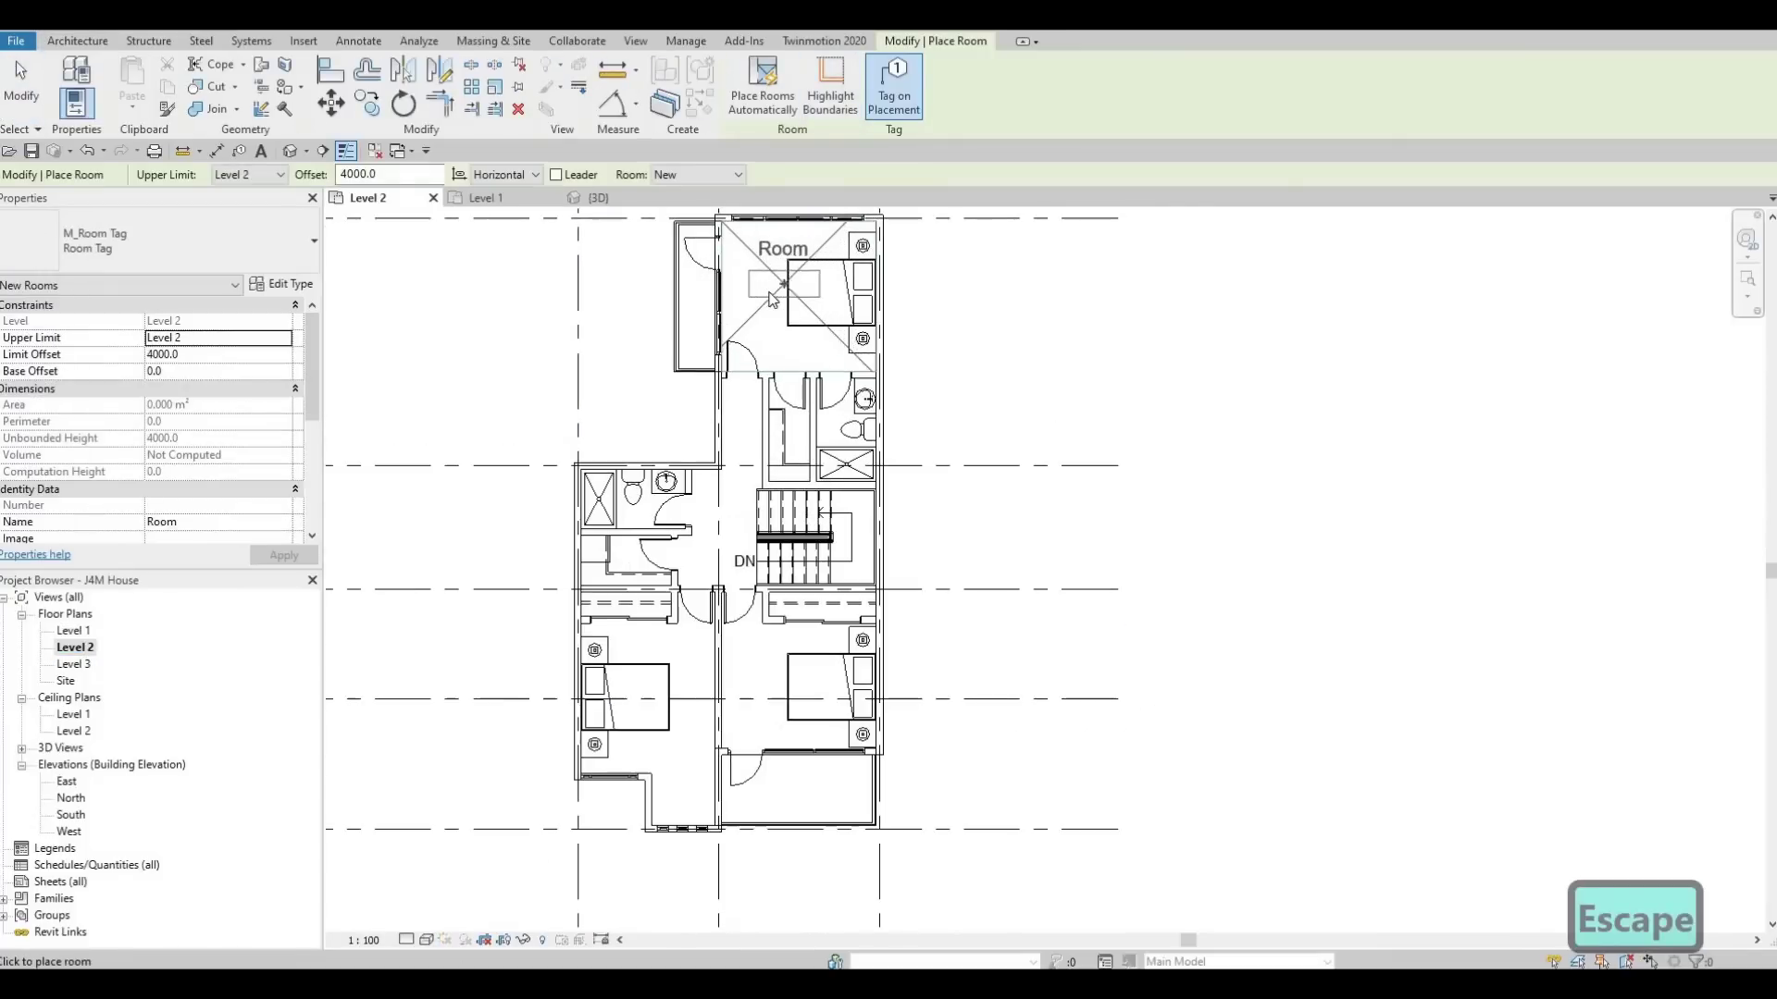
left_click(784, 345)
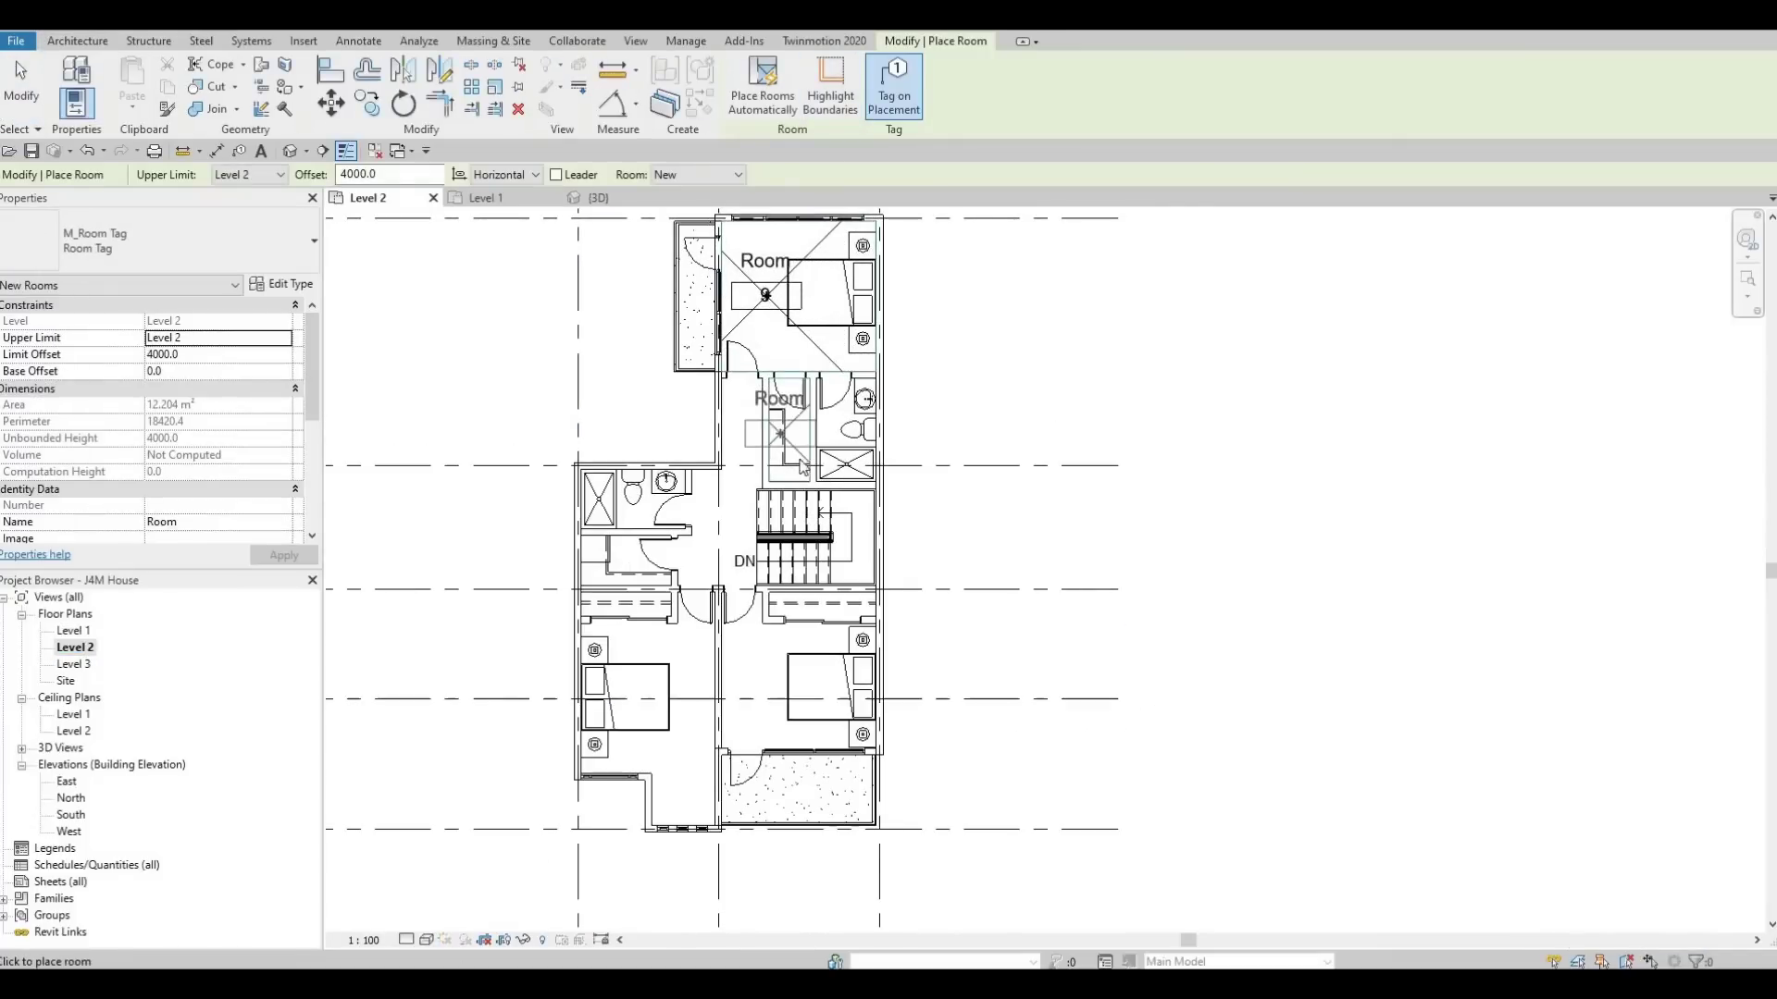
scroll(849, 431, "up", 3)
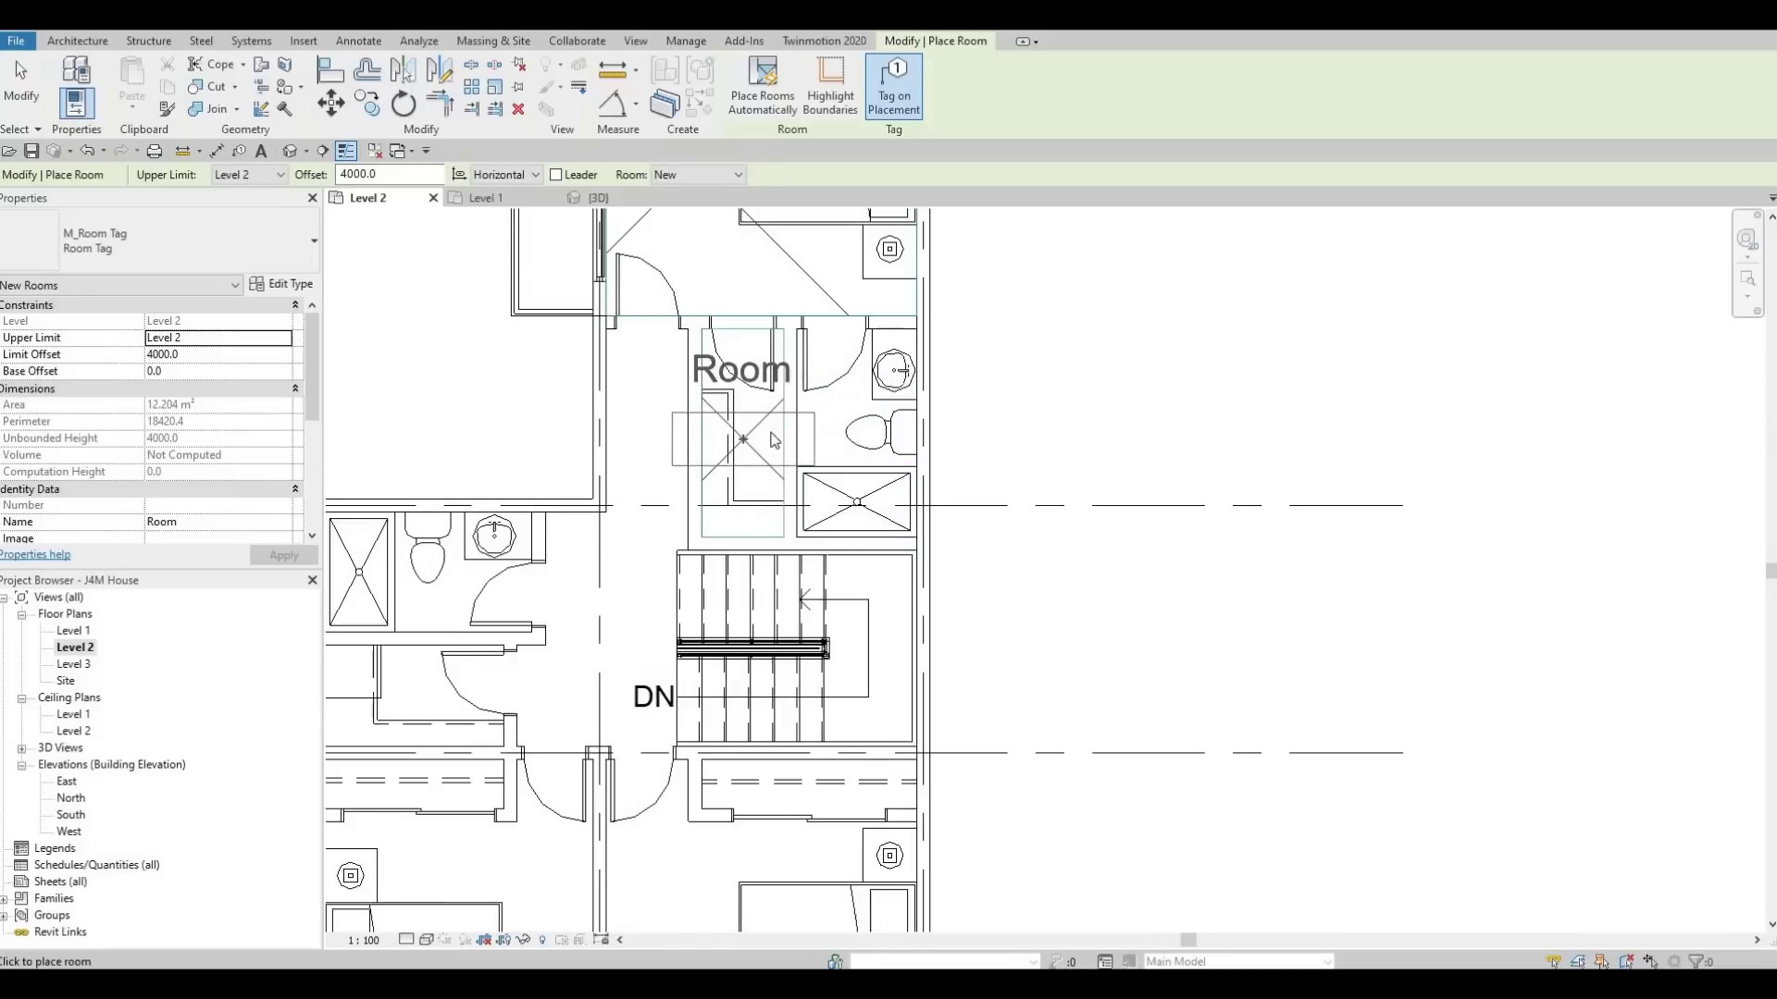
left_click(858, 434)
scroll(659, 615, "down", 1)
middle_click_drag(656, 618, 722, 477)
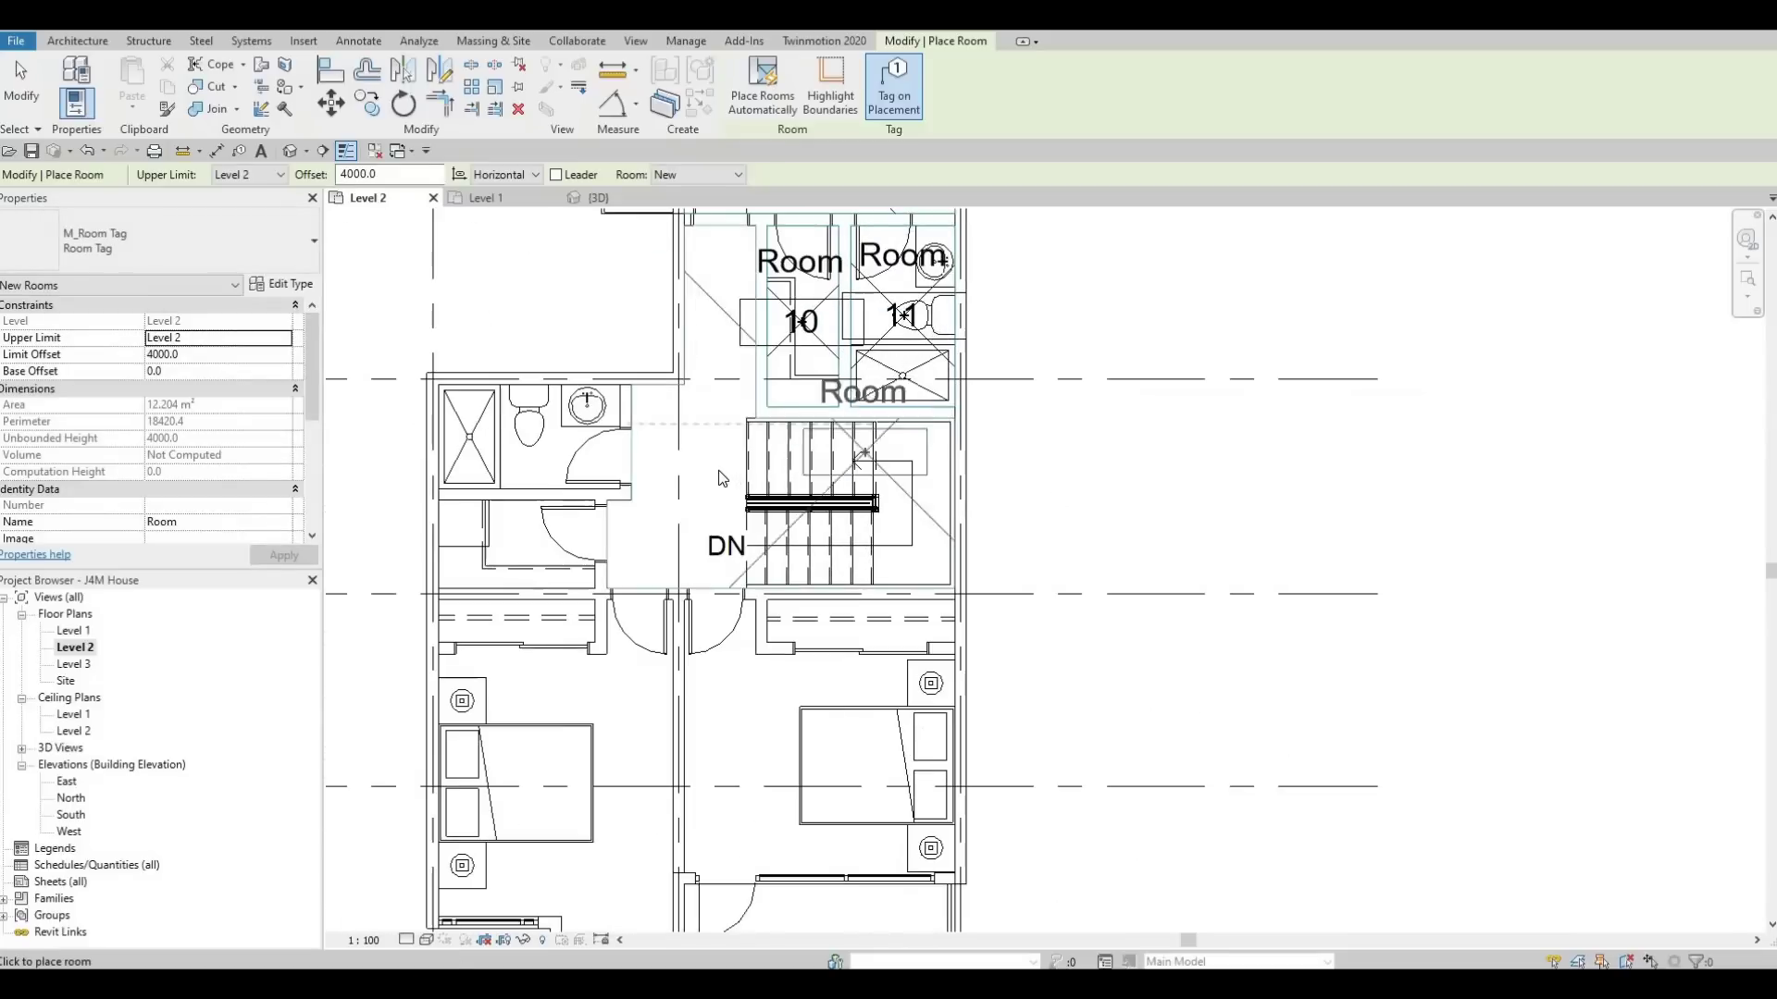
Place tagged rooms in the Level 2 stair hall, the second bathroom, the closet below it and the two front bedrooms.
left_click(707, 480)
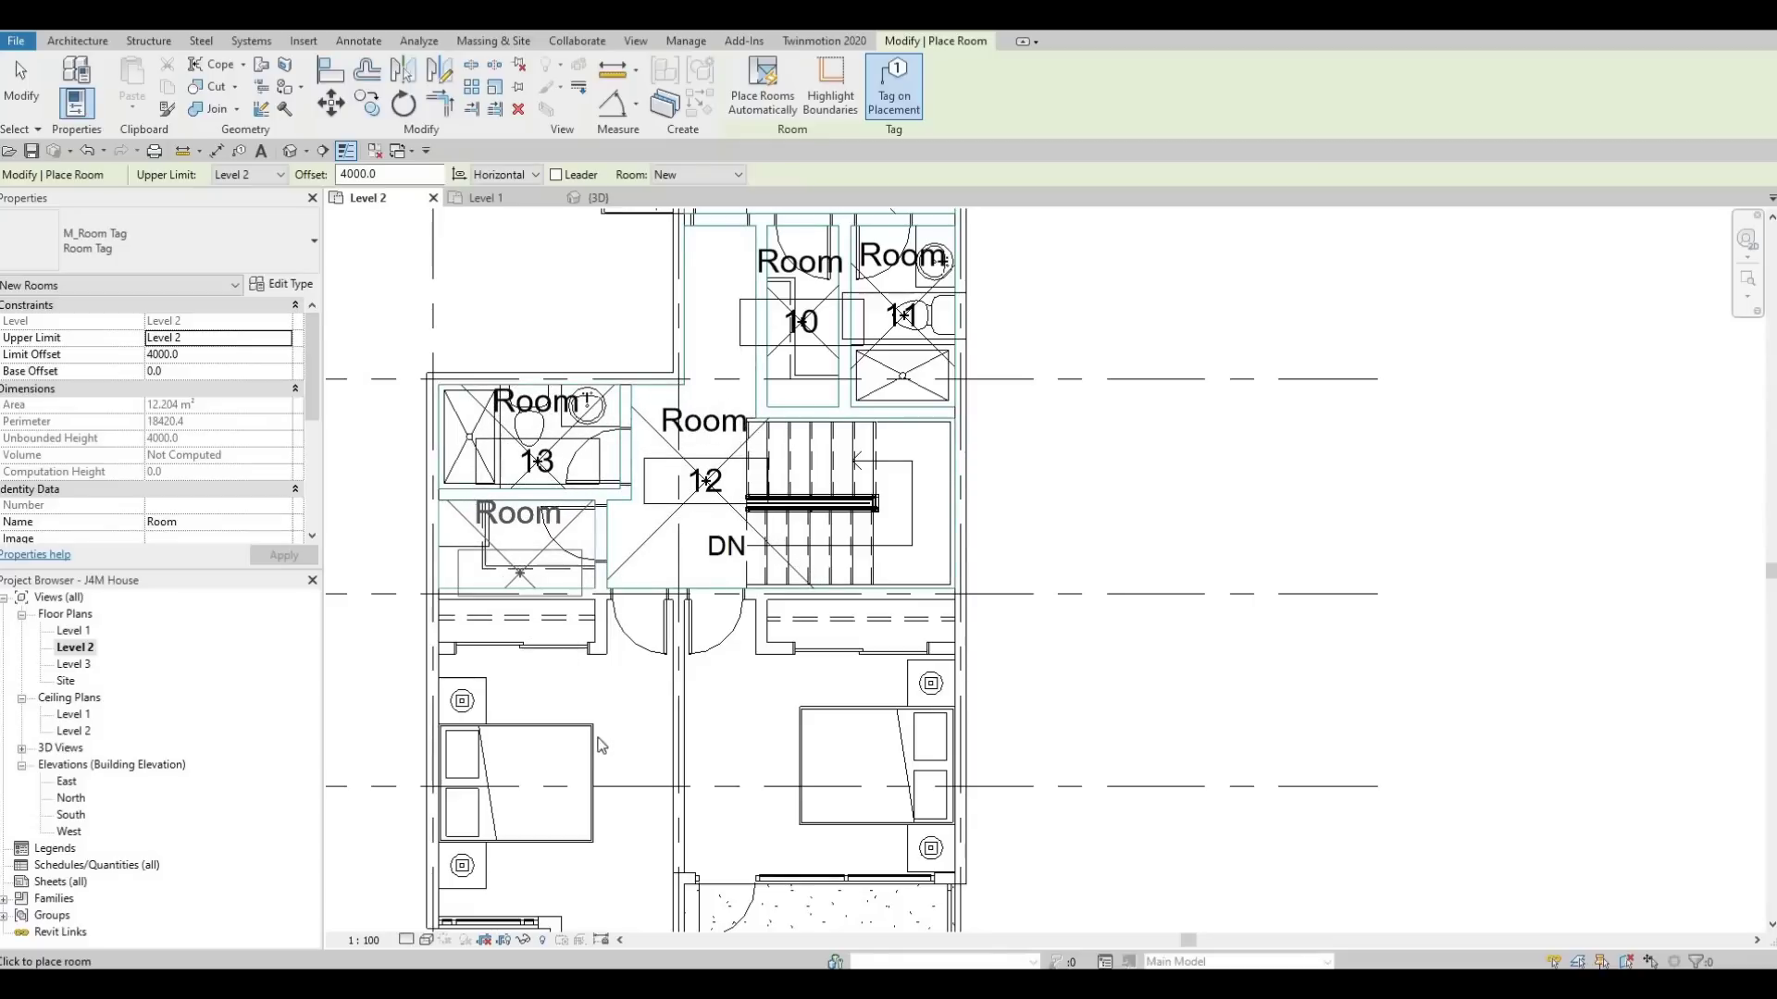
middle_click_drag(614, 802, 638, 645)
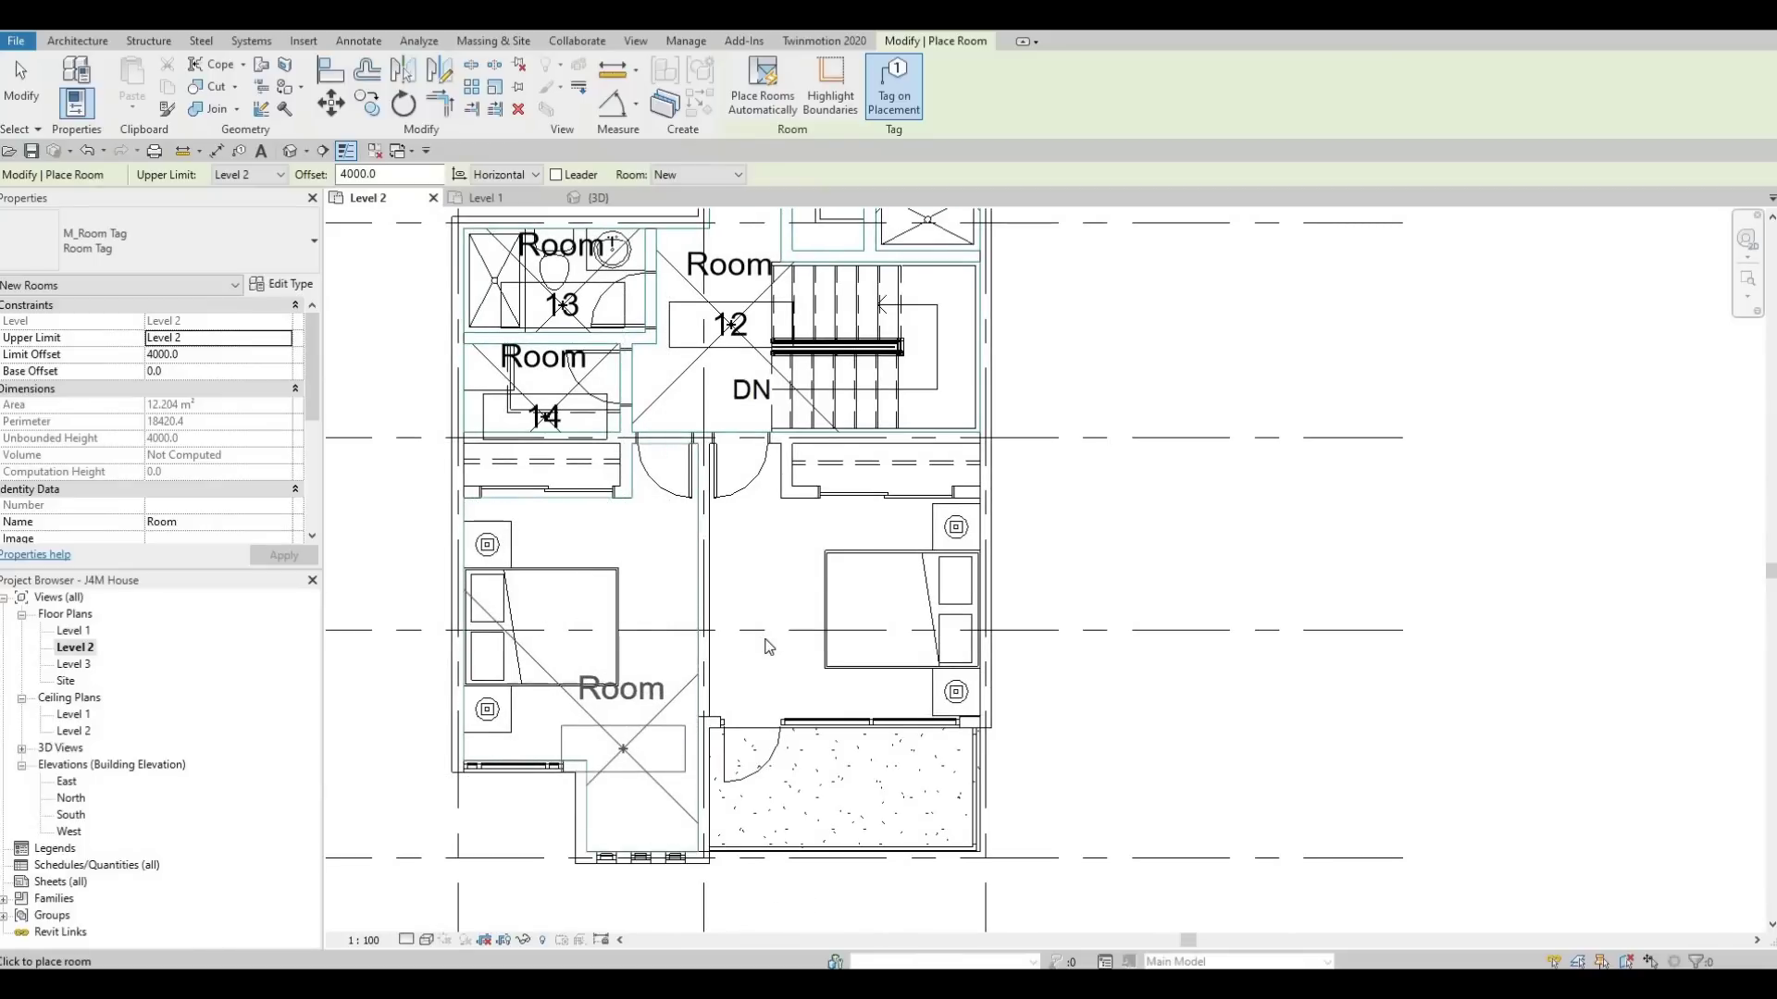
left_click(768, 646)
key("Escape")
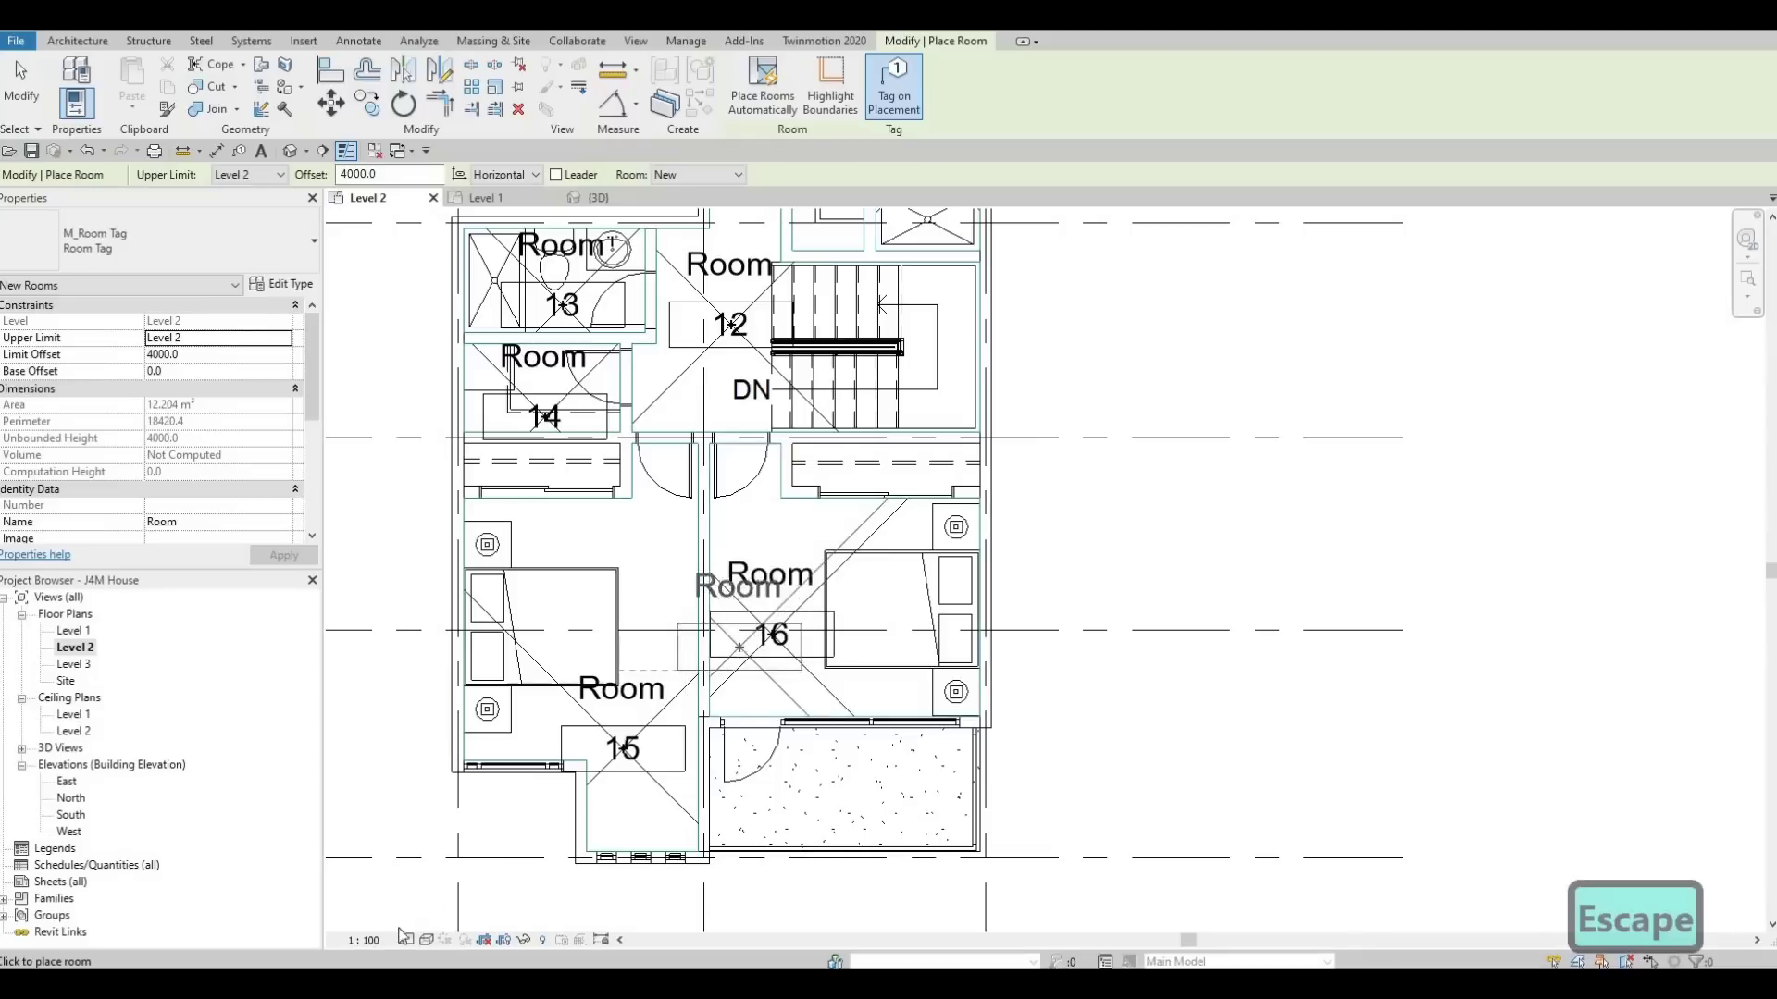
key("Escape")
key("Escape")
Set the Level 2 floor plan's view scale to 1:50.
left_click(375, 940)
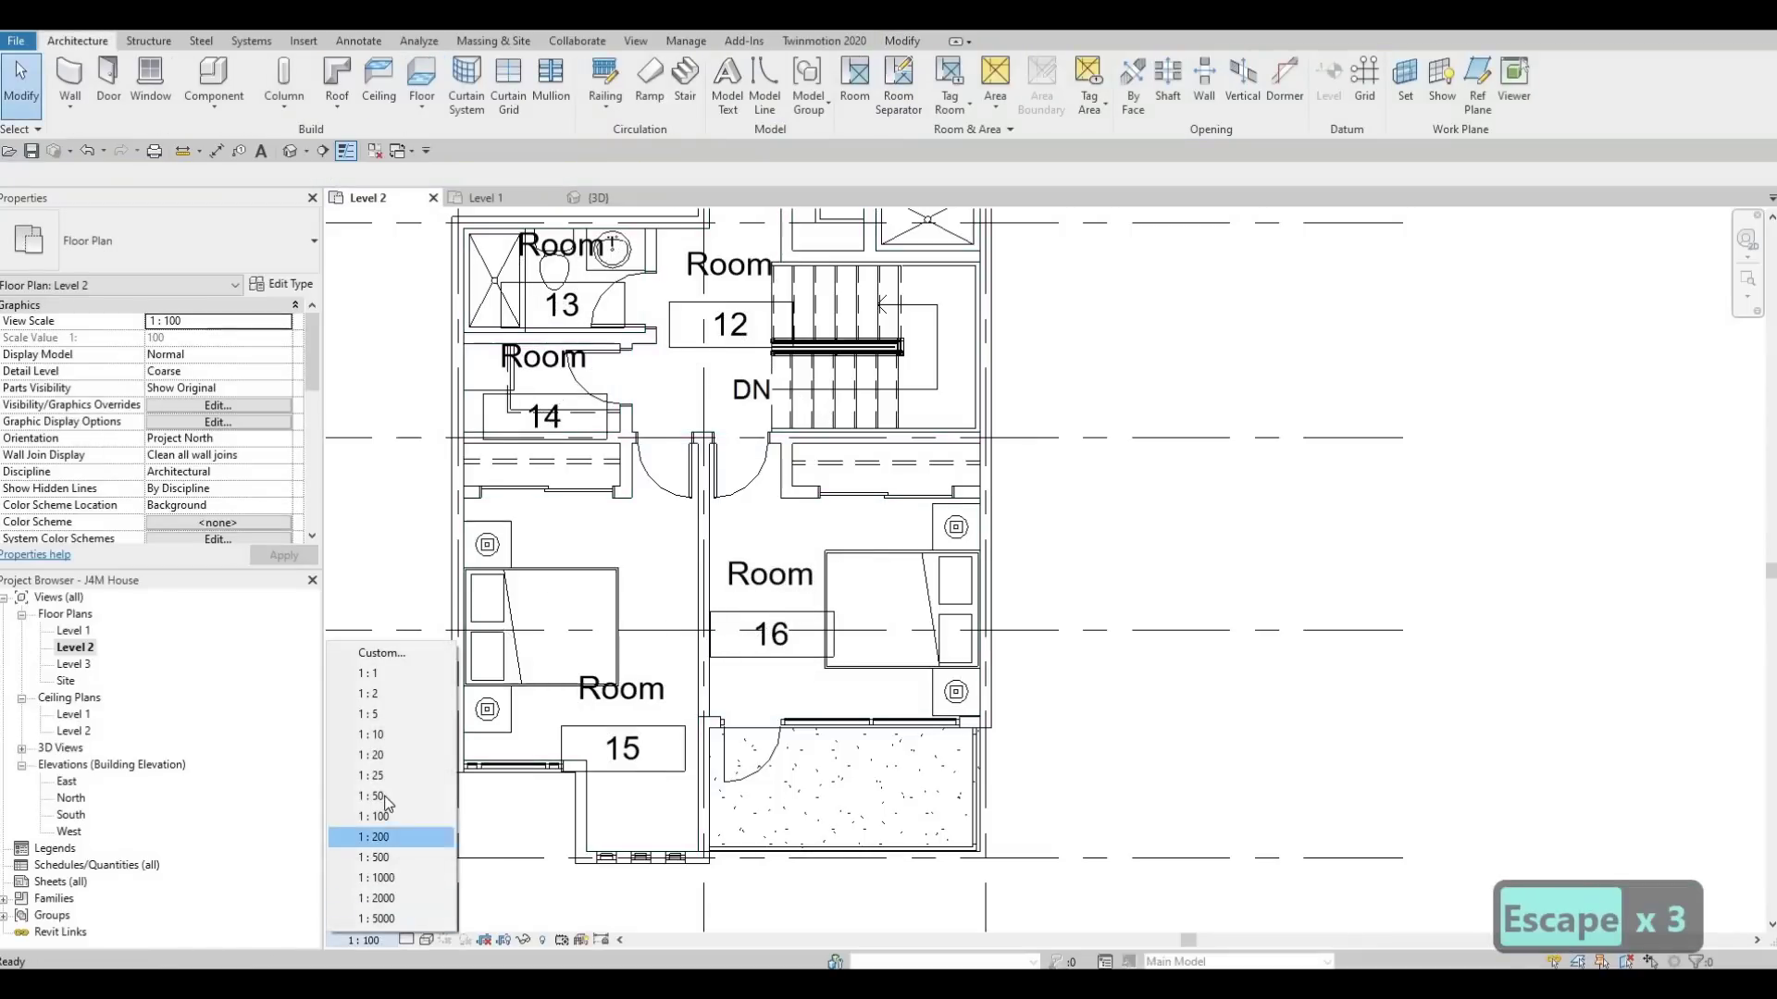
left_click(378, 796)
key("Escape")
key("Escape")
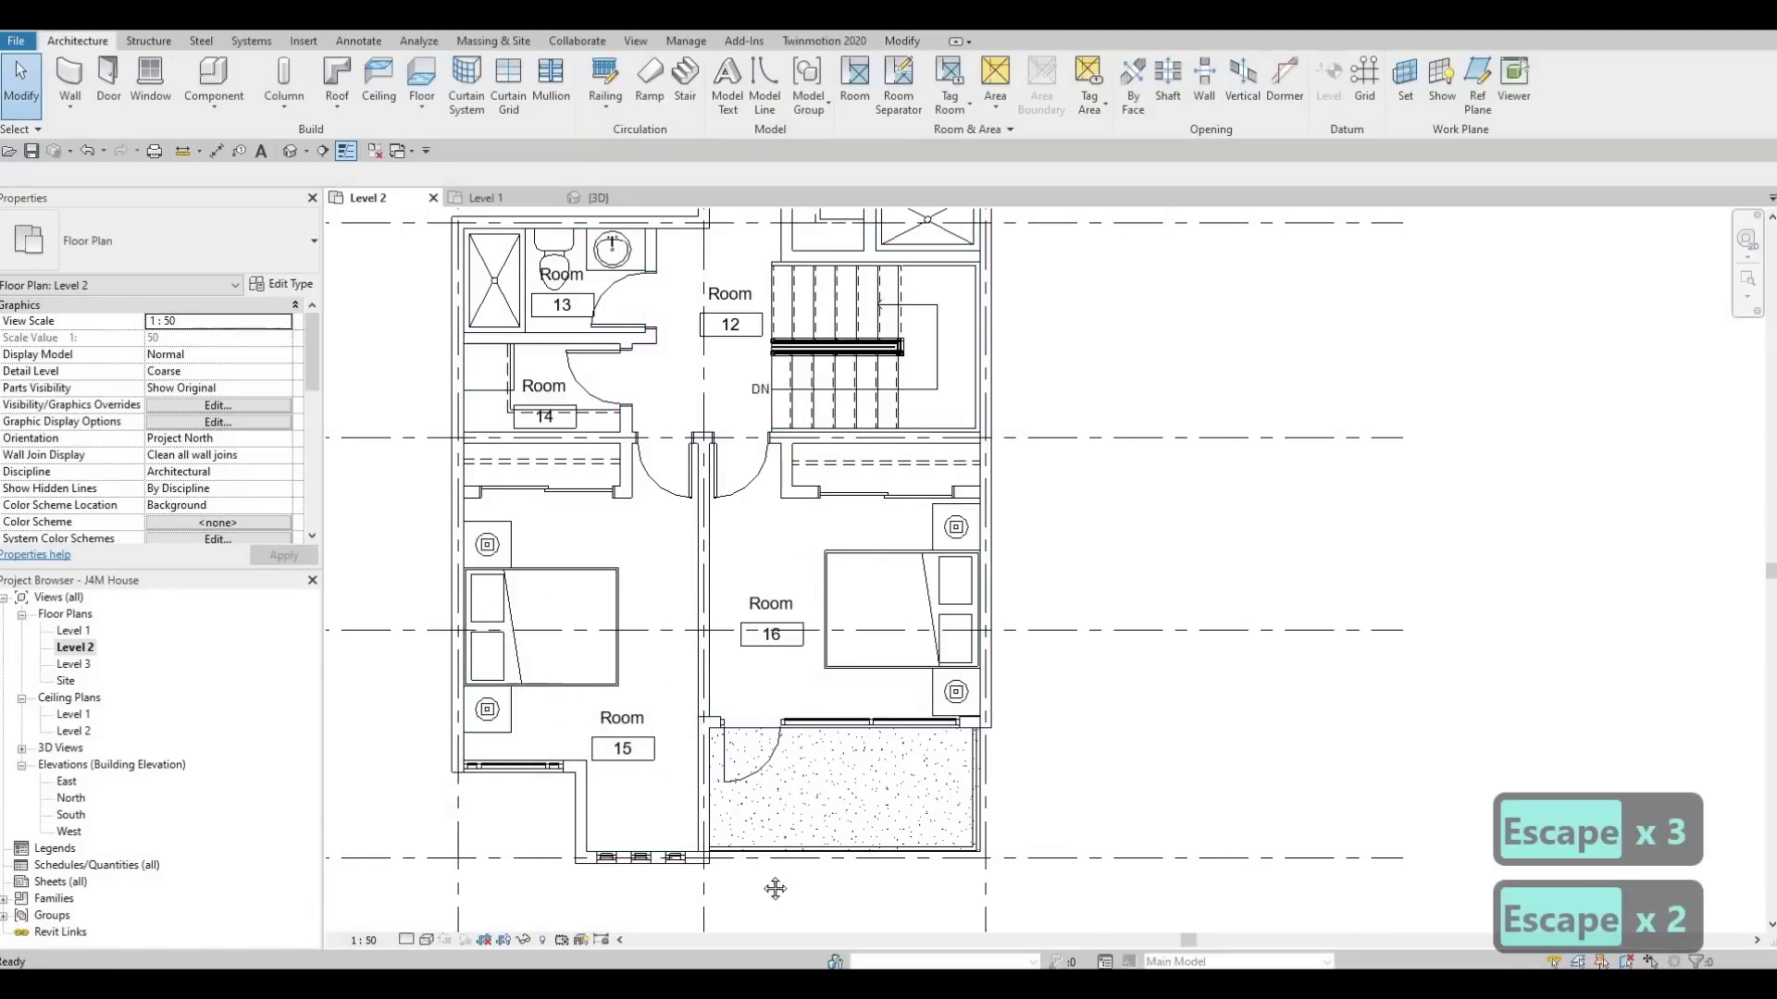
Name the rear bedroom, room 9, MASTERS through its room tag.
scroll(775, 888, "up", 10)
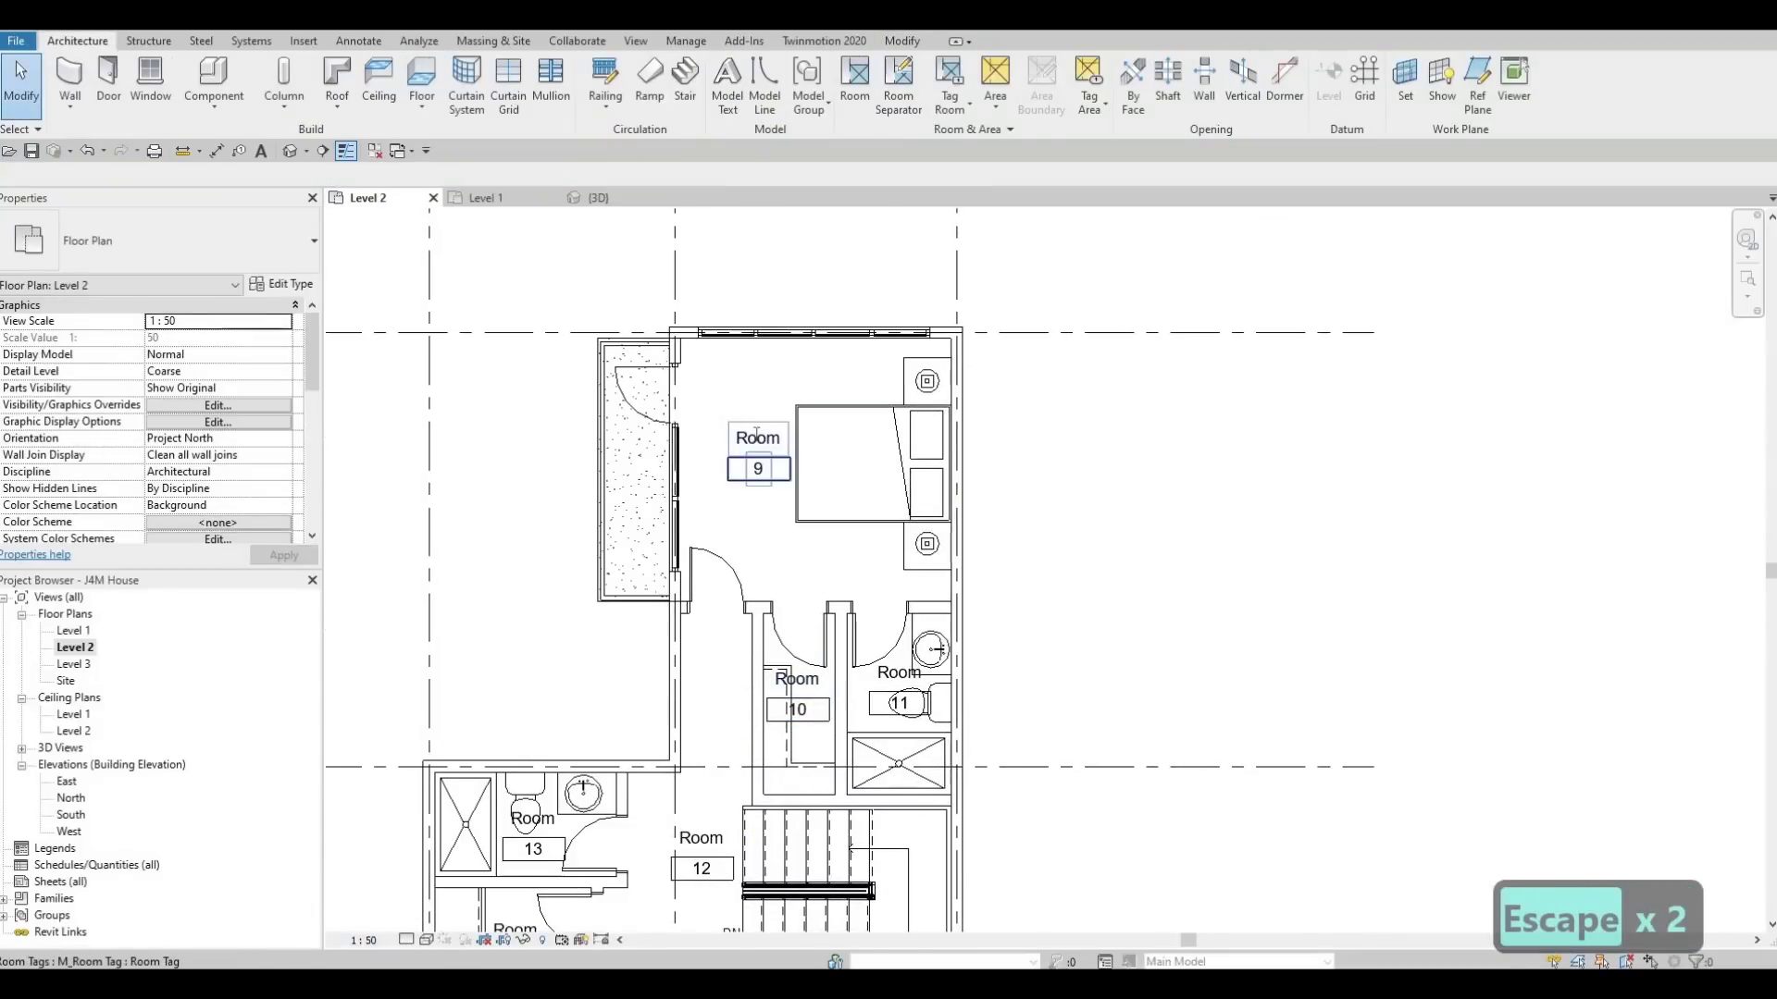
double_click(757, 435)
type("MASTE")
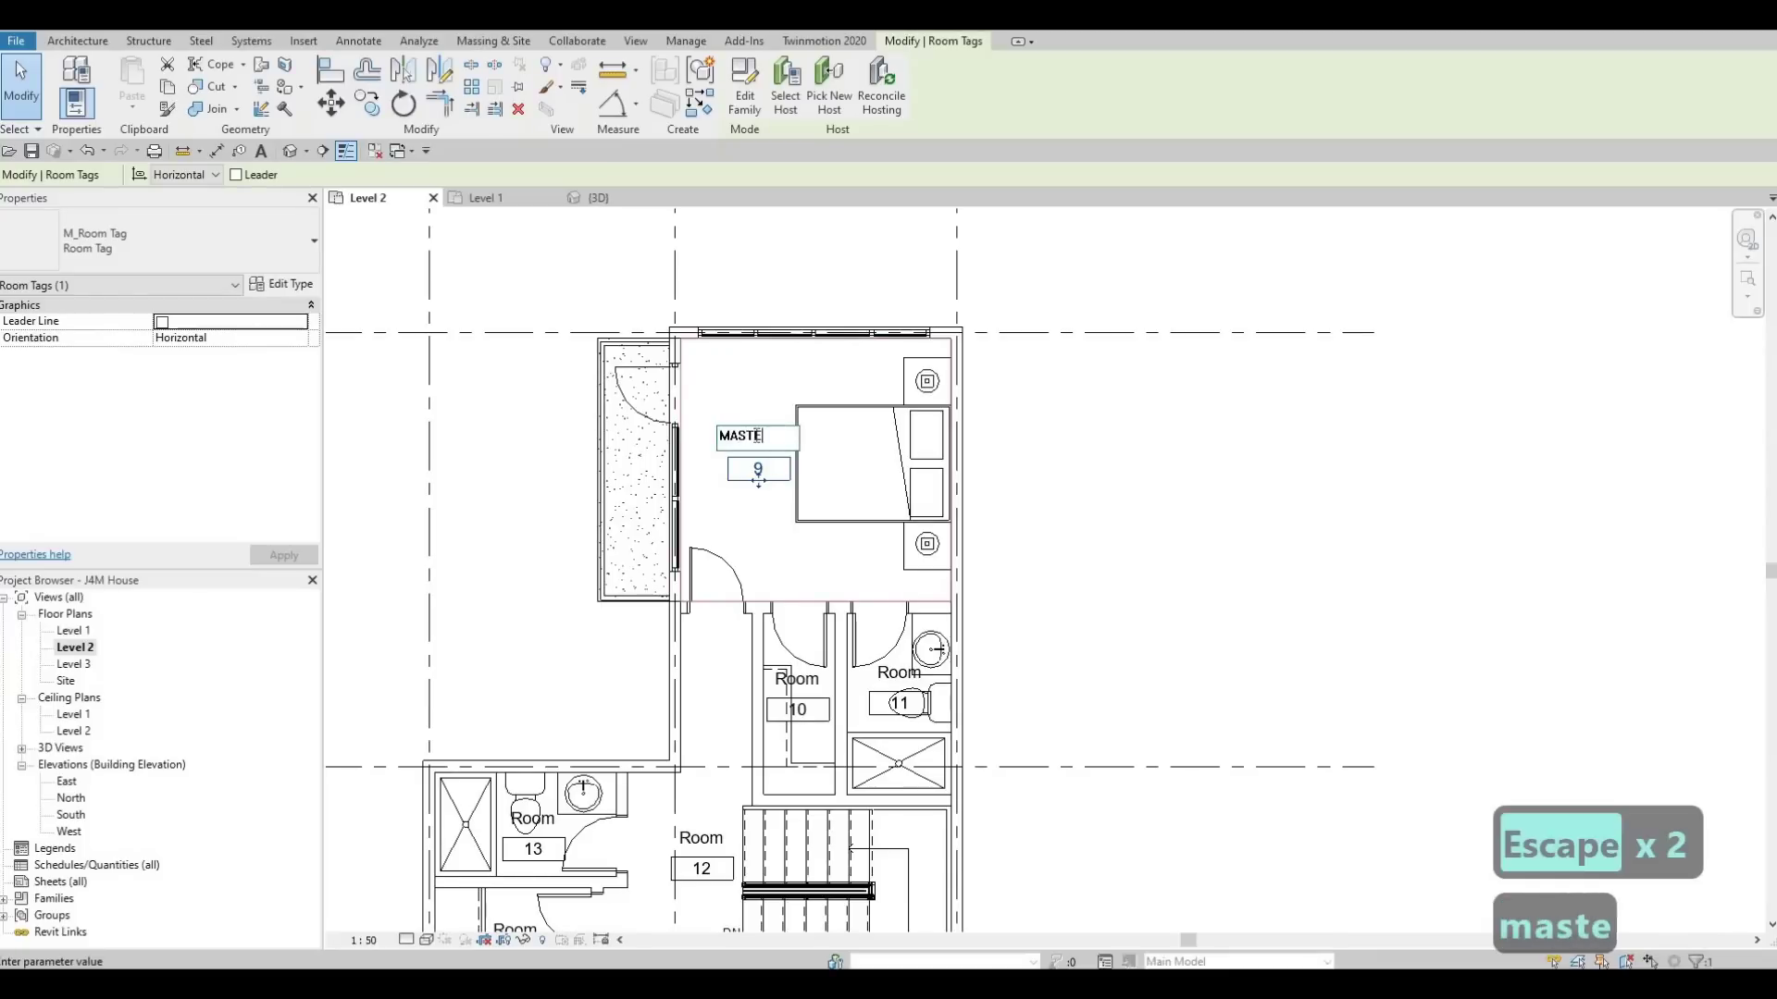
left_click(808, 676)
key("Escape")
key("Escape")
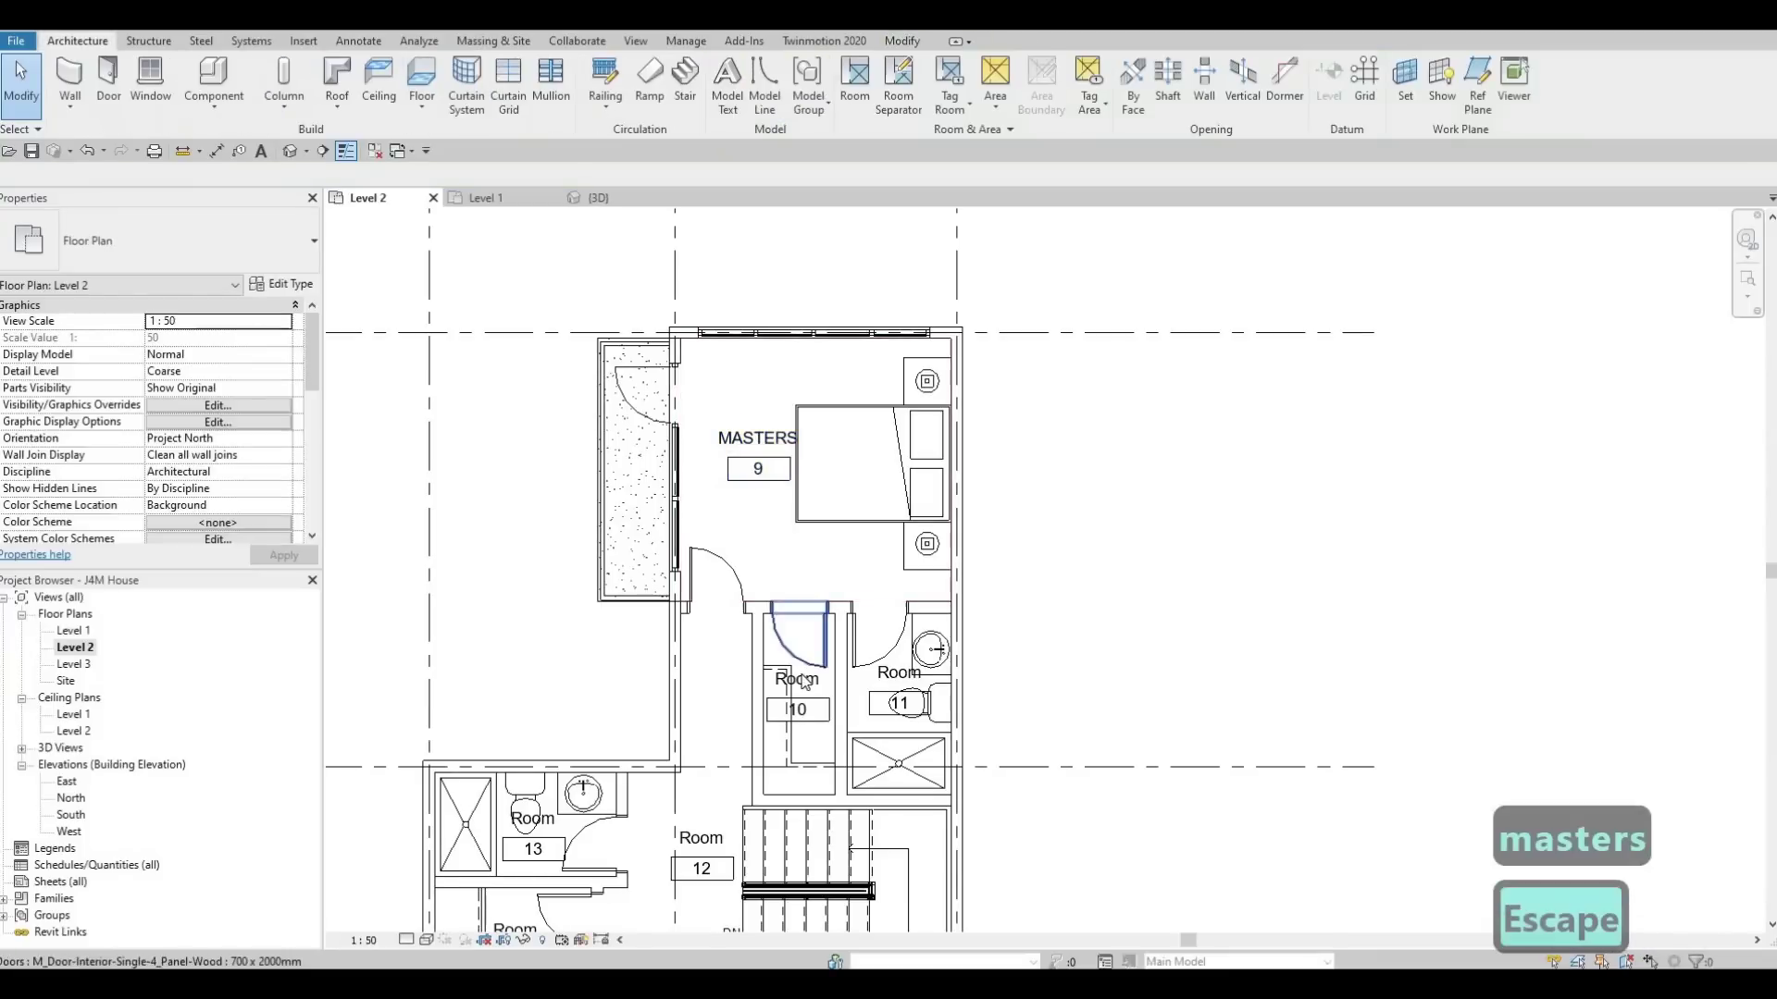
Name the rear bedroom's closet, room 10, W.I.C. through its room tag.
left_click(810, 676)
key("Escape")
left_click(798, 712)
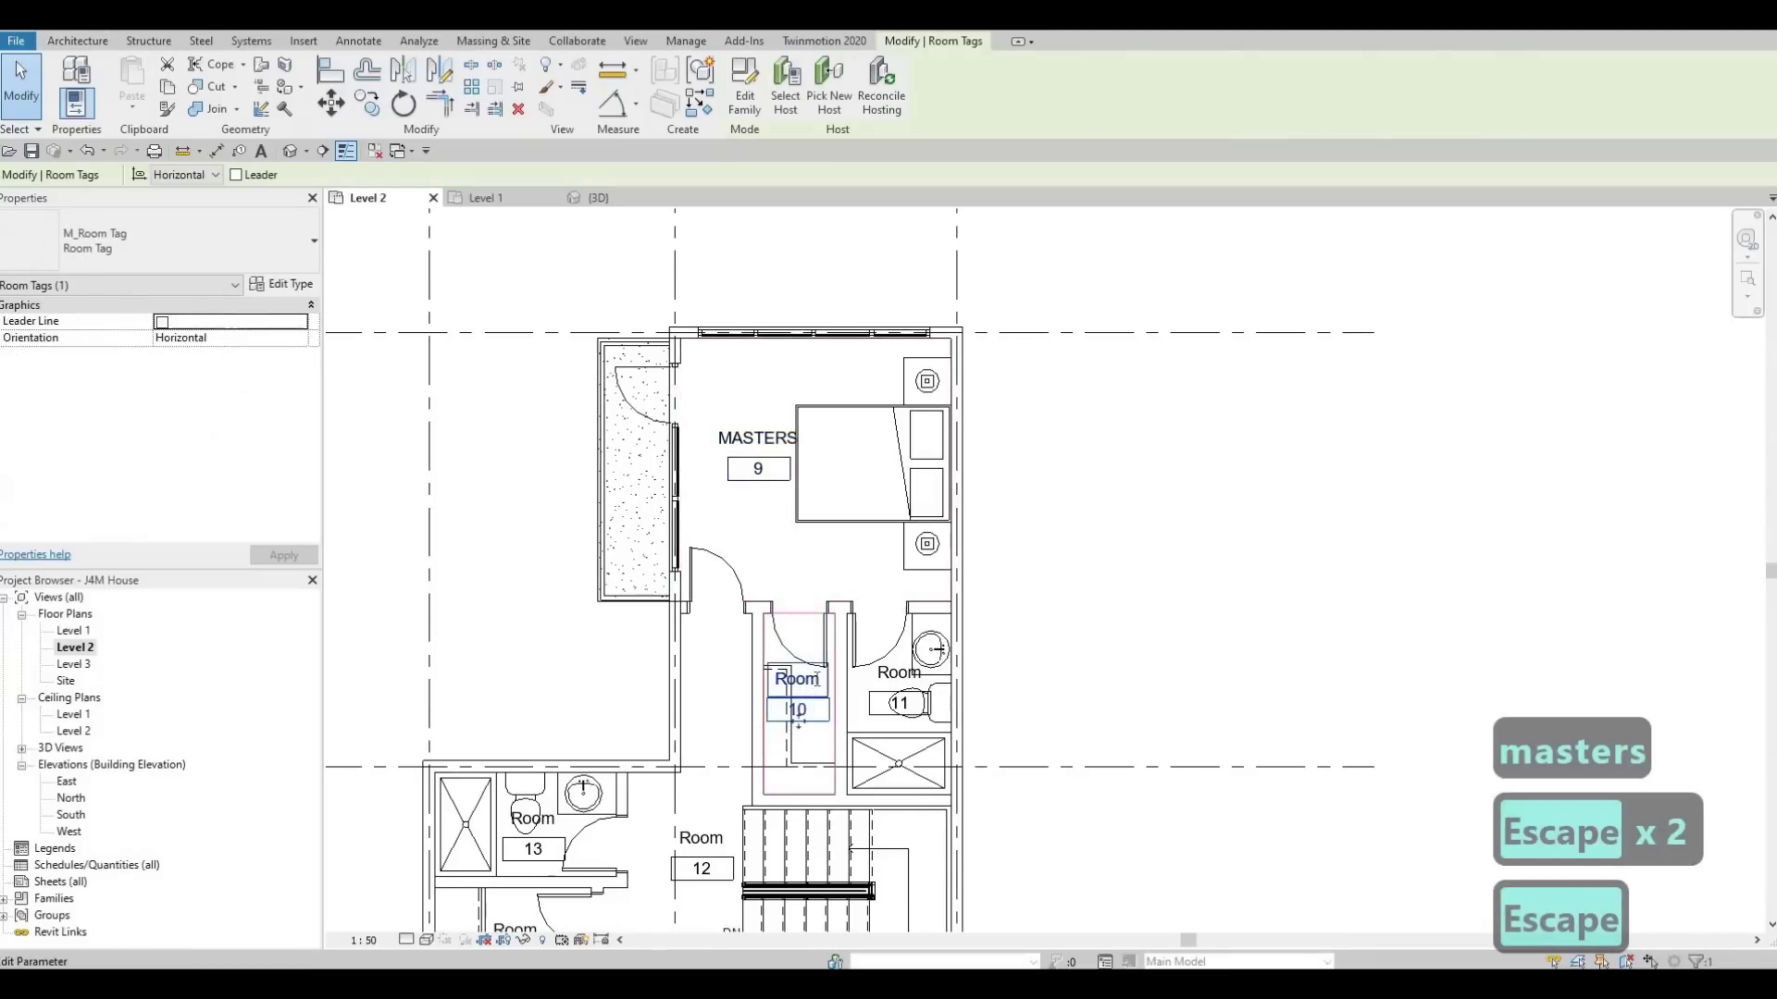
type("W.")
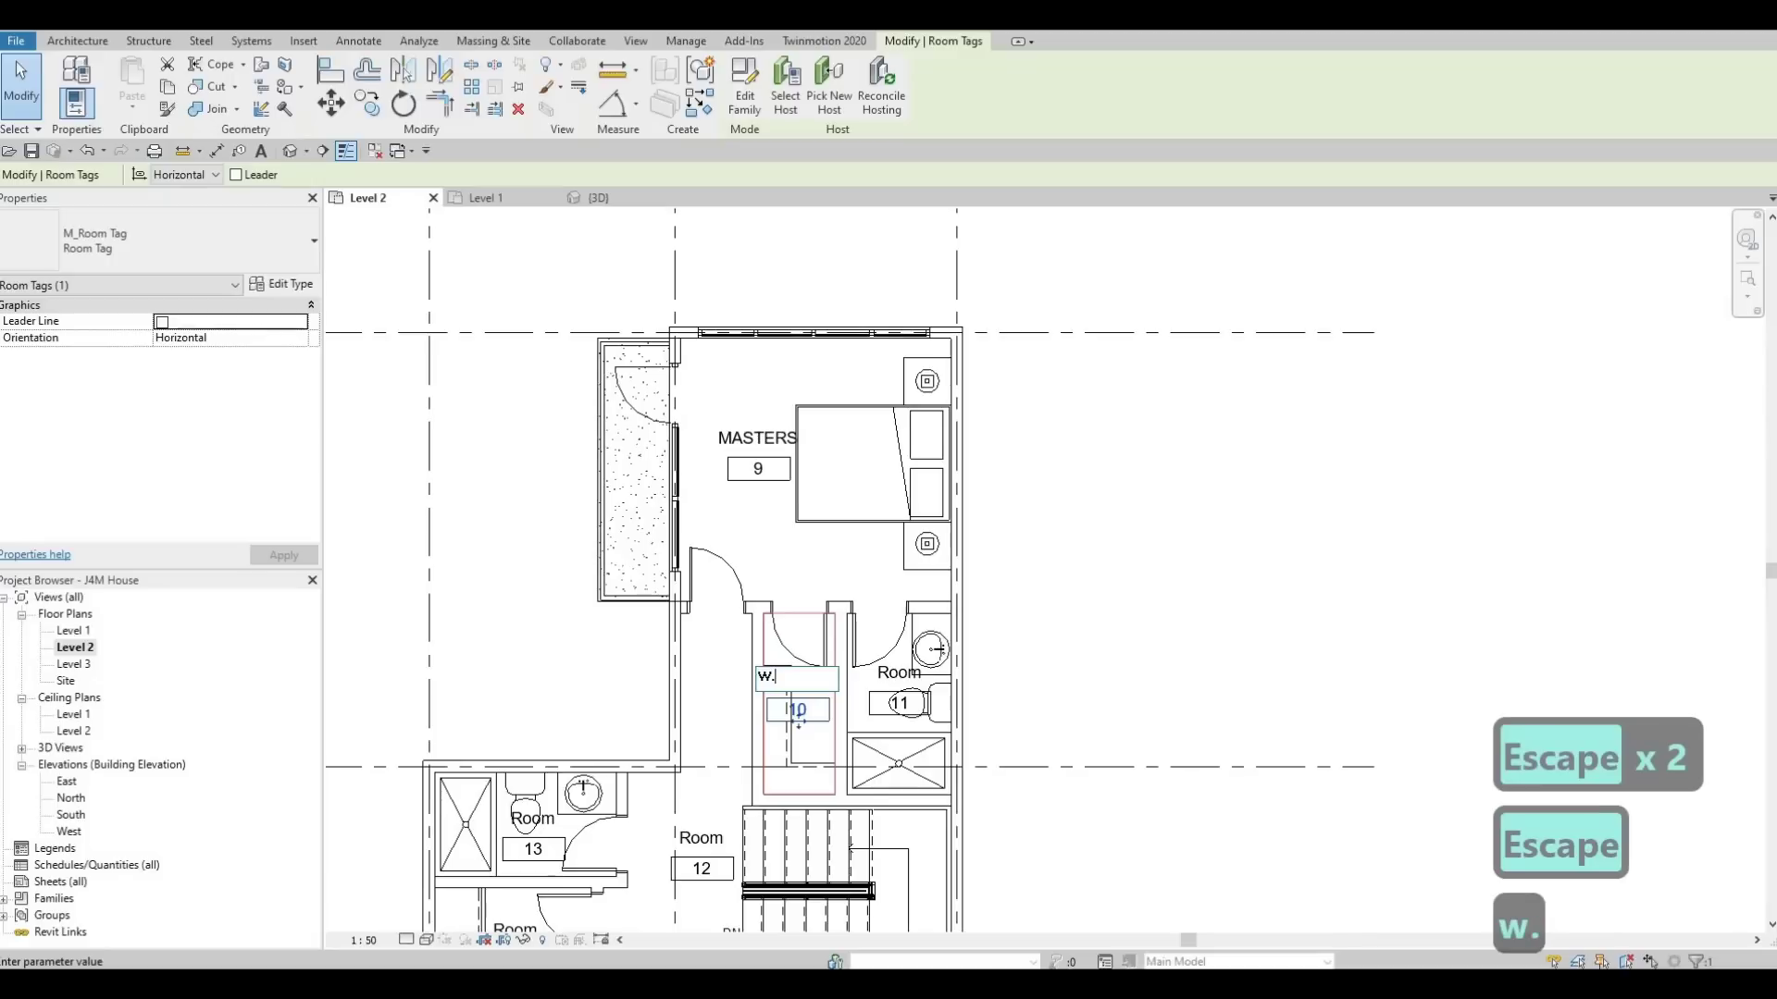
type("I.C.")
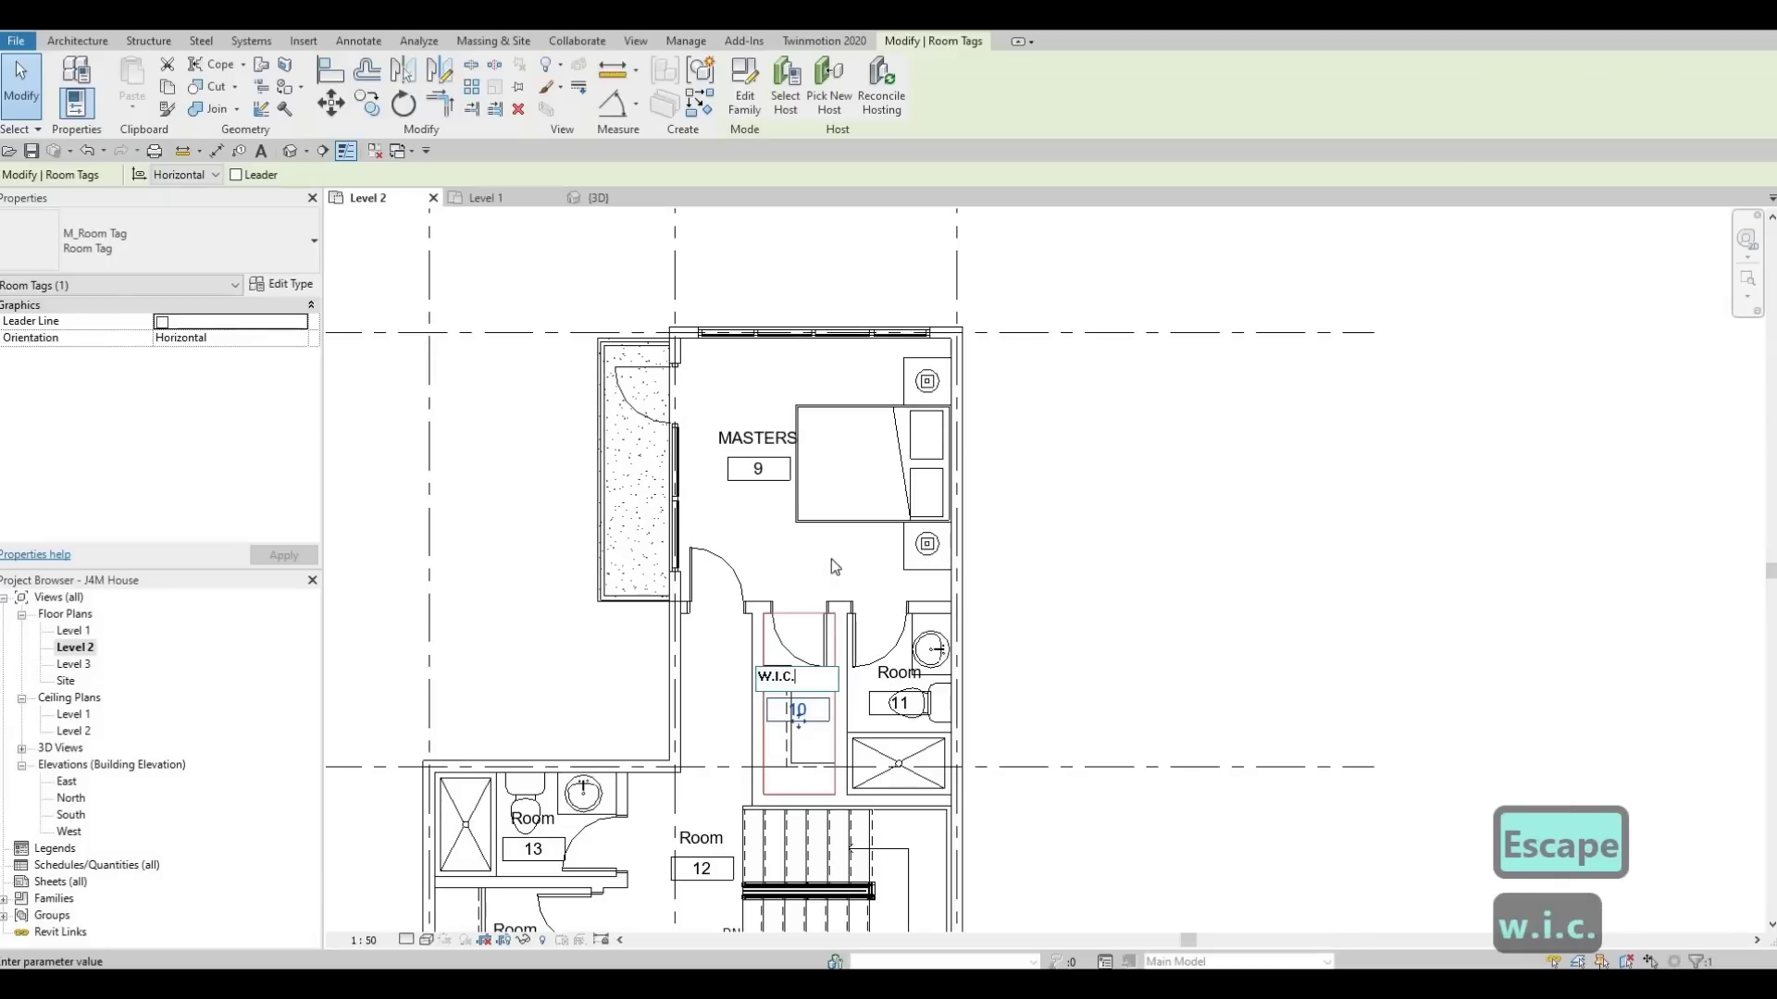
Name the bathroom beside the walk-in closet, room 11, ENSUITE through its room tag.
left_click(887, 671)
key("Escape")
left_click(891, 673)
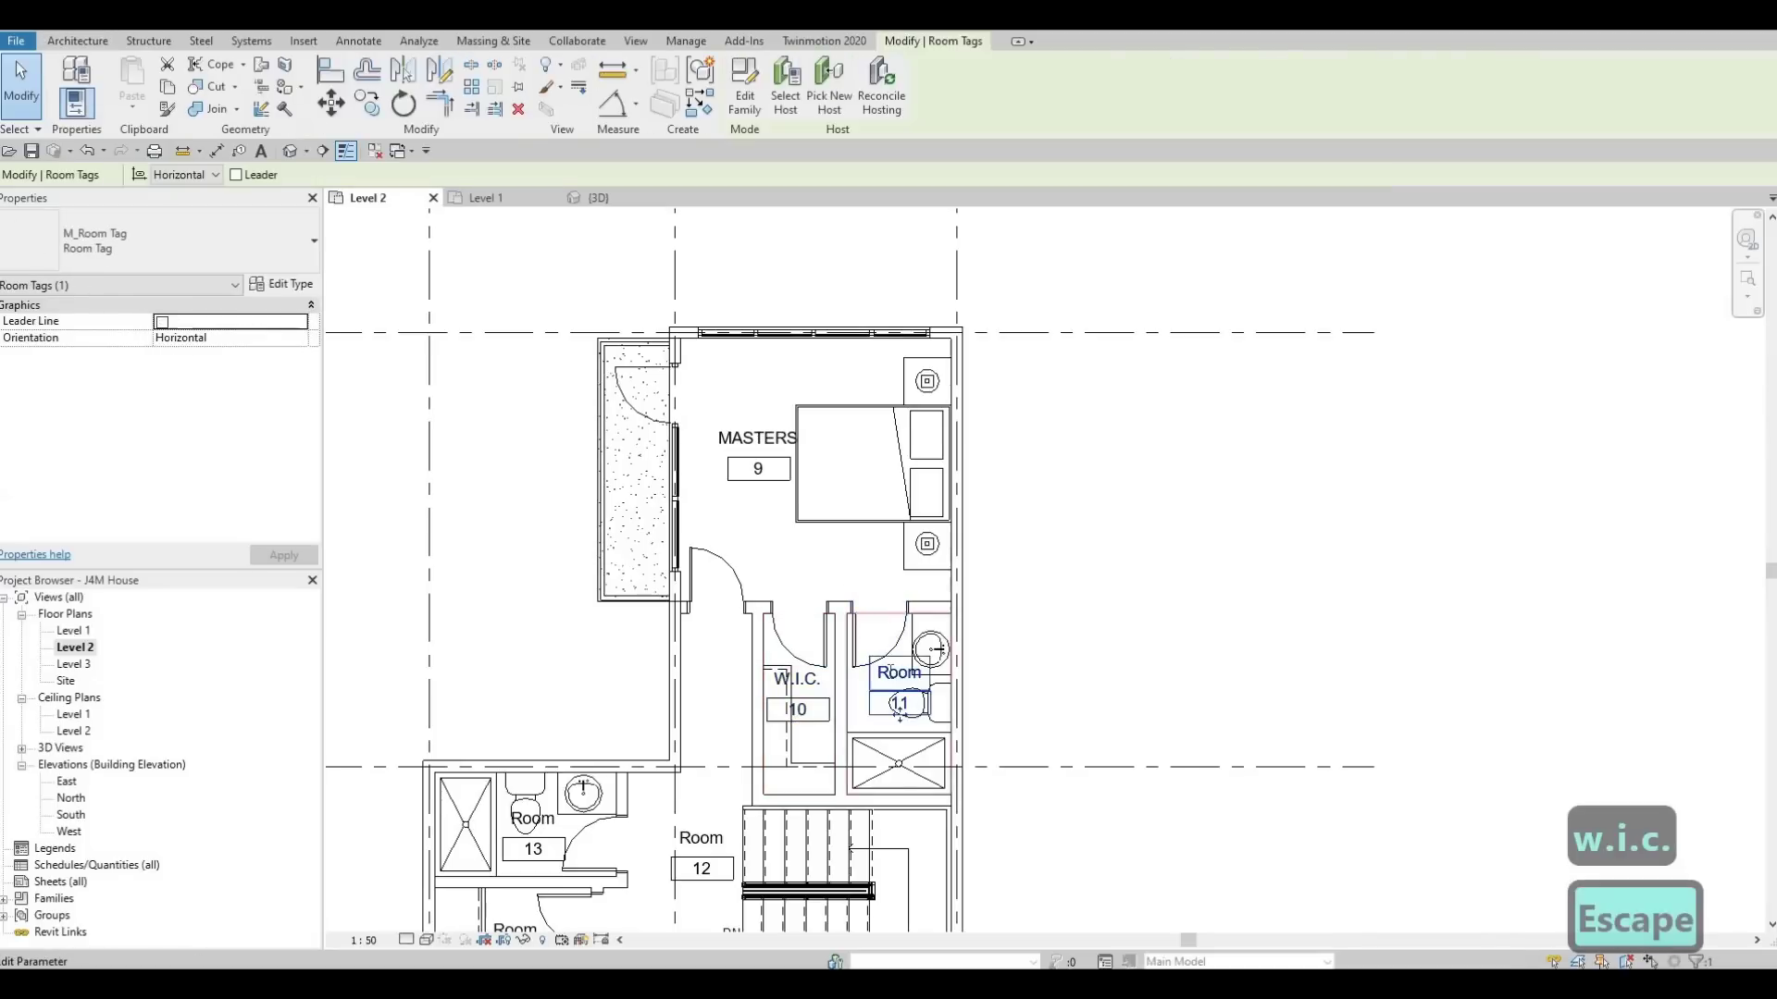
type("ENSU")
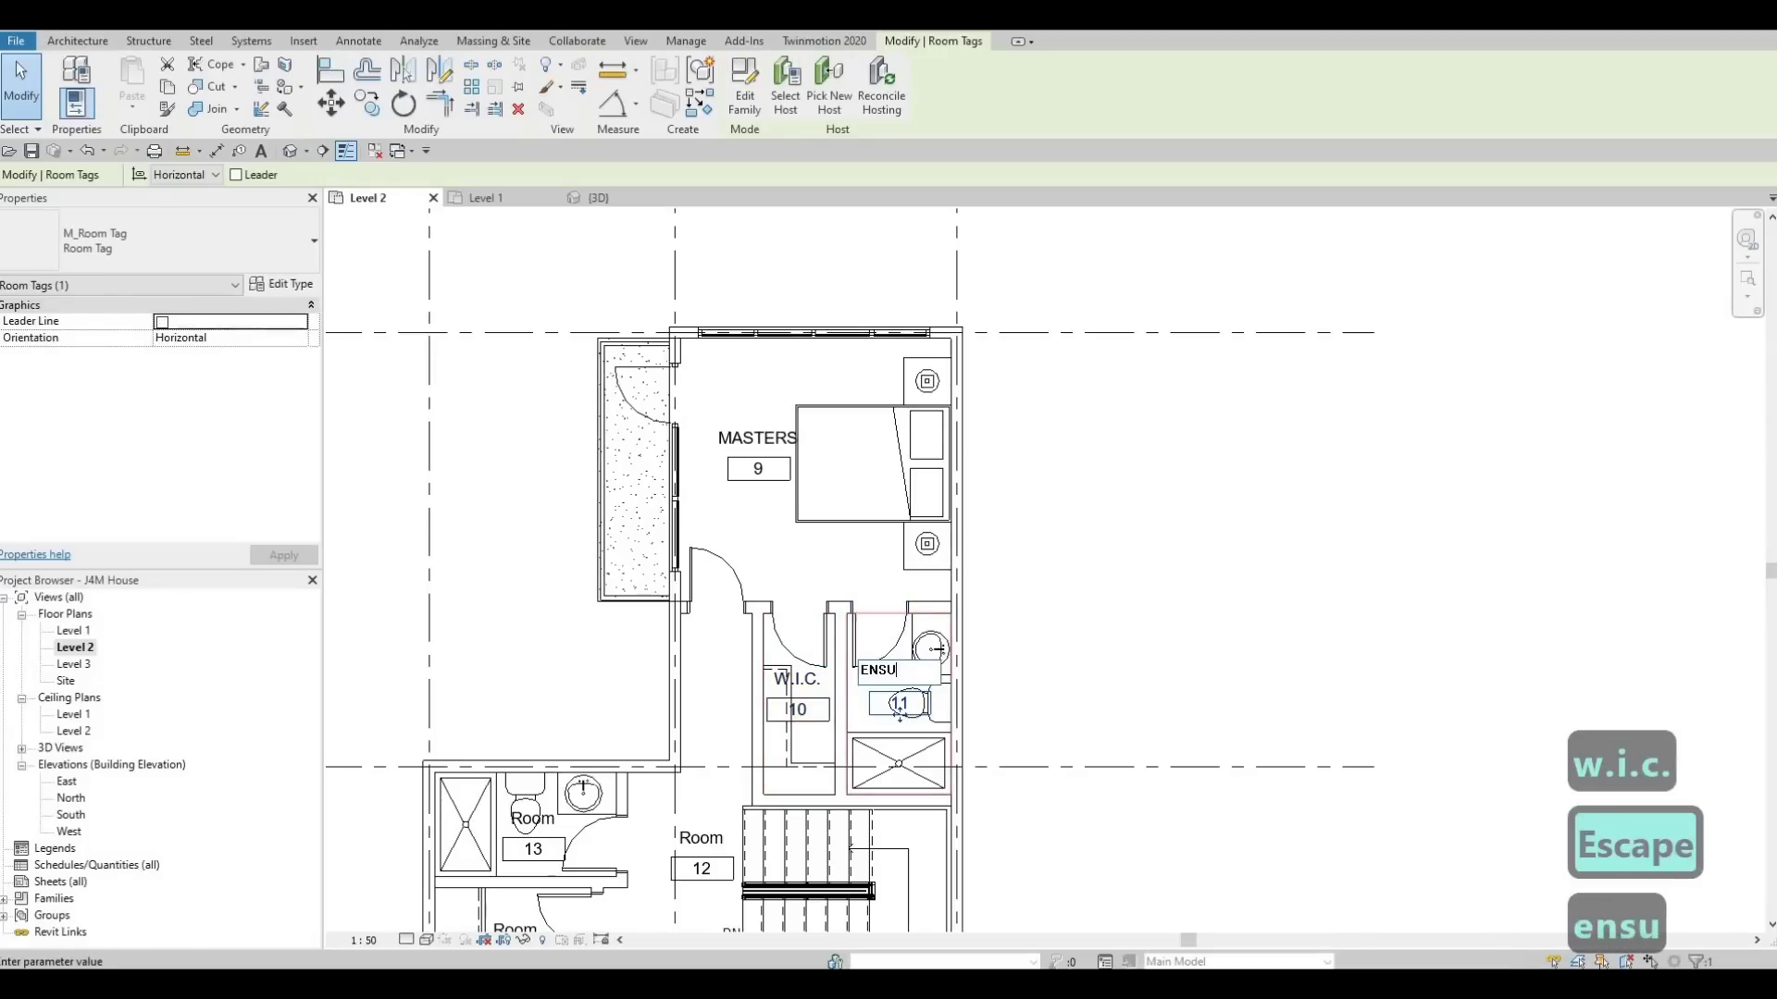
type("ITE")
left_click(655, 764)
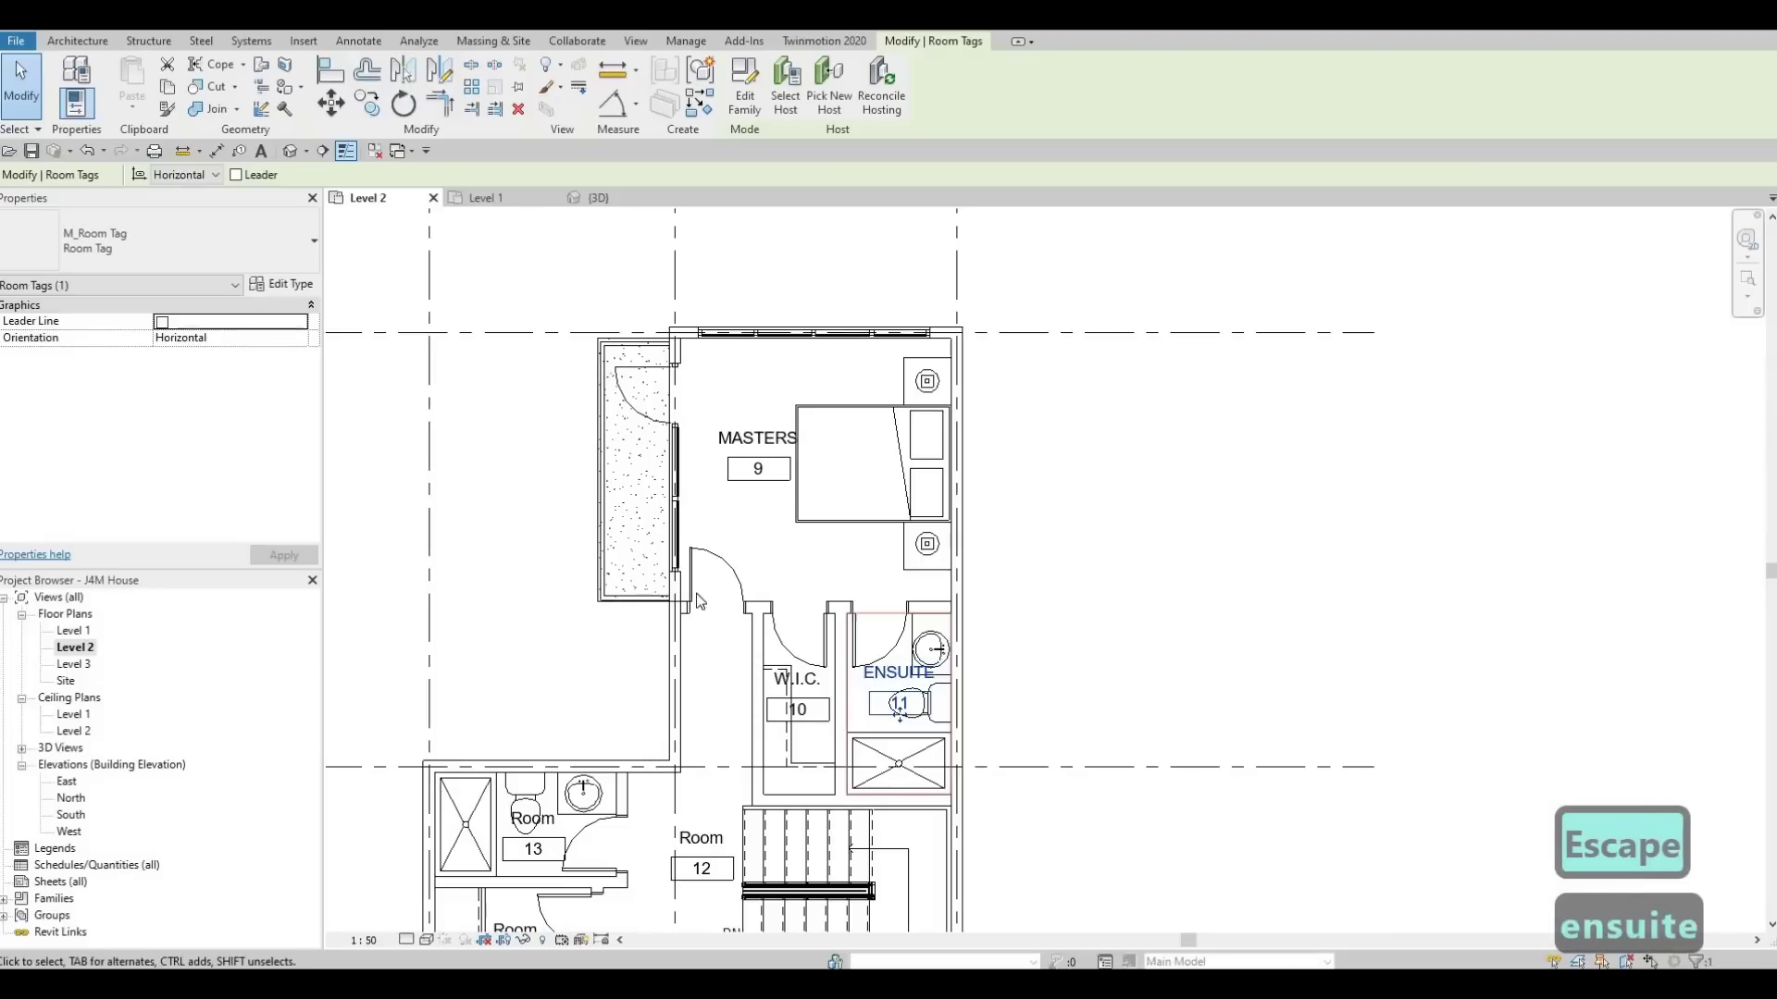
key("Escape")
Name the second bathroom, room 13, WASHROOM through its room tag.
middle_click_drag(585, 703, 643, 523)
left_click(592, 670)
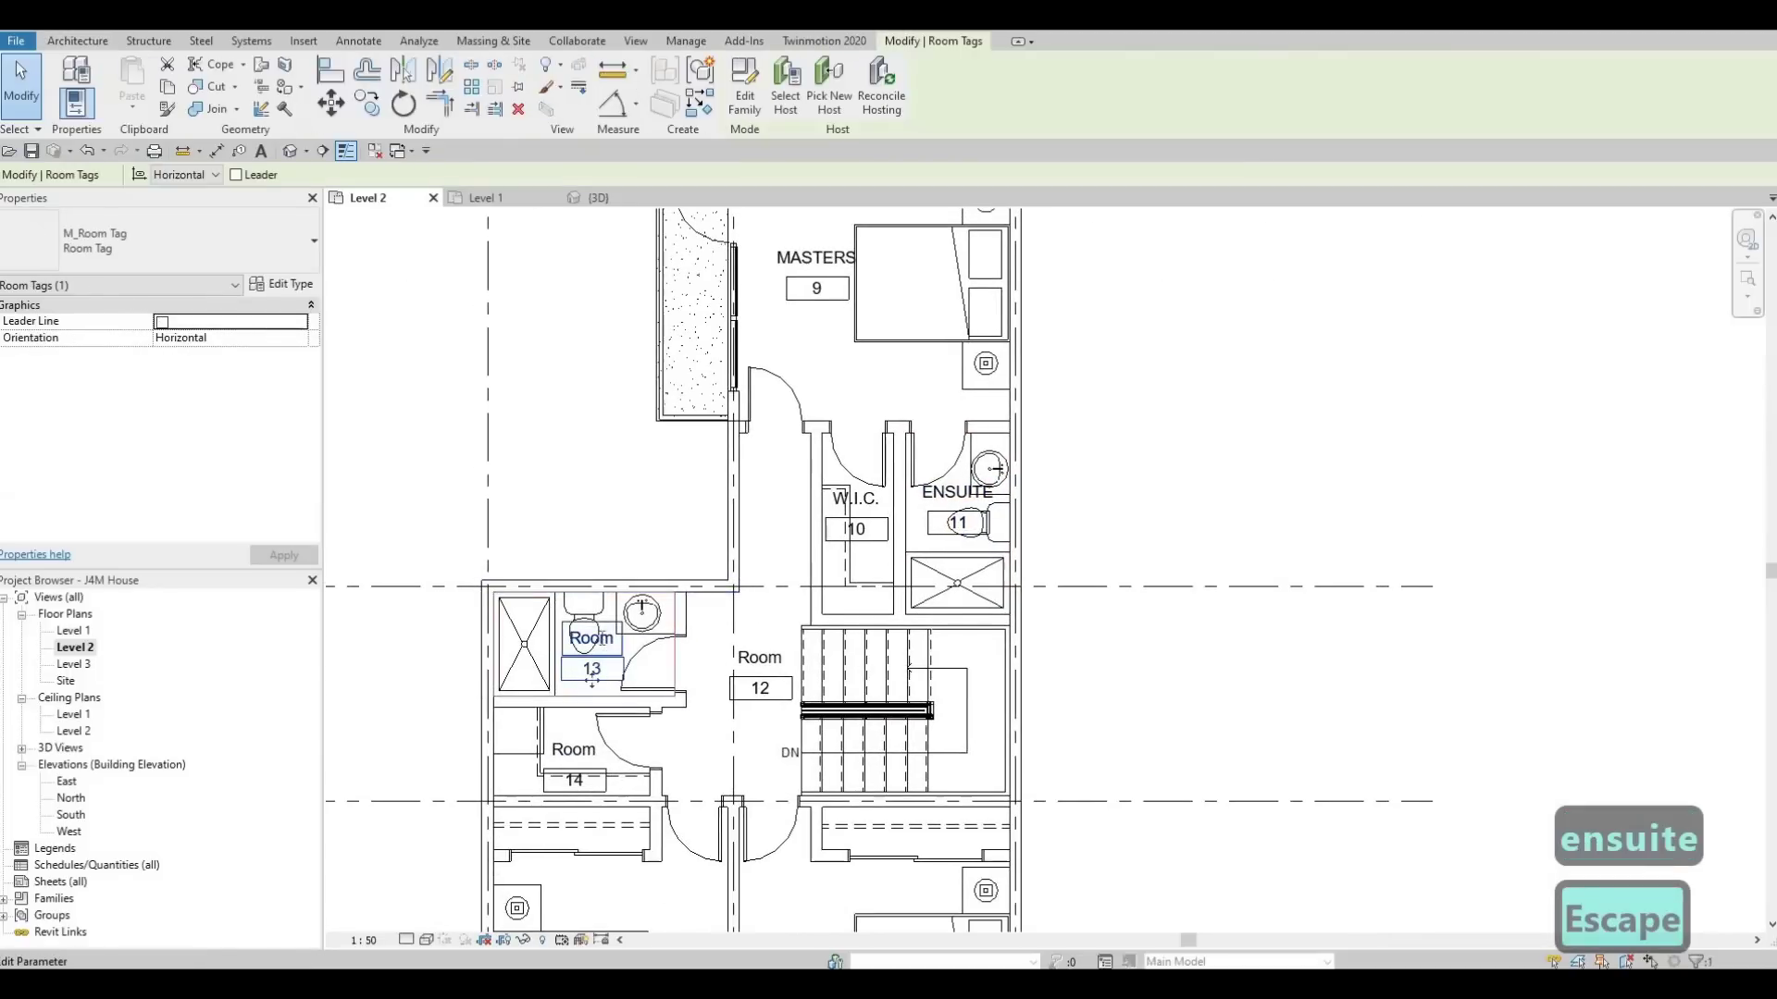
type("WASHROOM")
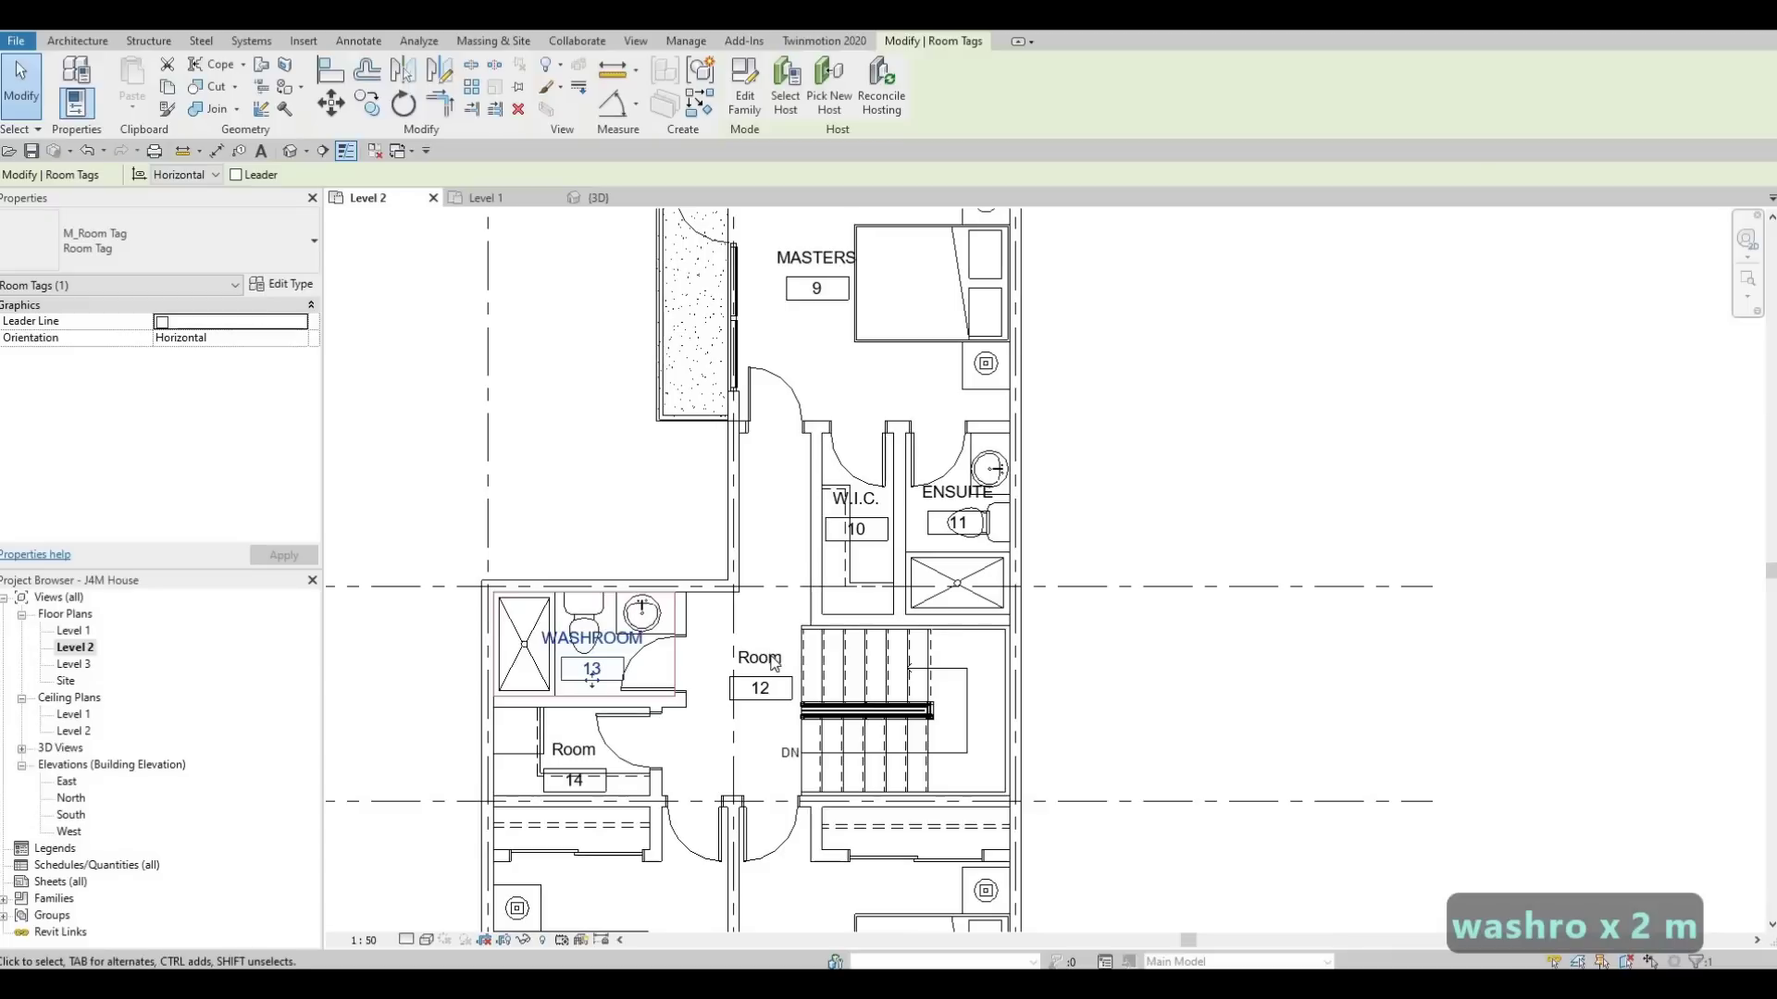
Name the stair hall, room 12, CORRIDER through its room tag.
left_click(759, 657)
left_click(757, 656)
type("CO")
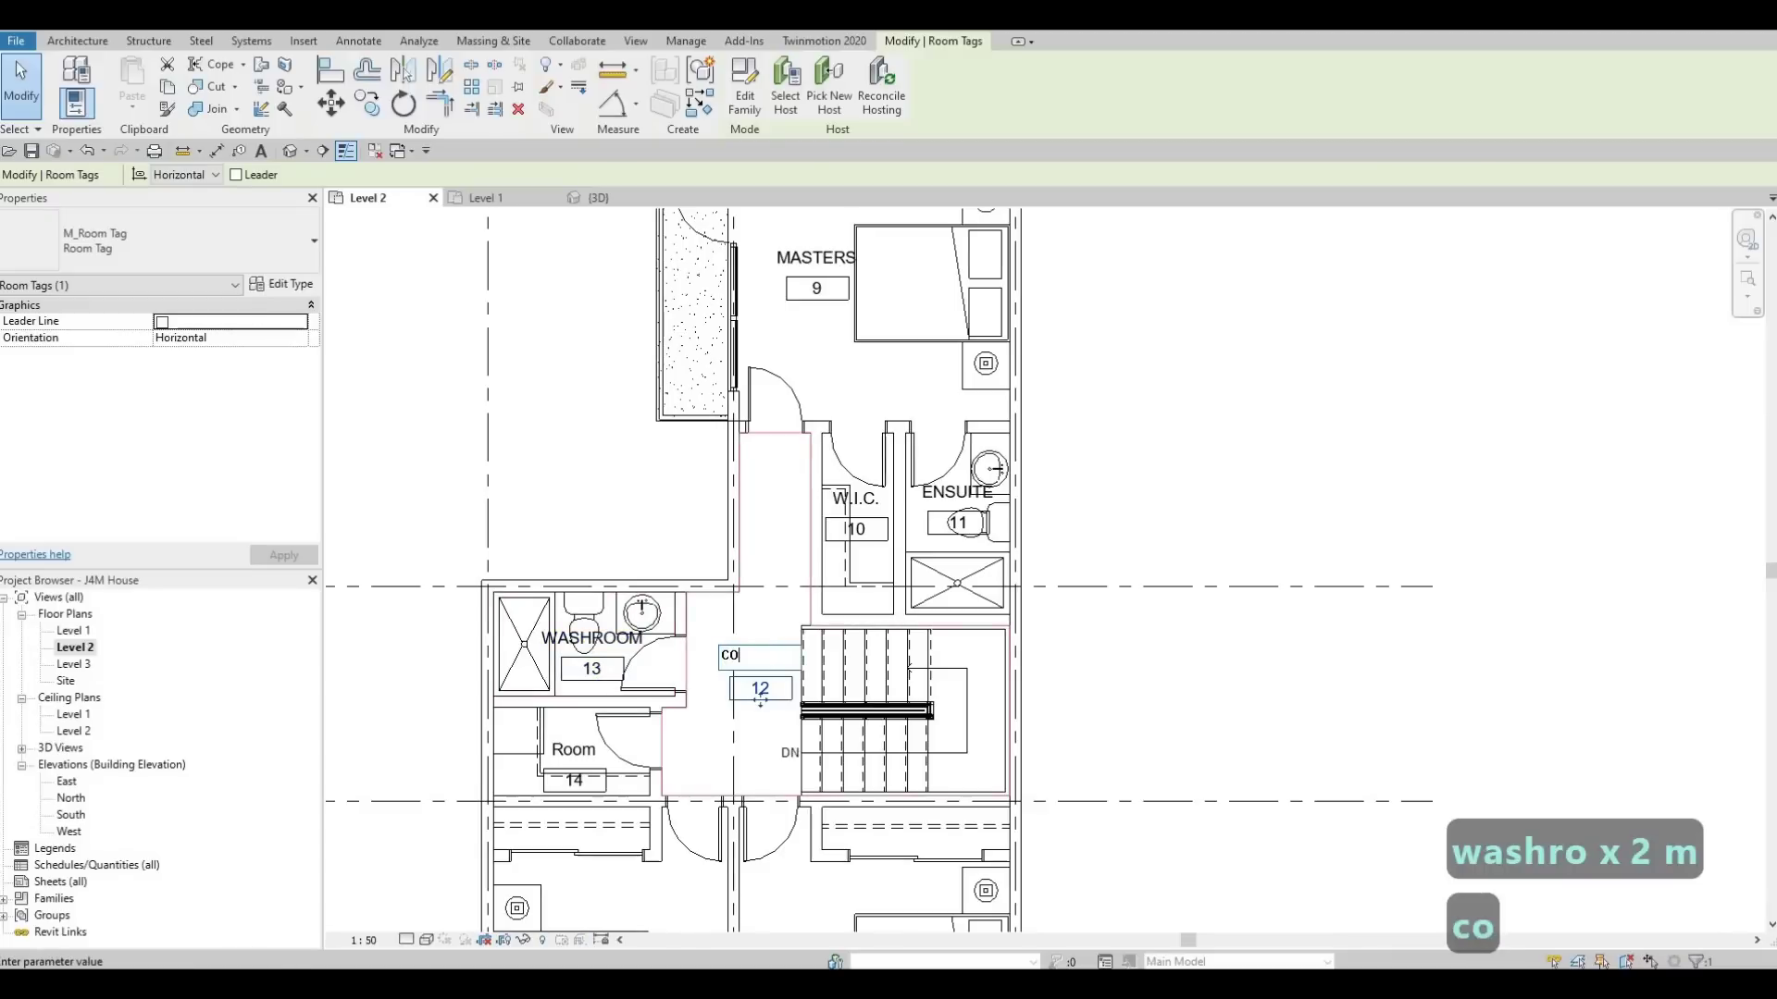
type("RRIDER")
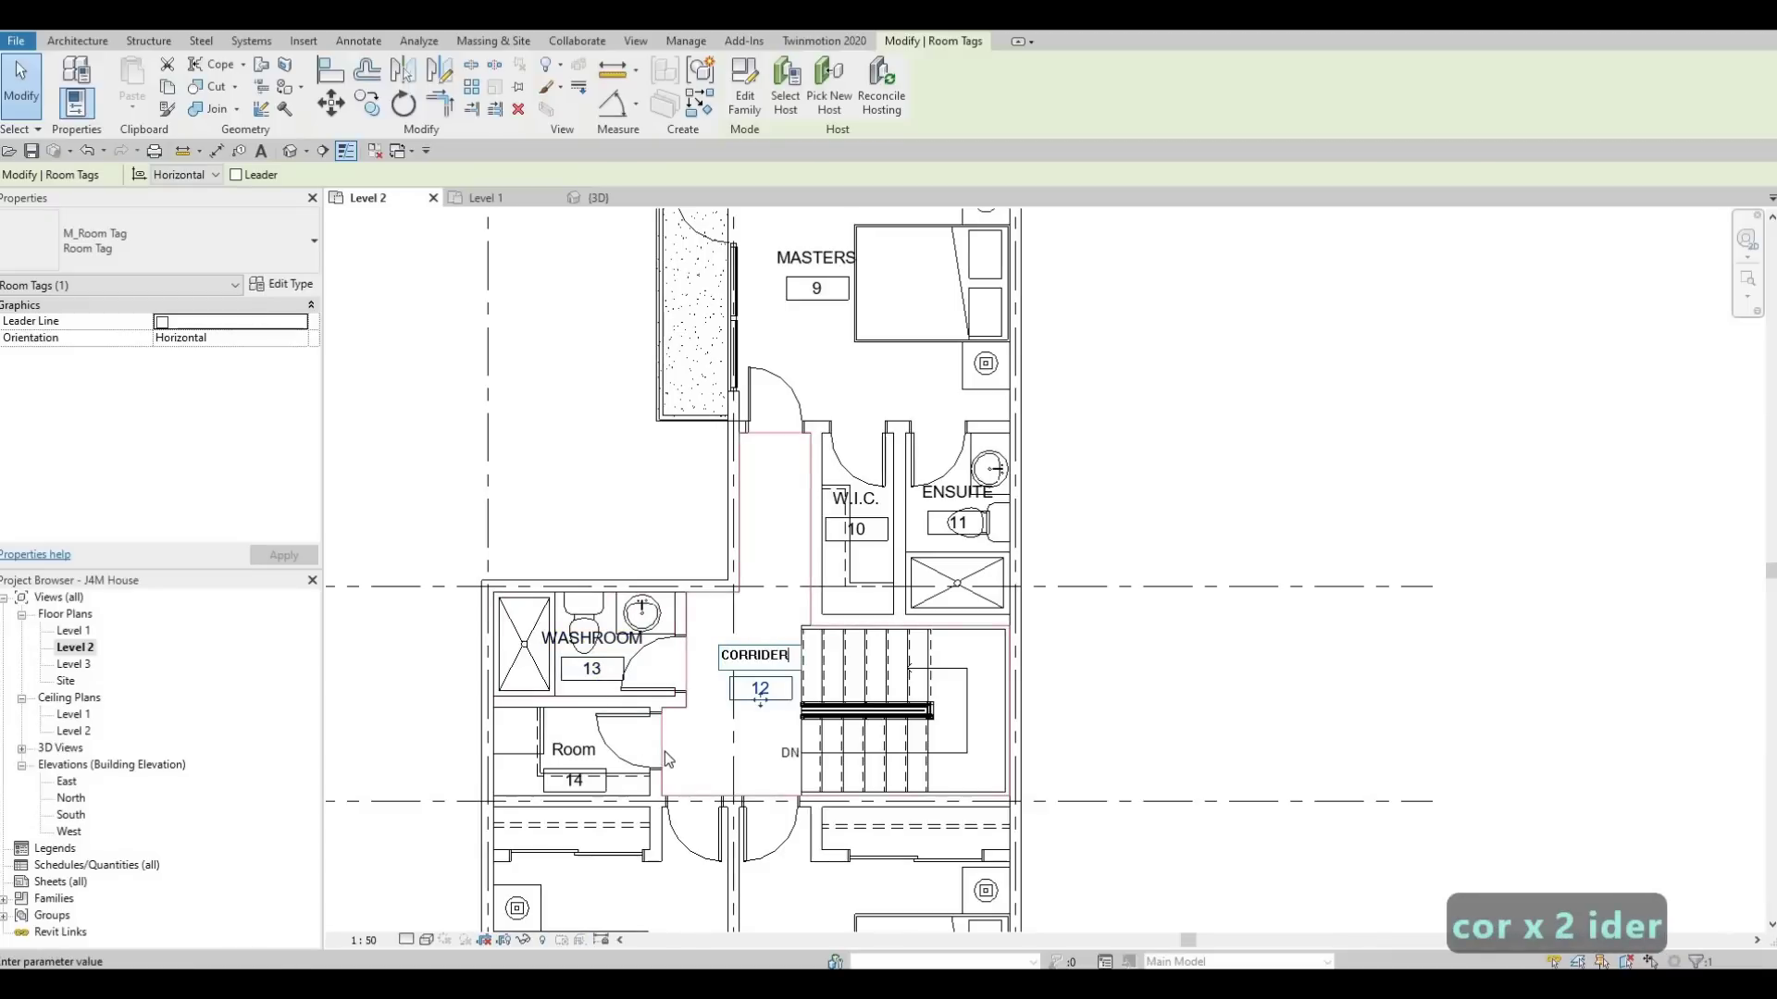
left_click(629, 776)
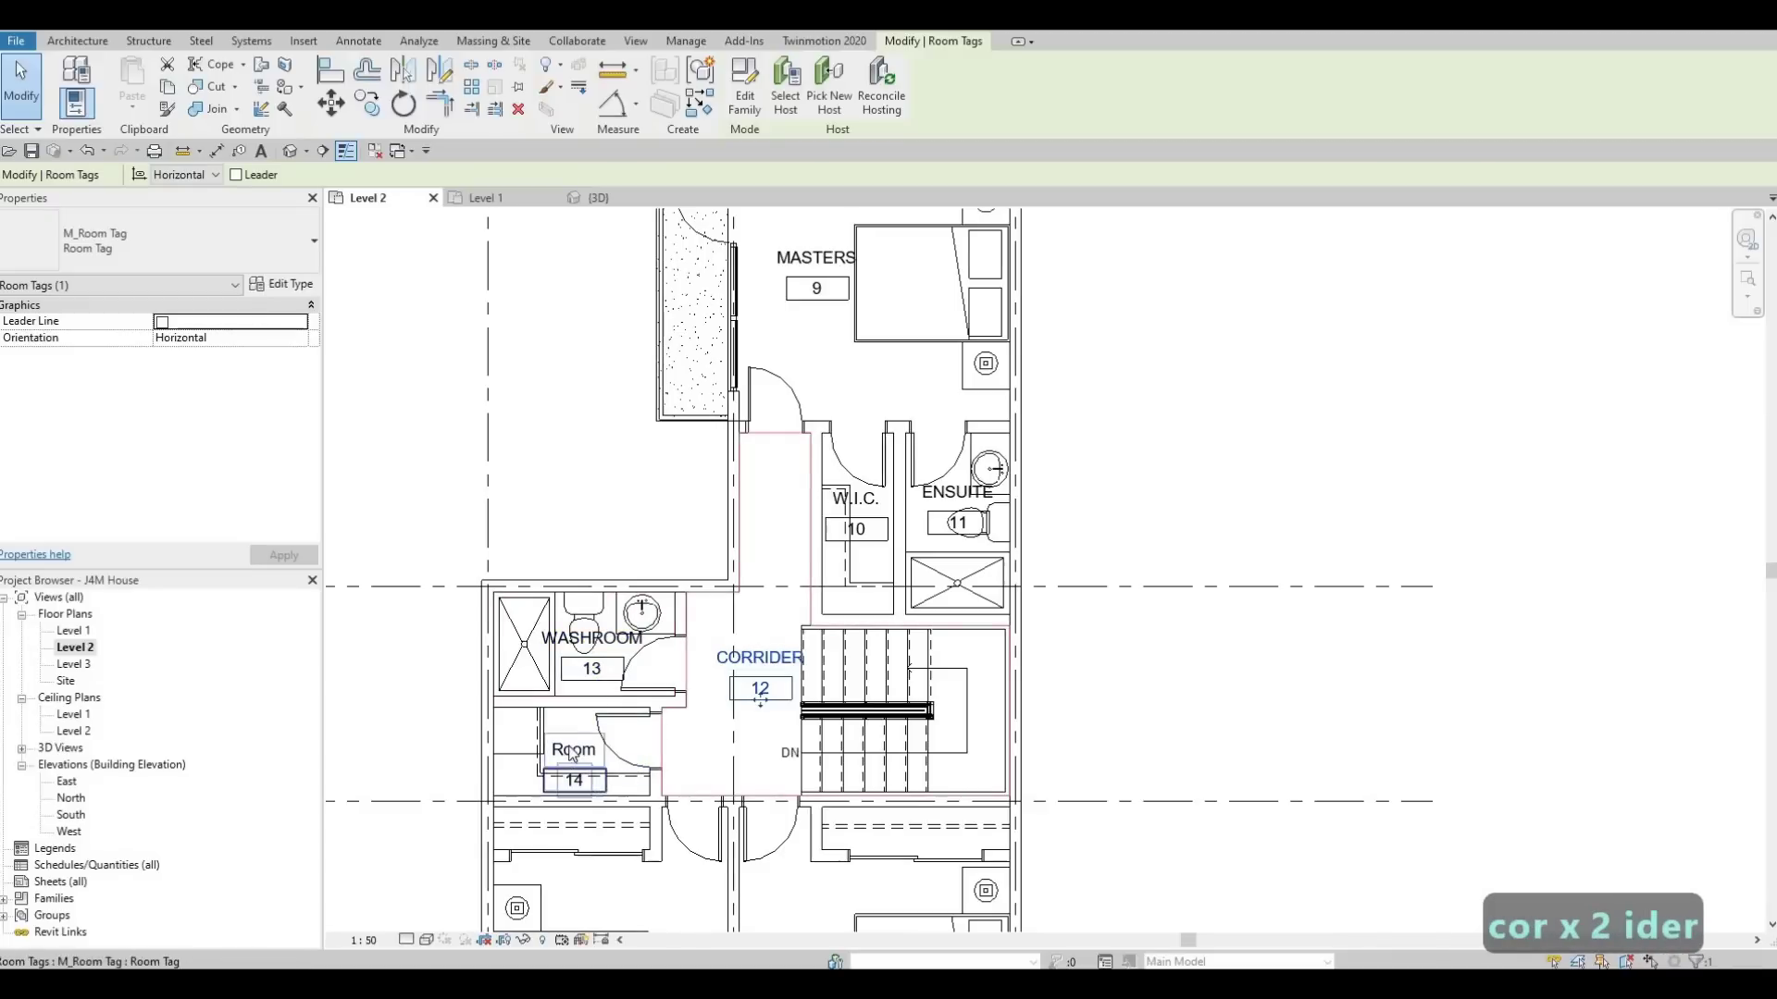
Name the small room below the washroom, room 14, LAUNDRY through its room tag.
left_click(571, 752)
type("LA")
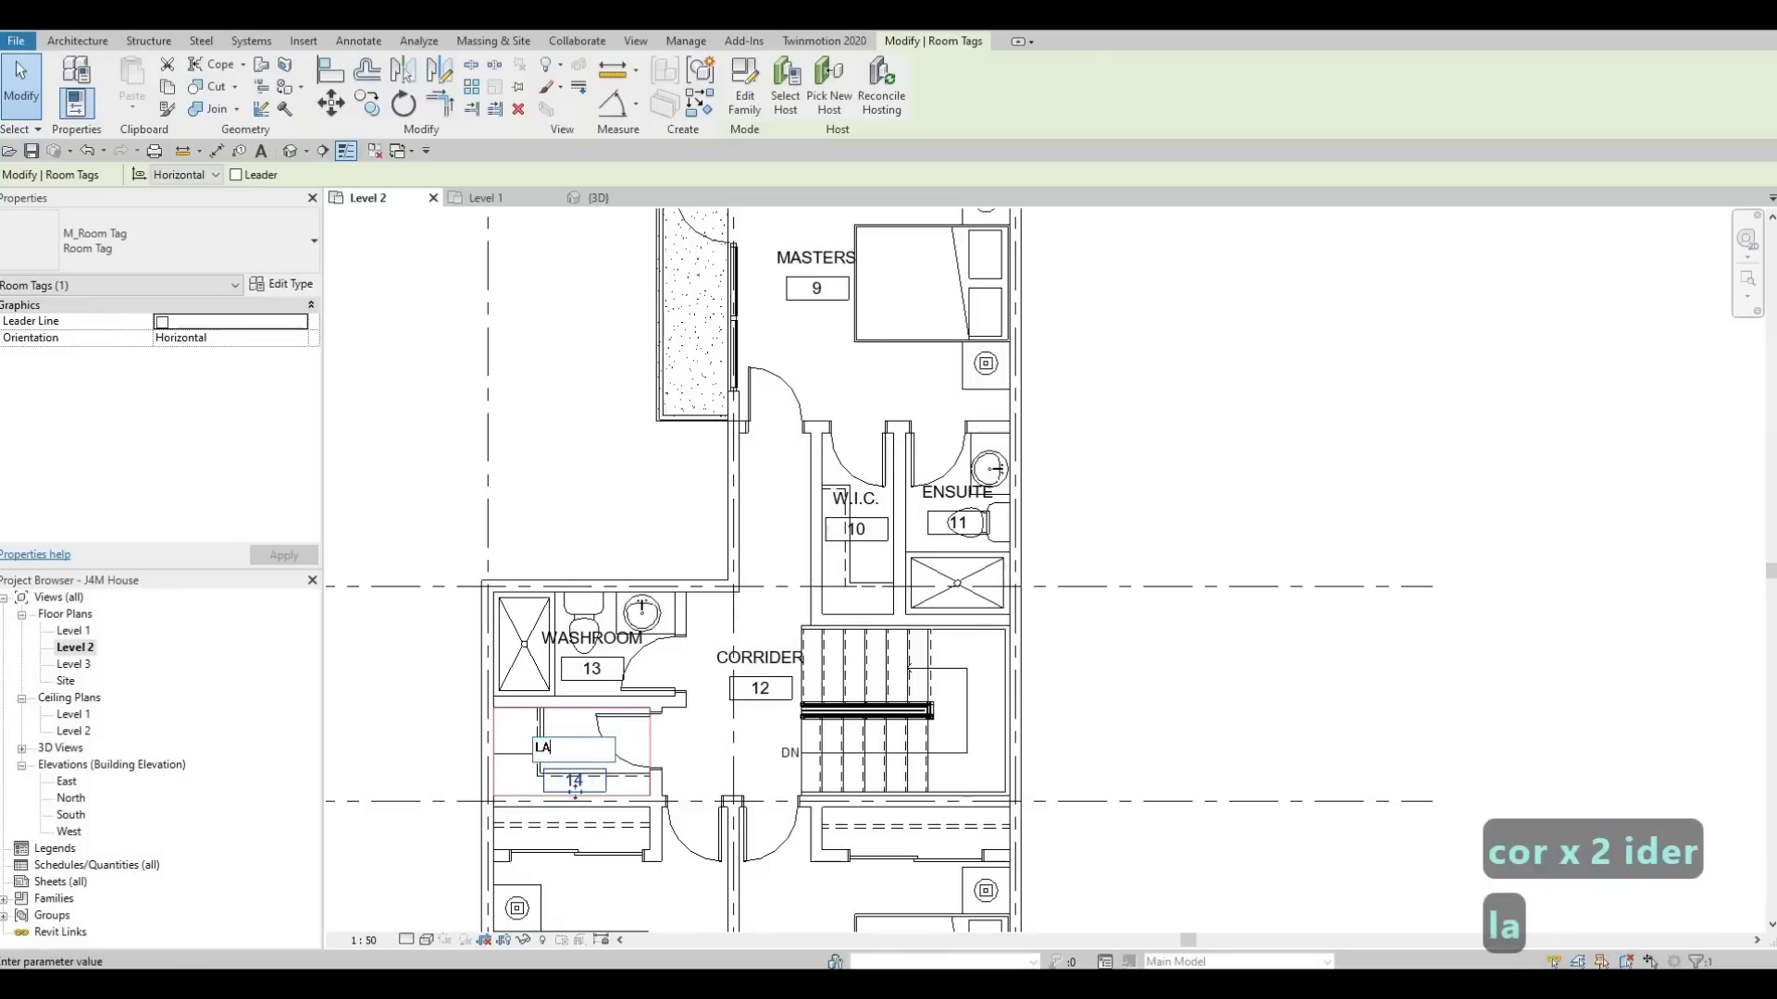
type("UNDRY")
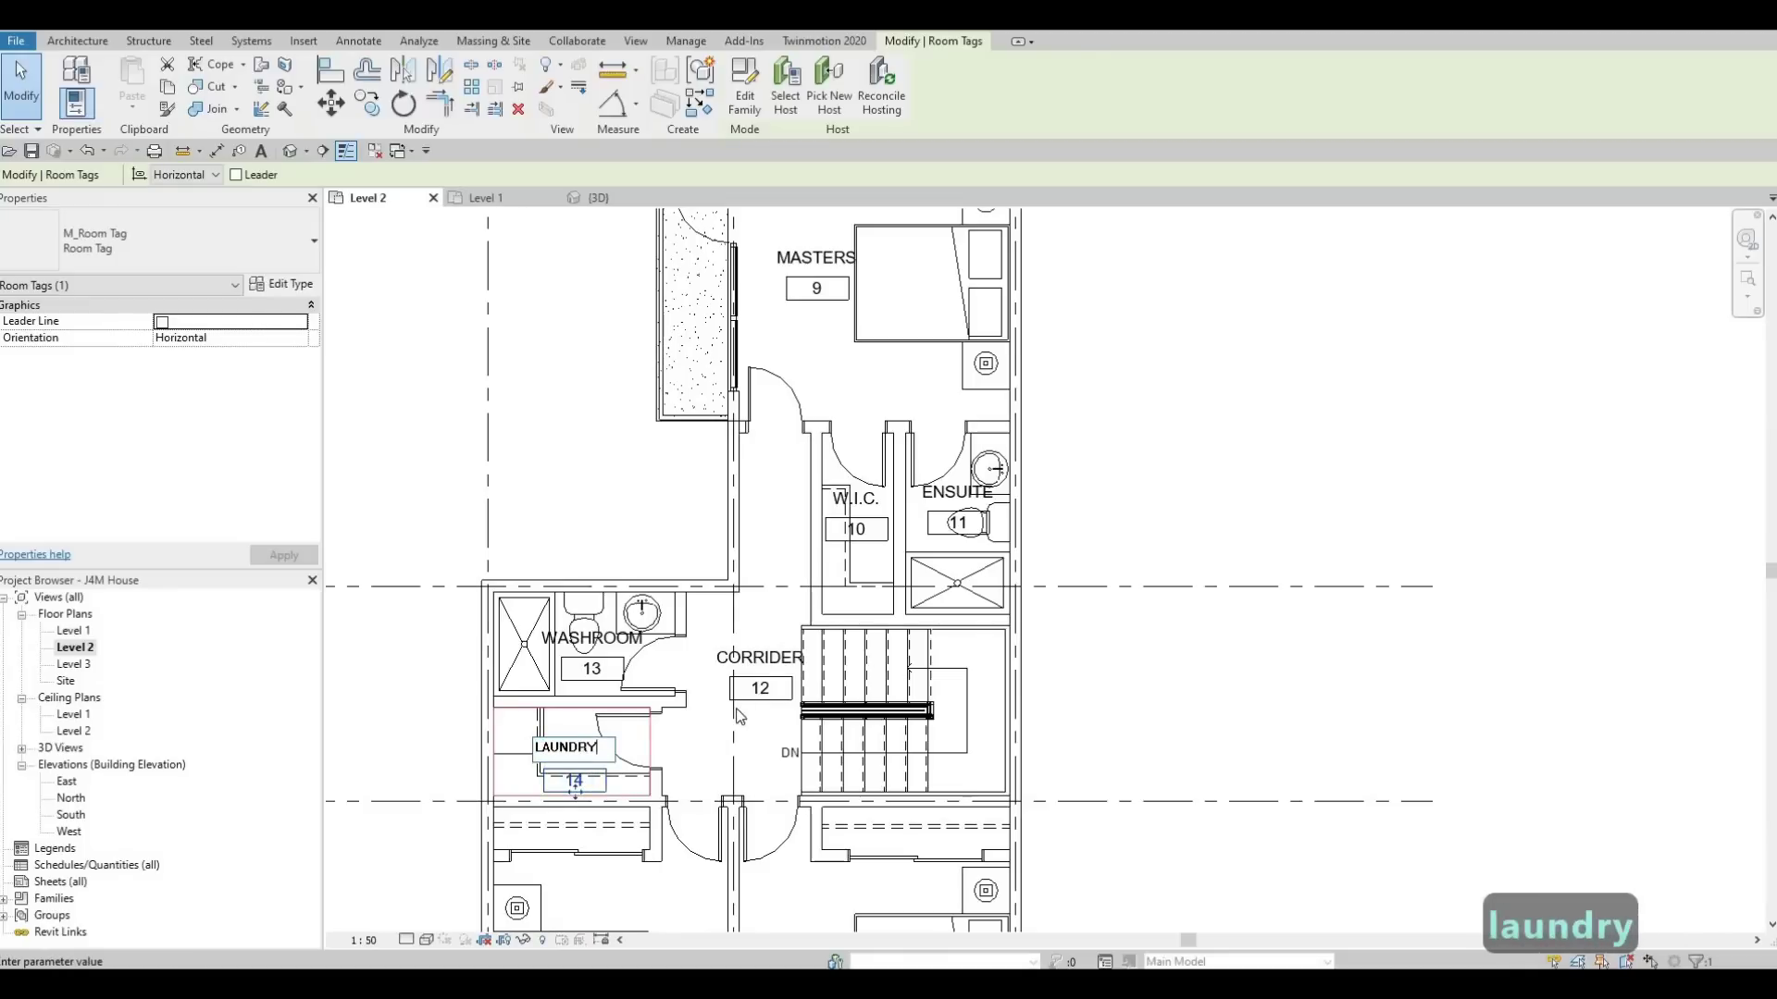
left_click(718, 803)
middle_click_drag(733, 773, 804, 503)
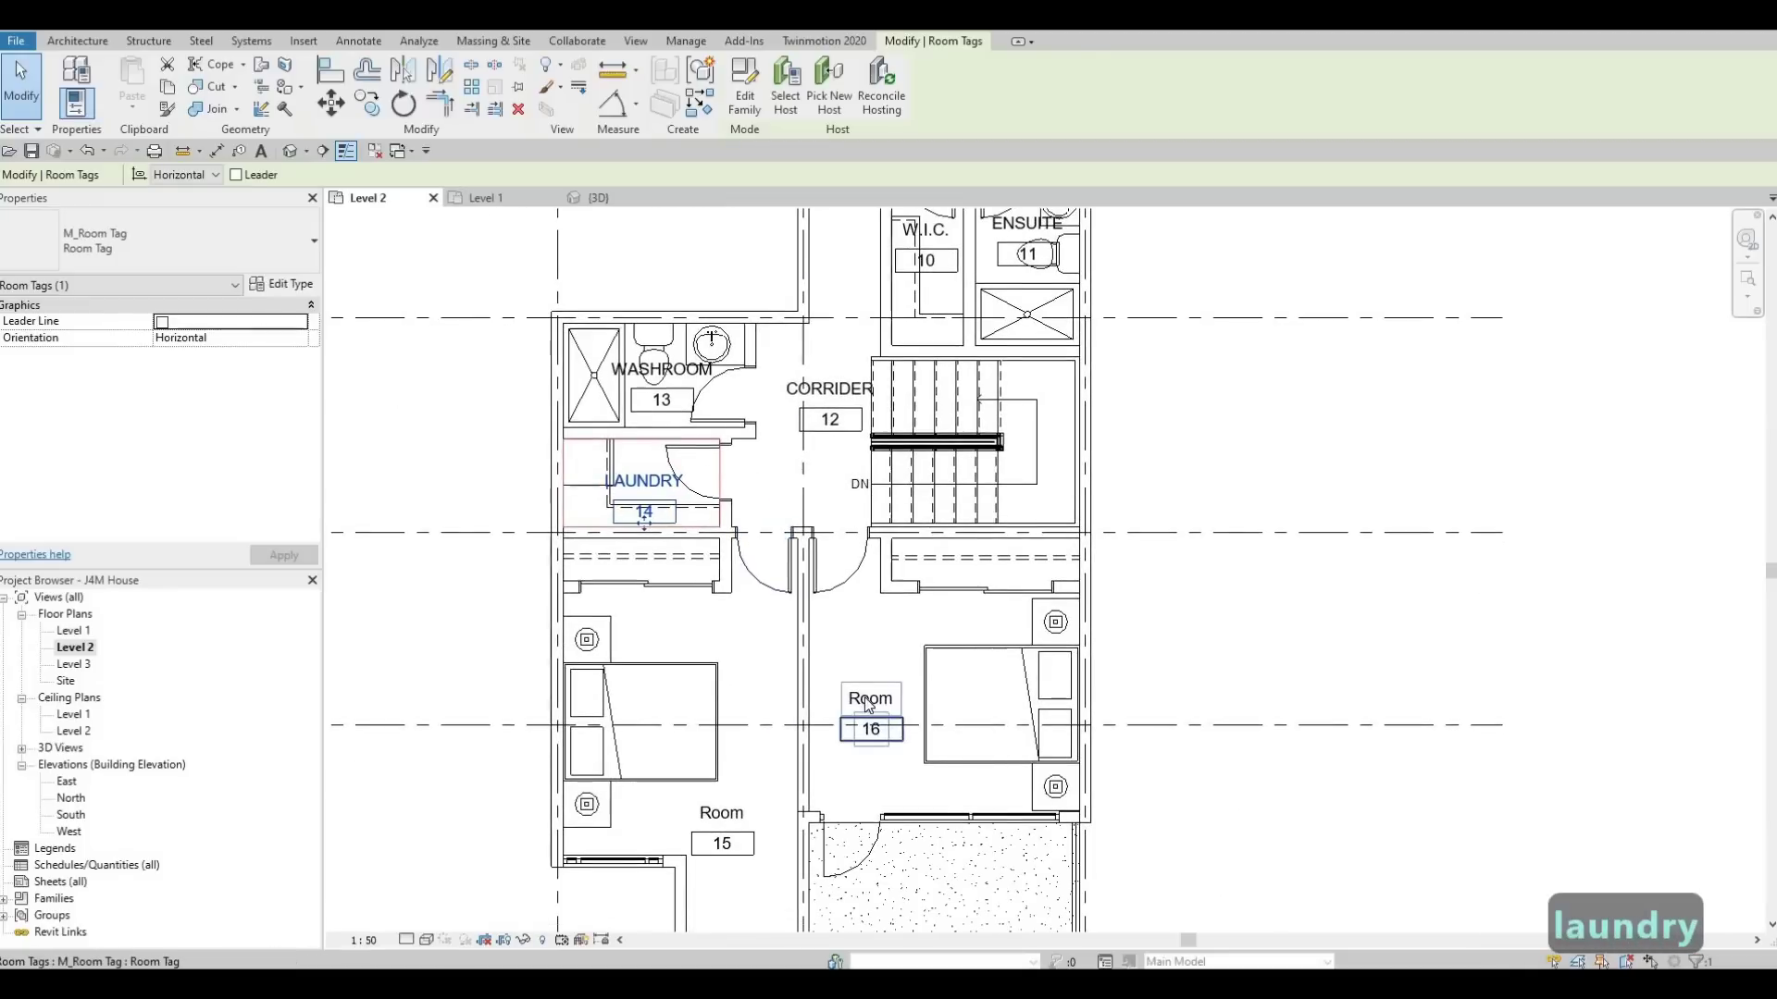
left_click(869, 698)
left_click(870, 698)
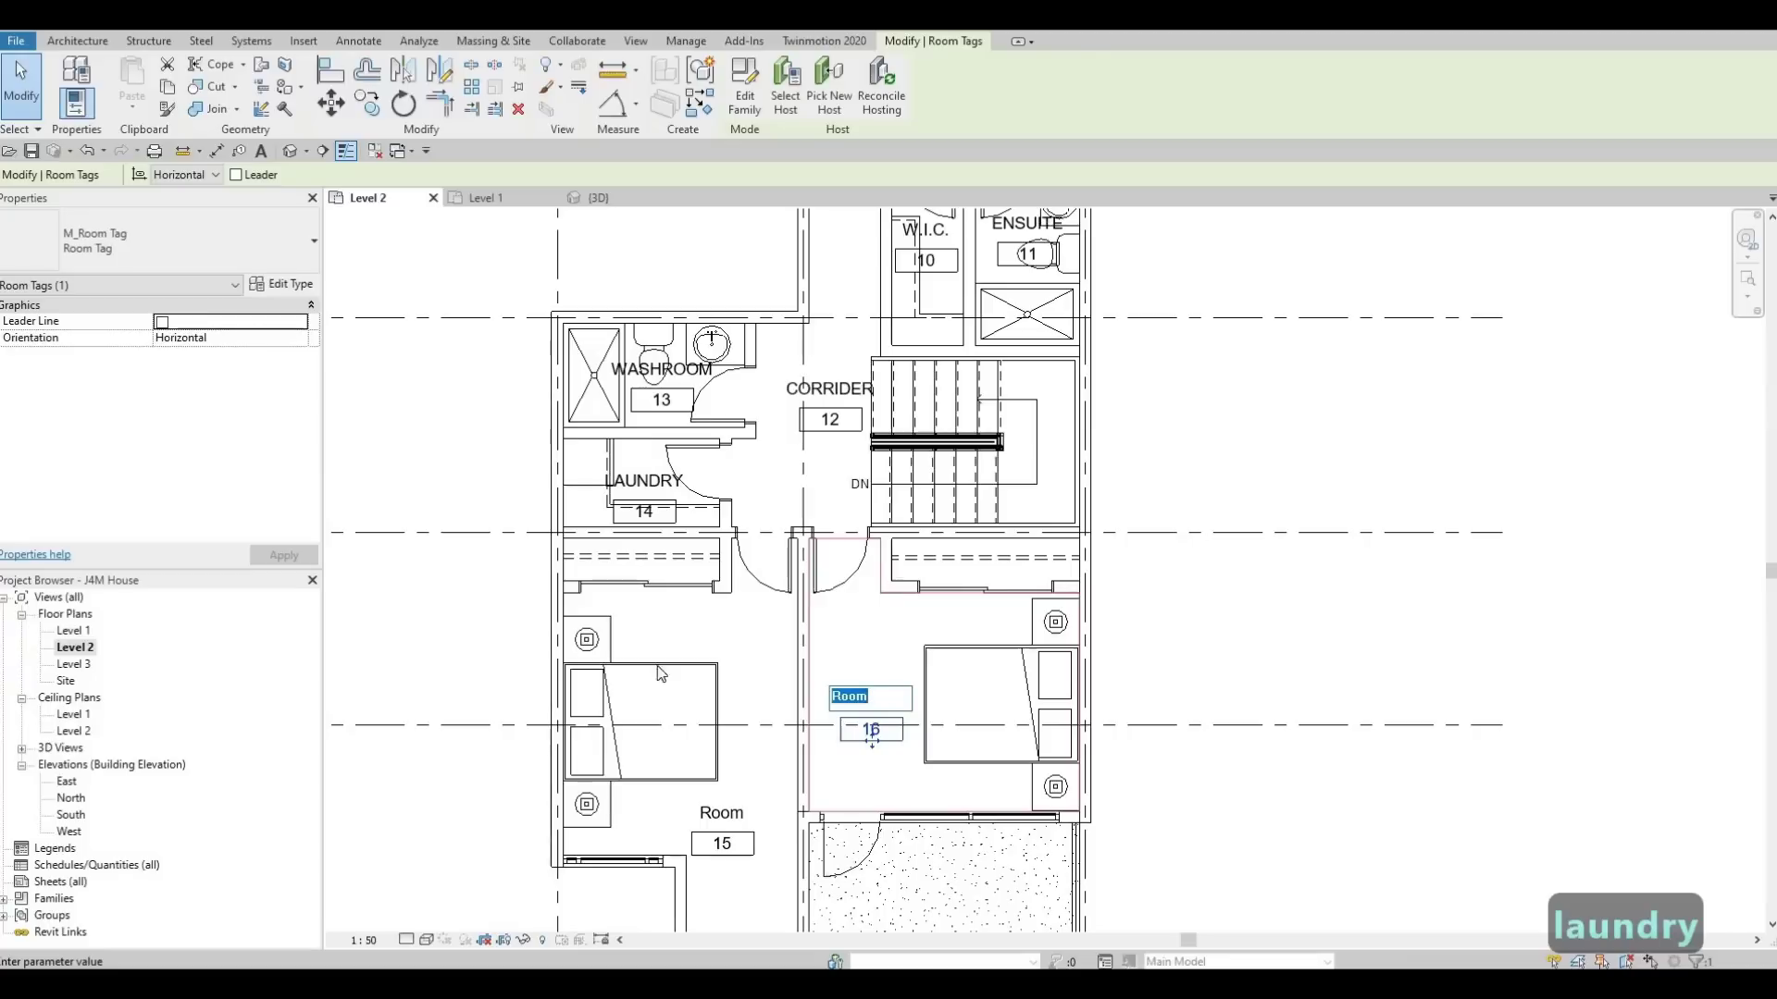
middle_click_drag(659, 642, 676, 581)
key("Escape")
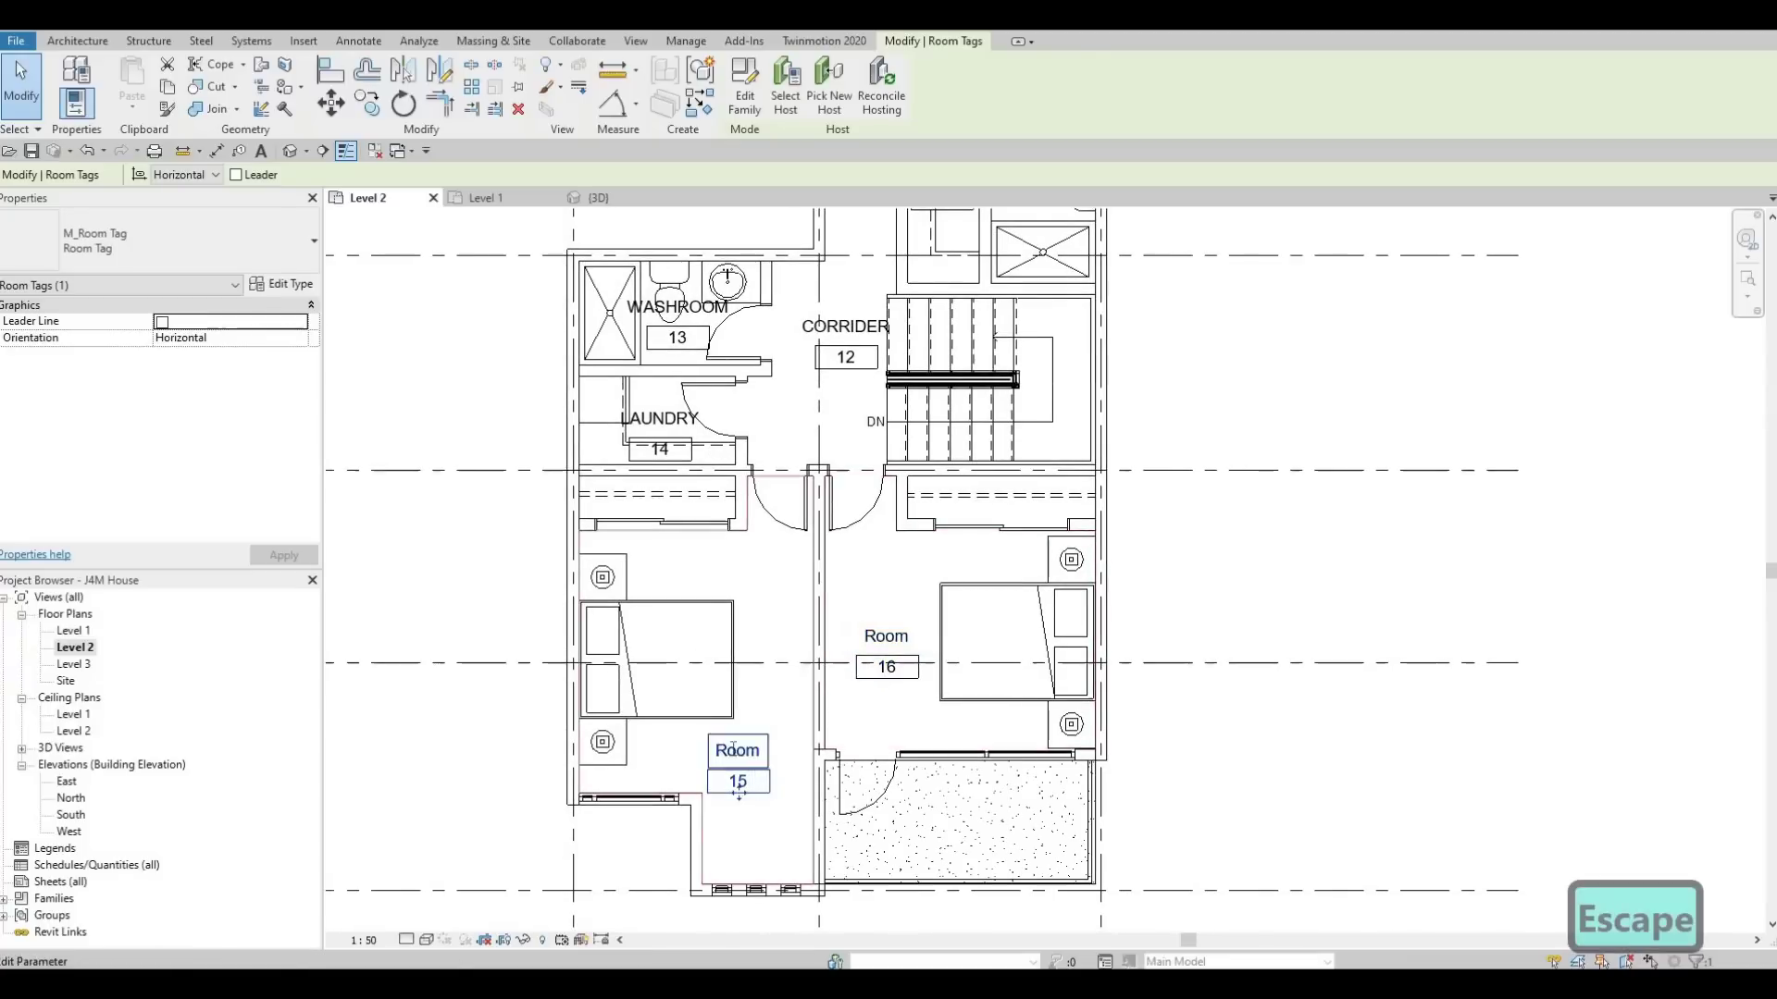
Name the front bedroom below the laundry, room 15, BEDROOM 1 through its room tag.
left_click(734, 747)
type("BED")
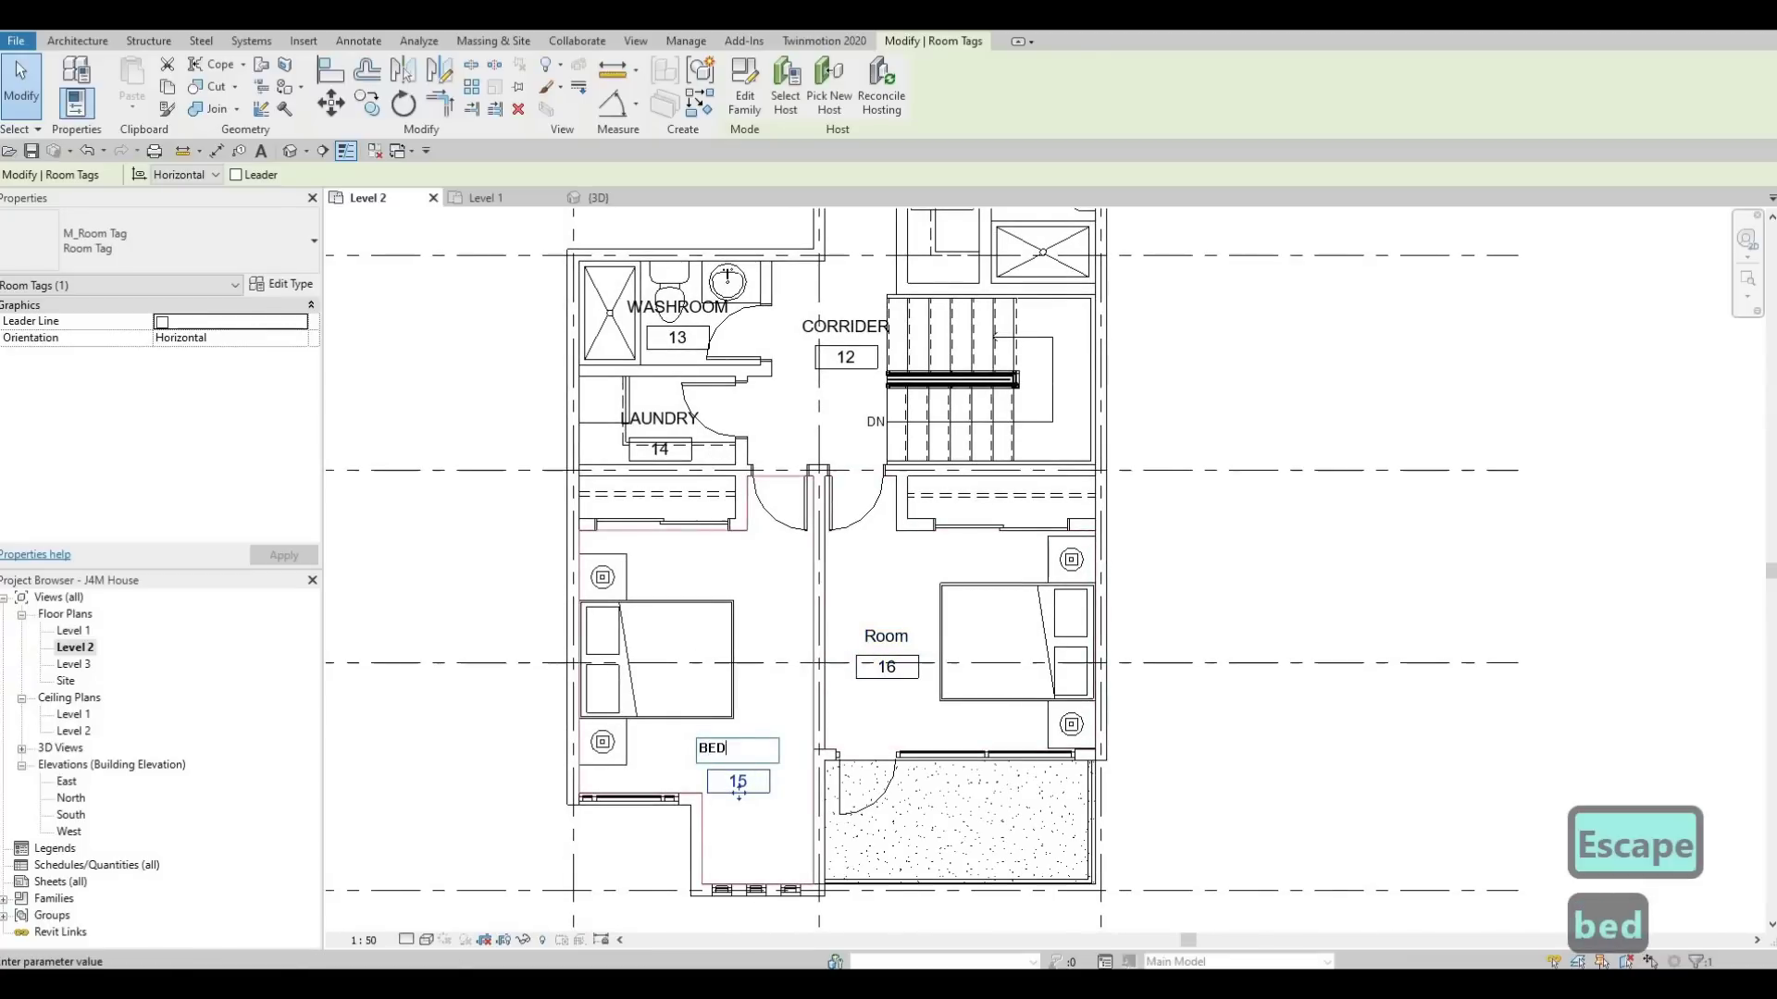
type("ROOM 1")
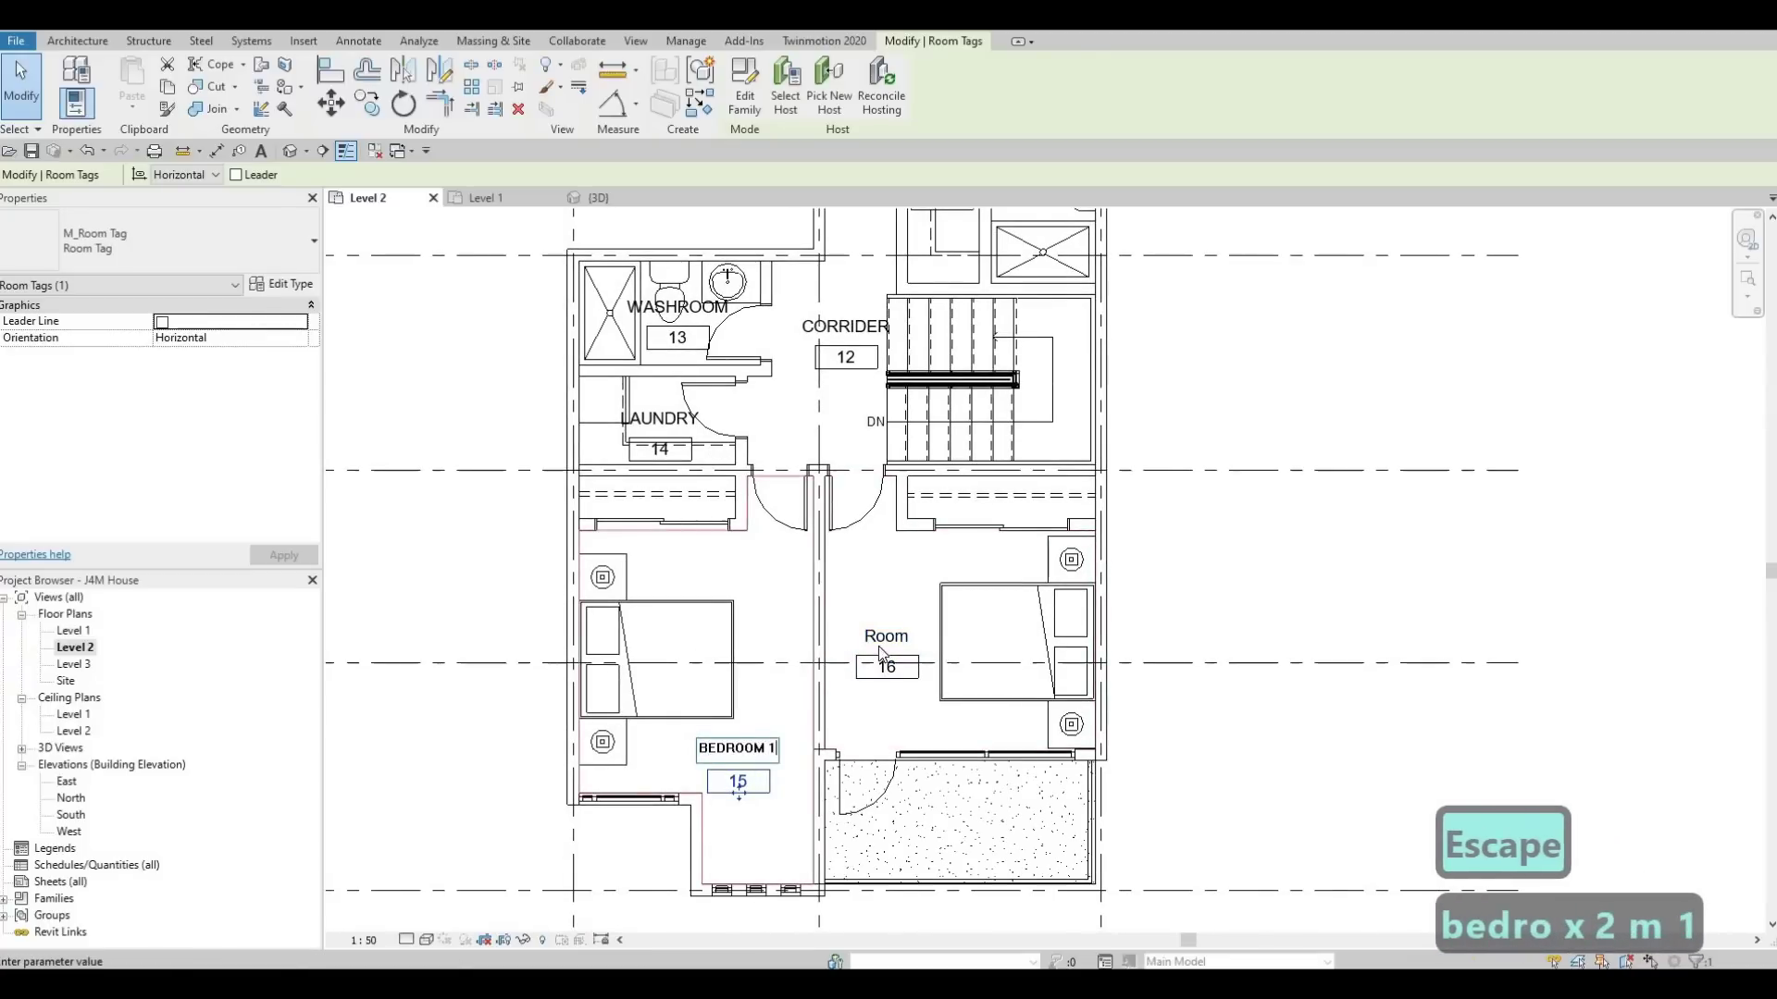
Name the front bedroom with the balcony, room 16, BEDROOM 2 through its room tag.
left_click(887, 668)
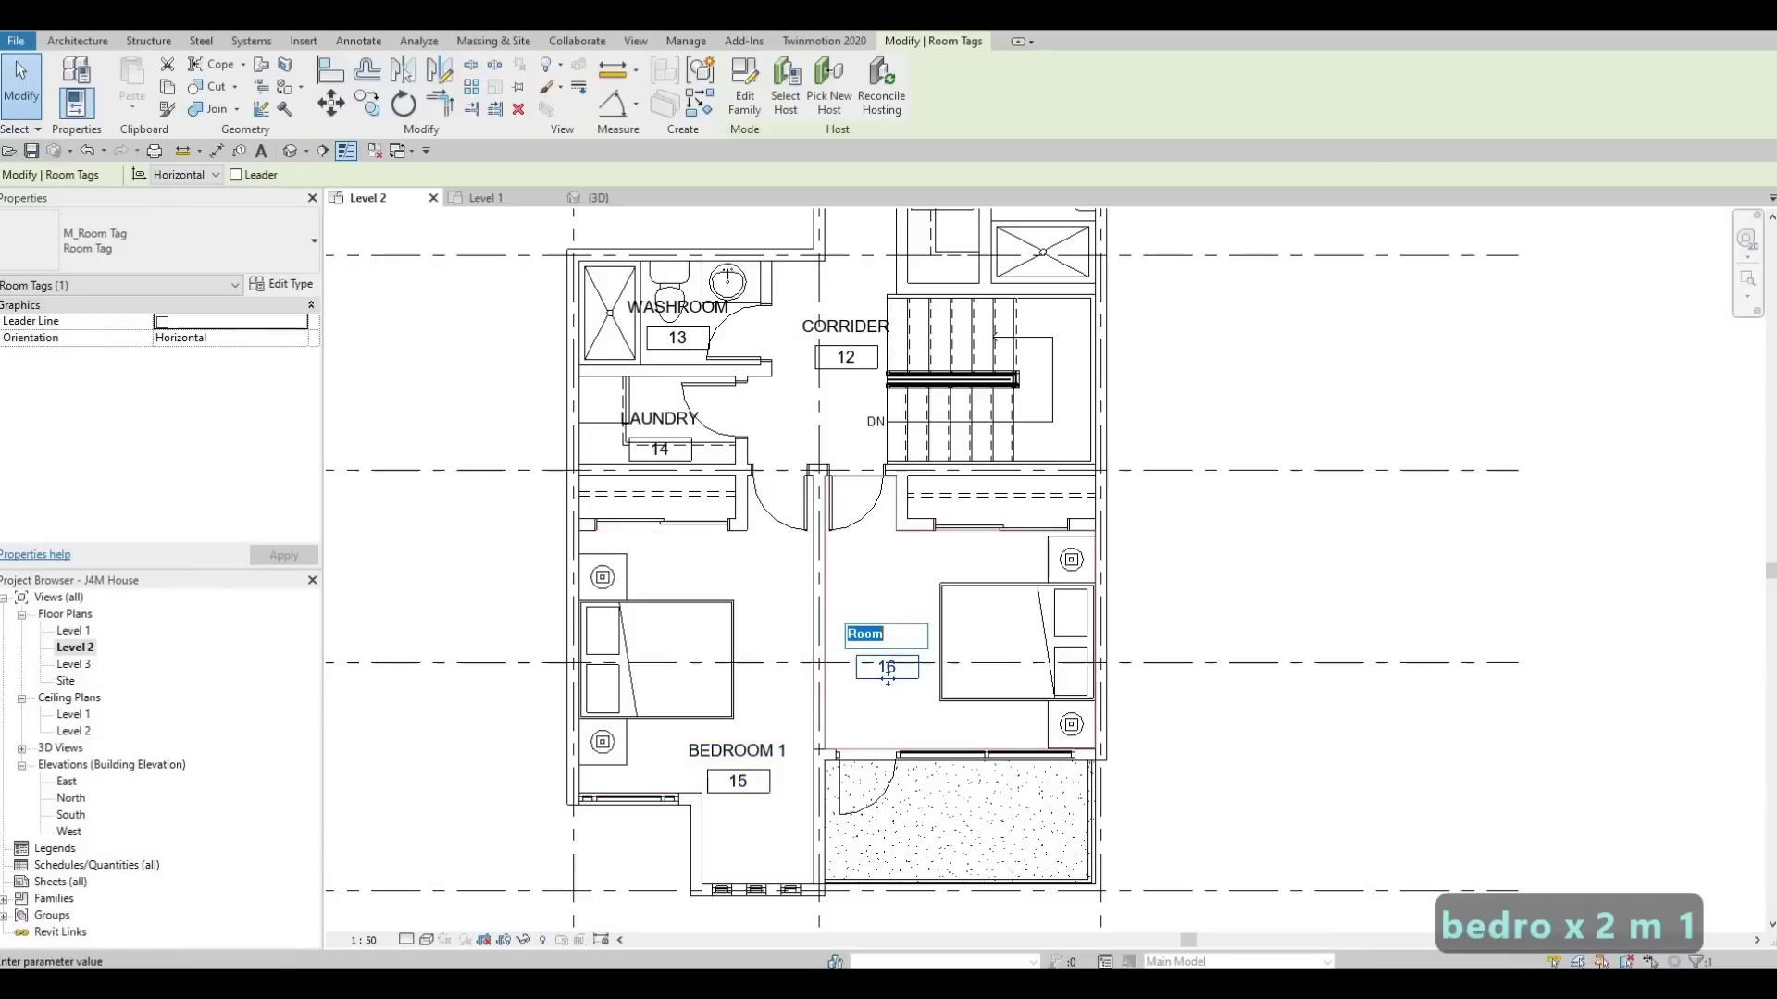
type("BEDROOM ")
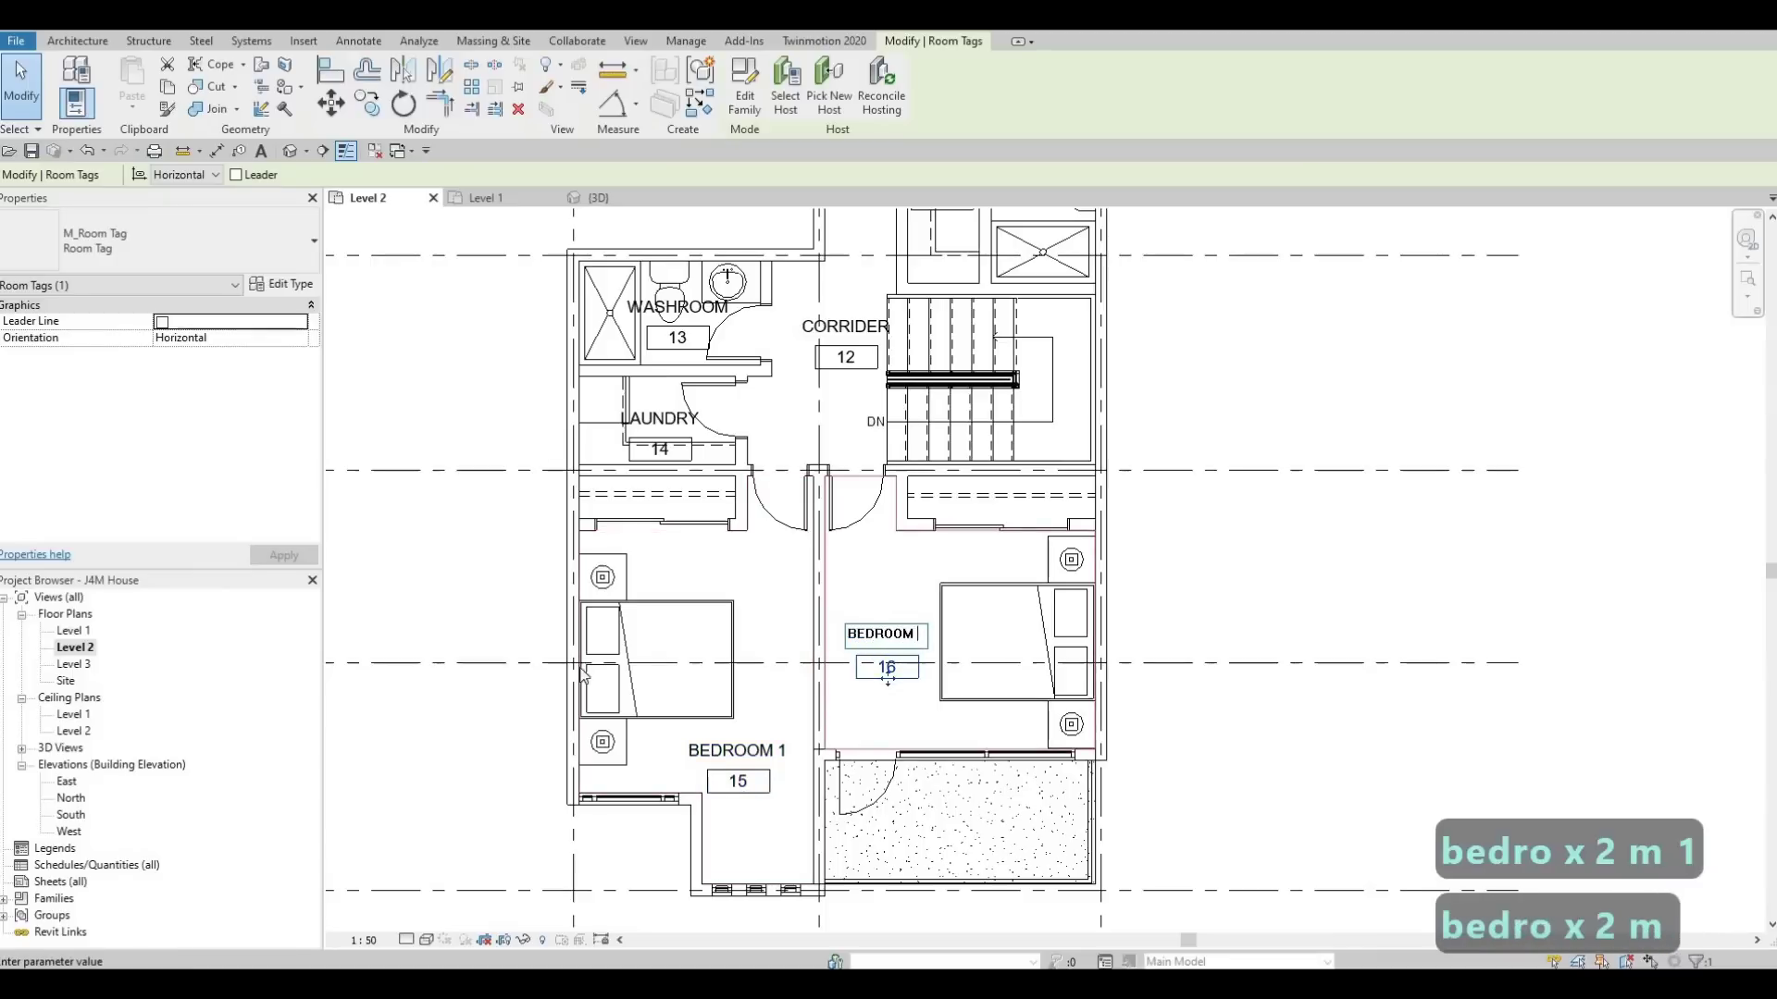
type("2")
left_click(844, 562)
key("Escape")
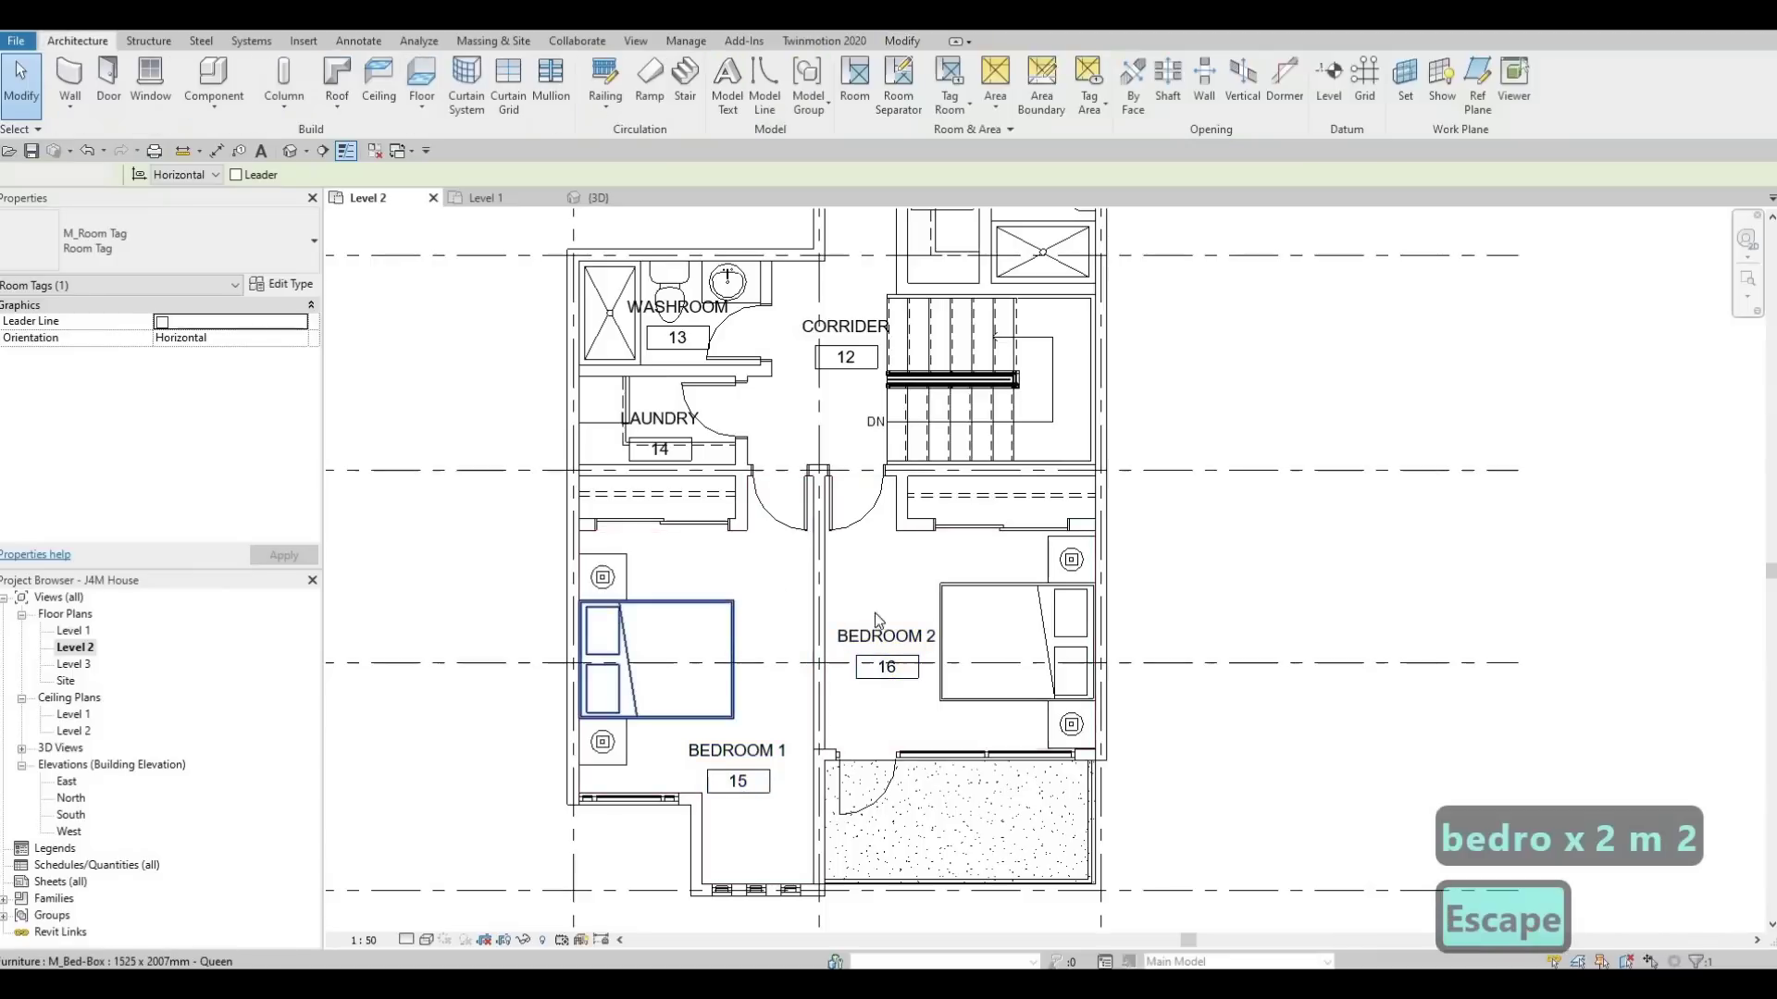
Nudge the CORRIDER room tag leftward, clear of the stair.
scroll(829, 690, "down", 2)
scroll(829, 691, "down", 2)
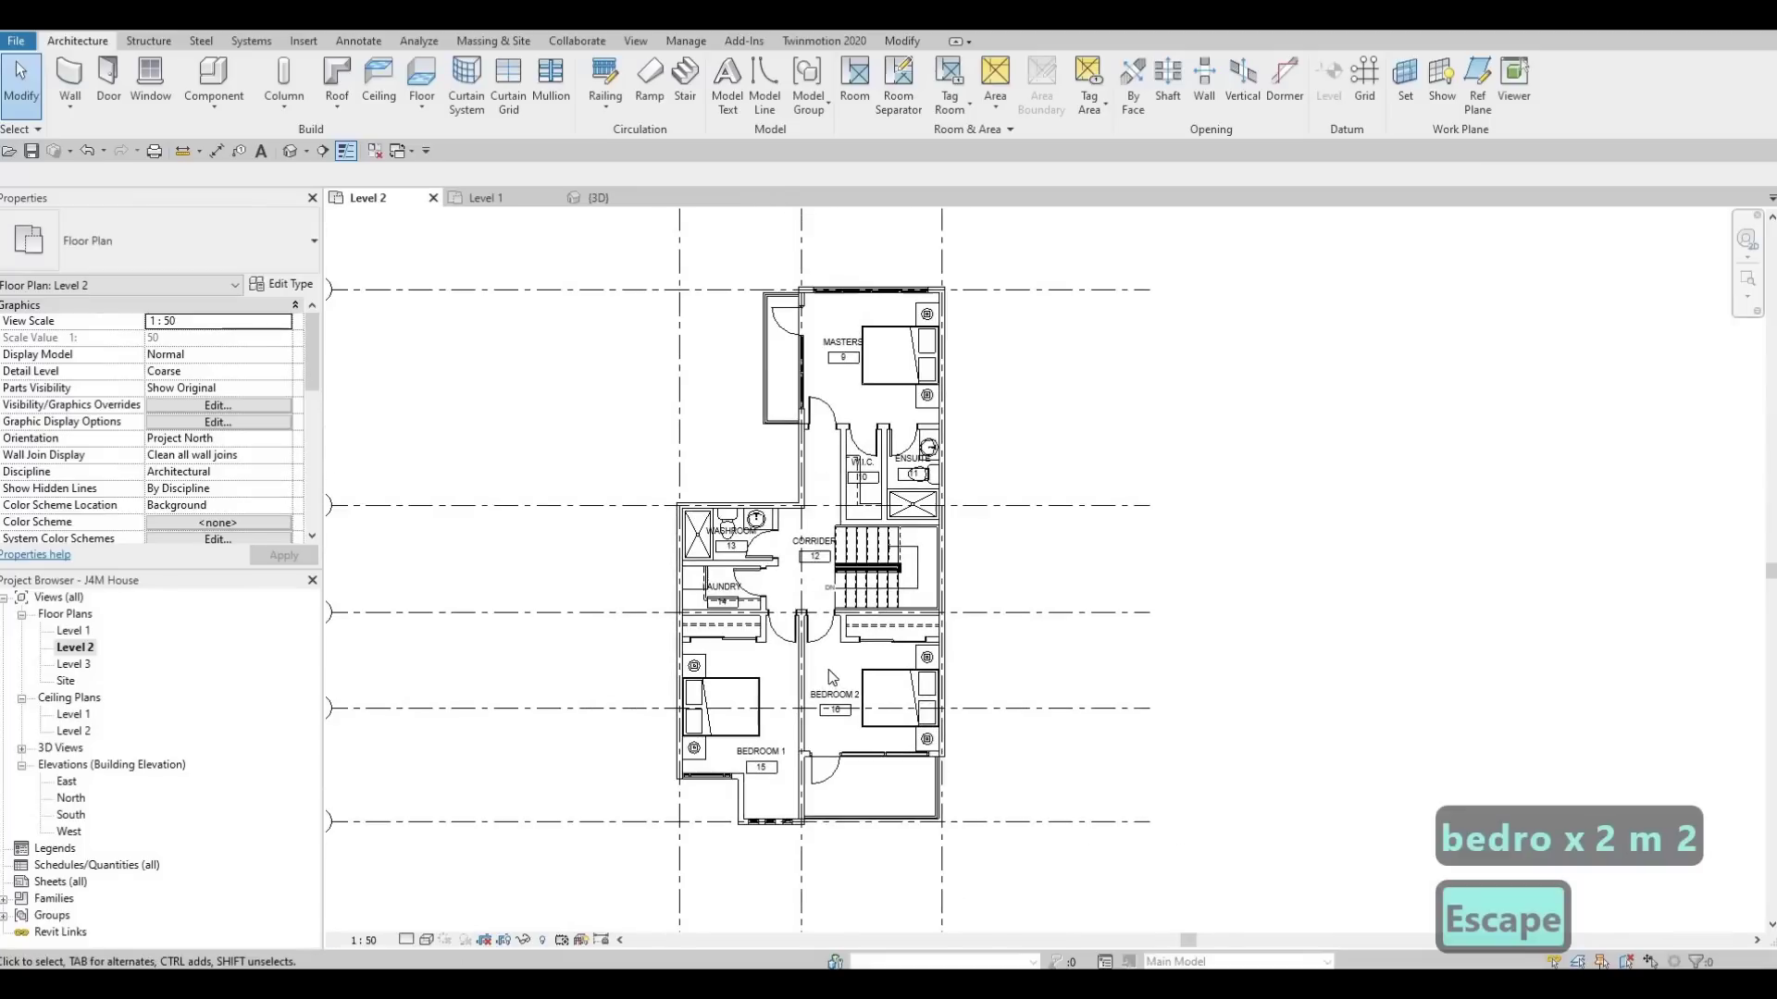
scroll(805, 551, "up", 2)
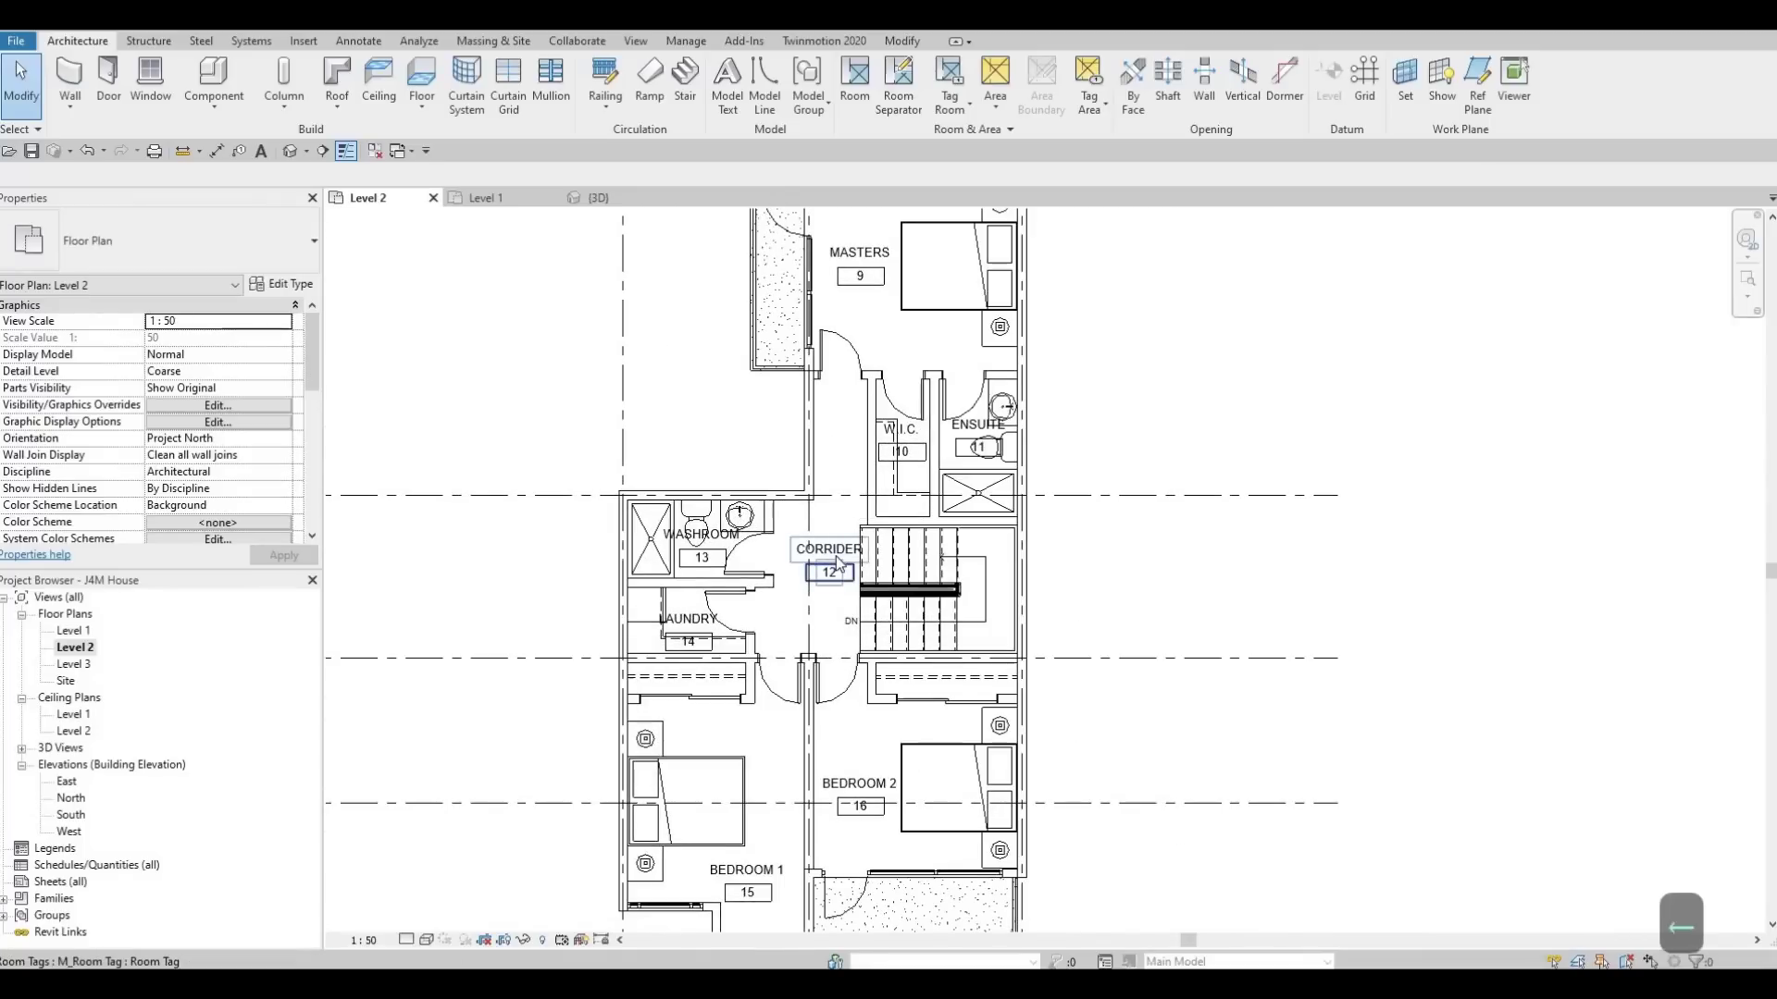
key("Left")
key("Left")
left_click(844, 567)
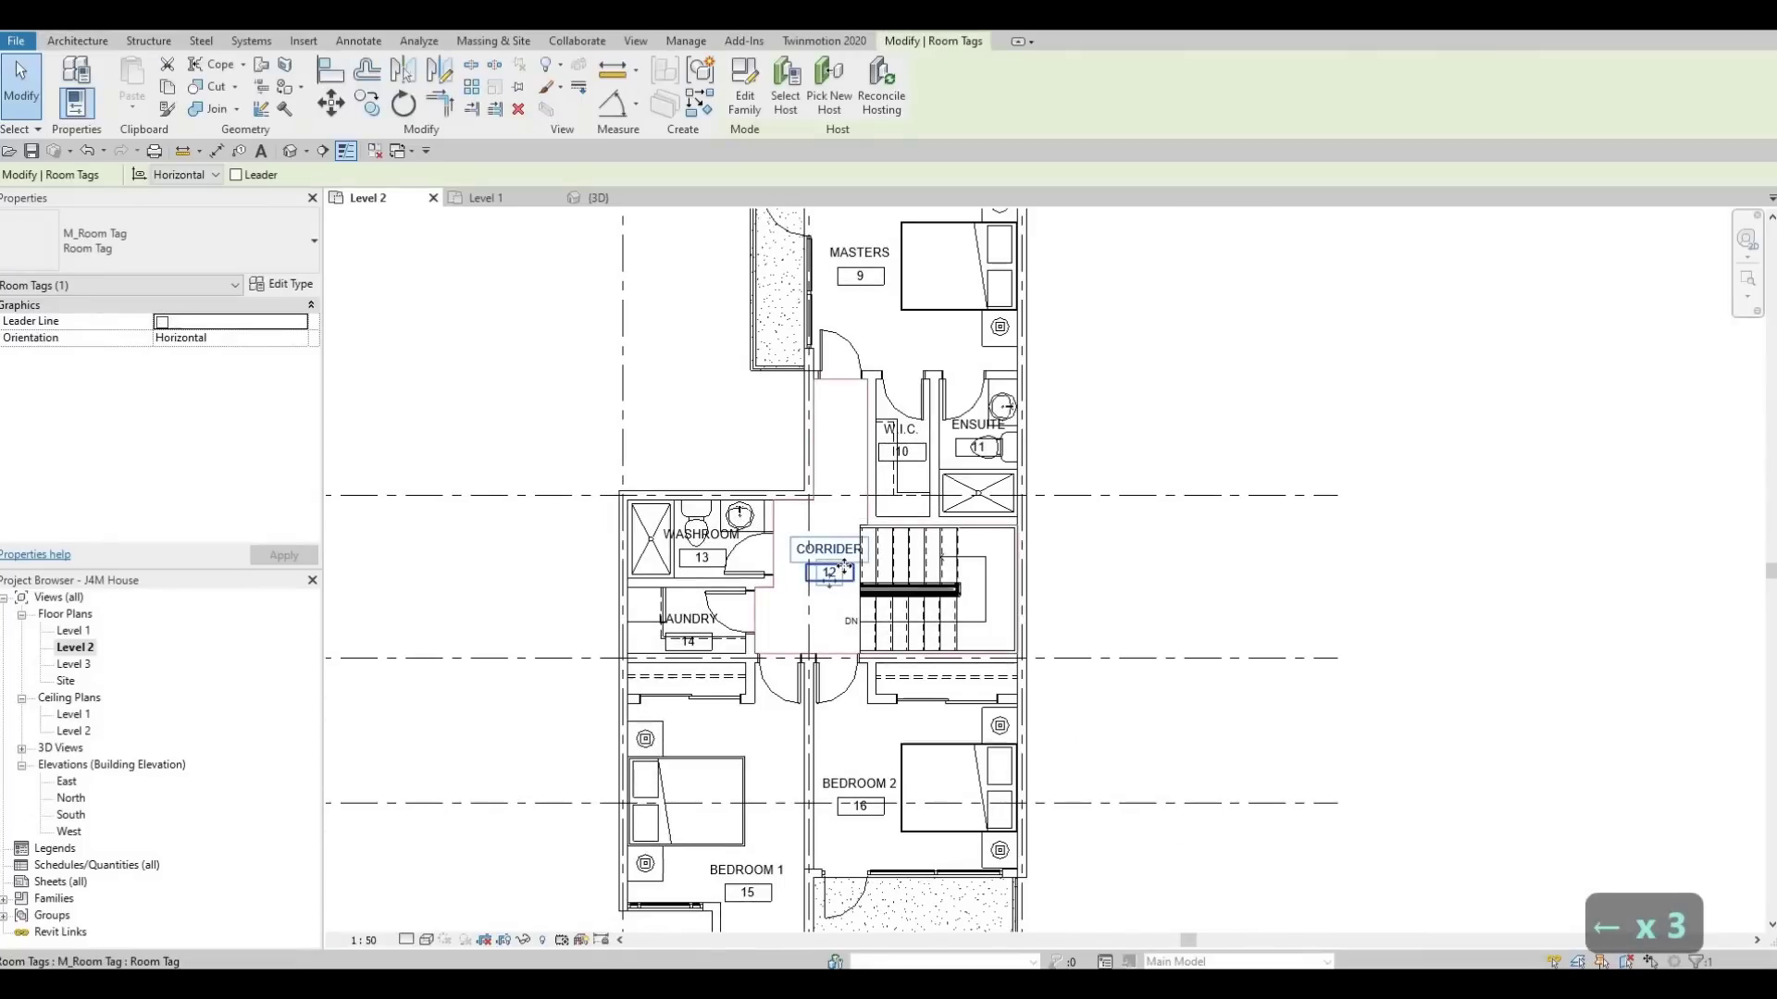
key("Left")
key("Left")
key("Left")
key("Left")
key("Escape")
key("Escape")
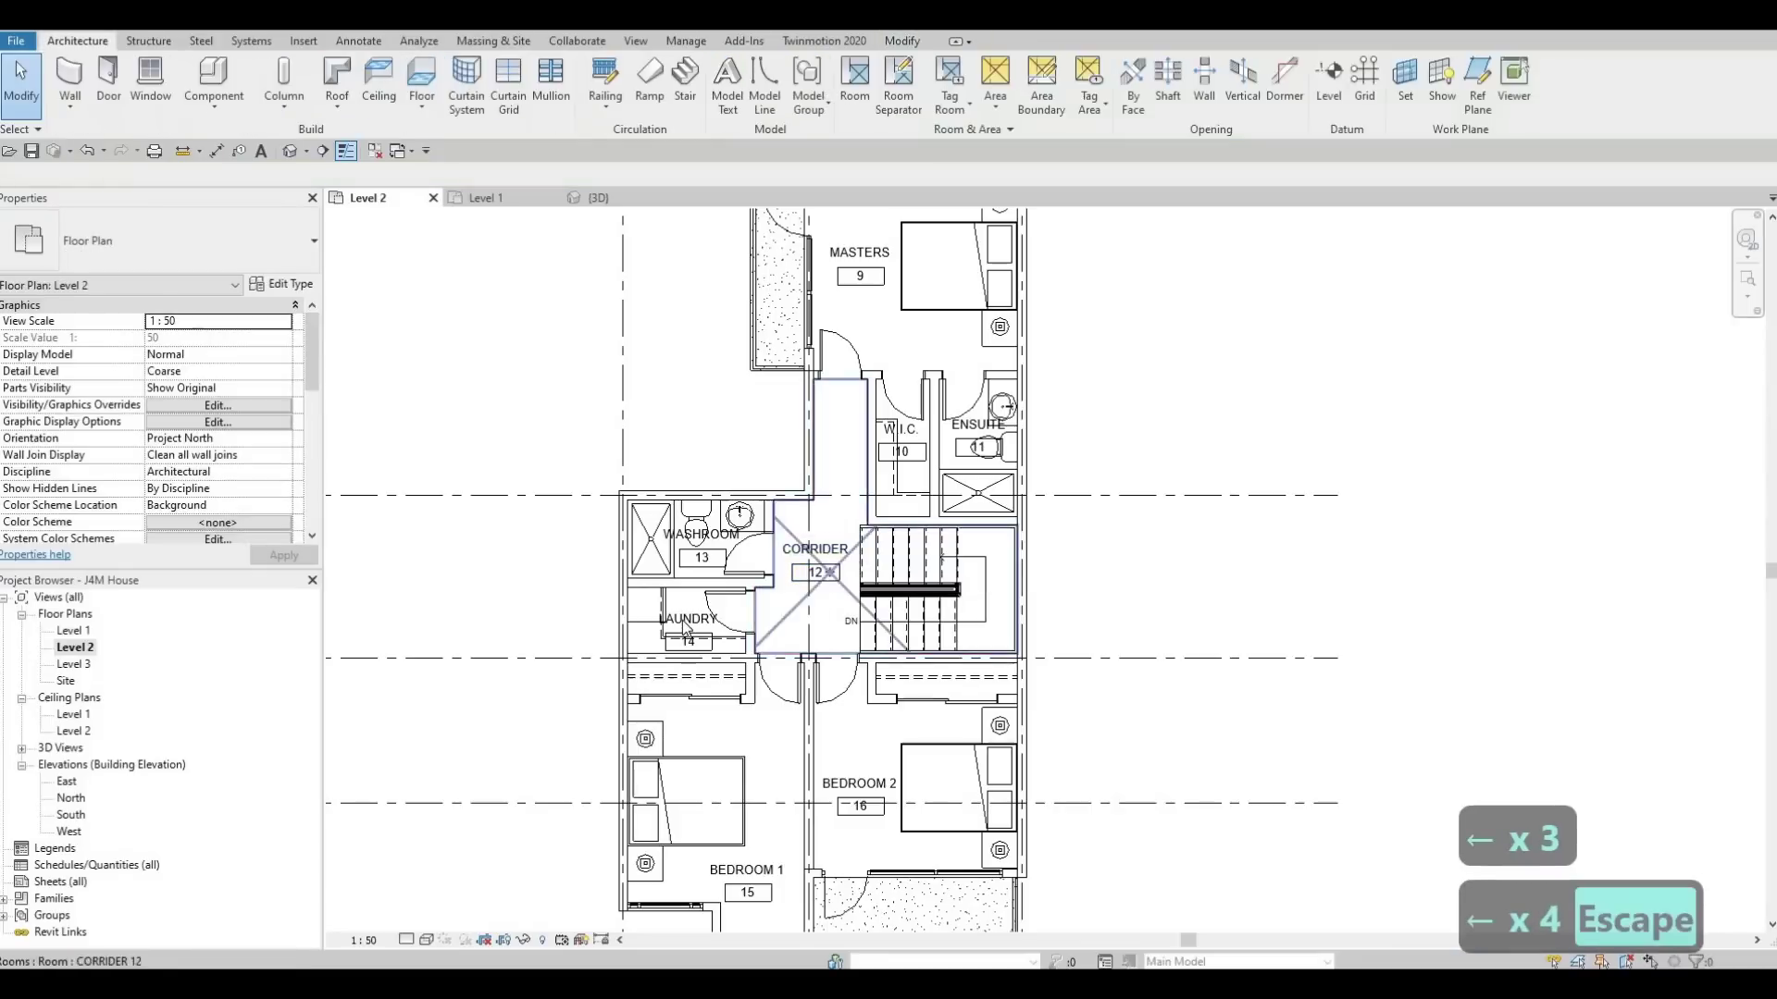
Nudge the LAUNDRY room tag slightly up and to the right within its room.
left_click(686, 625)
key("Up")
key("Up")
key("Right")
key("Right")
key("Right")
key("Right")
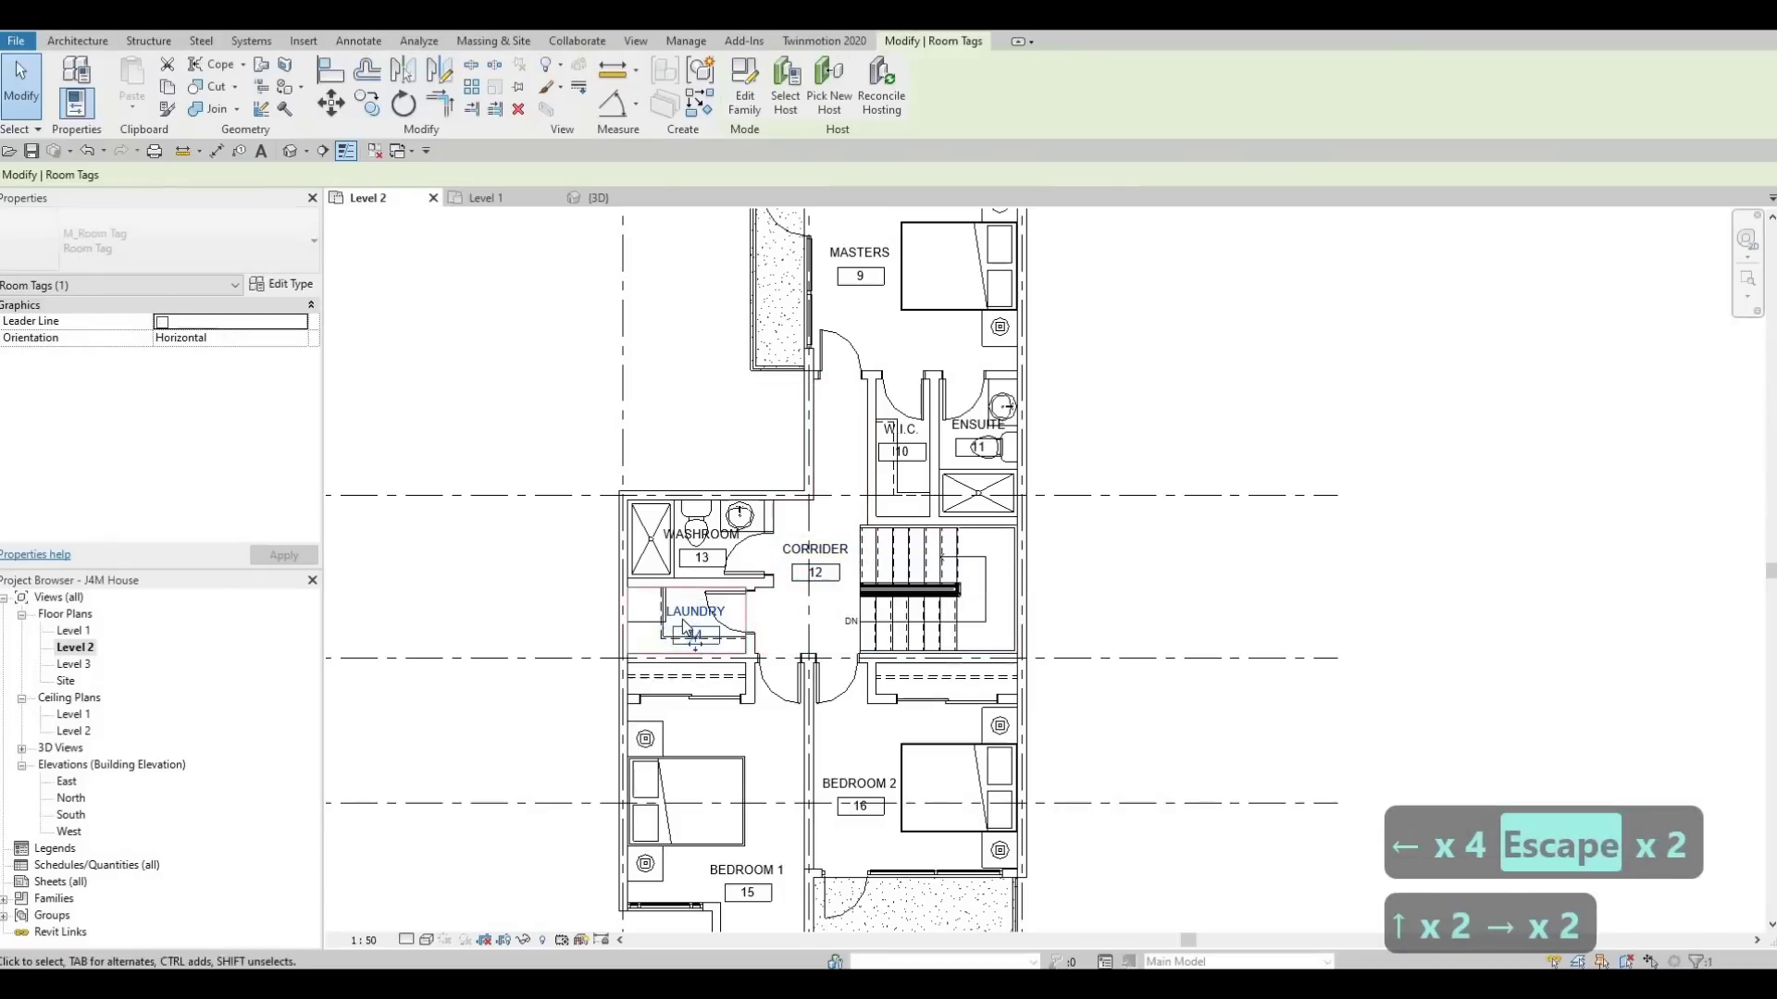
key("Up")
key("Up")
key("Escape")
key("Escape")
scroll(833, 520, "down", 1)
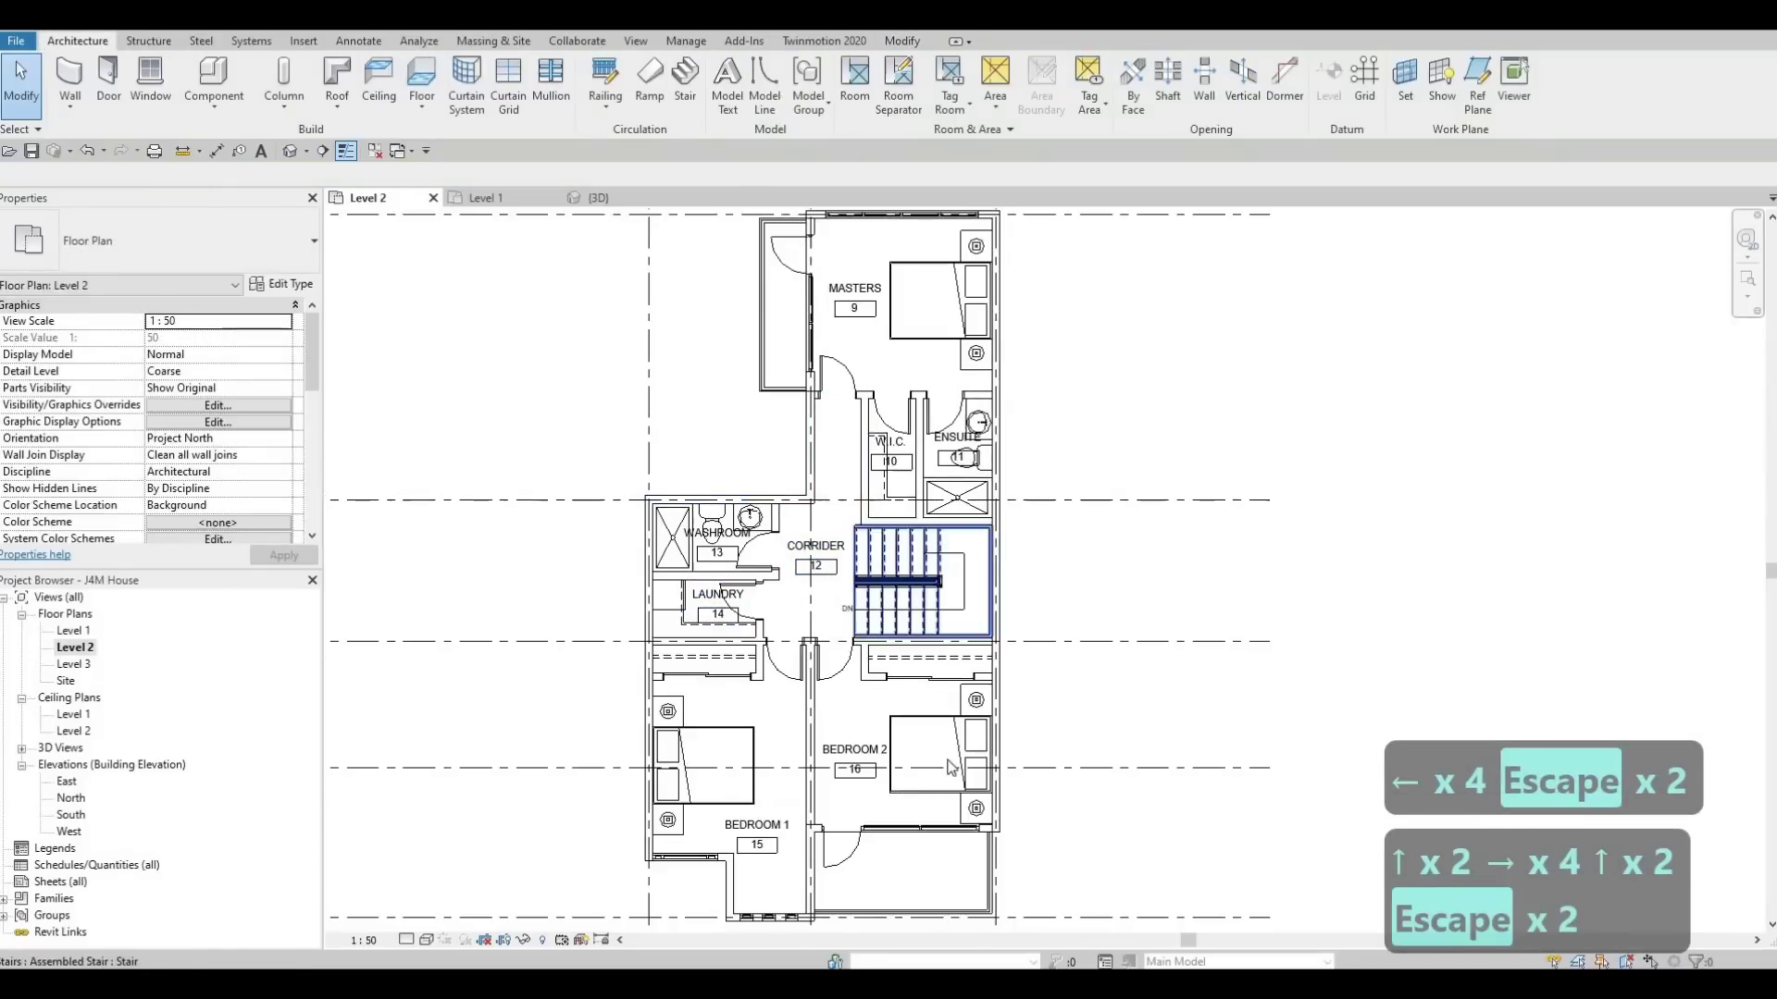
middle_click_drag(906, 865, 923, 703)
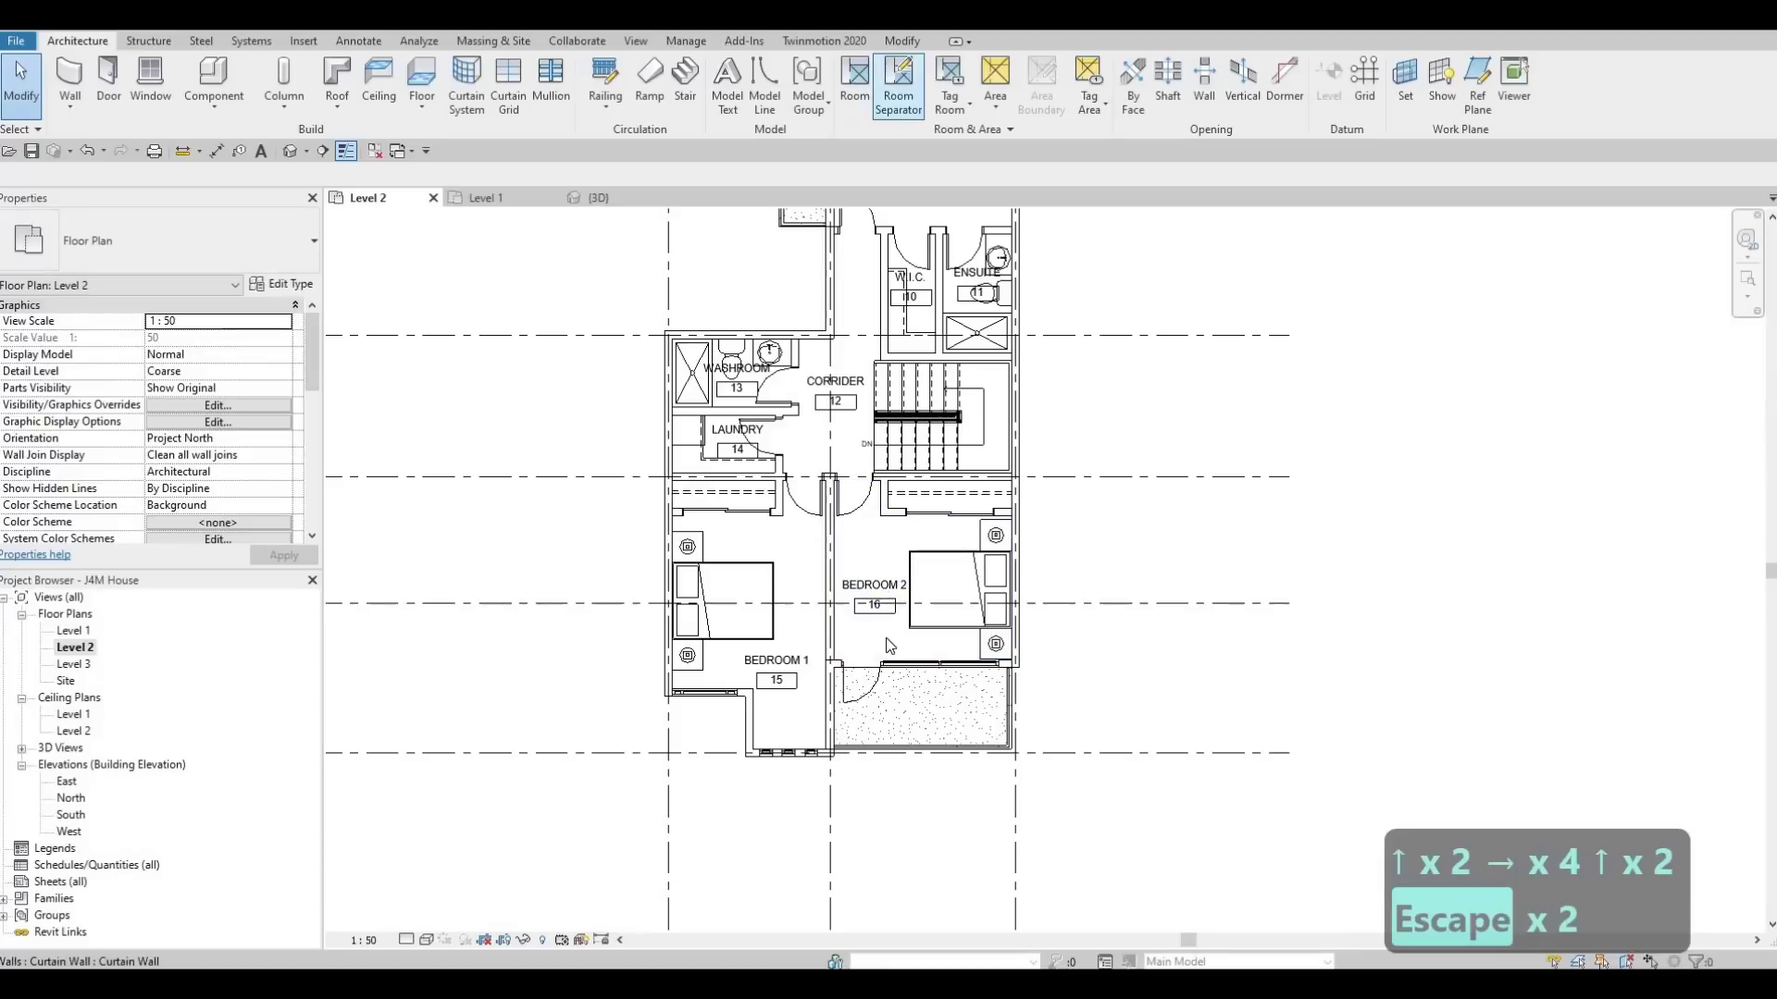
left_click(855, 81)
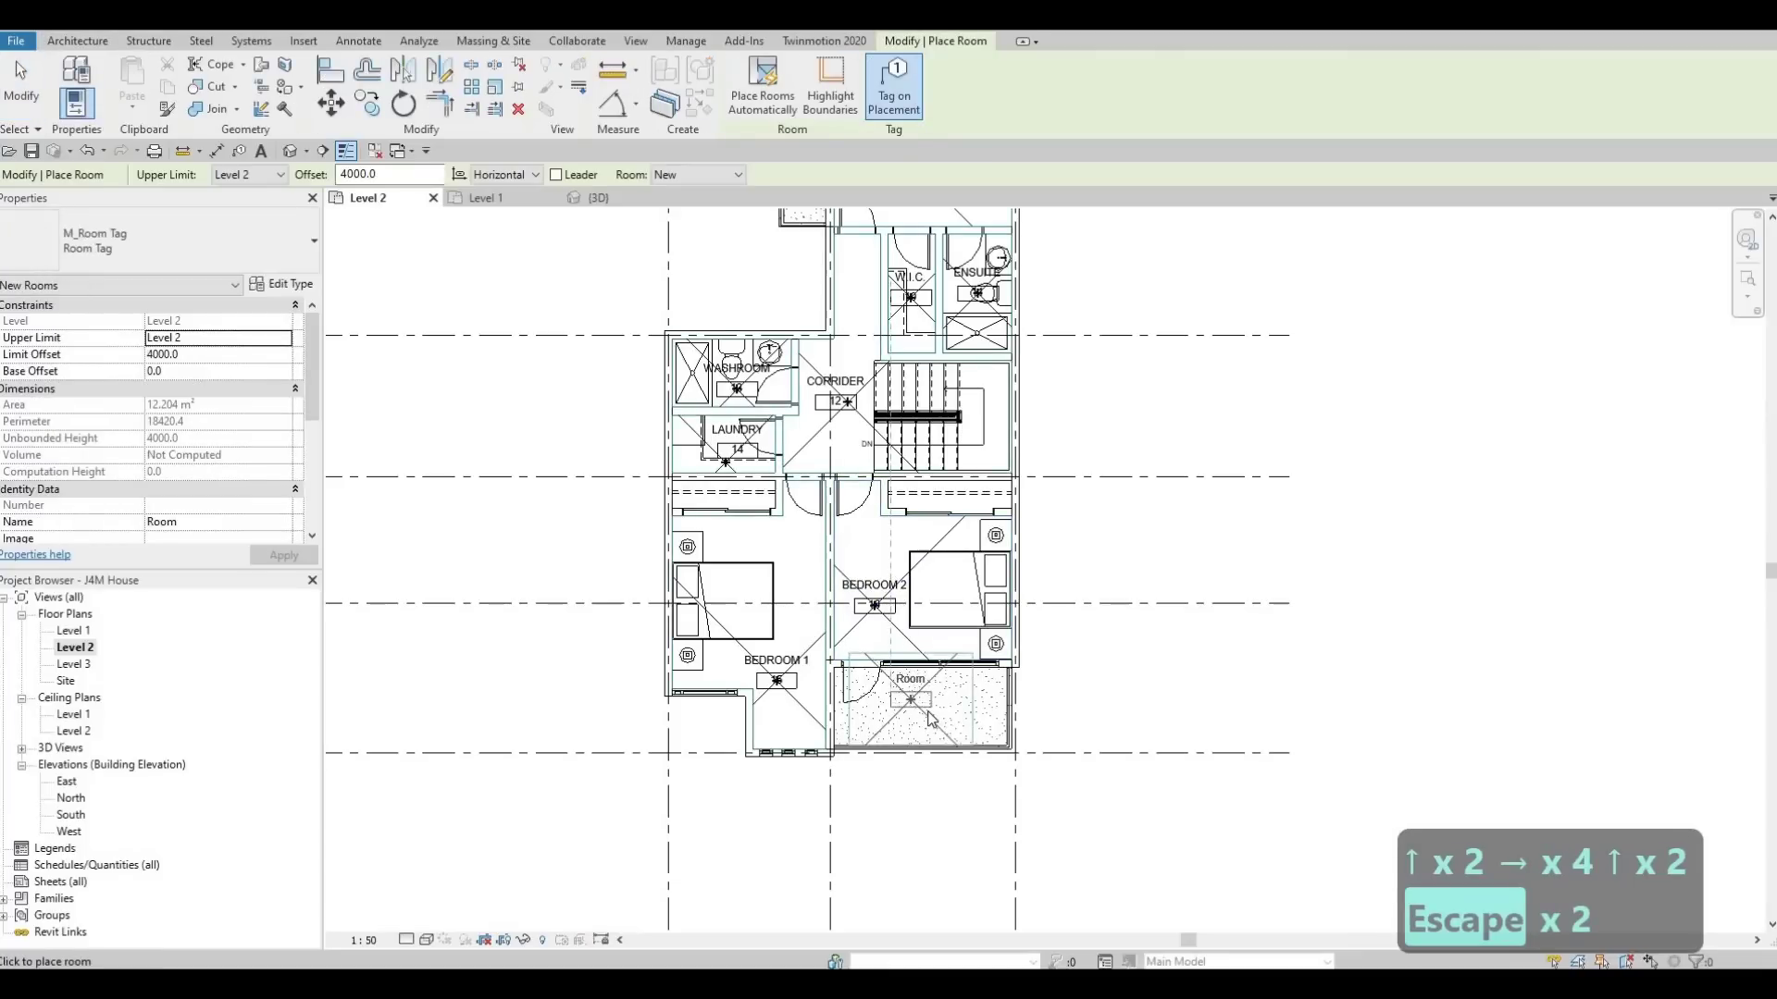
scroll(928, 711, "up", 4)
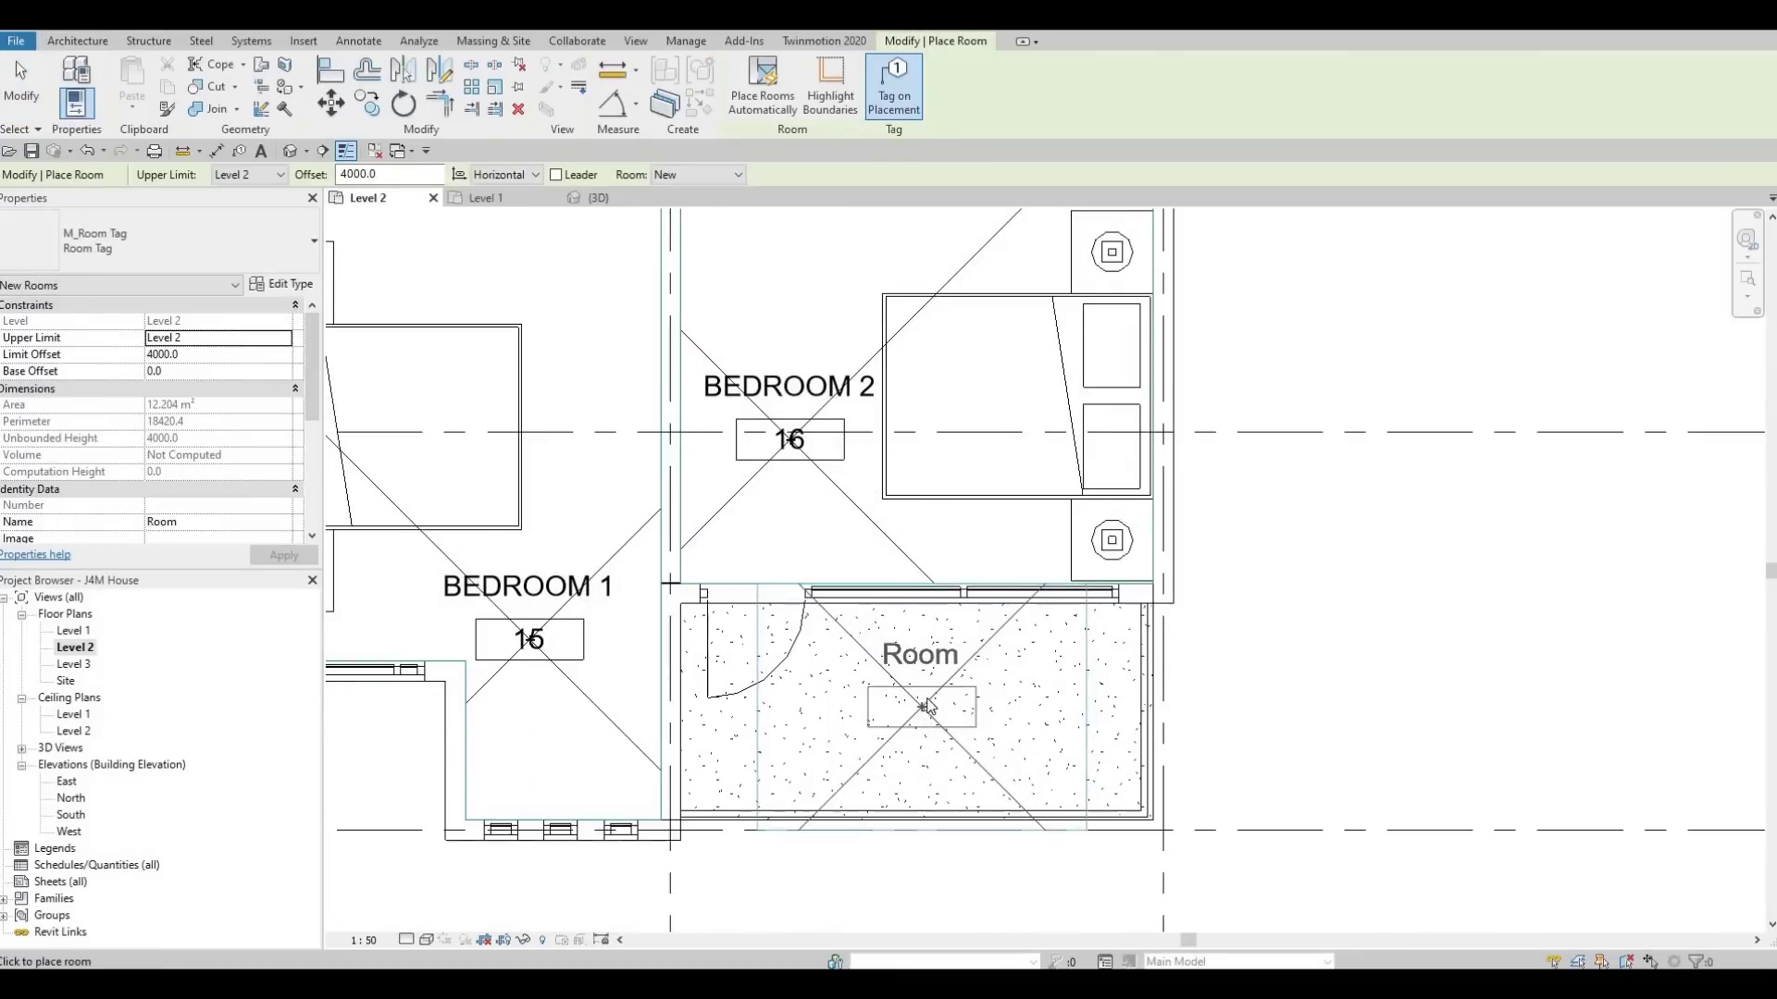
scroll(927, 710, "down", 4)
key("Escape")
key("Escape")
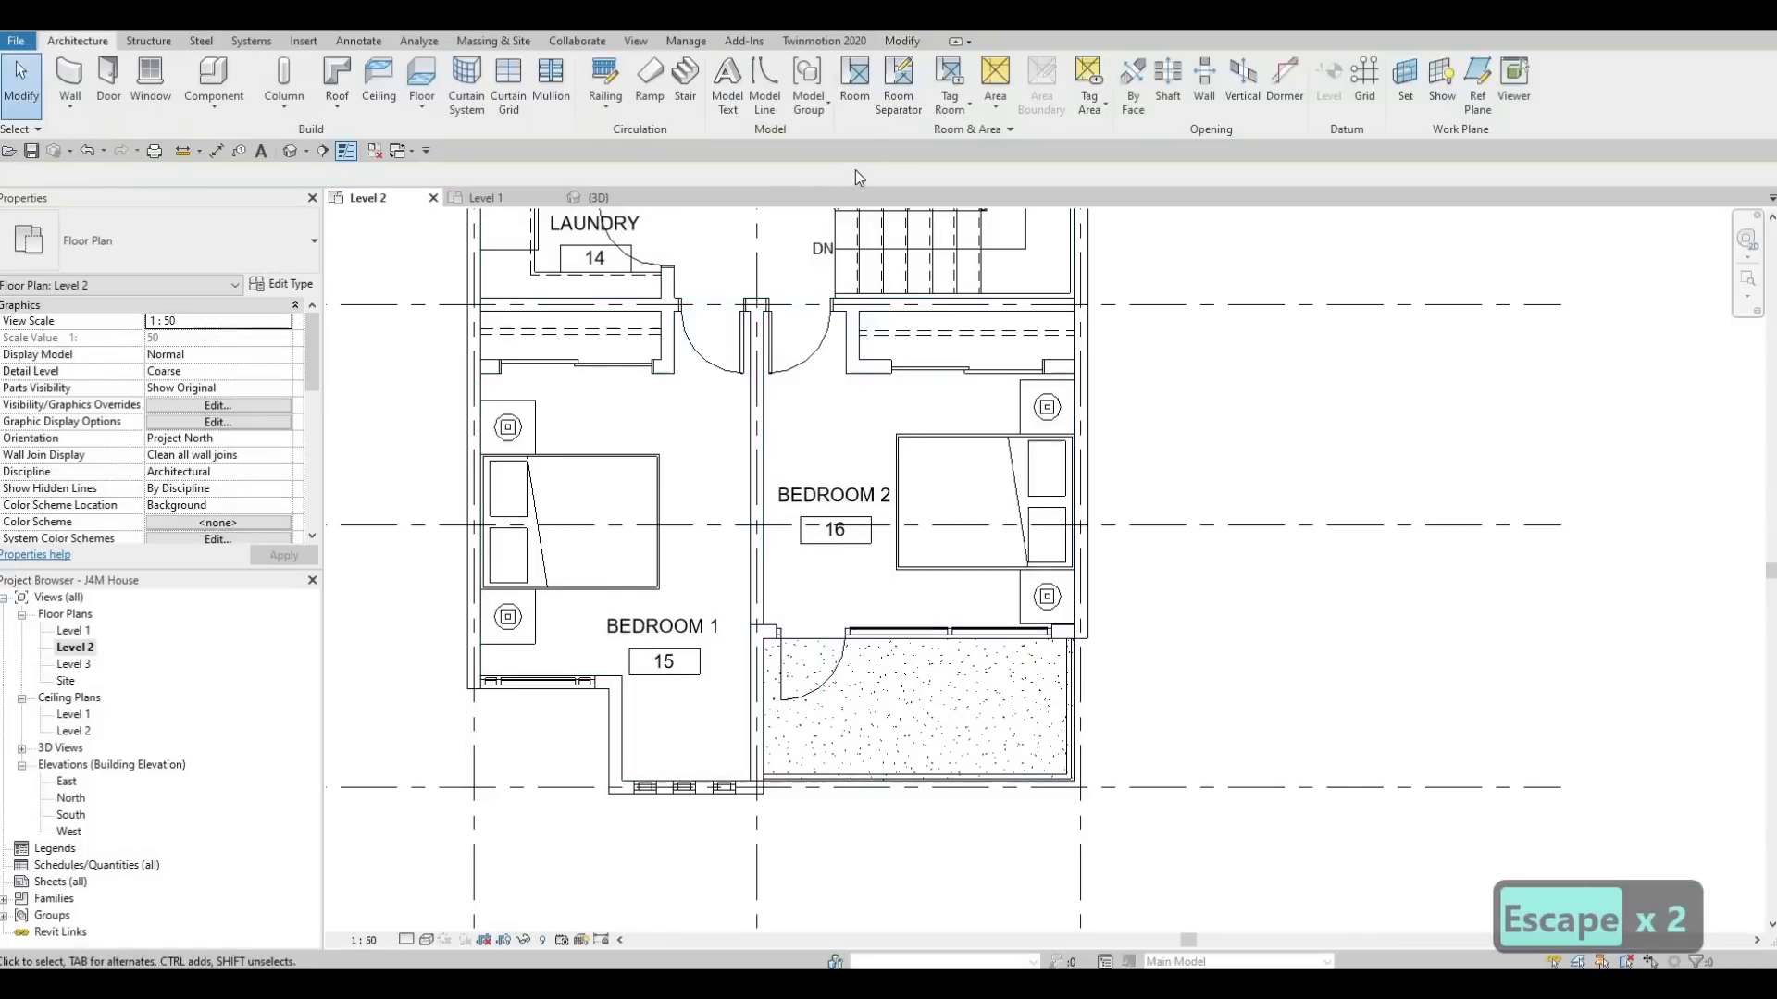
Draw a rectangular room separation around the front balcony outside BEDROOM 2, from the wall intersection to the railing's outer corner.
left_click(898, 83)
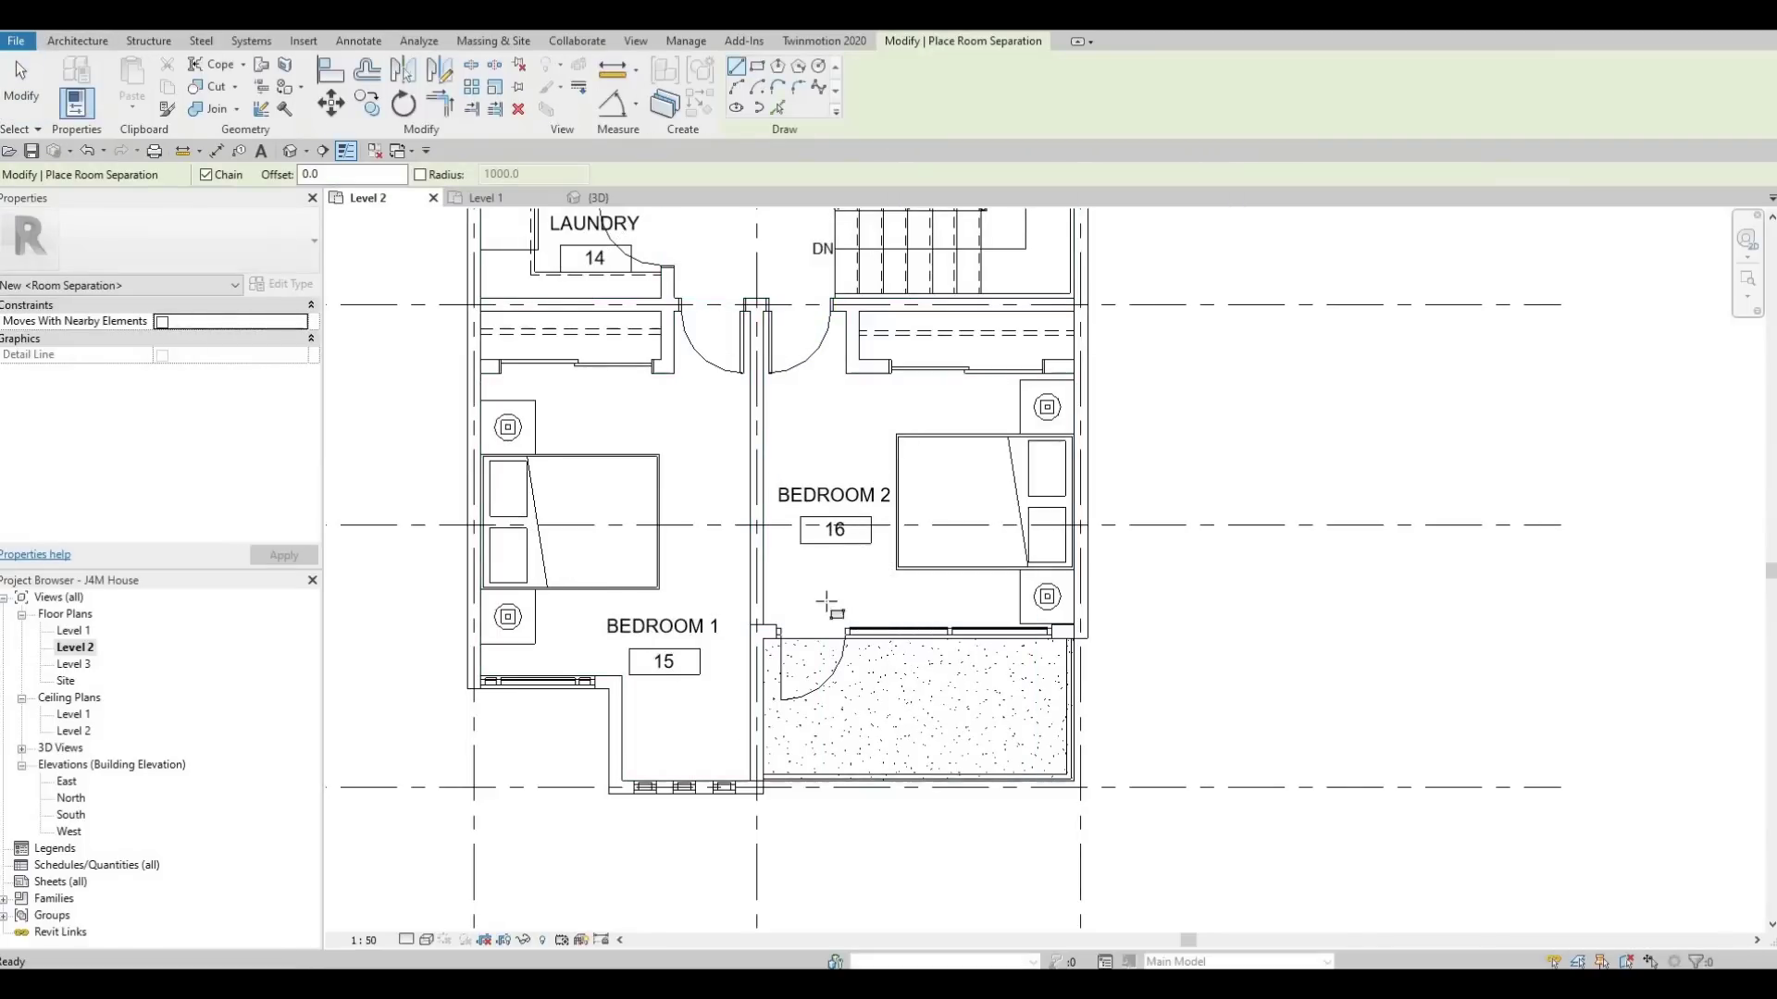
left_click(757, 632)
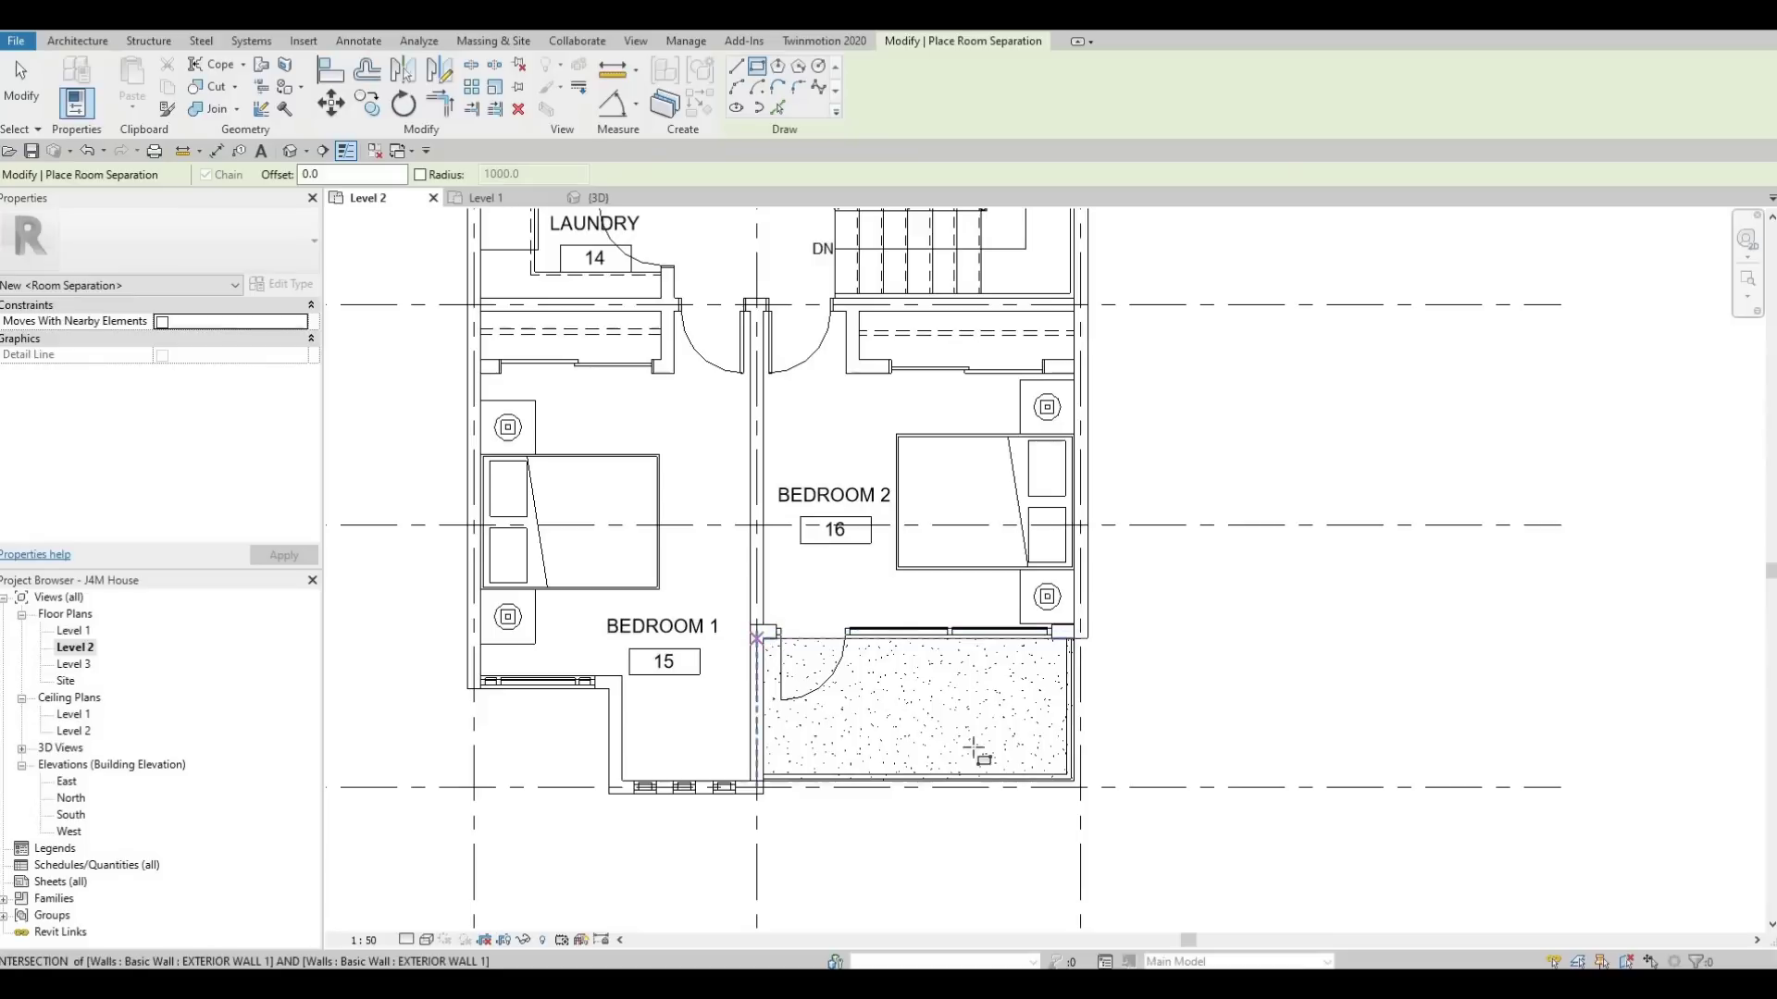
left_click(1074, 780)
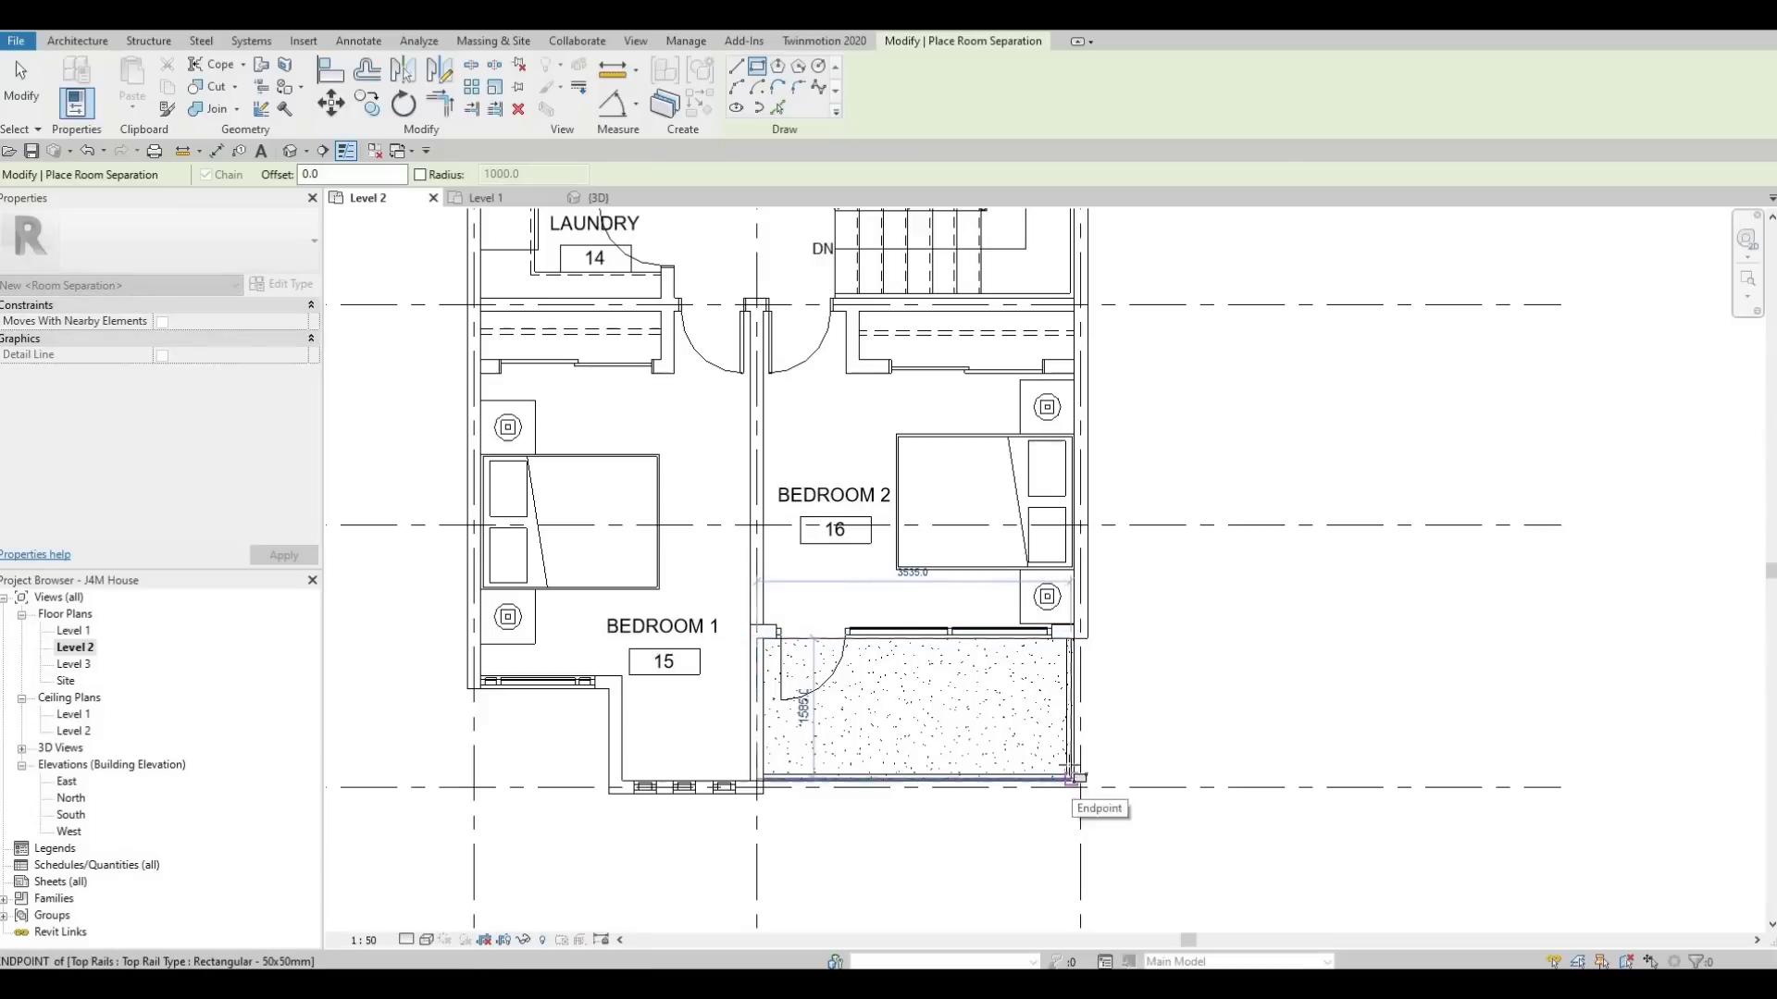
key("Escape")
Draw a rectangular room separation around the side balcony of the MASTERS bedroom, along its railing and the exterior wall.
scroll(813, 579, "down", 2)
scroll(796, 448, "up", 10)
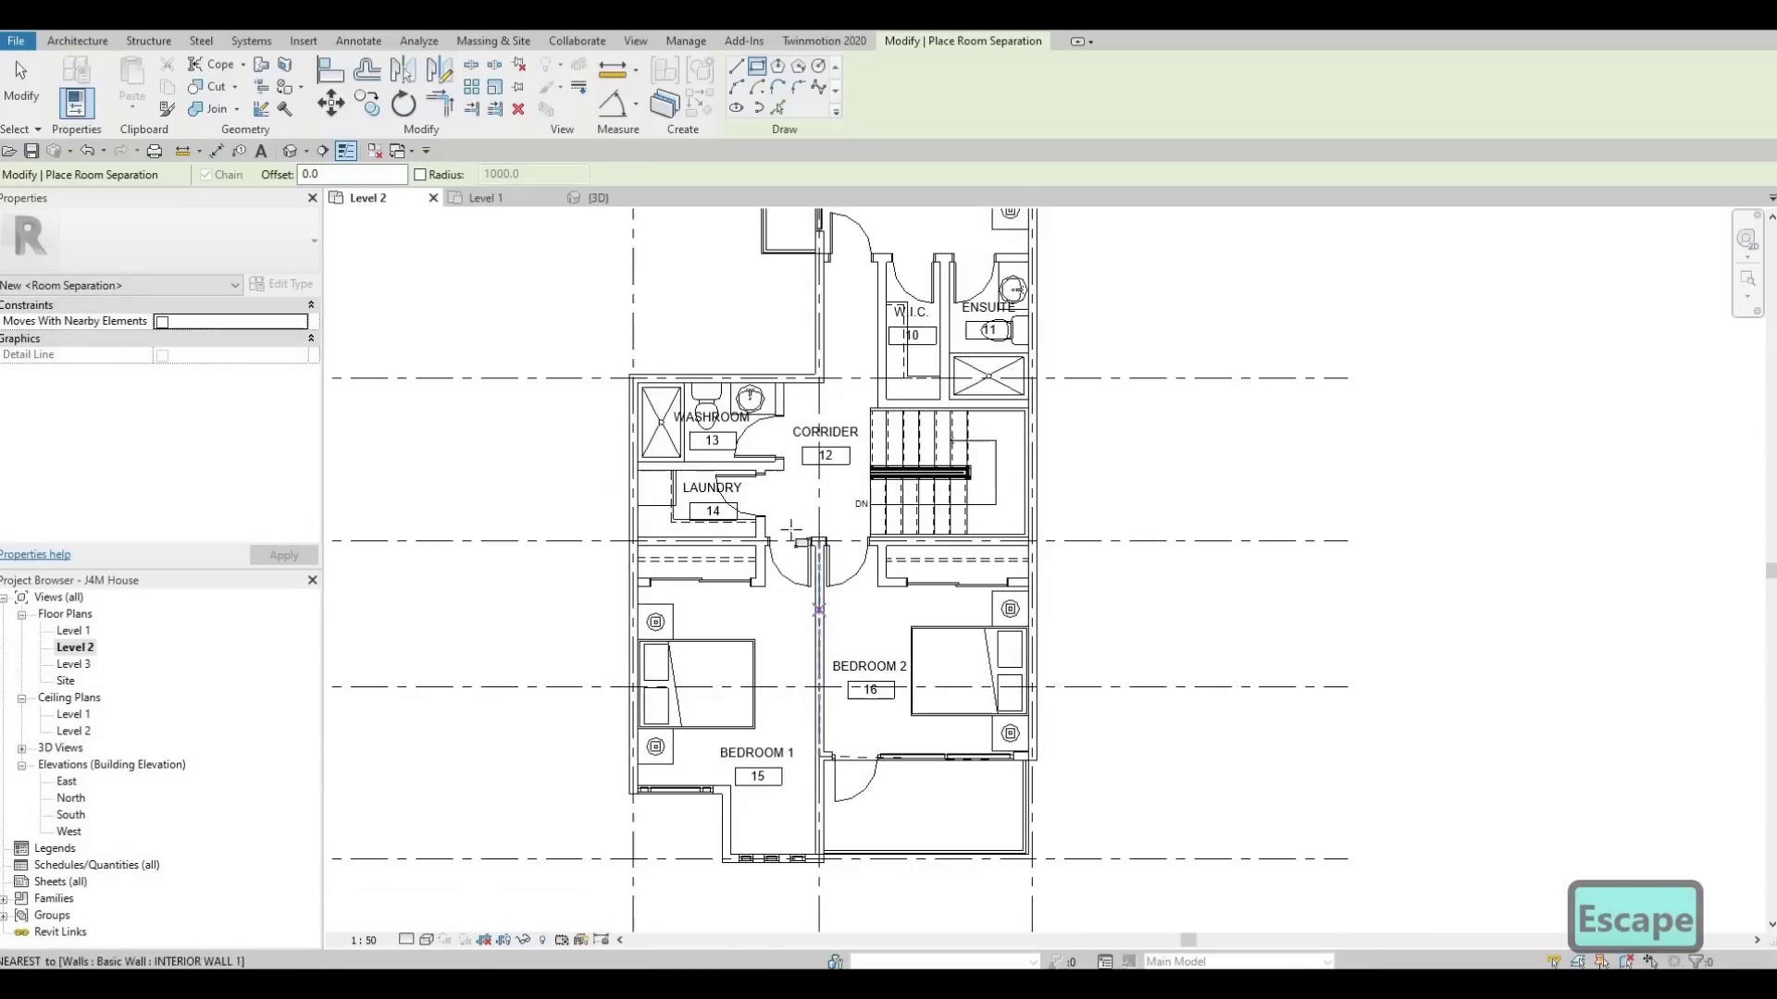
left_click(800, 478)
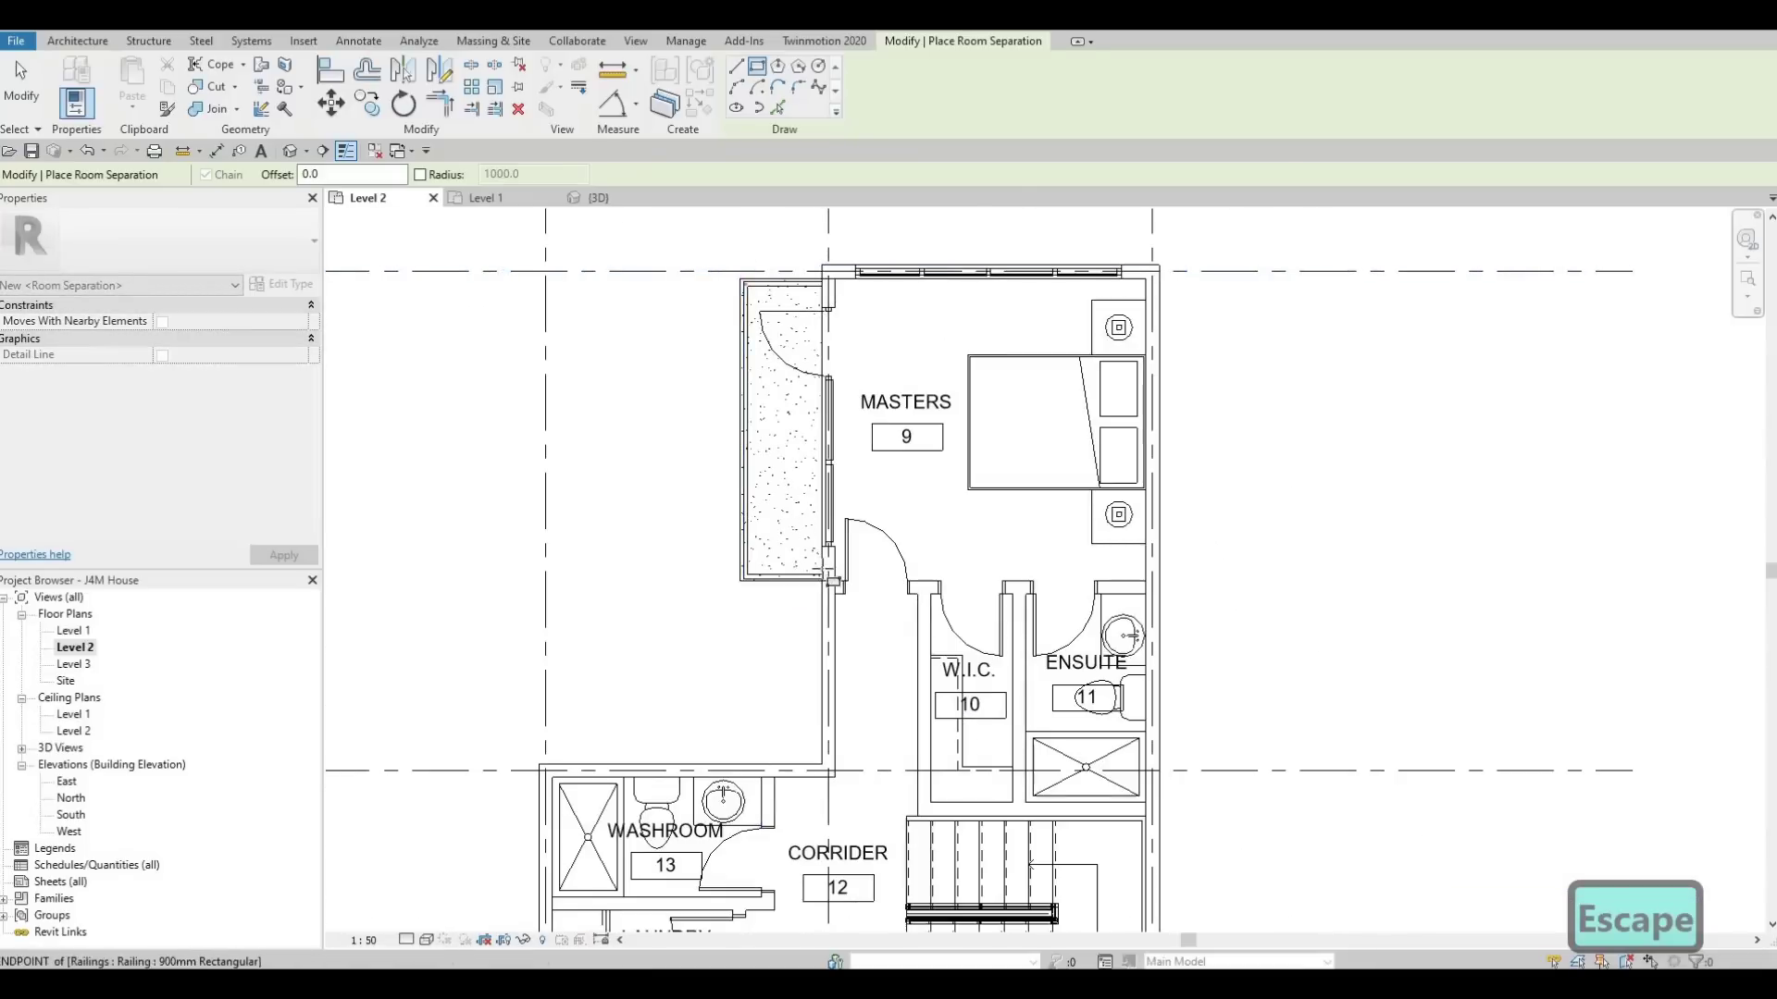
left_click(820, 577)
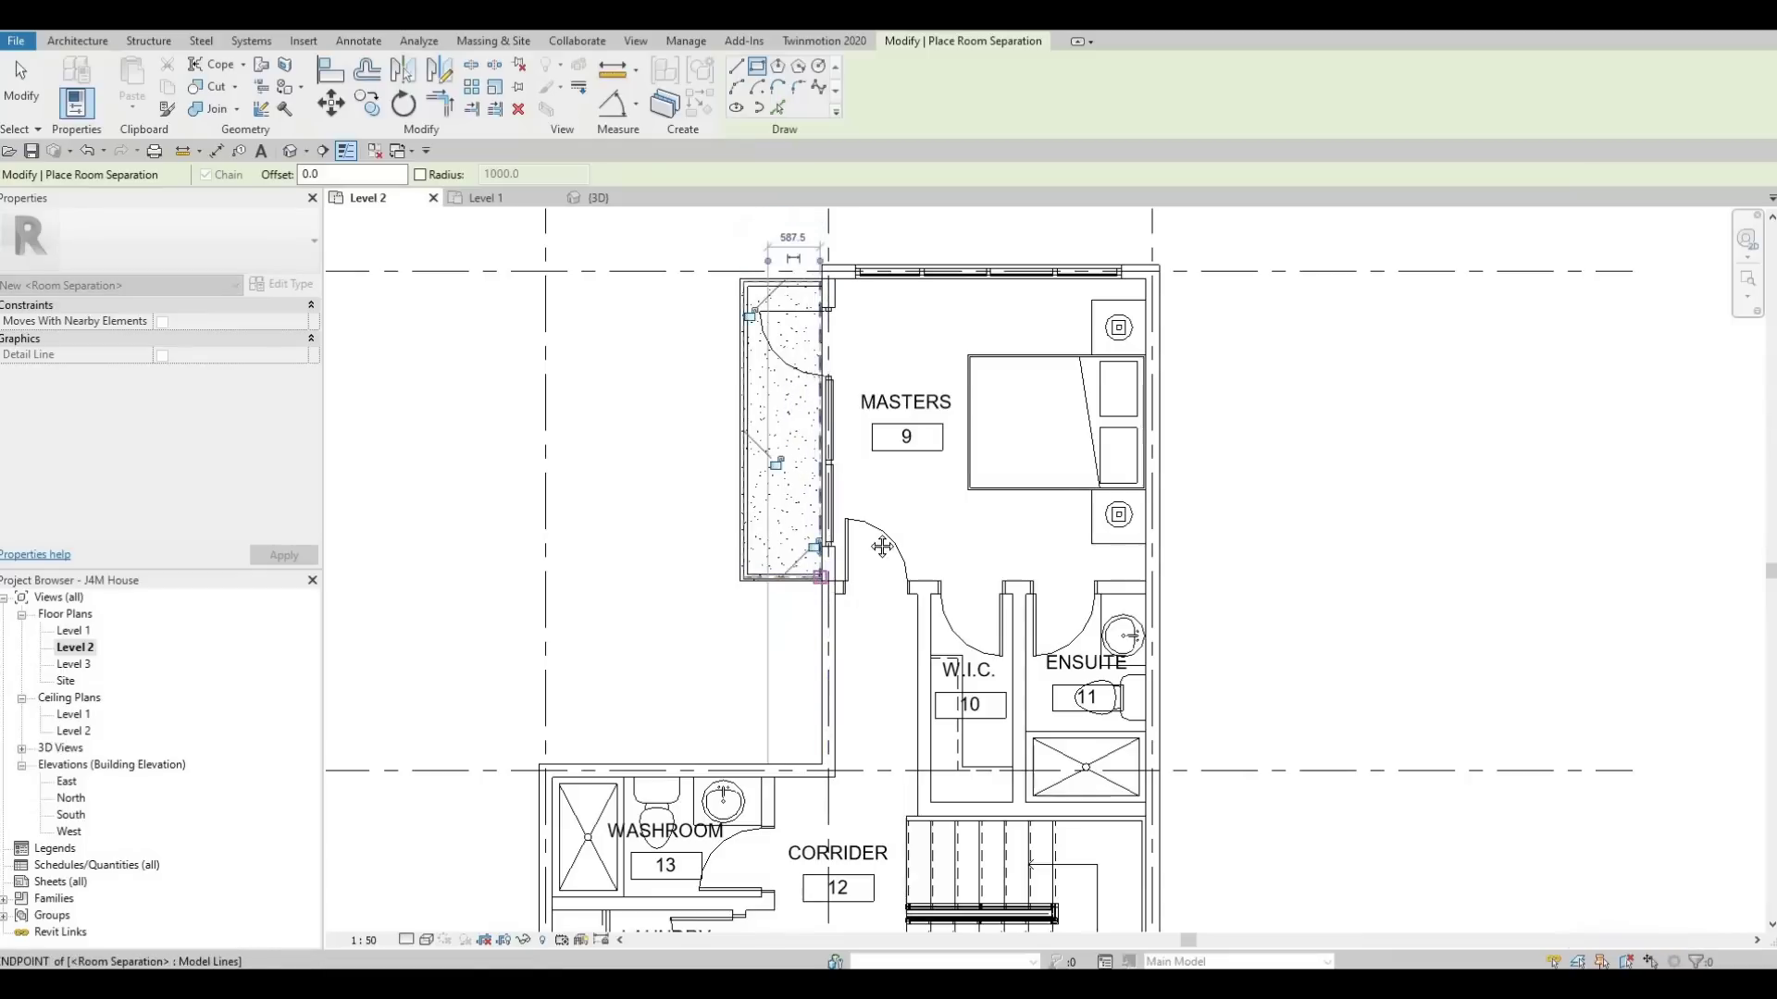
key("Escape")
scroll(796, 506, "down", 2)
middle_click_drag(870, 685, 830, 431)
middle_click_drag(823, 788, 822, 589)
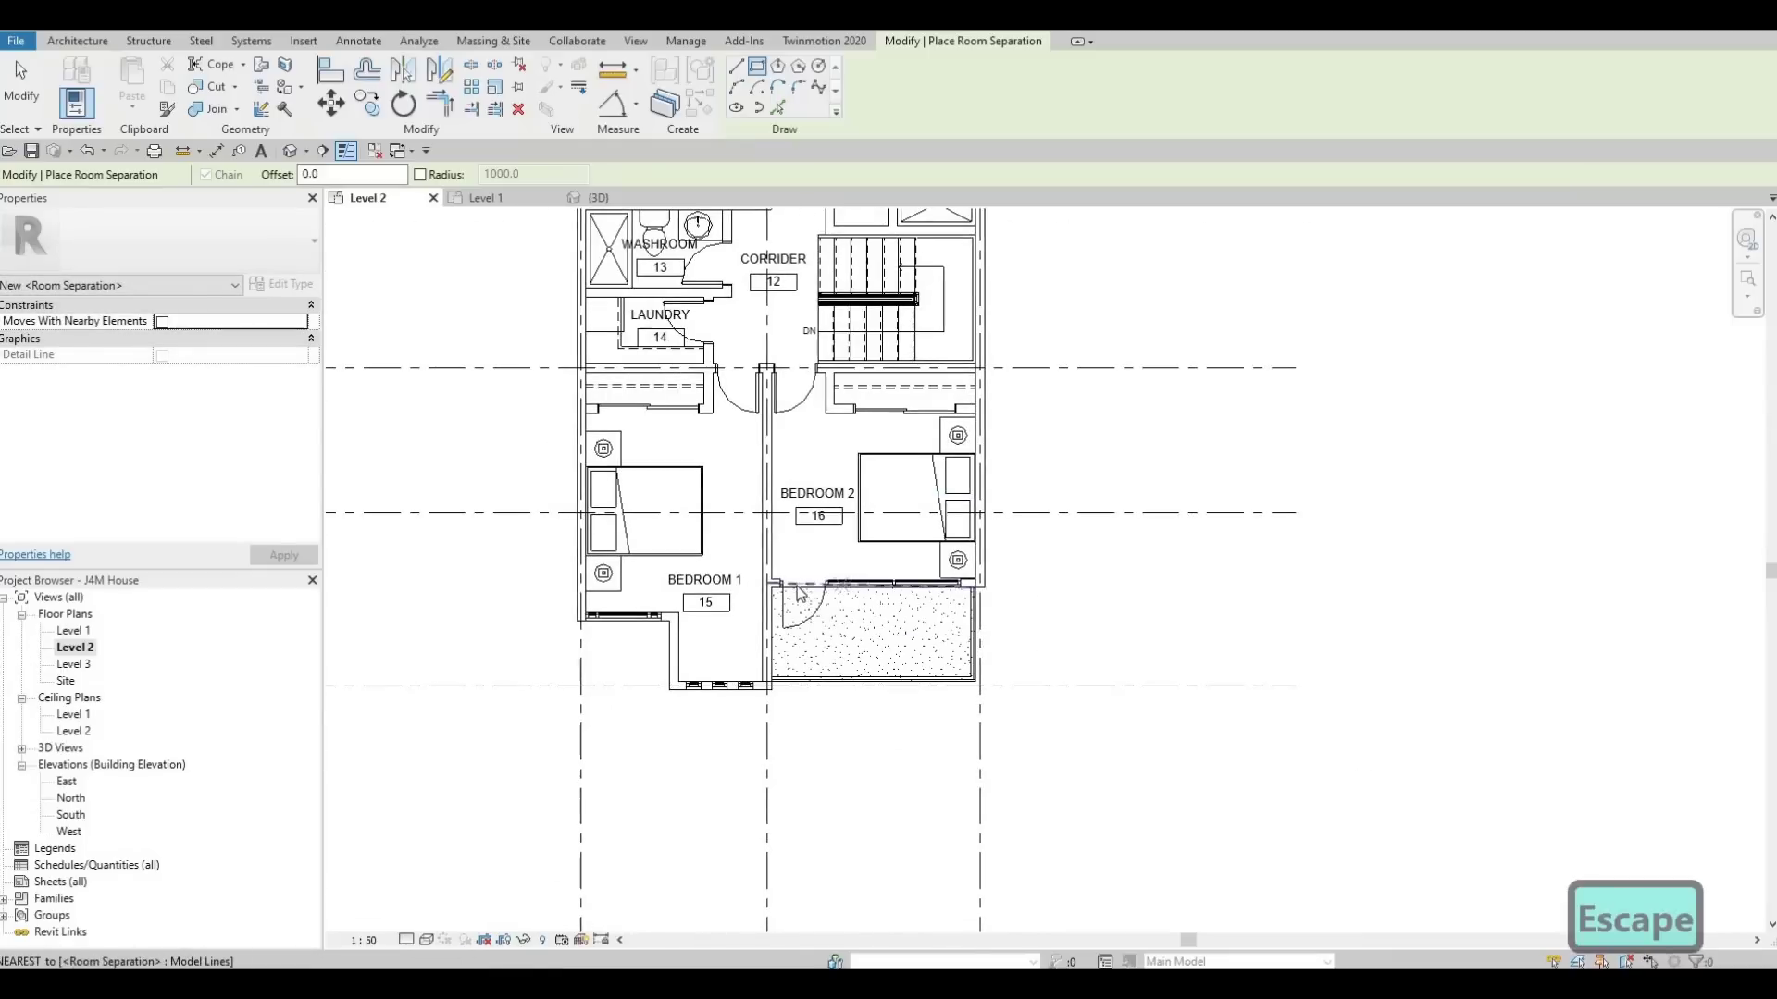
Nudge the front balcony's room separation line beside the BEDROOM 2 curtain wall slightly down, off the wall and onto the balcony.
scroll(859, 648, "up", 2)
key("Escape")
key("Escape")
left_click(786, 580)
key("Escape")
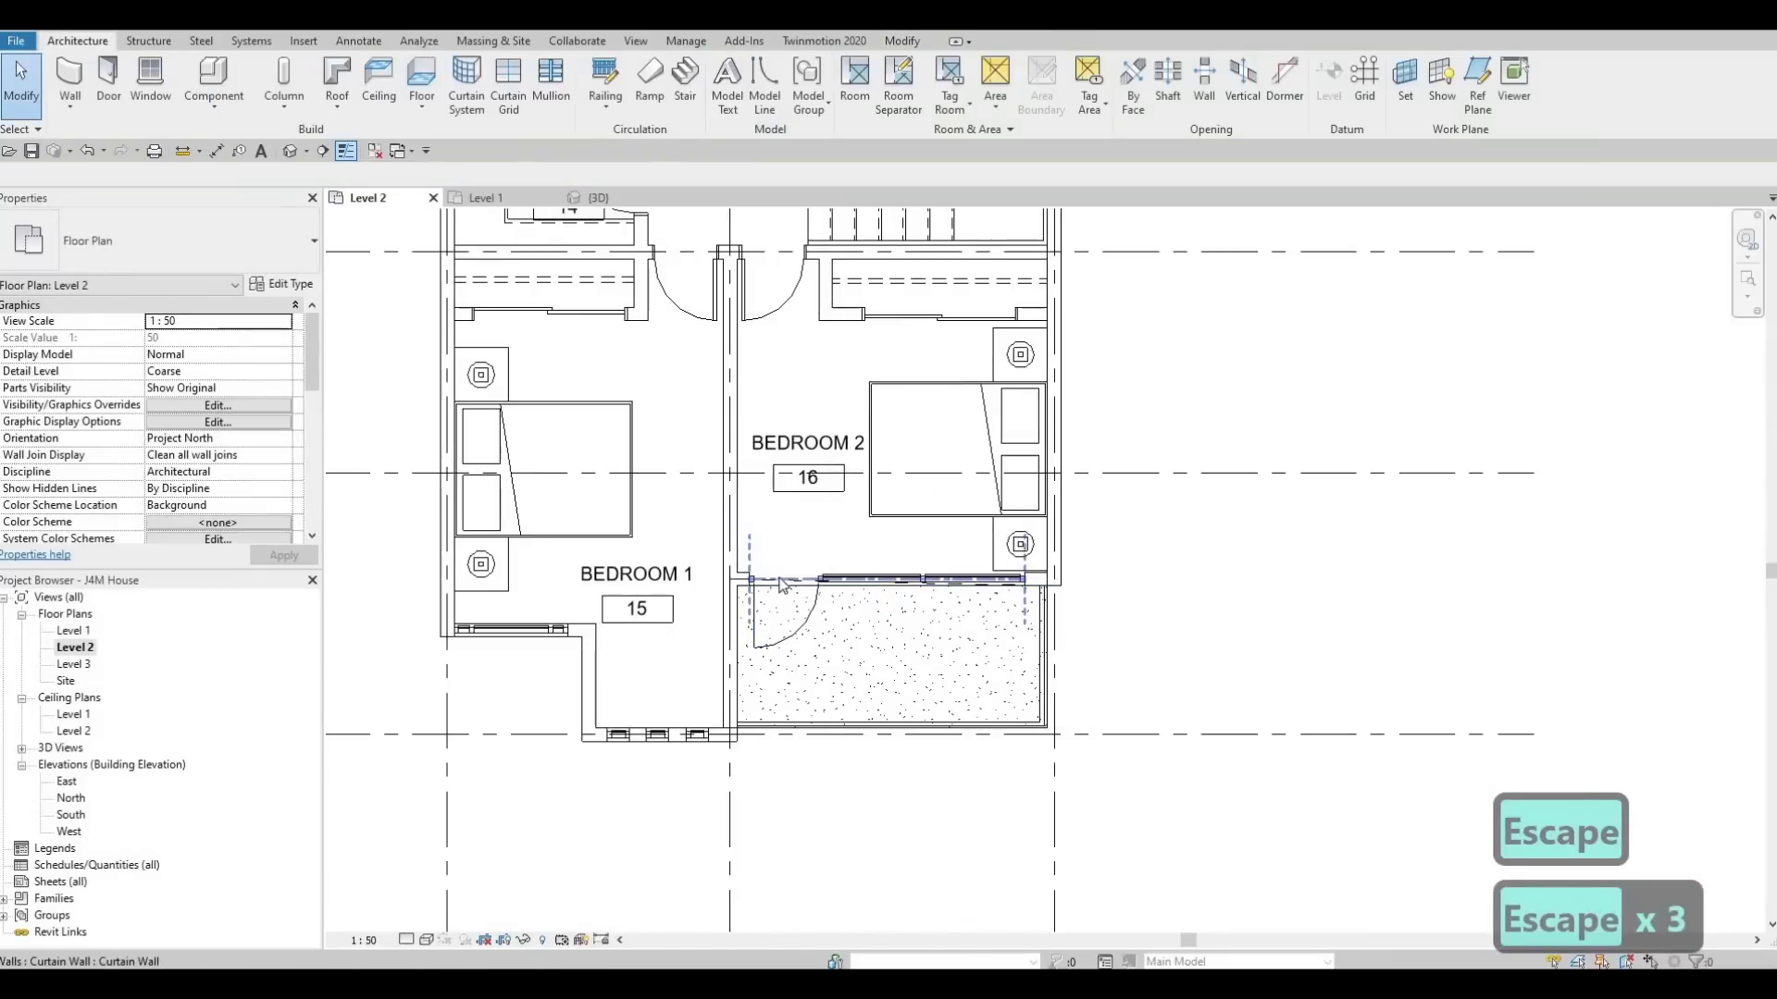
key("Tab")
key("Tab")
key("Tab")
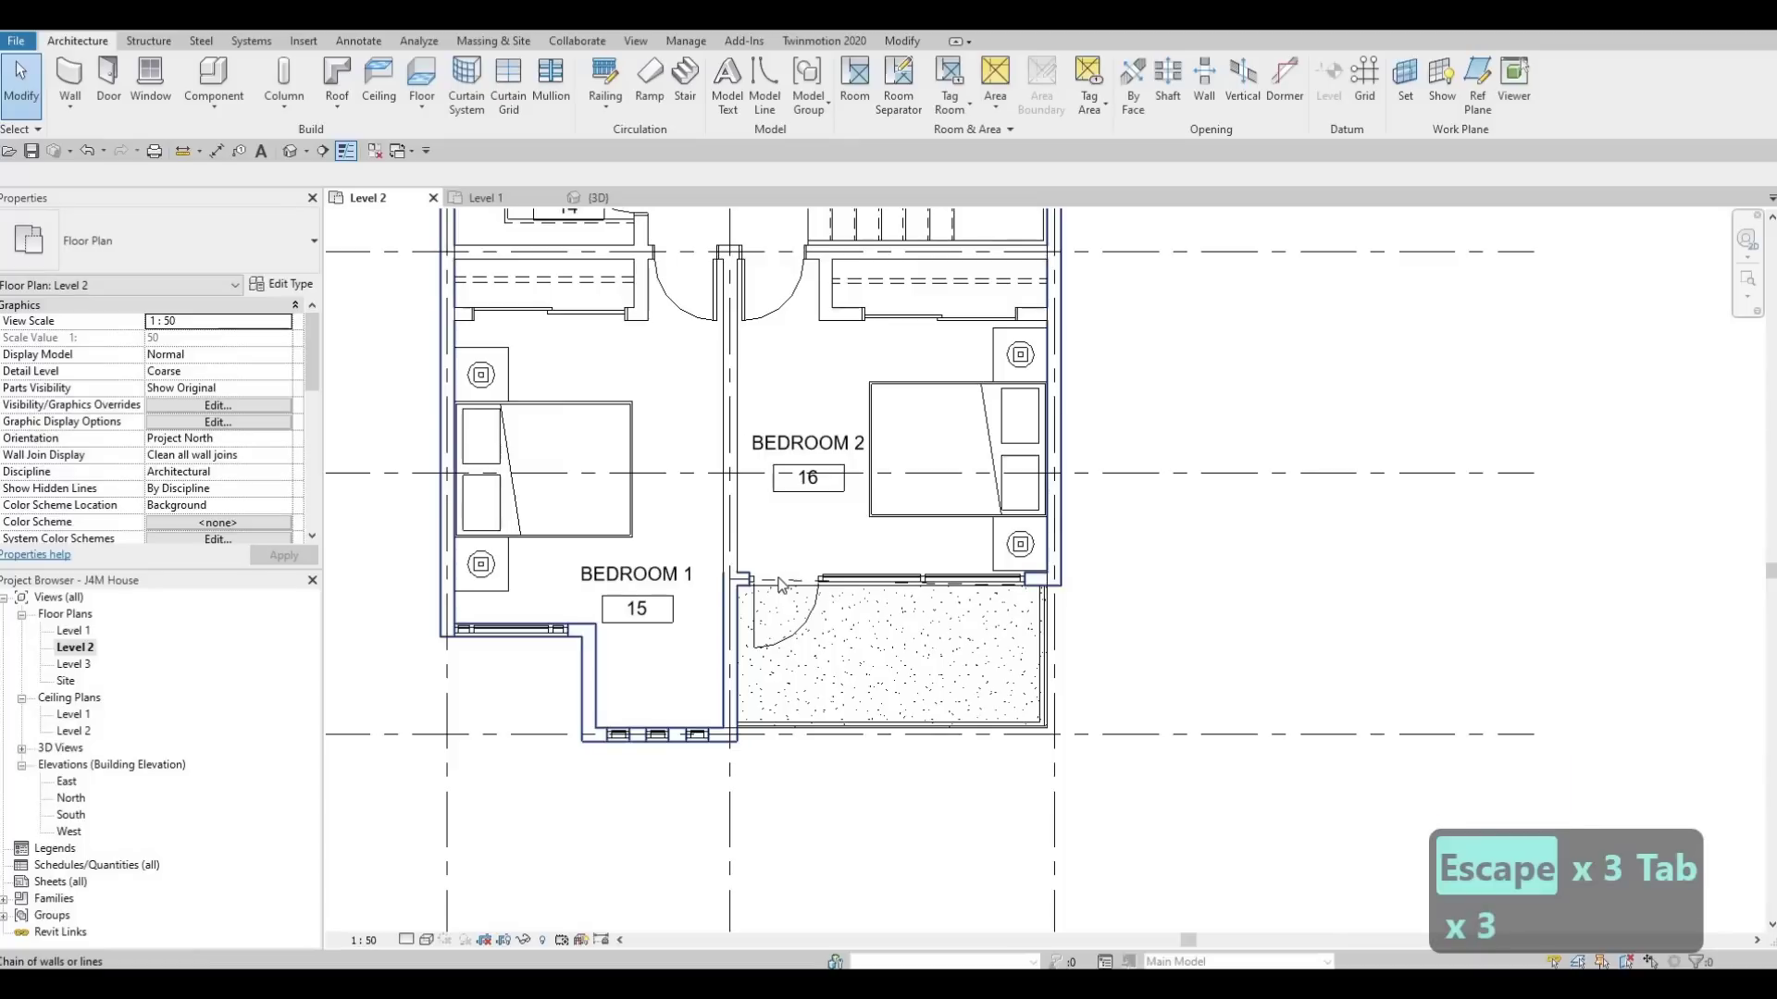
key("Tab")
key("Tab")
left_click(780, 583)
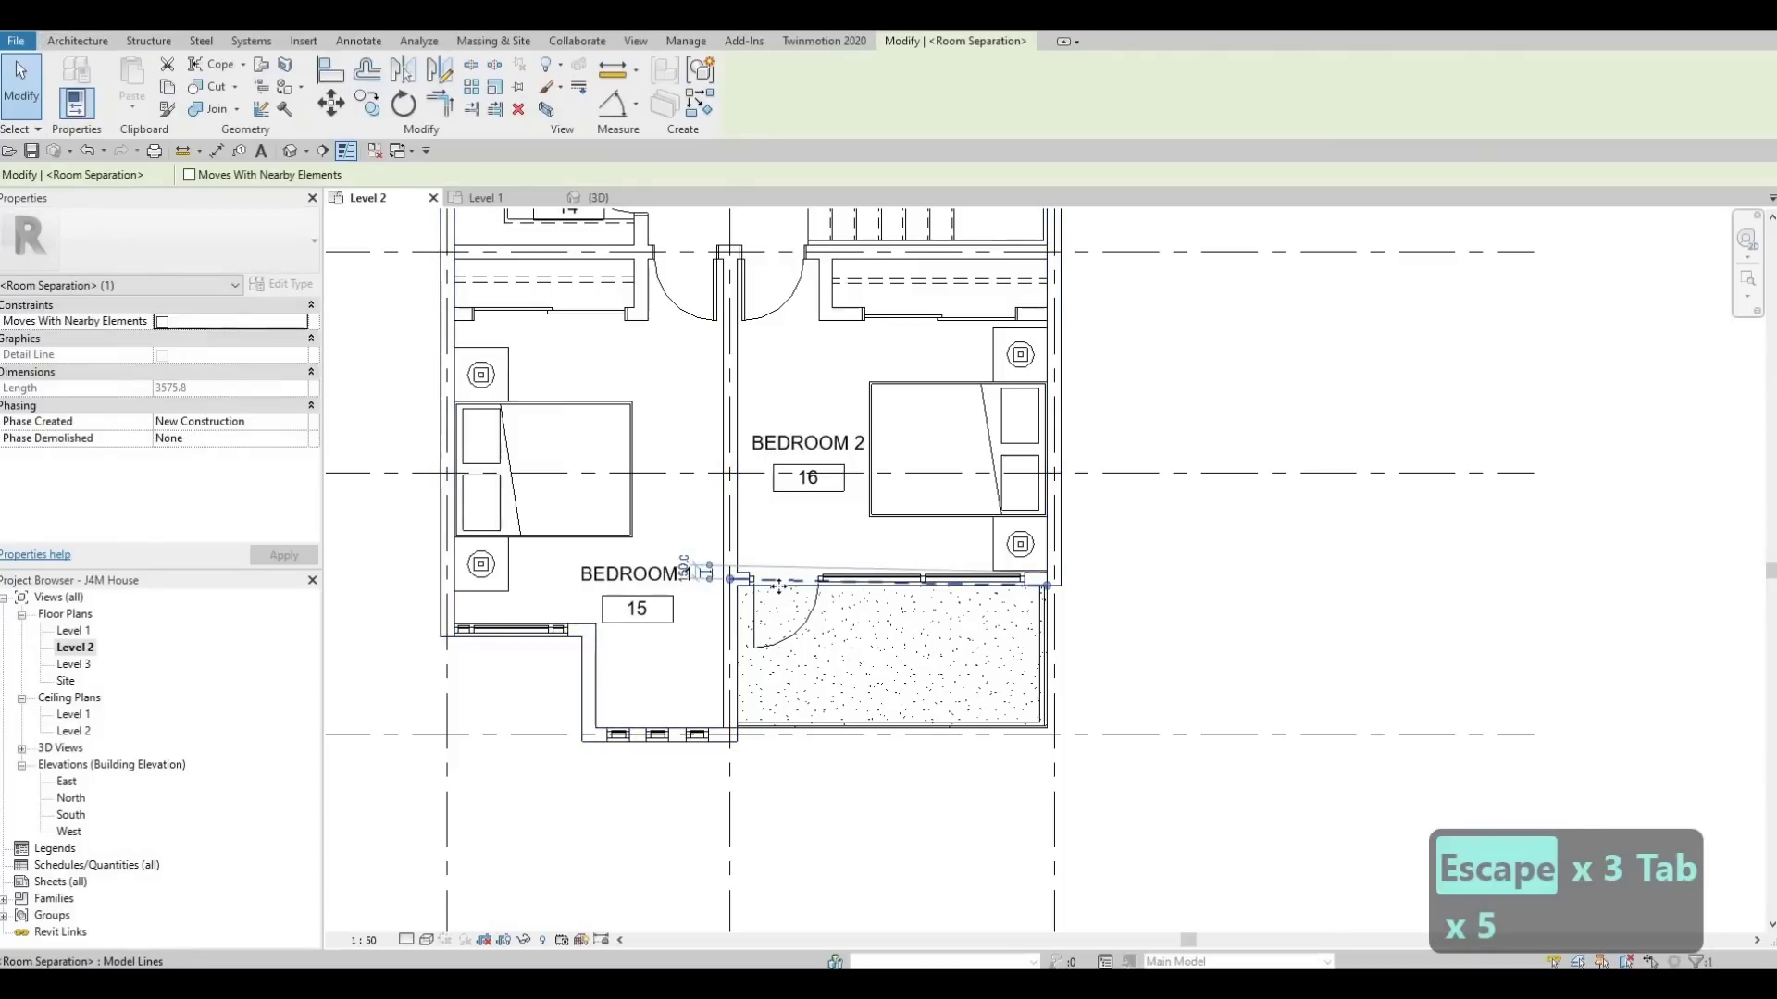
key("Down")
key("Down")
key("Down")
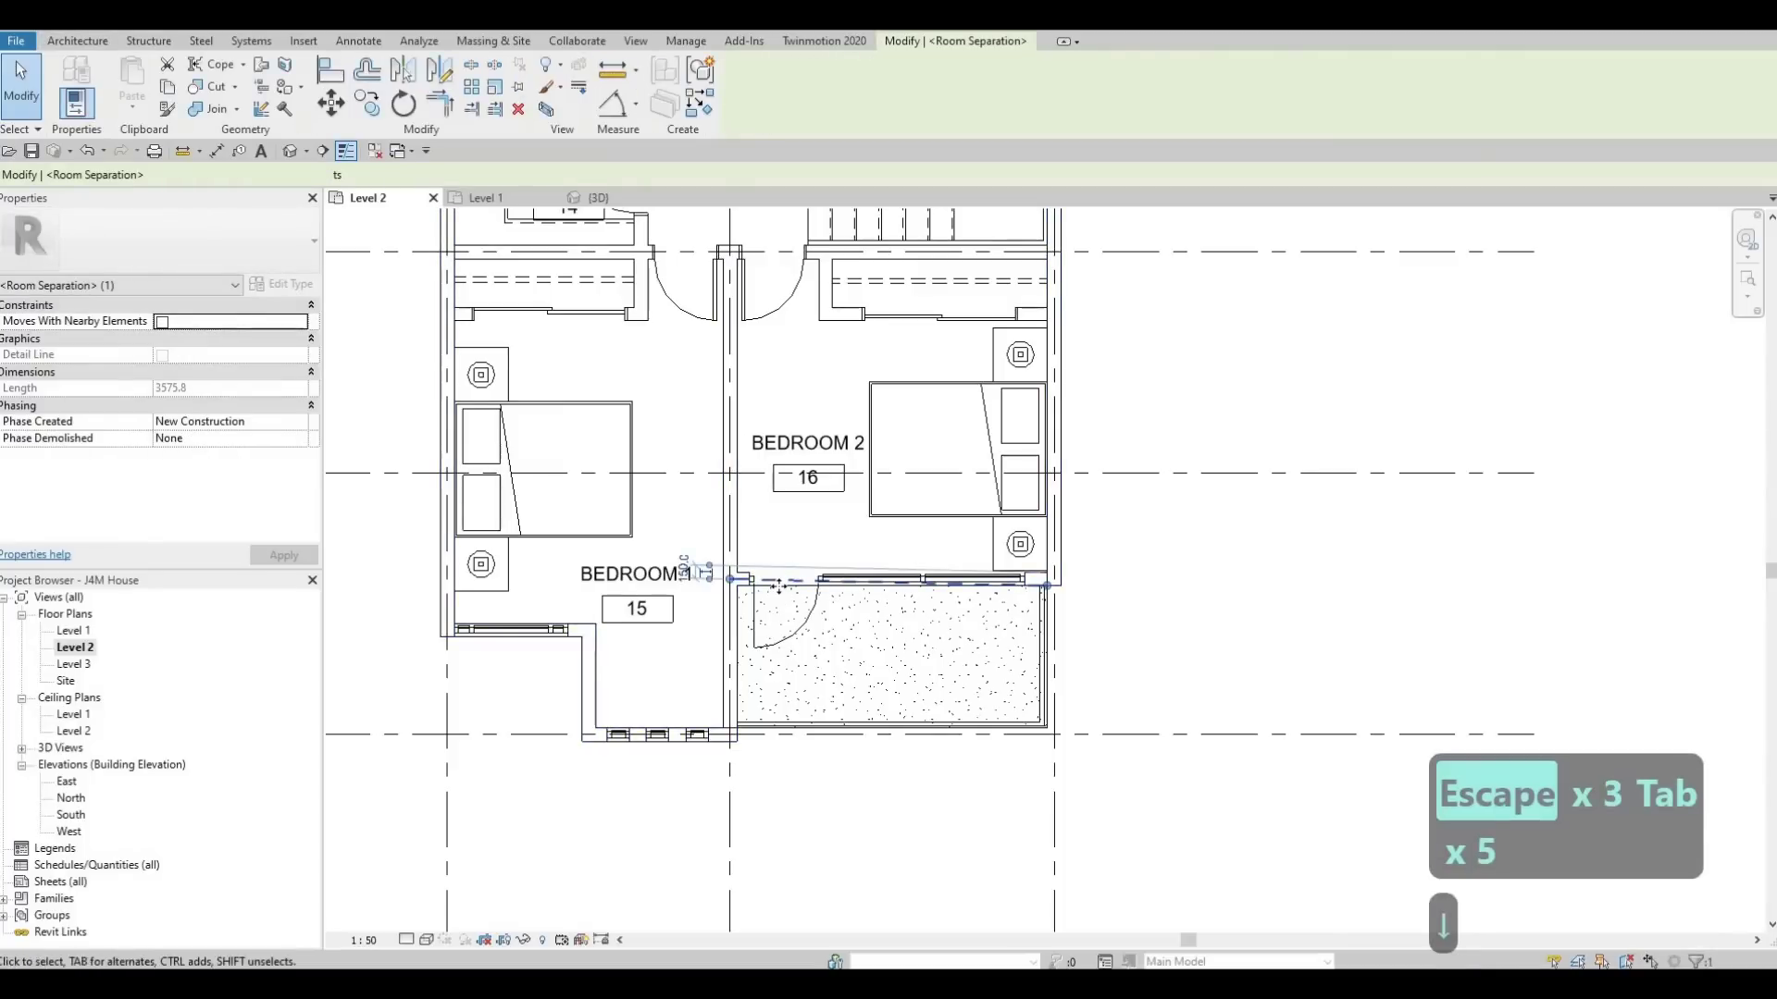
key("Escape")
key("Escape")
key("Escape")
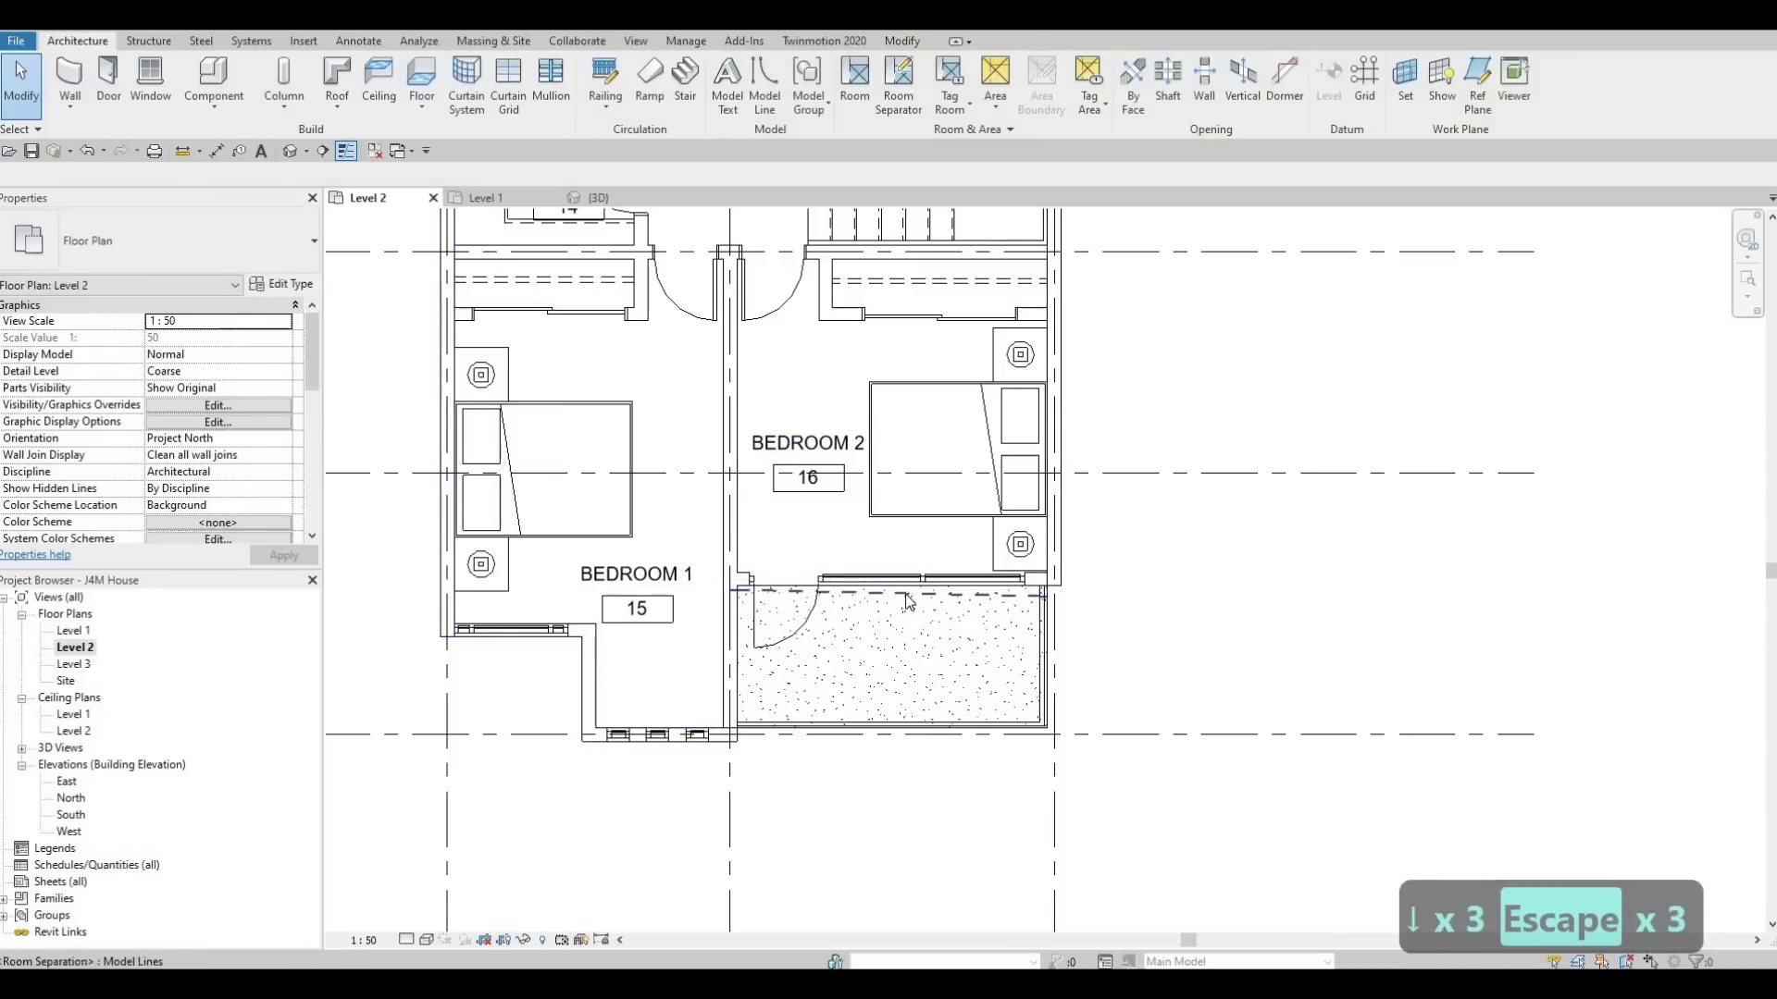
left_click(1032, 593)
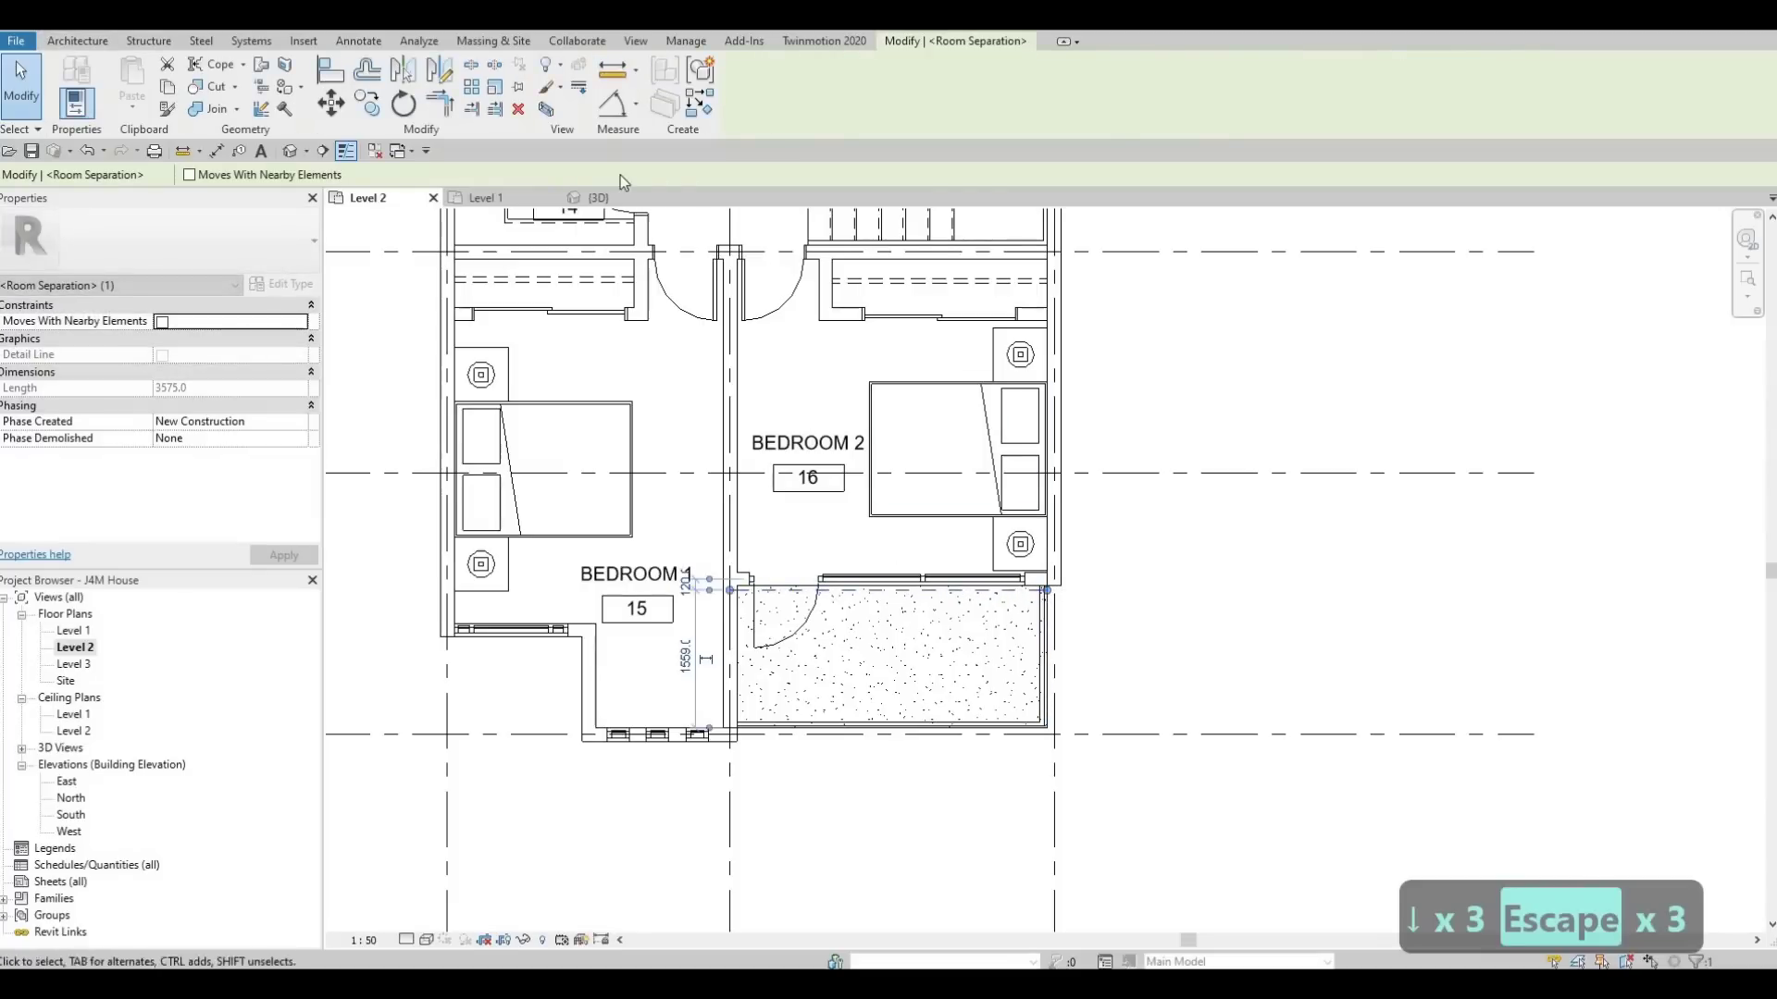
key("Escape")
key("Escape")
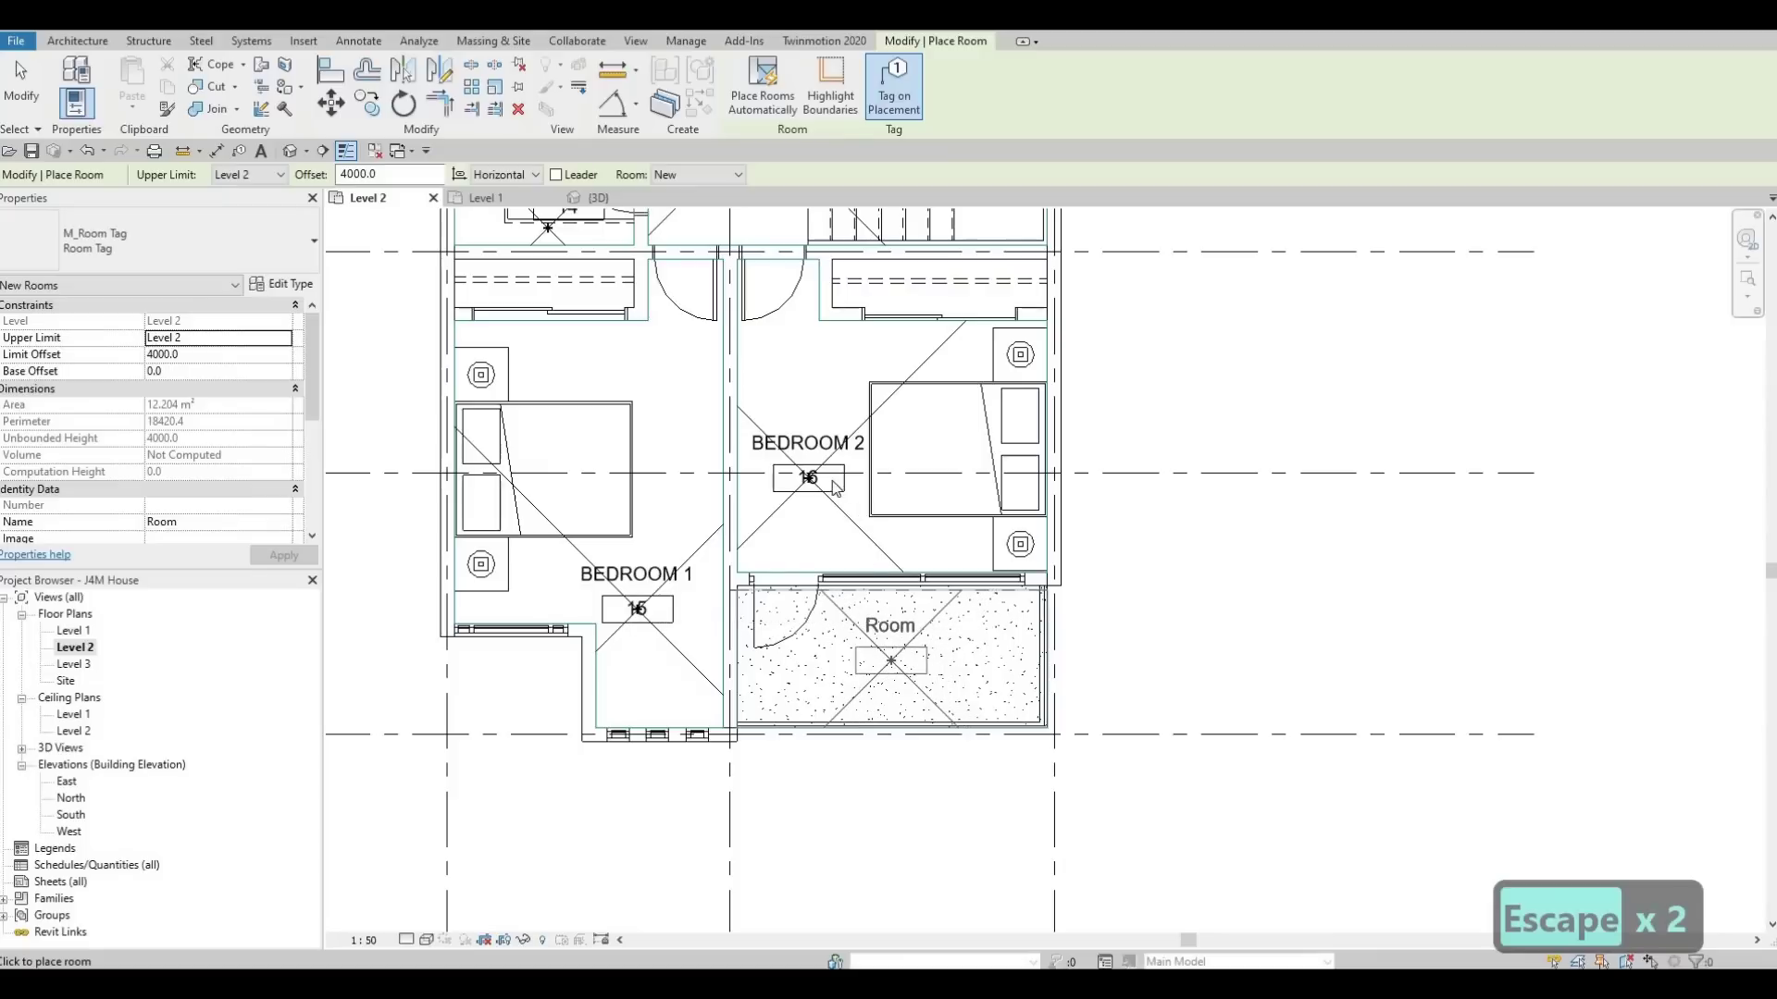
Place tagged rooms on the front balcony outside BEDROOM 2 and on the side balcony of the MASTERS bedroom.
left_click(890, 661)
scroll(848, 499, "down", 2)
middle_click_drag(807, 441, 818, 796)
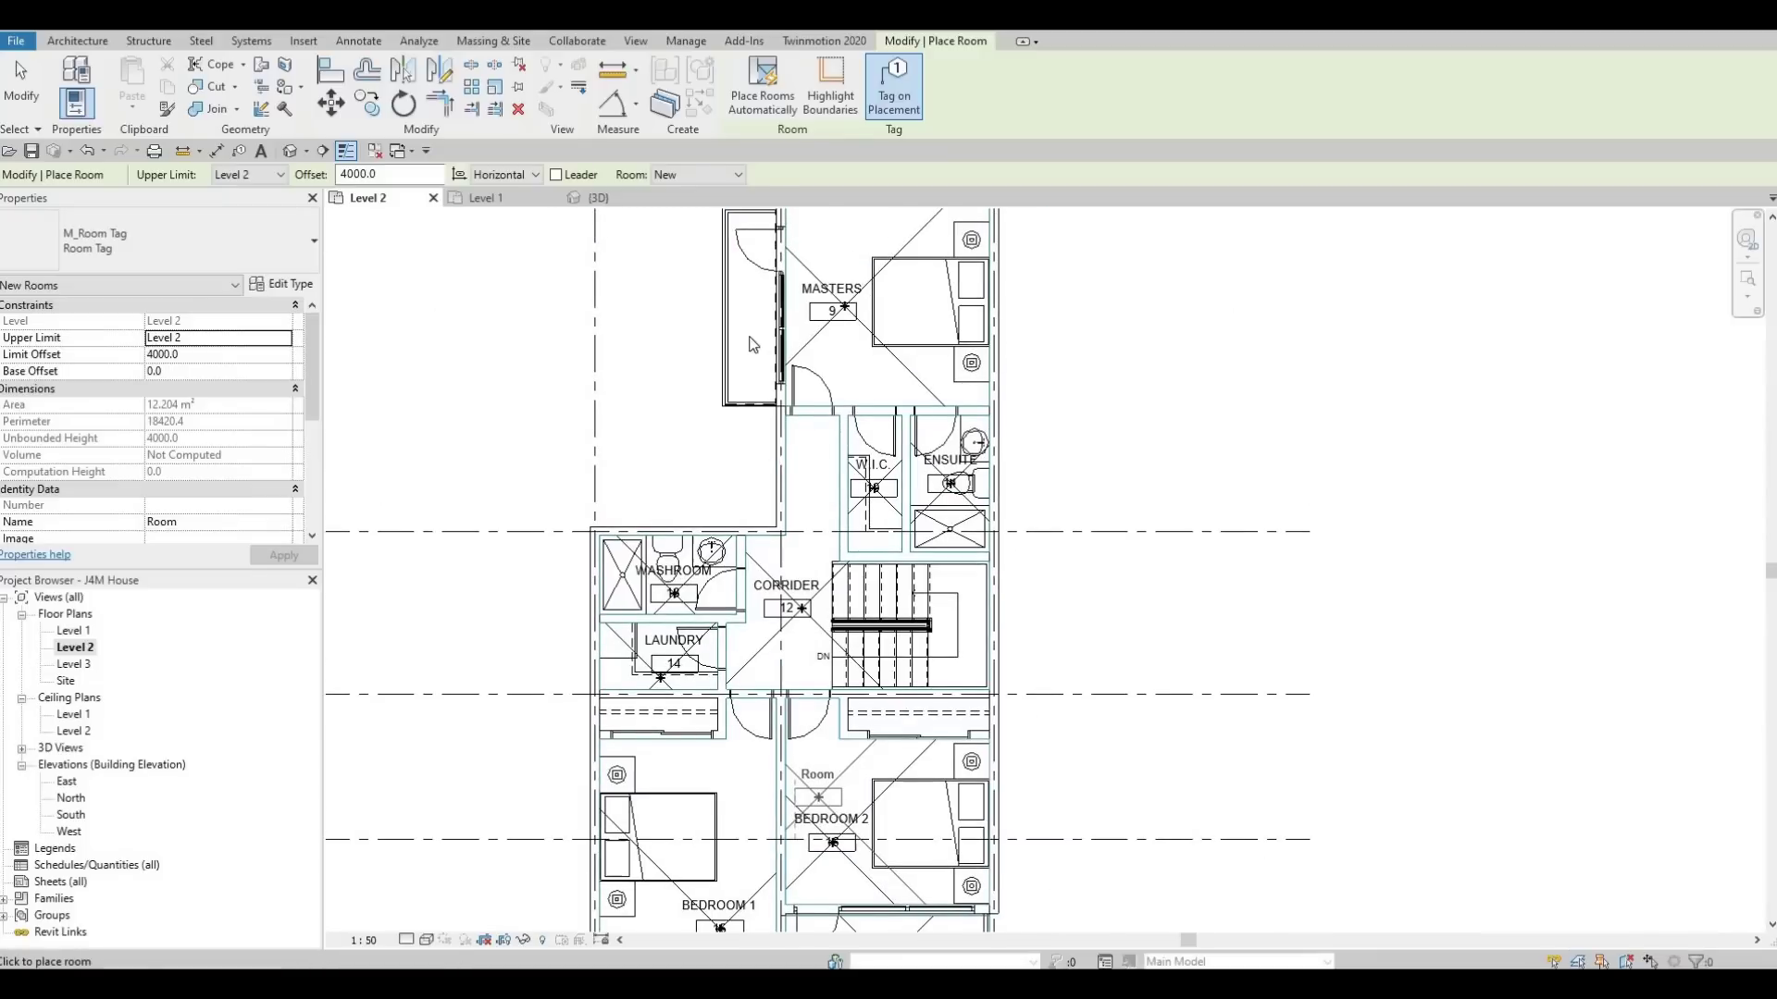
middle_click_drag(747, 349, 748, 384)
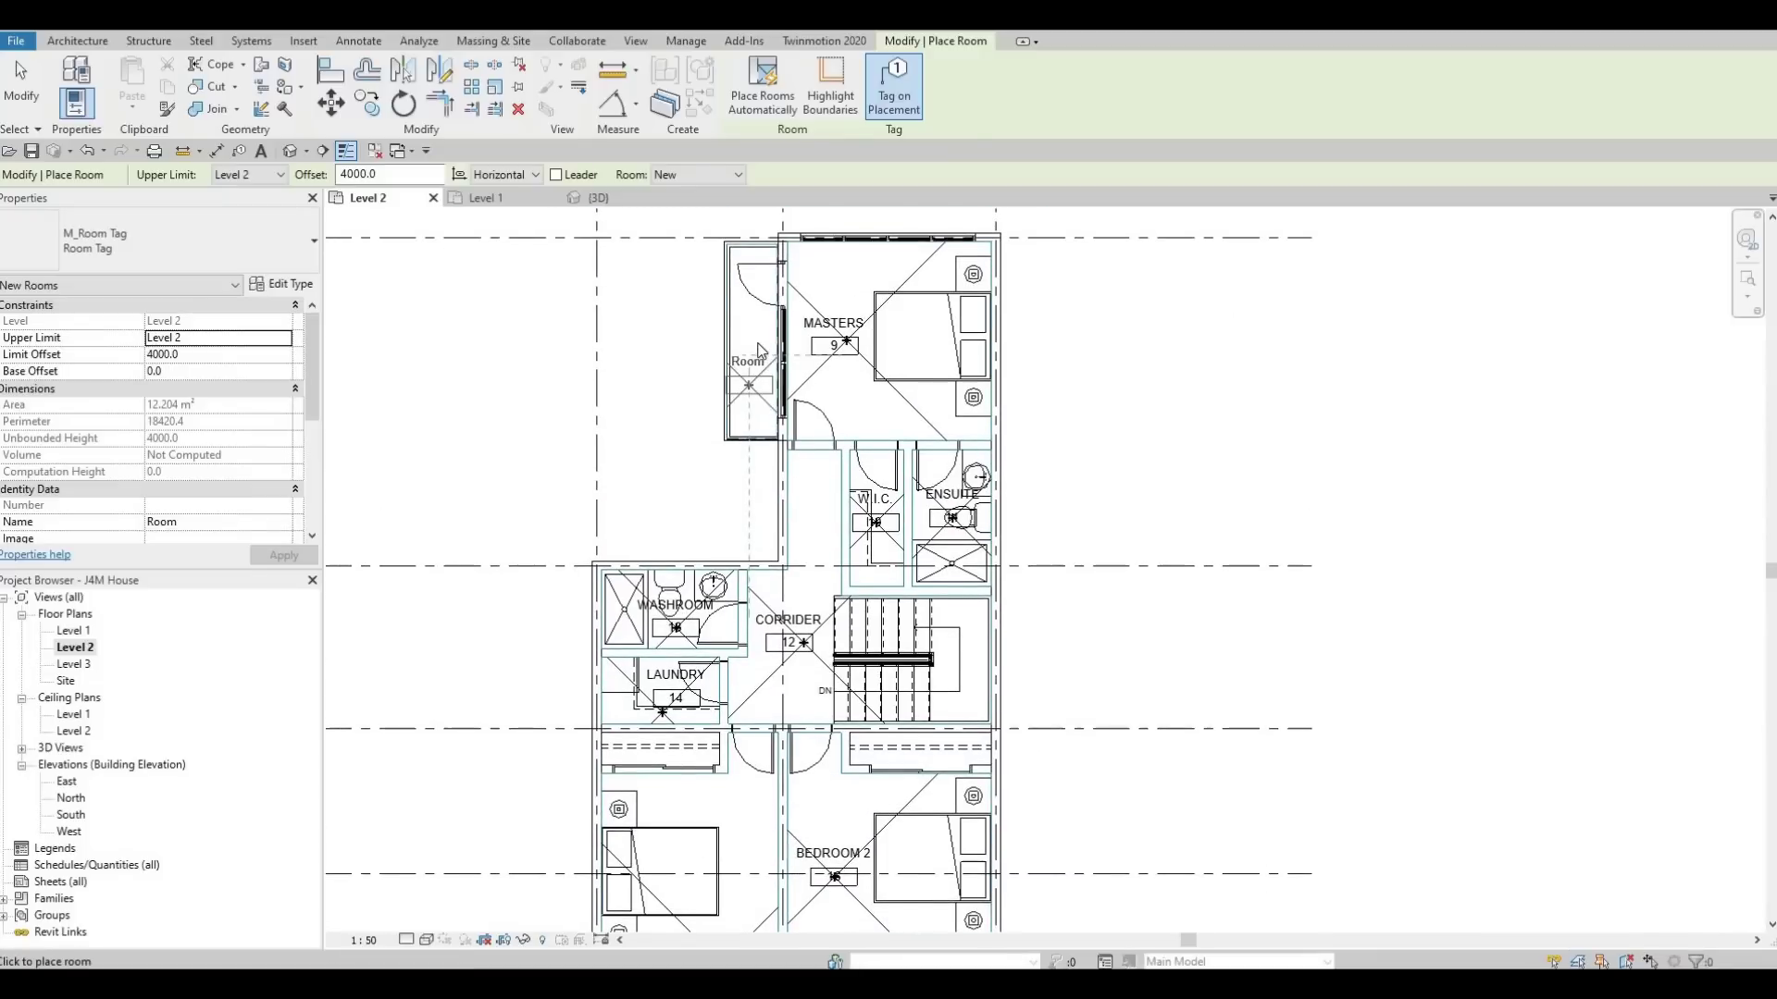
left_click(758, 350)
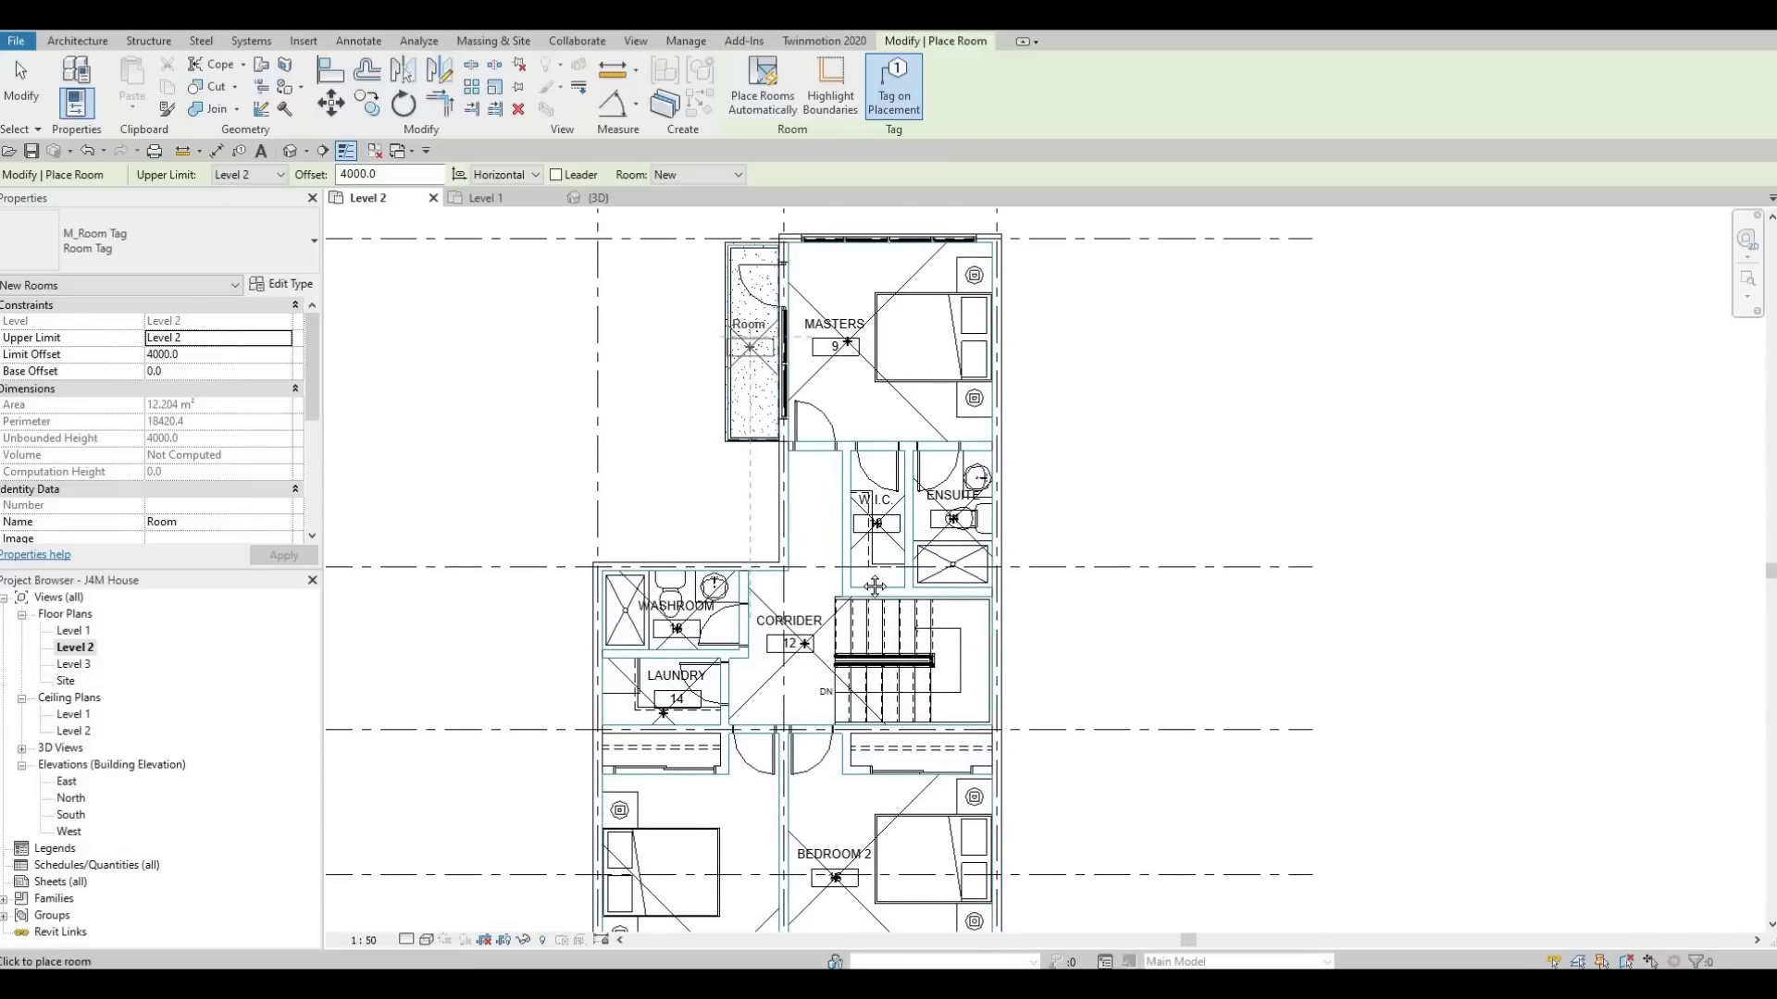
key("Escape")
key("Escape")
Name the front balcony room outside BEDROOM 2 "BALCONY 1" and copy that name.
middle_click_drag(880, 925, 816, 630)
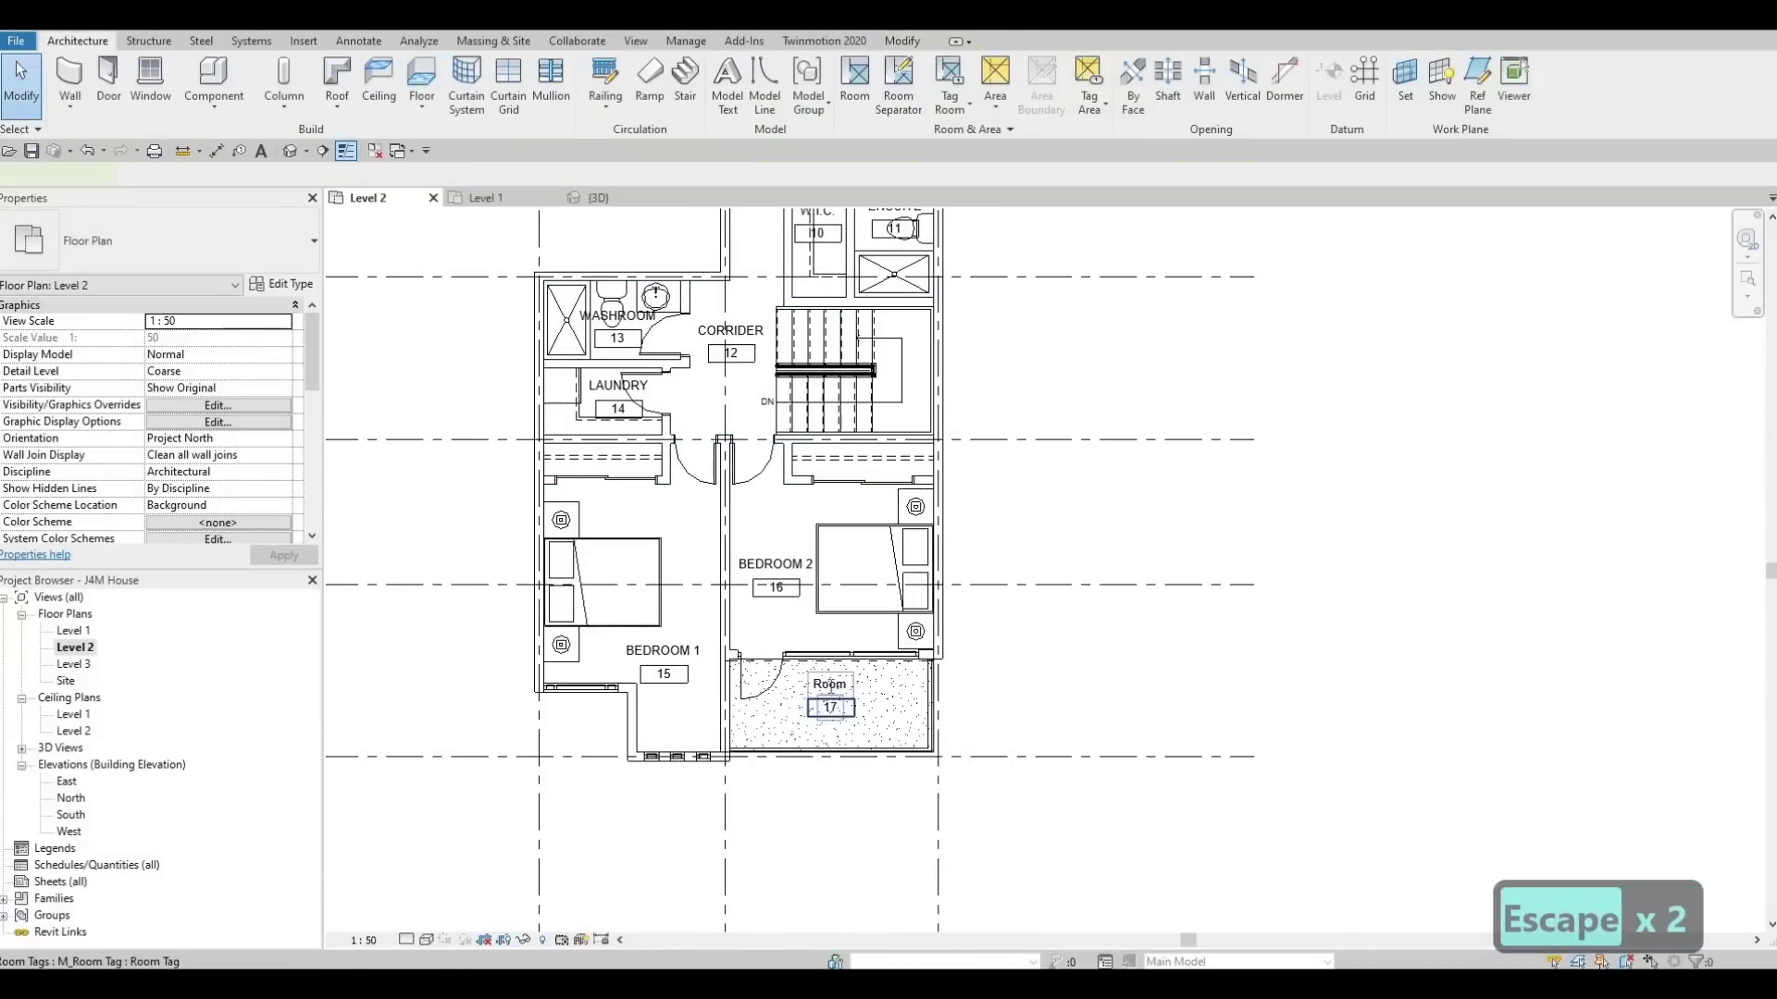
double_click(830, 685)
type("B")
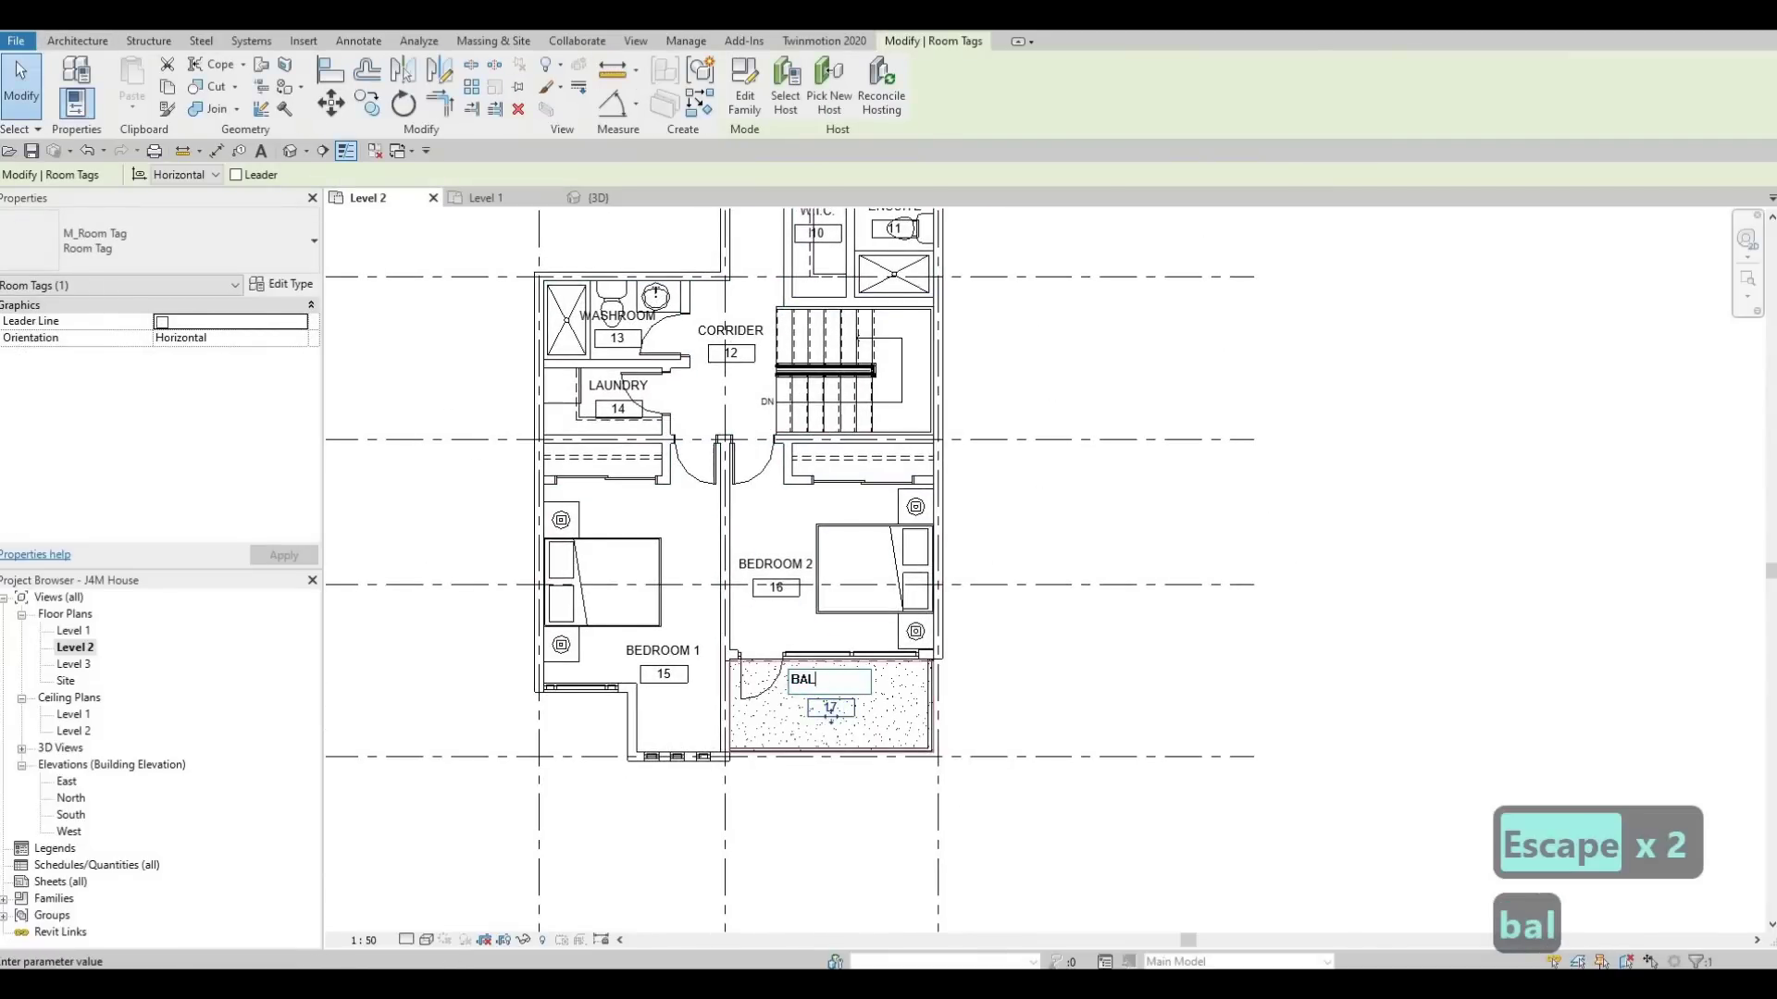
type("alcony 1")
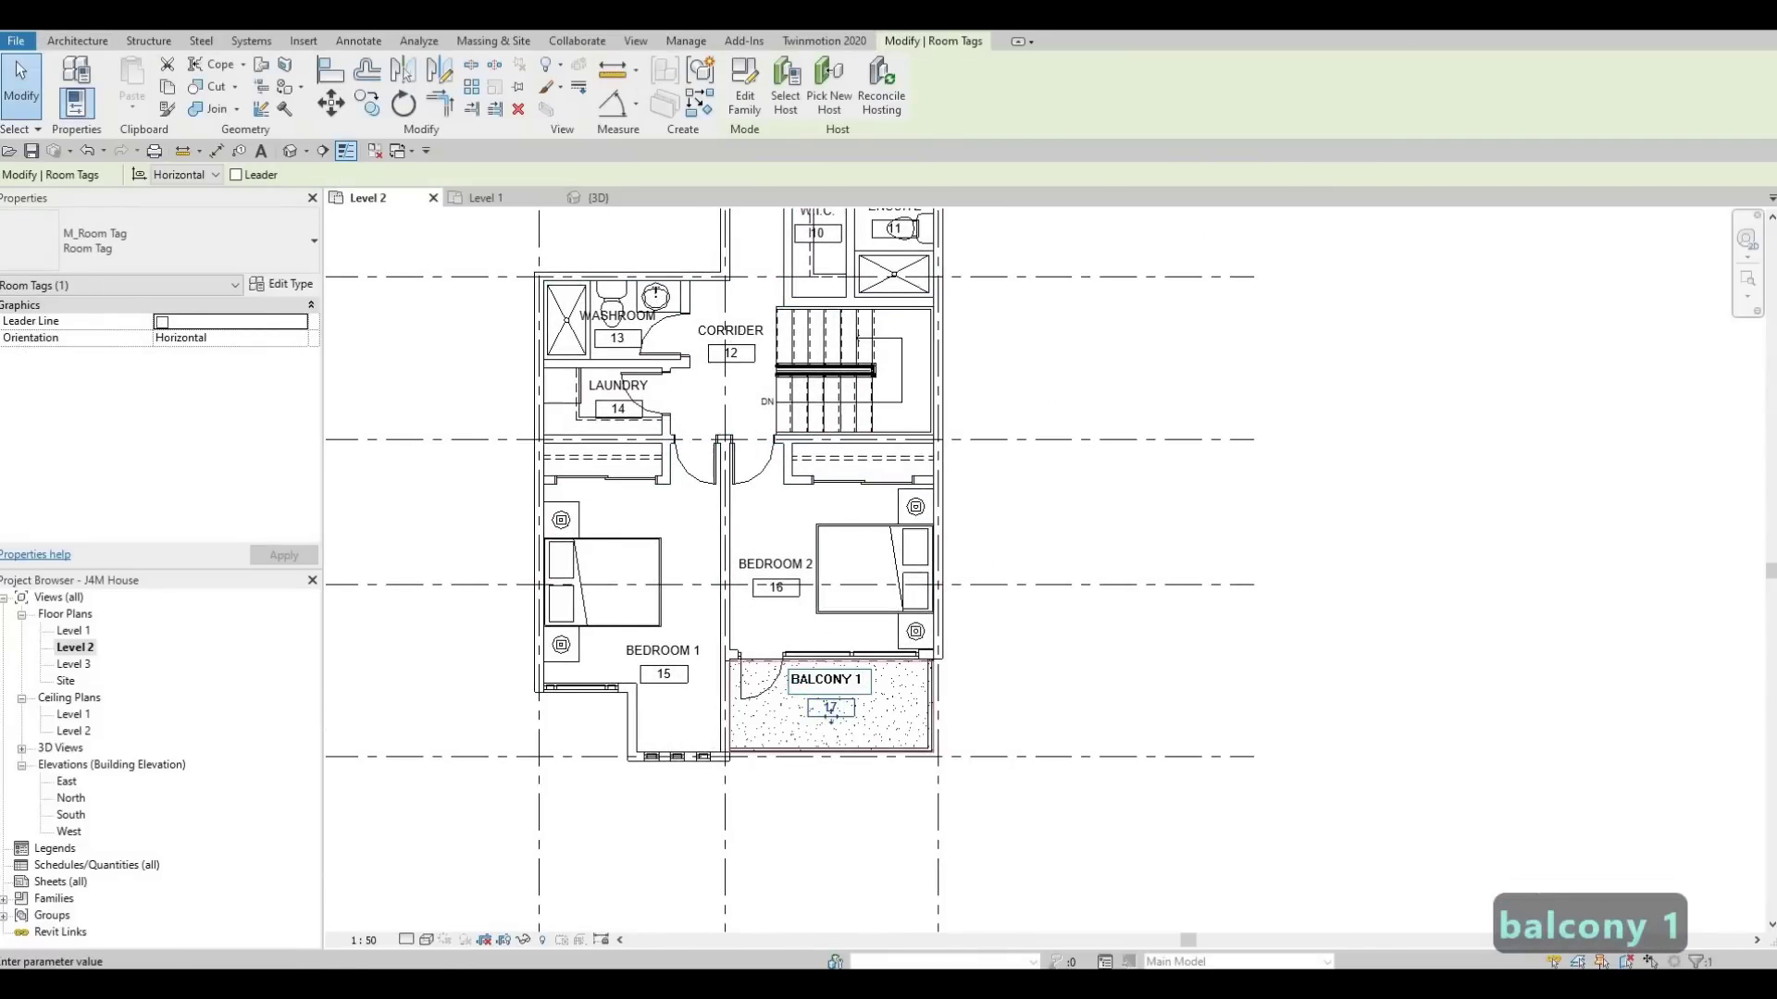
key("ctrl+a")
key("ctrl+c")
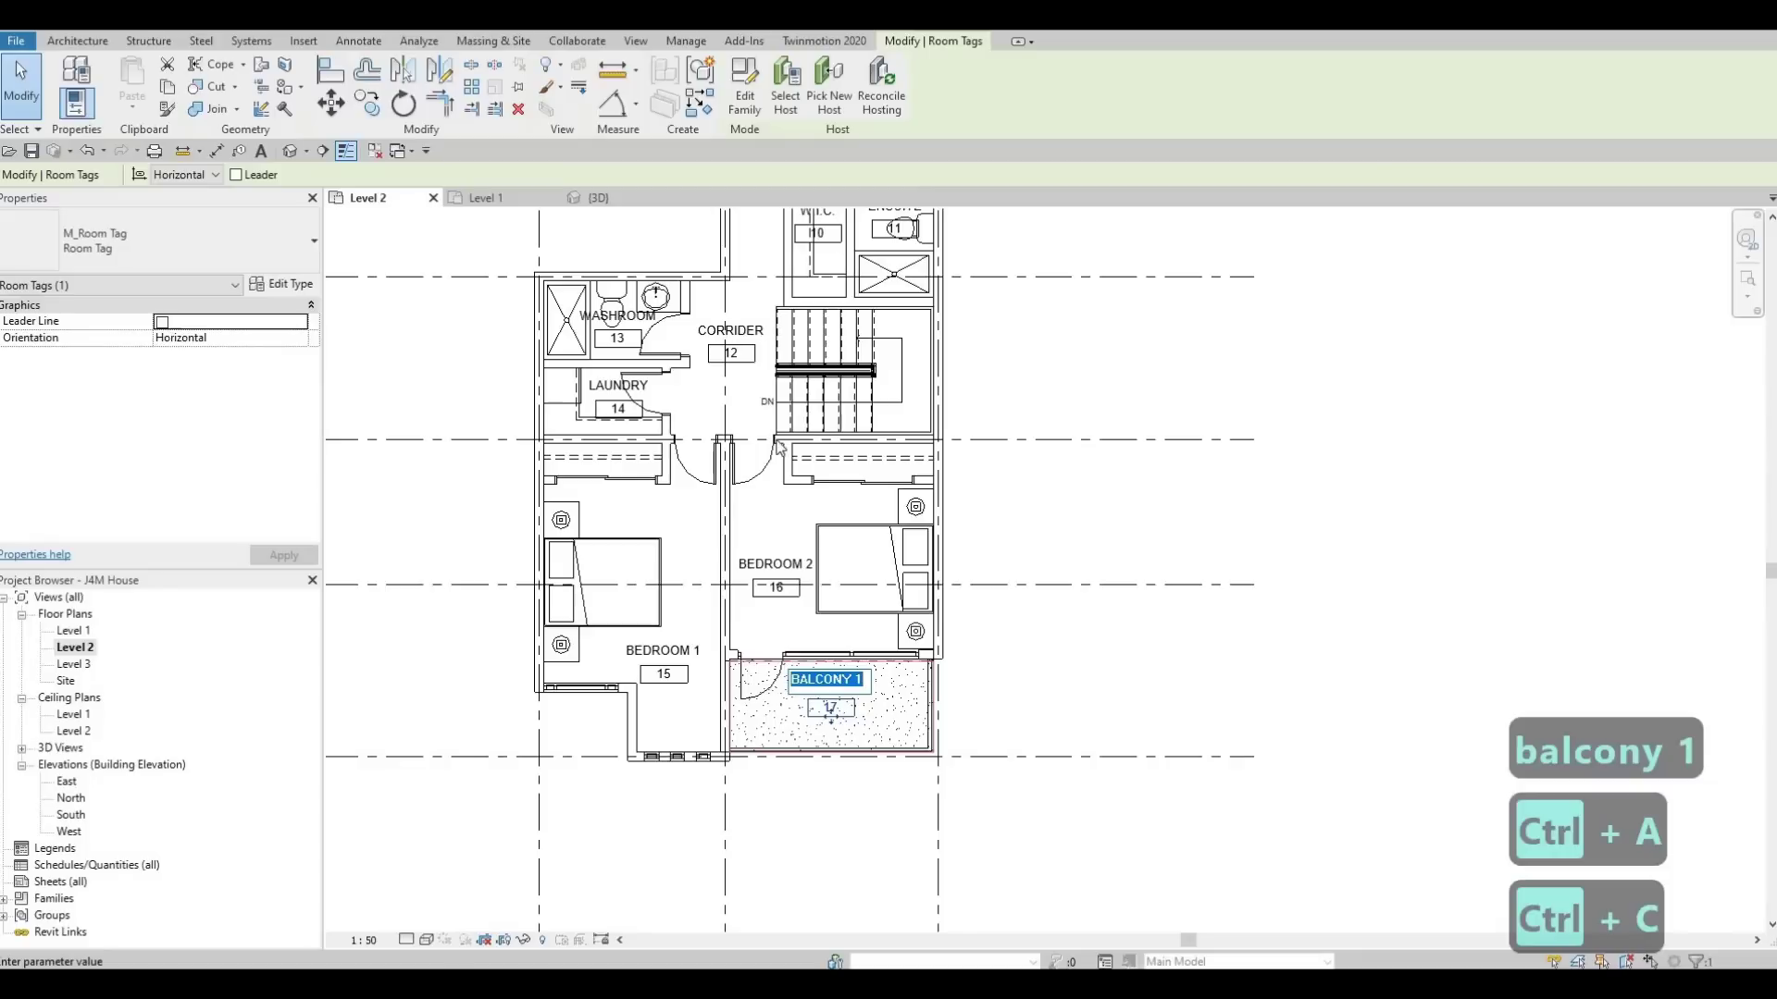
key("Escape")
middle_click_drag(837, 684, 843, 754)
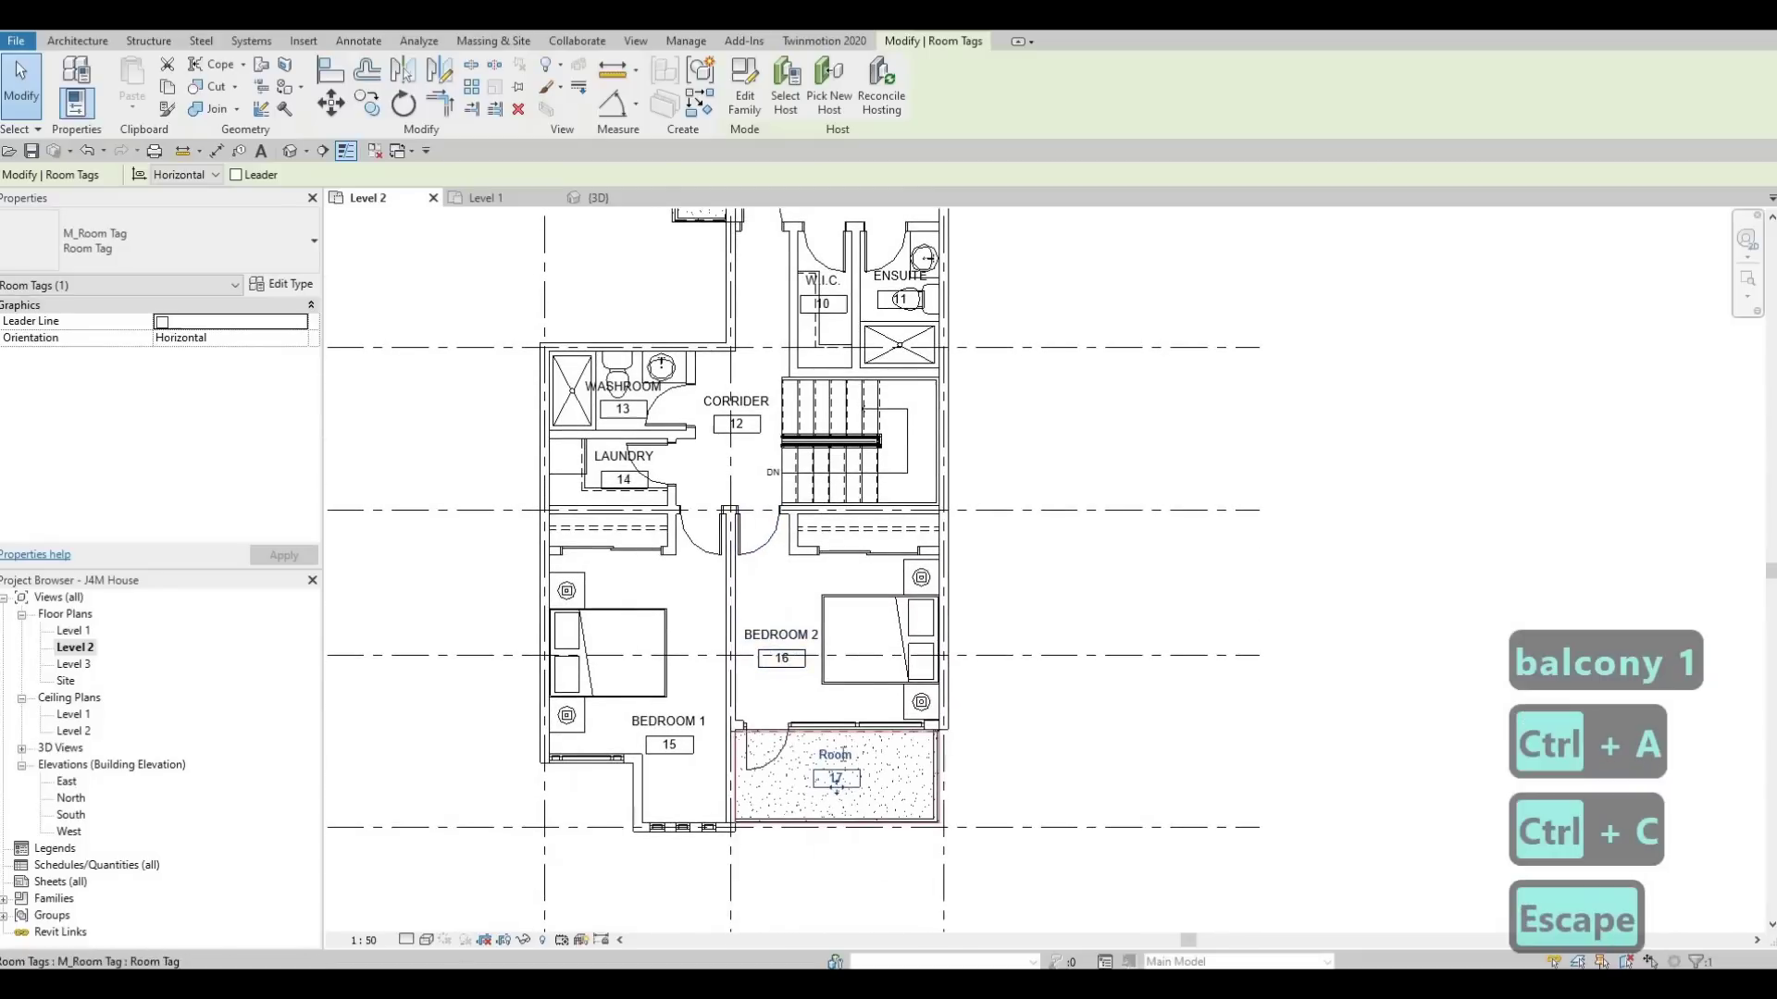
left_click(836, 754)
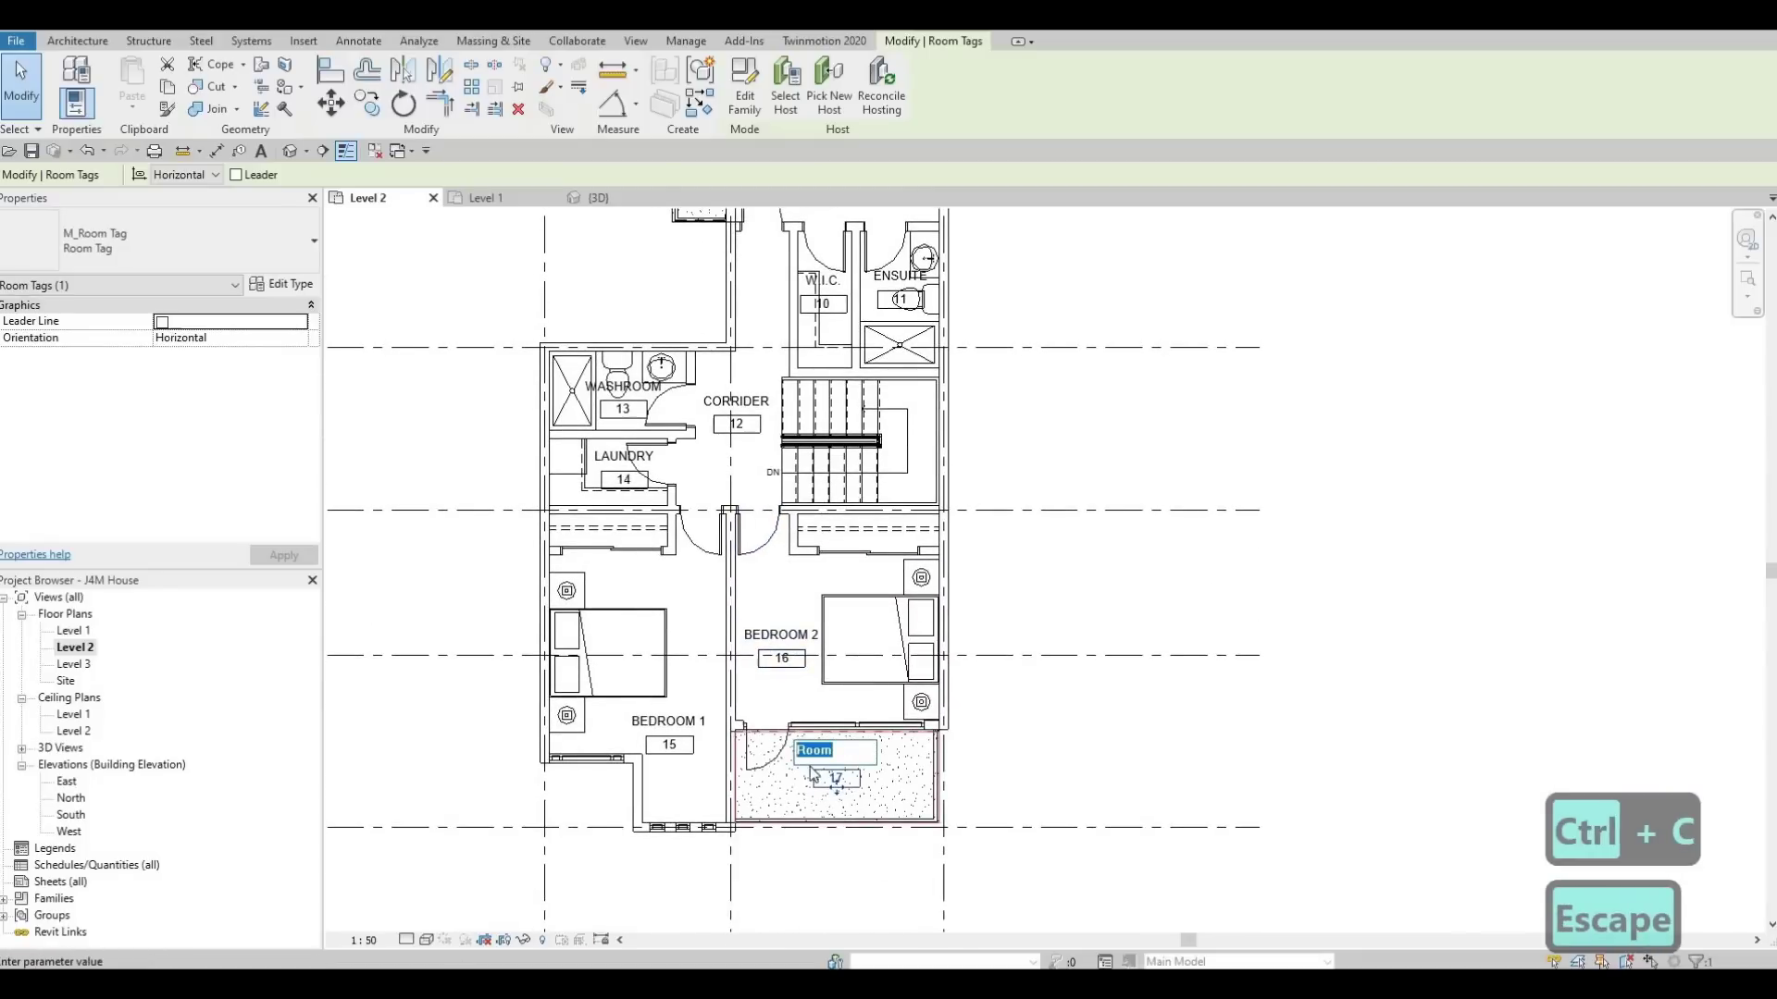
key("ctrl+v")
left_click(978, 727)
Name the side balcony room beside the MASTERS bedroom "BALCONY 2", reusing the copied name with the number changed.
middle_click_drag(746, 275, 757, 572)
scroll(757, 572, "down", 1)
left_click(718, 424)
left_click(718, 421)
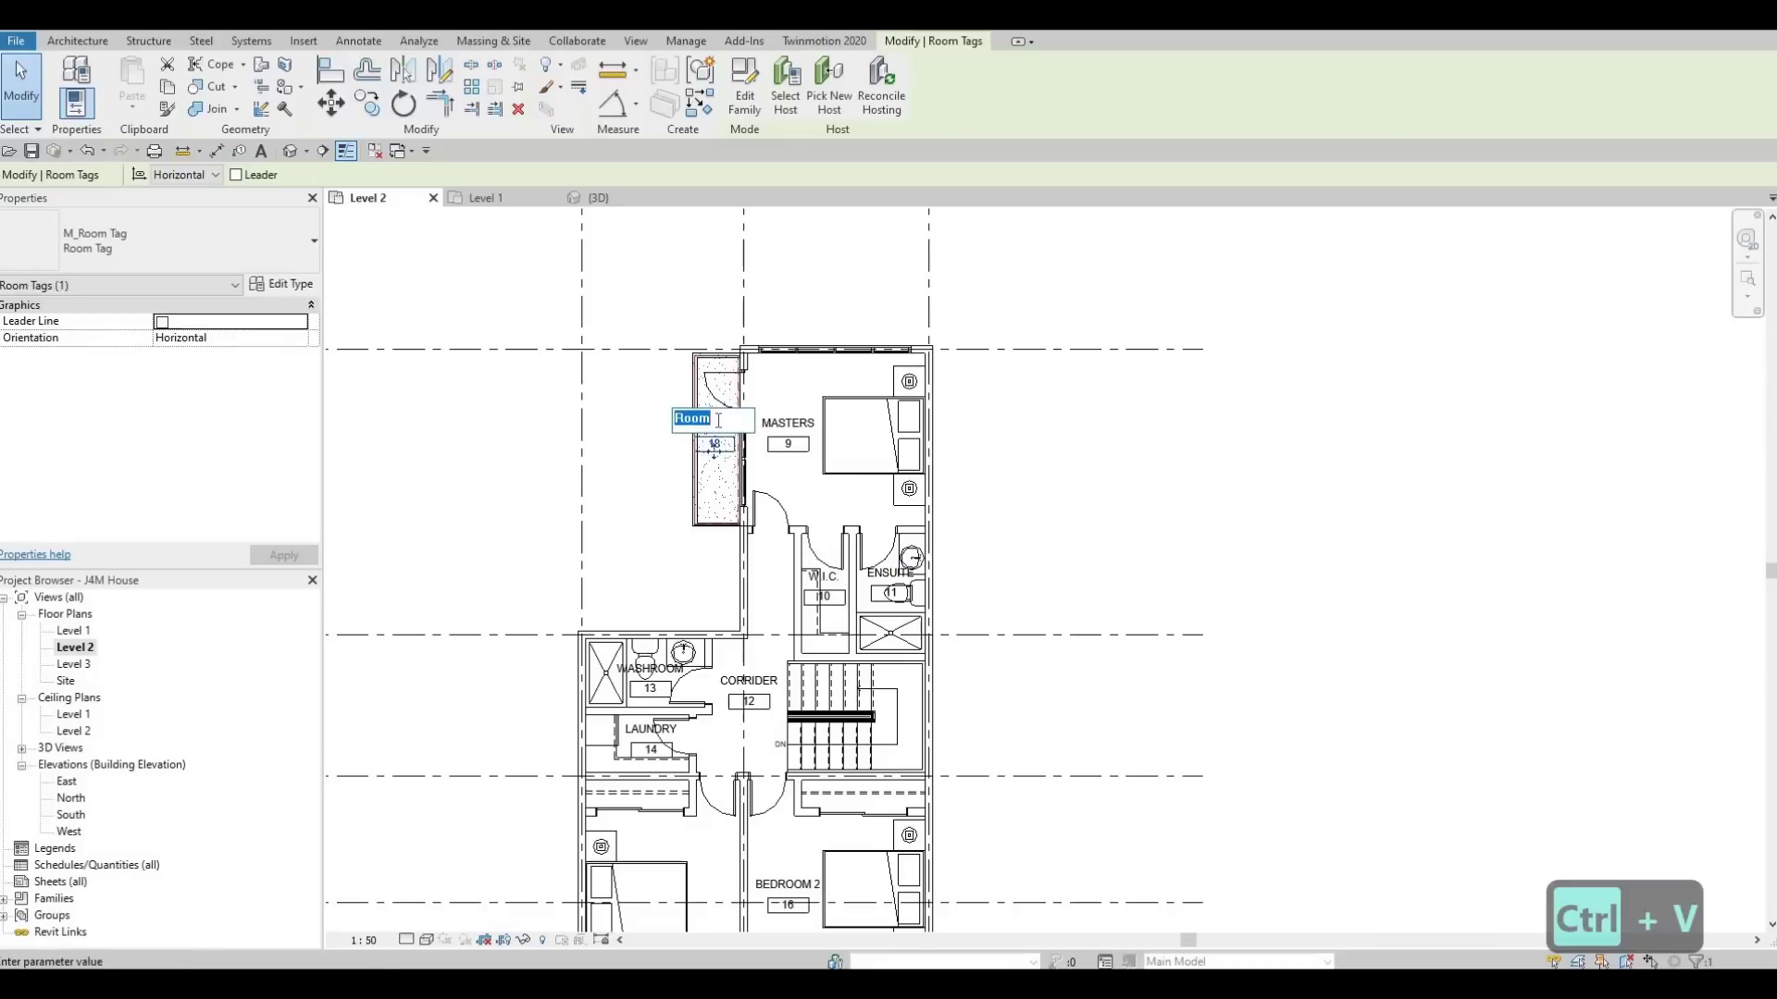
key("ctrl+v")
key("BackSpace")
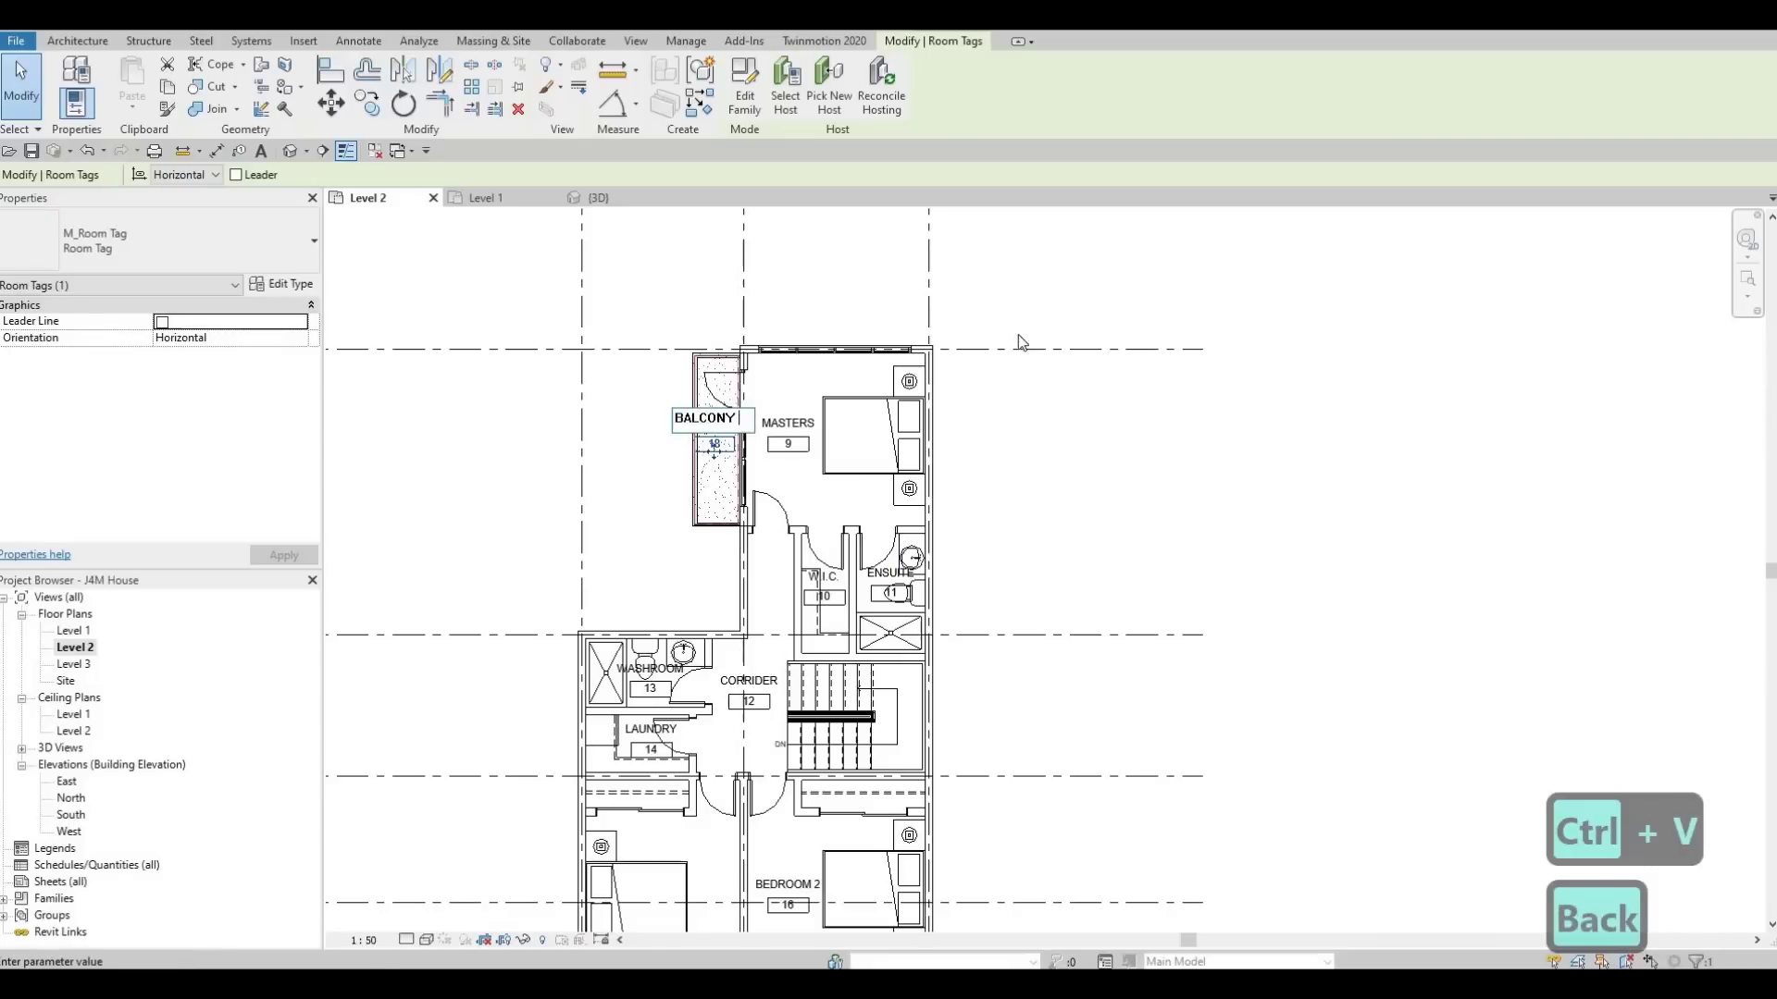
left_click(625, 503)
key("Escape")
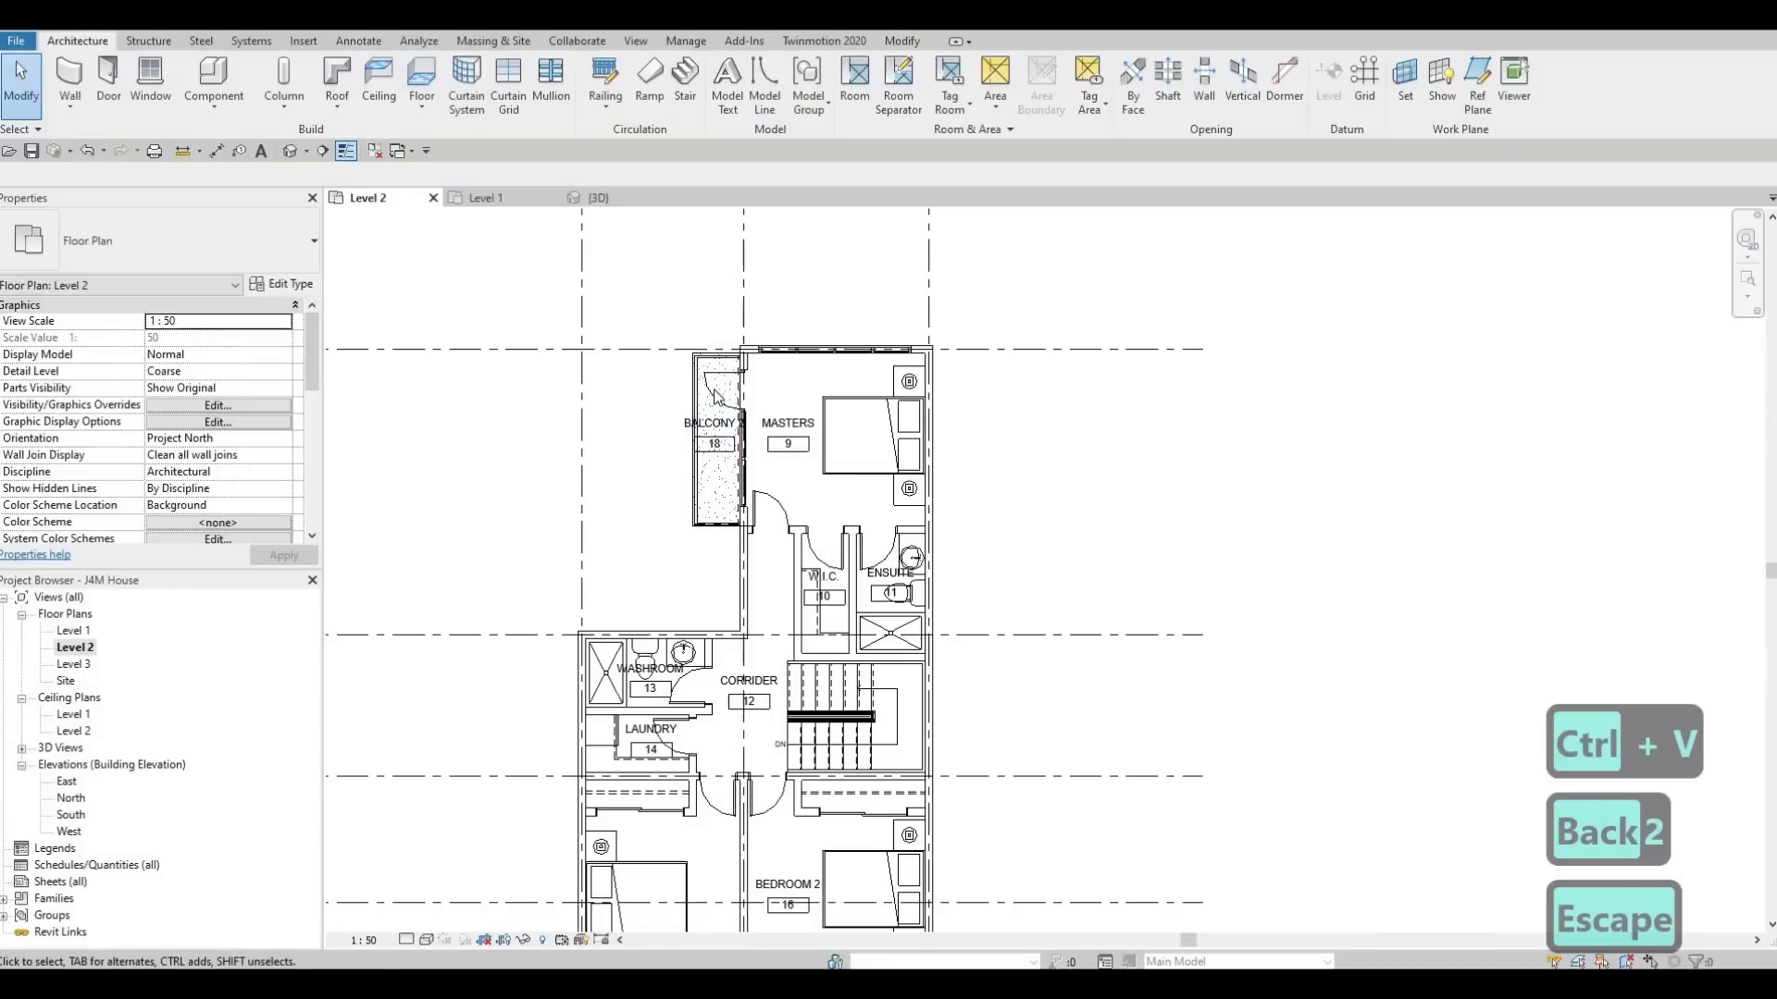
Review the placement and legibility of the room tags on the Level 2 plan and the Level 1 plan.
scroll(711, 460, "down", 3)
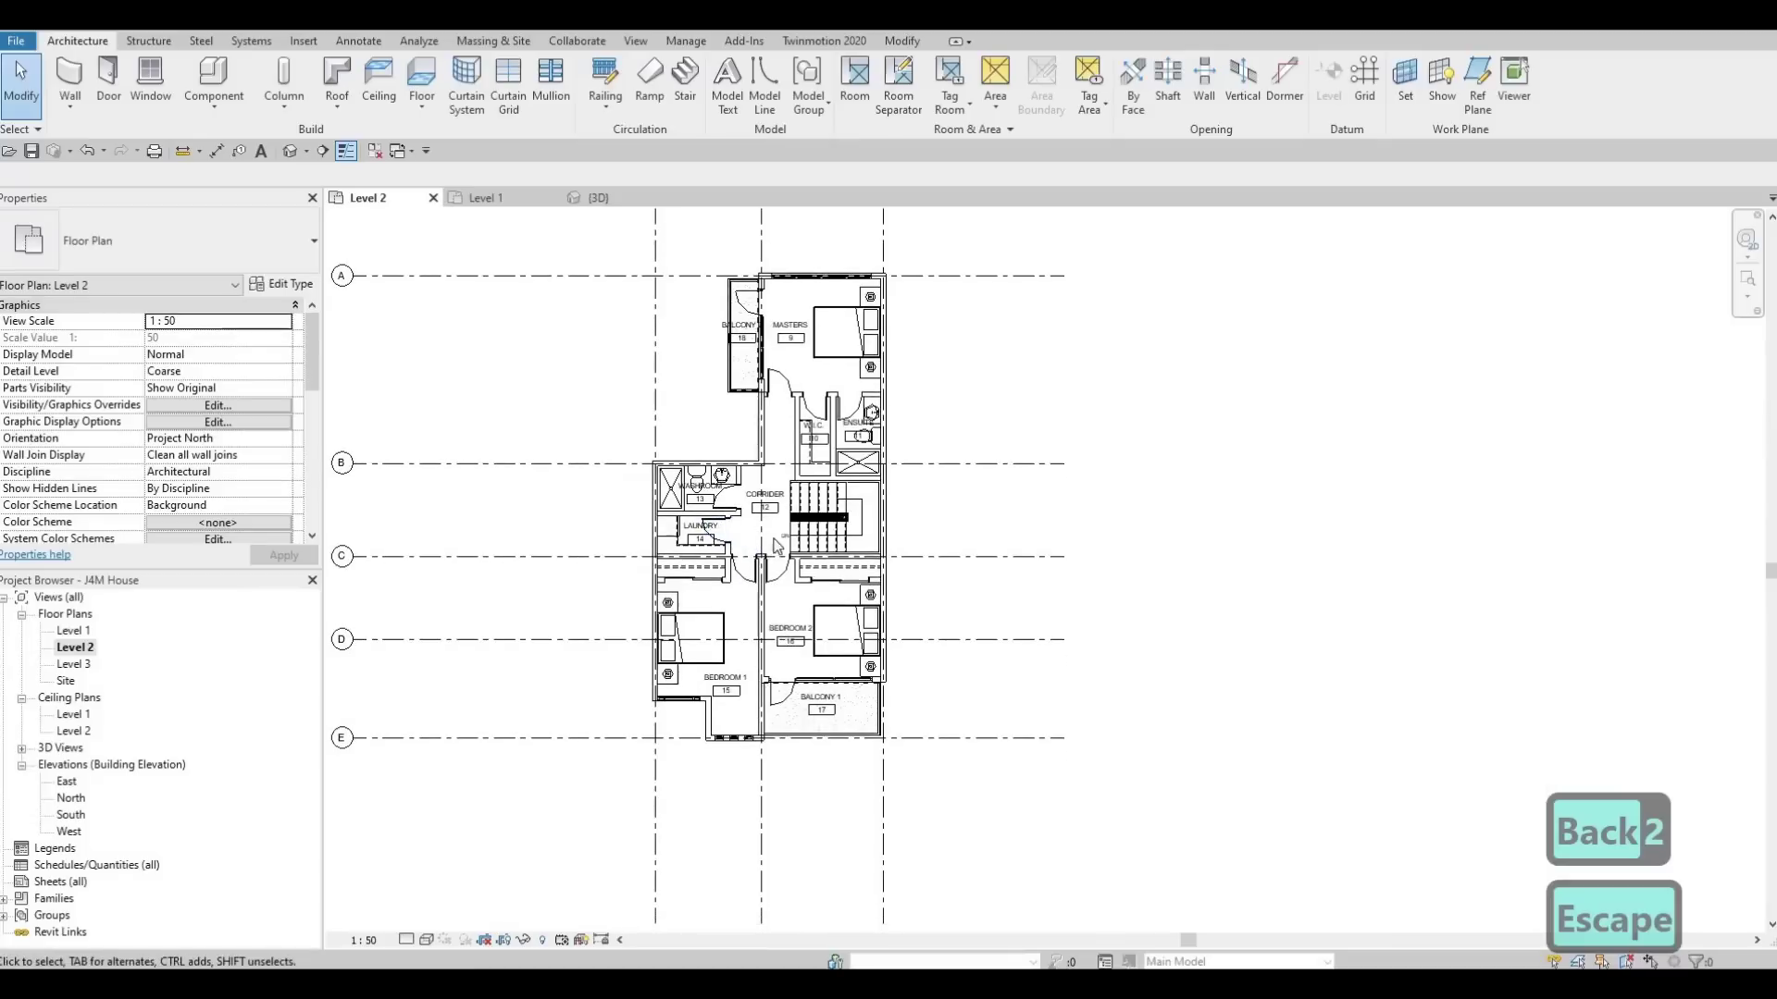
scroll(838, 470, "up", 2)
scroll(704, 534, "down", 3)
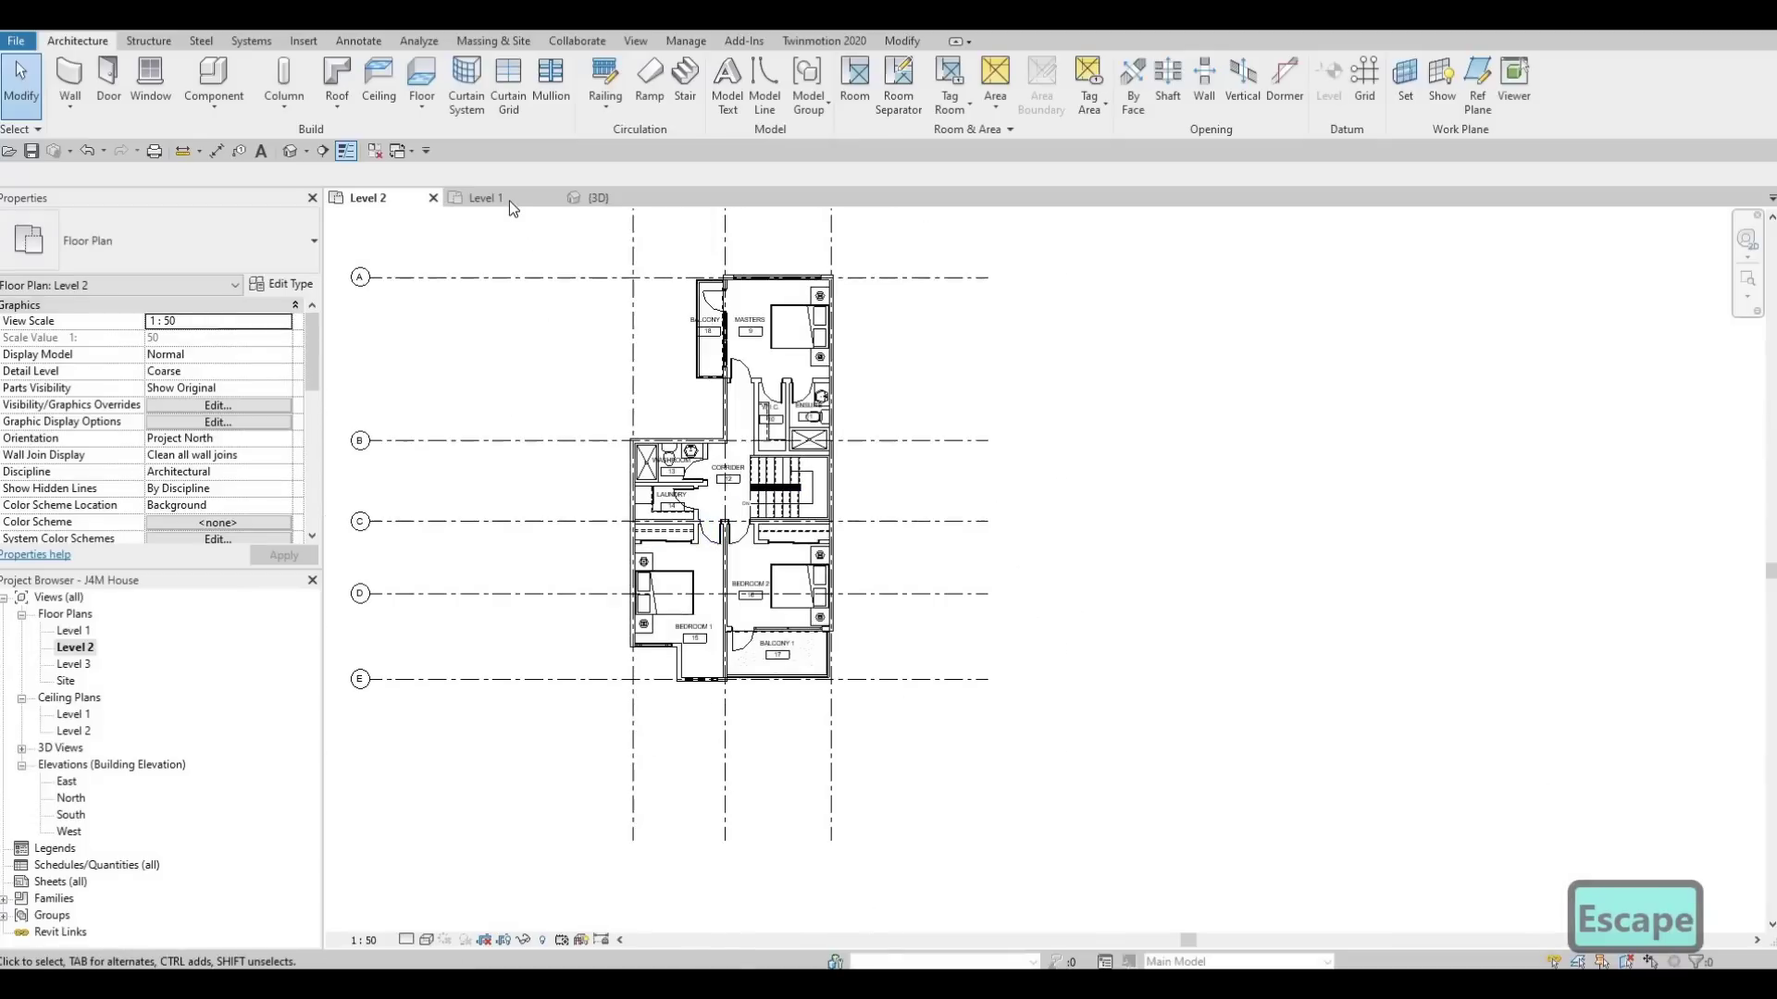
left_click(508, 198)
scroll(869, 504, "up", 3)
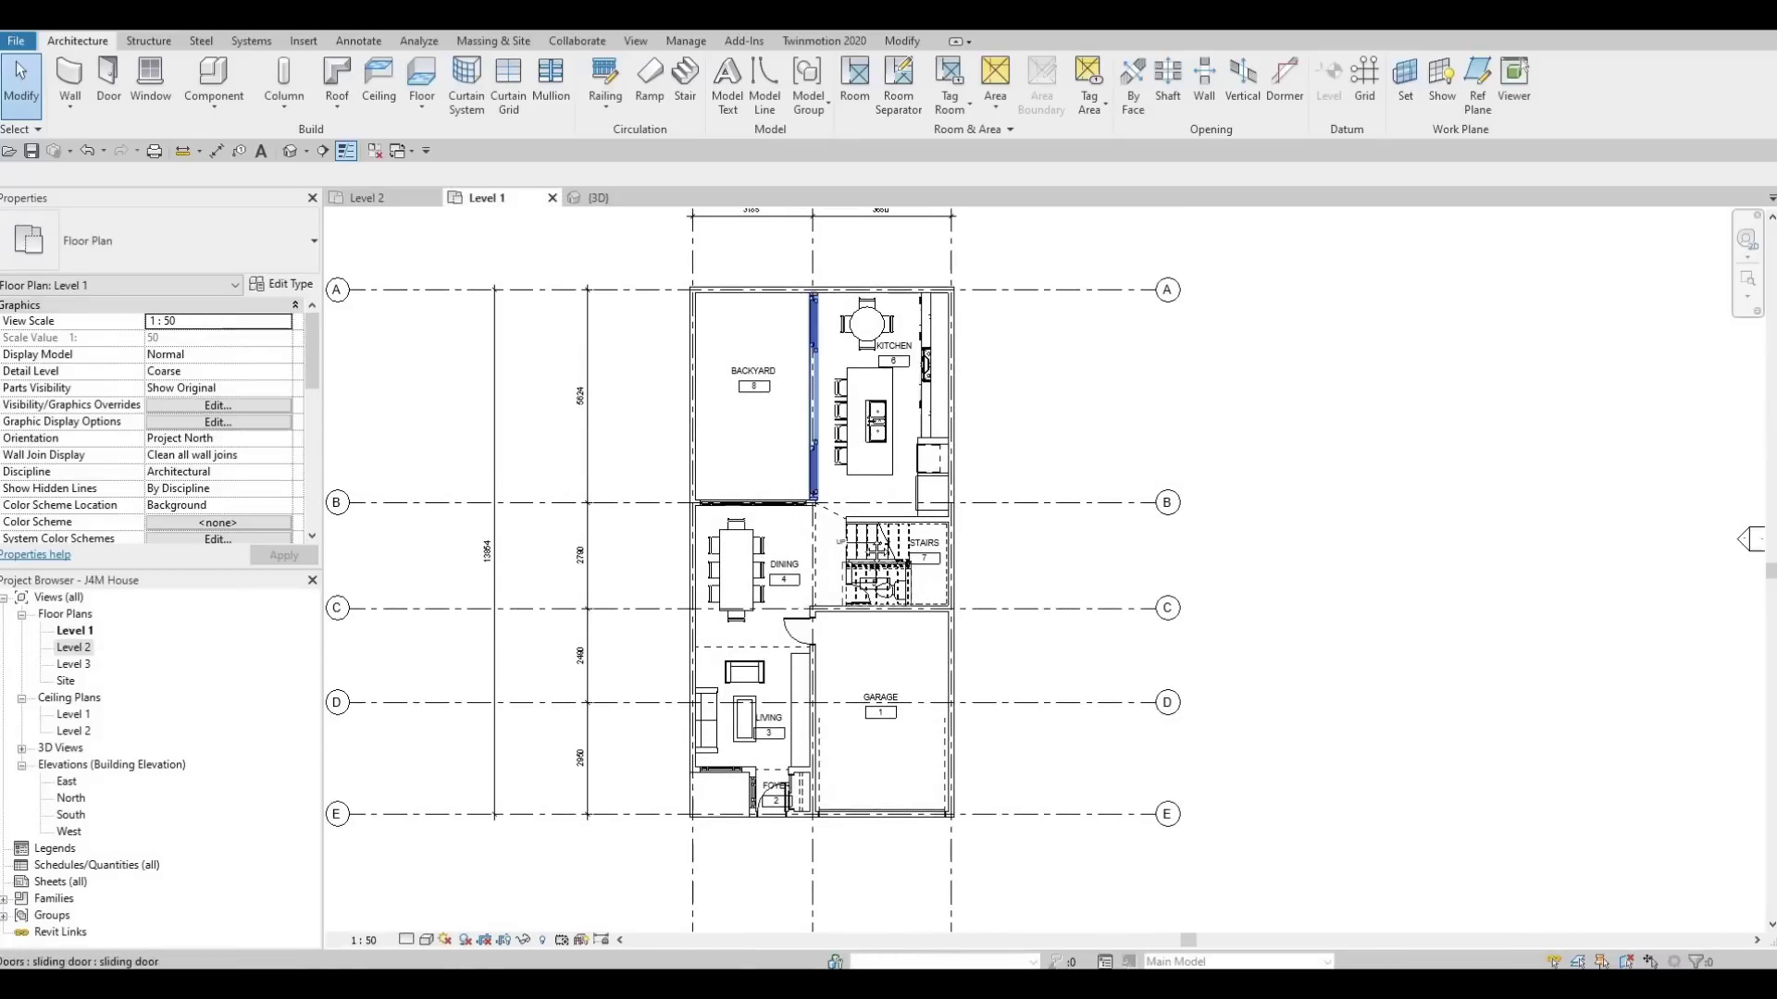
middle_click_drag(888, 499, 846, 524)
scroll(832, 583, "down", 1)
scroll(848, 523, "up", 4)
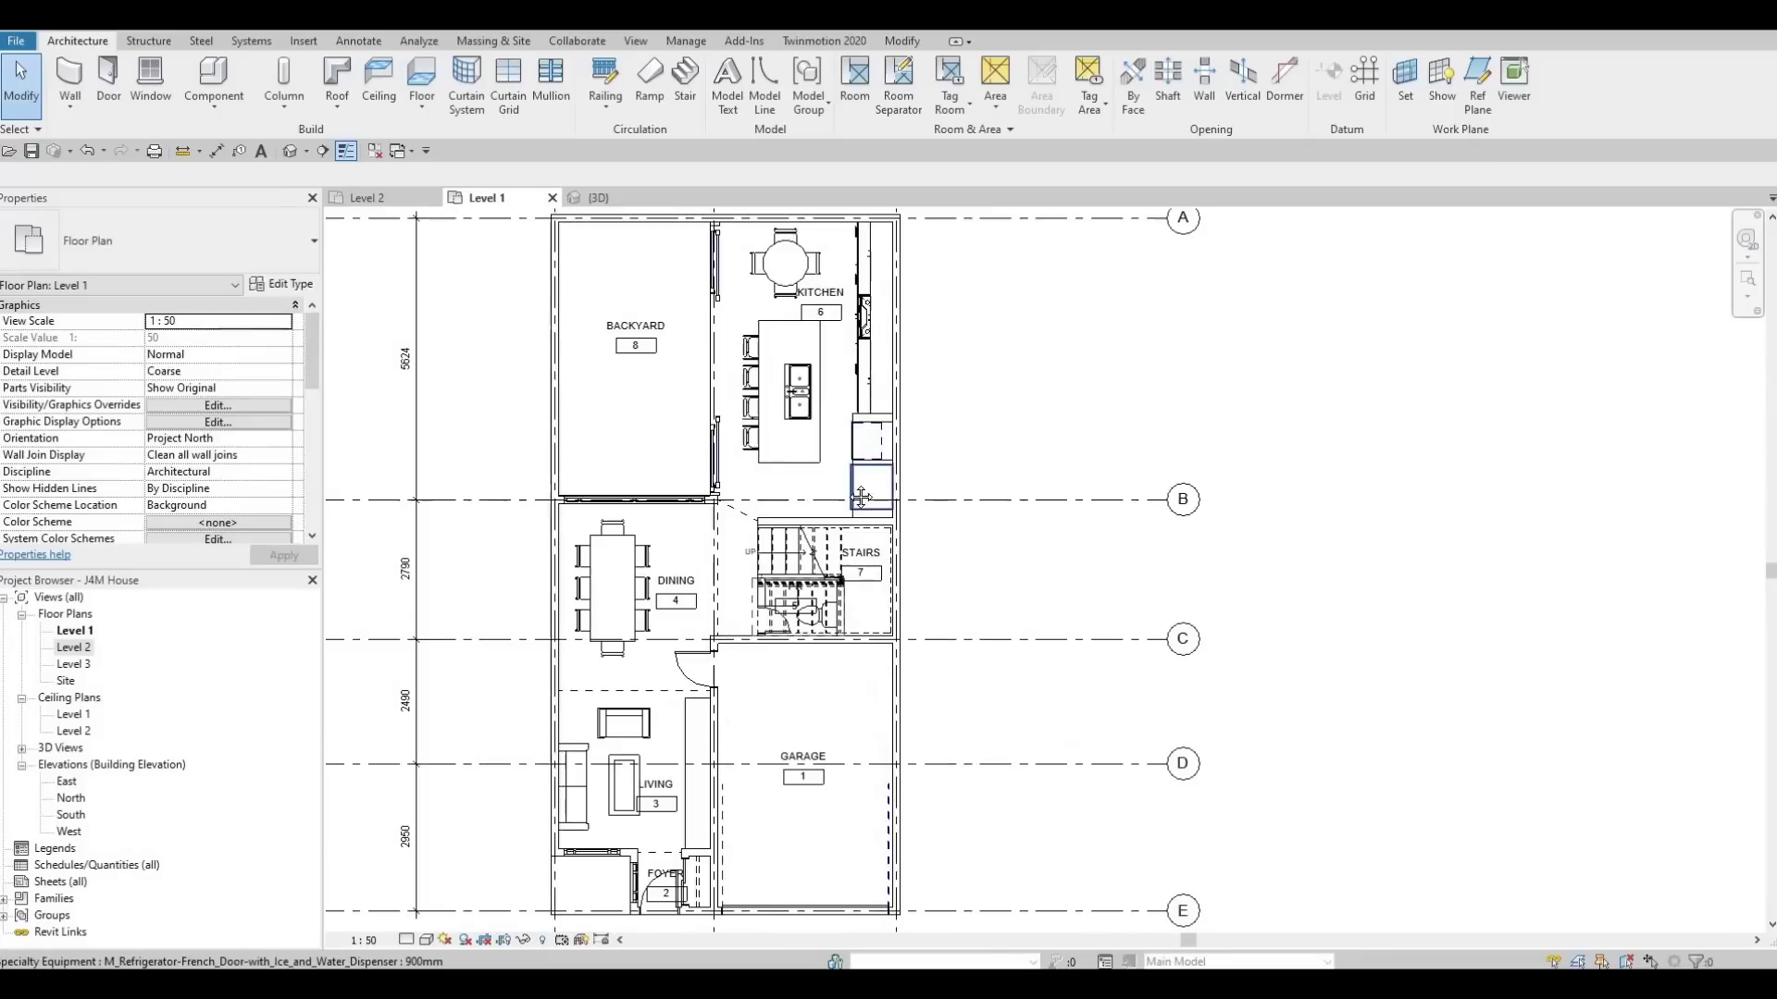
scroll(848, 526, "down", 1)
scroll(846, 546, "down", 1)
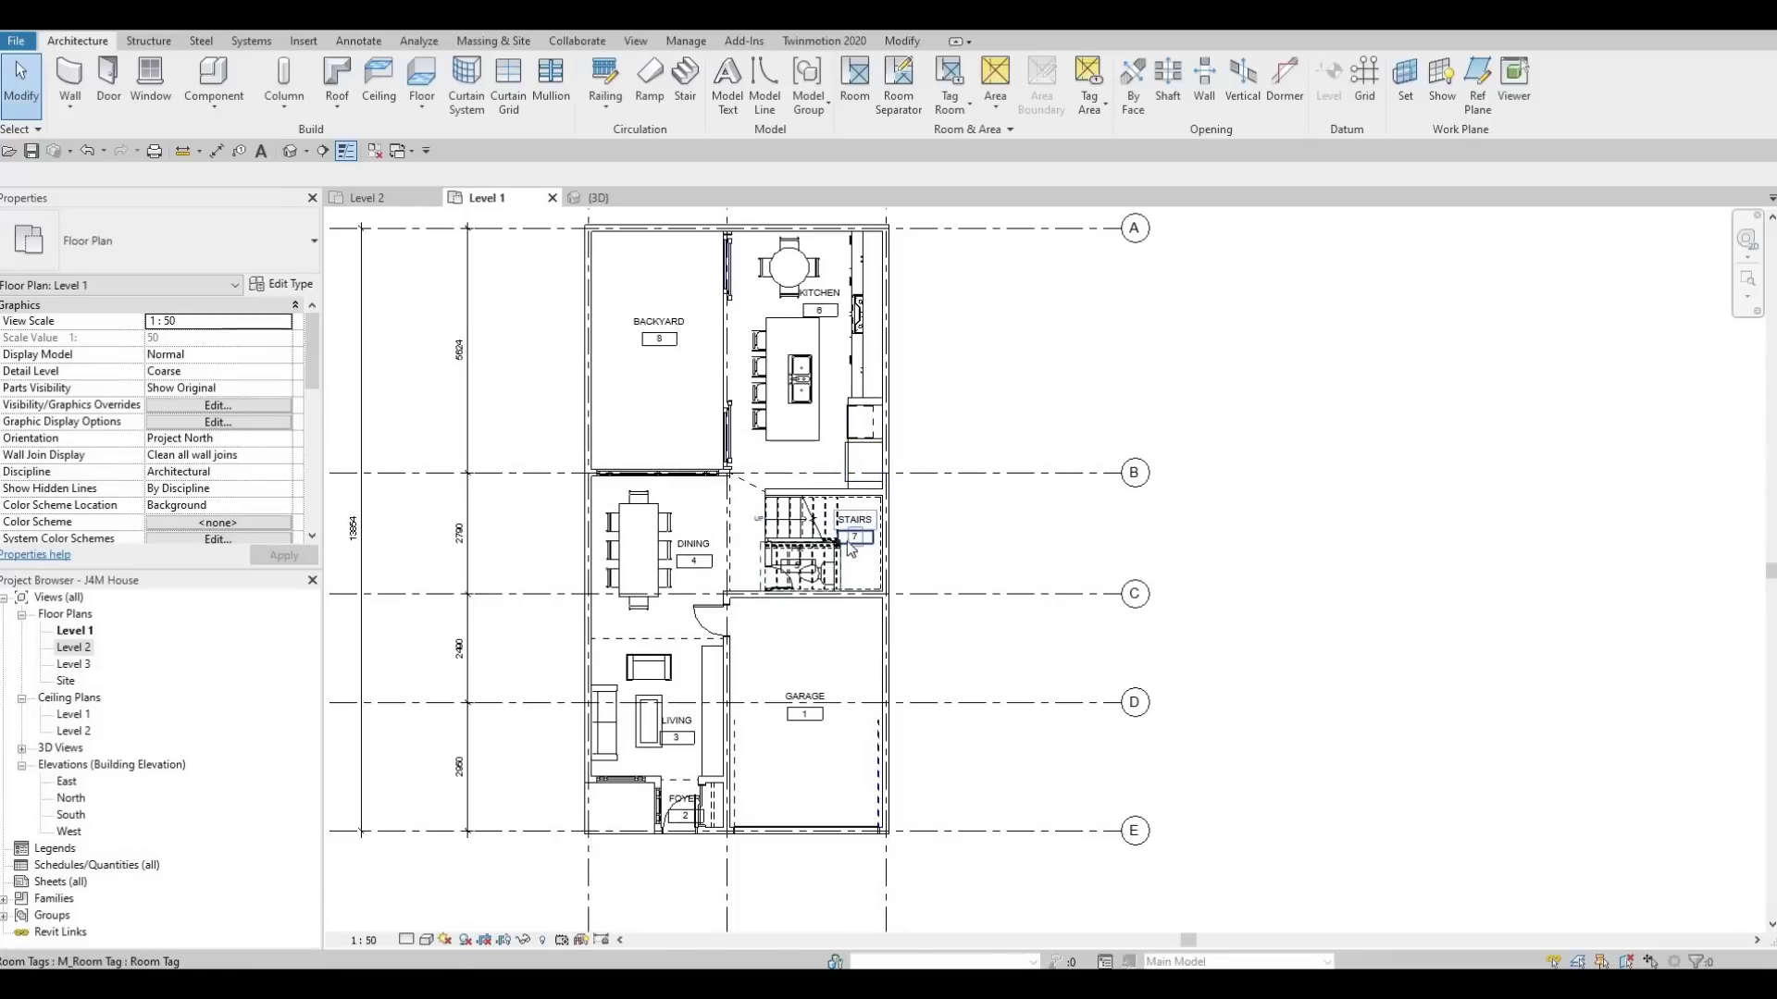
scroll(835, 635, "down", 1)
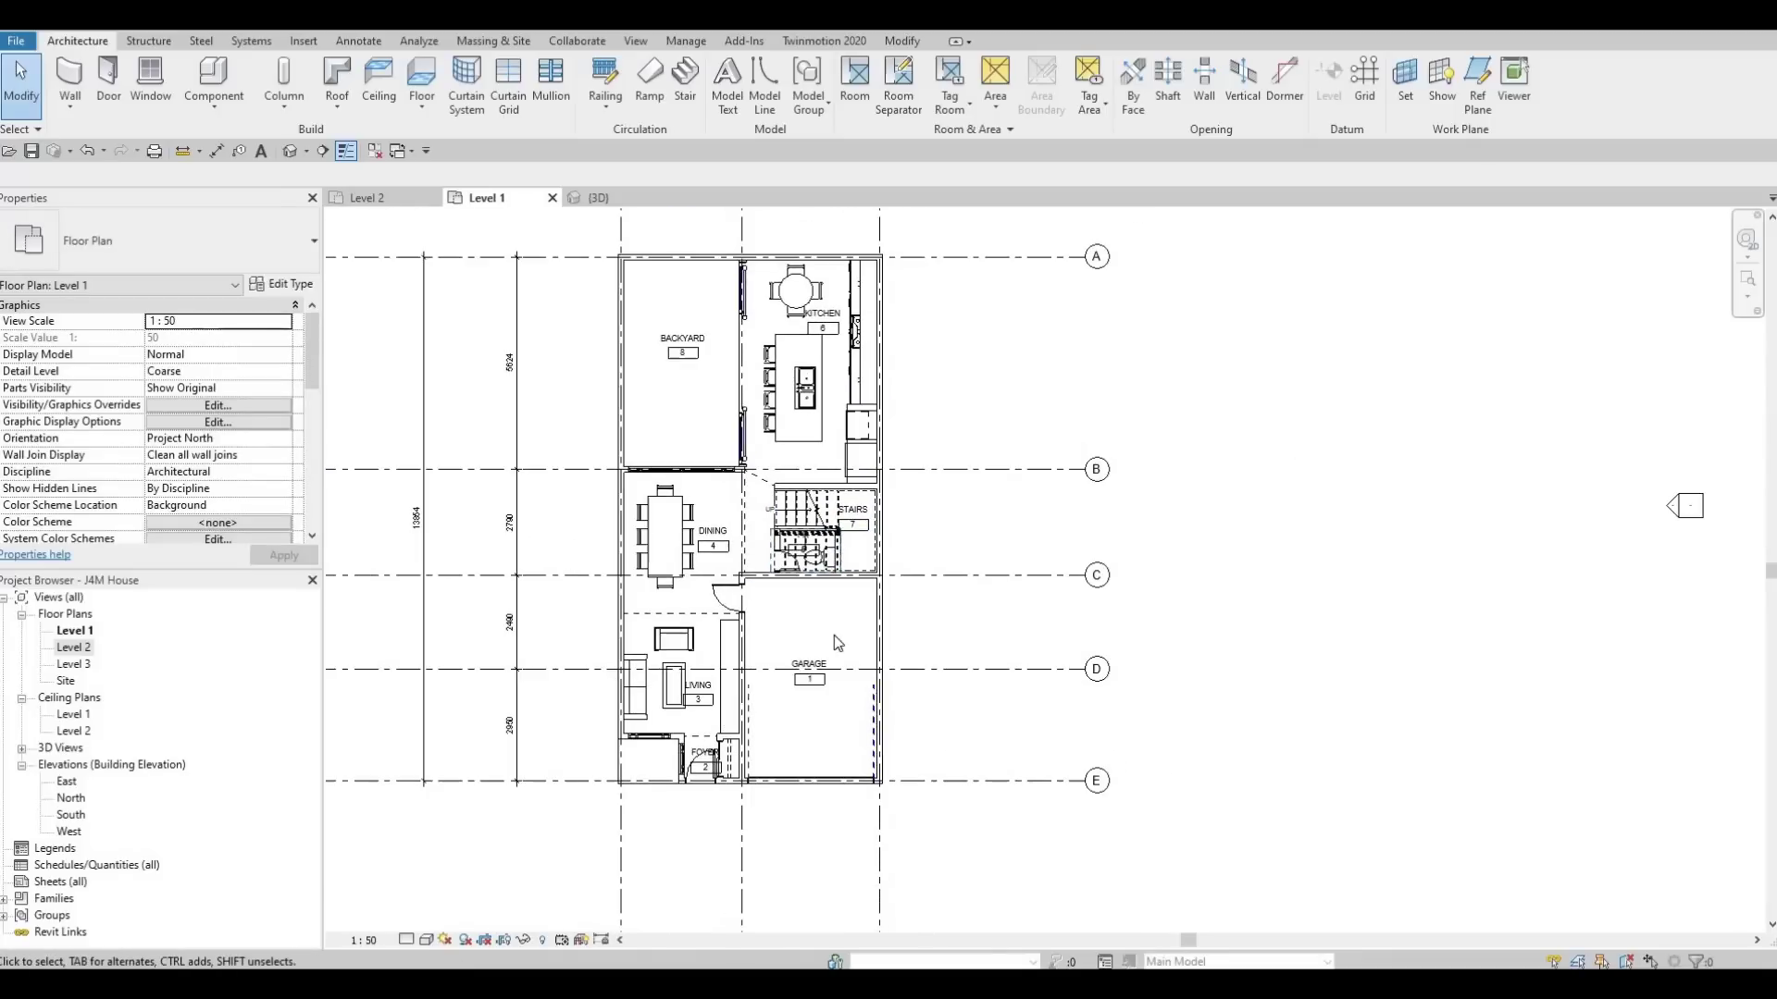
scroll(842, 606, "down", 1)
middle_click_drag(880, 591, 957, 622)
scroll(920, 608, "down", 1)
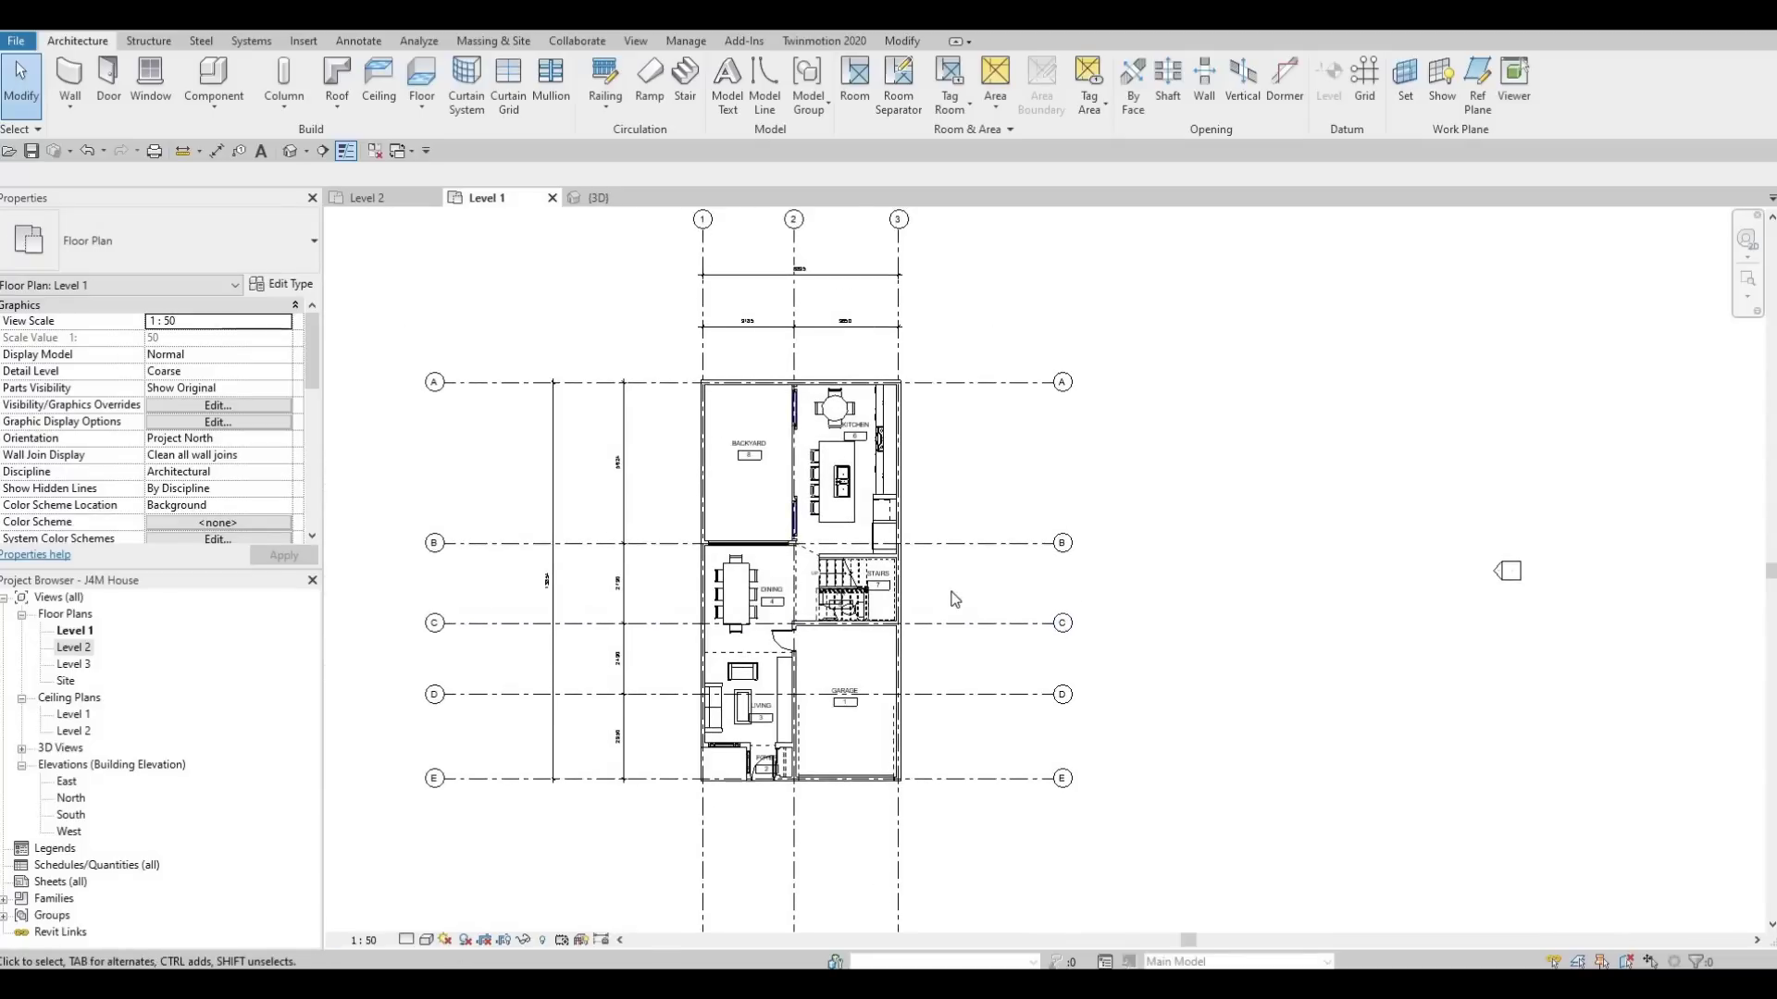
middle_click_drag(939, 559, 942, 583)
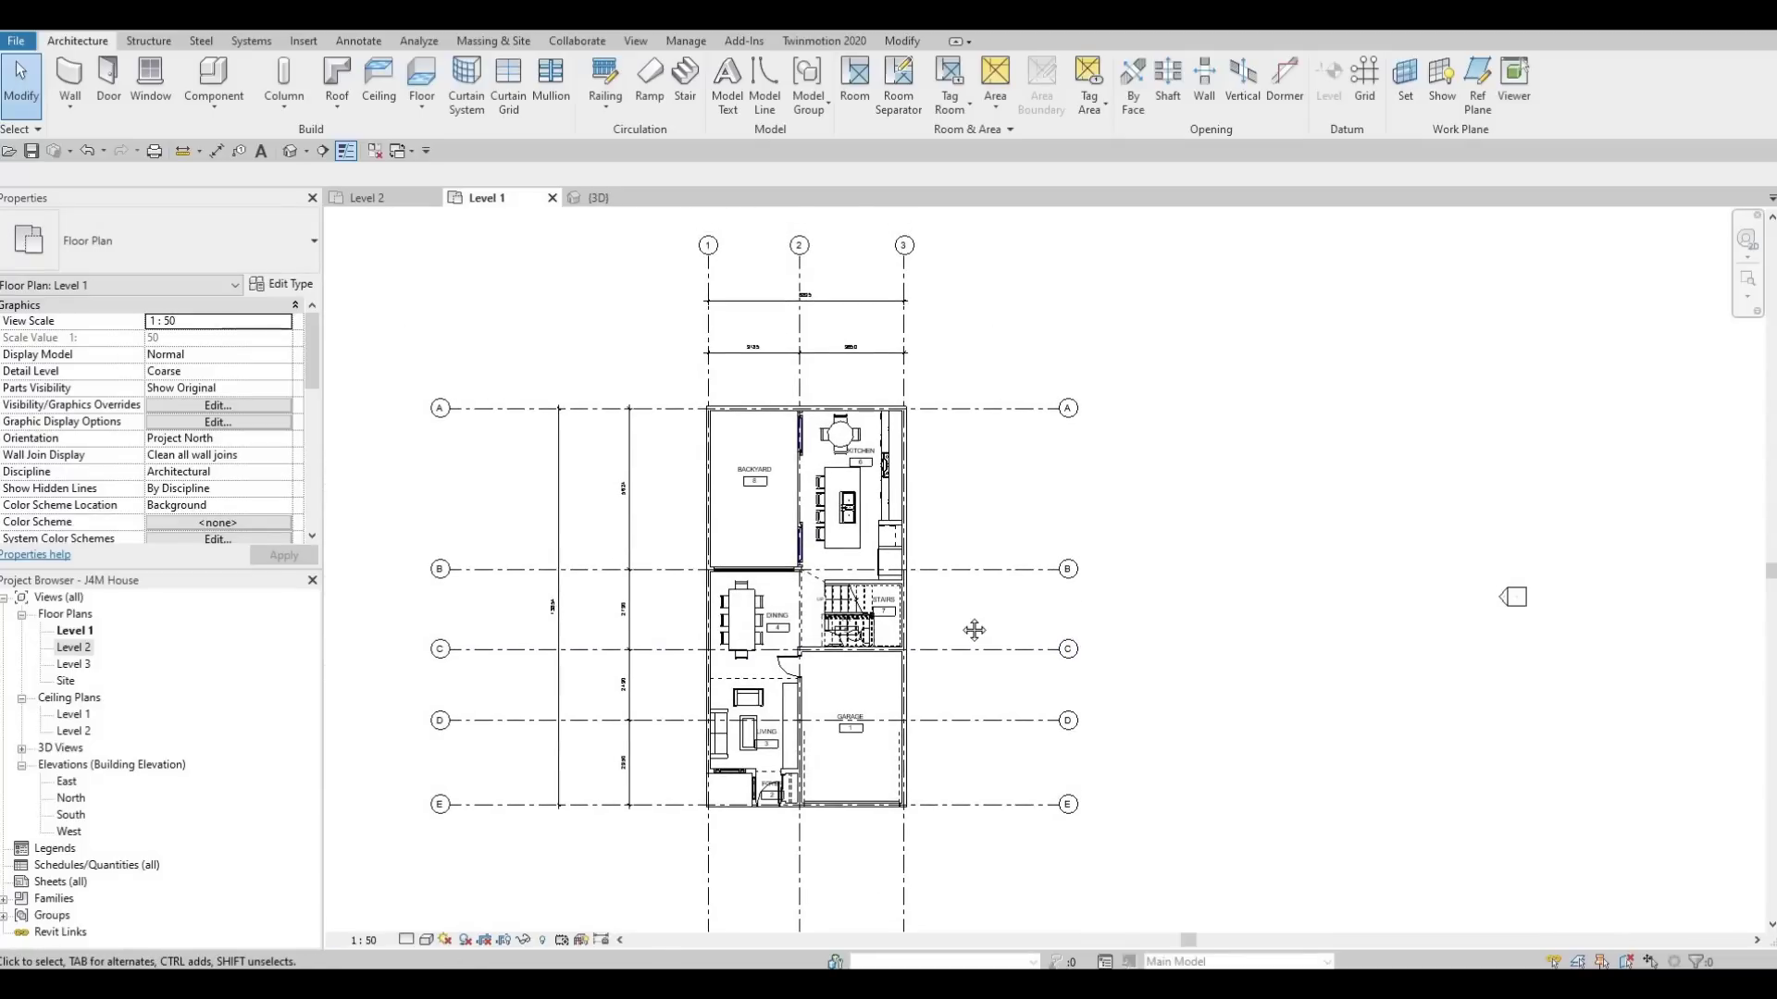